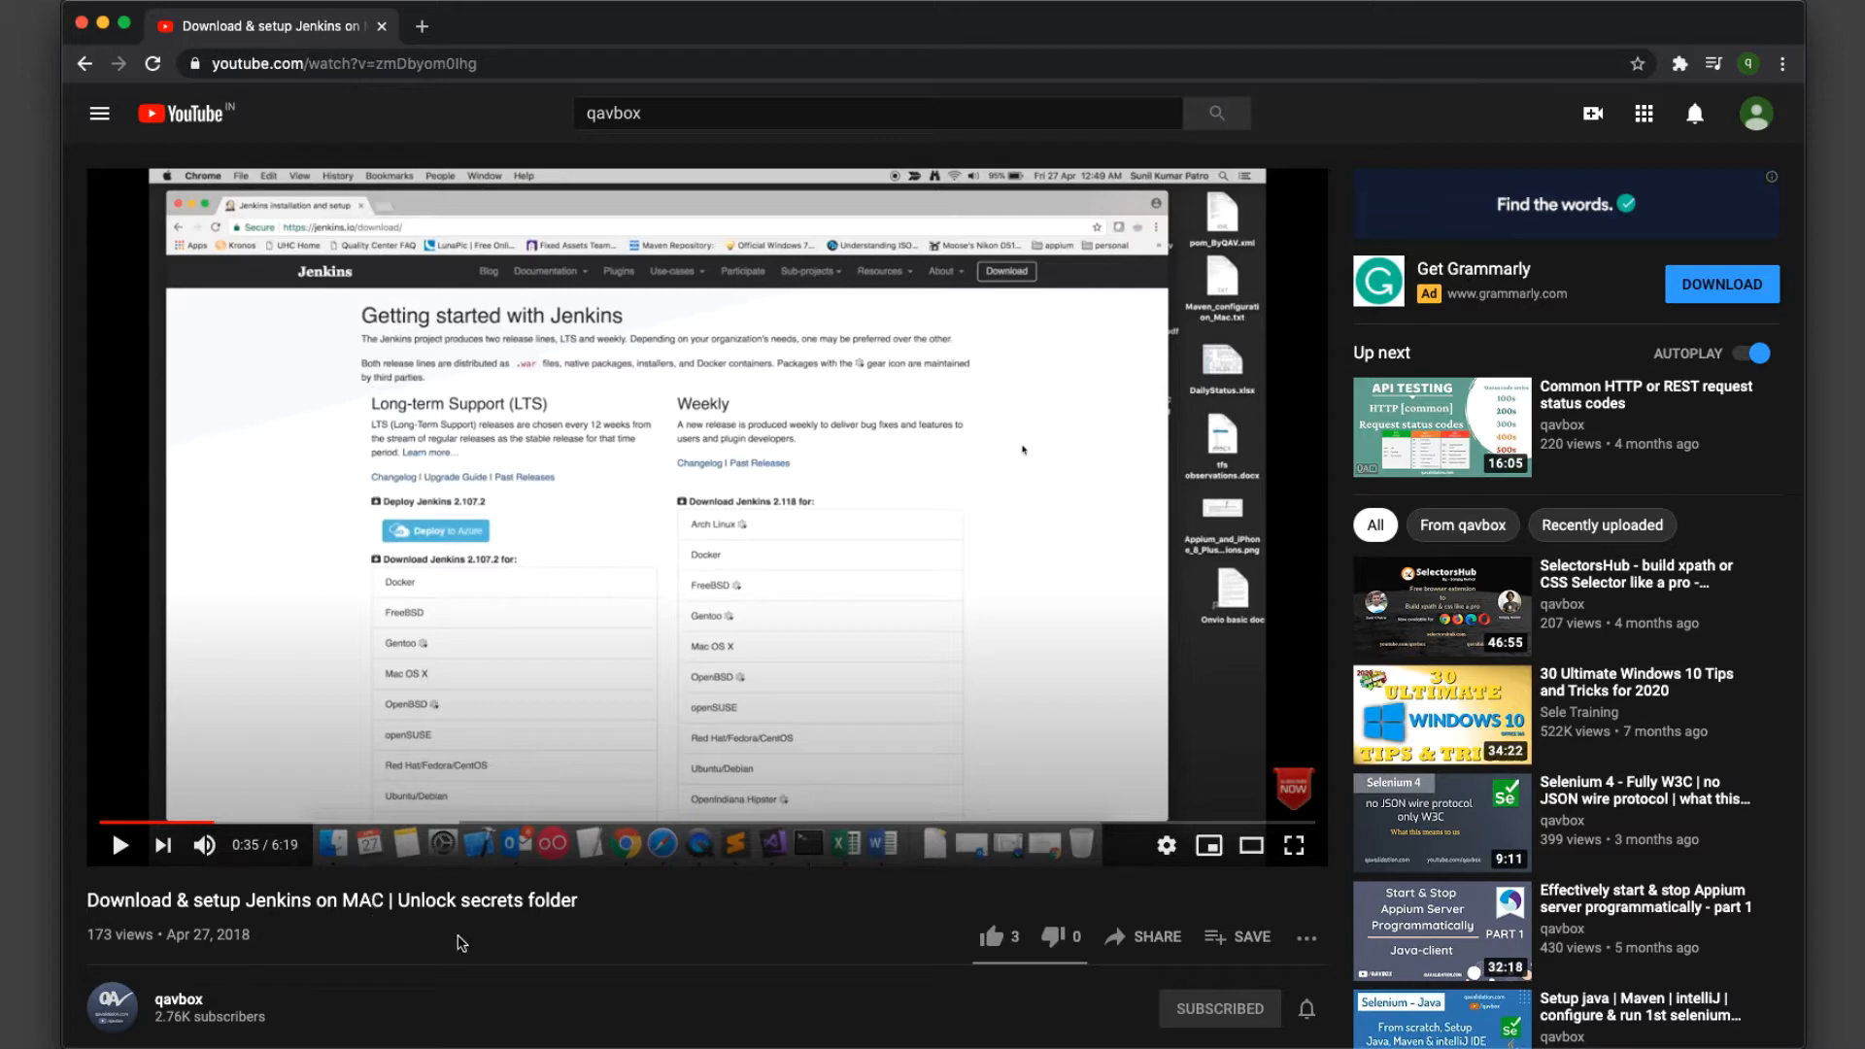
- Open the Jenkins dashboard at localhost:8080 in a new browser tab
left_click(420, 29)
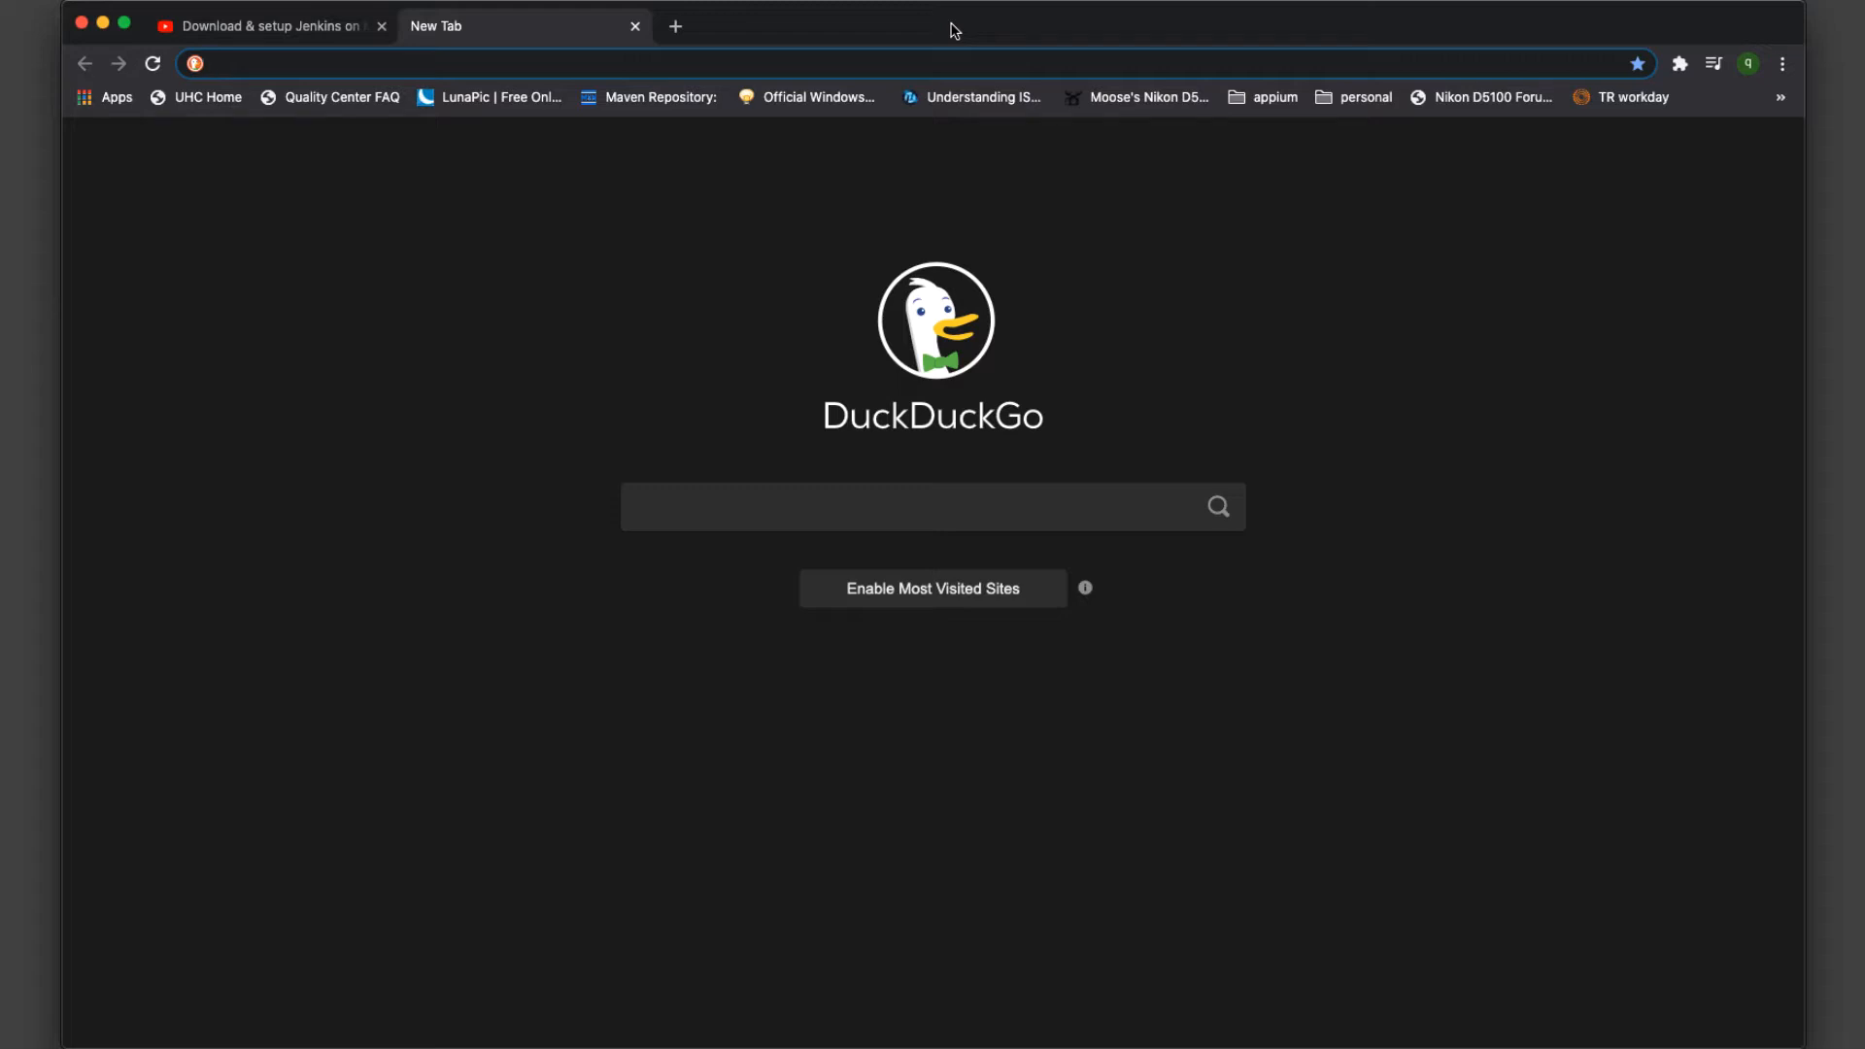
type("local")
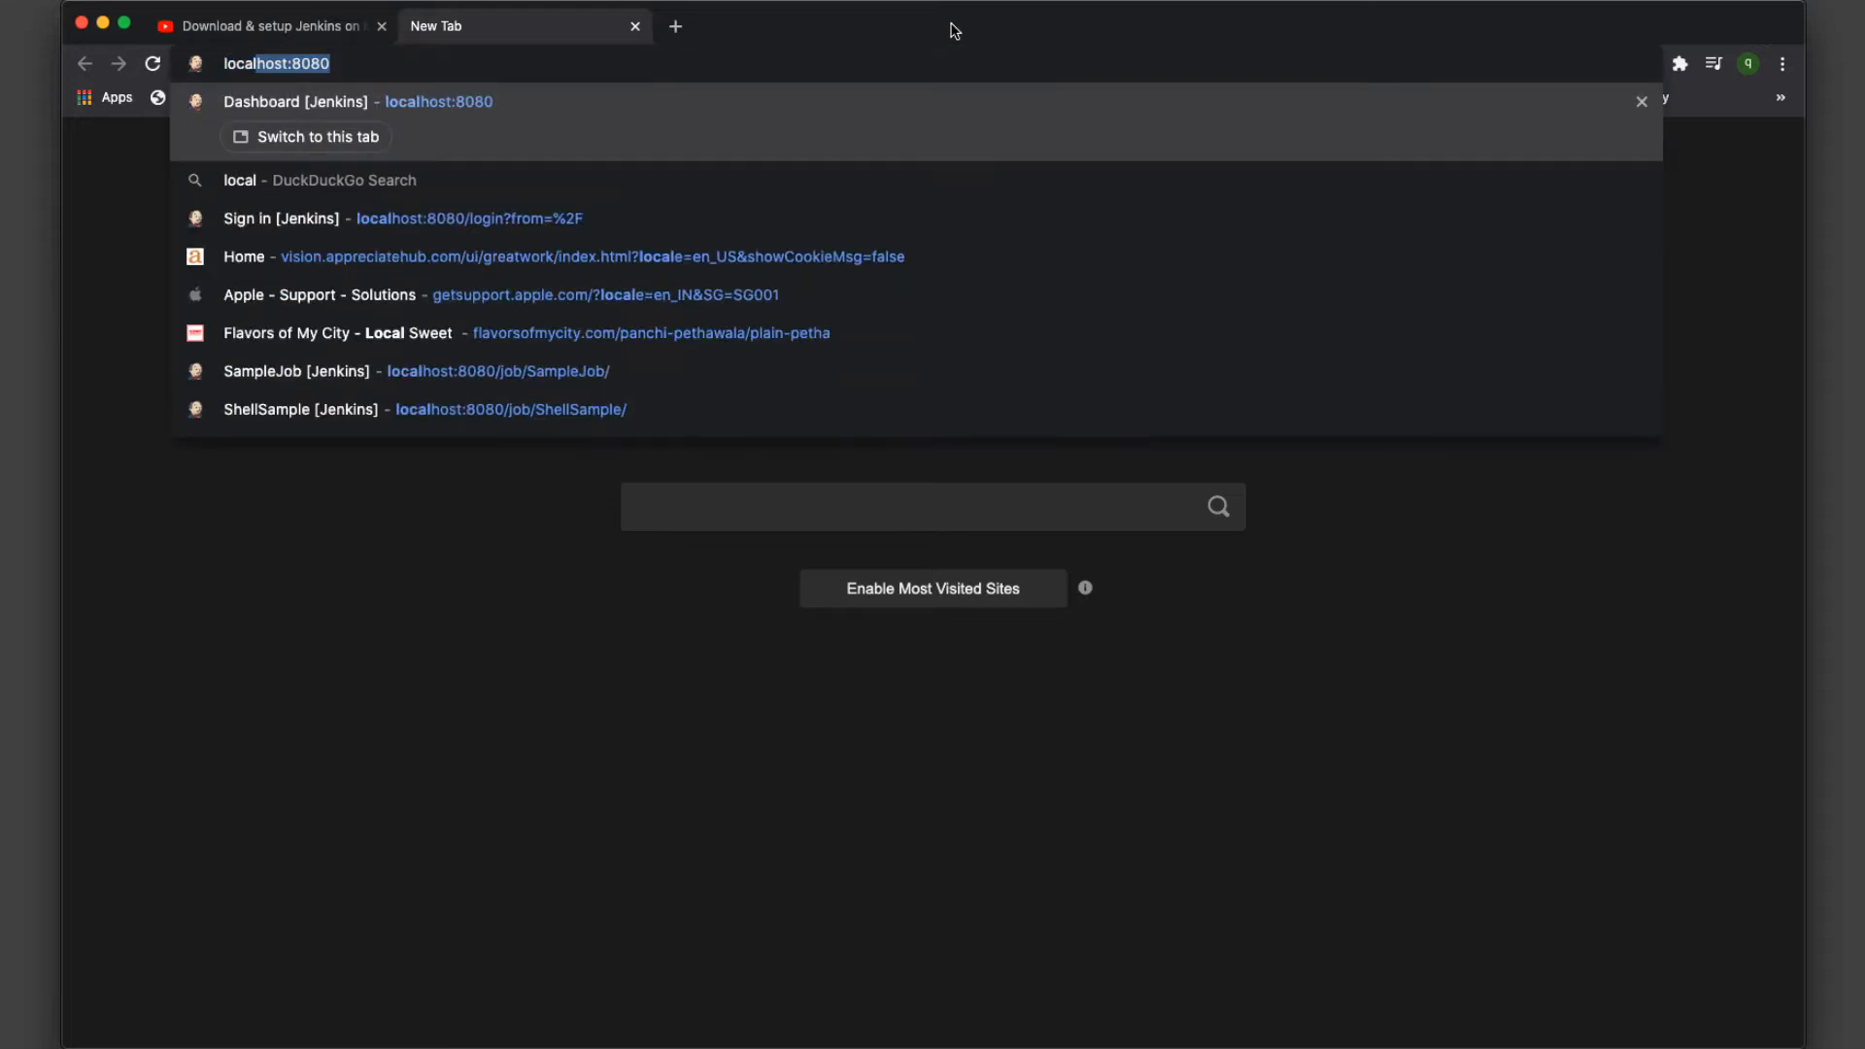
type("host:8080")
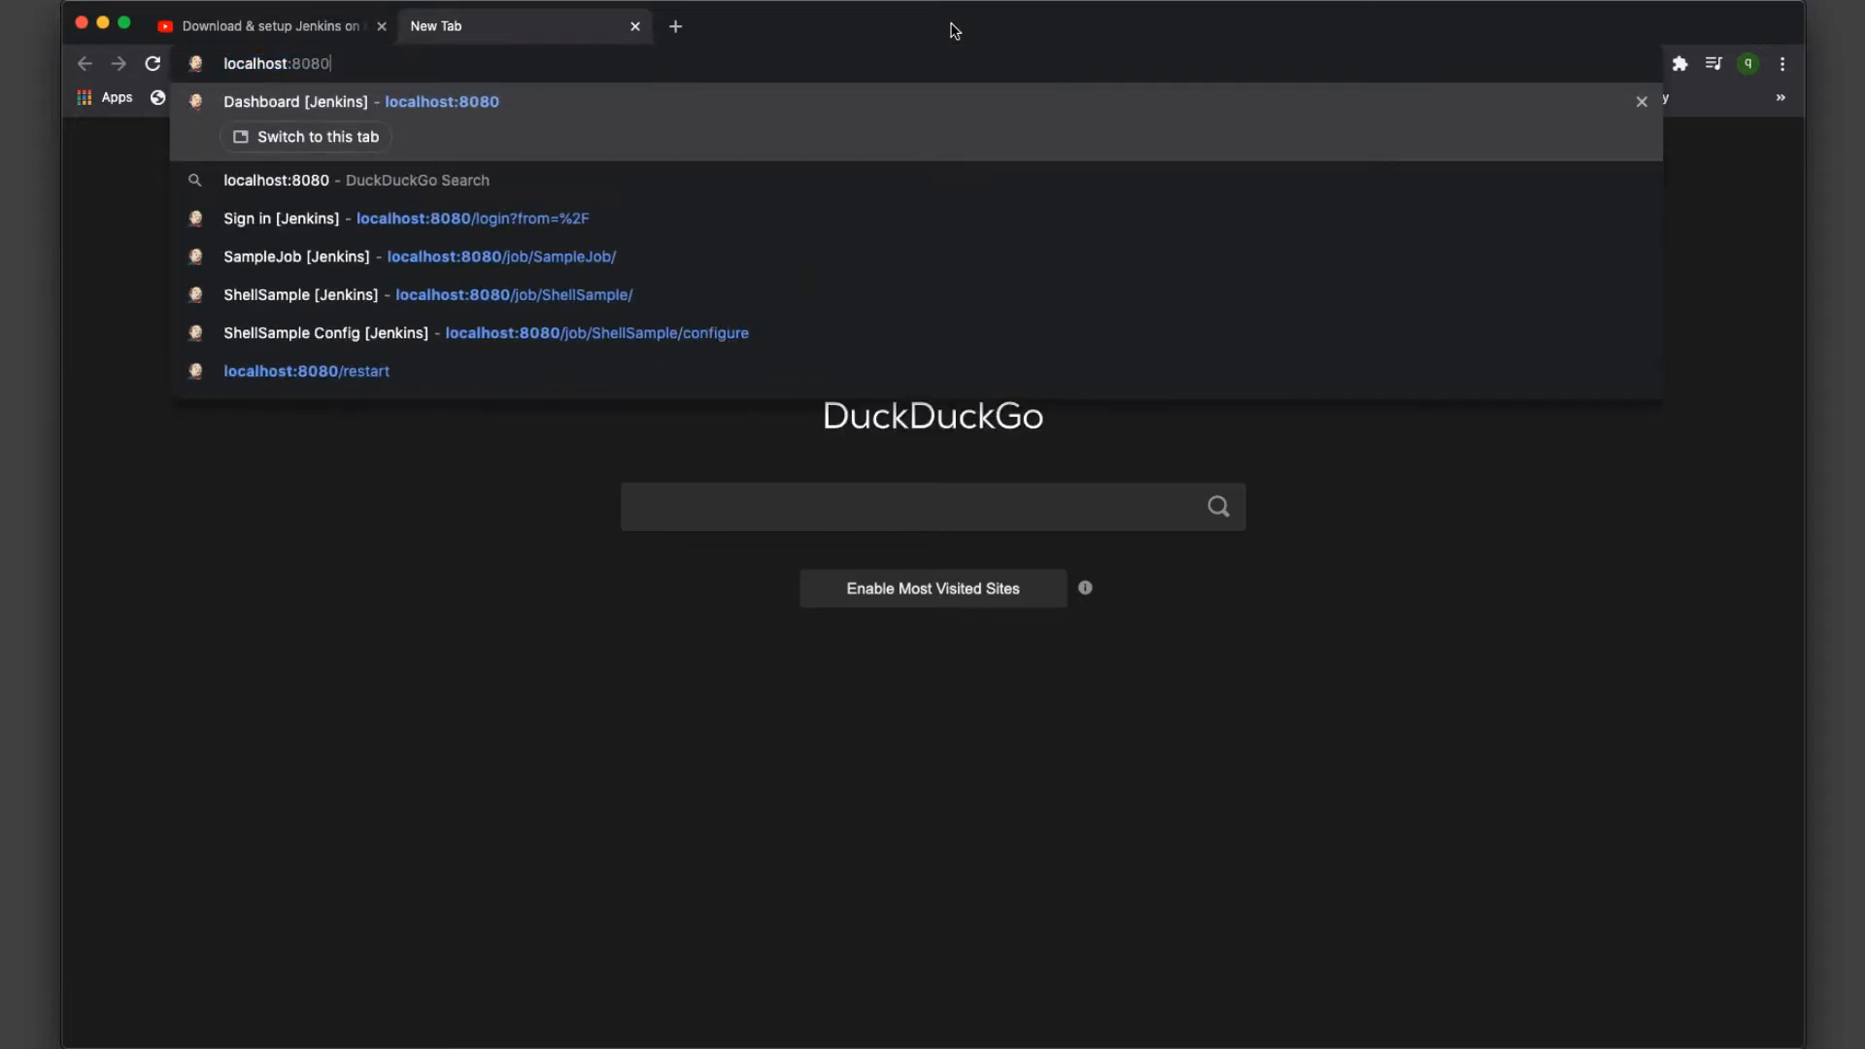
key("Return")
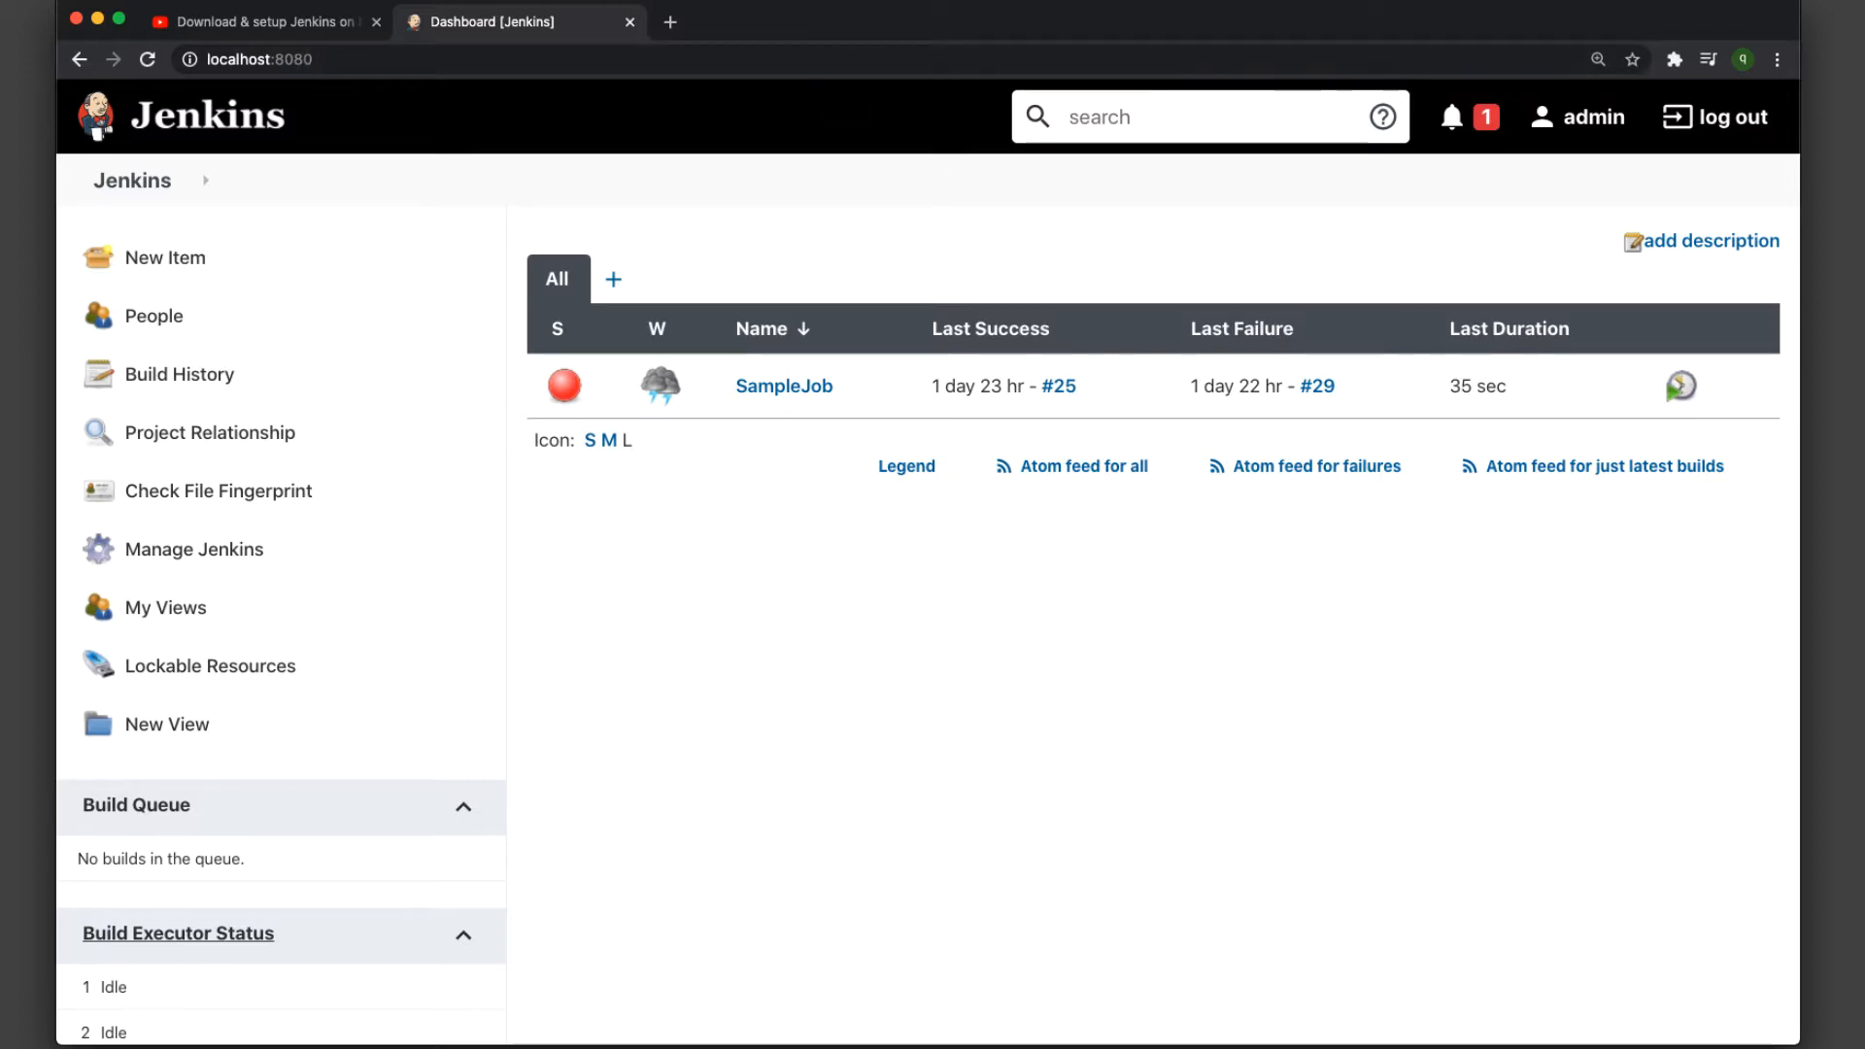
- Open the Global Tool Configuration page from the Manage Jenkins options
key("super+Tab")
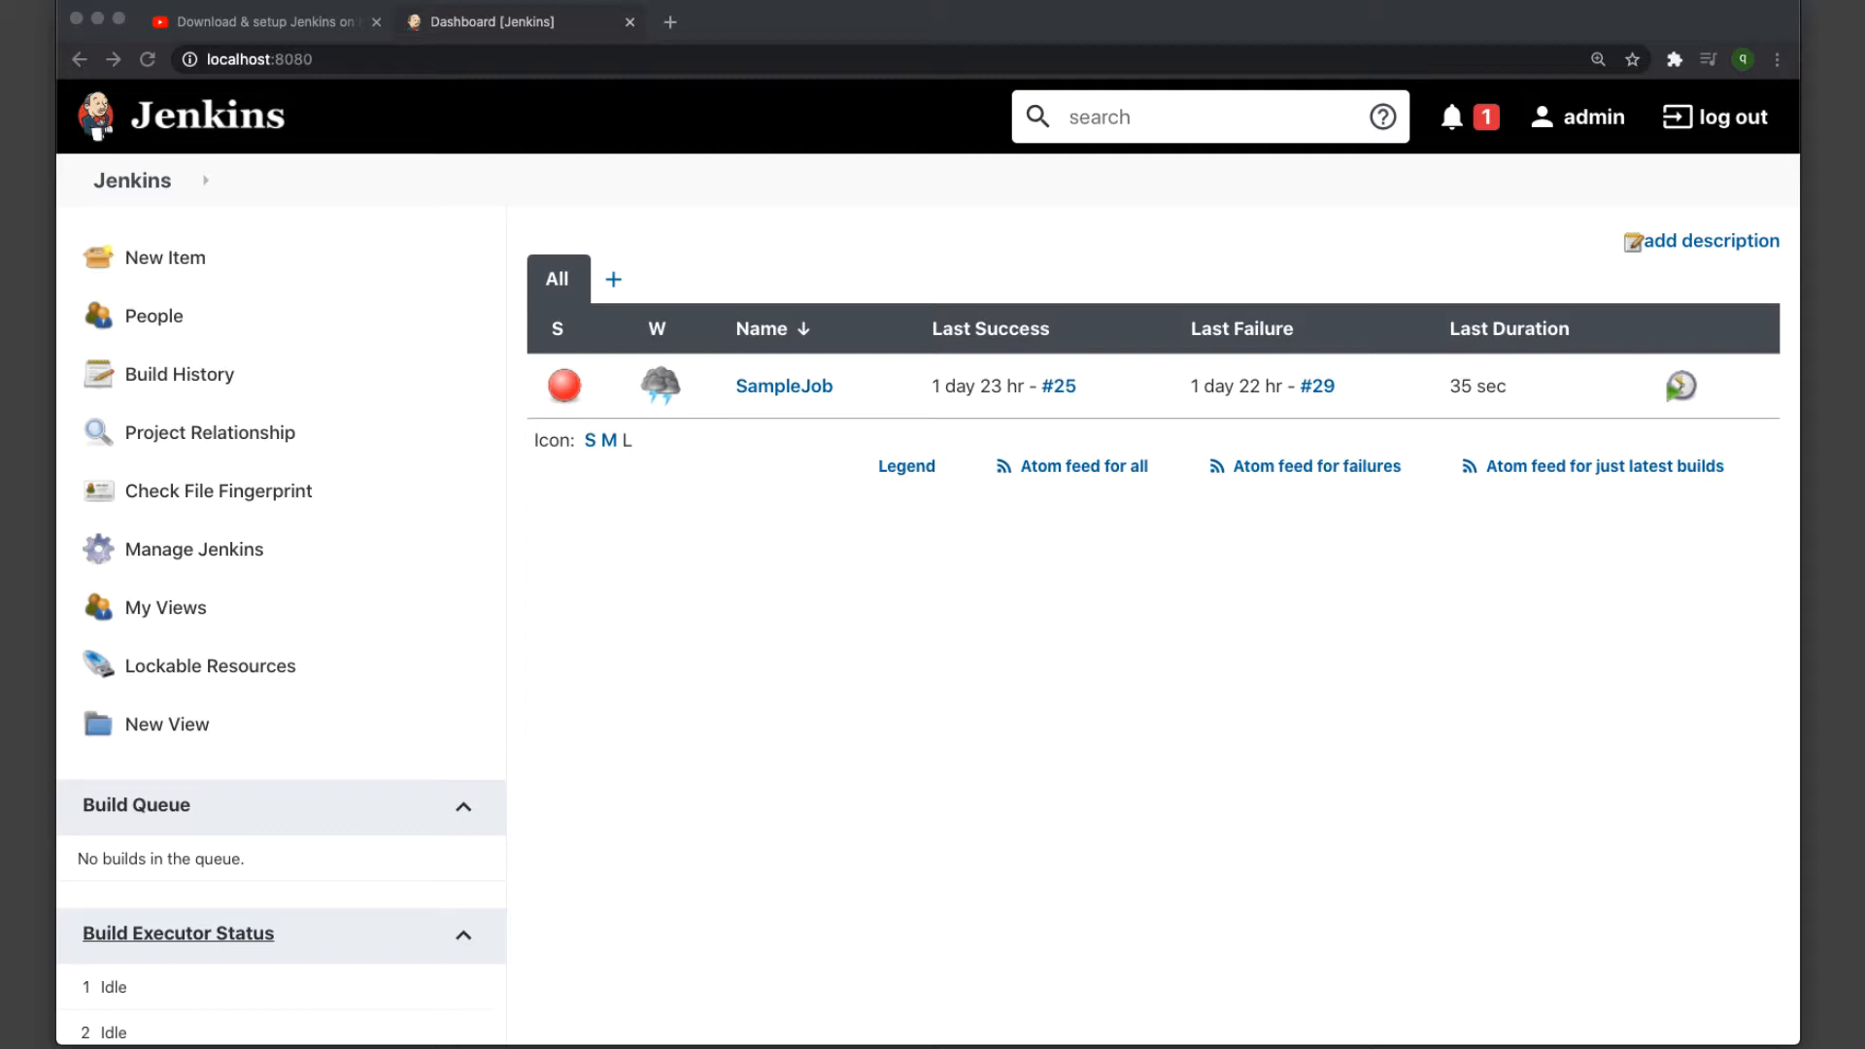
left_click(622, 181)
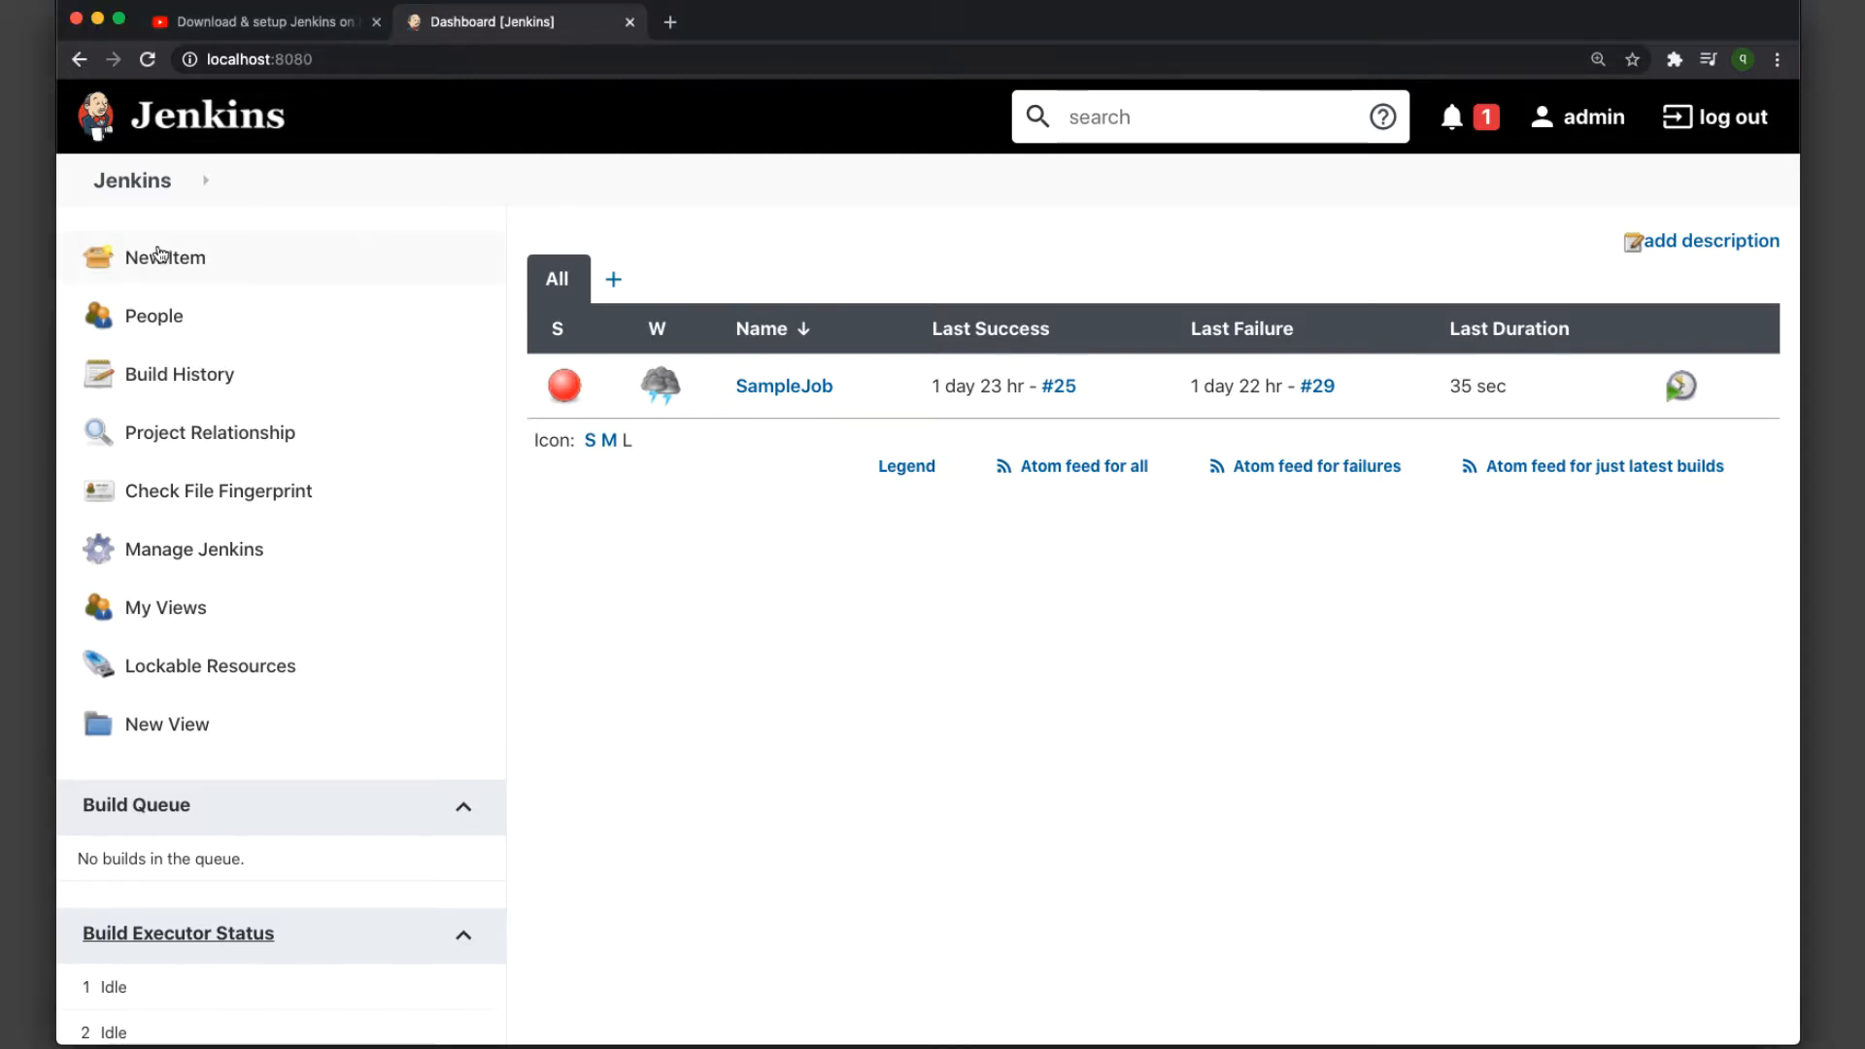
left_click(182, 183)
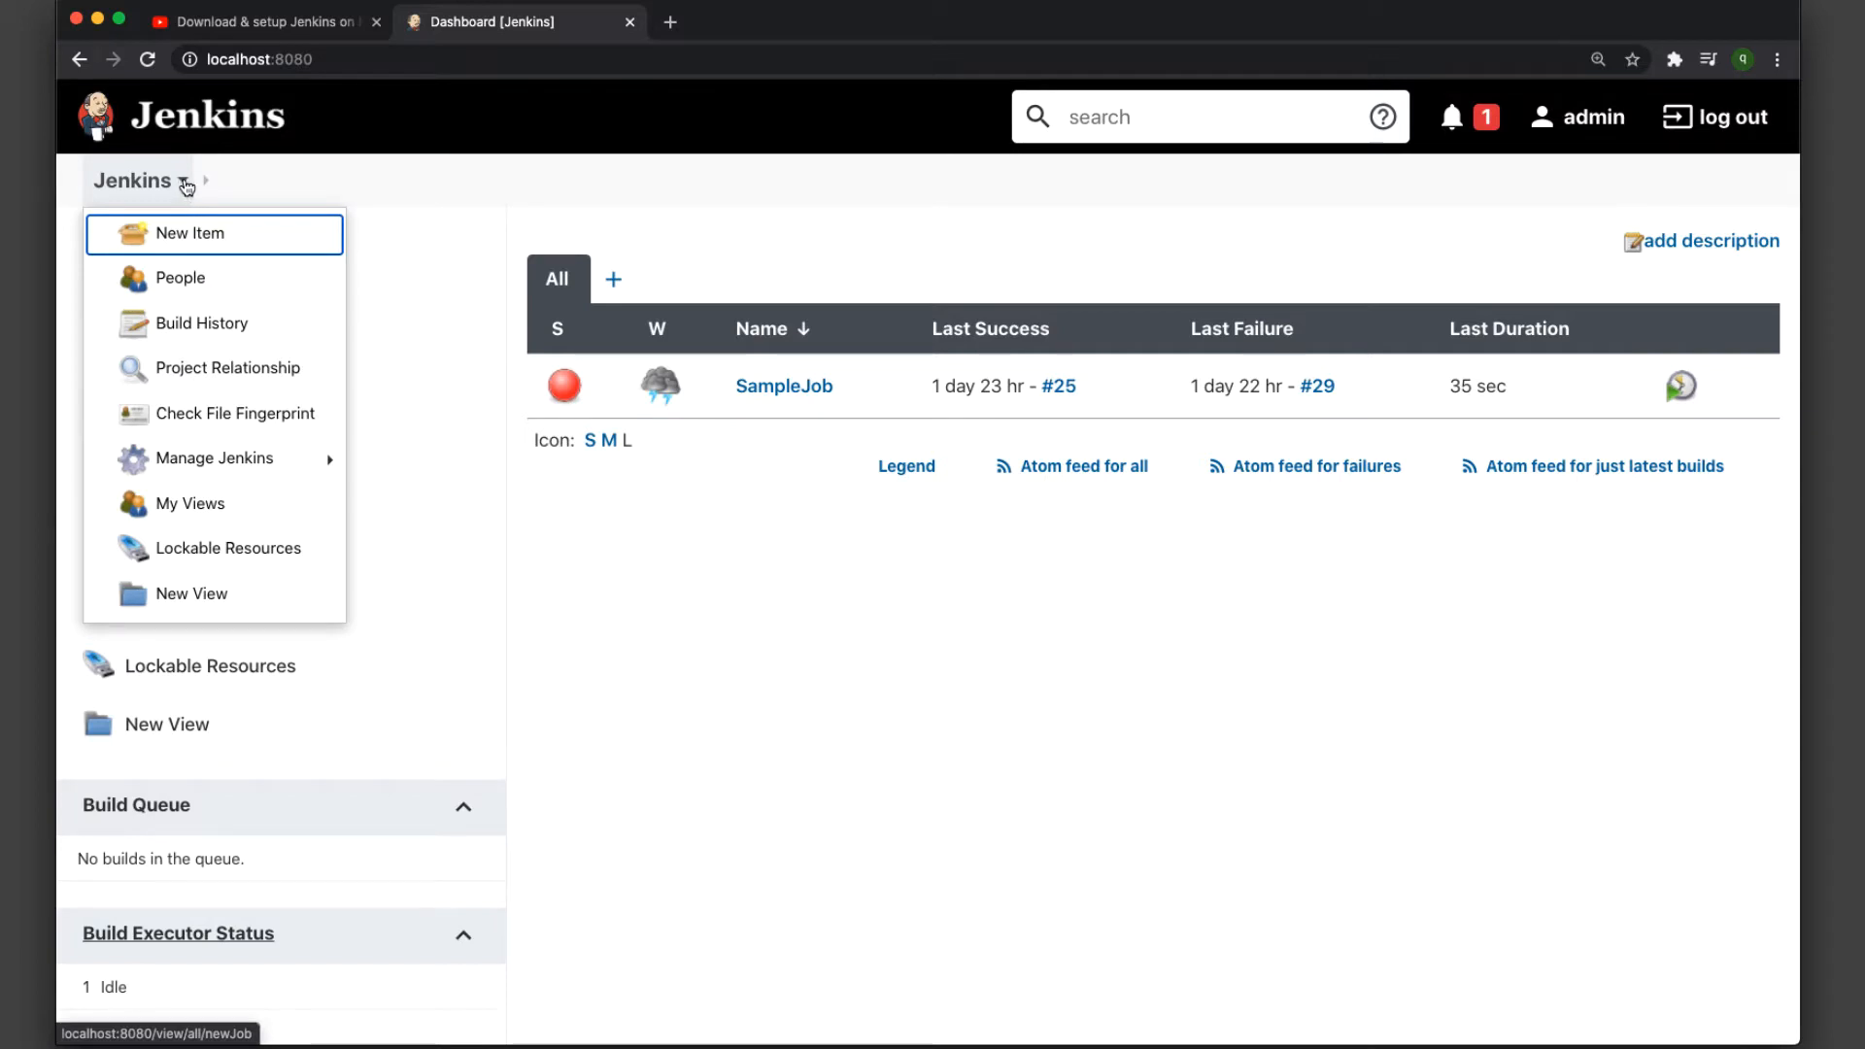
mouse_move(324, 467)
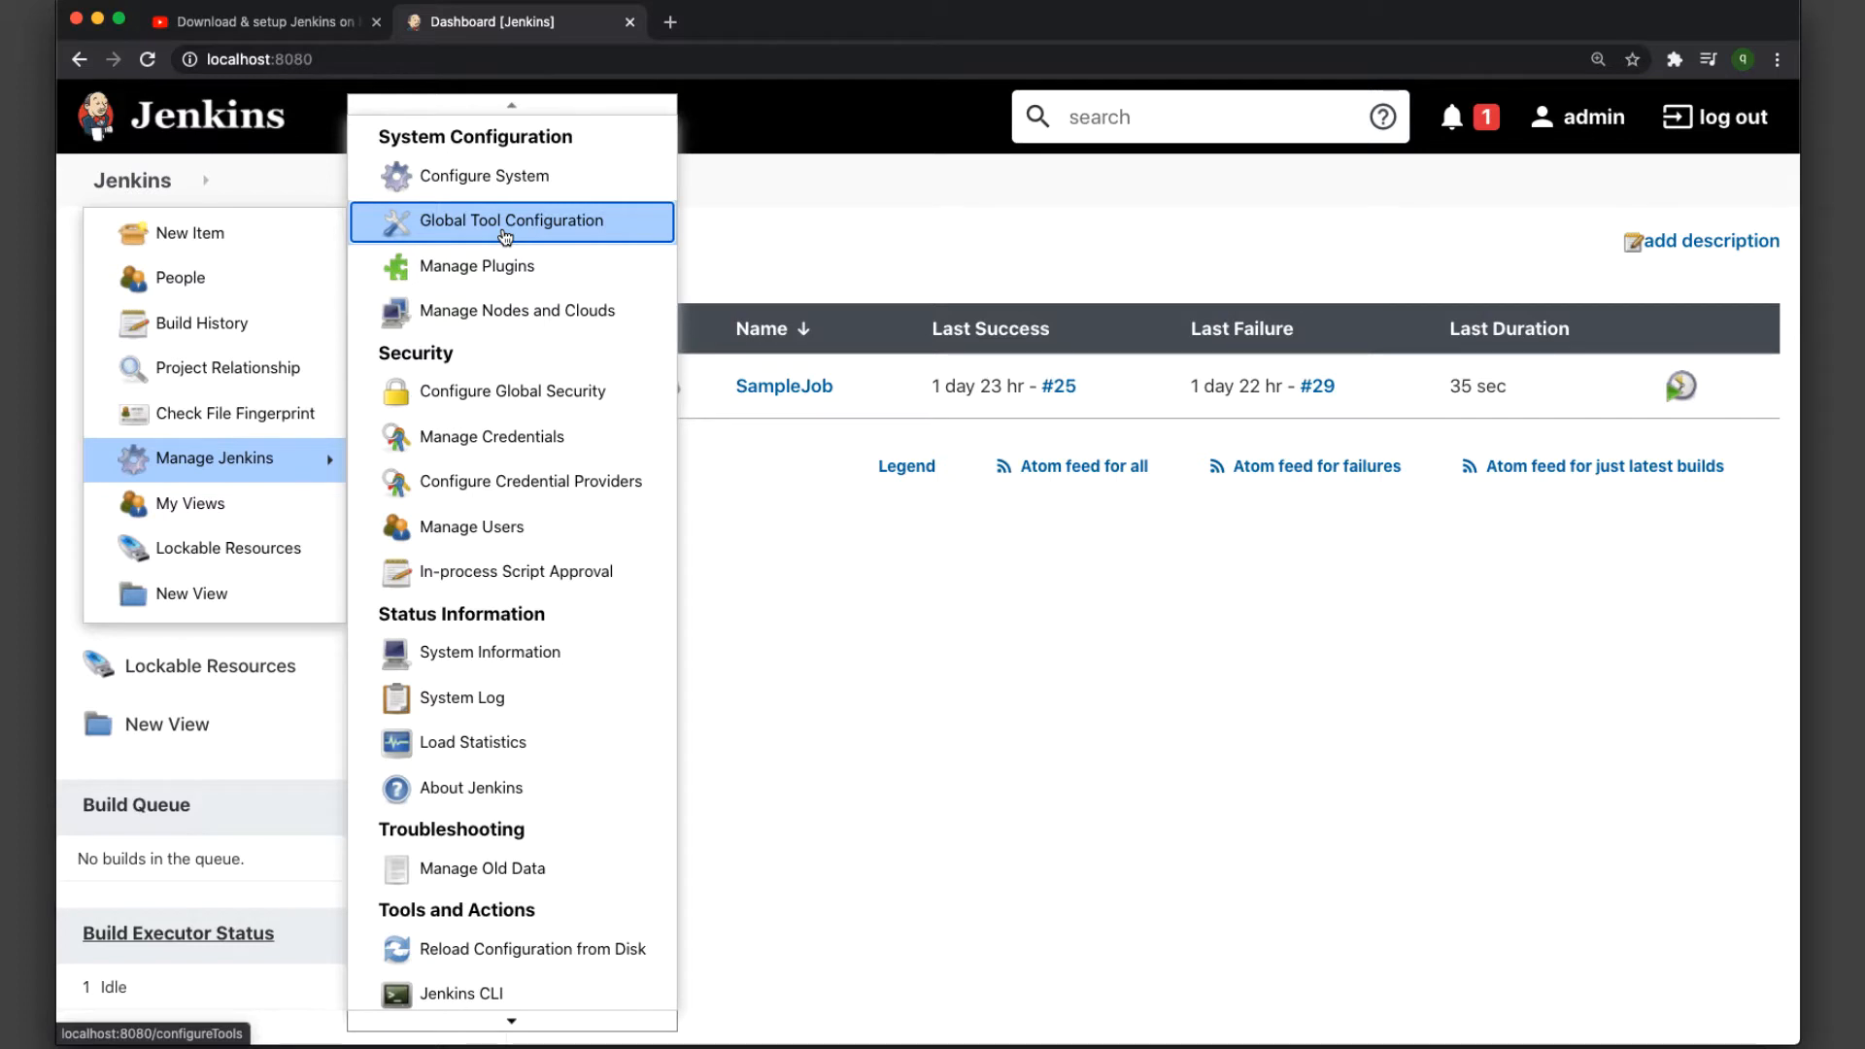
left_click(505, 223)
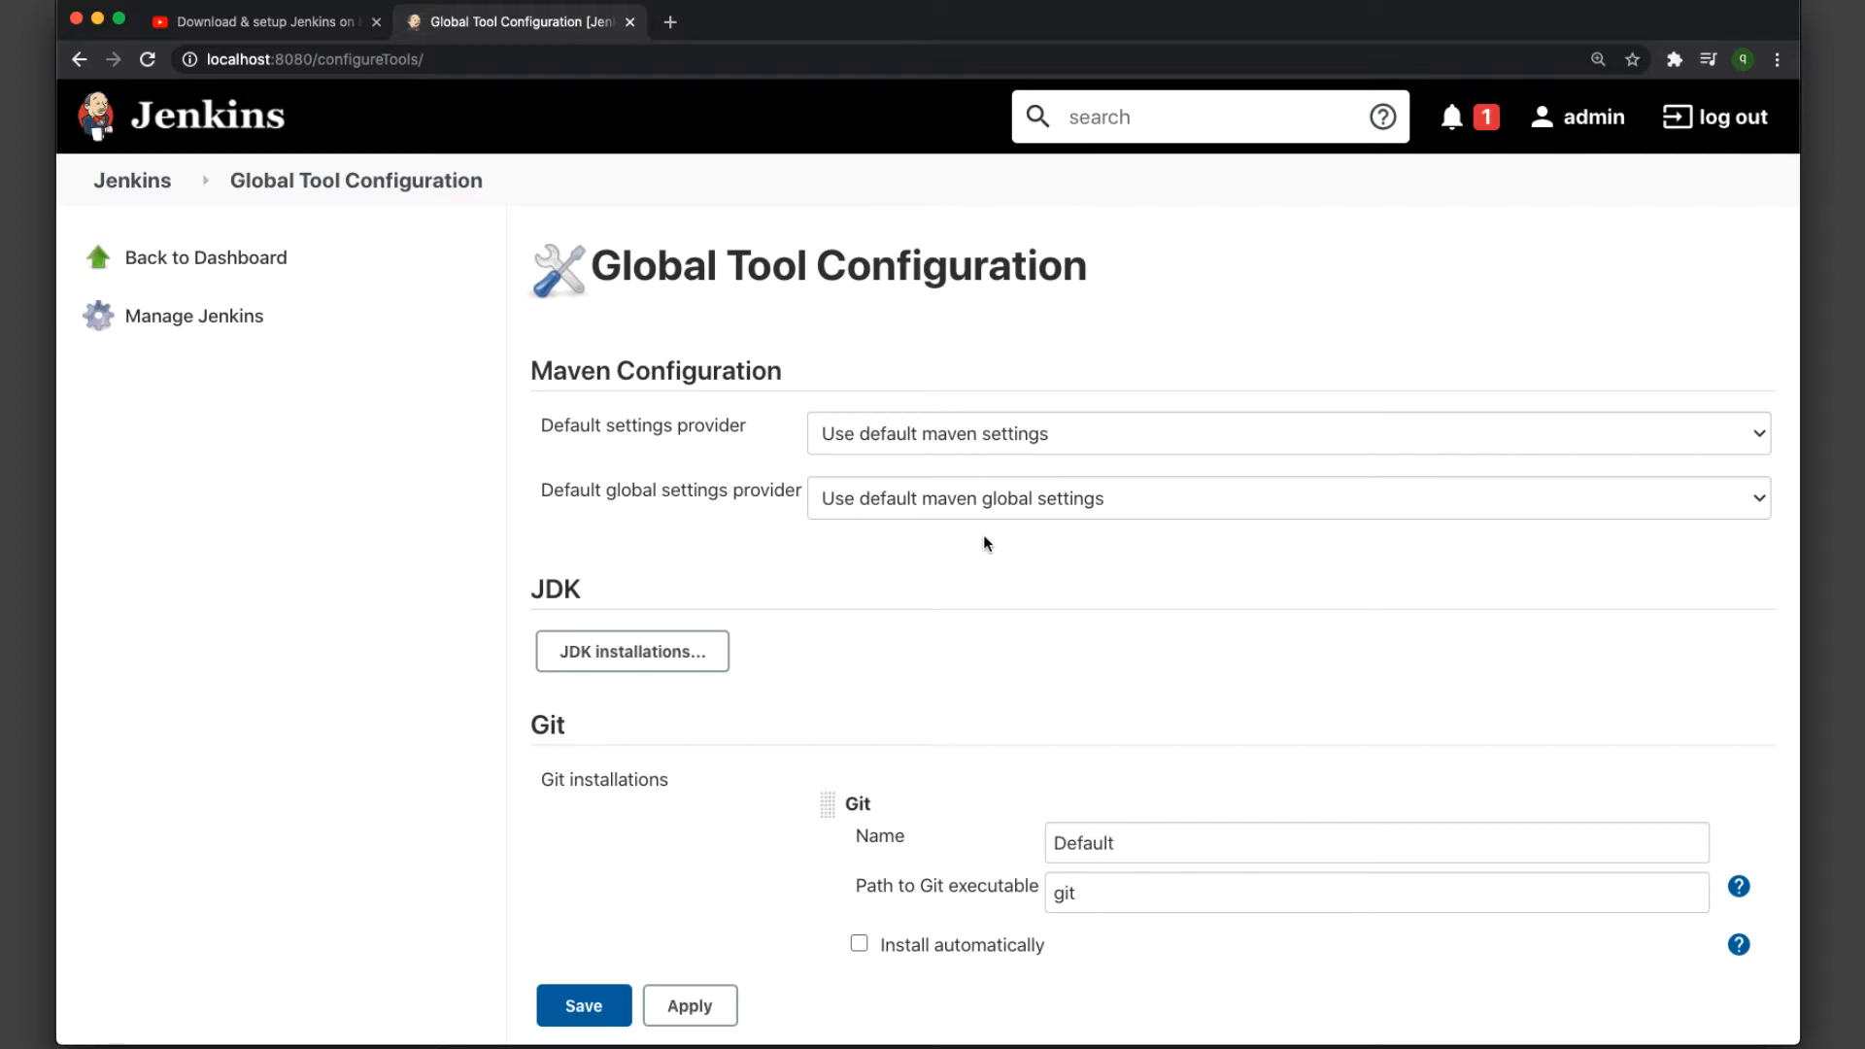
- Expand the JDK installations and examine the JDK entry's name and JAVA_HOME path
scroll(984, 537, "down", 2)
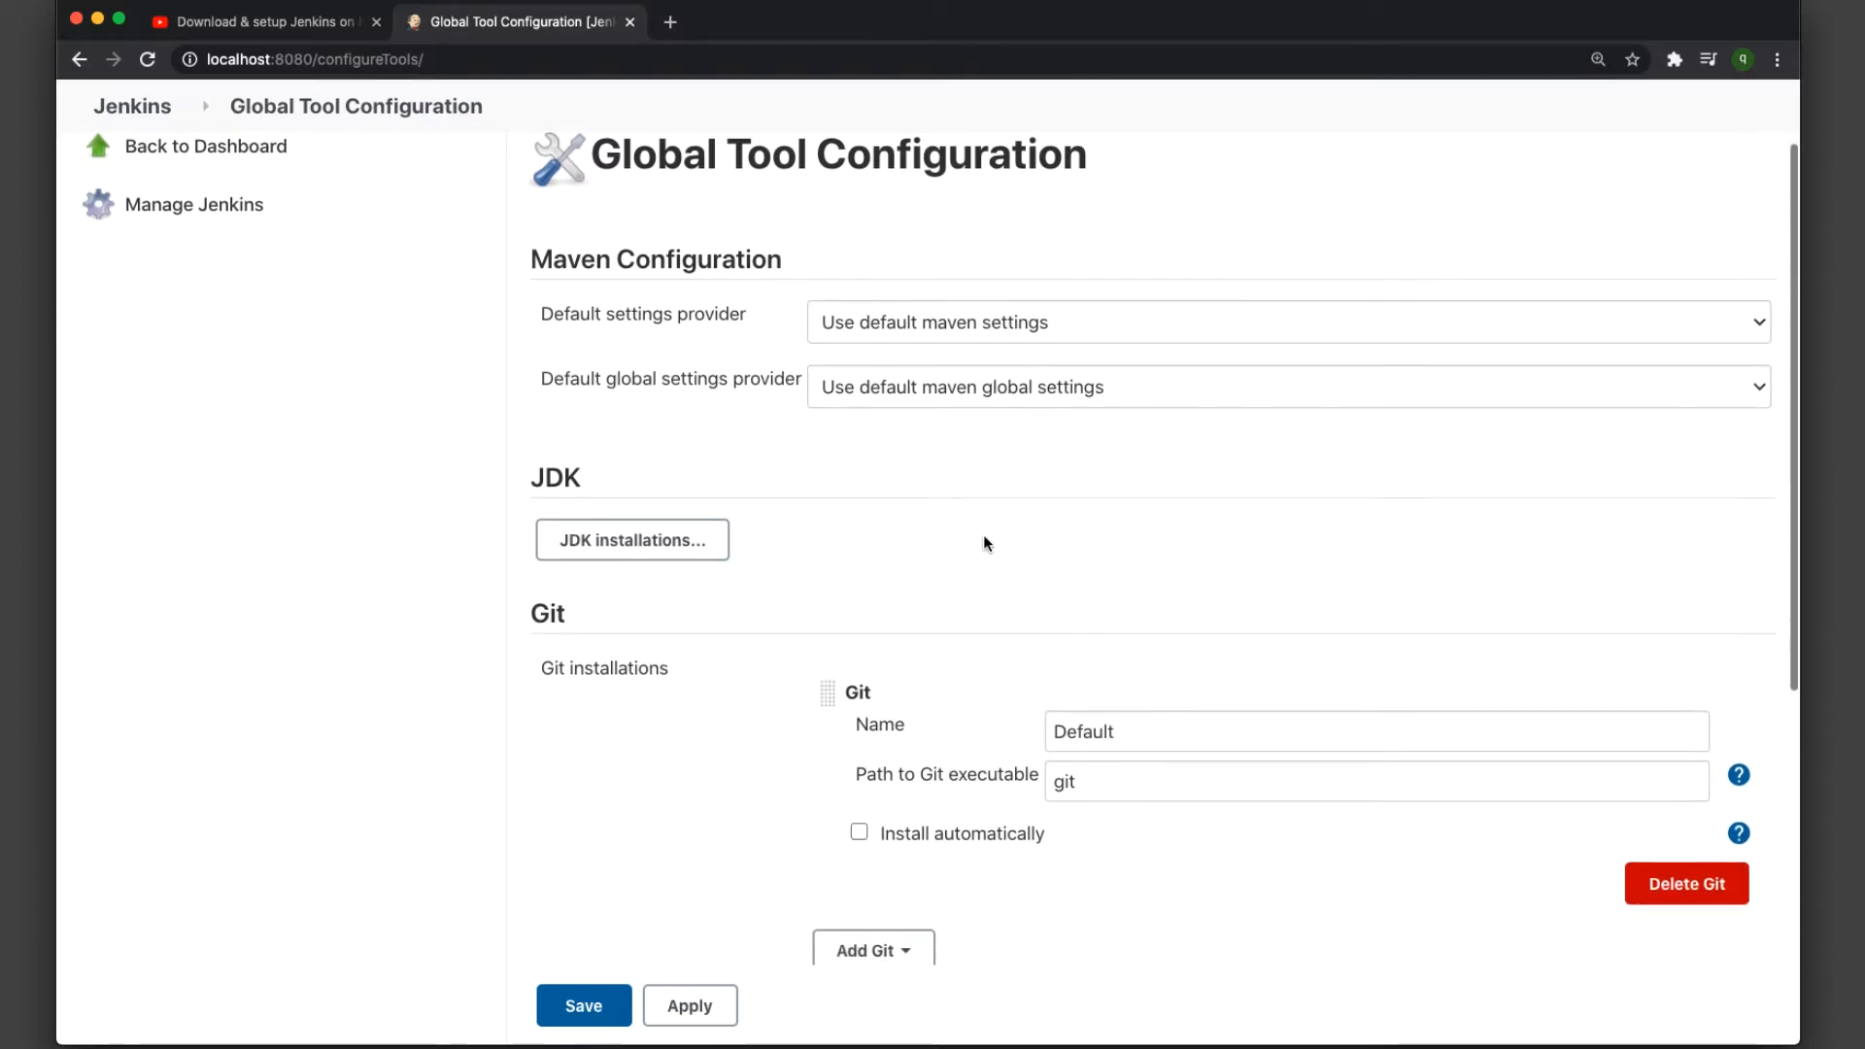
scroll(978, 537, "up", 1)
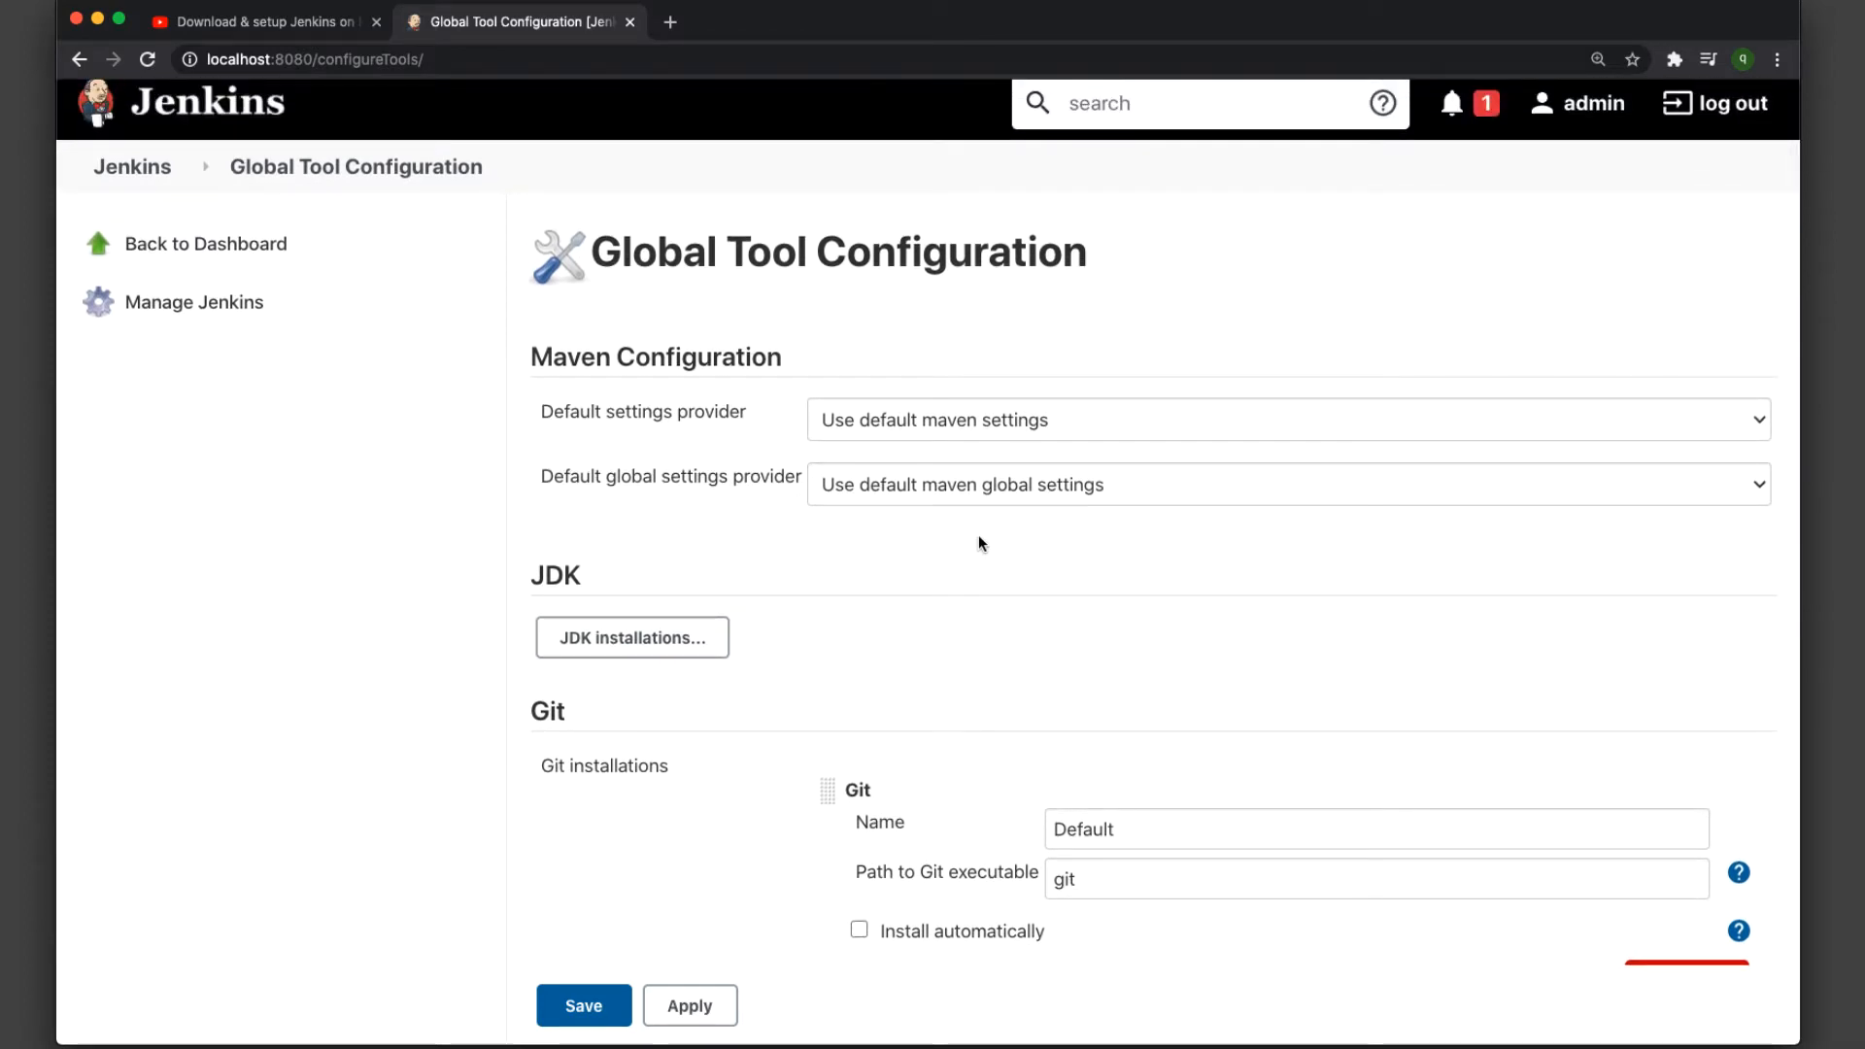
left_click(632, 639)
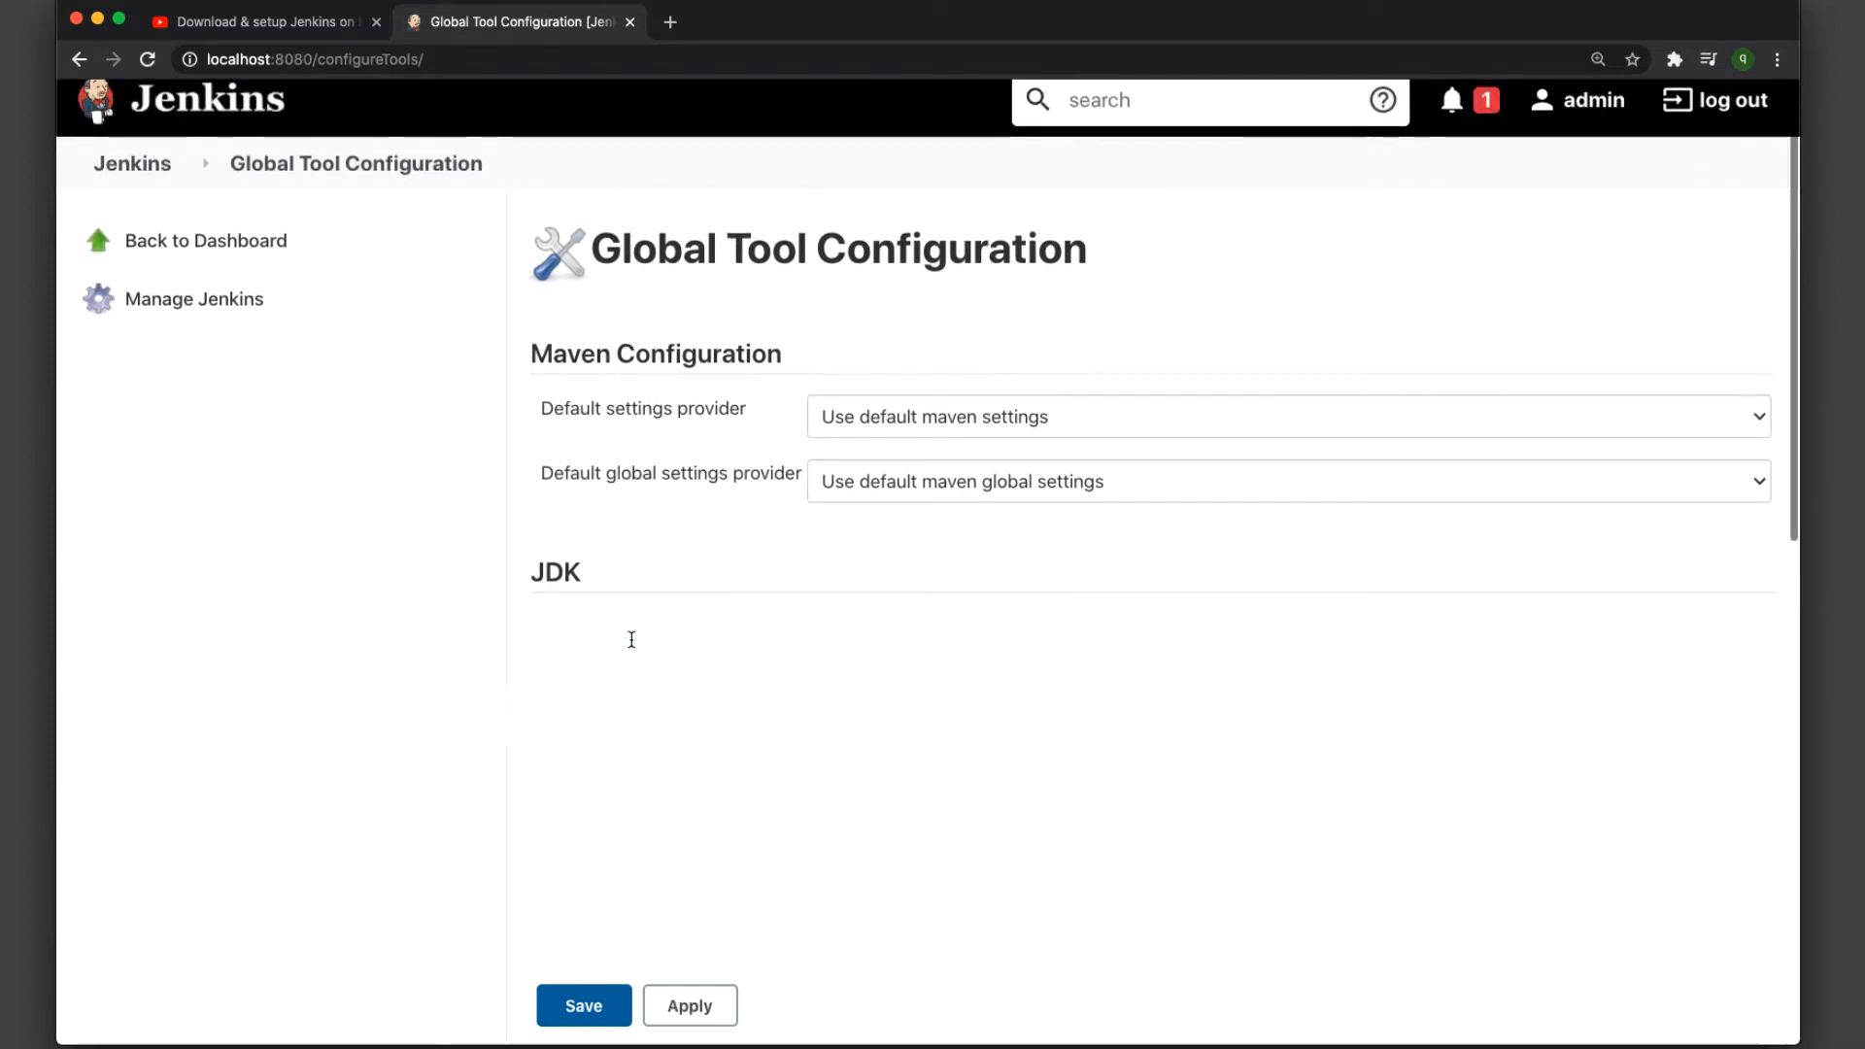
scroll(1154, 658, "down", 3)
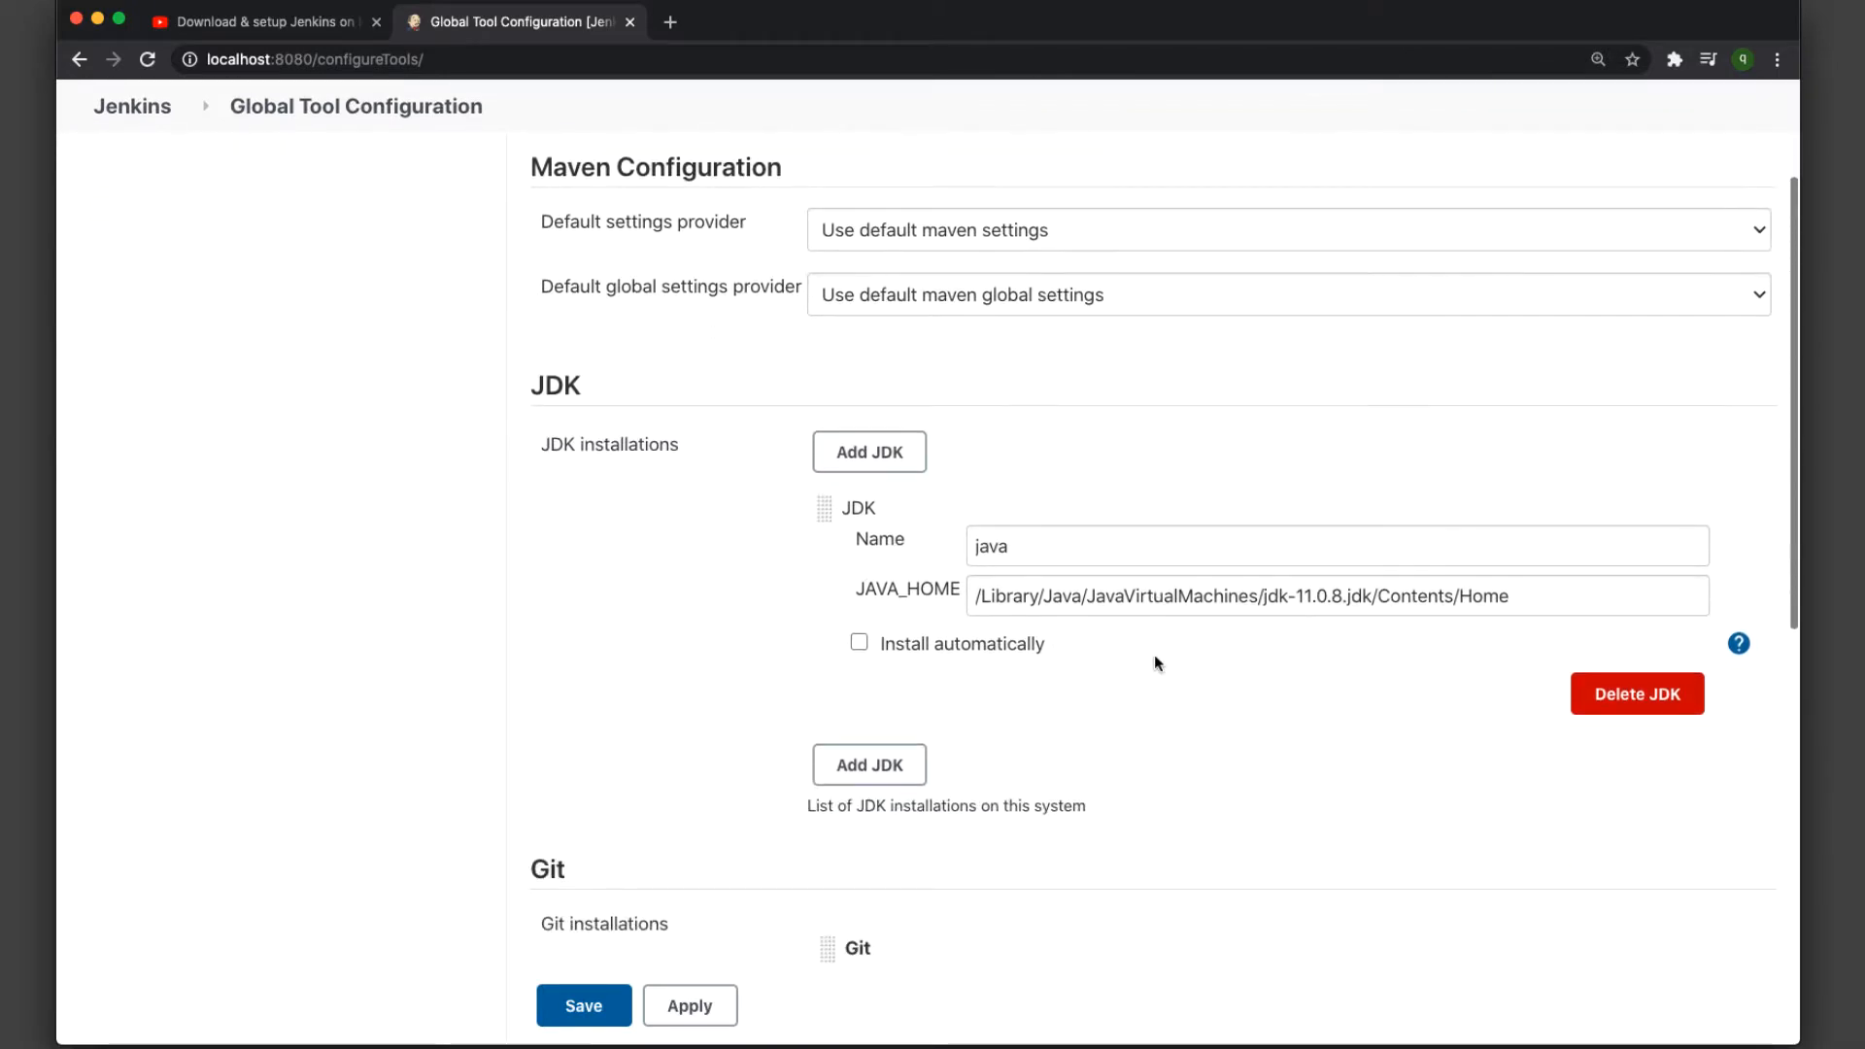
left_click_drag(1075, 546, 967, 546)
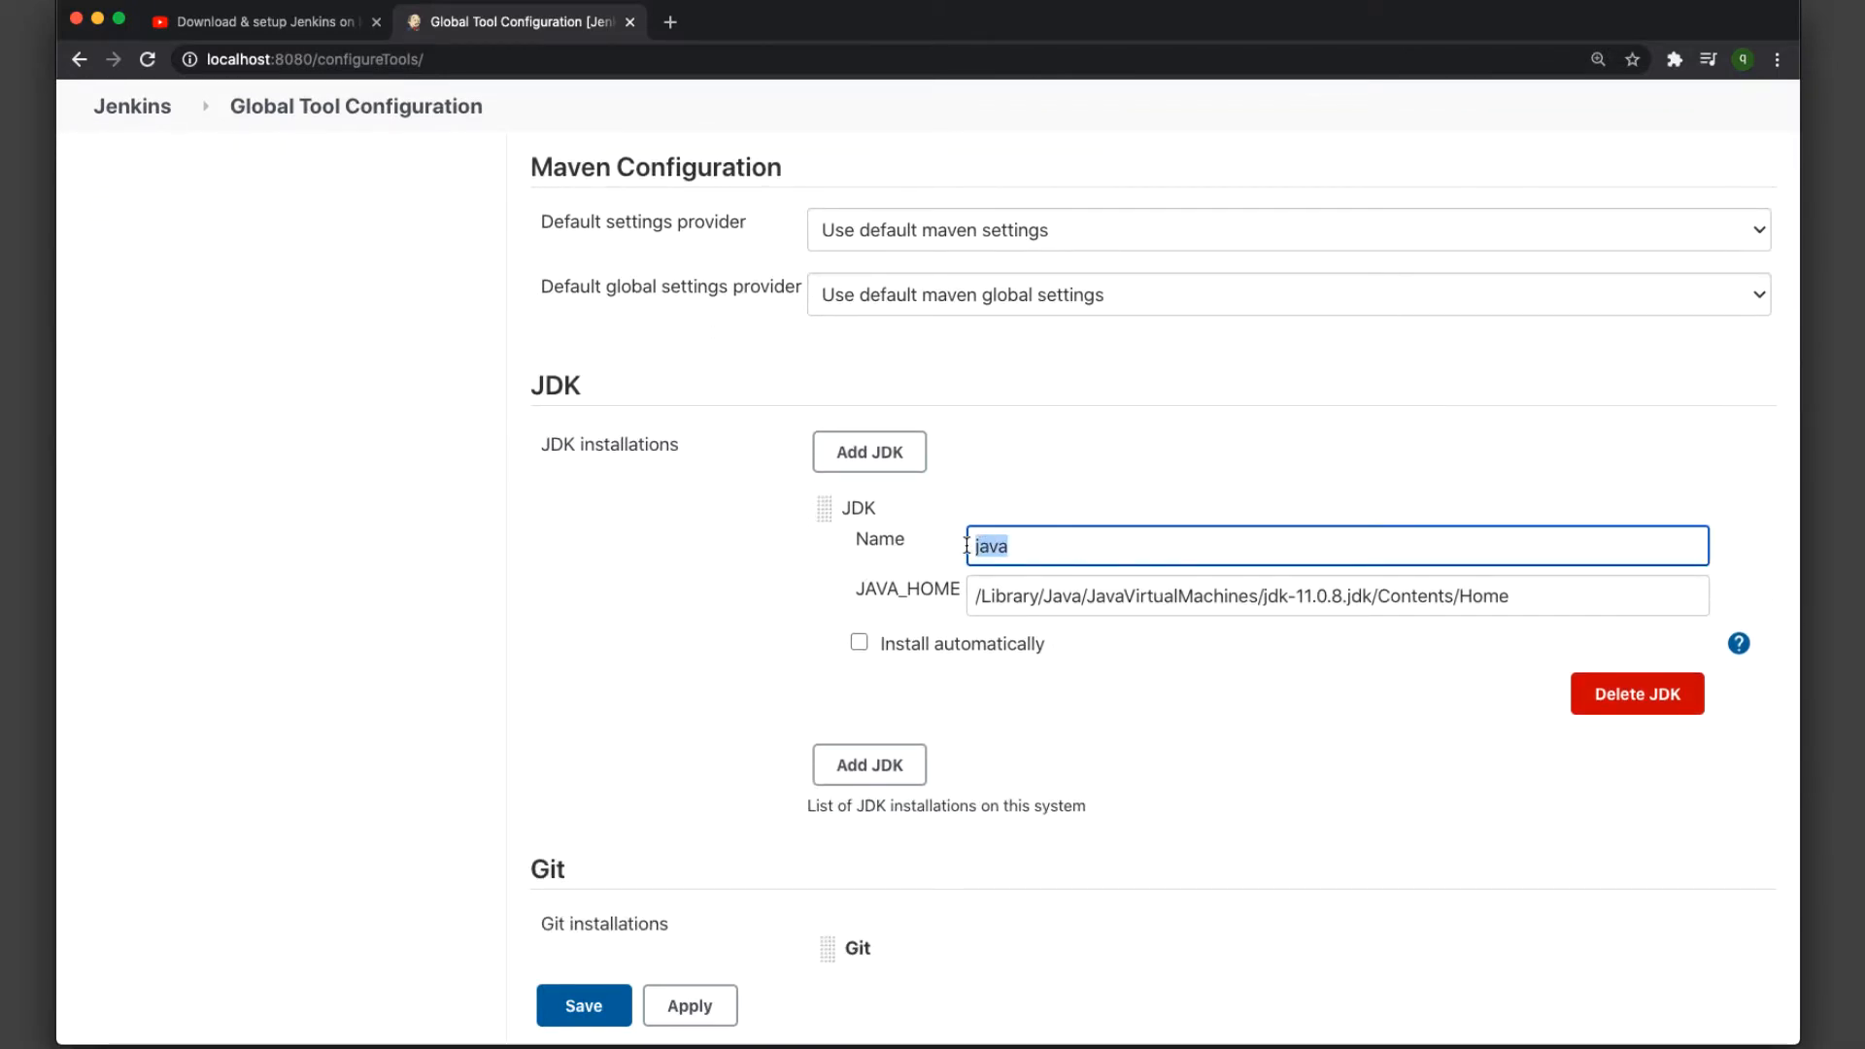
left_click_drag(1552, 598, 964, 605)
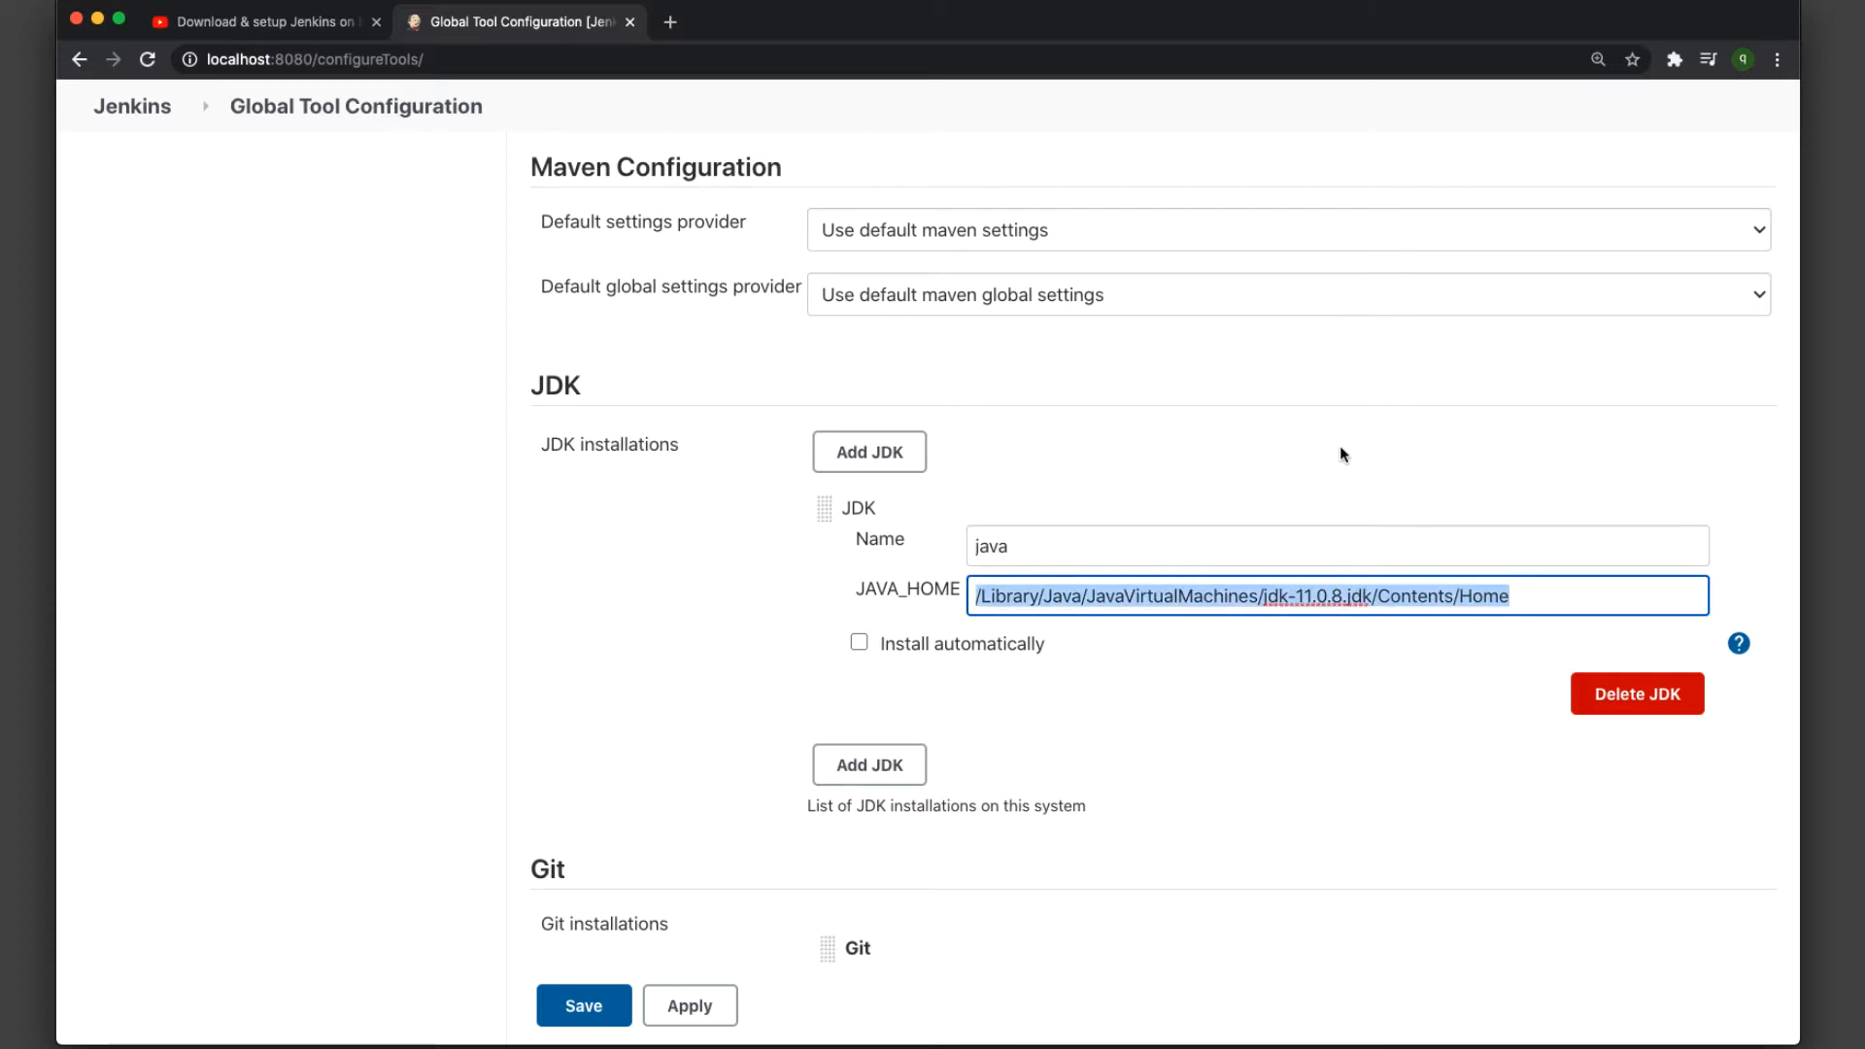
left_click(1370, 424)
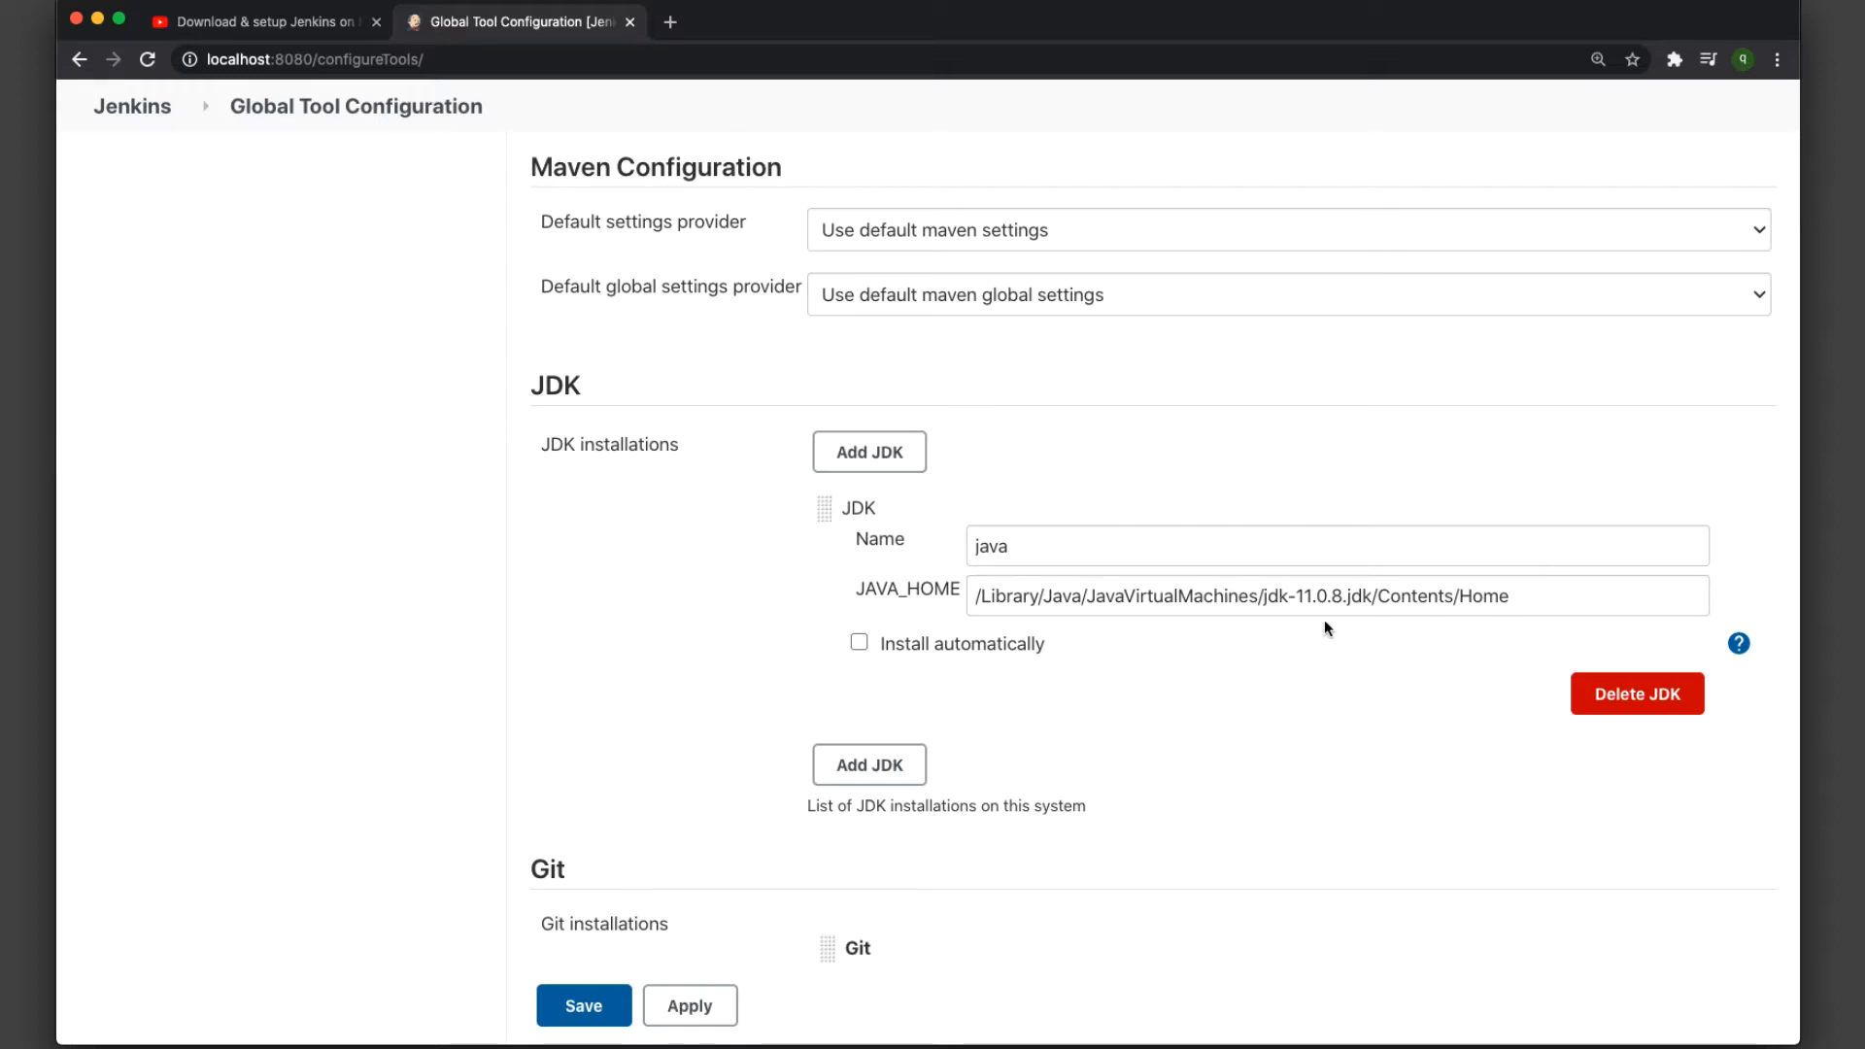
left_click_drag(1261, 595, 1553, 596)
left_click(1580, 596)
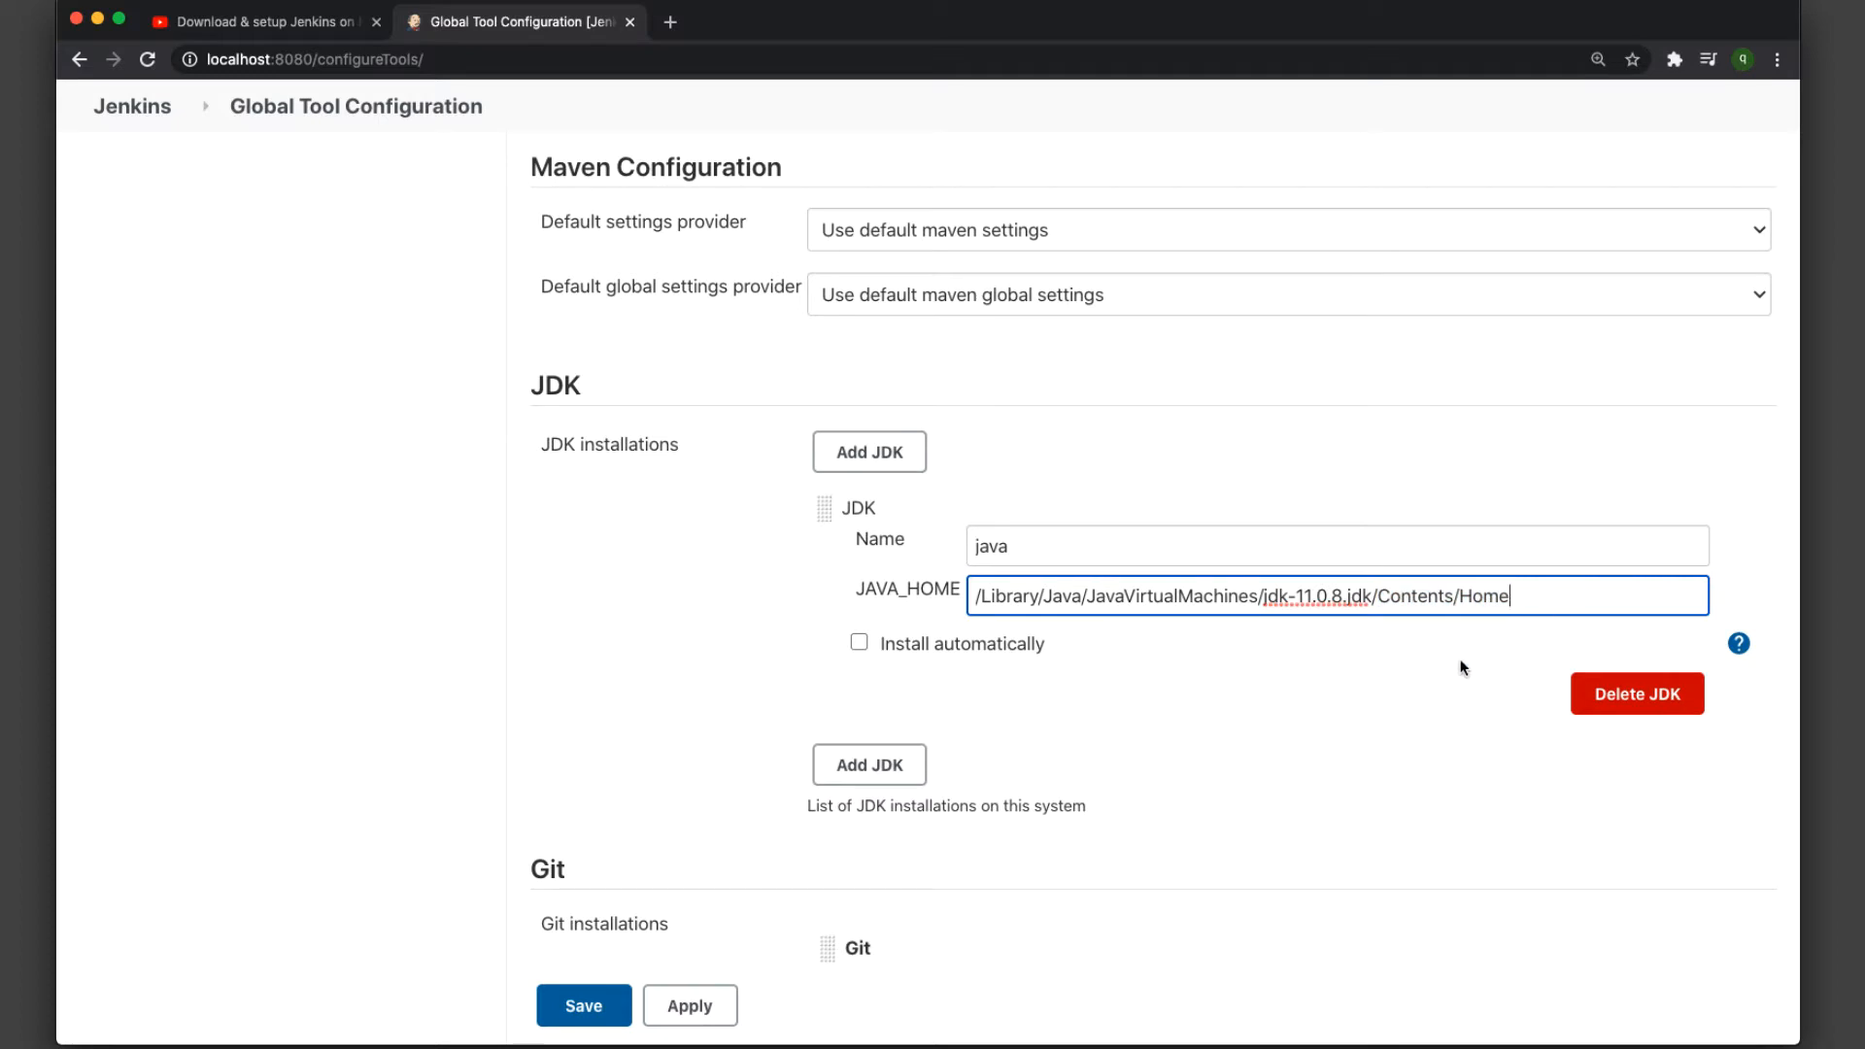
- Check the path to the Git executable in the Git installations section
scroll(1425, 630, "down", 1)
scroll(1425, 629, "down", 5)
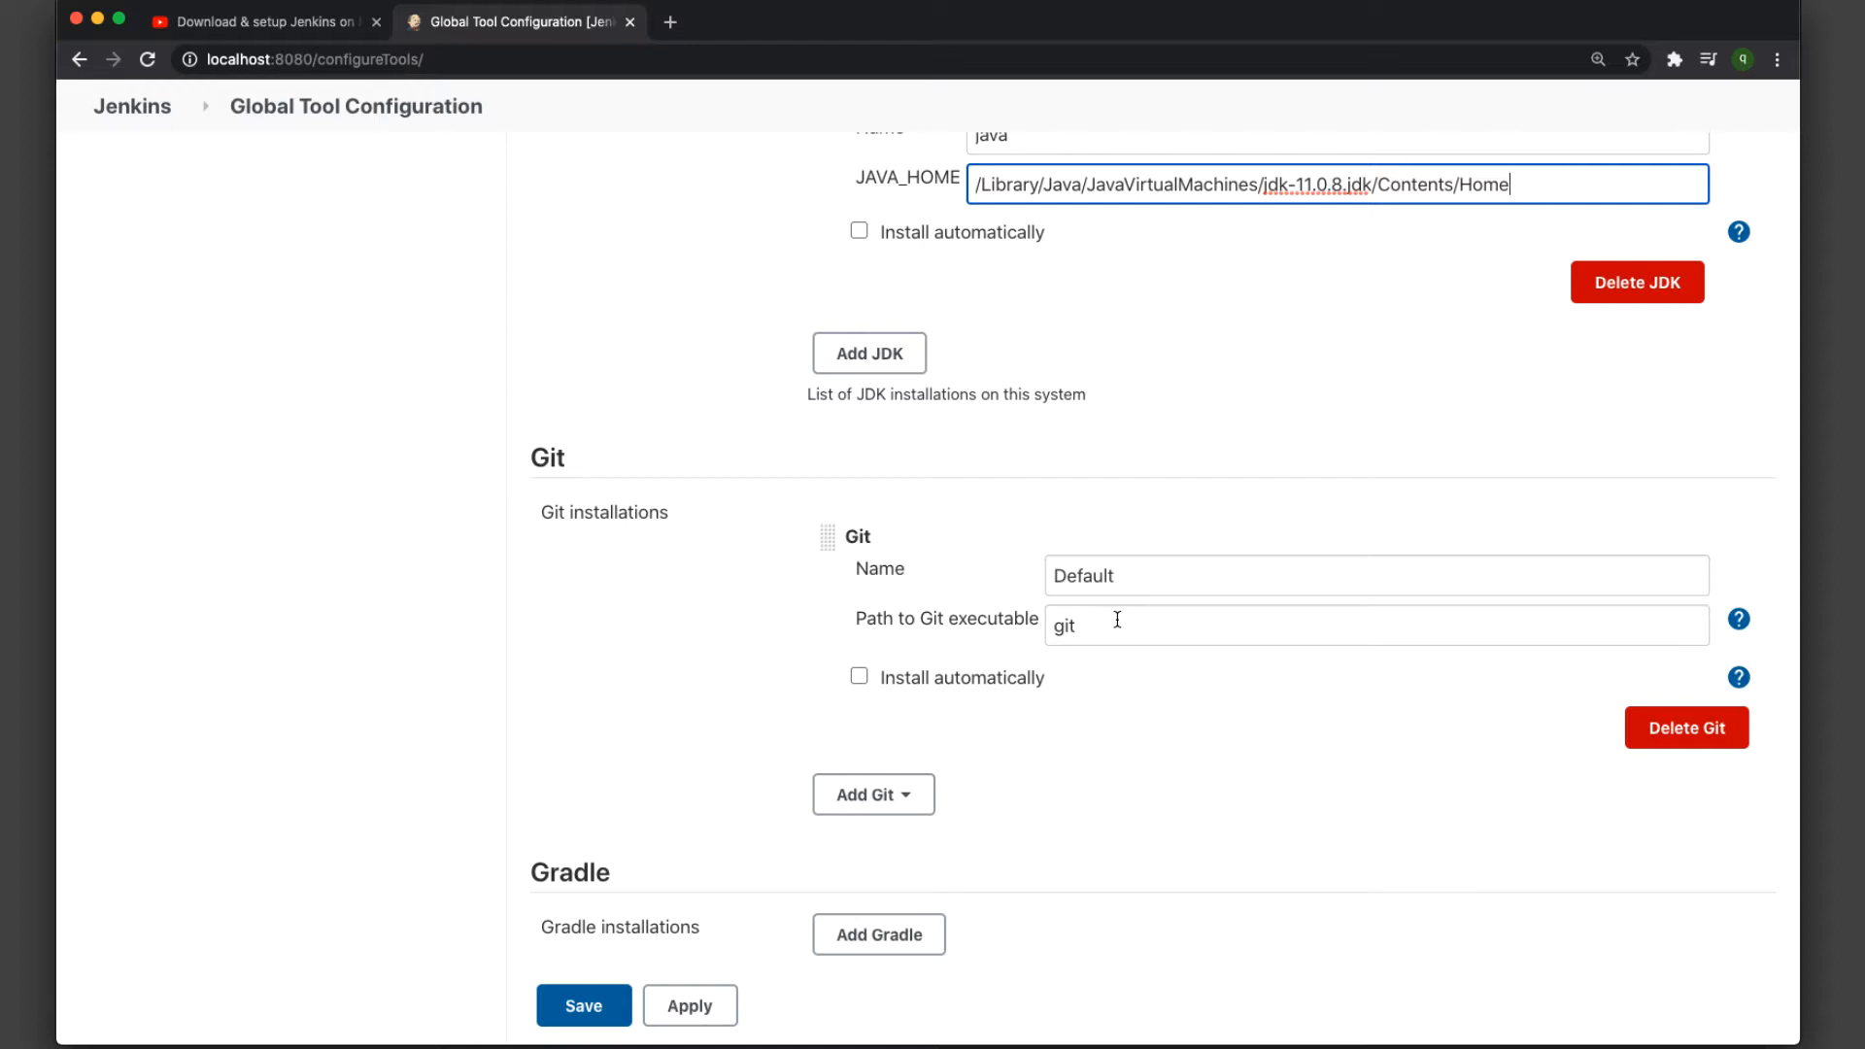
left_click(1113, 628)
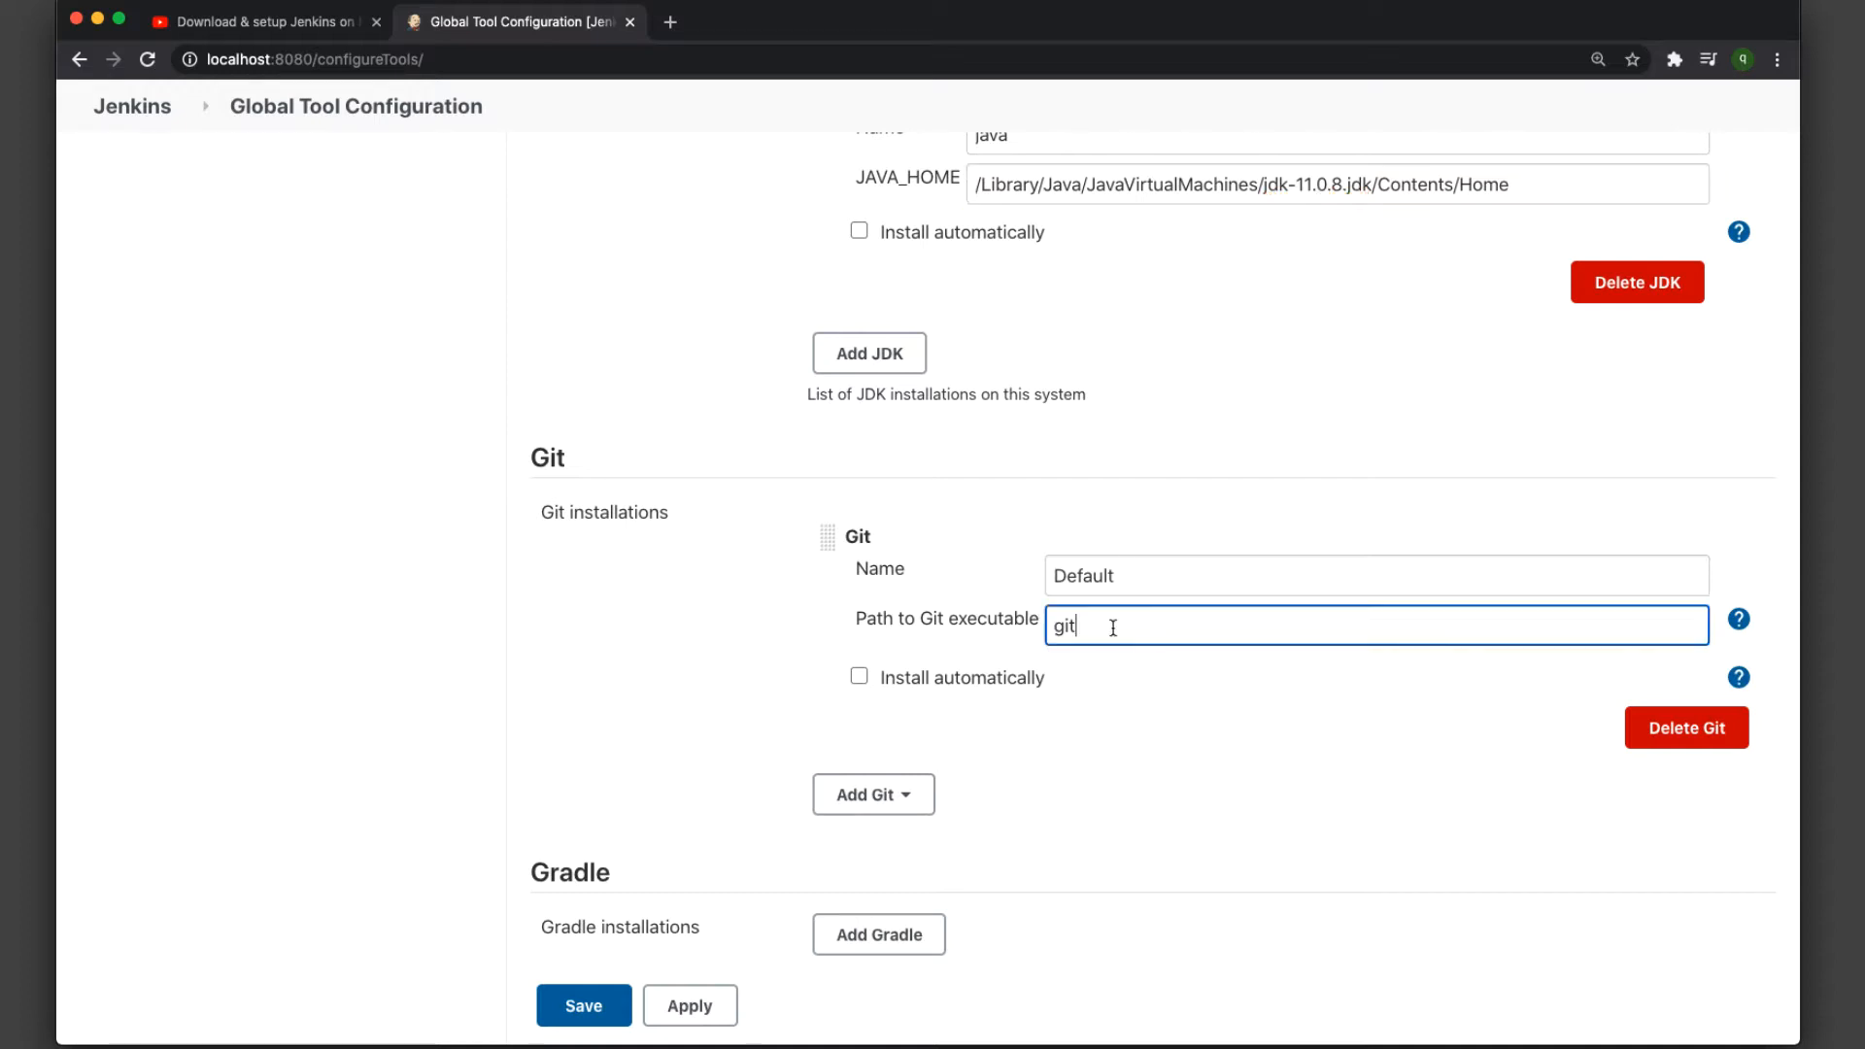
left_click_drag(1113, 628, 1033, 626)
left_click(1167, 636)
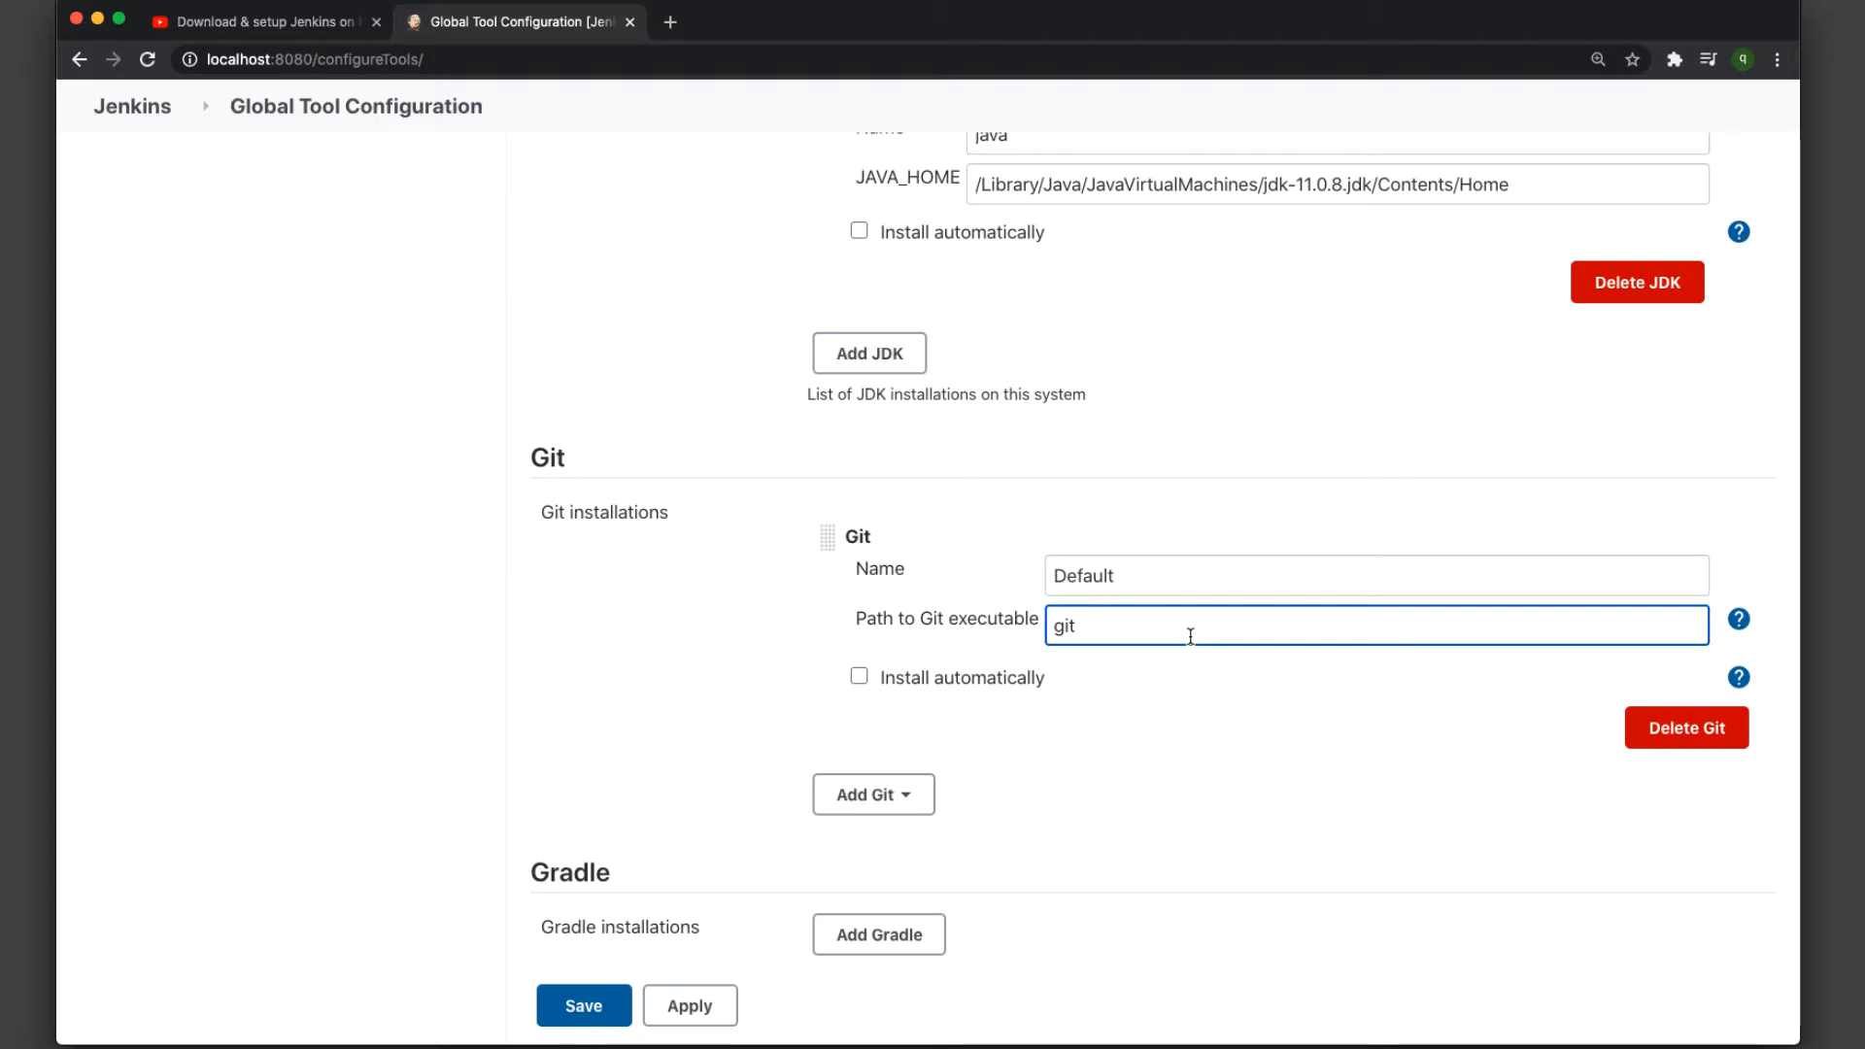
- Look over the Gradle and Ant sections, then expand the Maven installations and check the Maven entry's name
scroll(1191, 636, "down", 5)
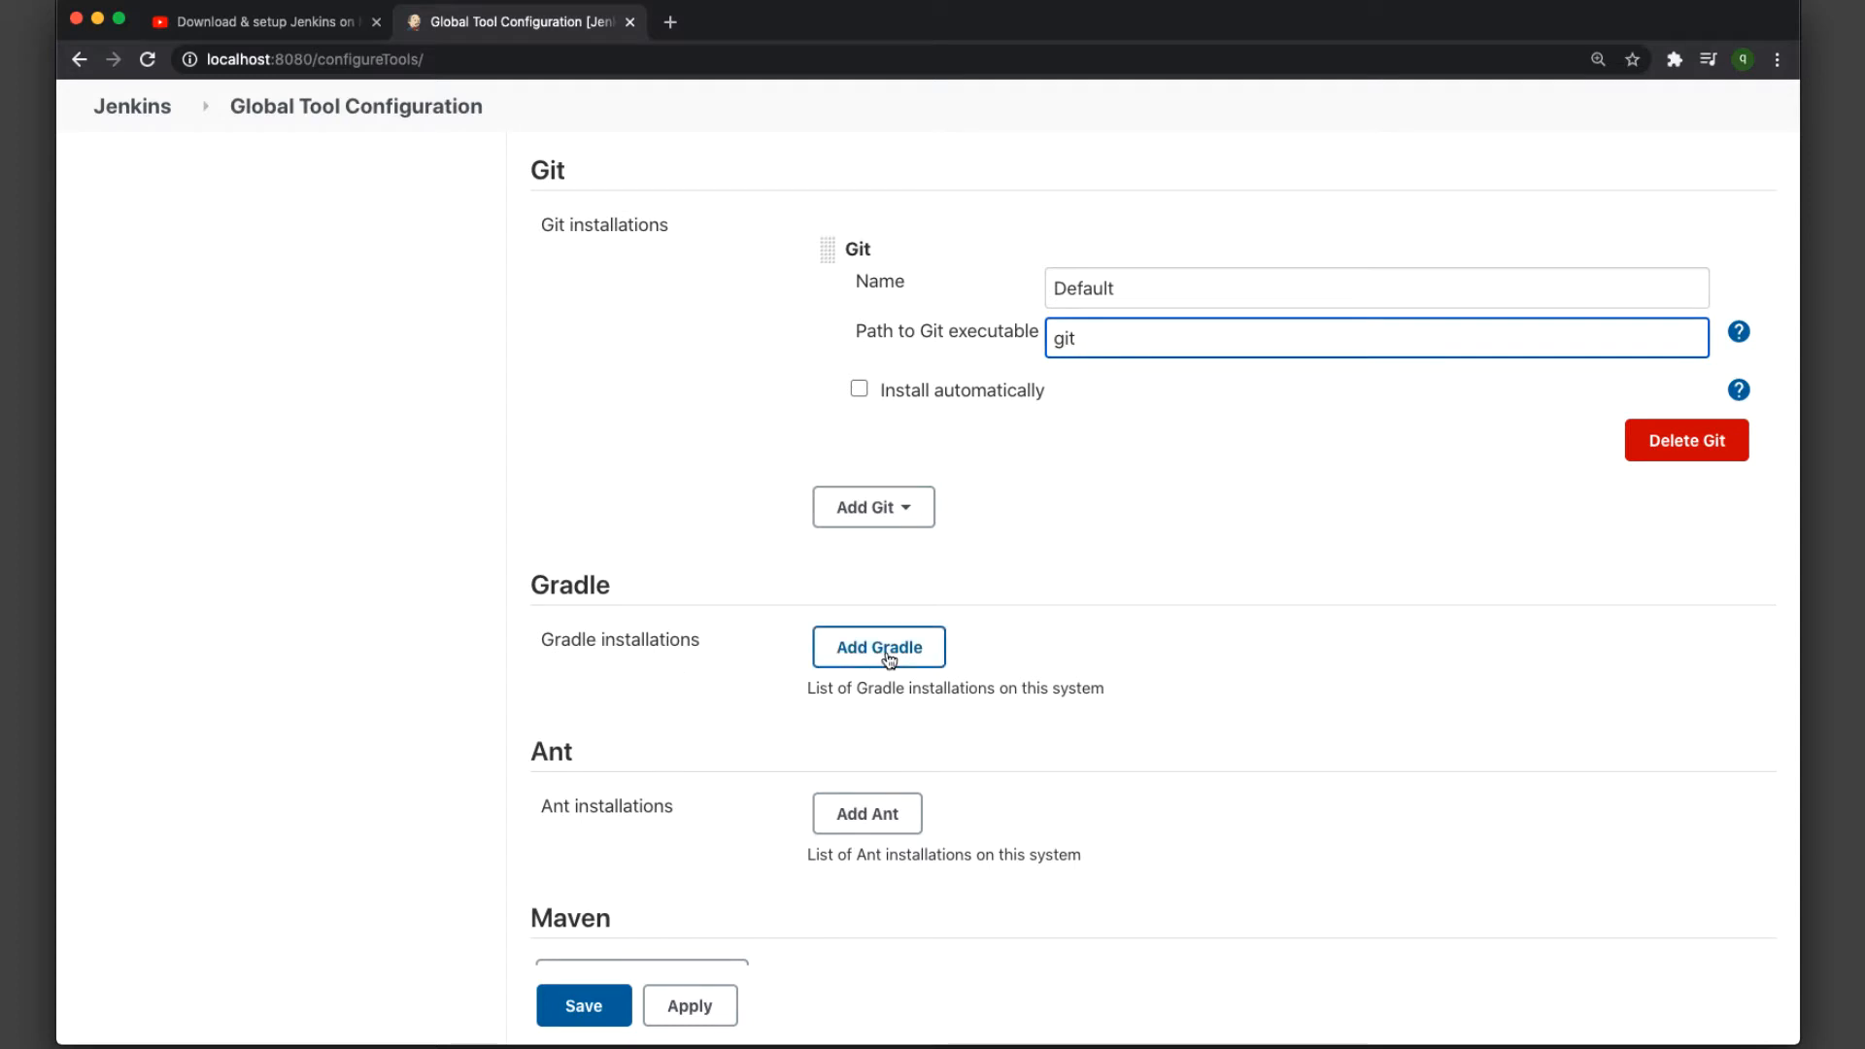
scroll(755, 720, "down", 3)
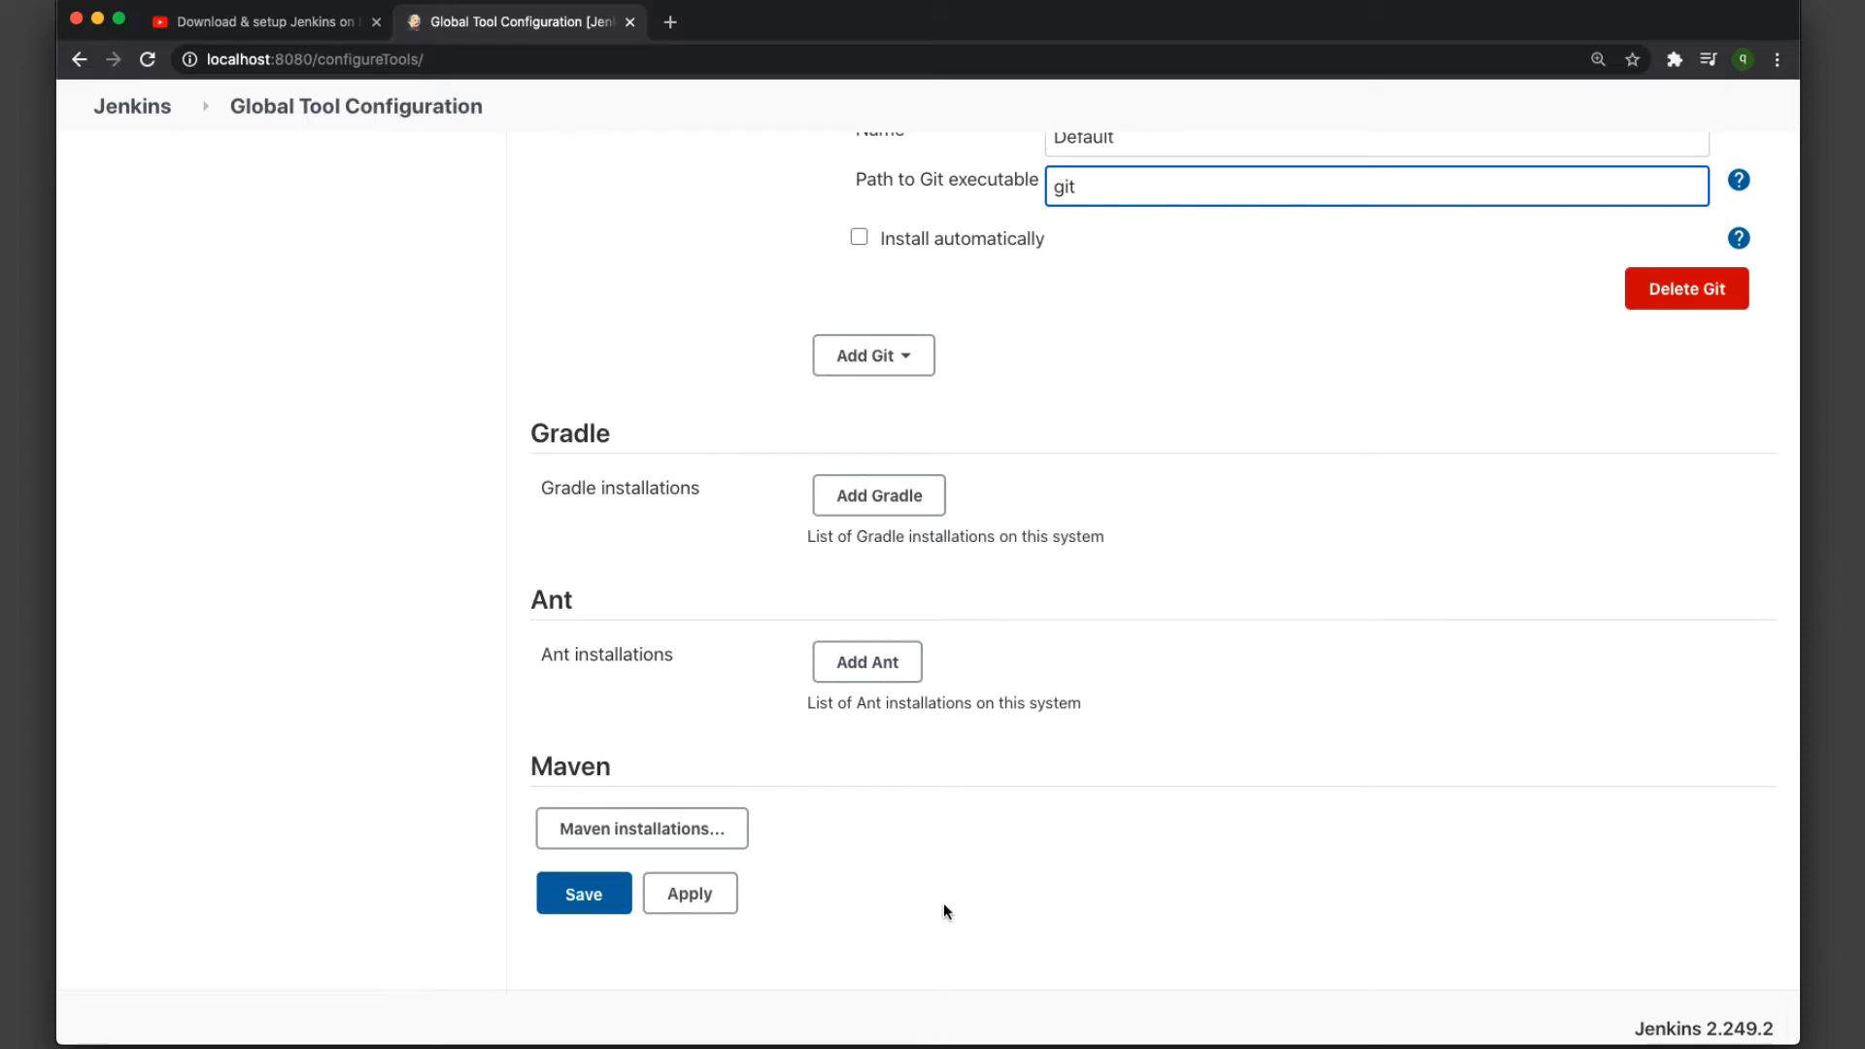
left_click(741, 826)
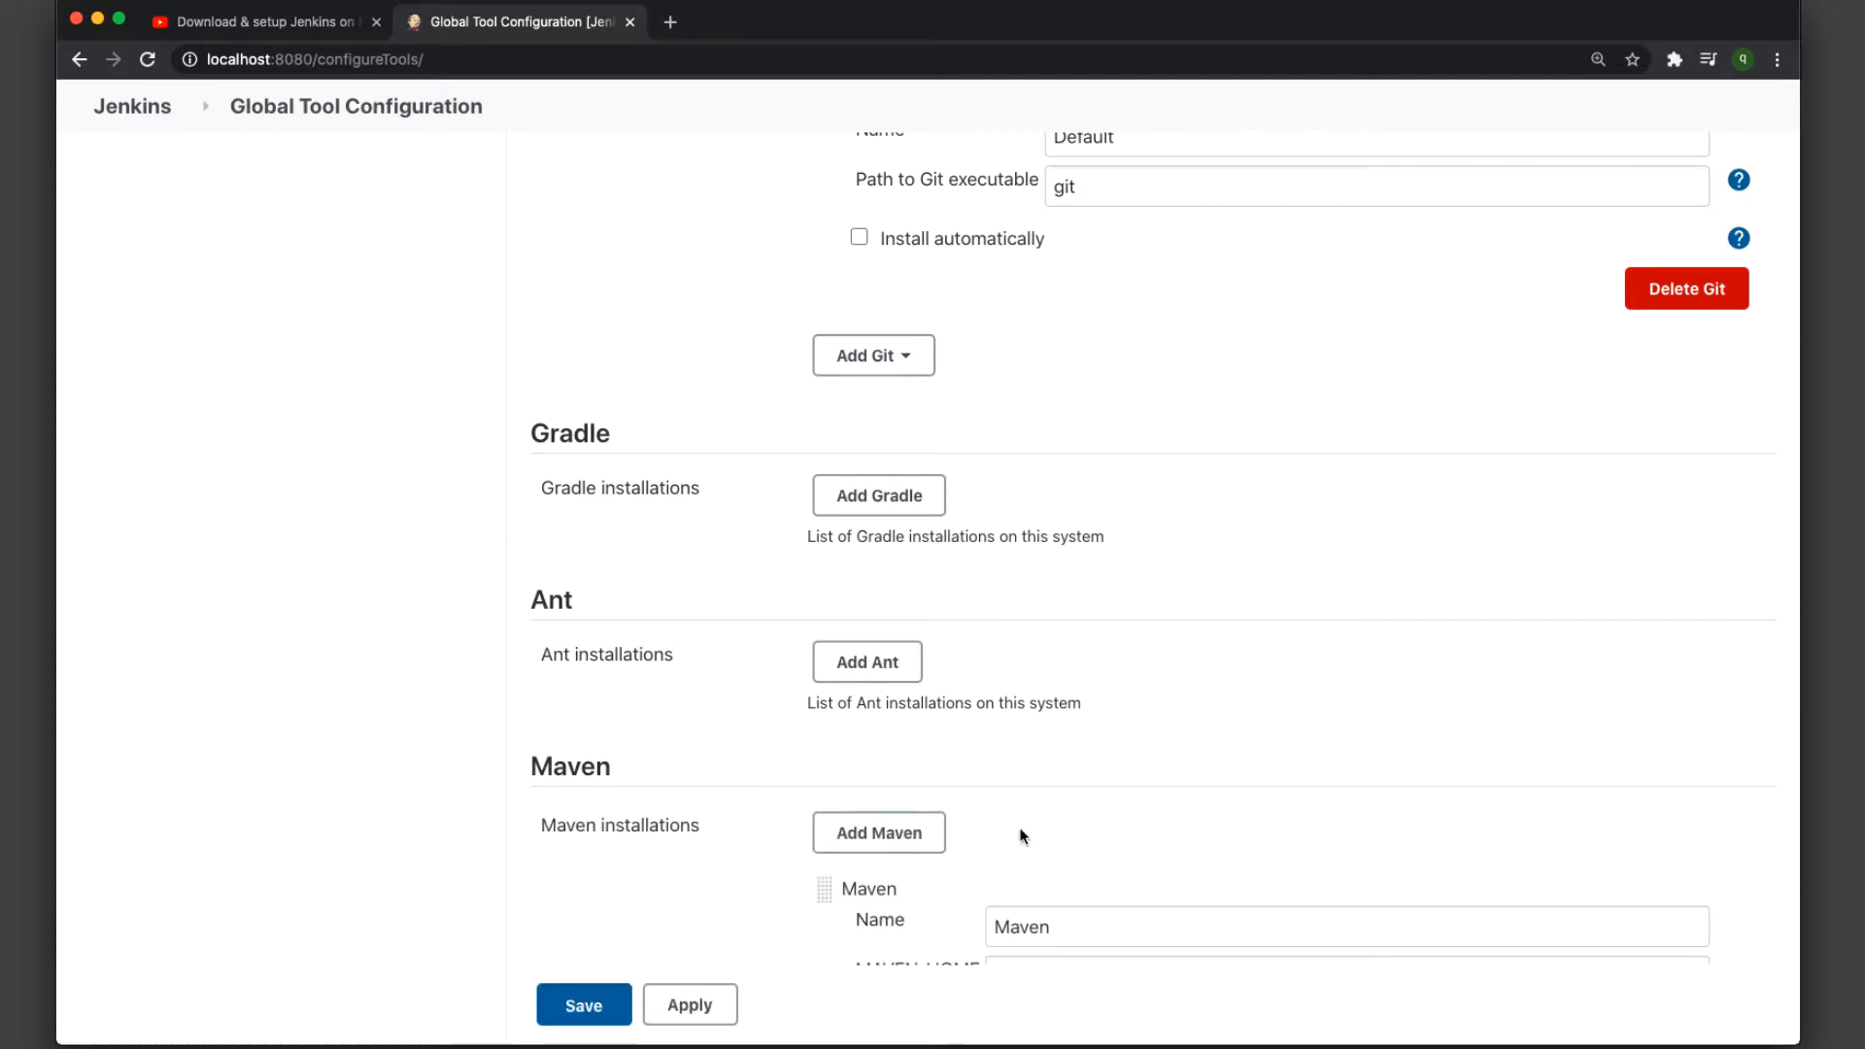
scroll(1190, 855, "down", 2)
scroll(1187, 851, "down", 2)
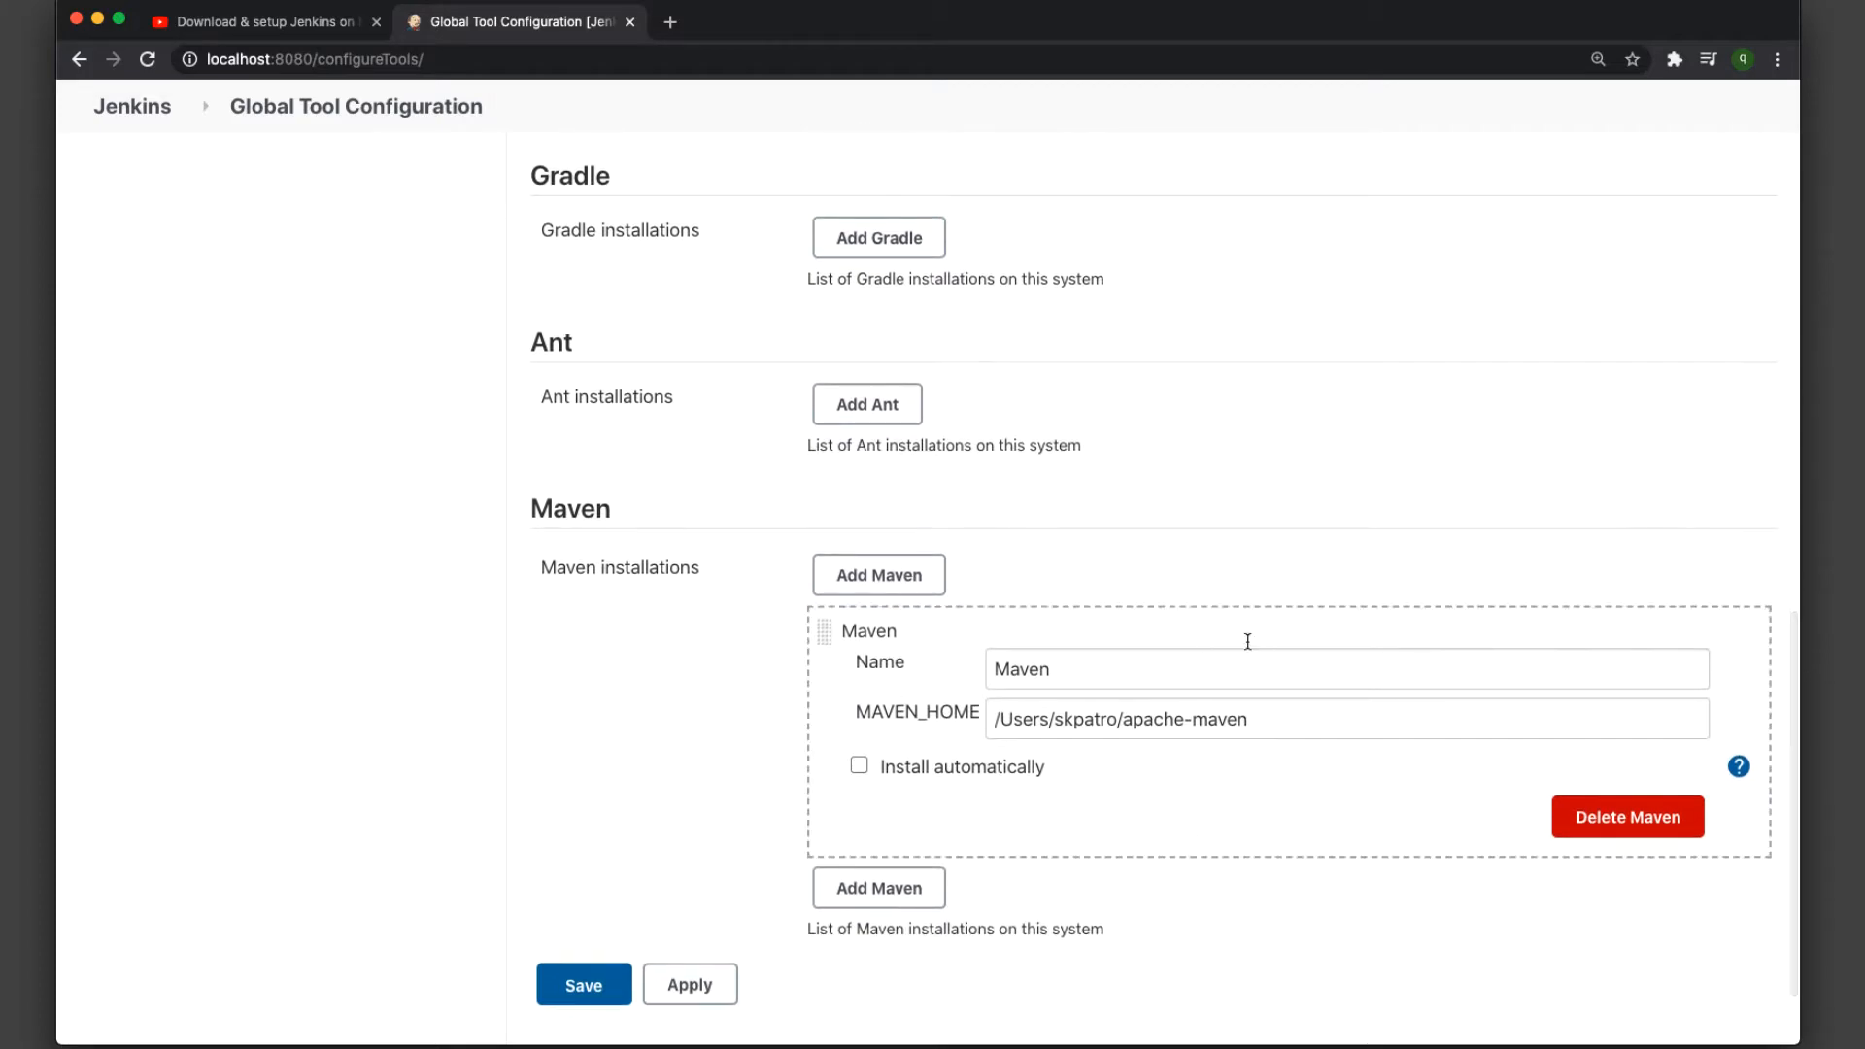
left_click_drag(1143, 670, 967, 666)
- Review the configured tools again and examine the Maven installation's MAVEN_HOME path
scroll(1103, 668, "up", 10)
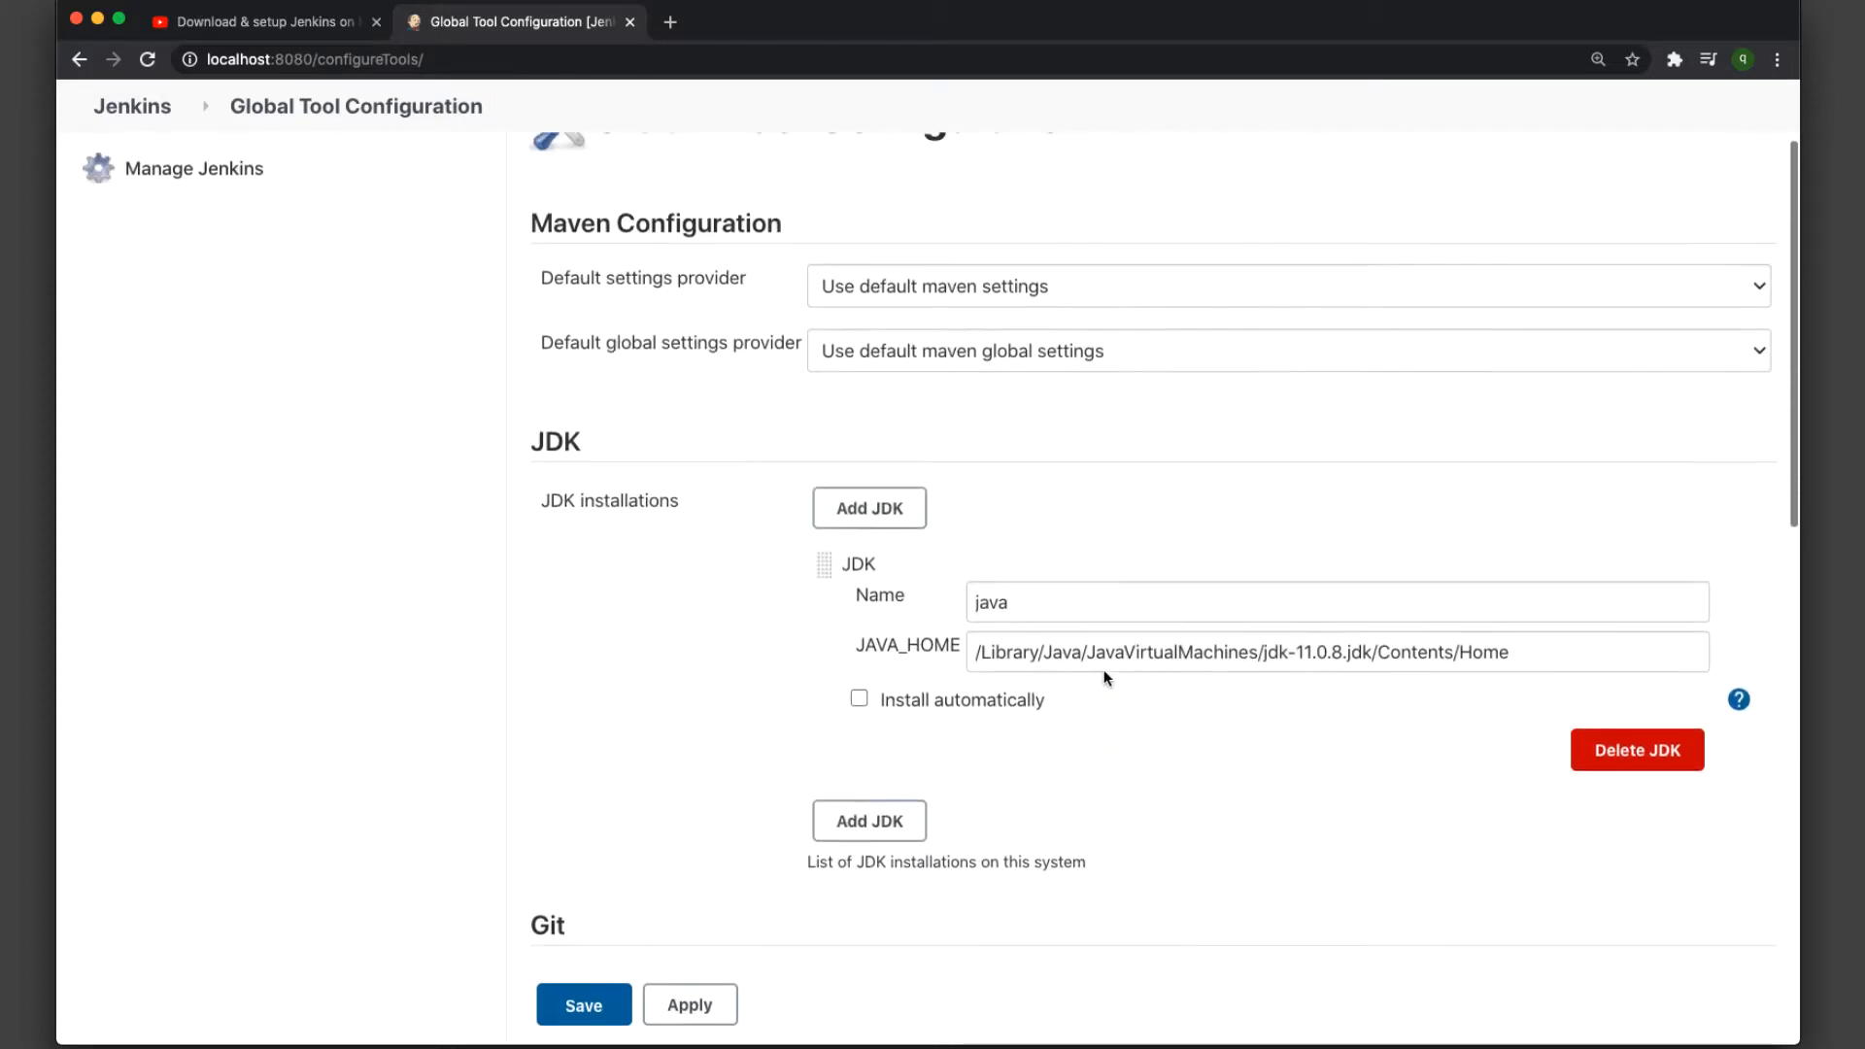
scroll(1116, 724, "down", 10)
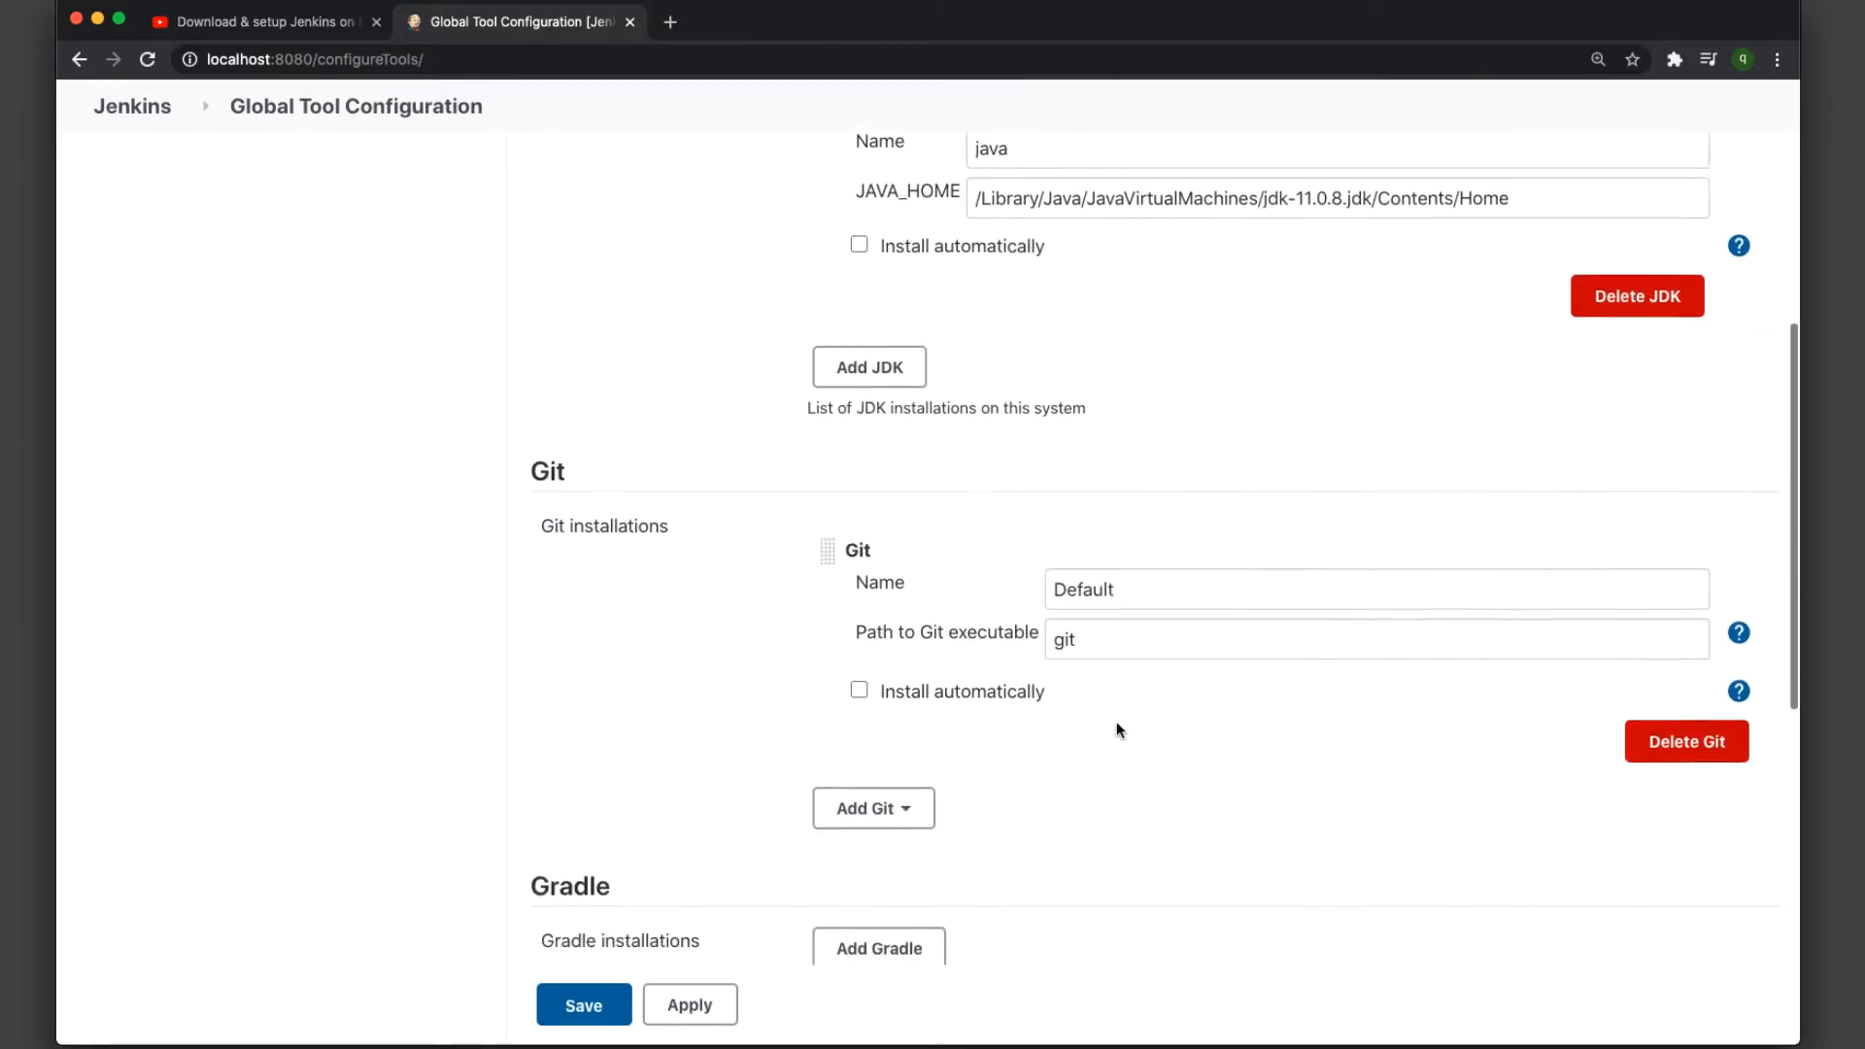
scroll(1116, 730, "up", 1)
left_click(1118, 580)
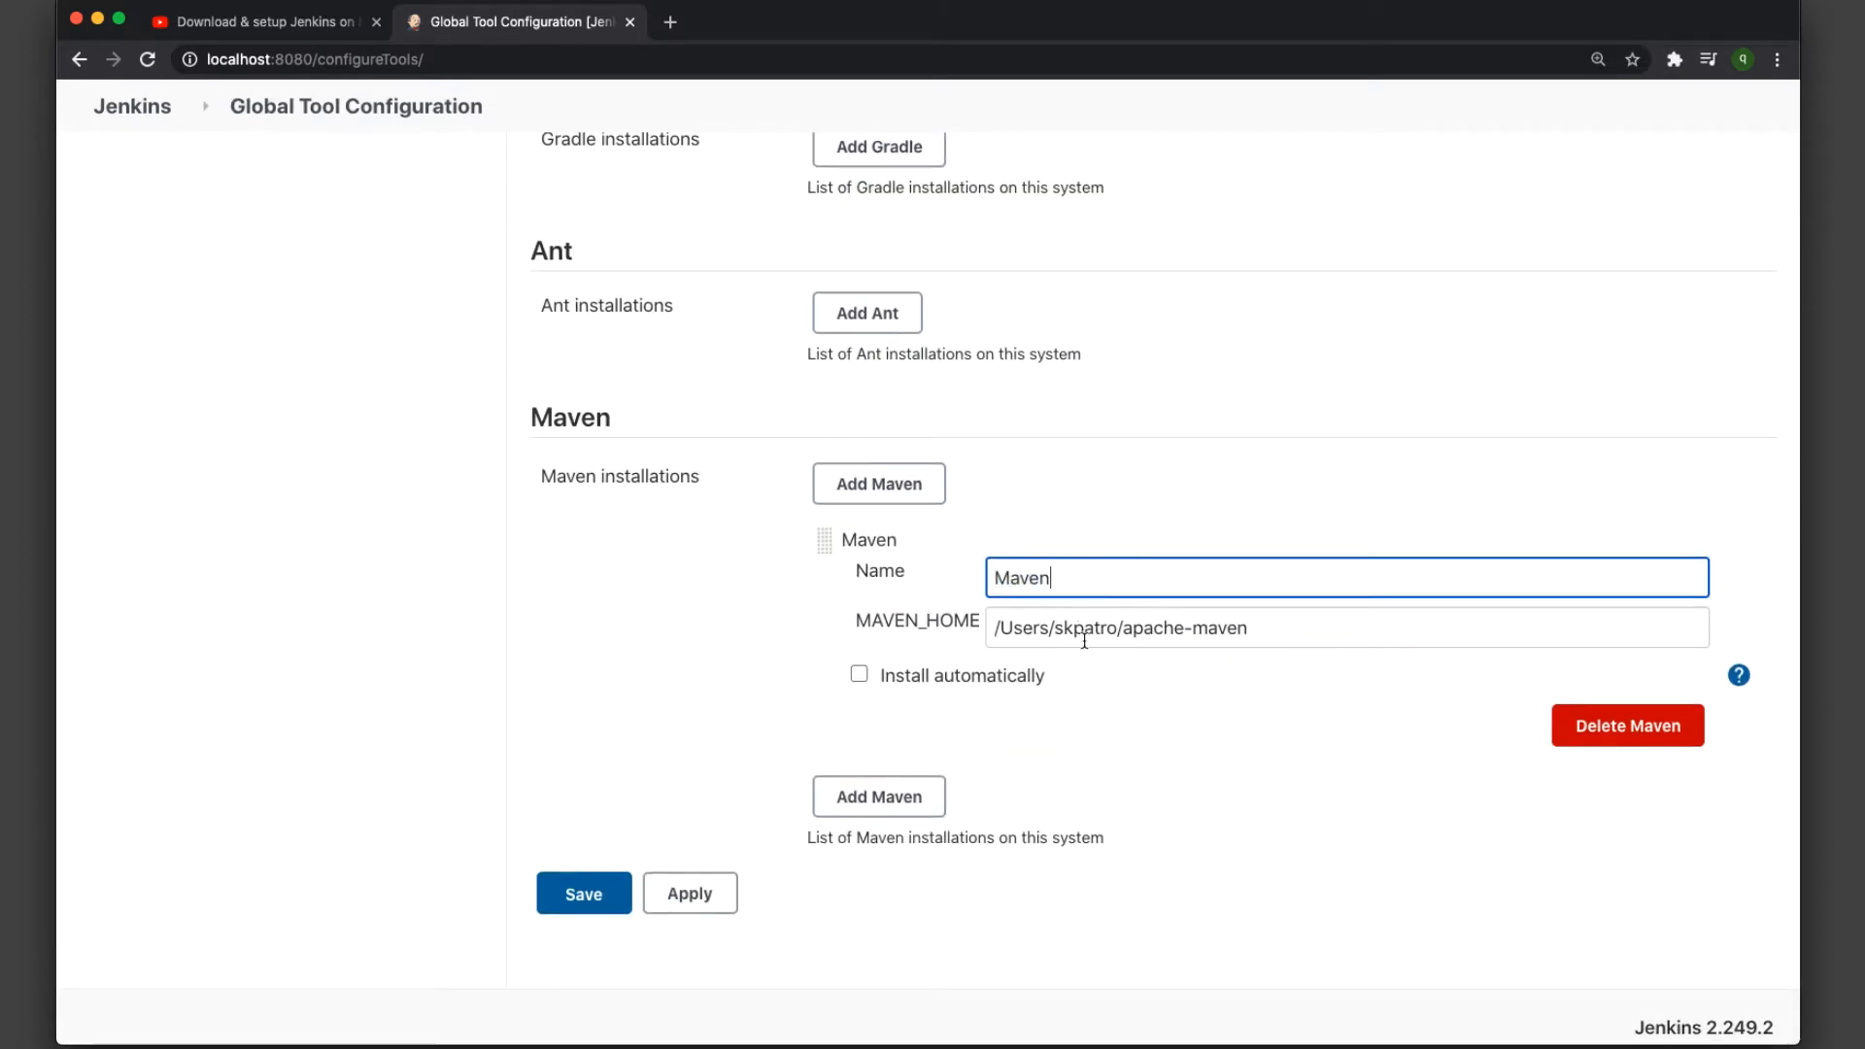
left_click_drag(1318, 618, 965, 627)
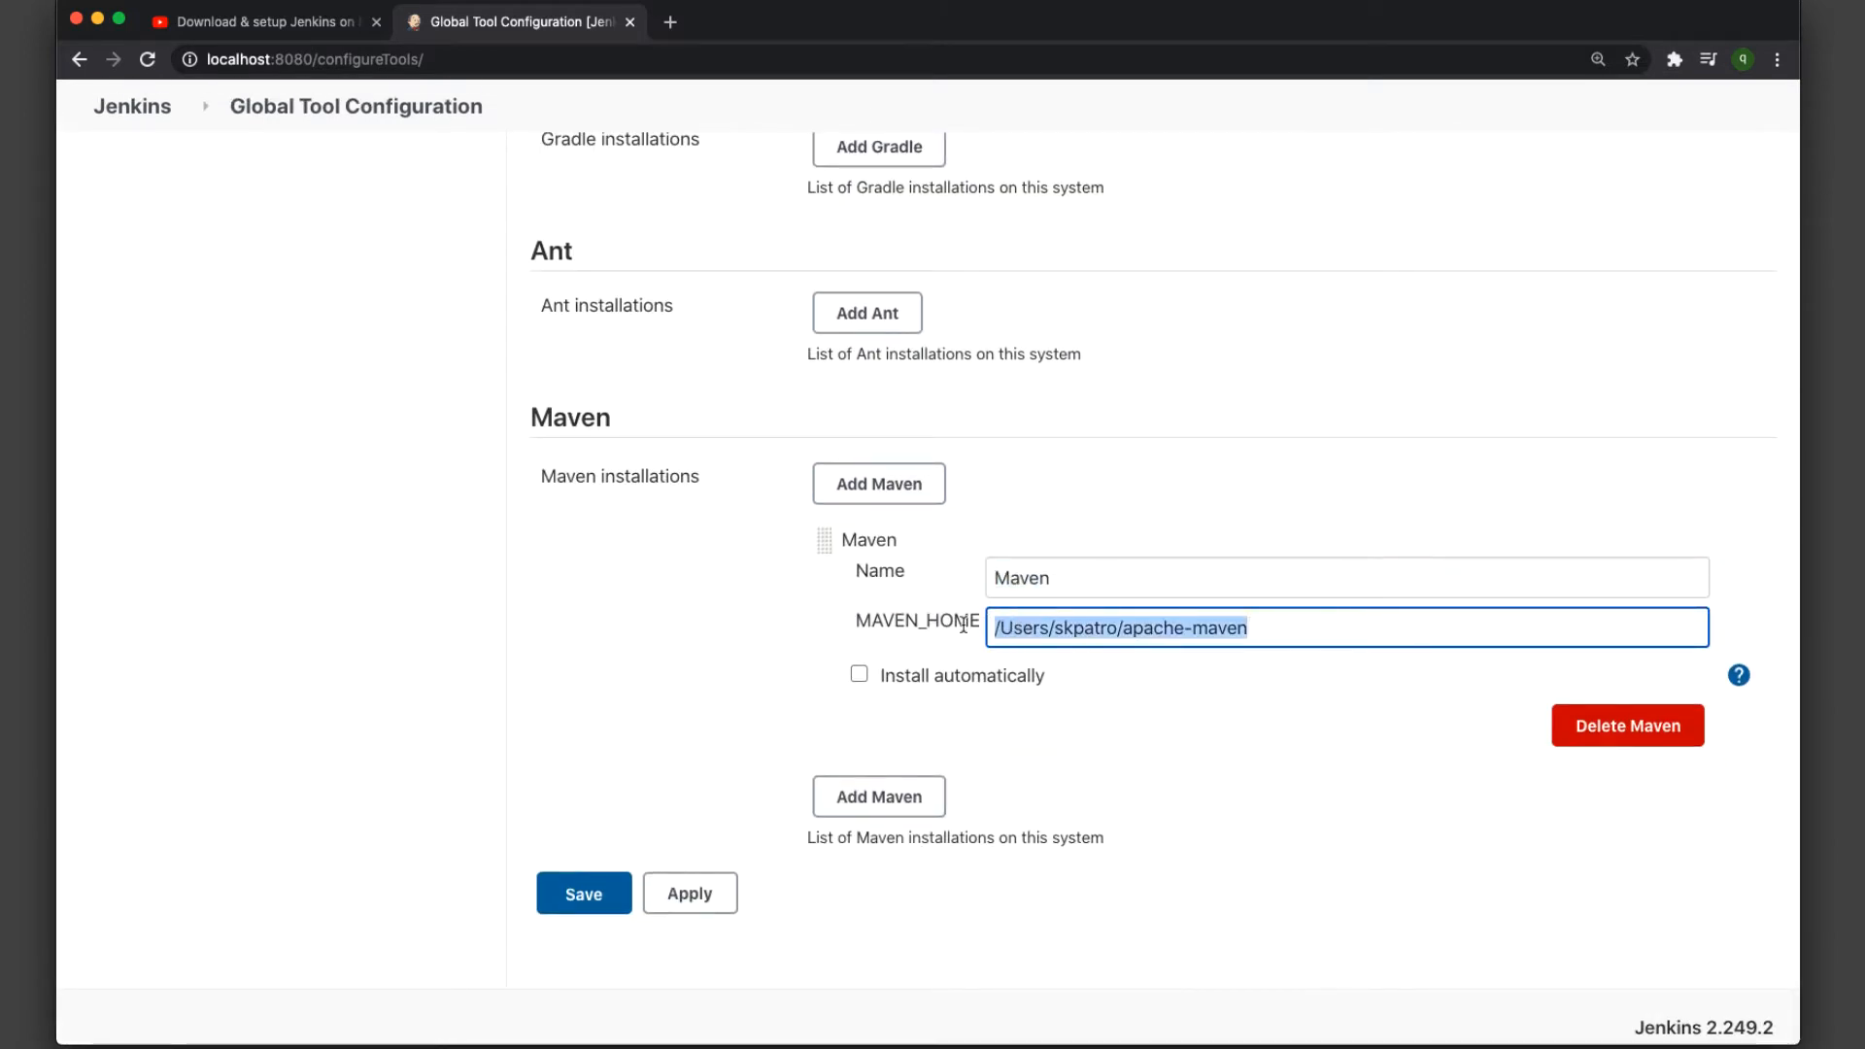
left_click(1325, 632)
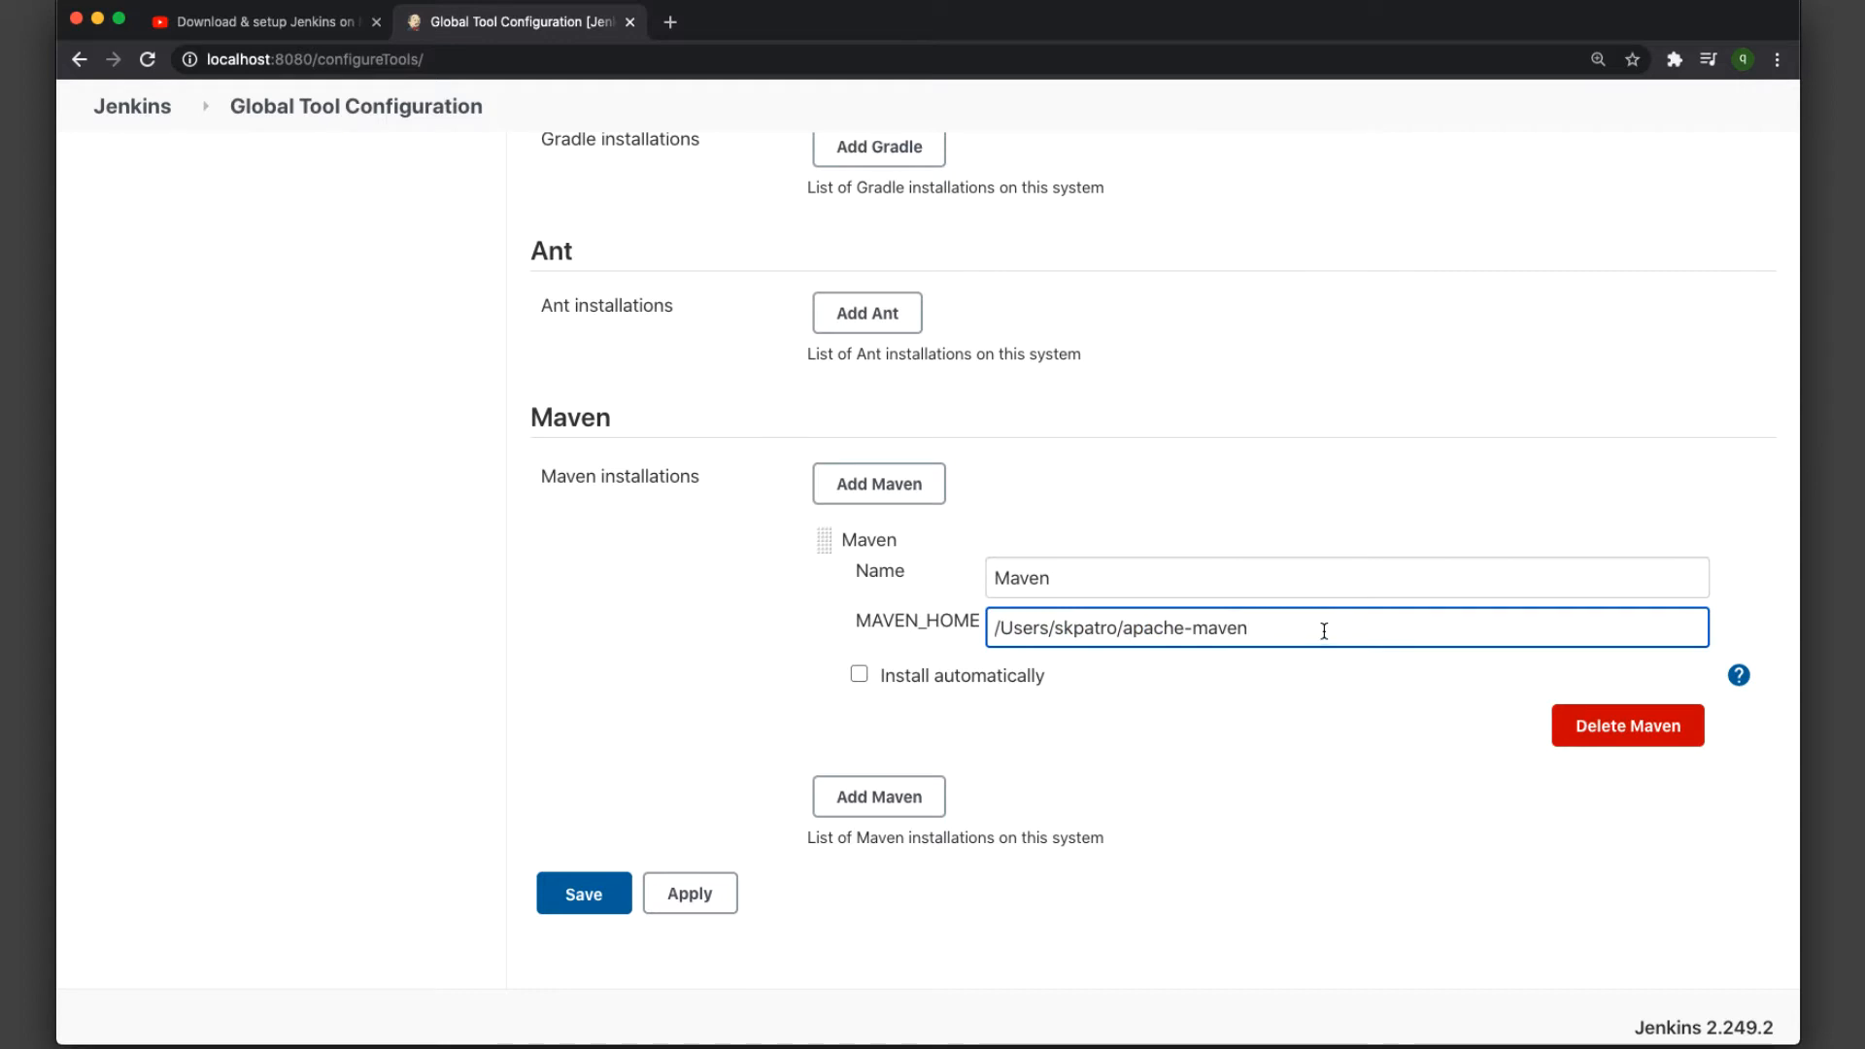
left_click_drag(1350, 629, 860, 616)
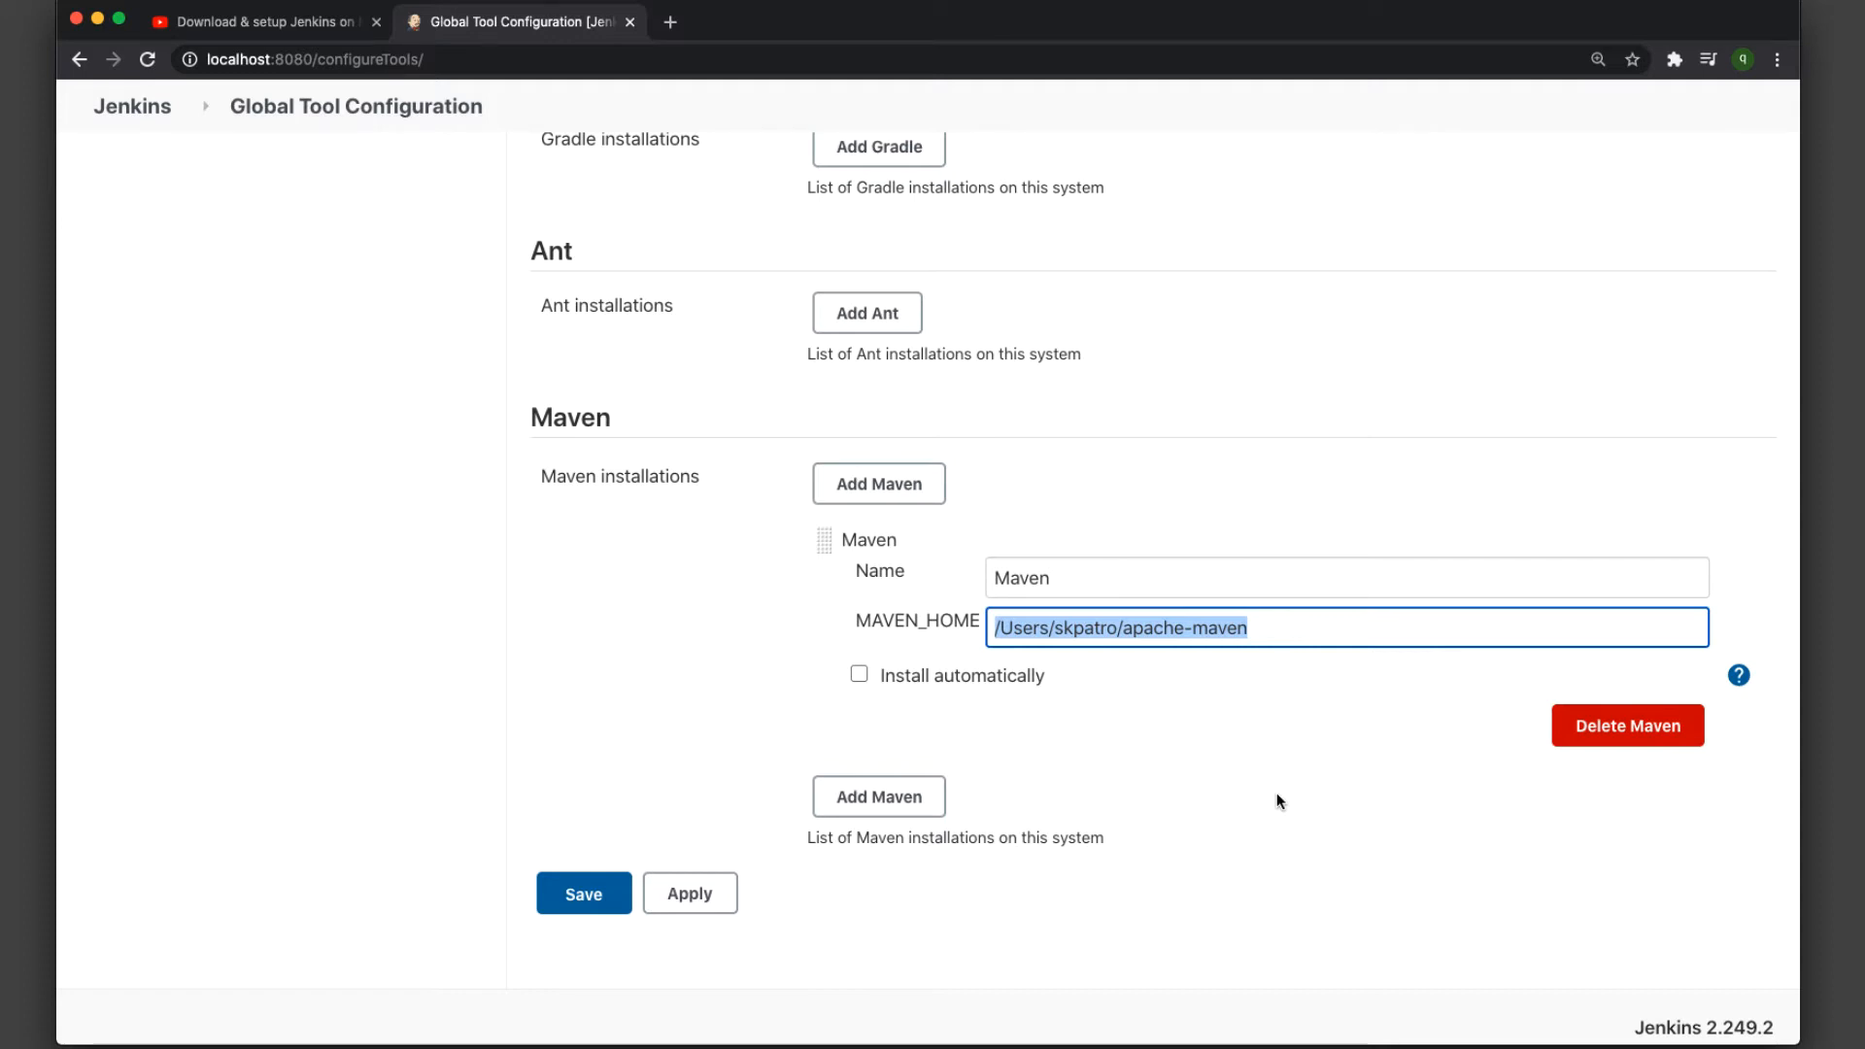
scroll(1276, 793, "up", 2)
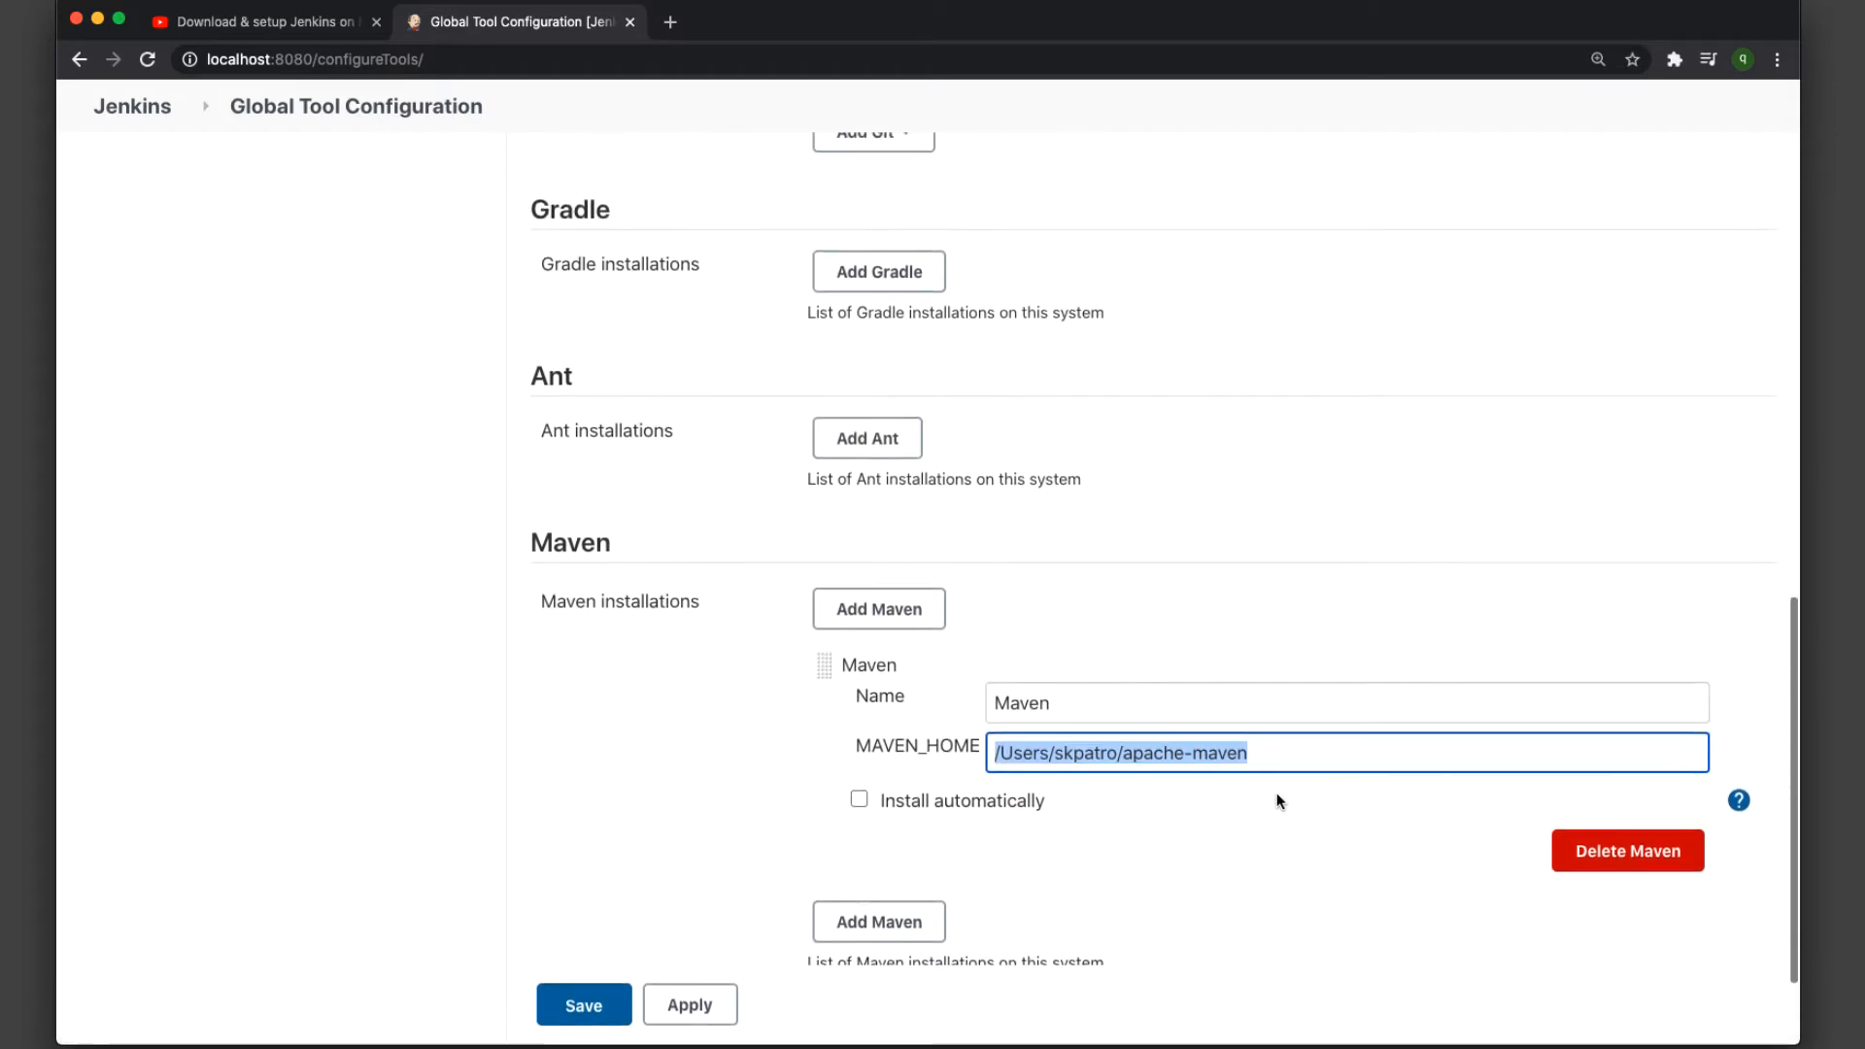
scroll(1277, 792, "down", 3)
left_click(1332, 801)
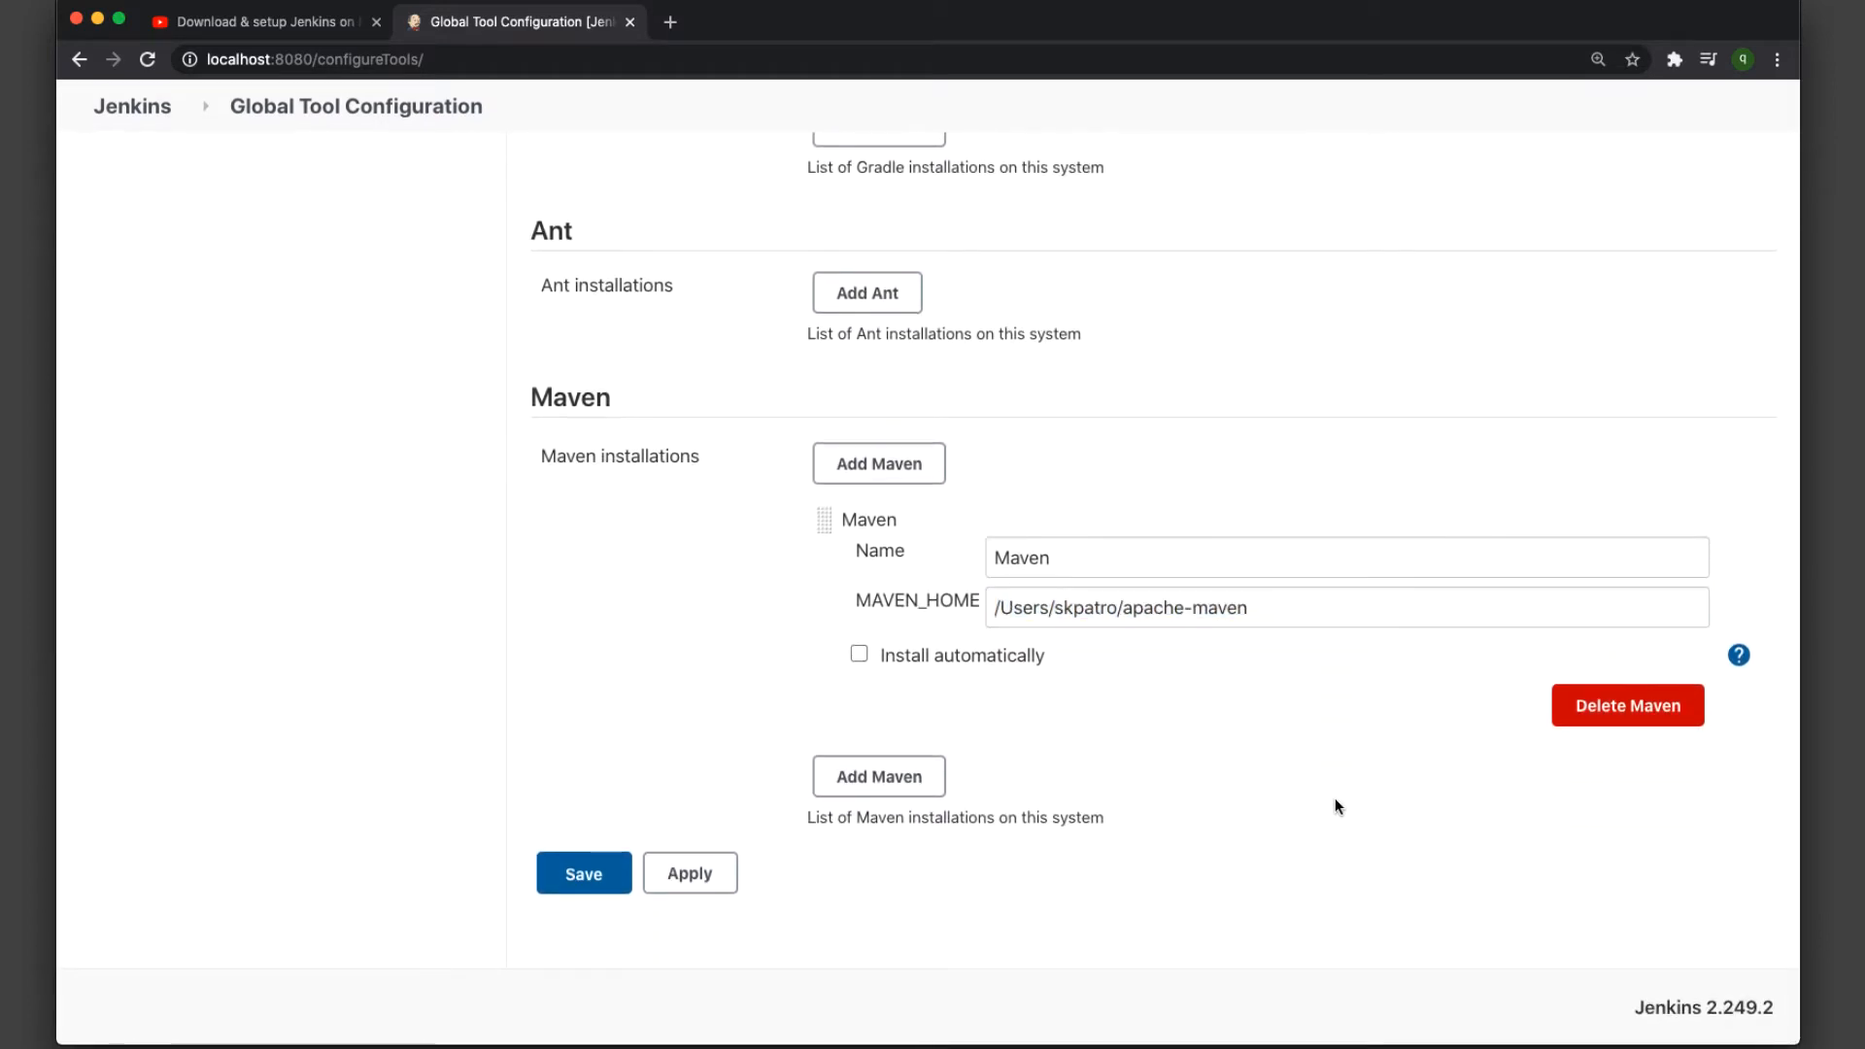
- Save the global tool configuration and open the list of available plugins in the Plugin Manager
left_click(570, 888)
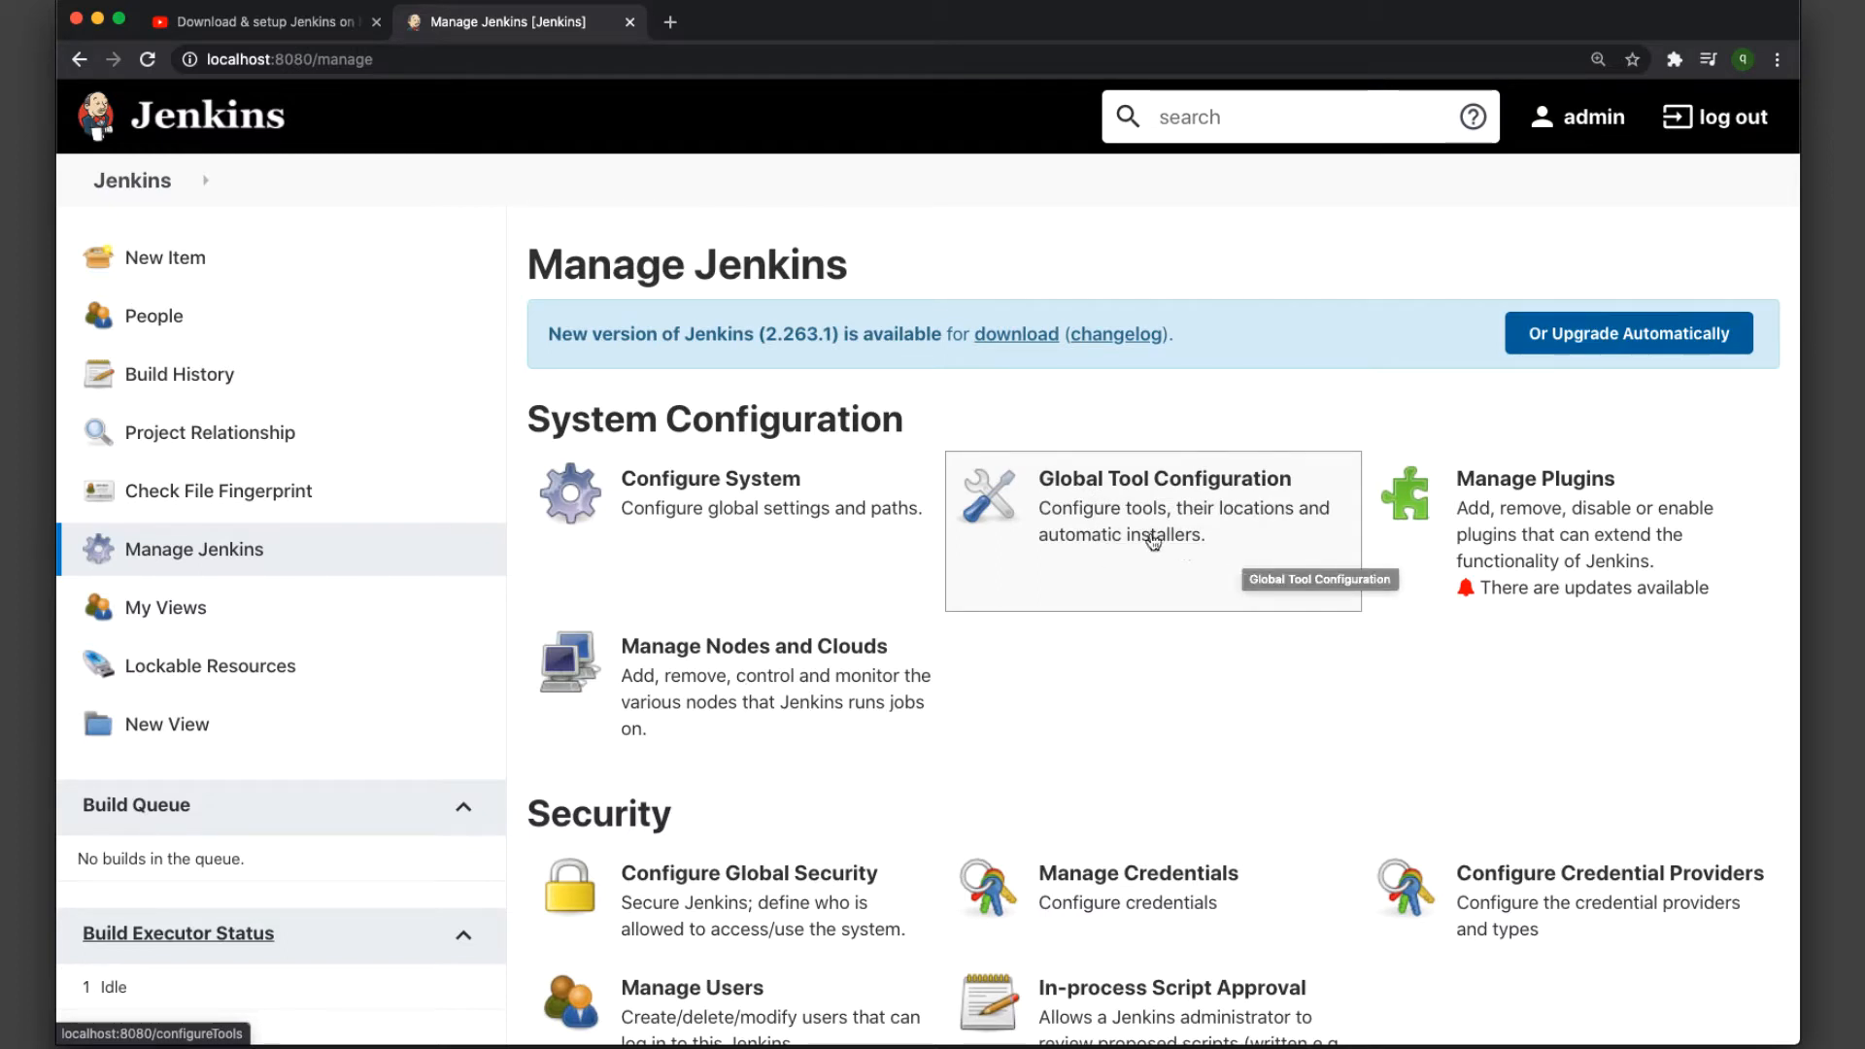
left_click(1548, 545)
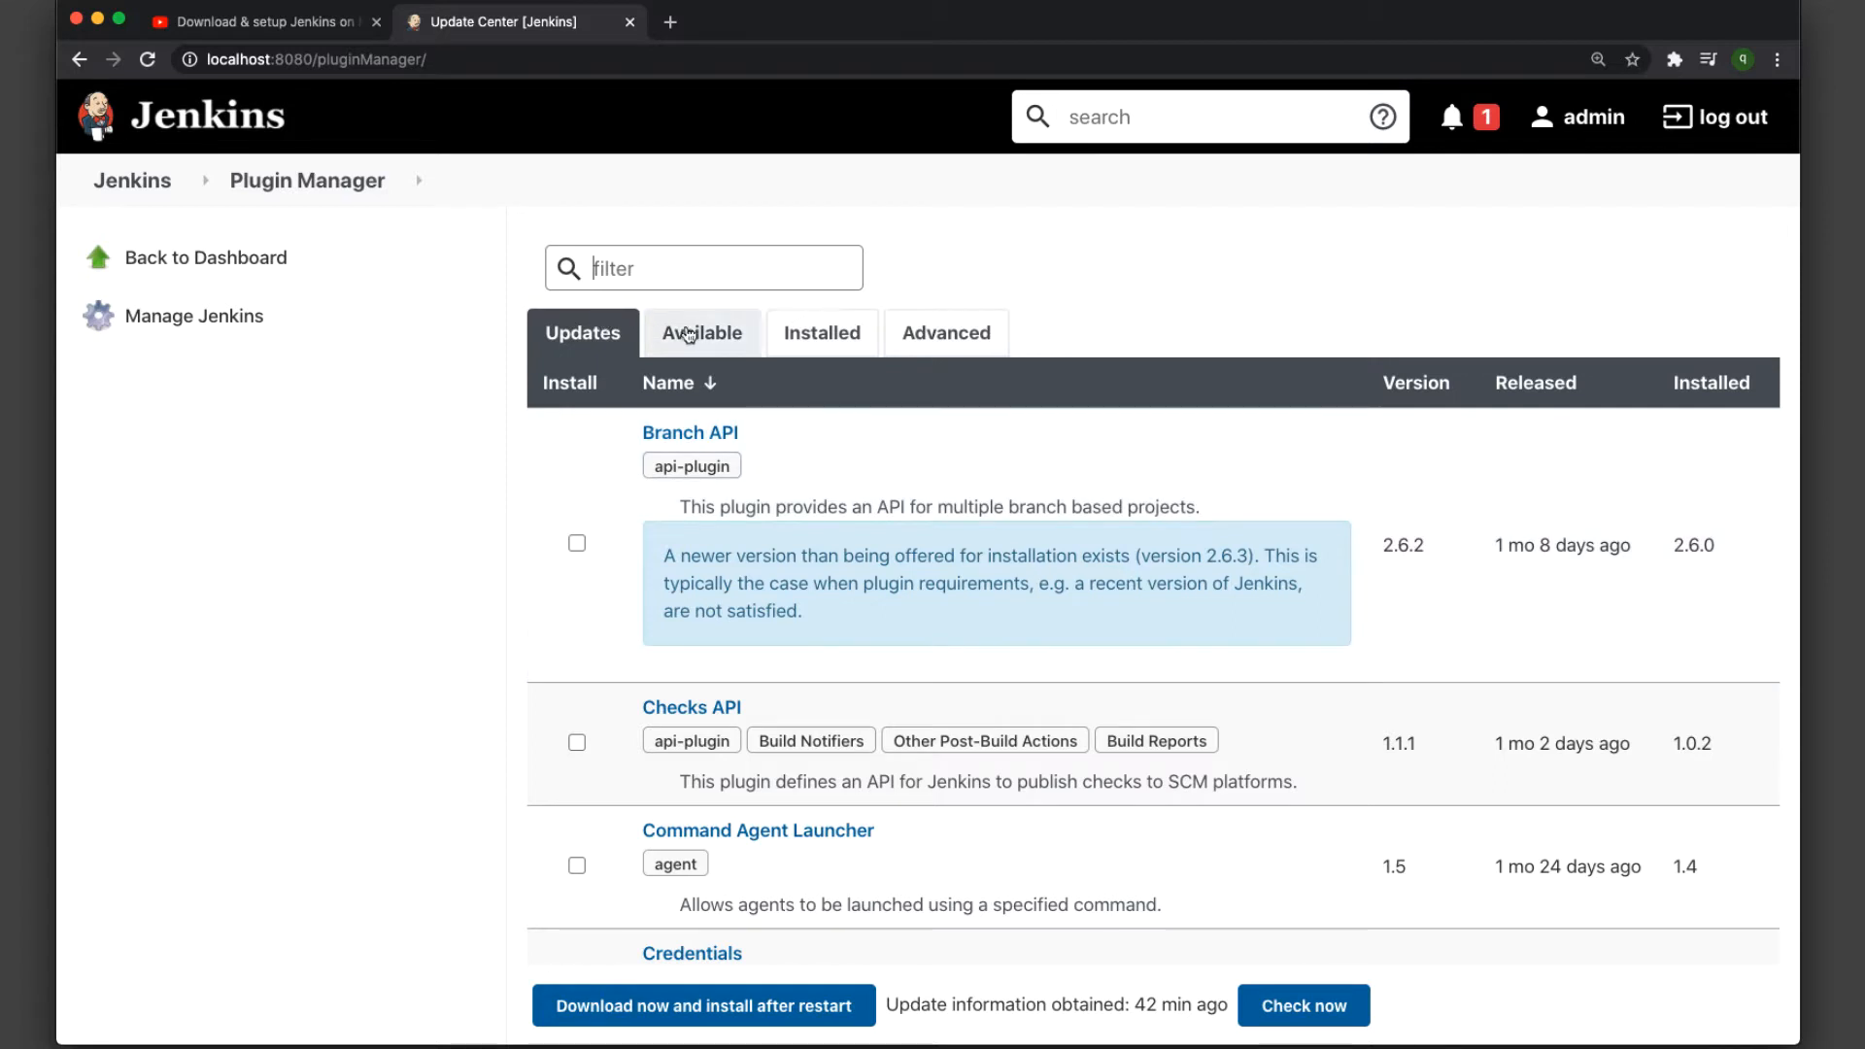
left_click(691, 333)
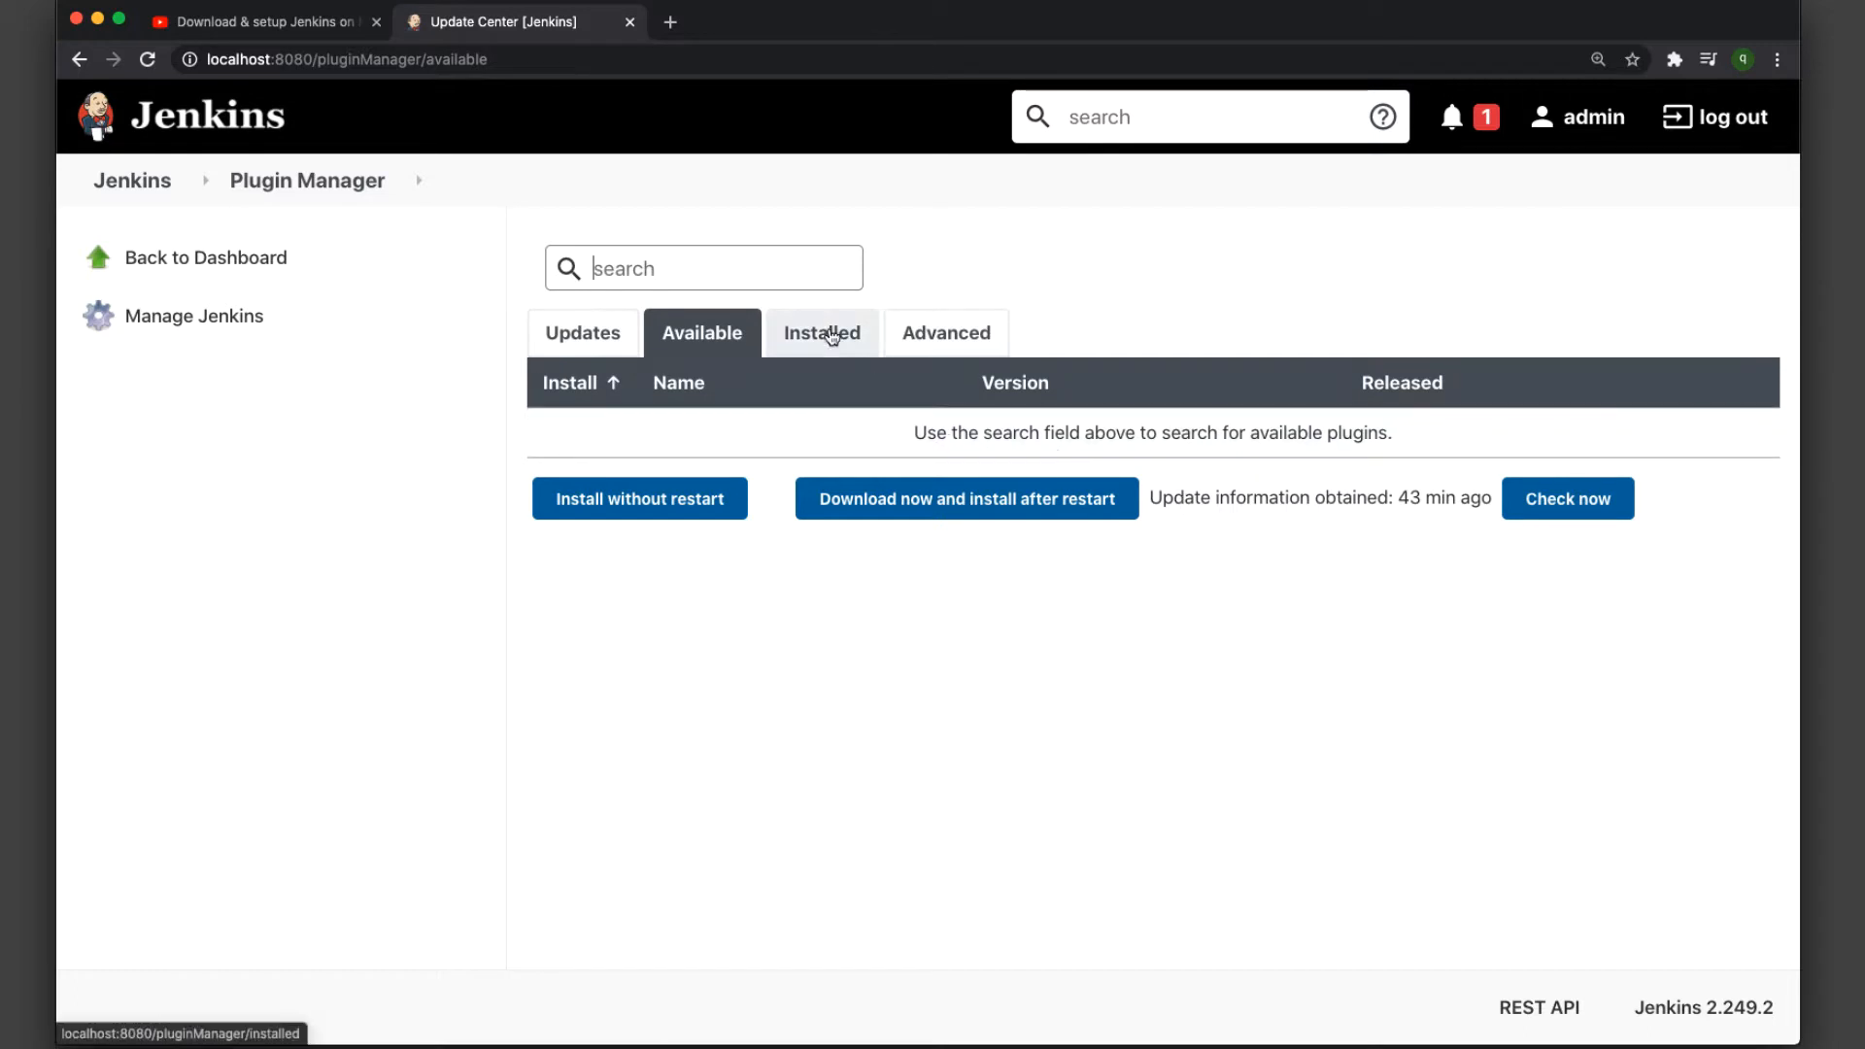
- Open the list of installed plugins and look through it as far as the Maven Integration plugin
left_click(828, 334)
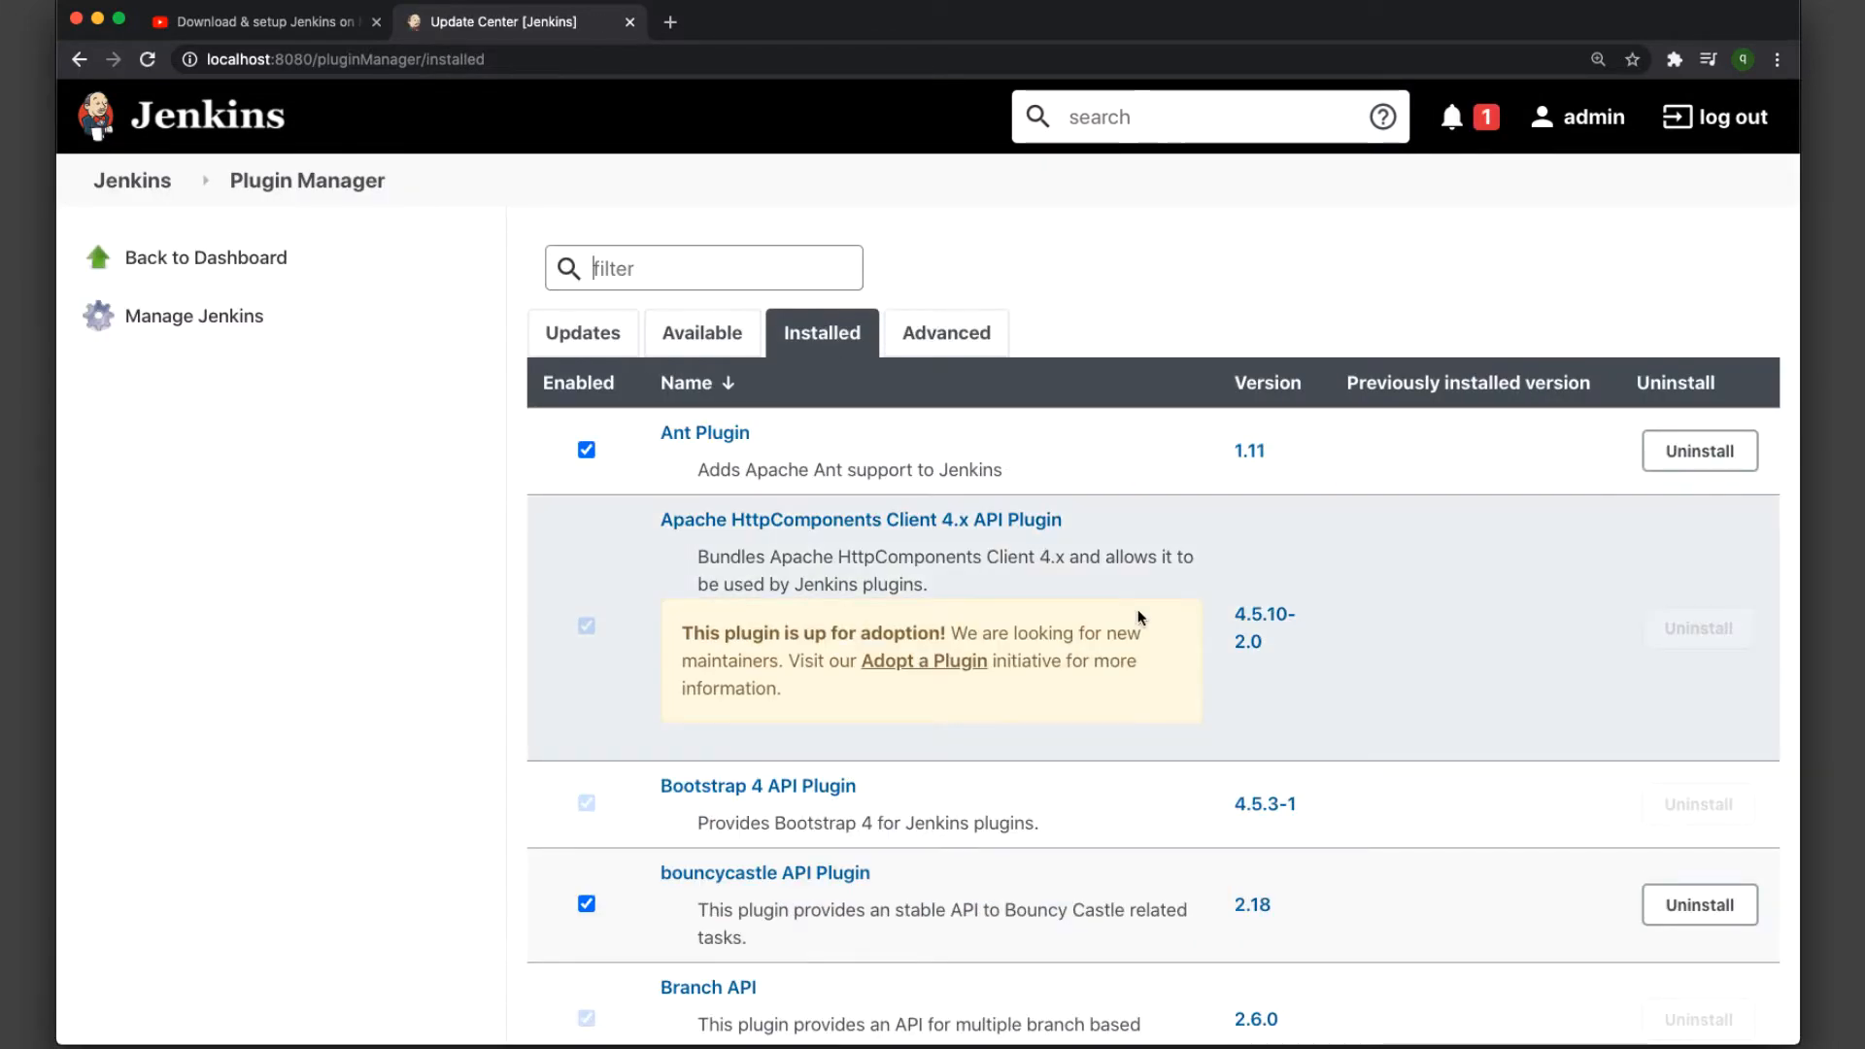
scroll(1138, 615, "down", 2)
scroll(1140, 616, "down", 7)
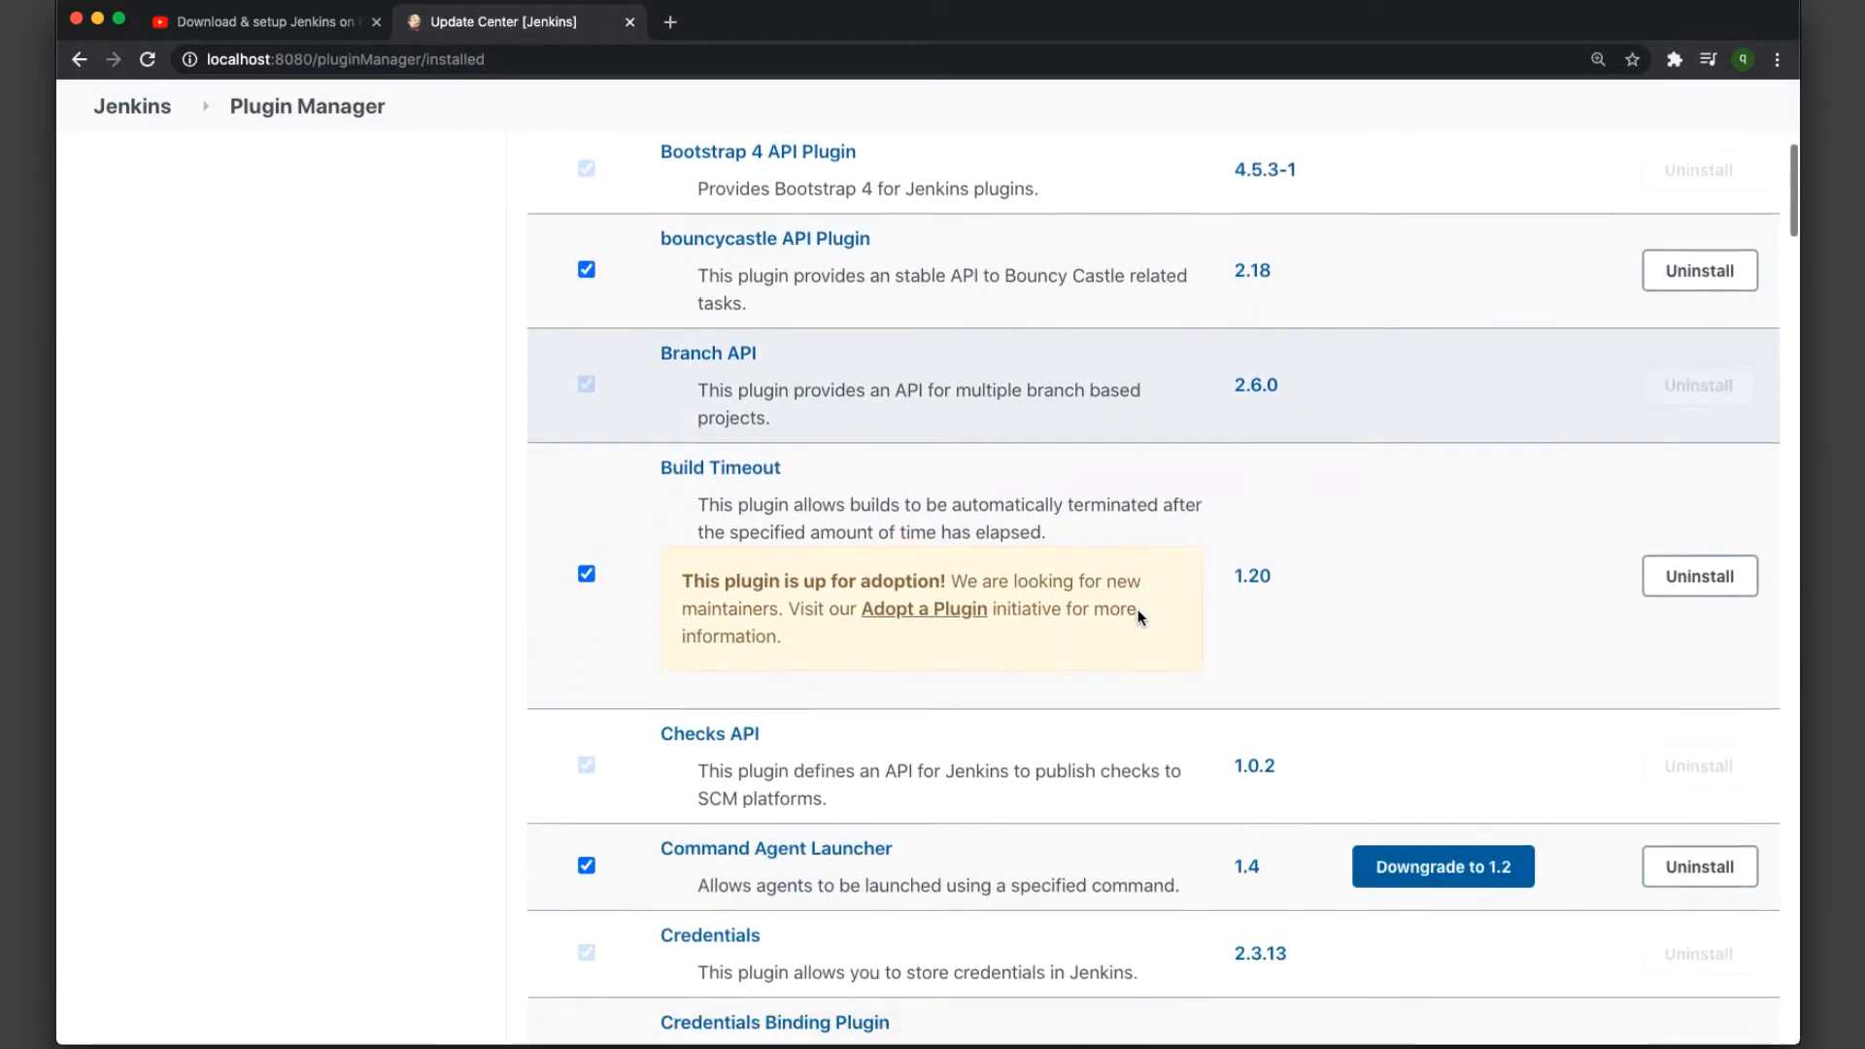
scroll(1139, 612, "down", 9)
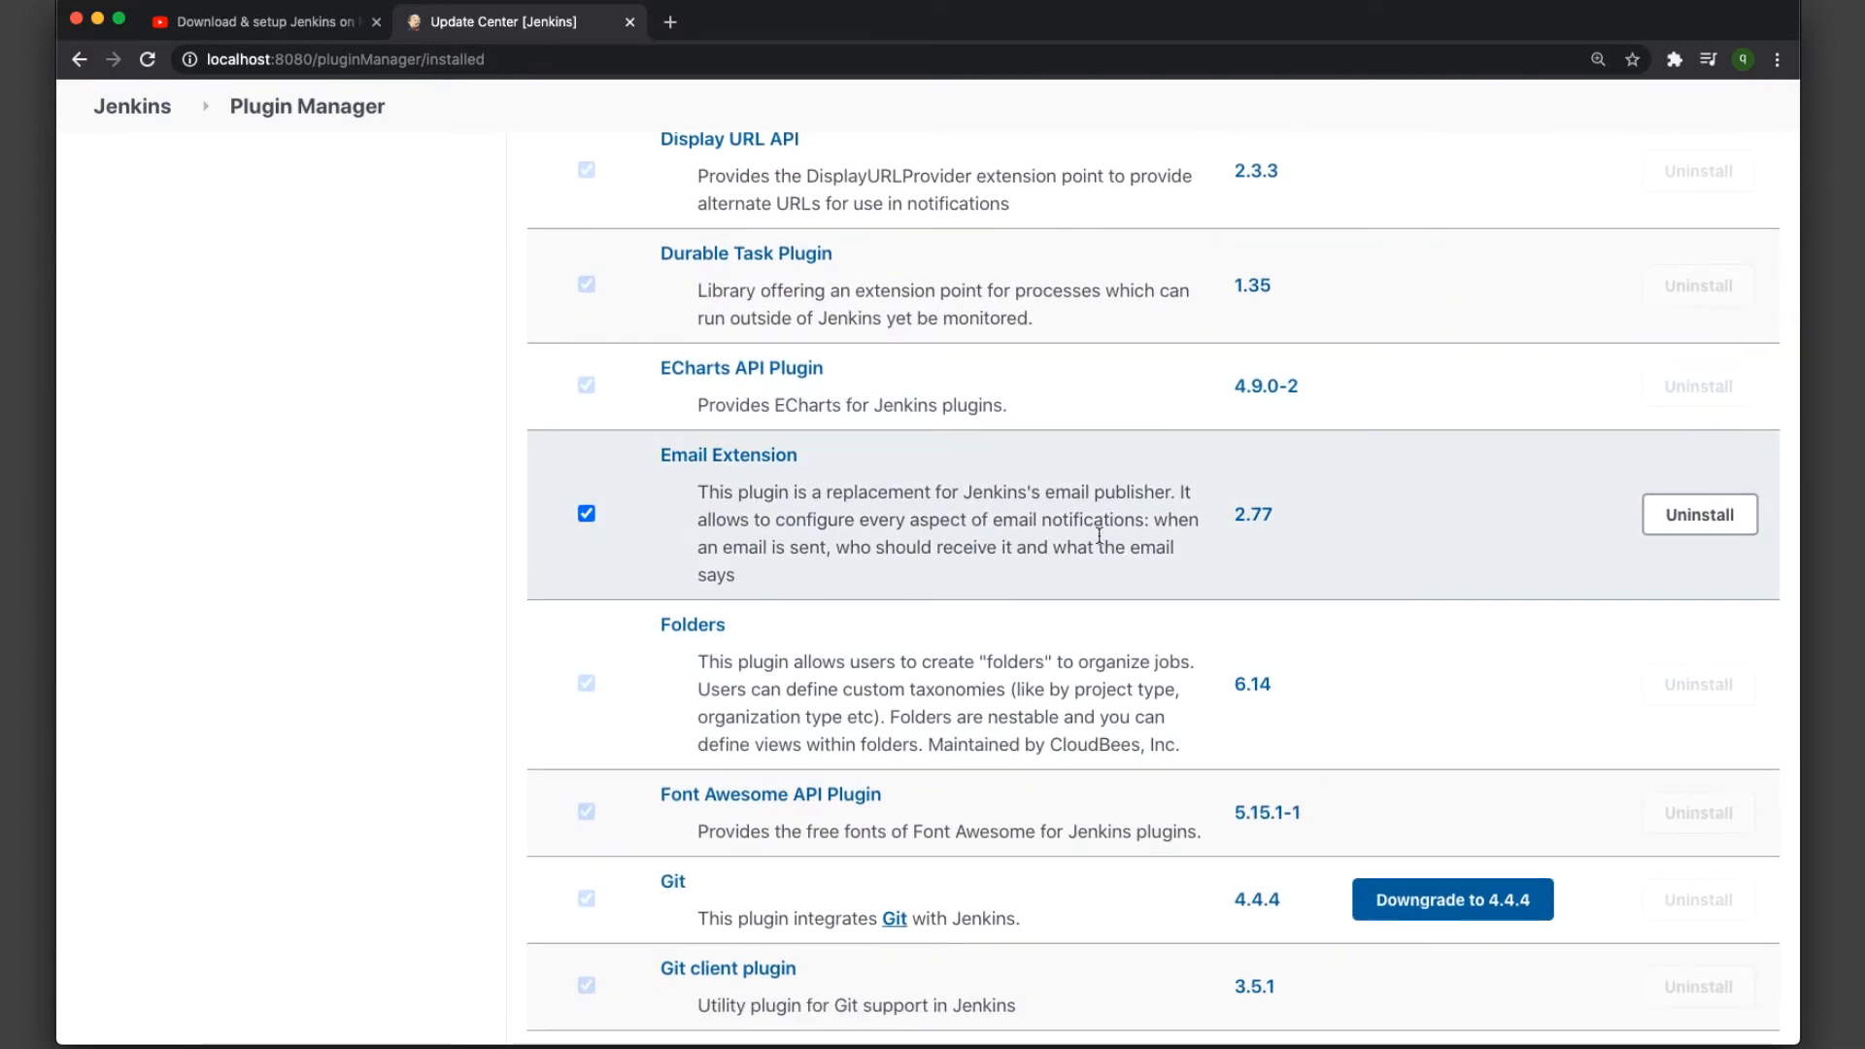
scroll(1099, 534, "down", 2)
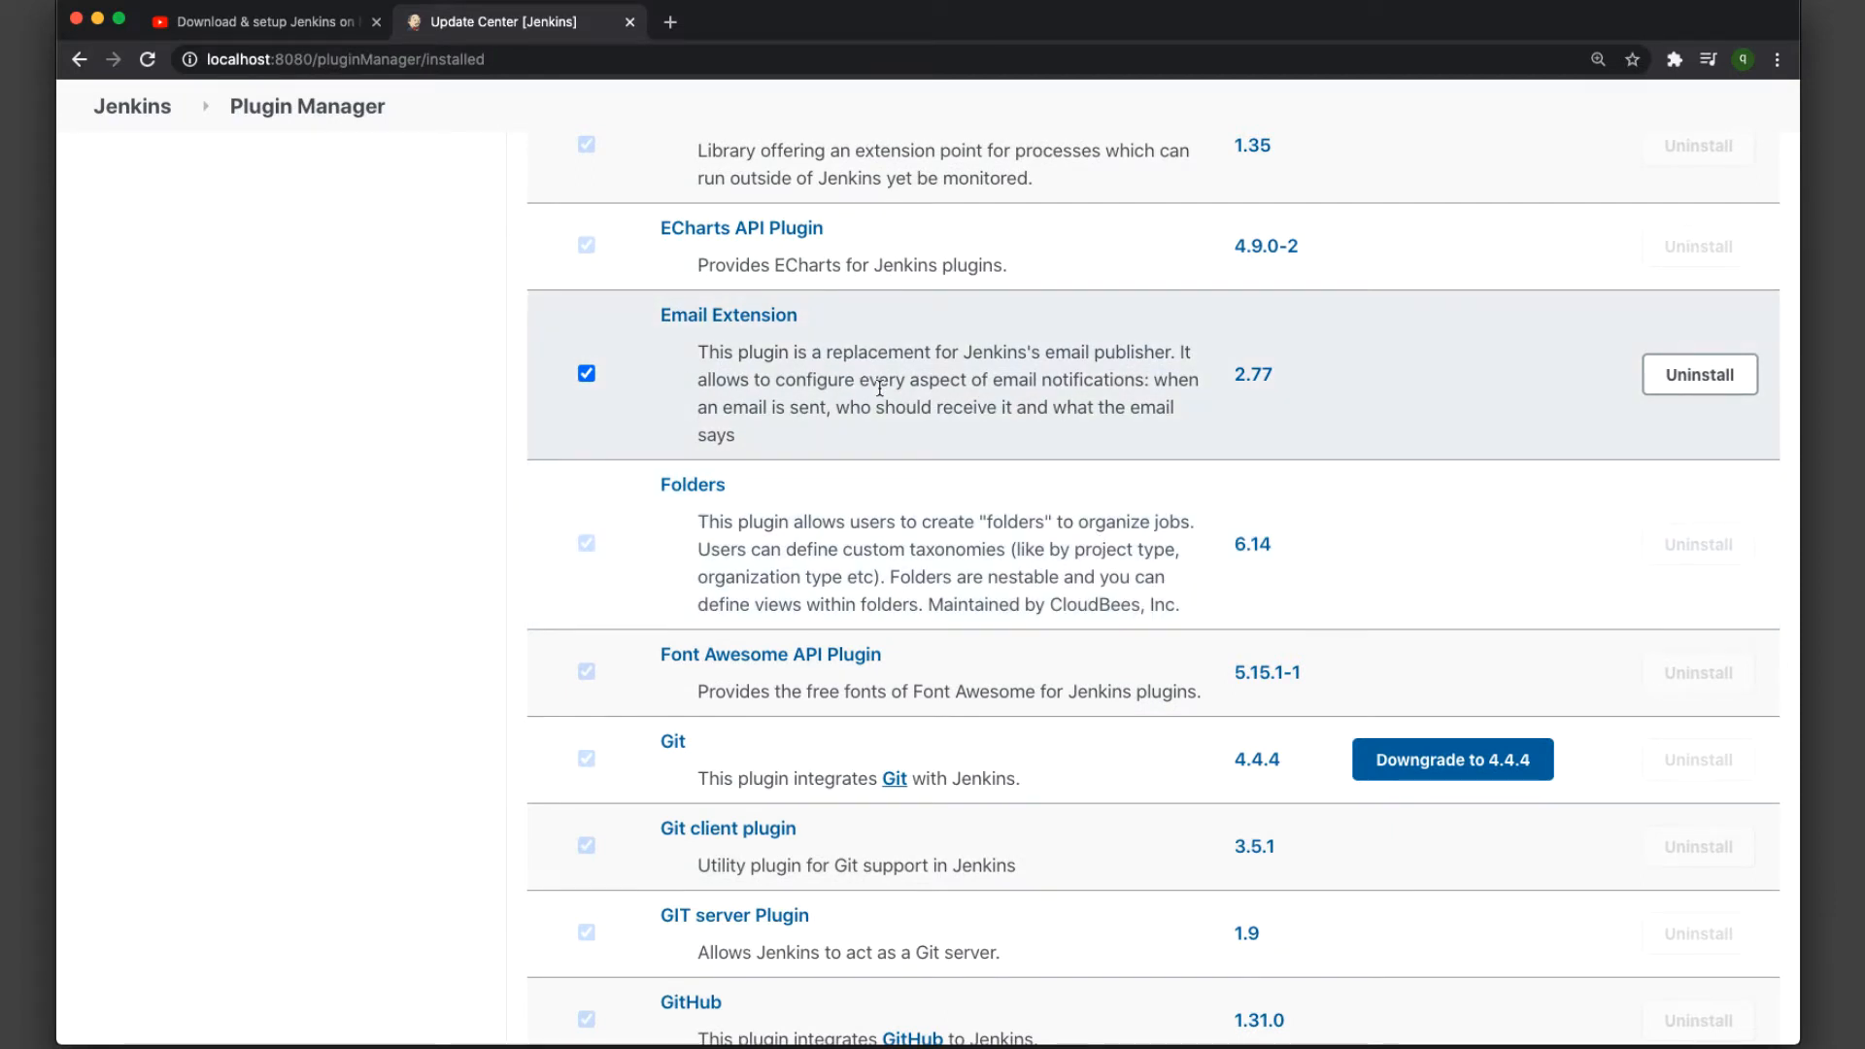
scroll(1059, 456, "down", 10)
scroll(1059, 456, "down", 4)
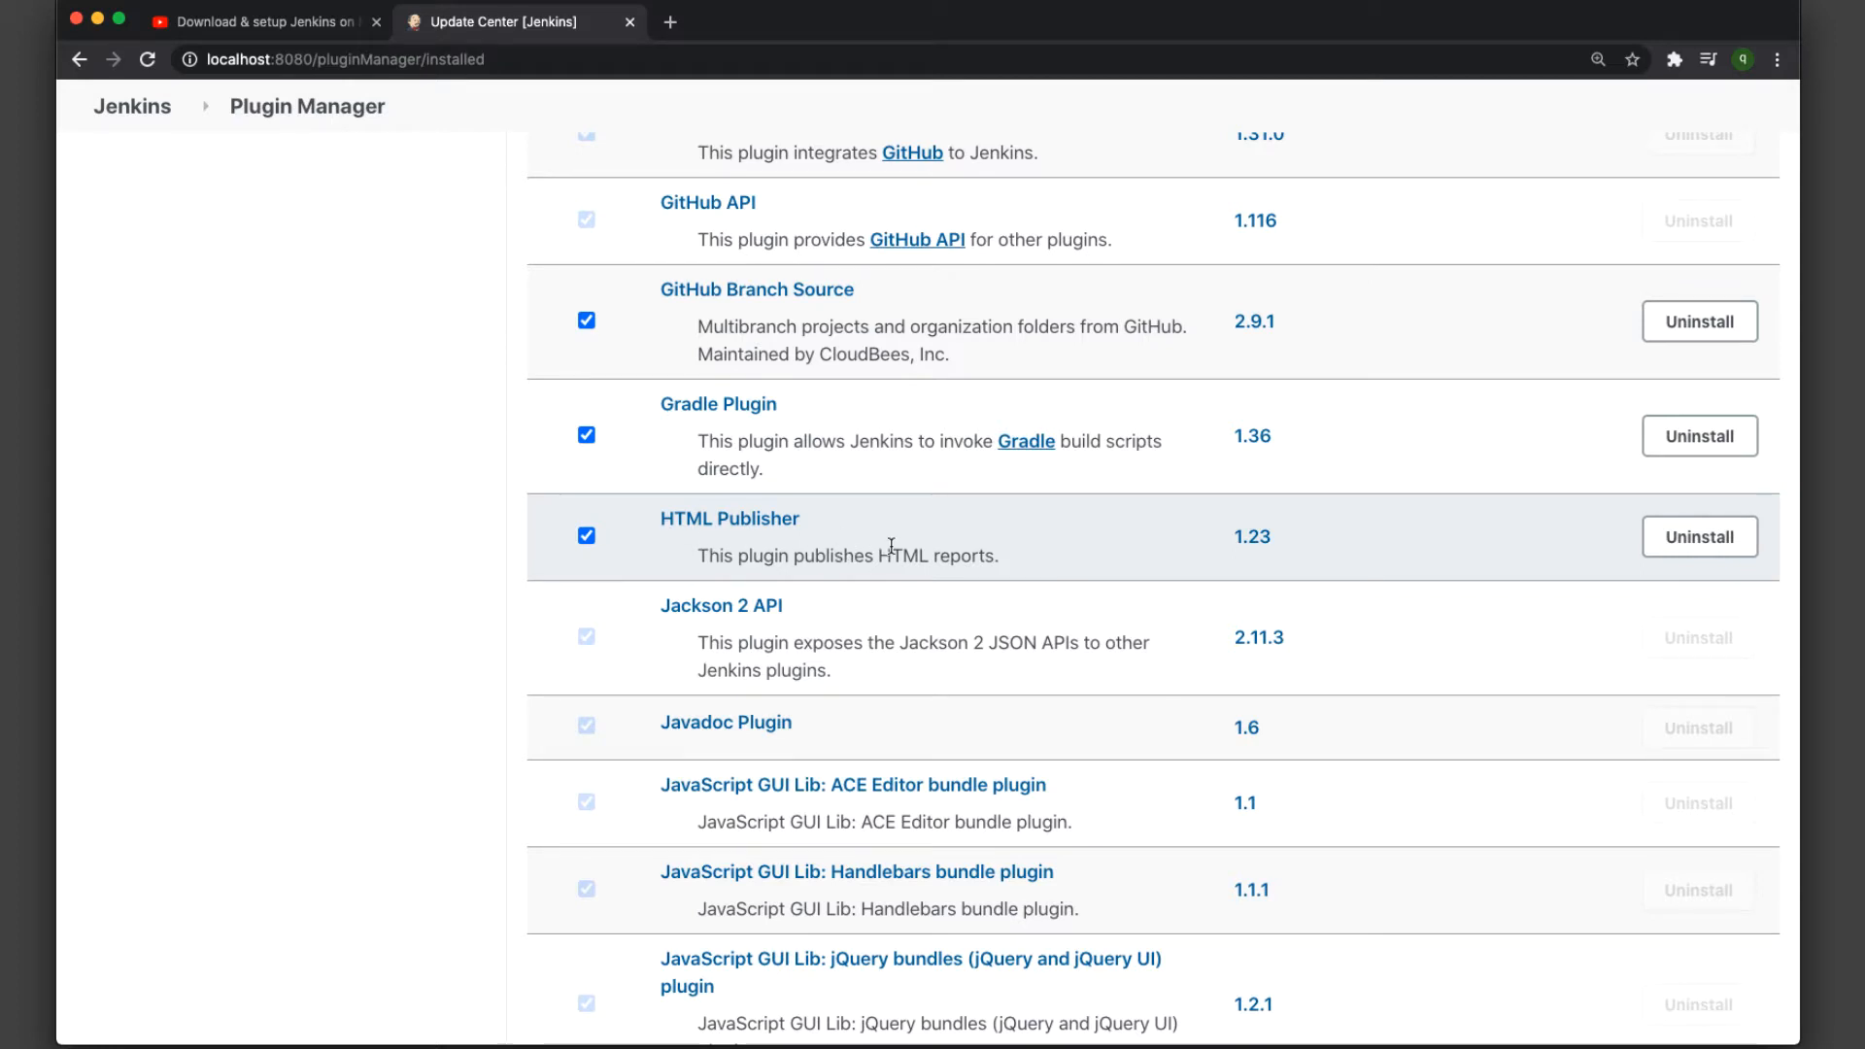
scroll(891, 546, "down", 10)
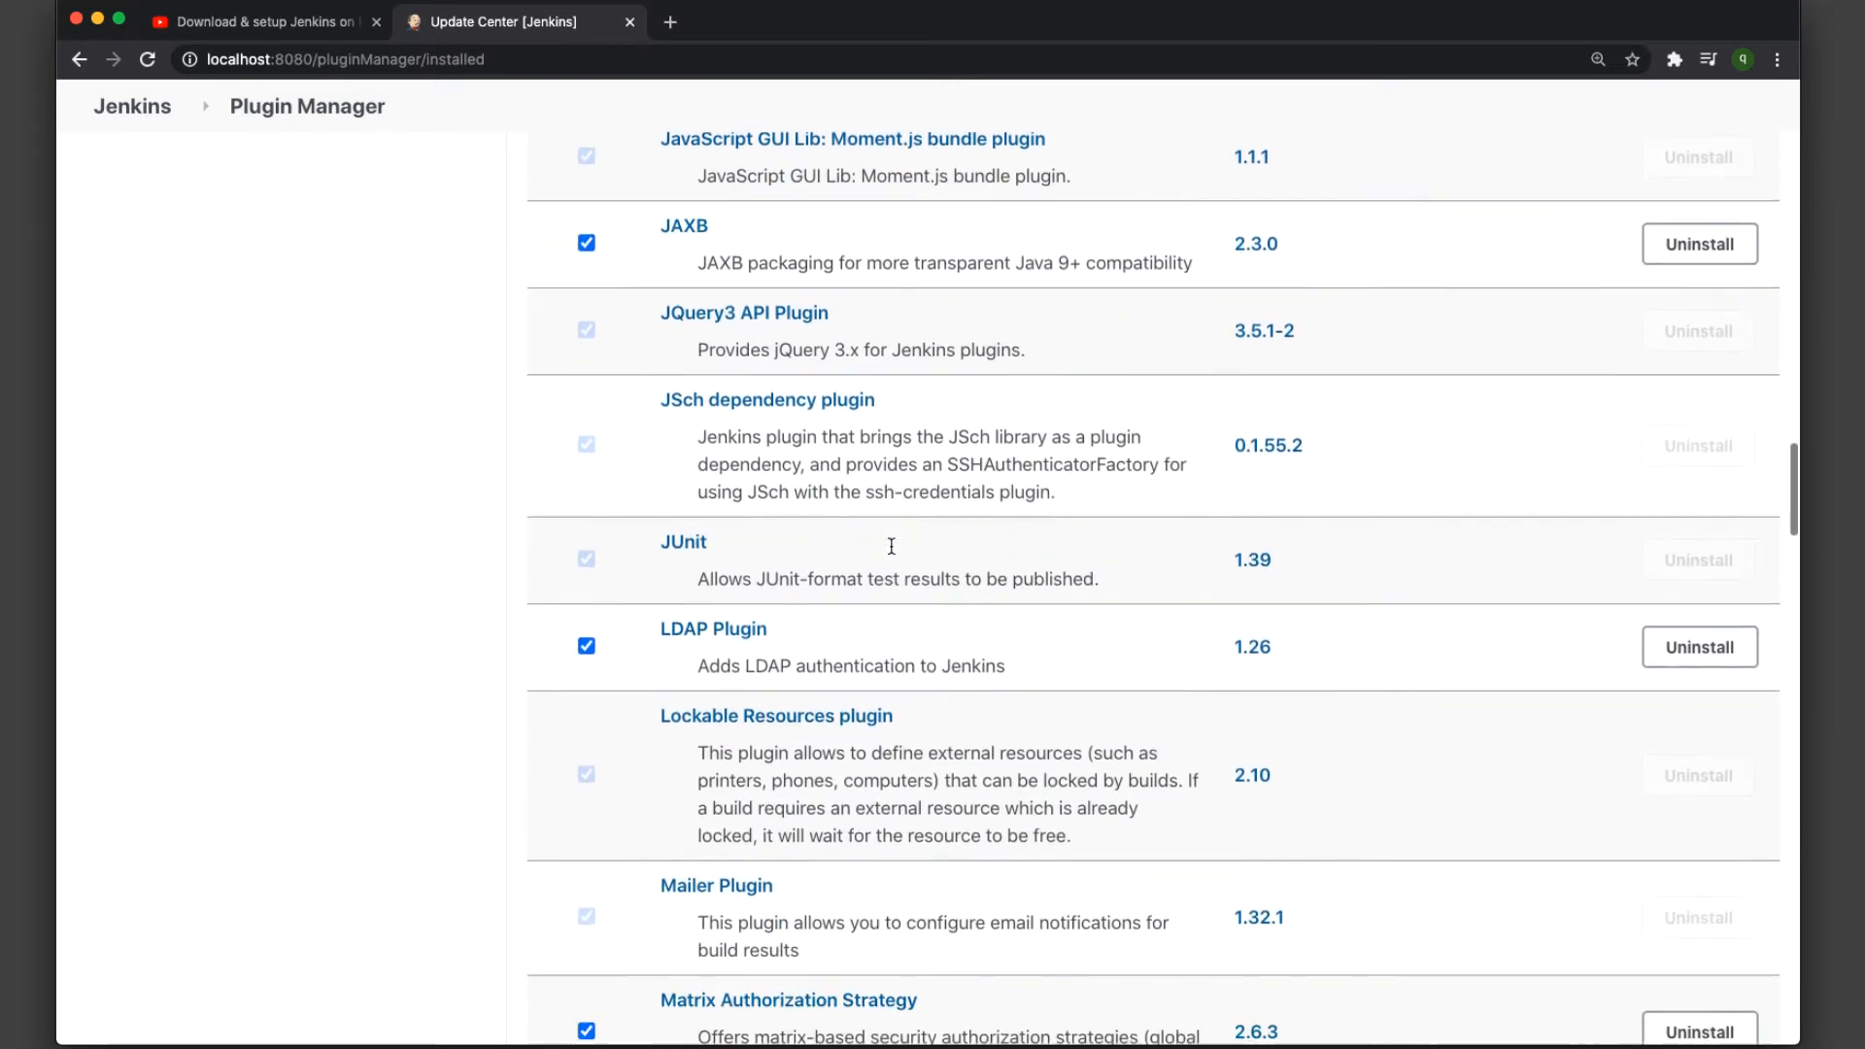
scroll(891, 546, "down", 7)
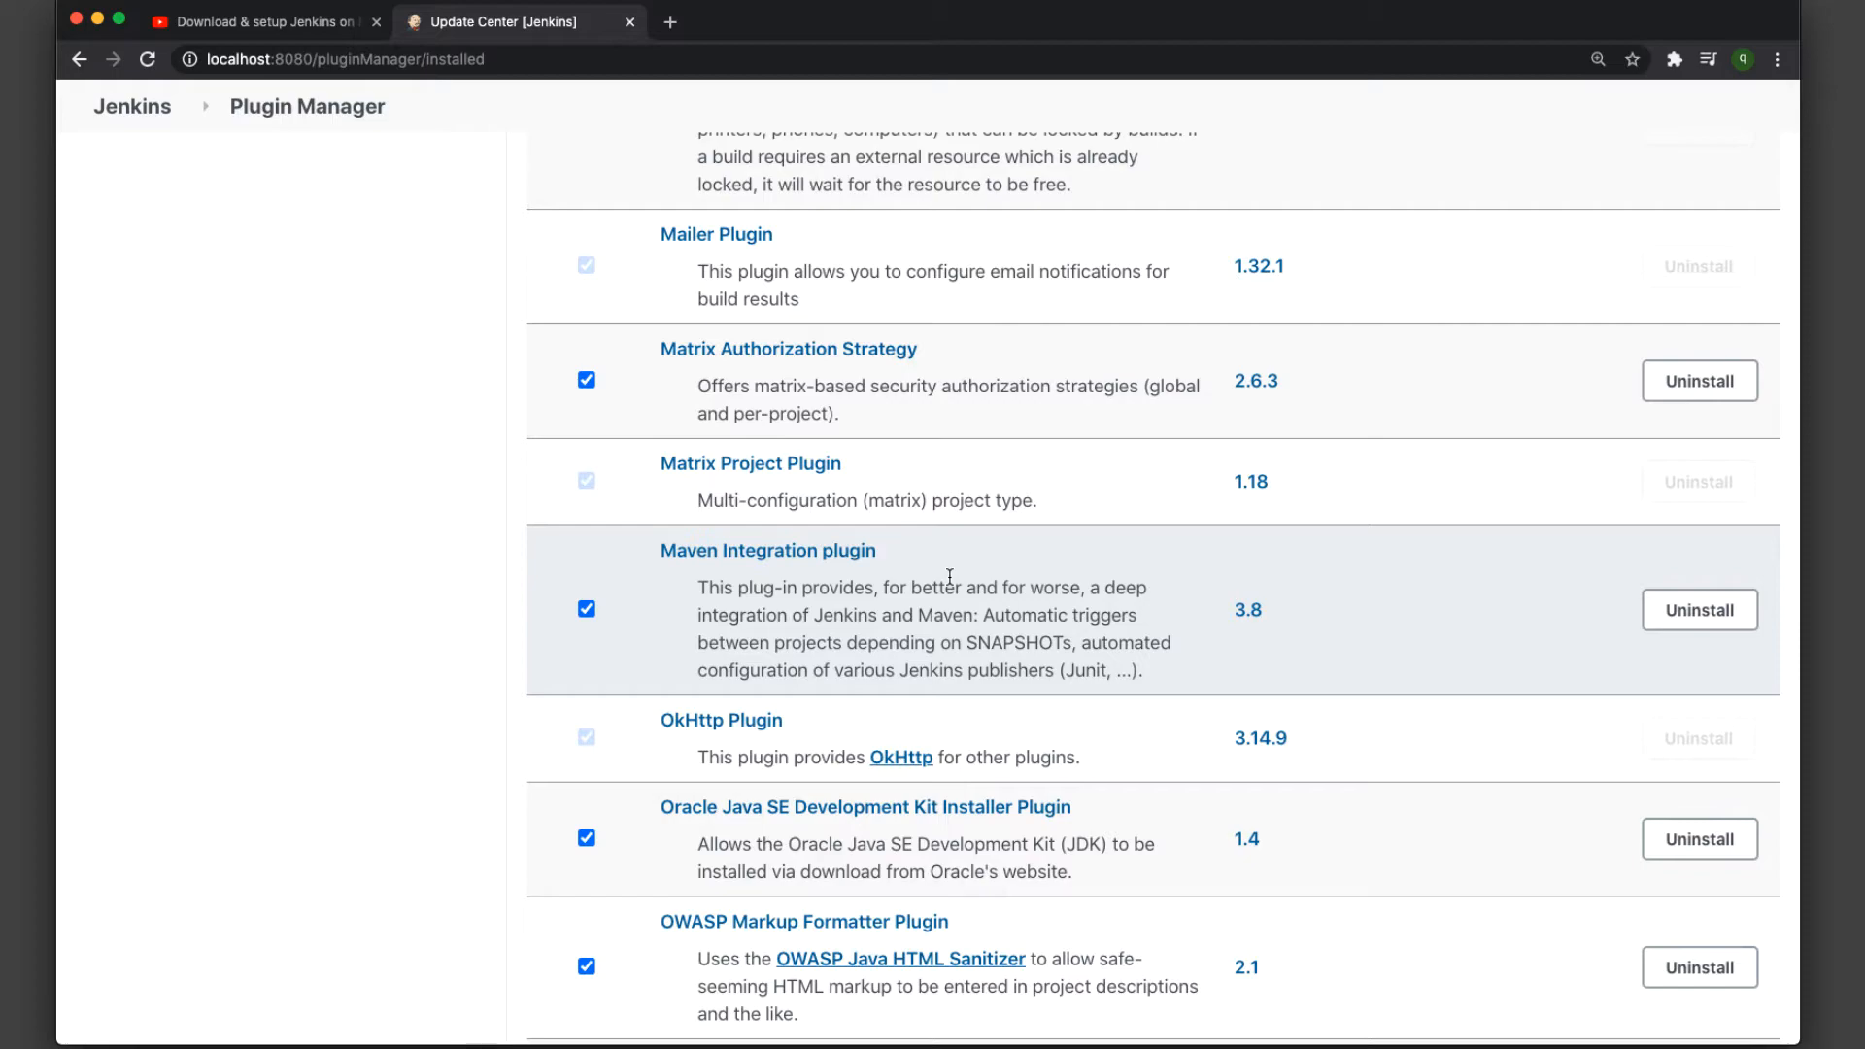
- Look over the first entries of the installed plugins again, from Ant Plugin to Email Extension
scroll(950, 577, "up", 20)
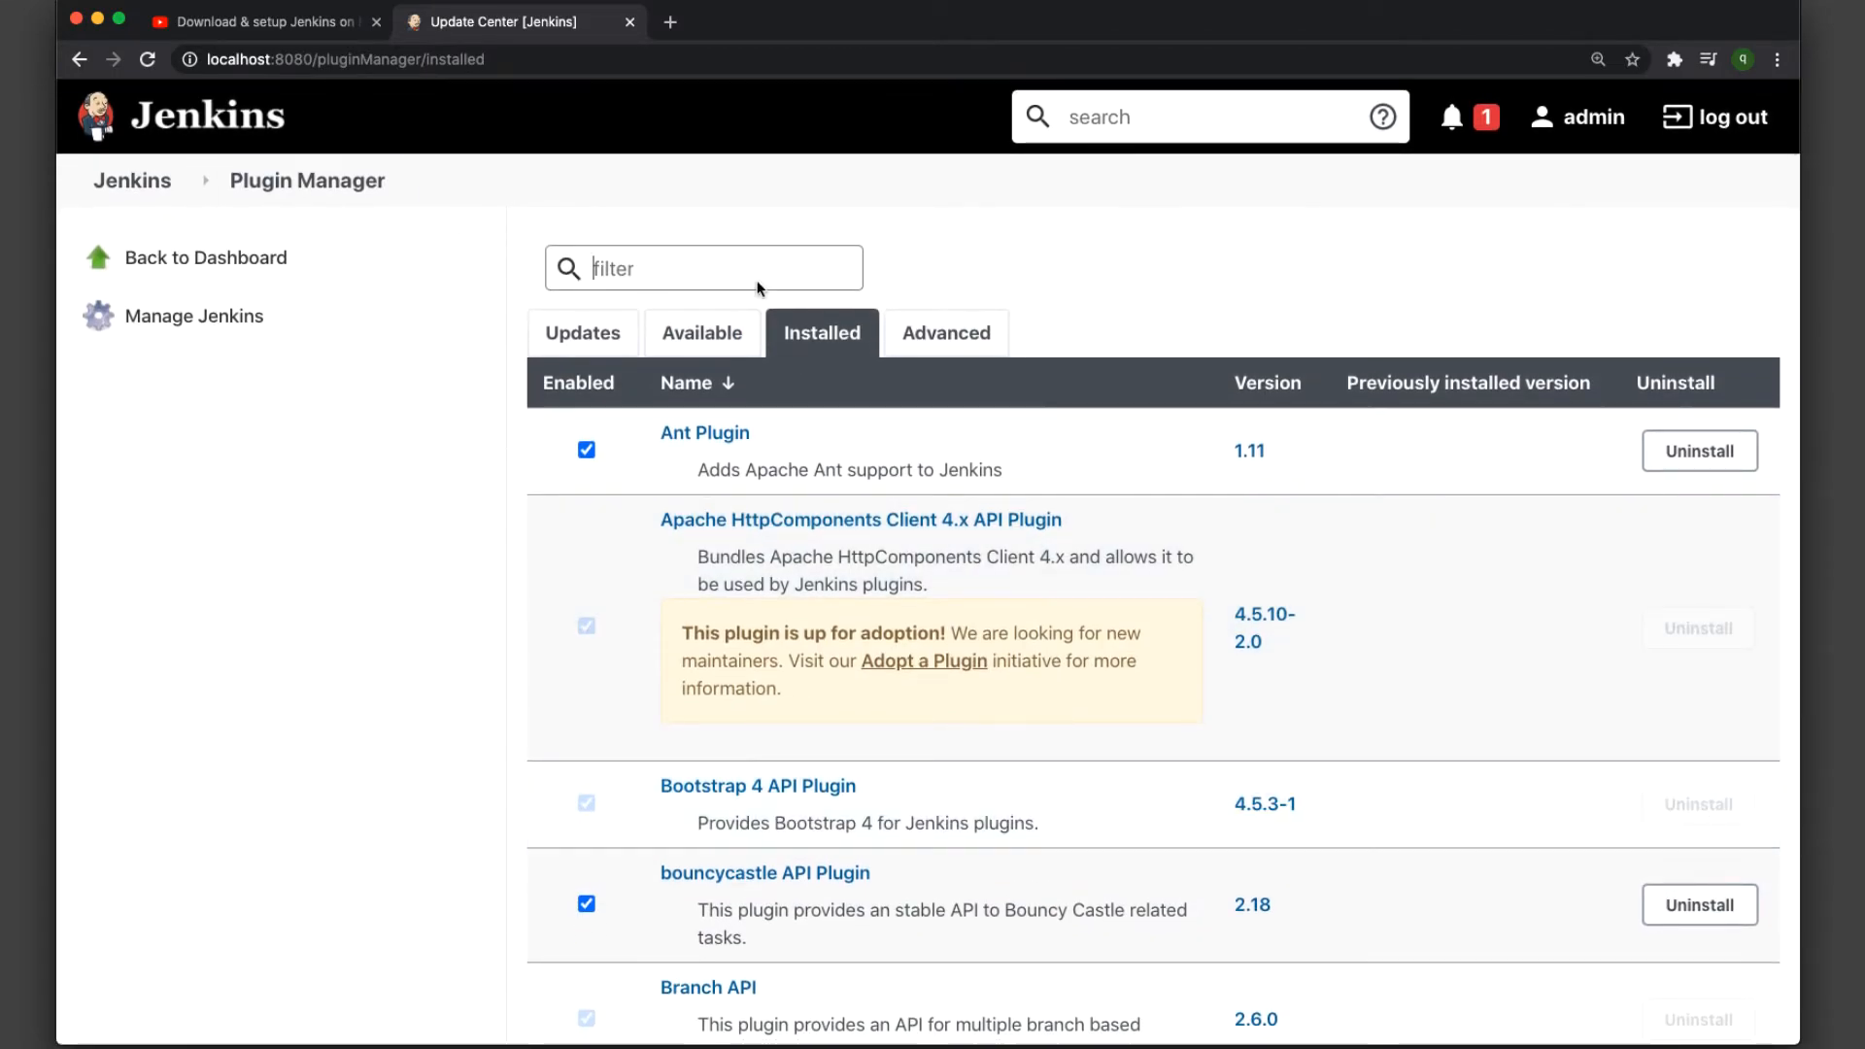
scroll(997, 429, "down", 5)
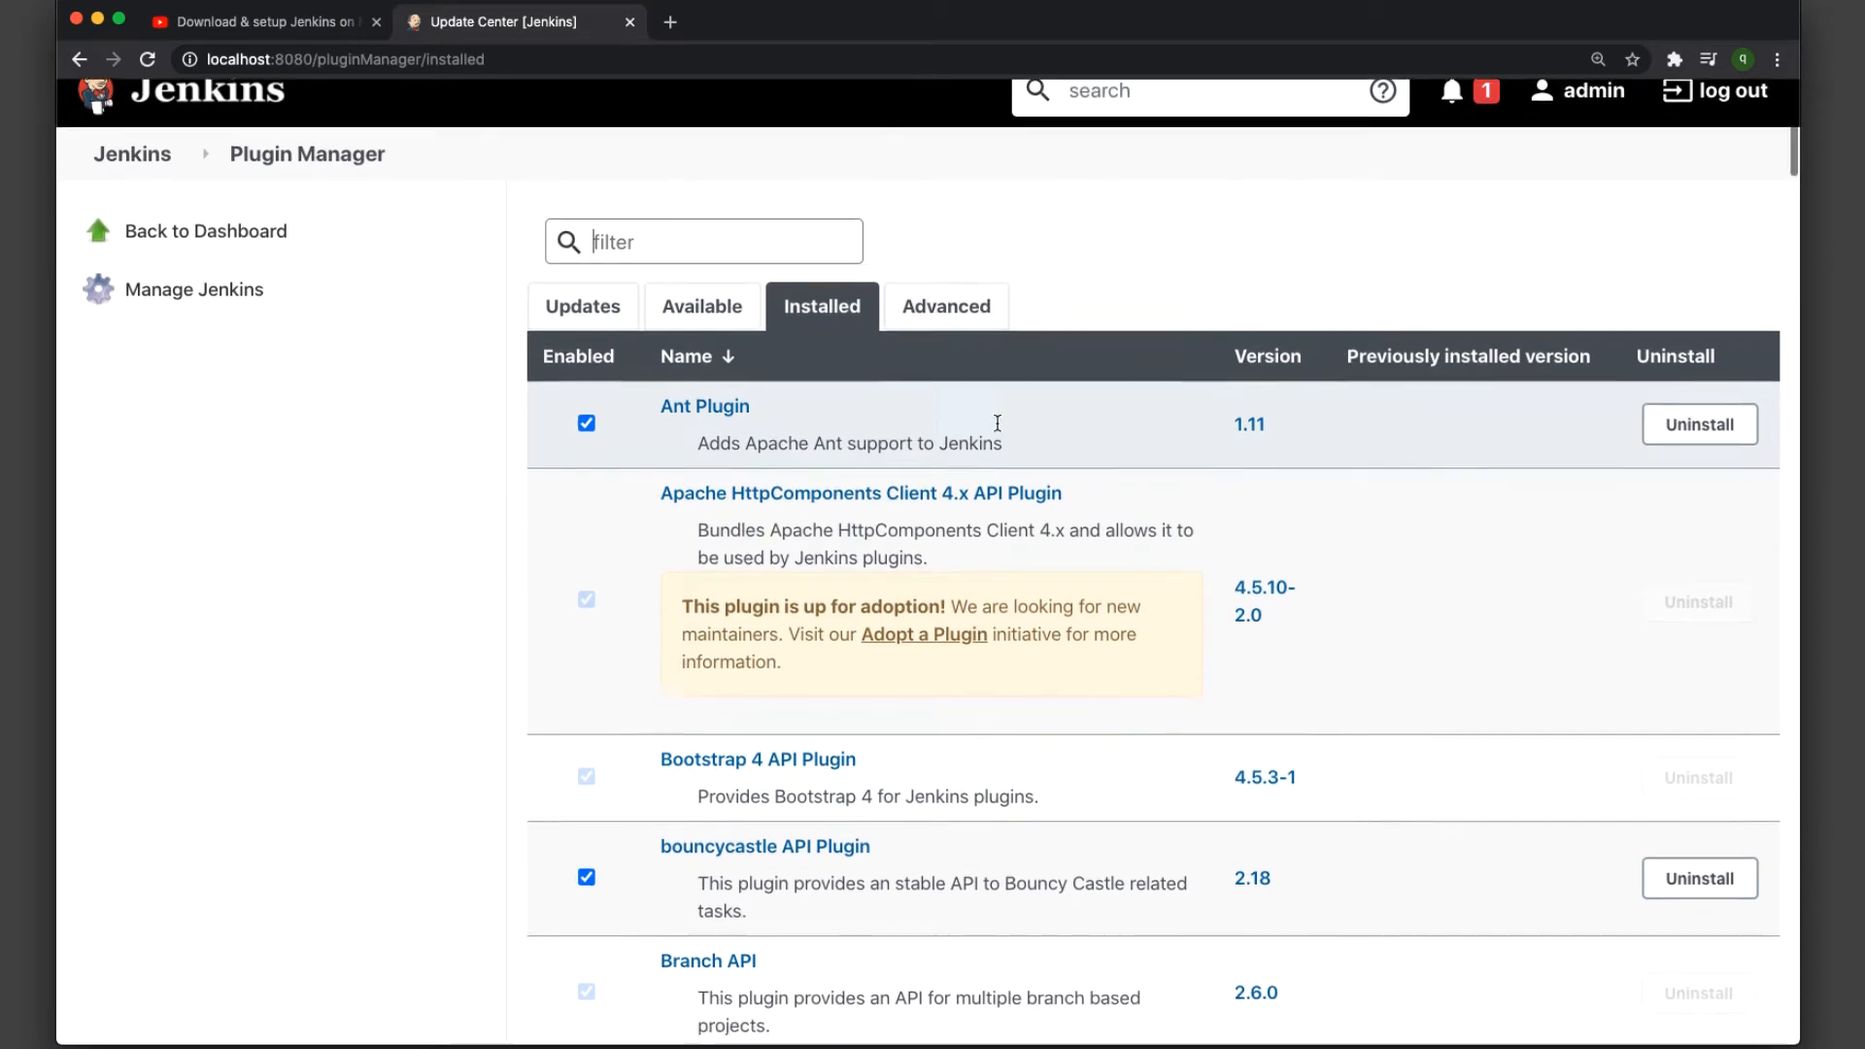
scroll(998, 429, "up", 2)
scroll(997, 428, "up", 2)
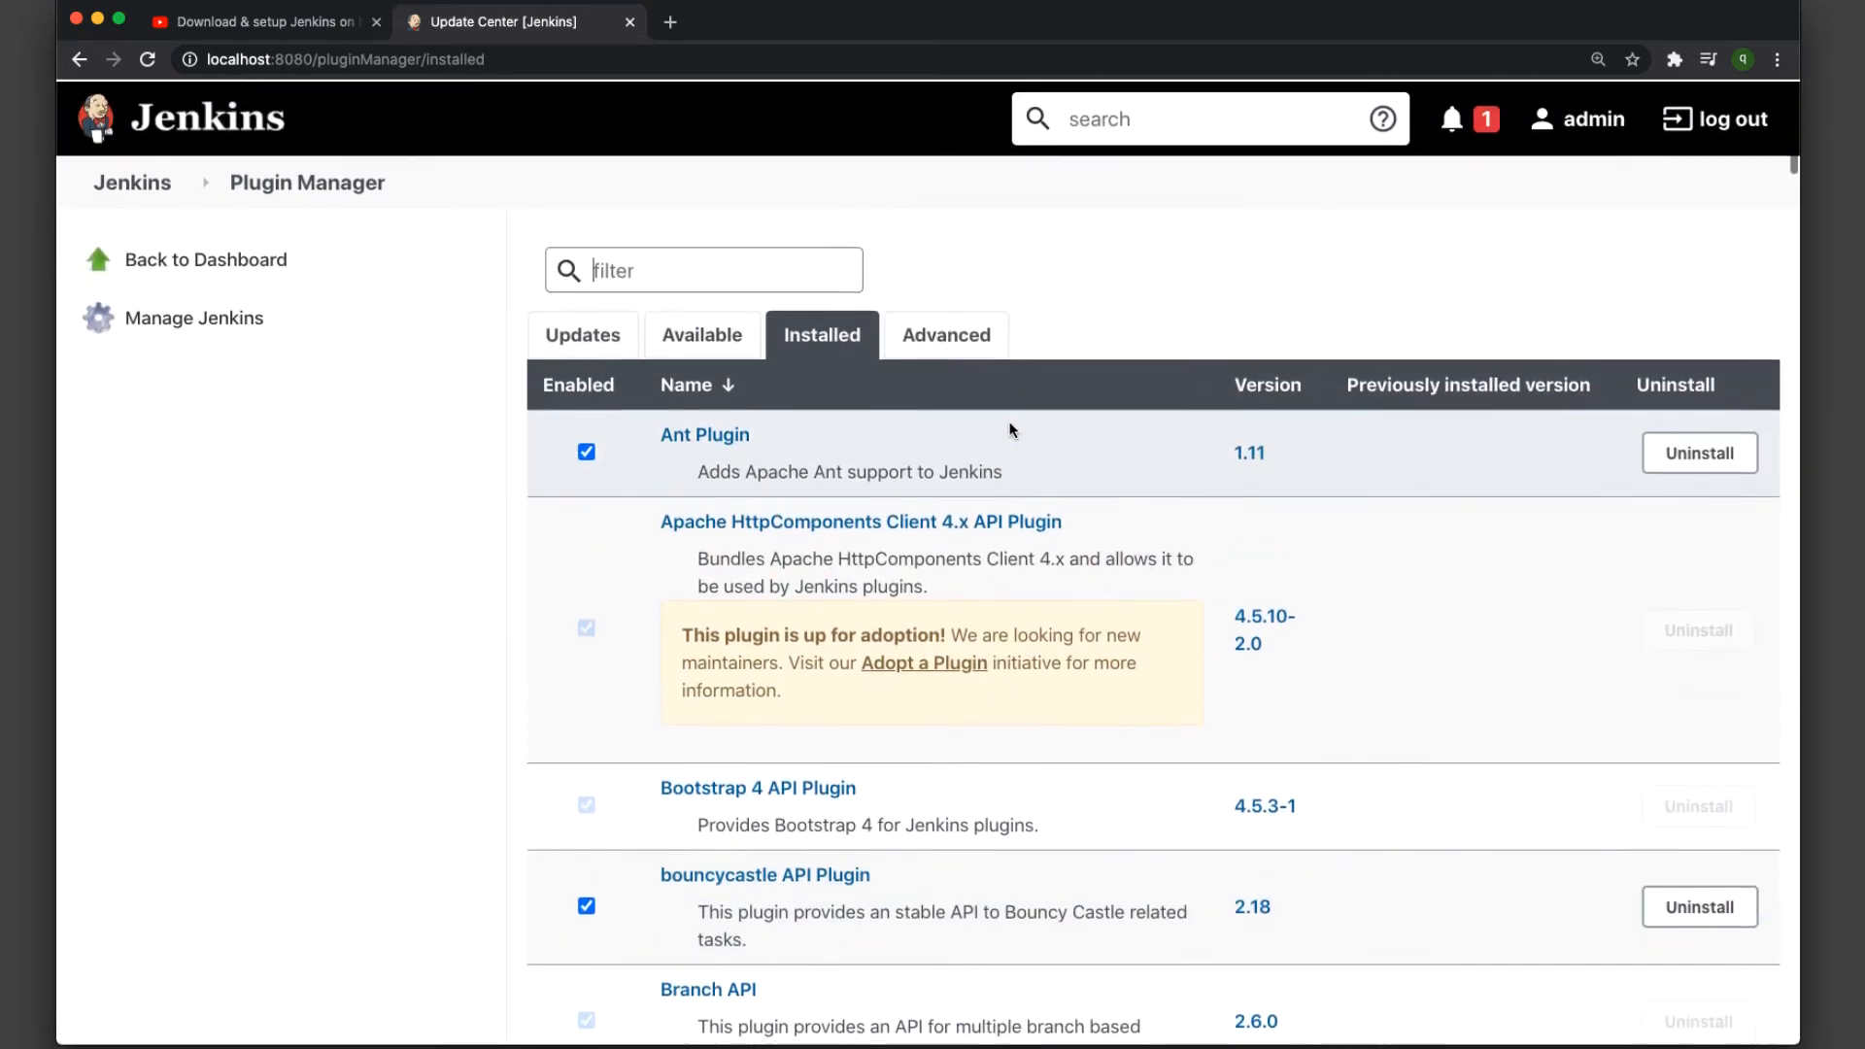
scroll(1010, 427, "down", 12)
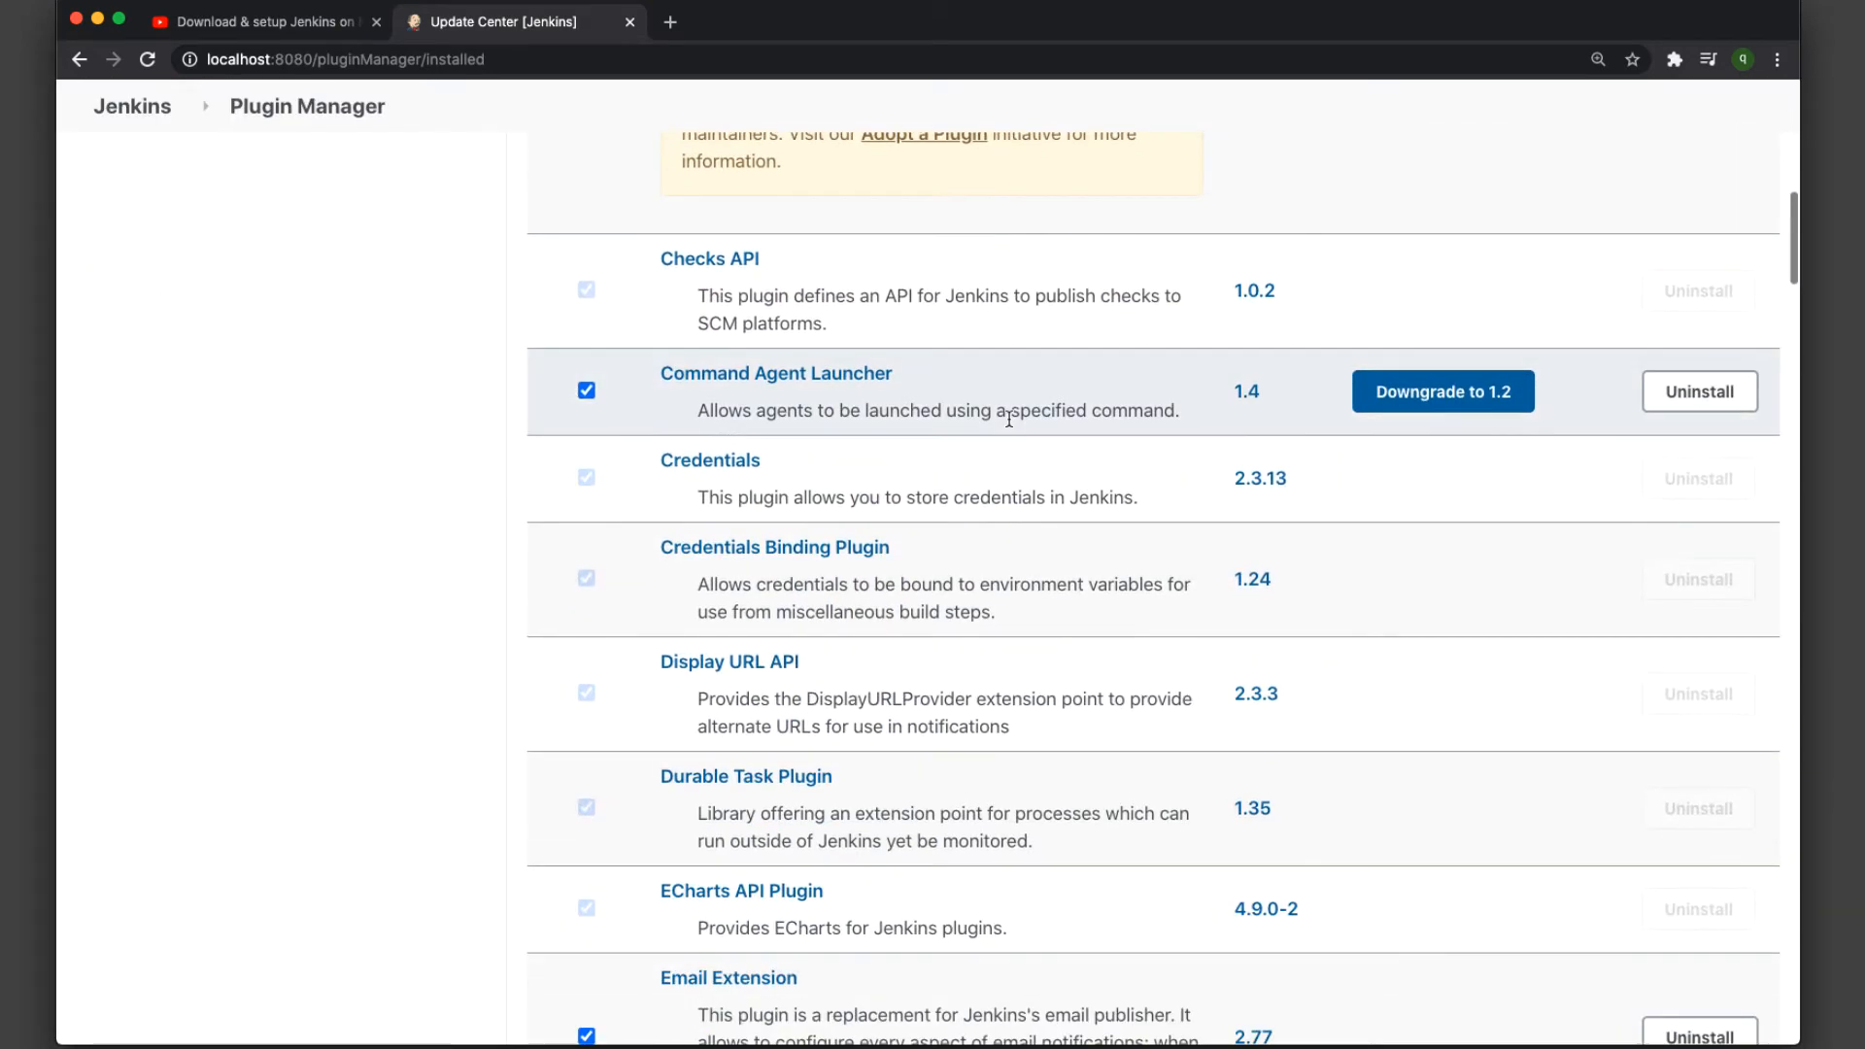
scroll(1008, 424, "up", 10)
- Search the available plugins for "para", mark Conditional BuildStep for installation and look at the install options
left_click(713, 336)
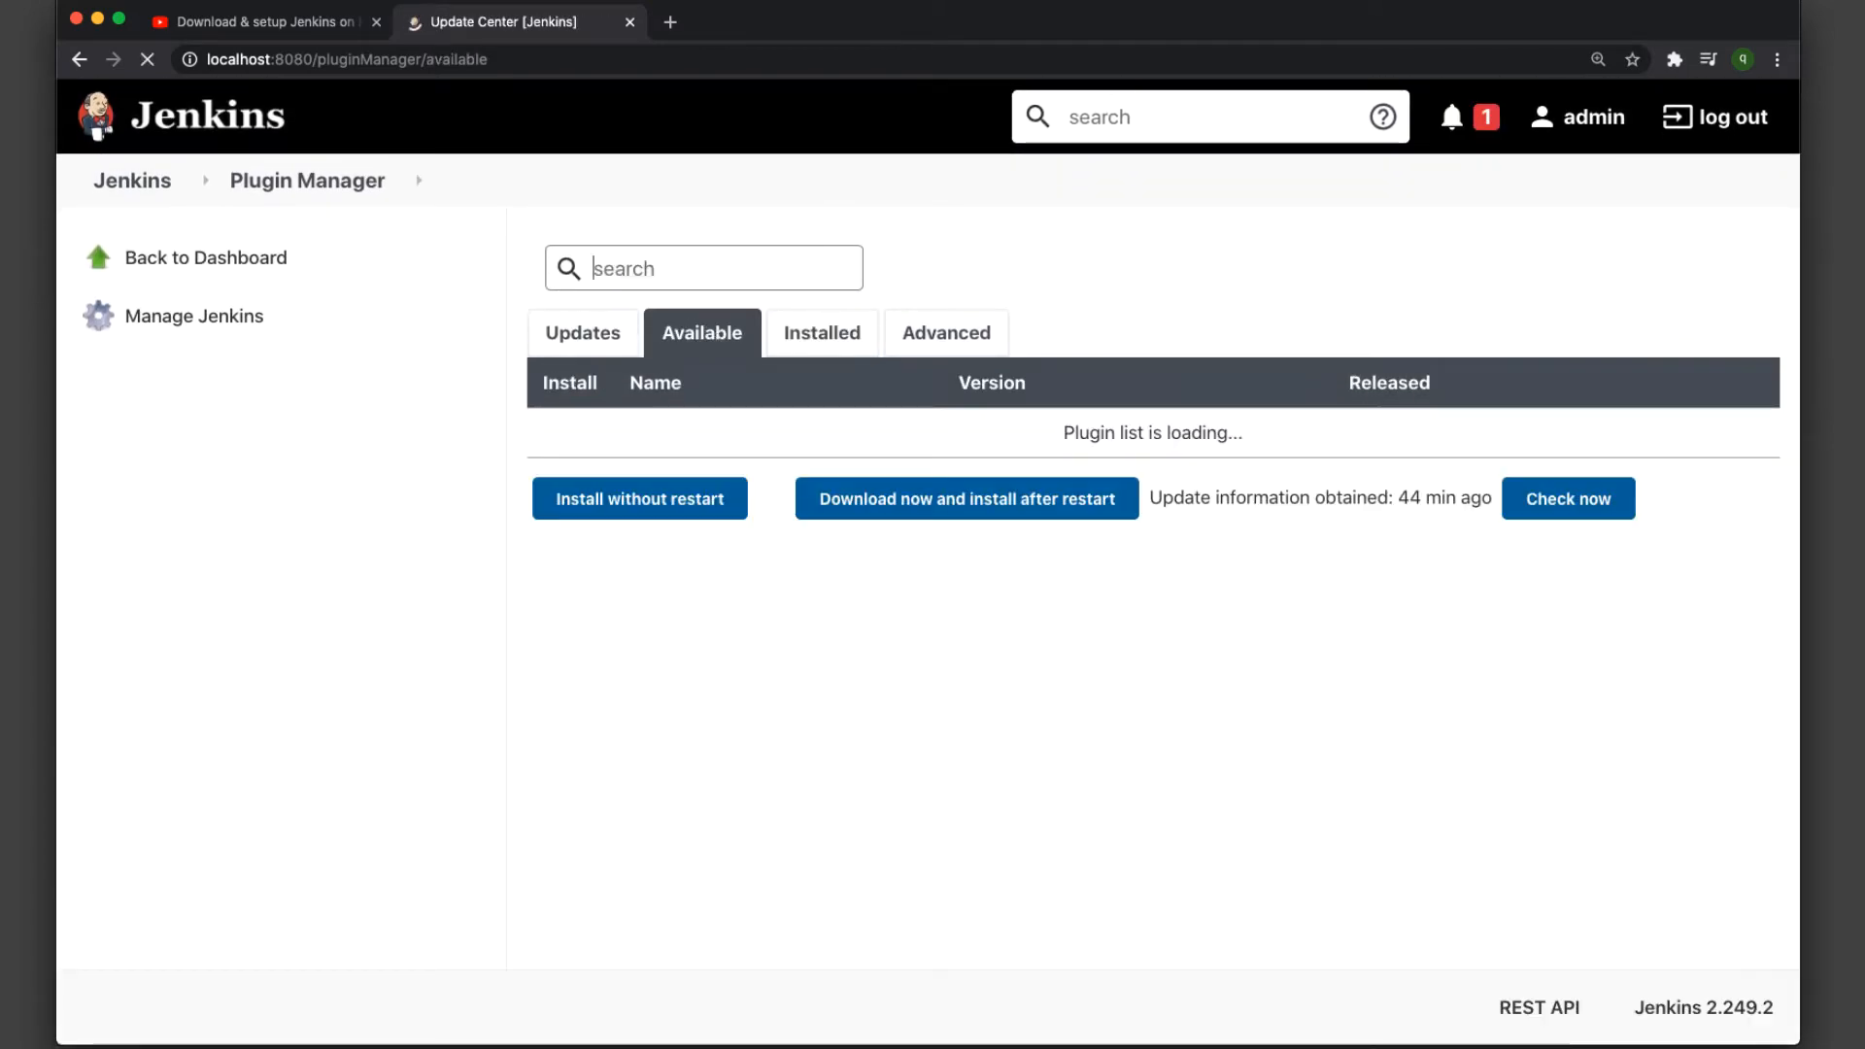
type("para")
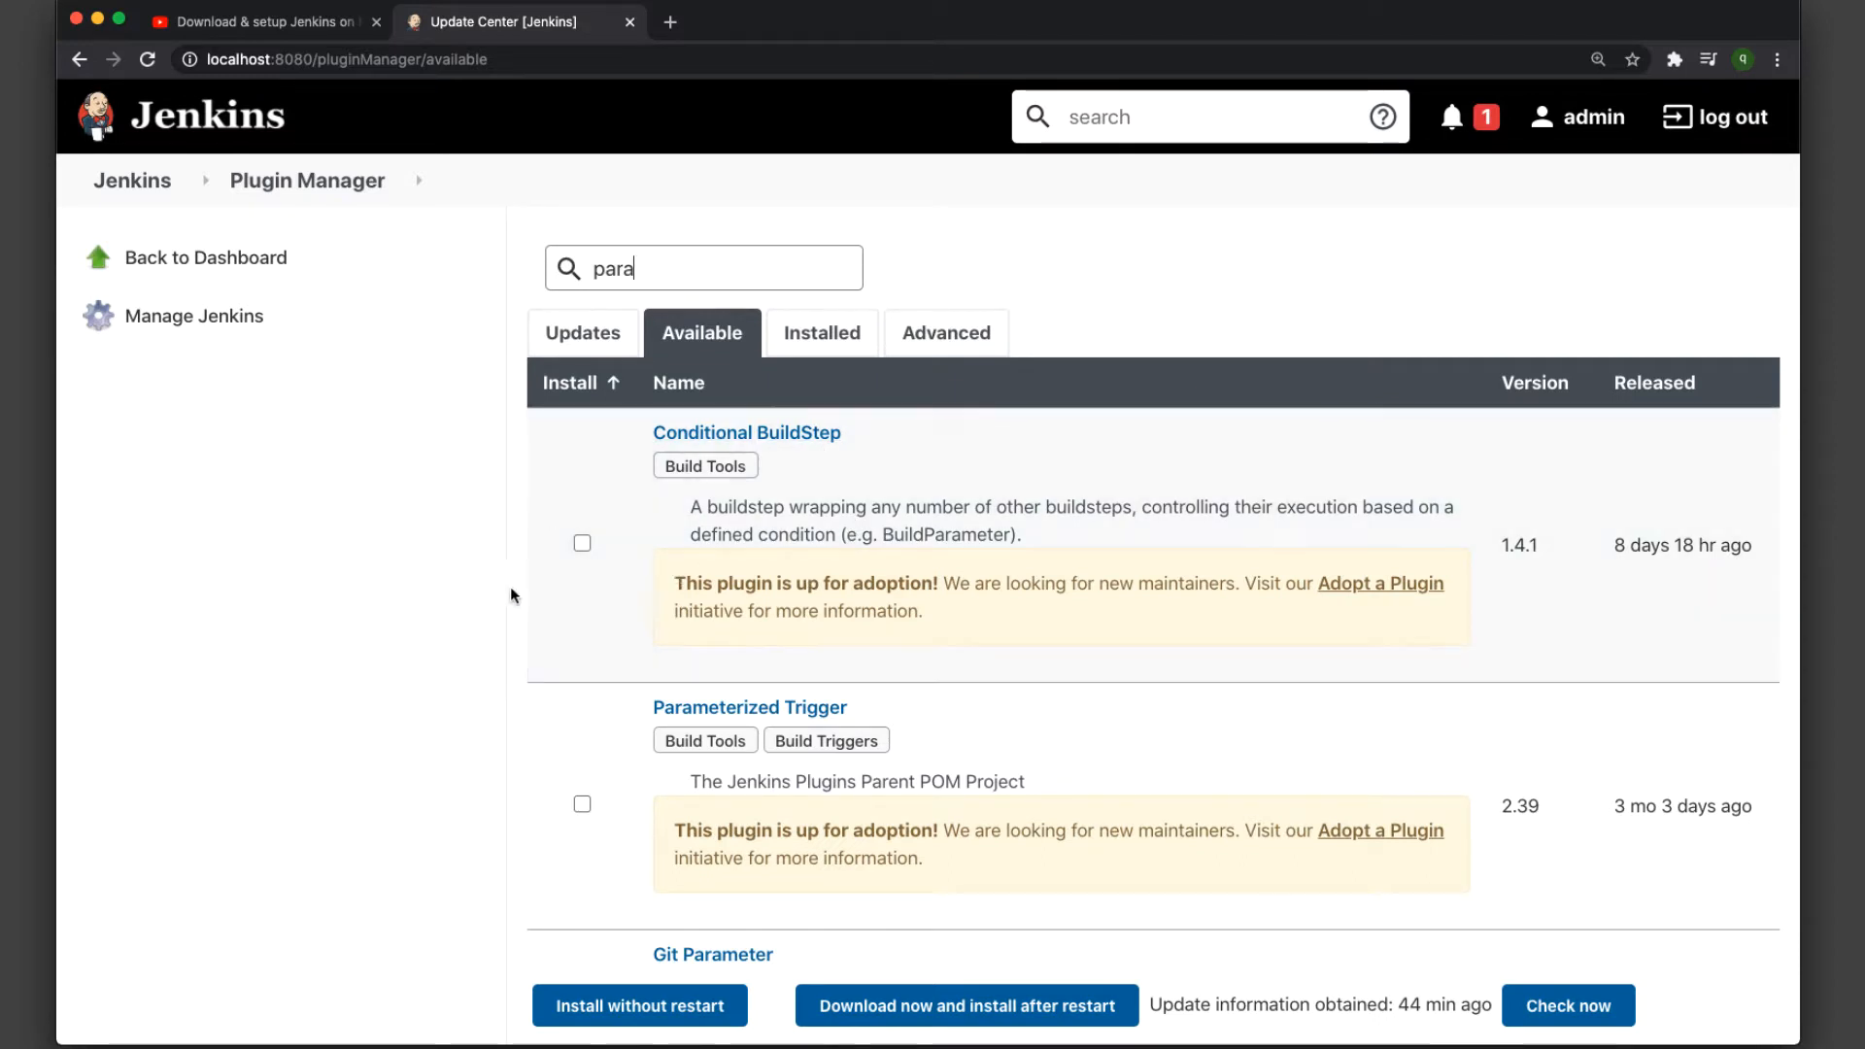
left_click(582, 544)
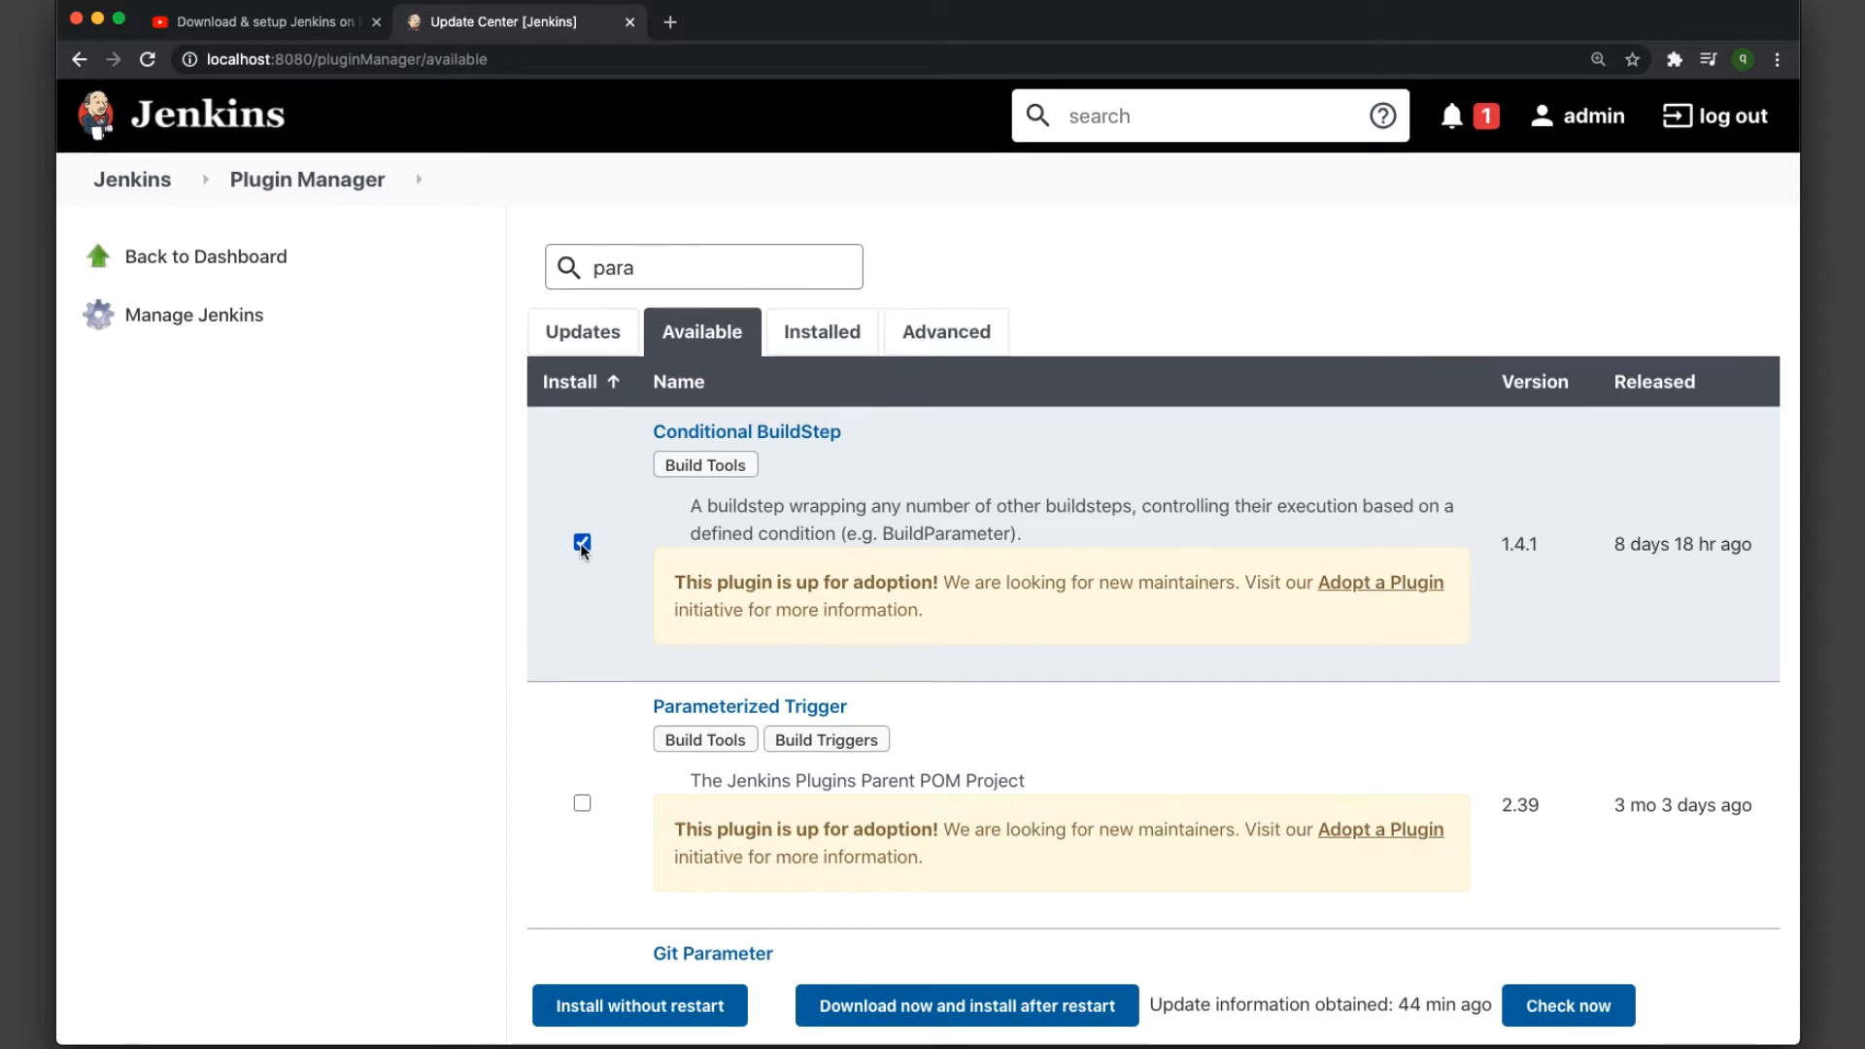
scroll(582, 546, "down", 3)
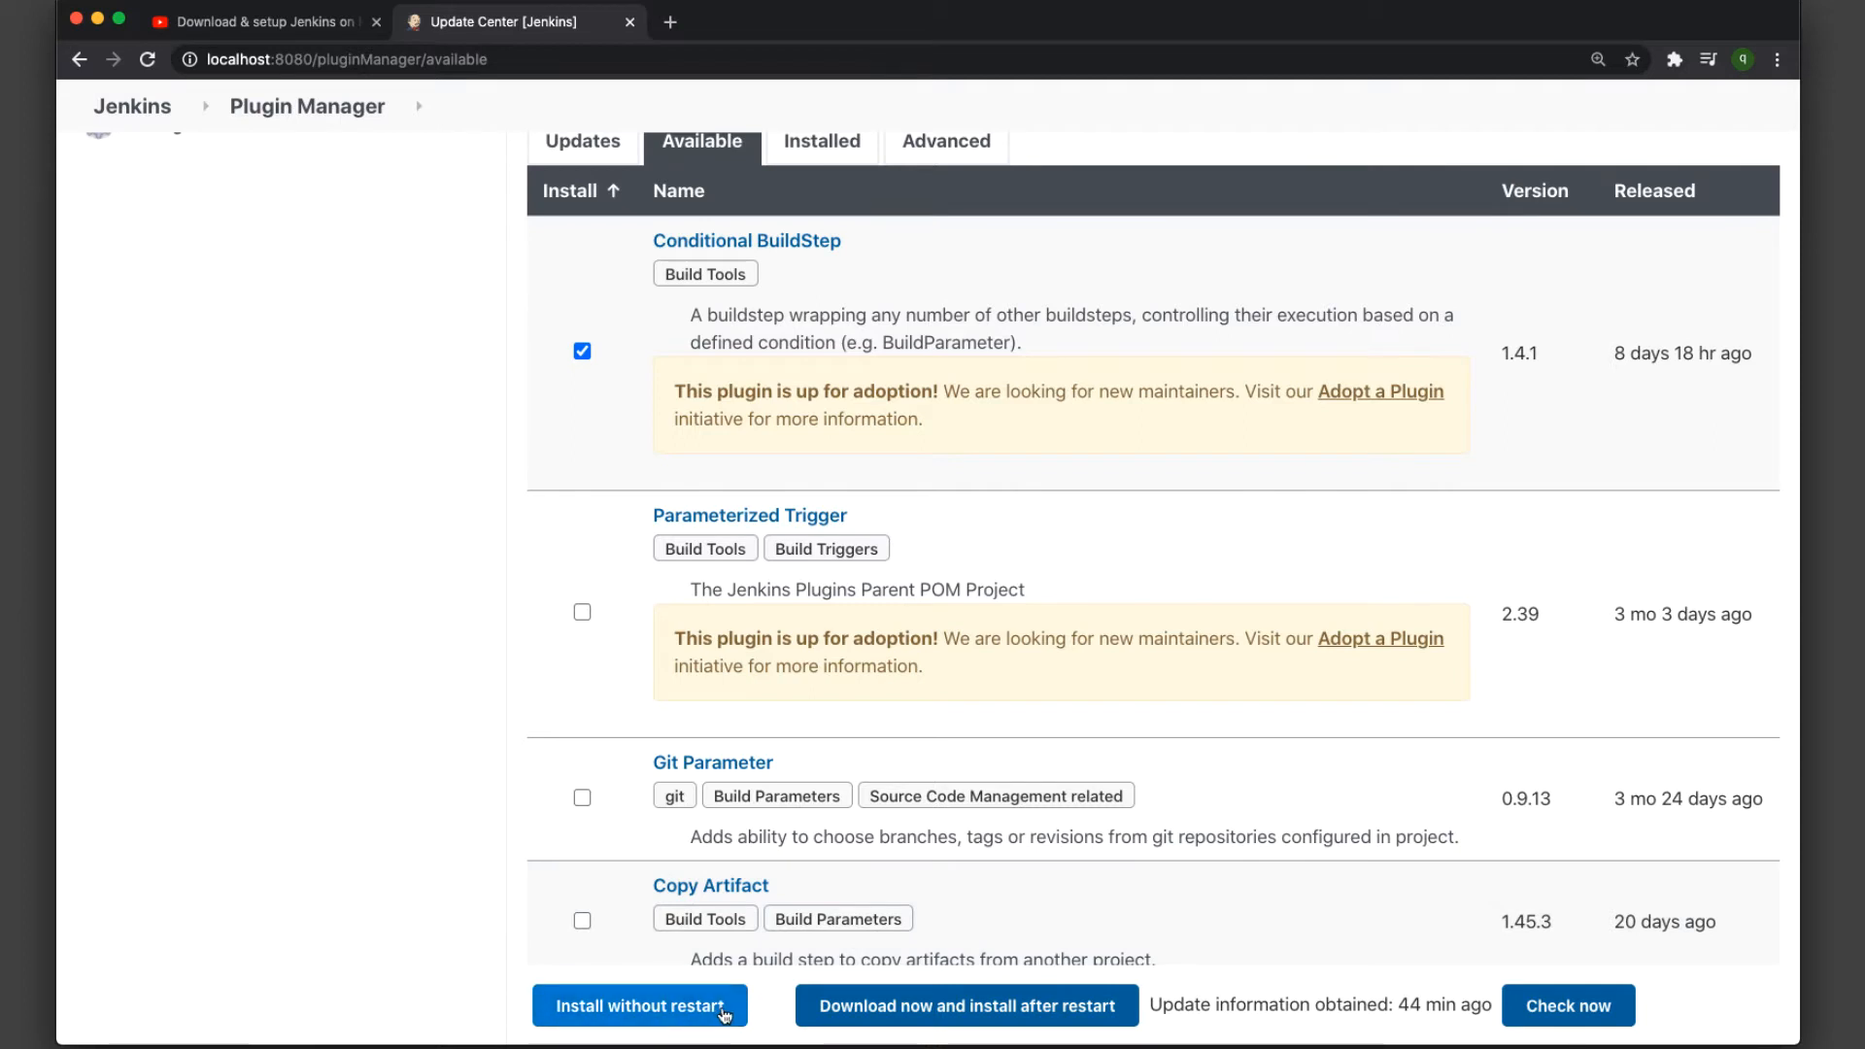
scroll(411, 619, "up", 3)
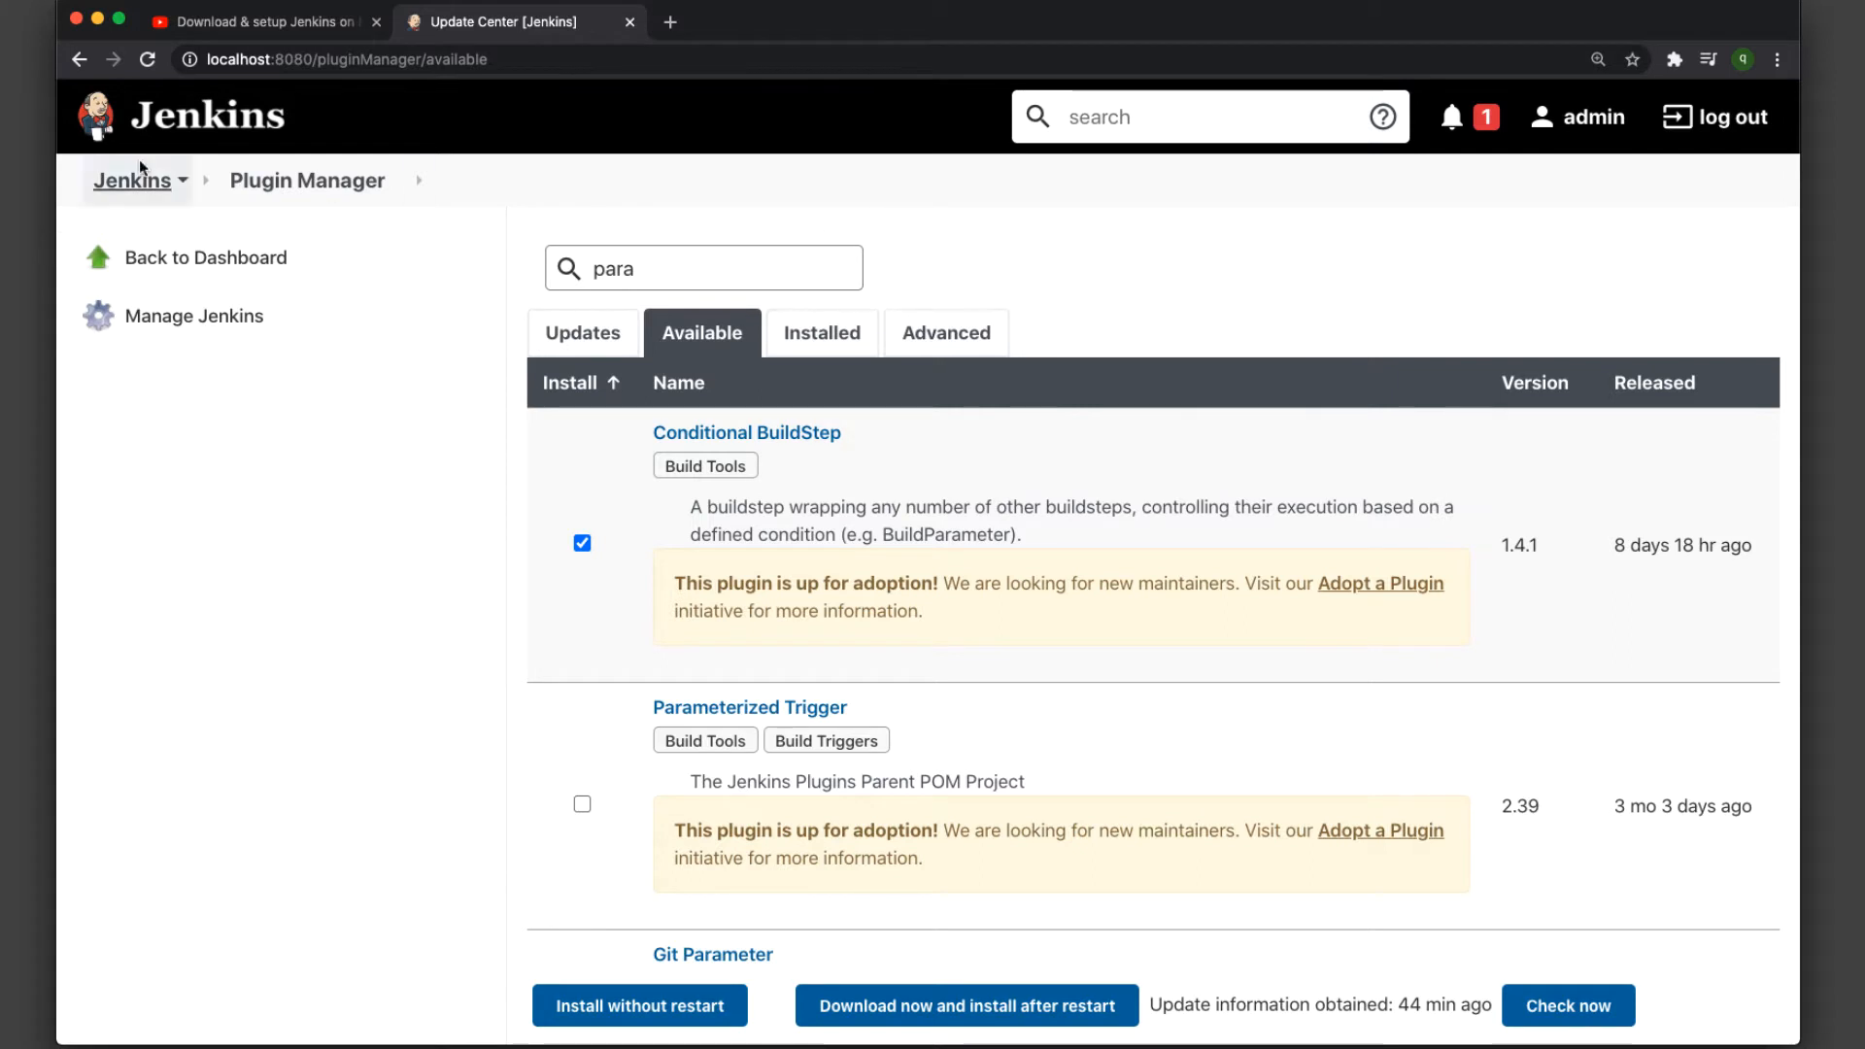
- Restart Jenkins through the localhost:8080/restart page and return to the dashboard
left_click(562, 59)
left_click(630, 59)
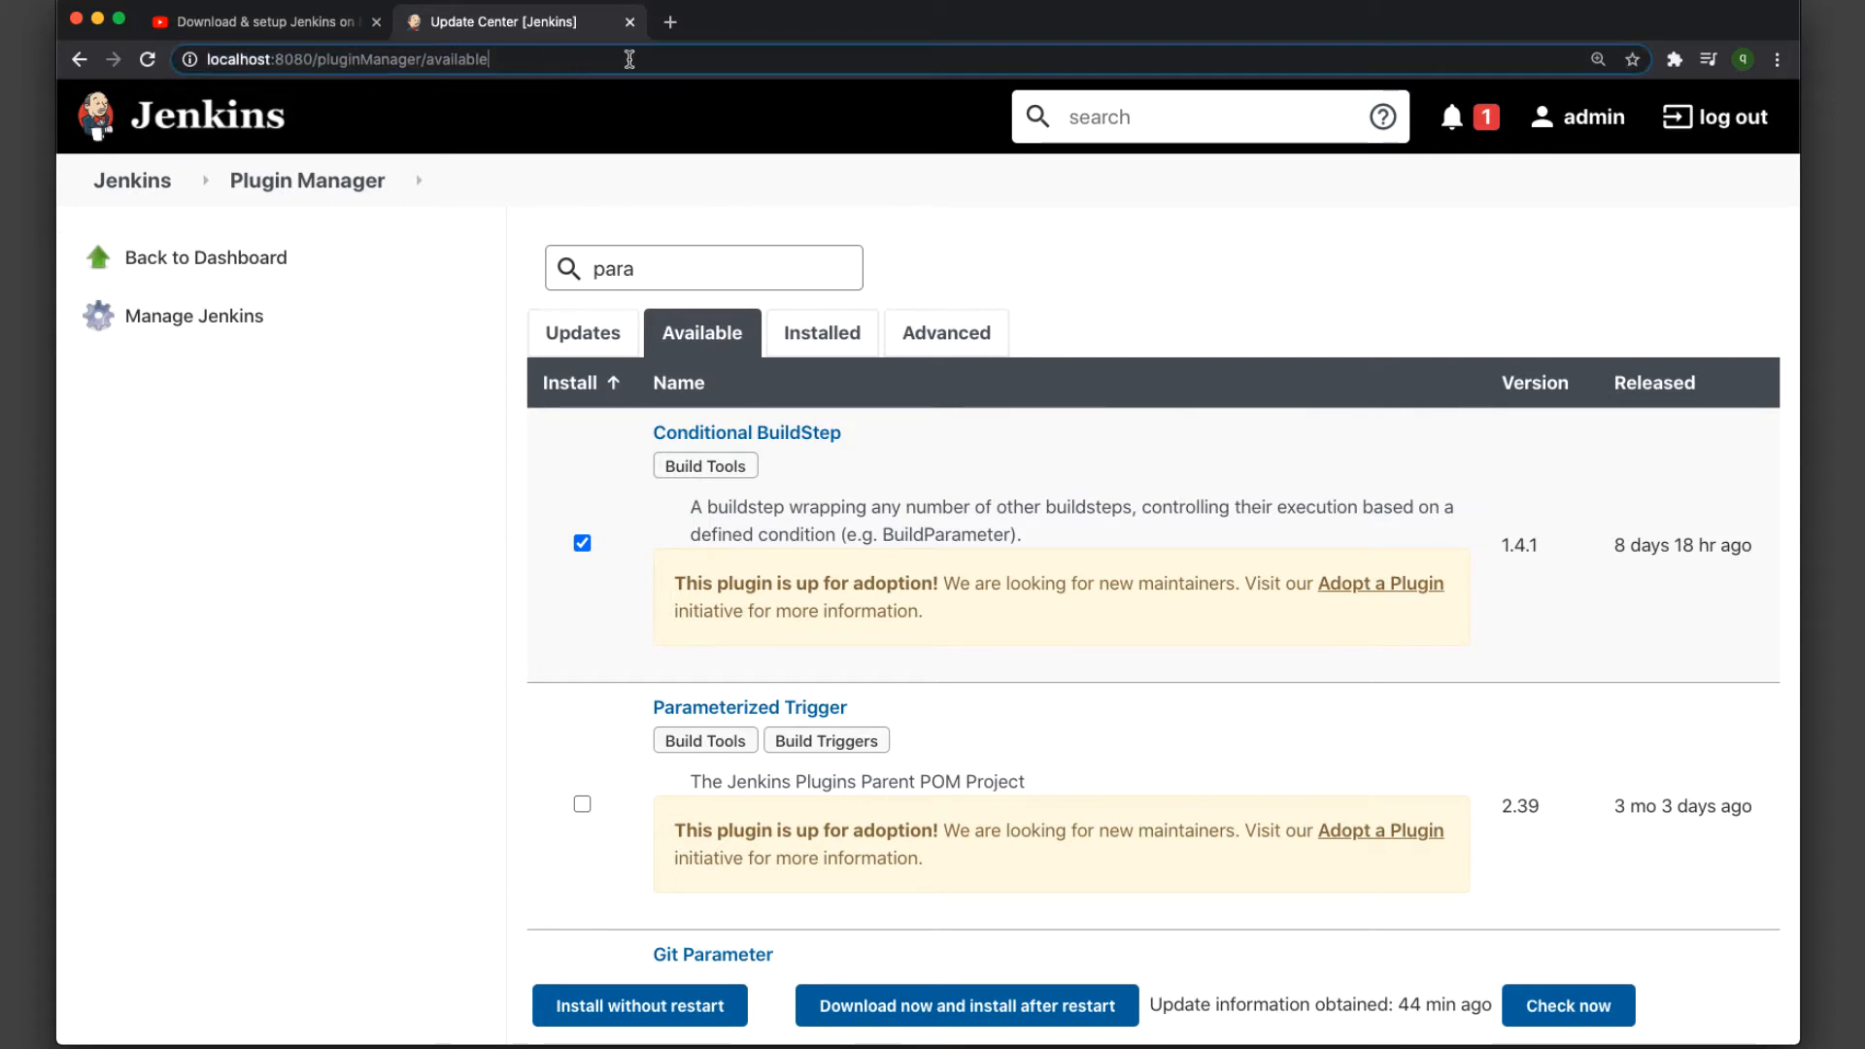
left_click_drag(318, 60, 626, 59)
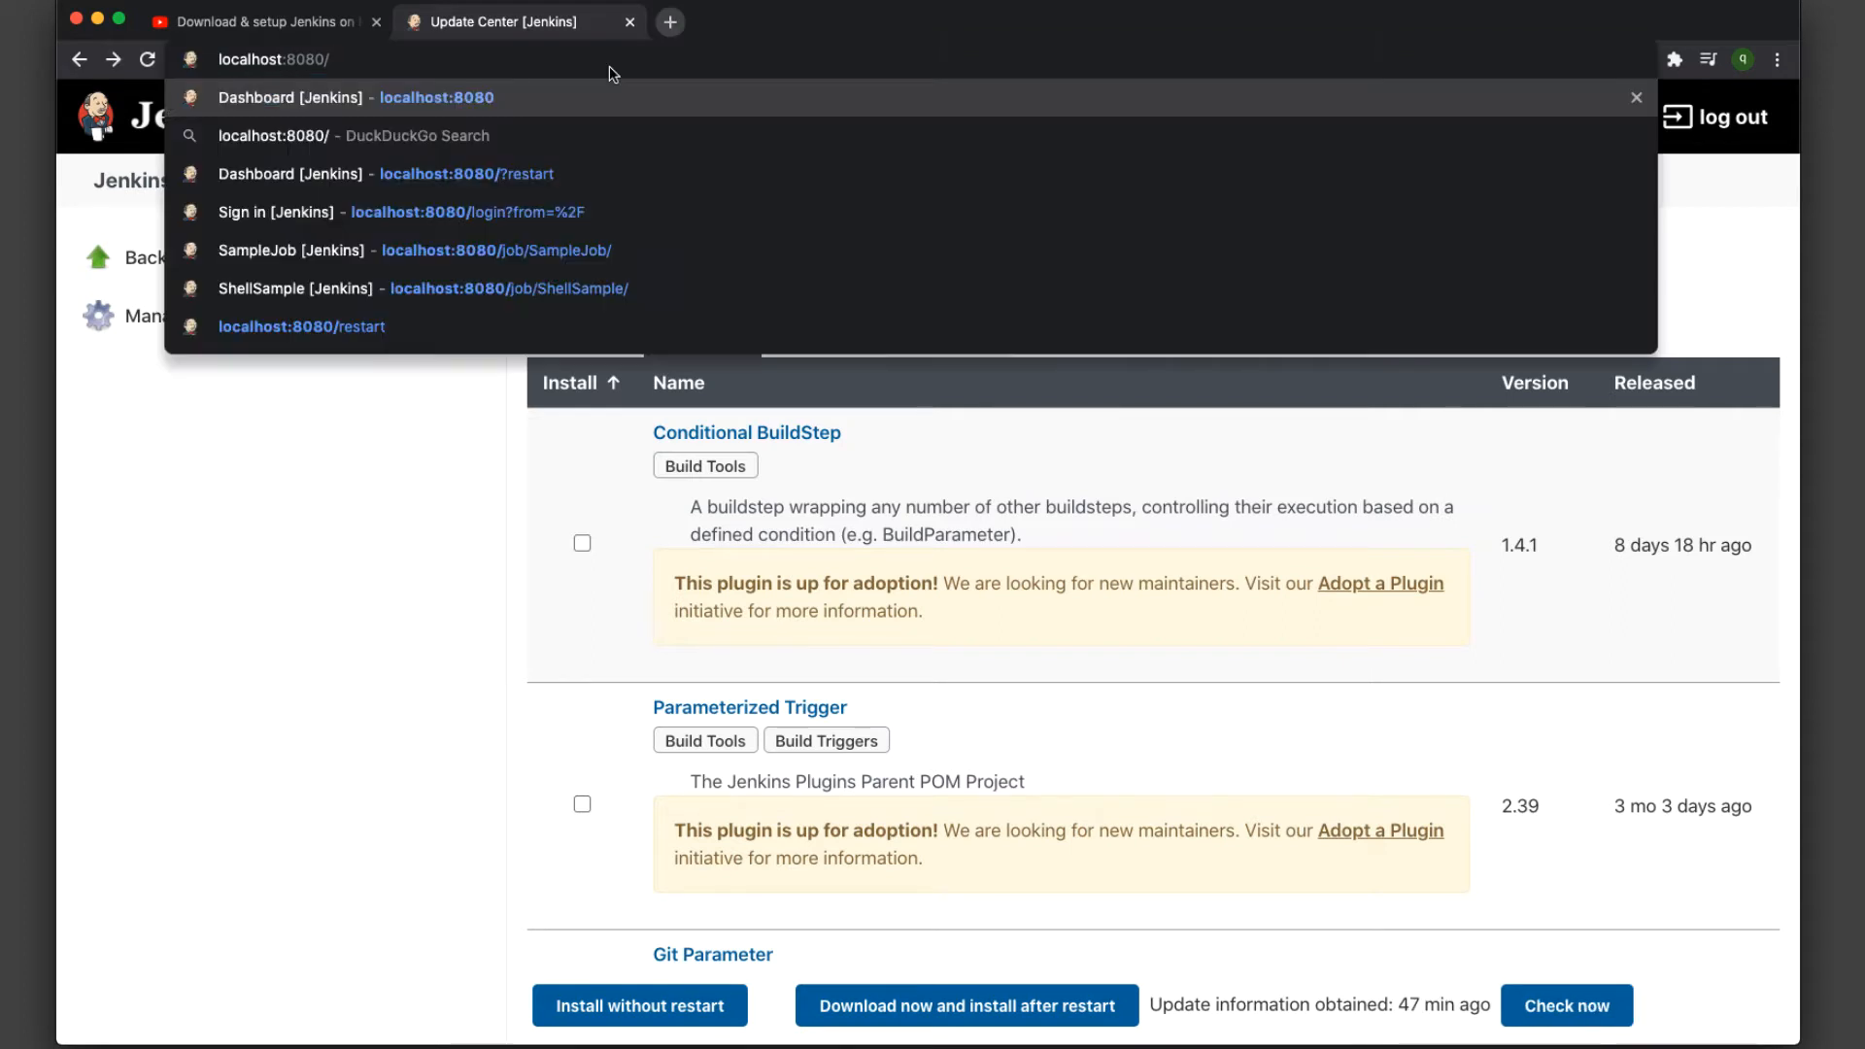
type("start")
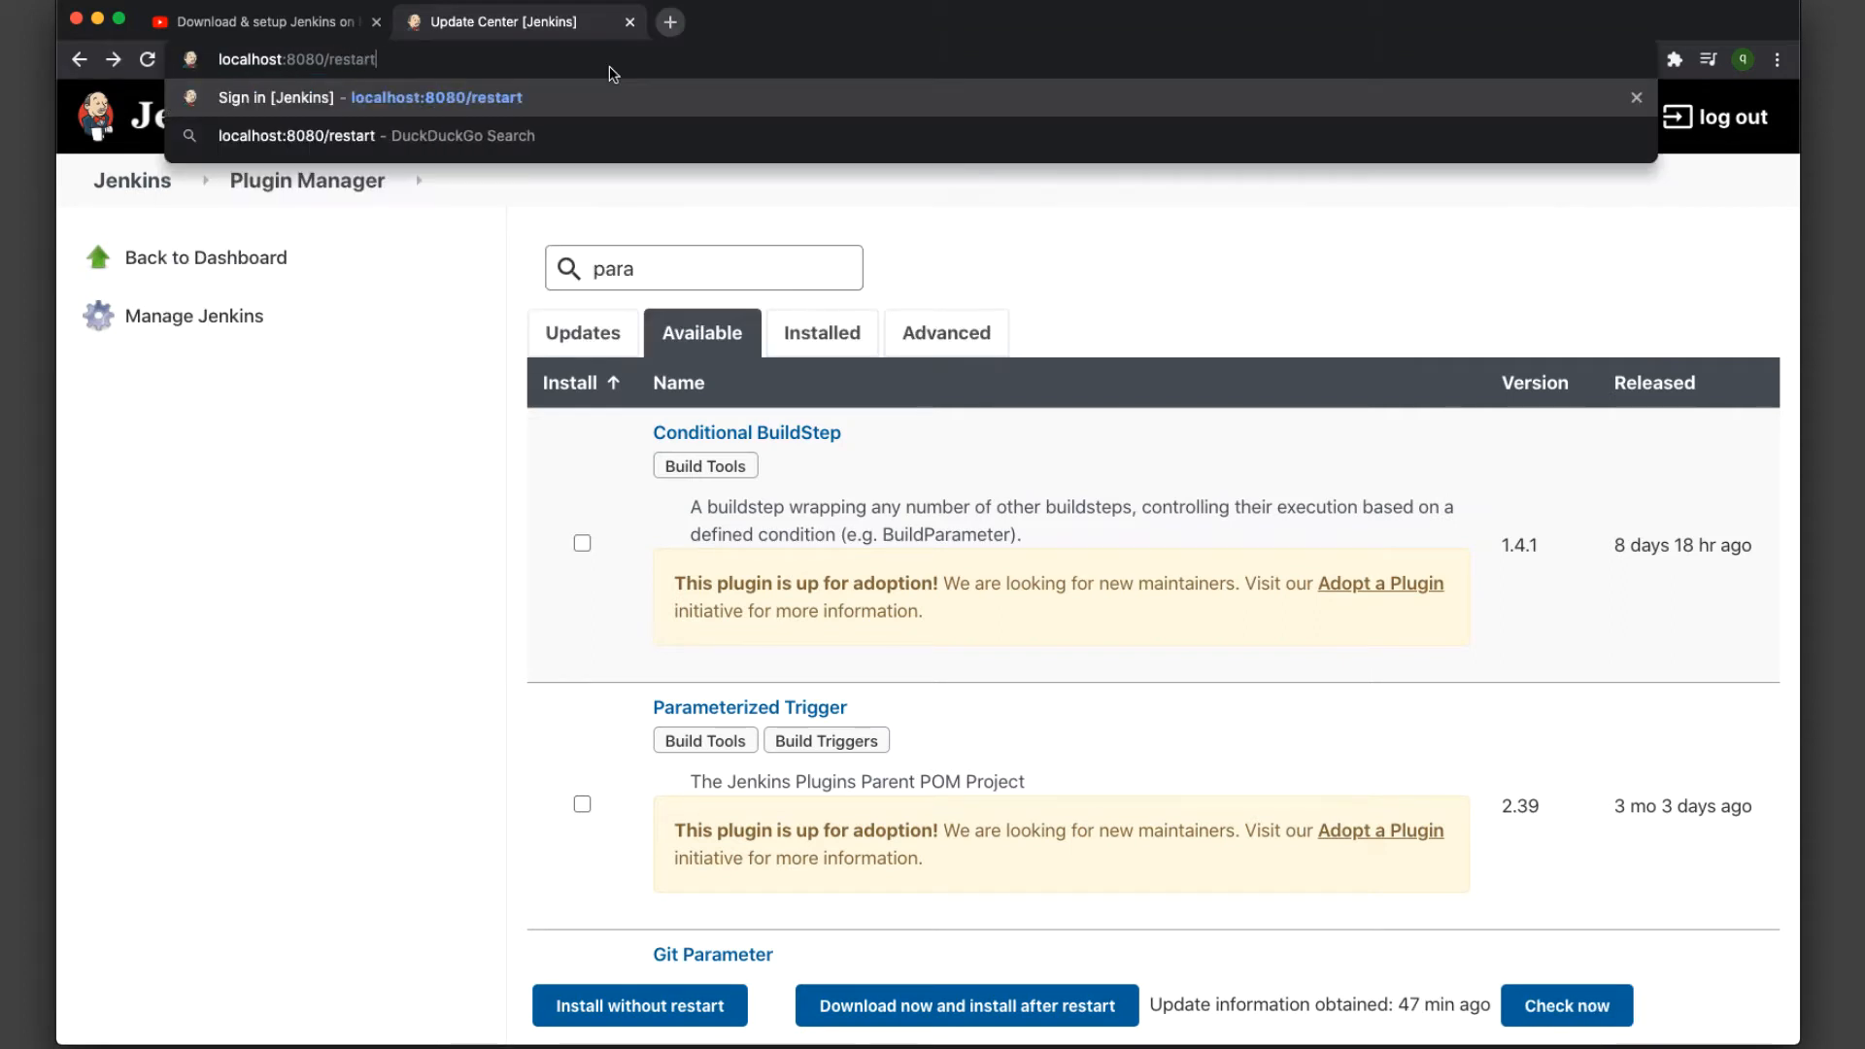
key("Return")
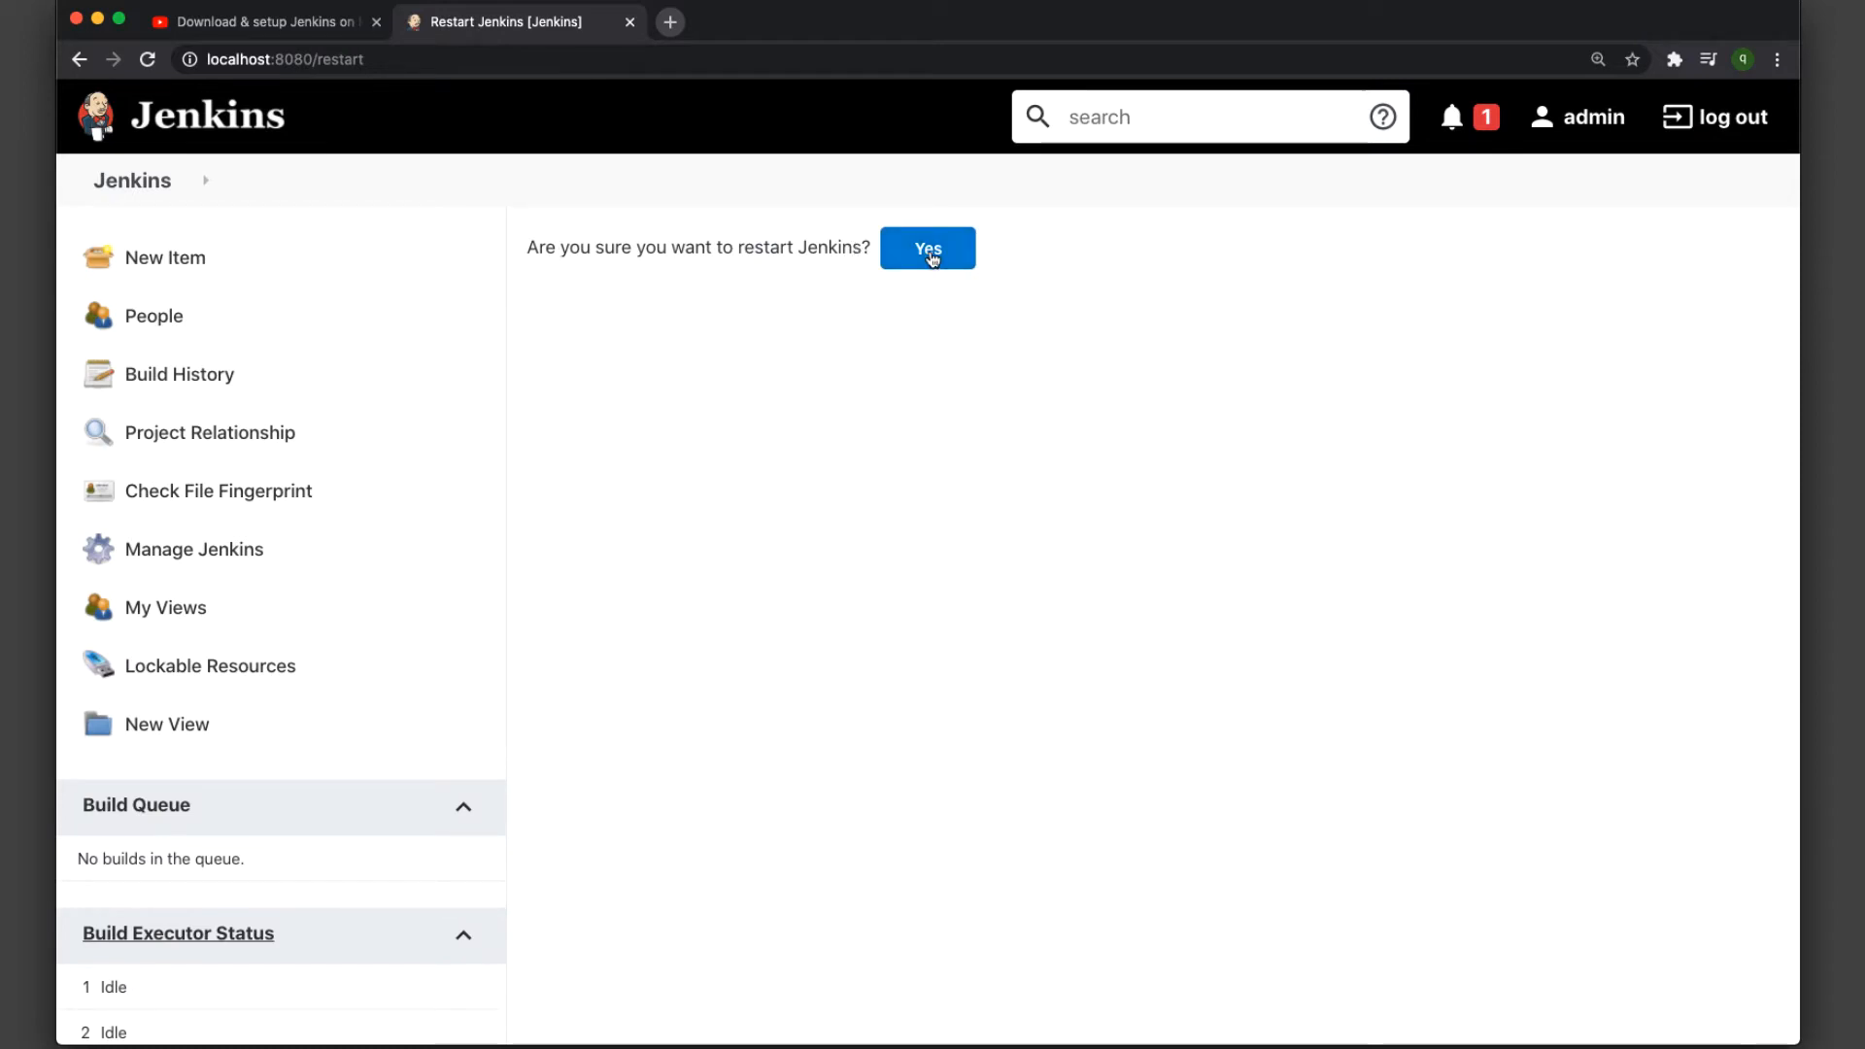
left_click(931, 258)
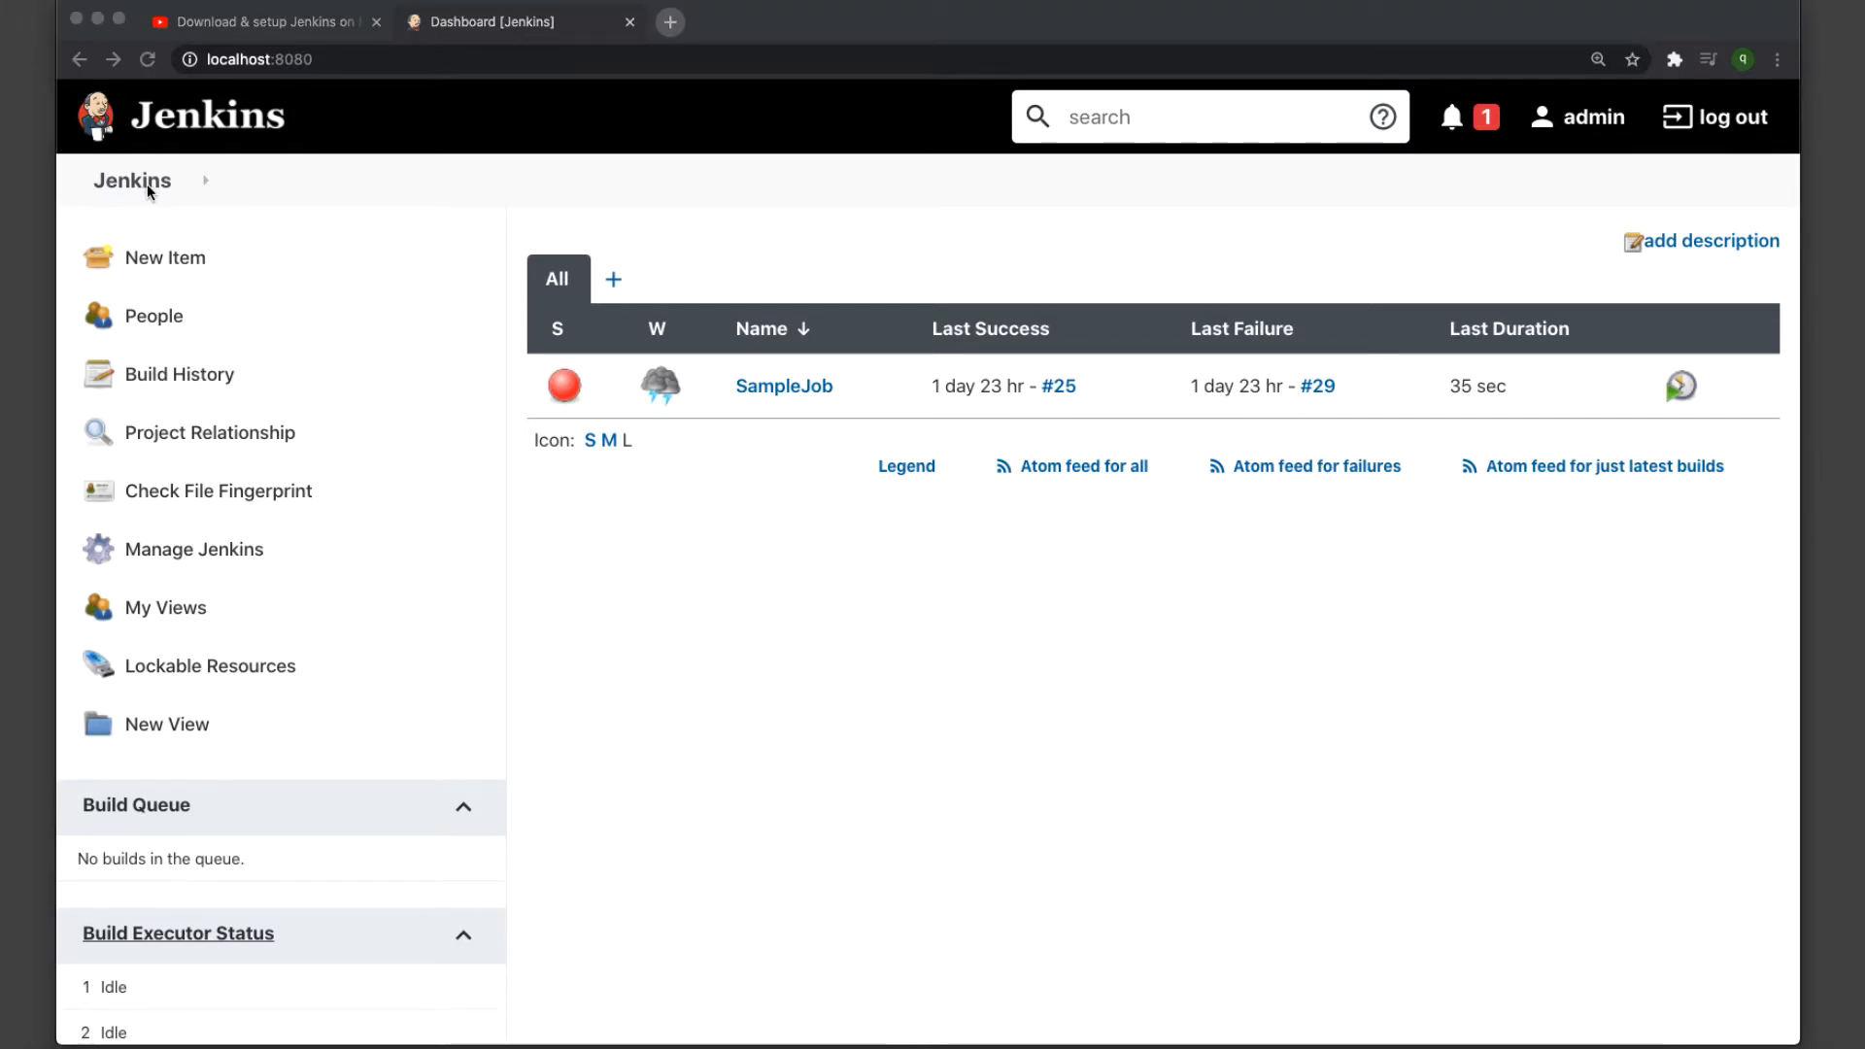
left_click(331, 189)
left_click(182, 183)
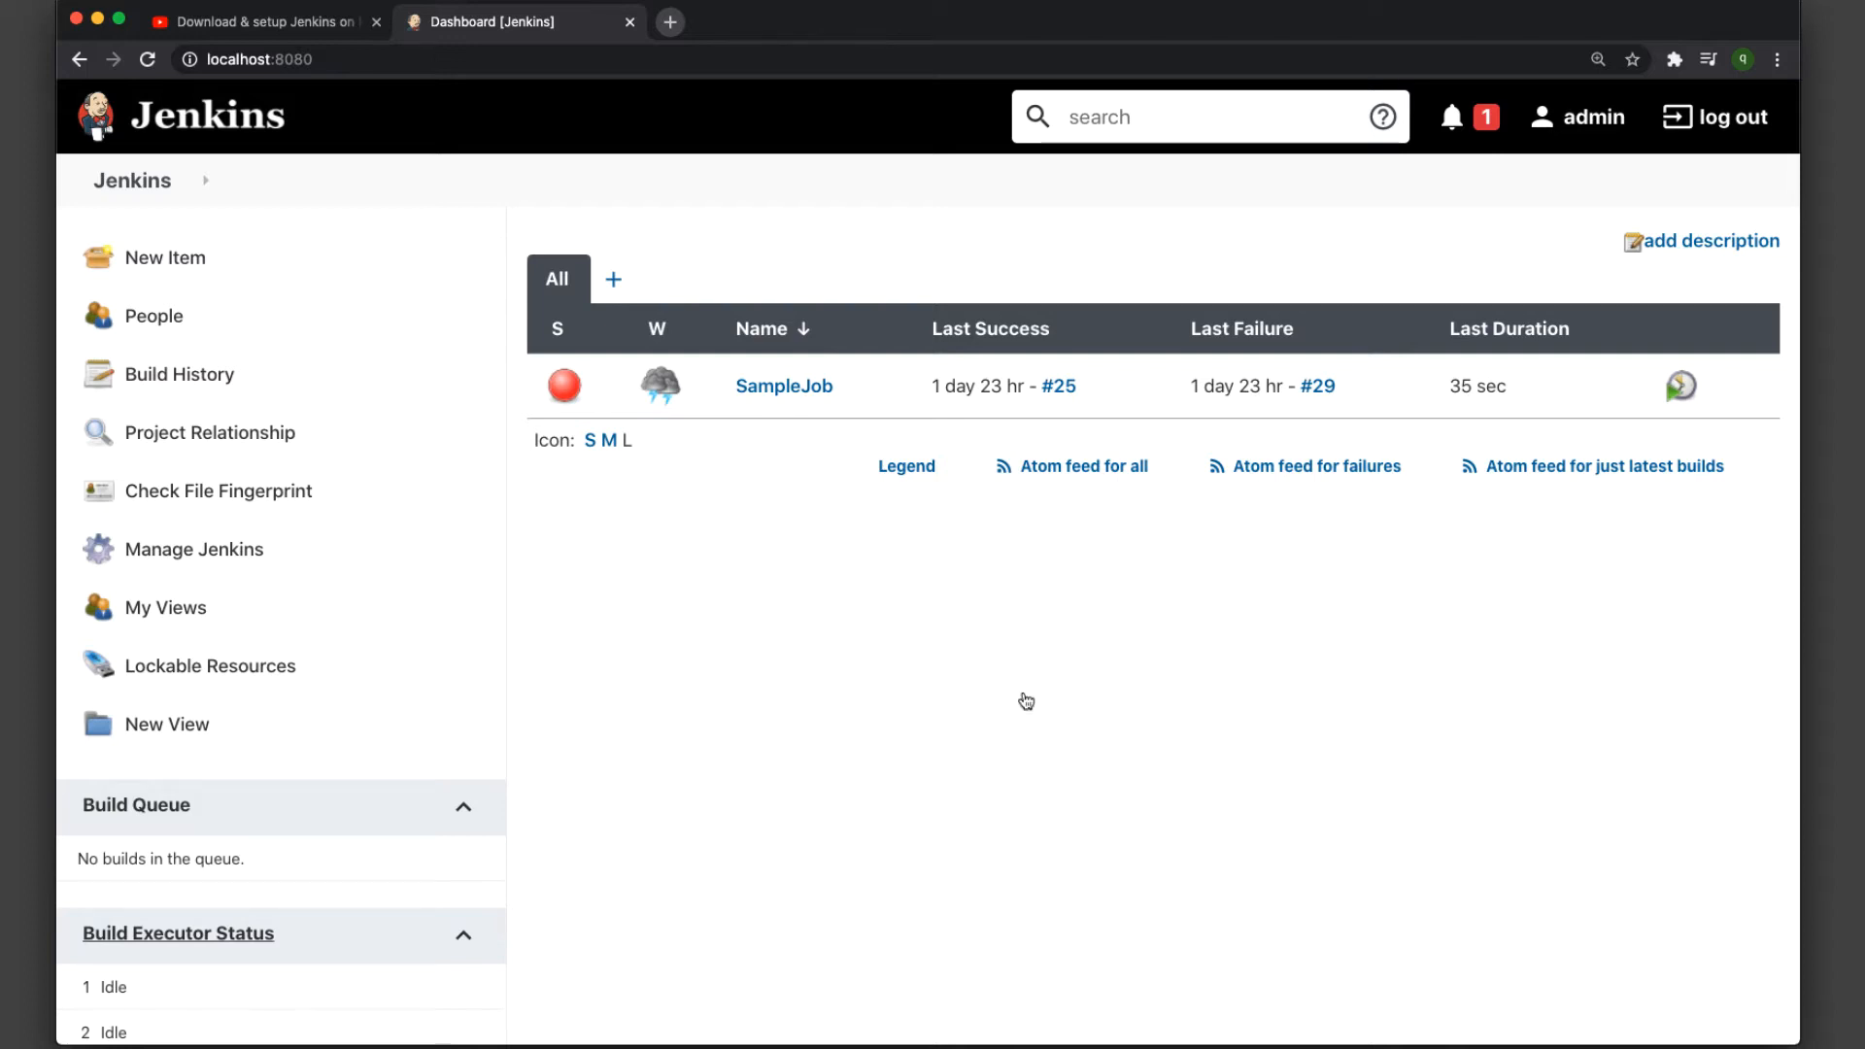
- Start a new item and look over the project types from Freestyle project to Multibranch Pipeline
left_click(160, 260)
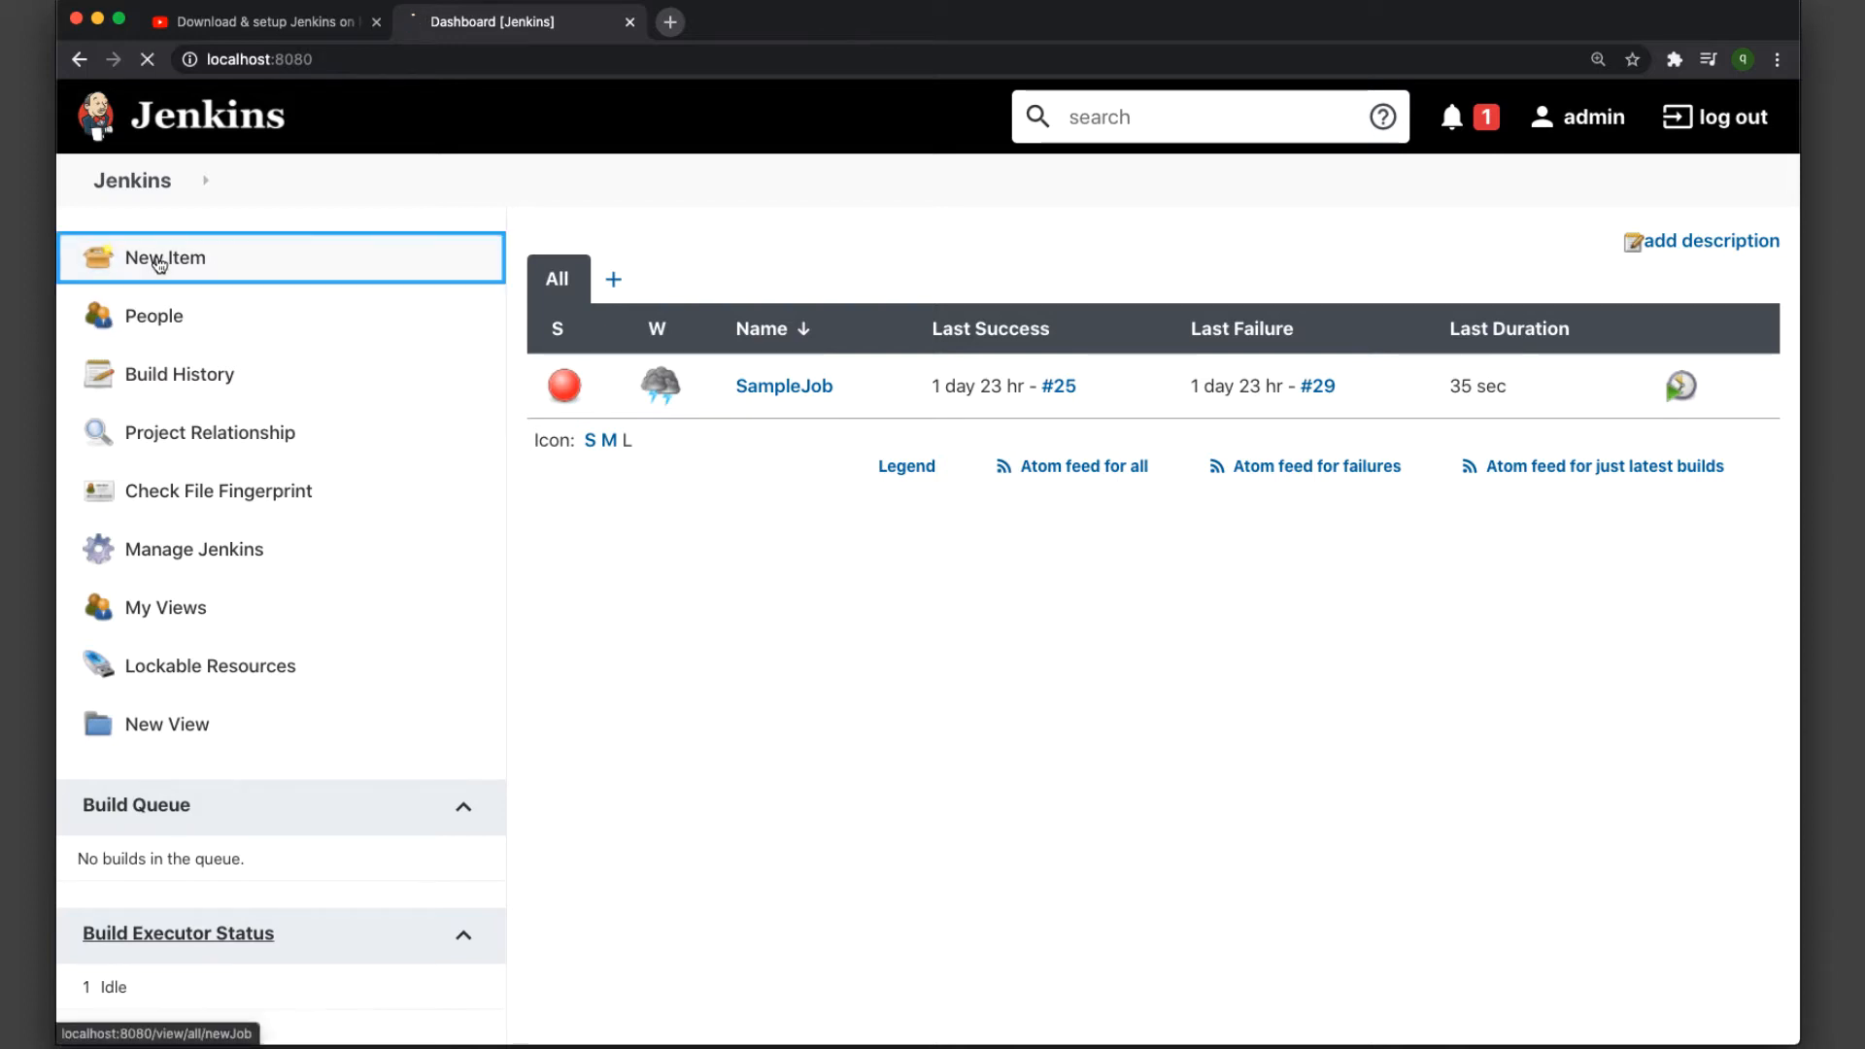
scroll(1232, 603, "down", 6)
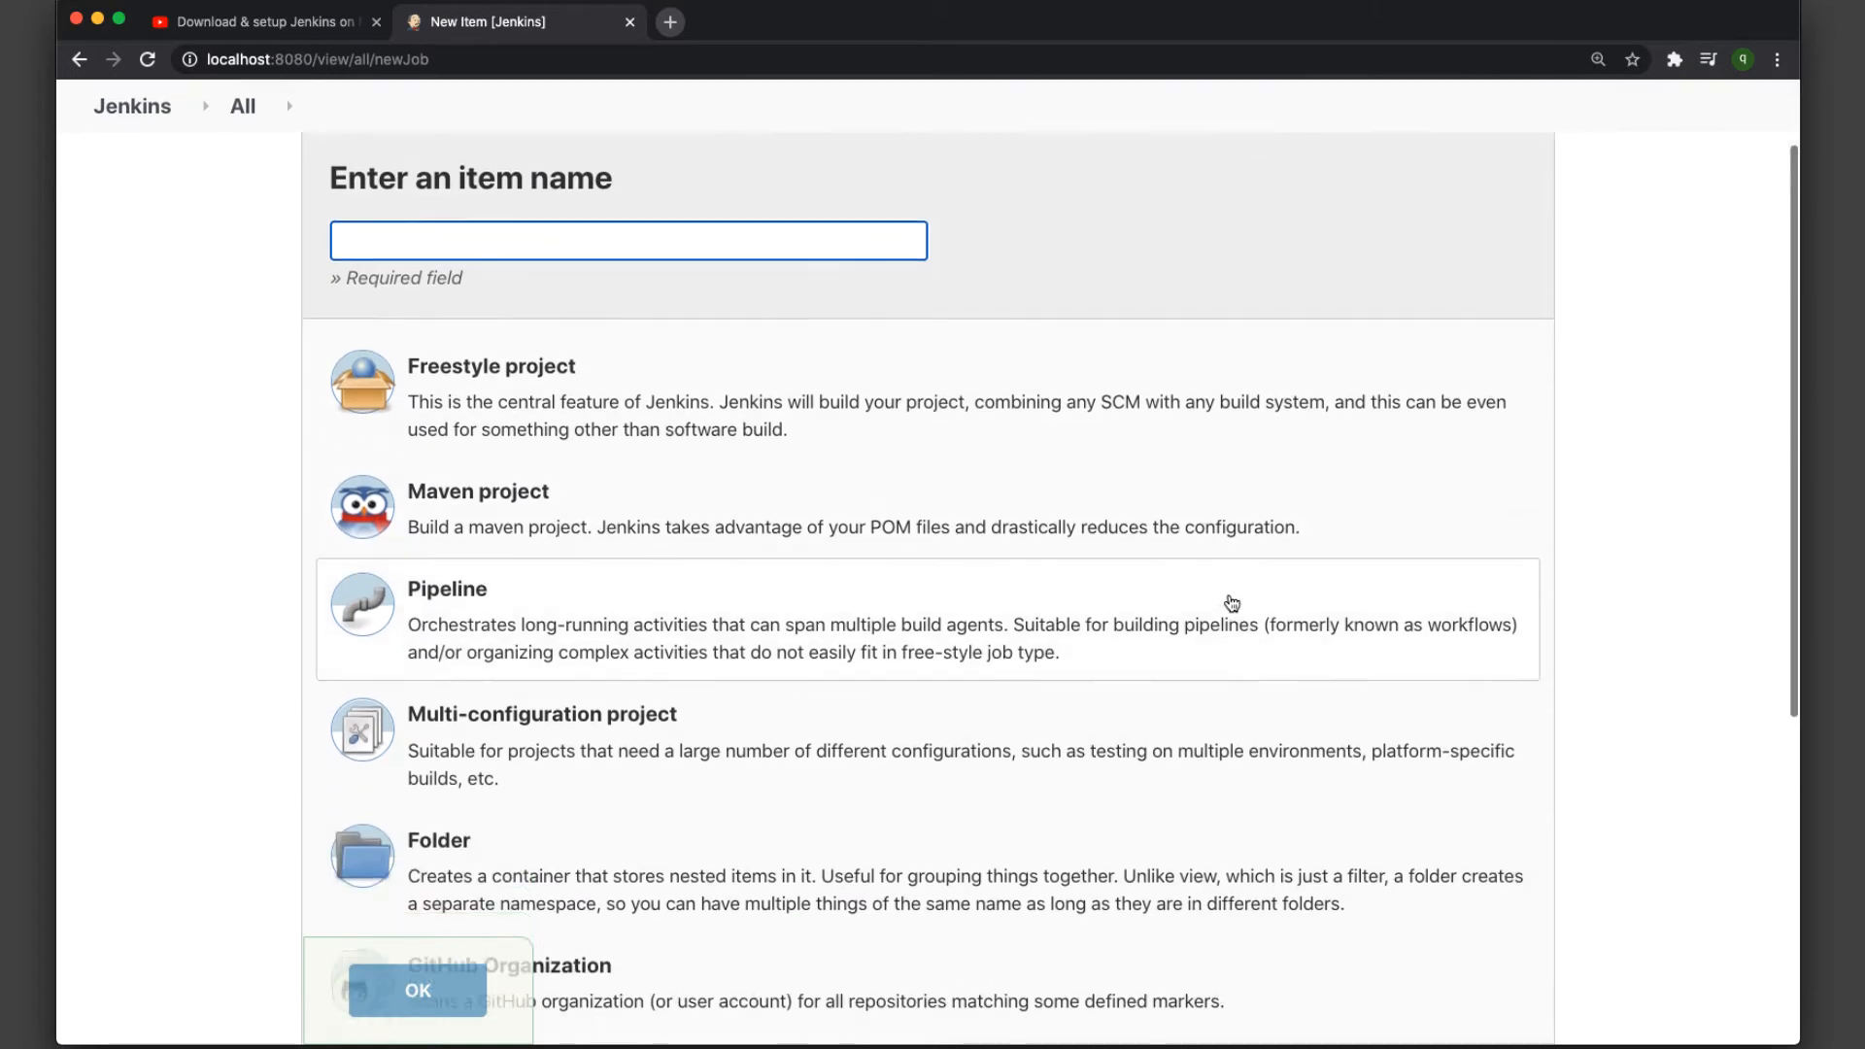
scroll(1232, 603, "up", 6)
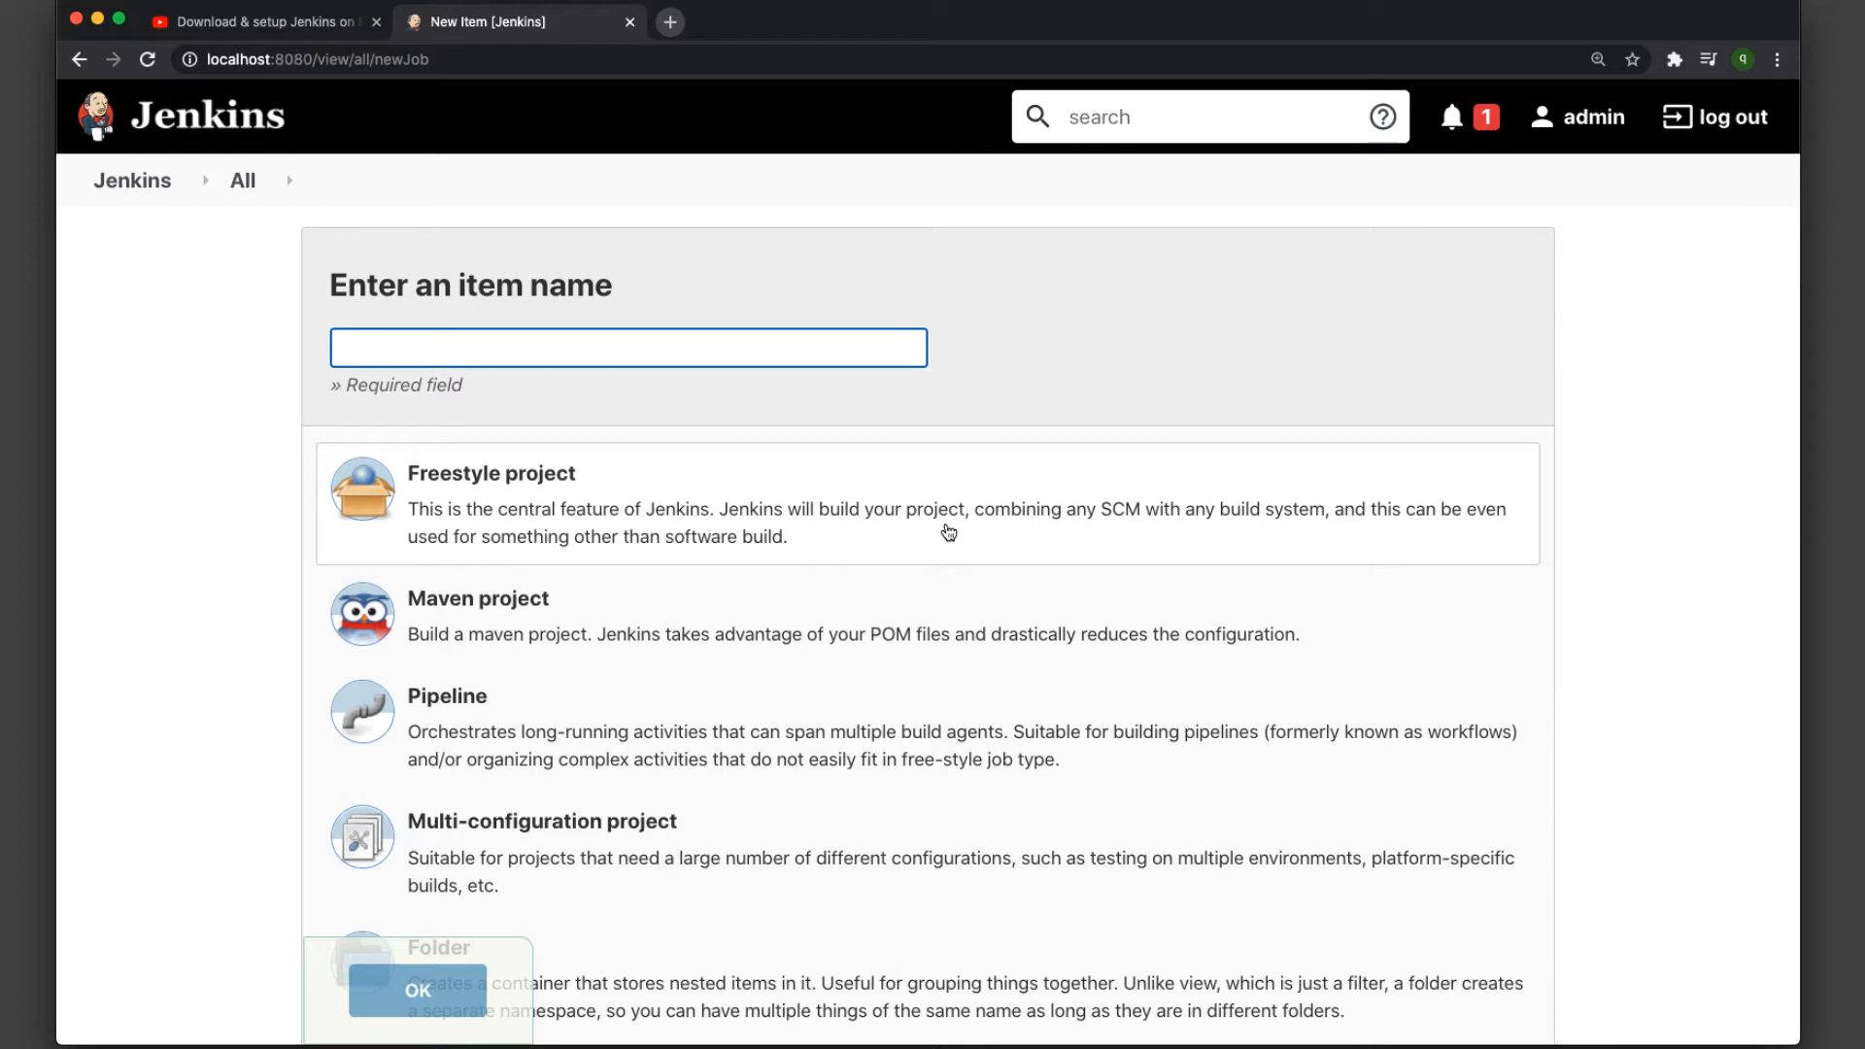
scroll(949, 531, "down", 2)
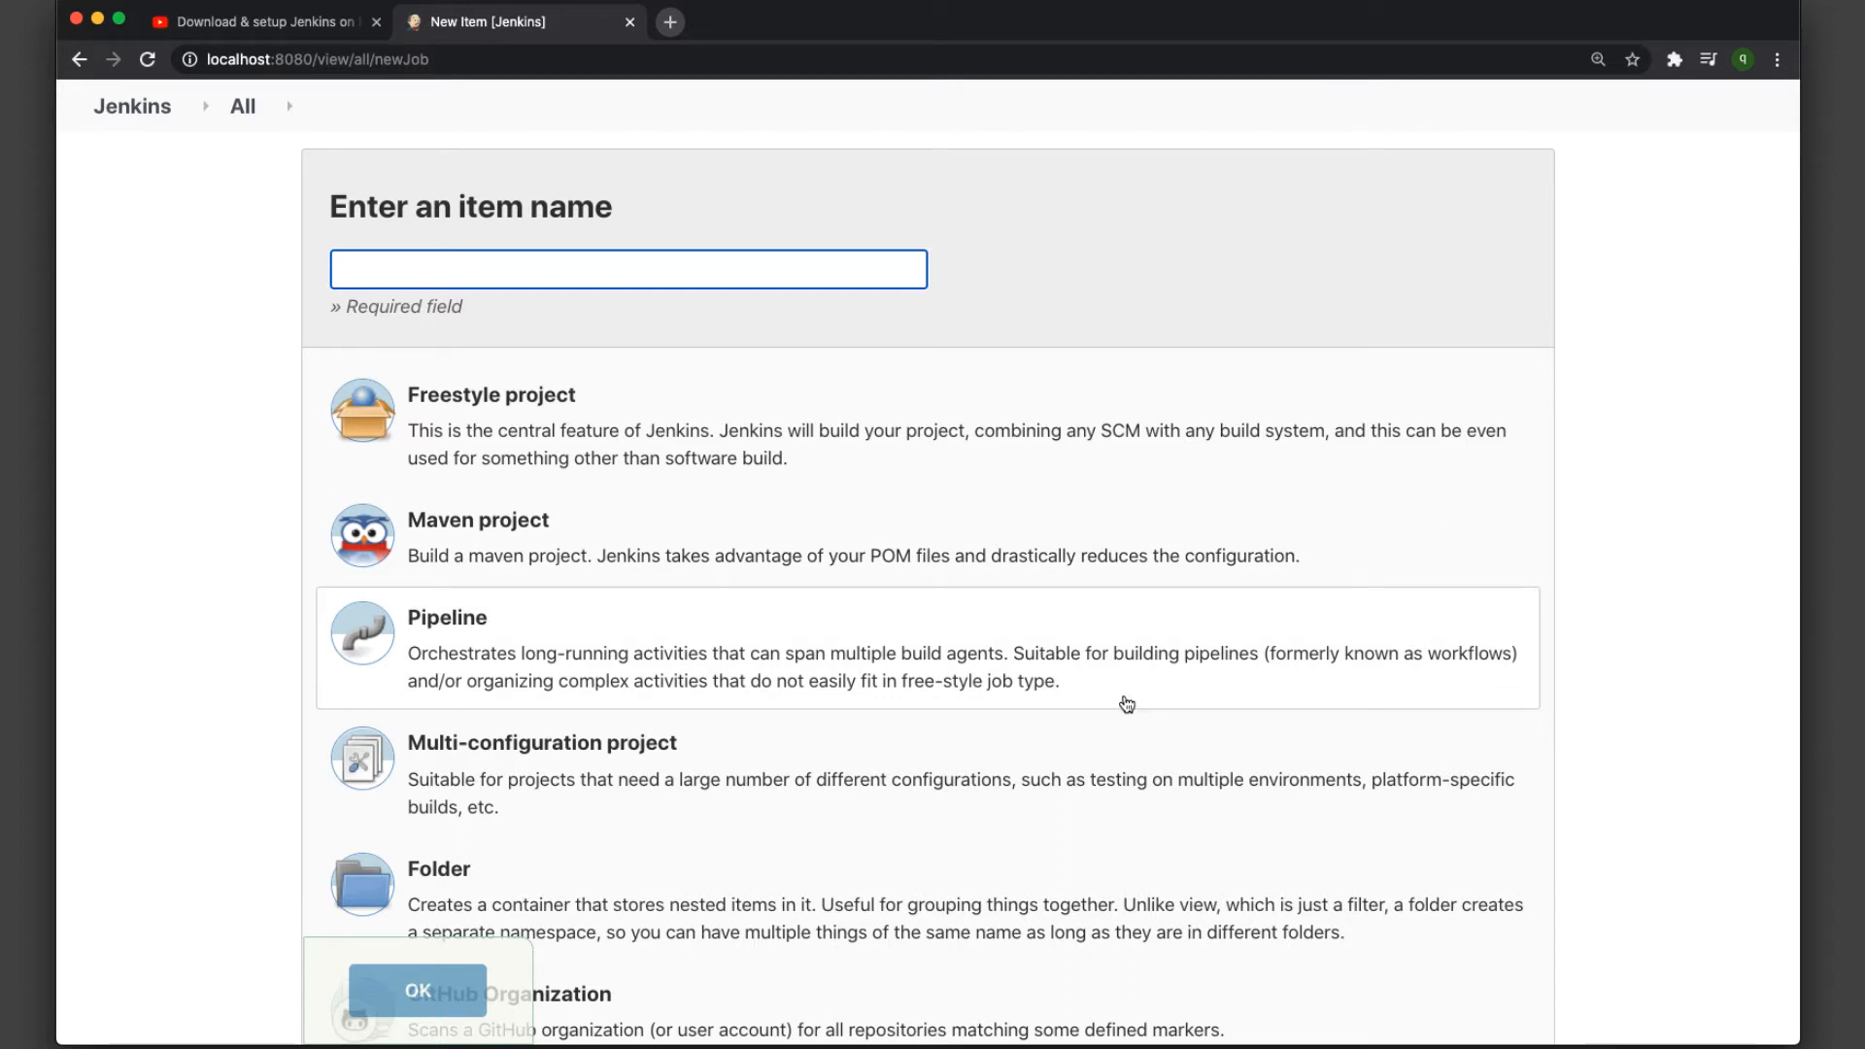
scroll(1126, 704, "down", 3)
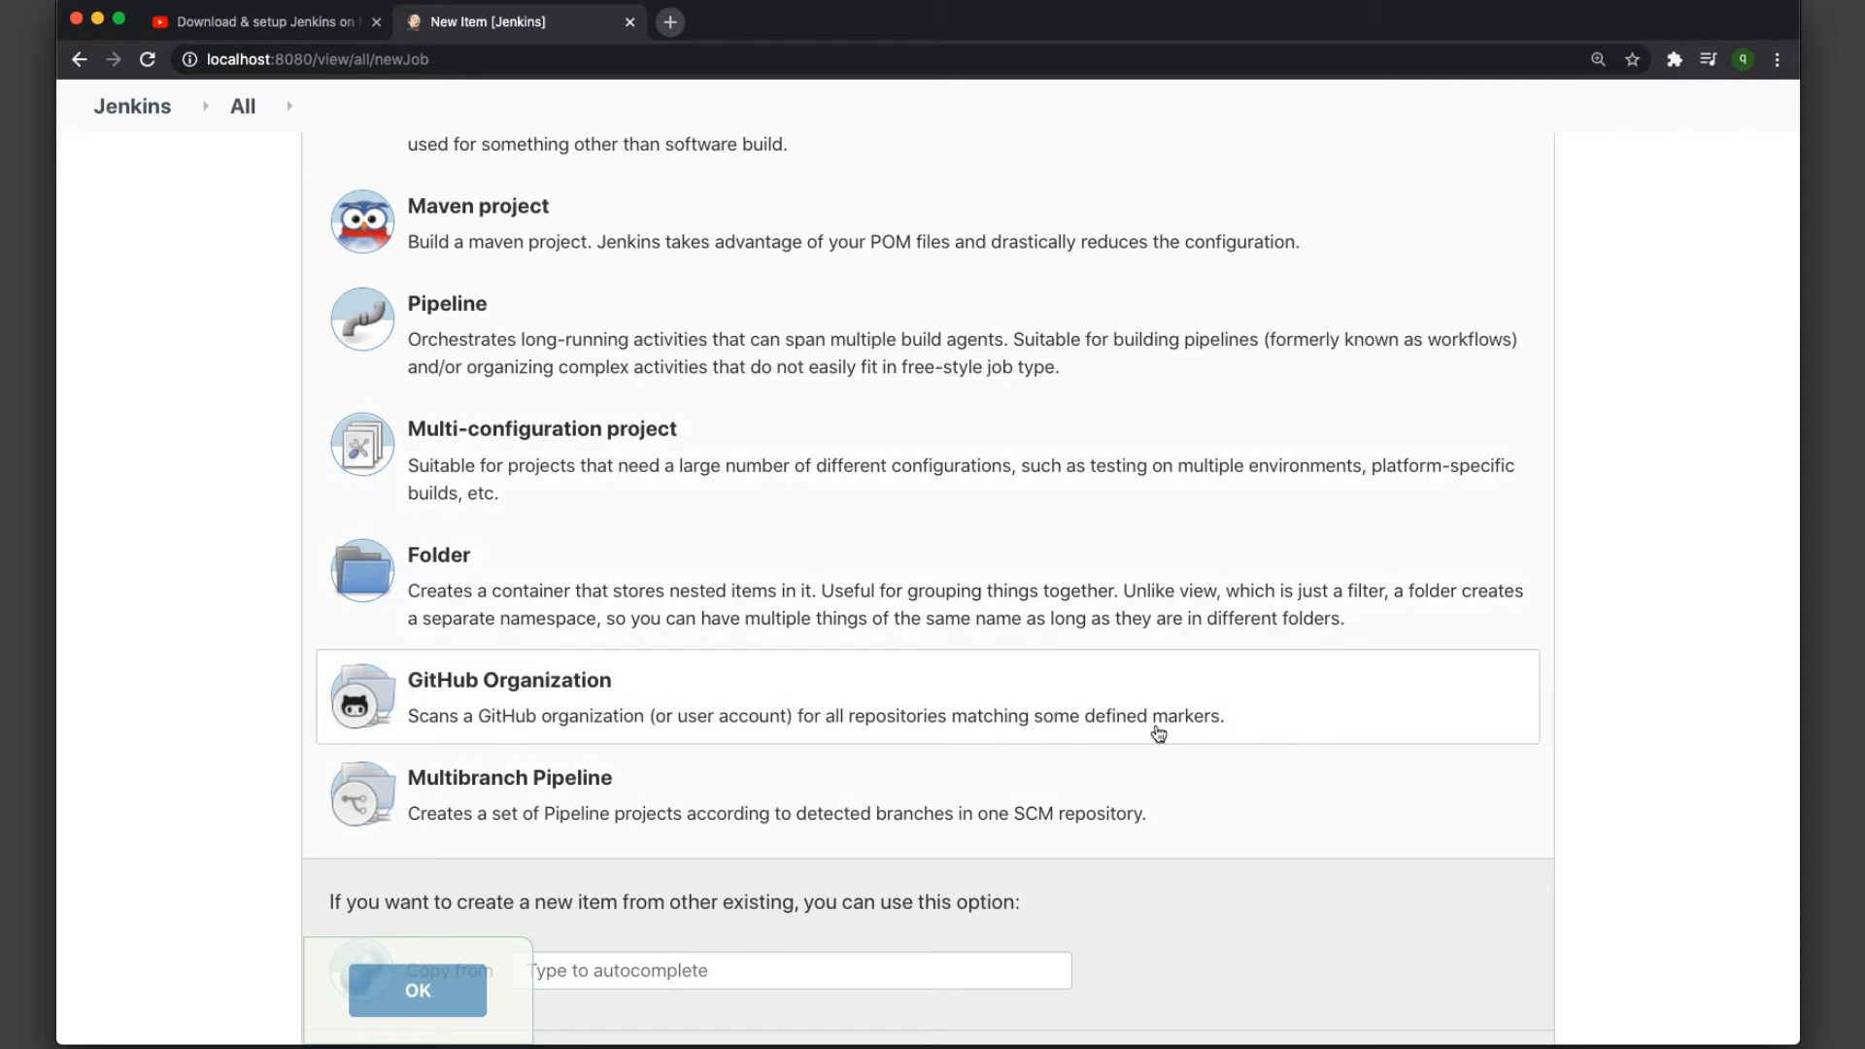
scroll(1156, 739, "up", 4)
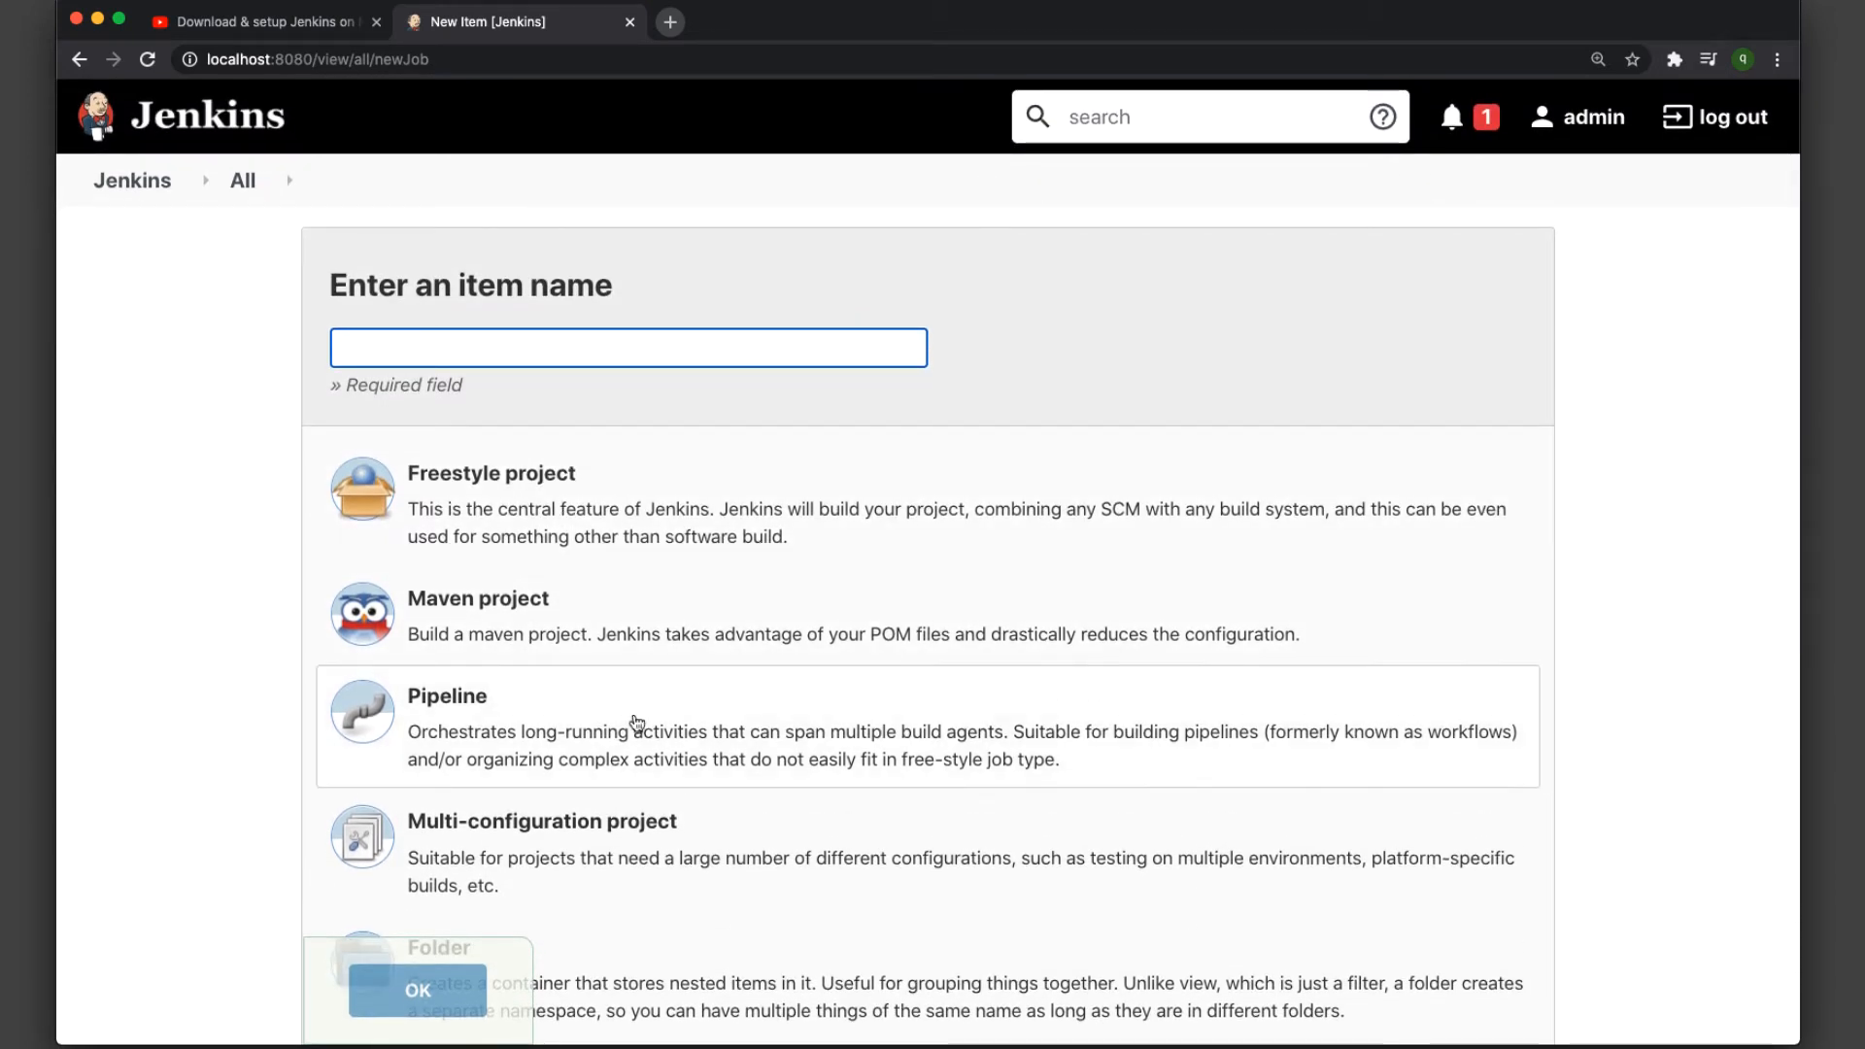
- Name the new item SampleFreeStyle and create it as a Freestyle project
left_click(1002, 365)
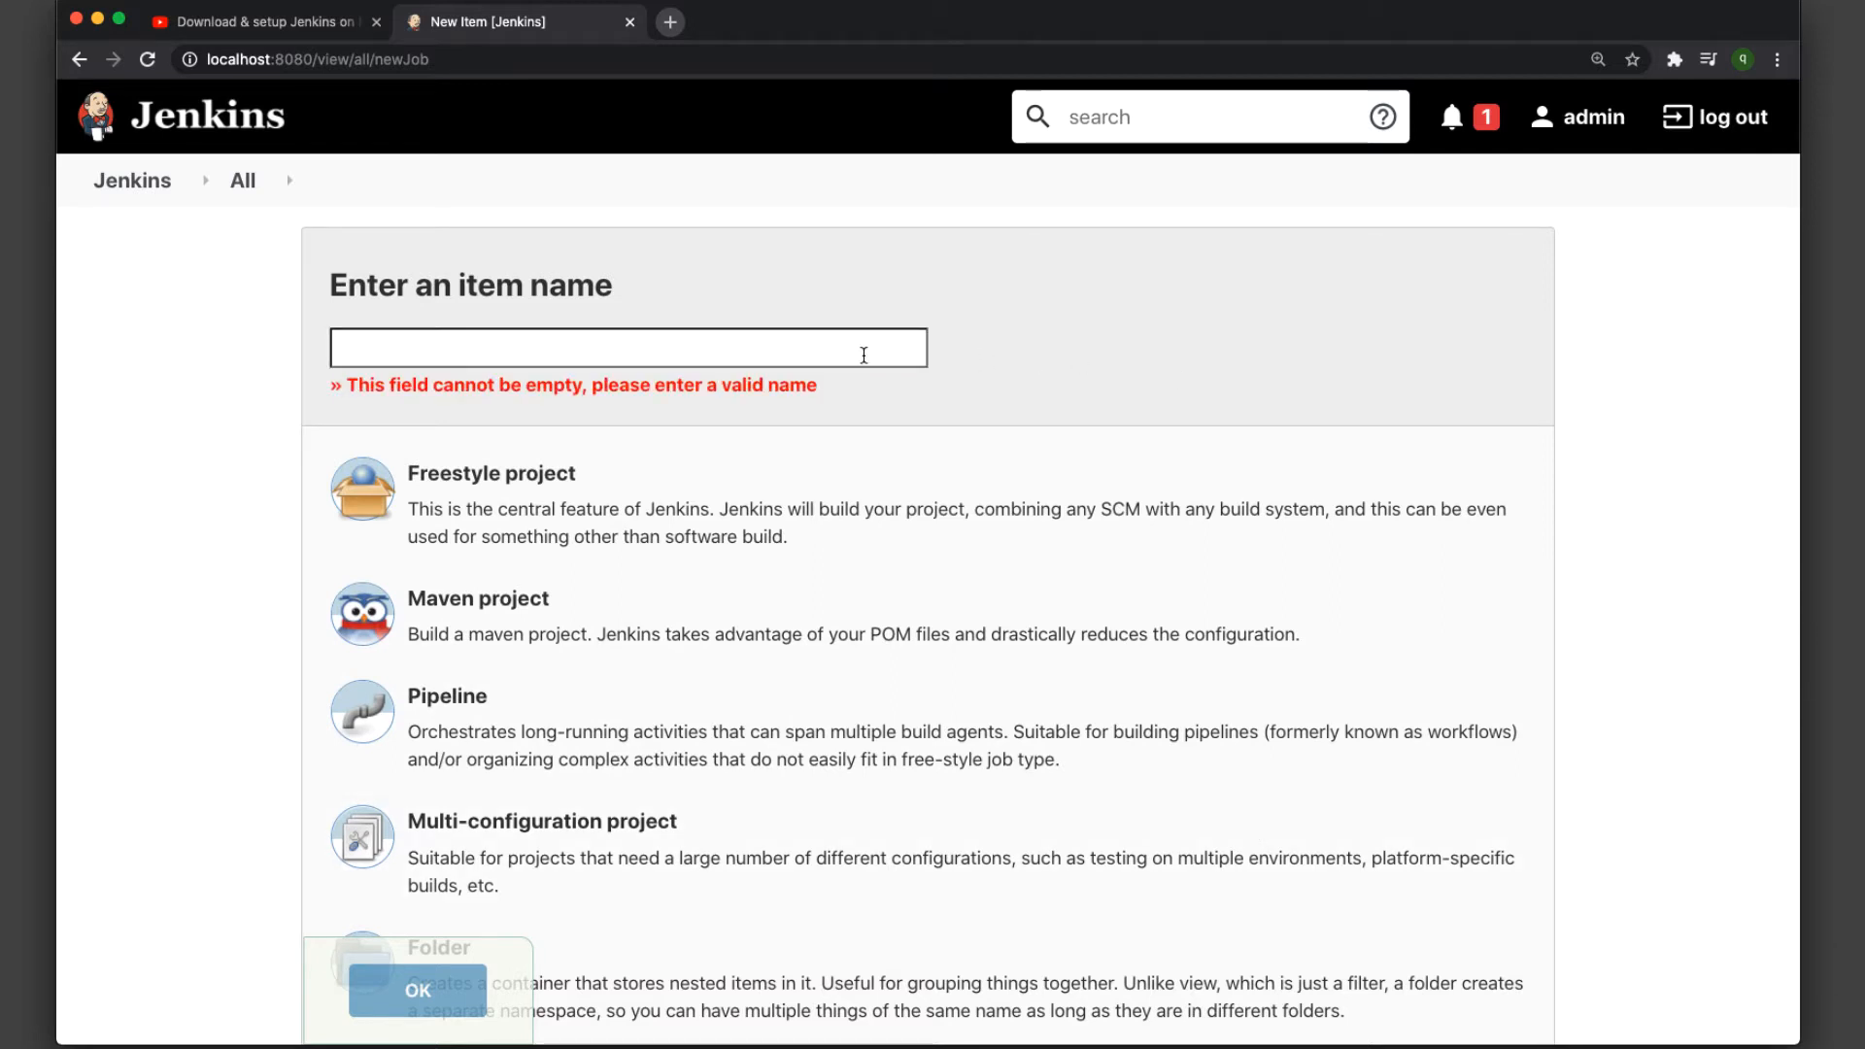
left_click(863, 349)
type("Sample")
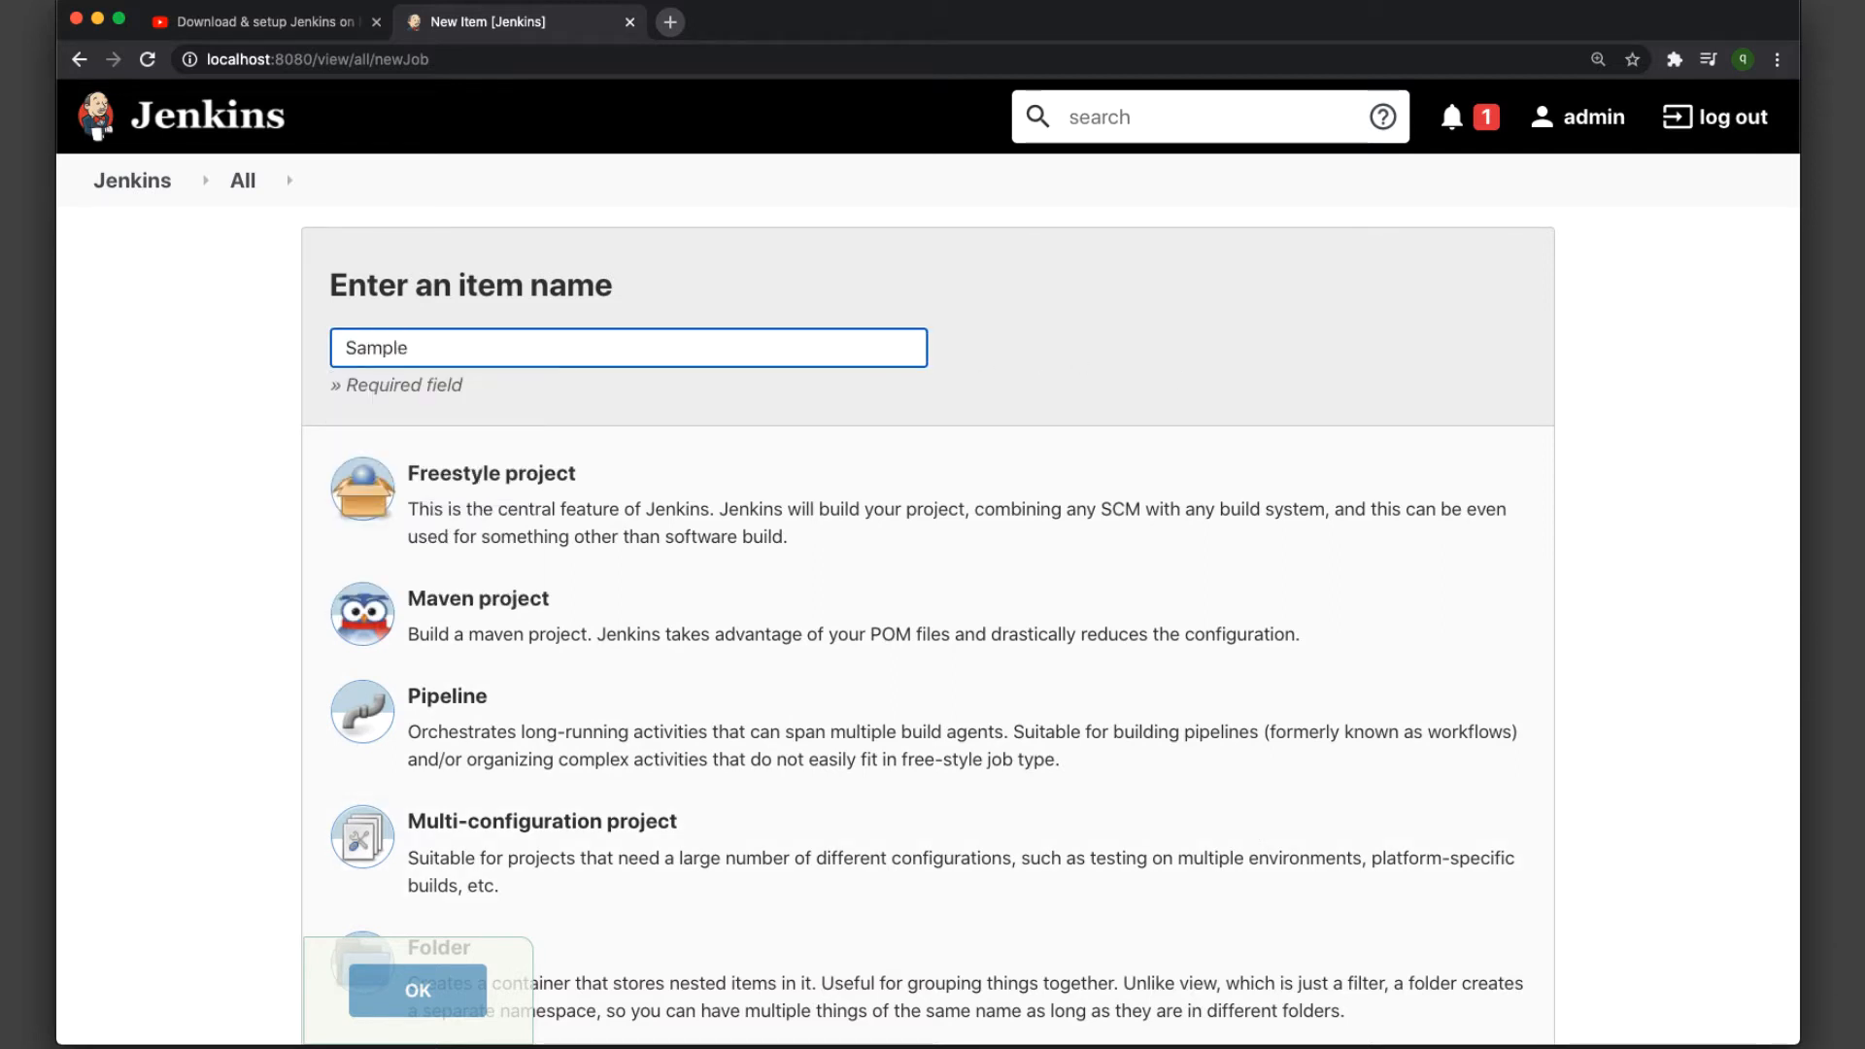
type("FreeSty")
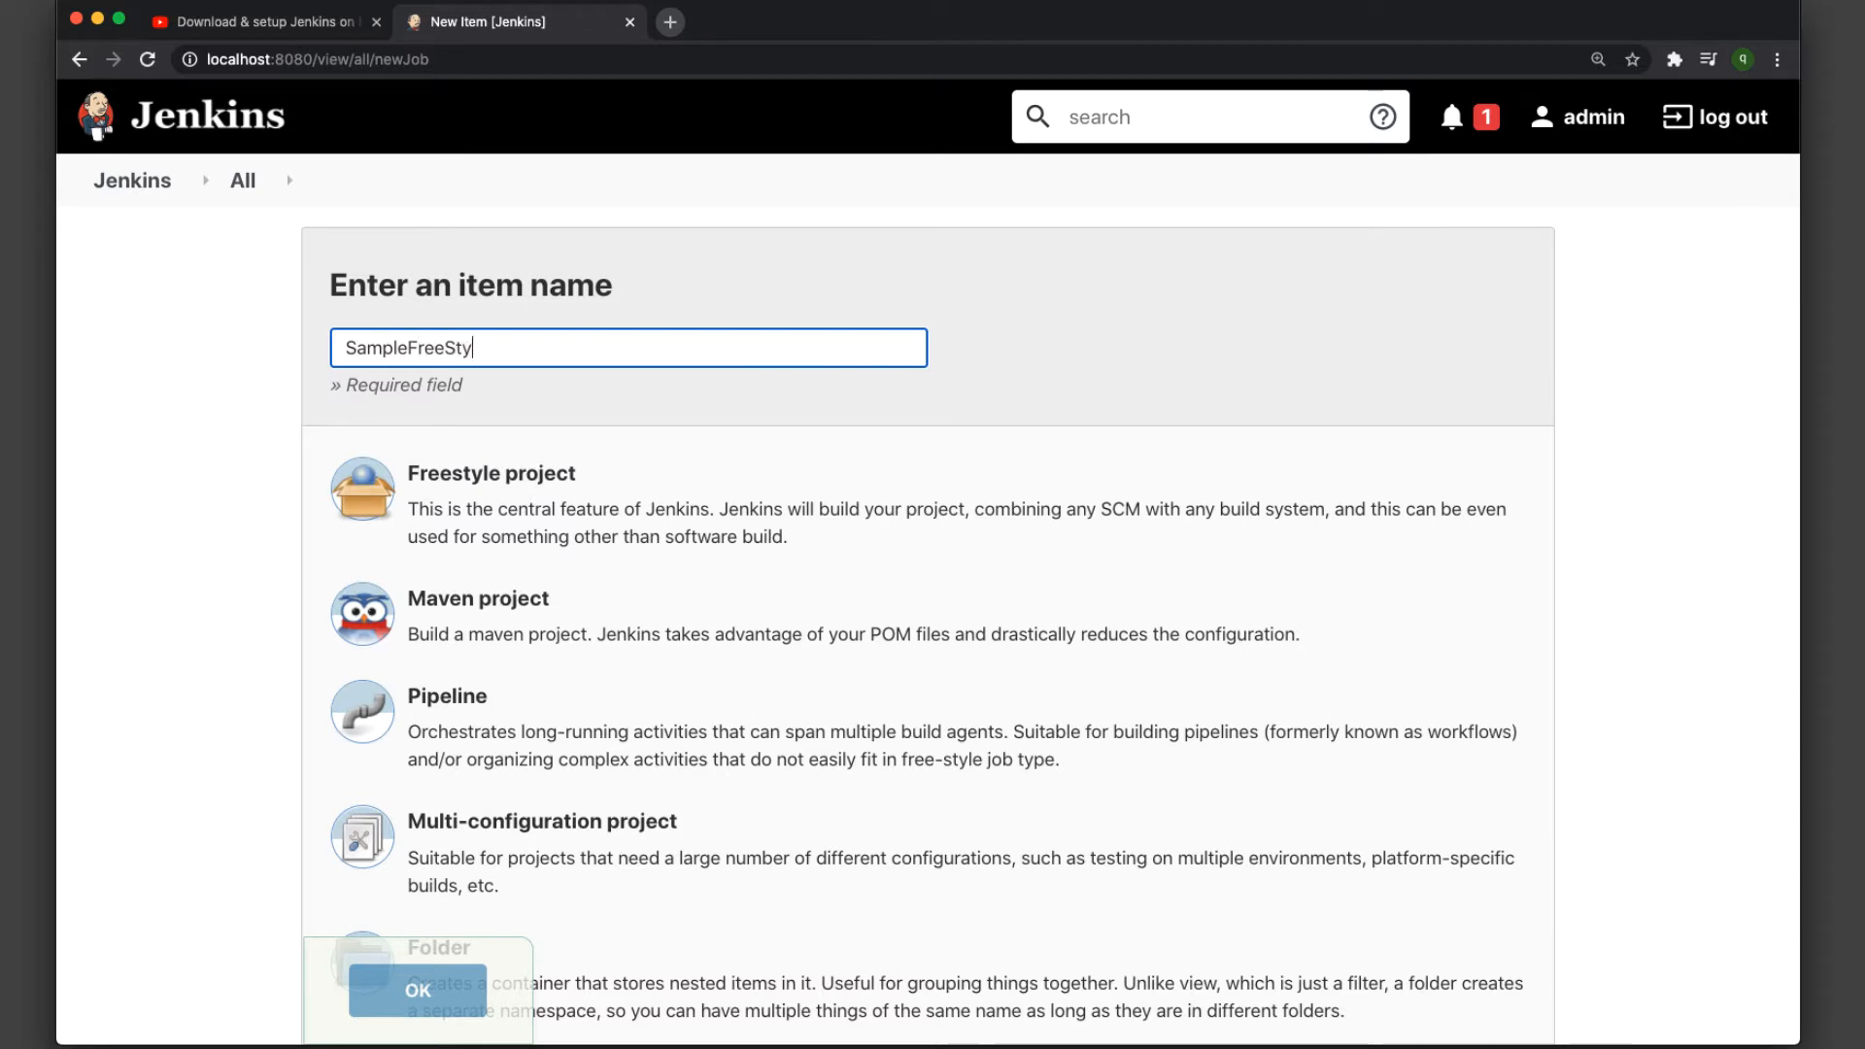
type("le")
scroll(222, 492, "down", 4)
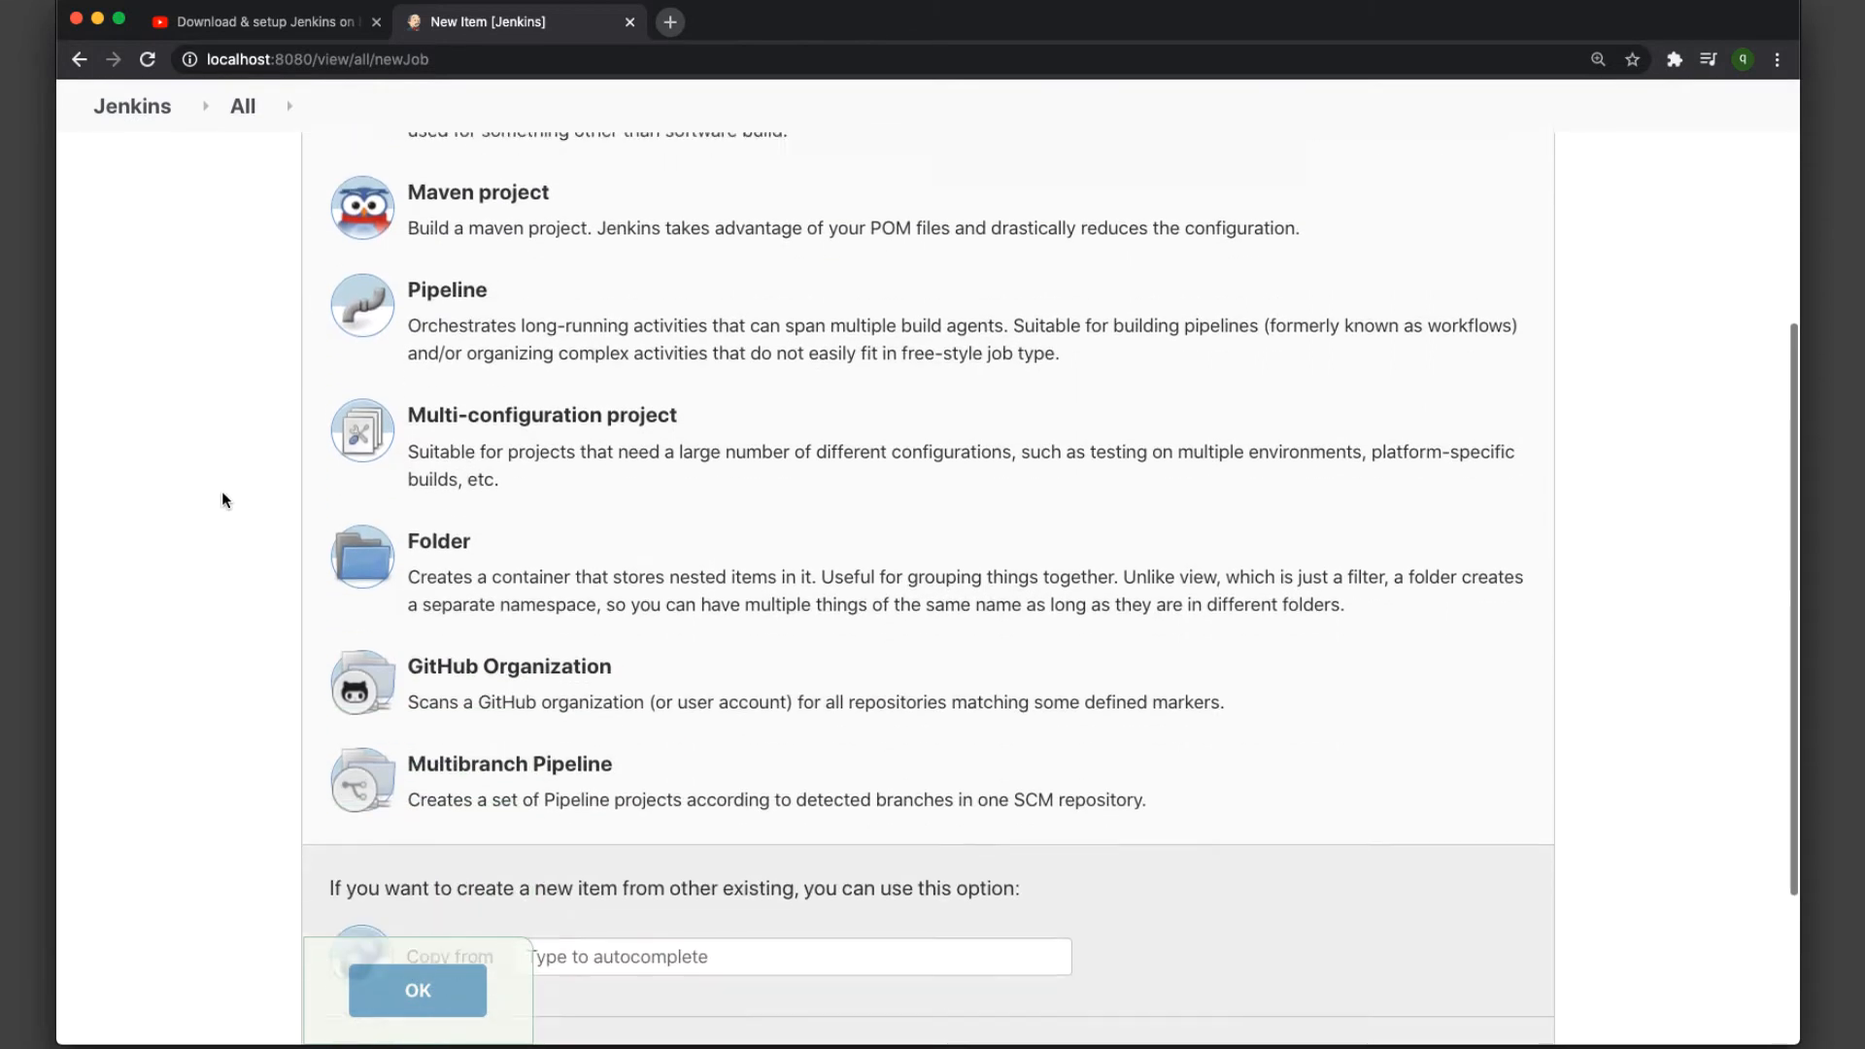
scroll(222, 493, "down", 2)
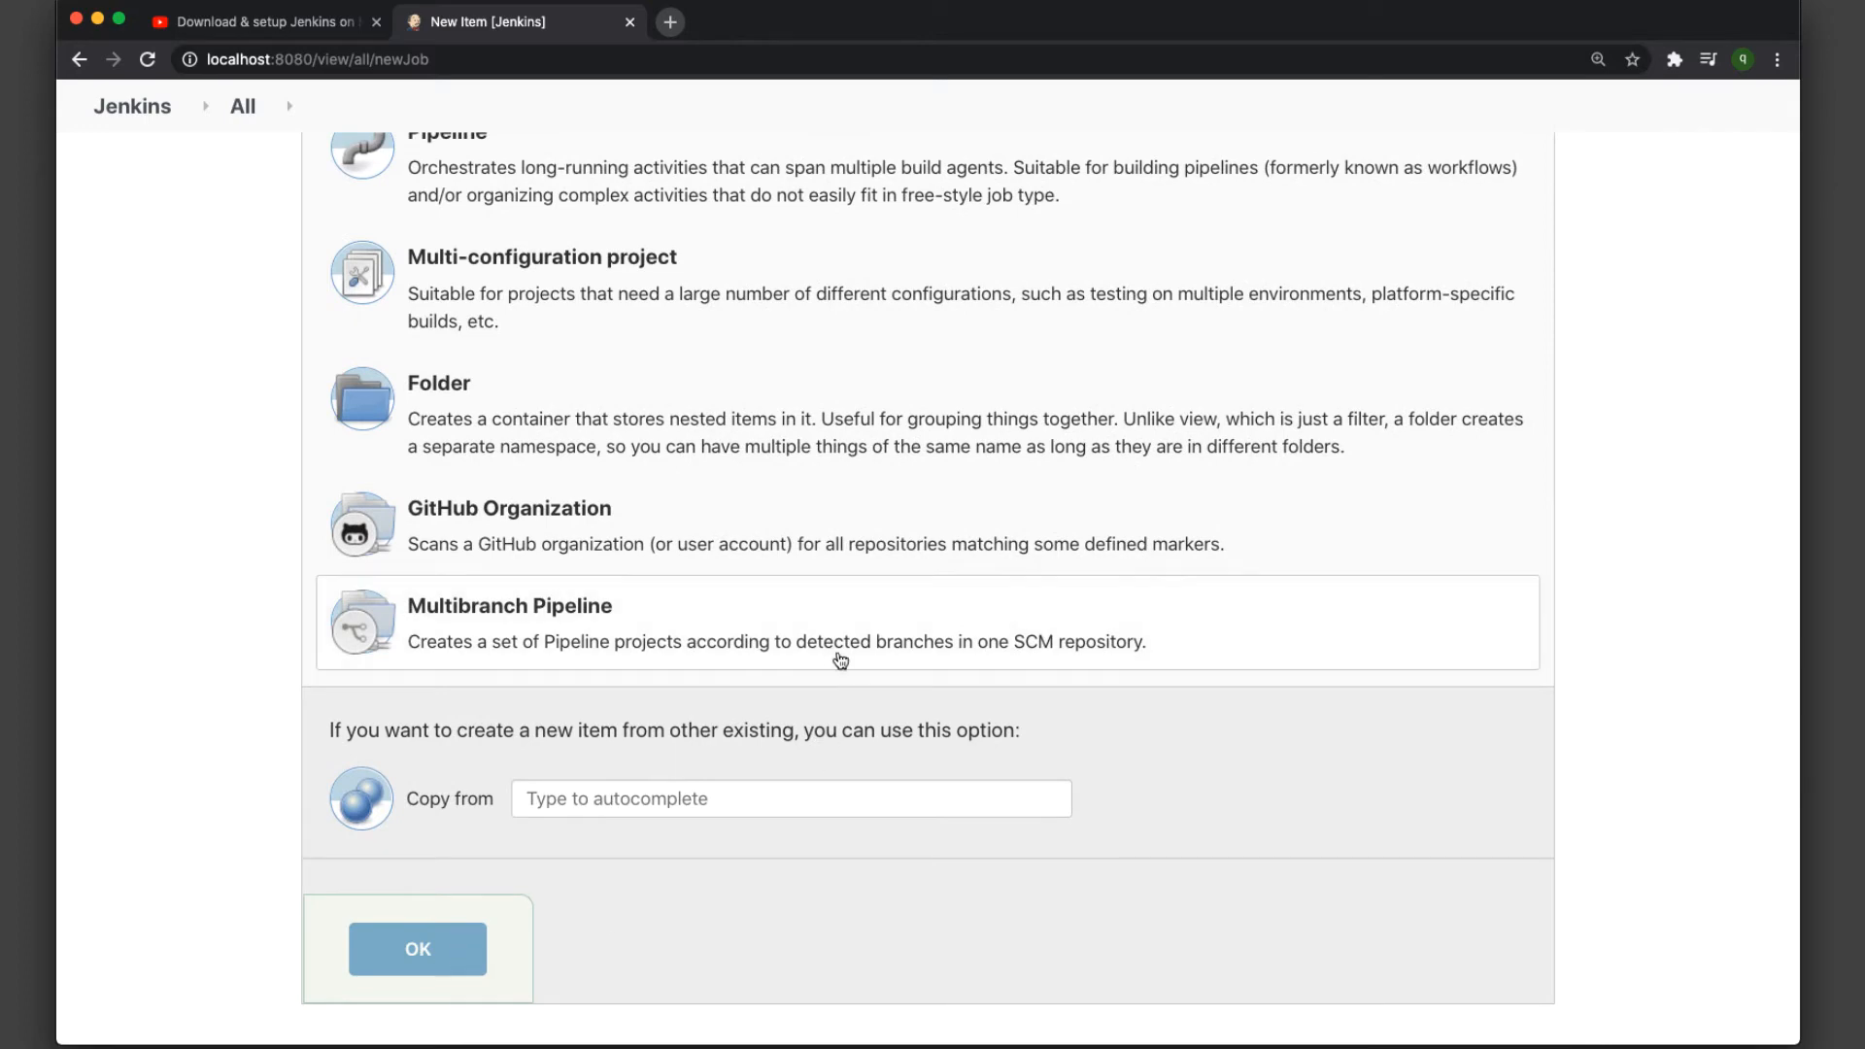
scroll(840, 661, "up", 6)
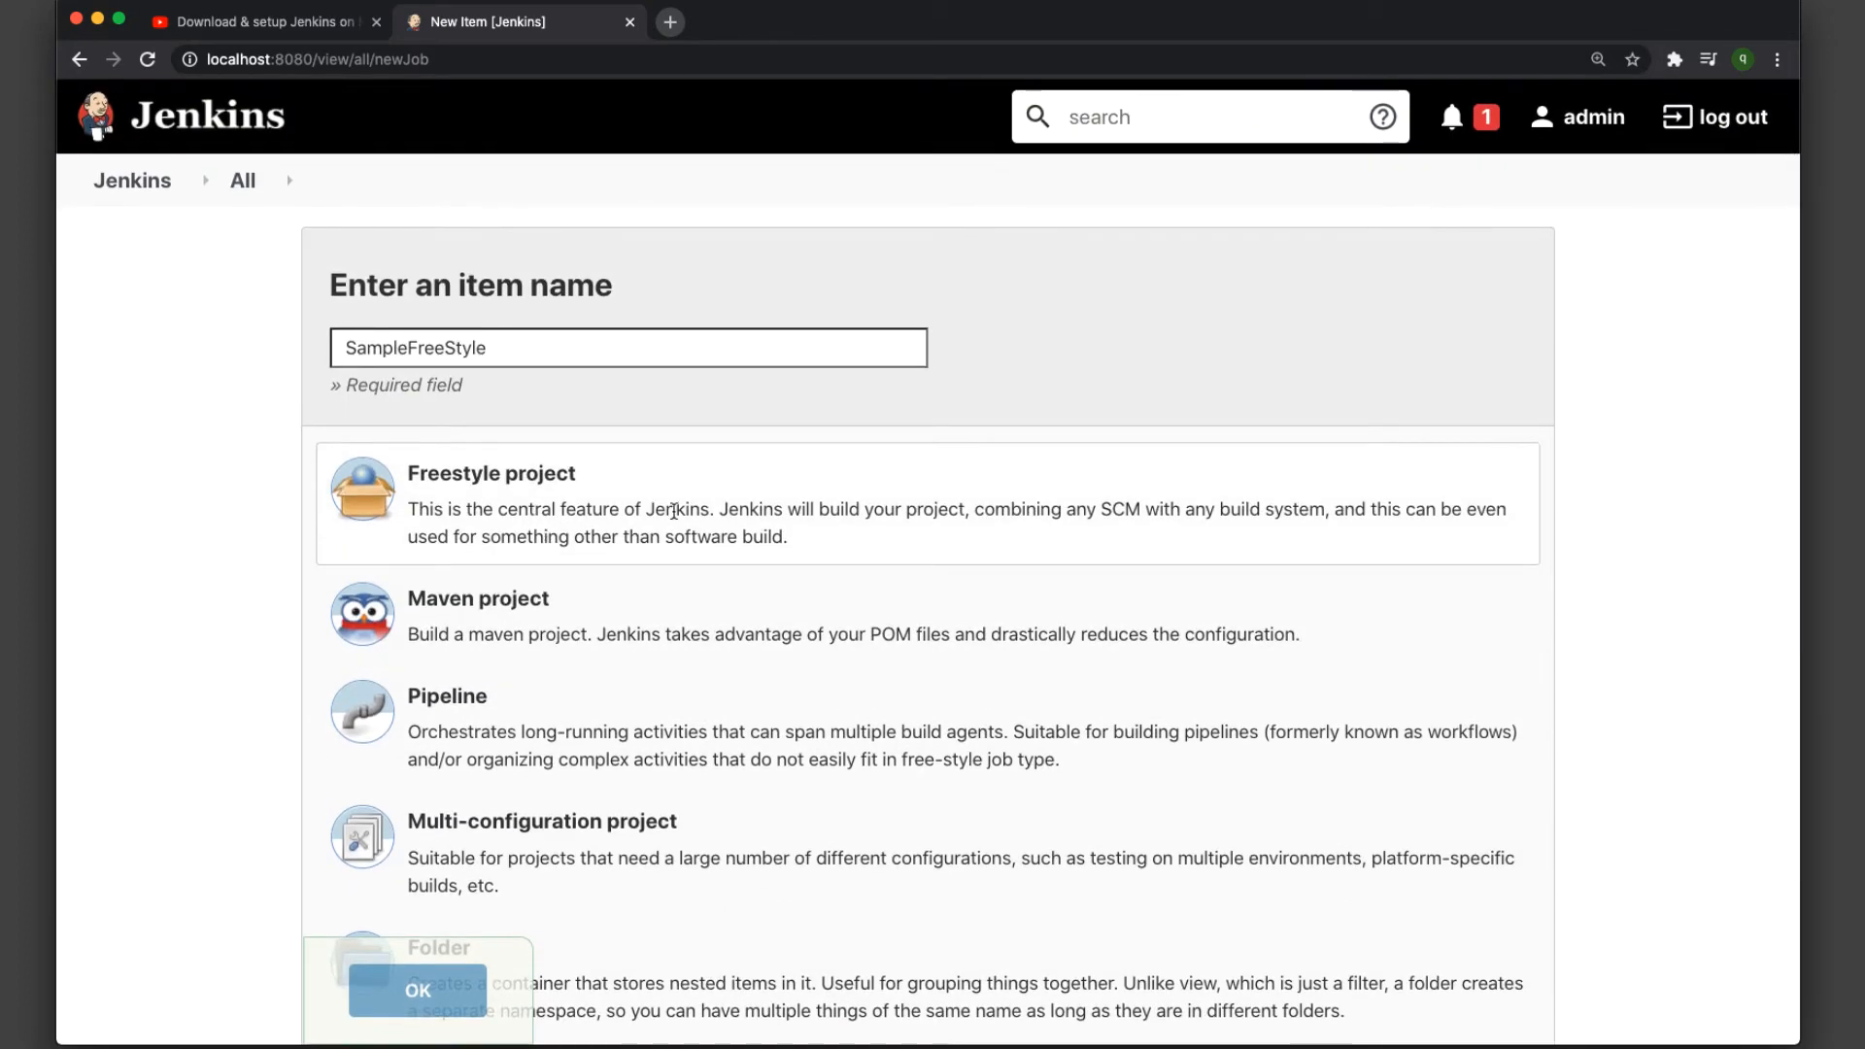
left_click(674, 511)
left_click(440, 1011)
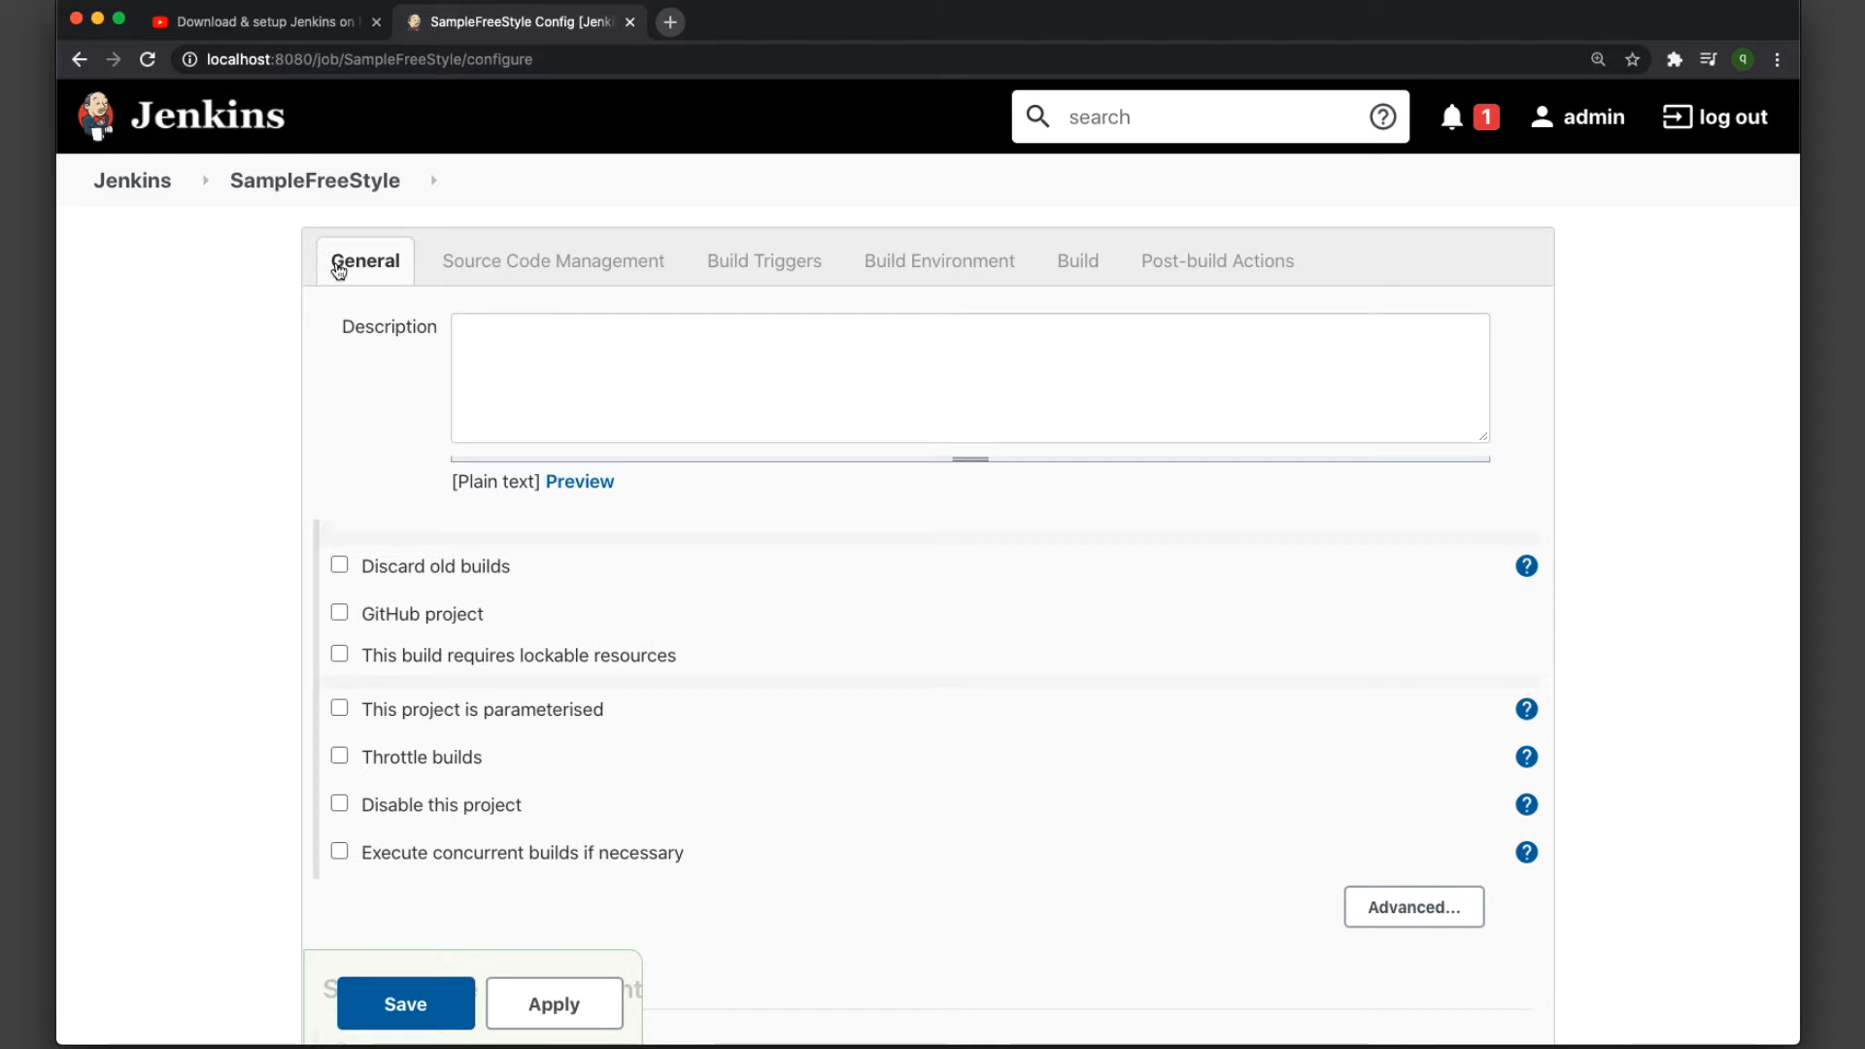
- Look over the General and Source Code Management sections of the SampleFreeStyle configuration
left_click(701, 398)
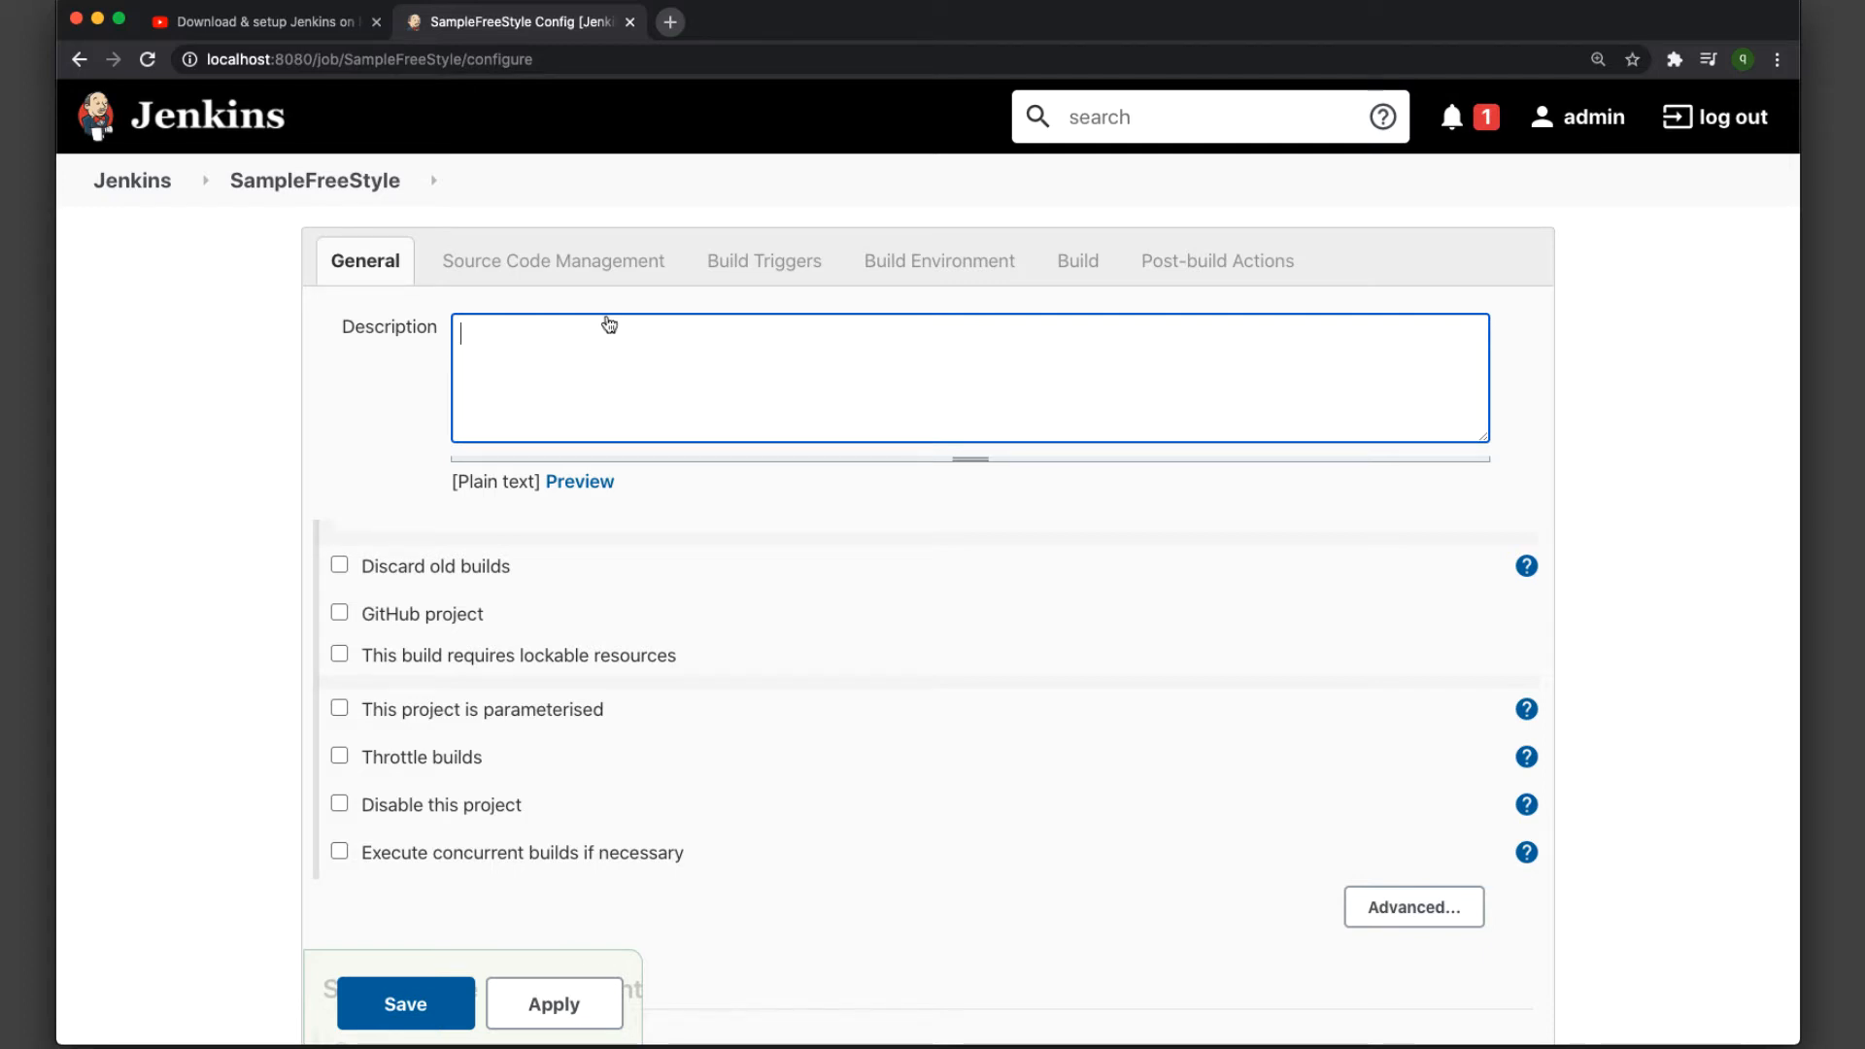
left_click(540, 268)
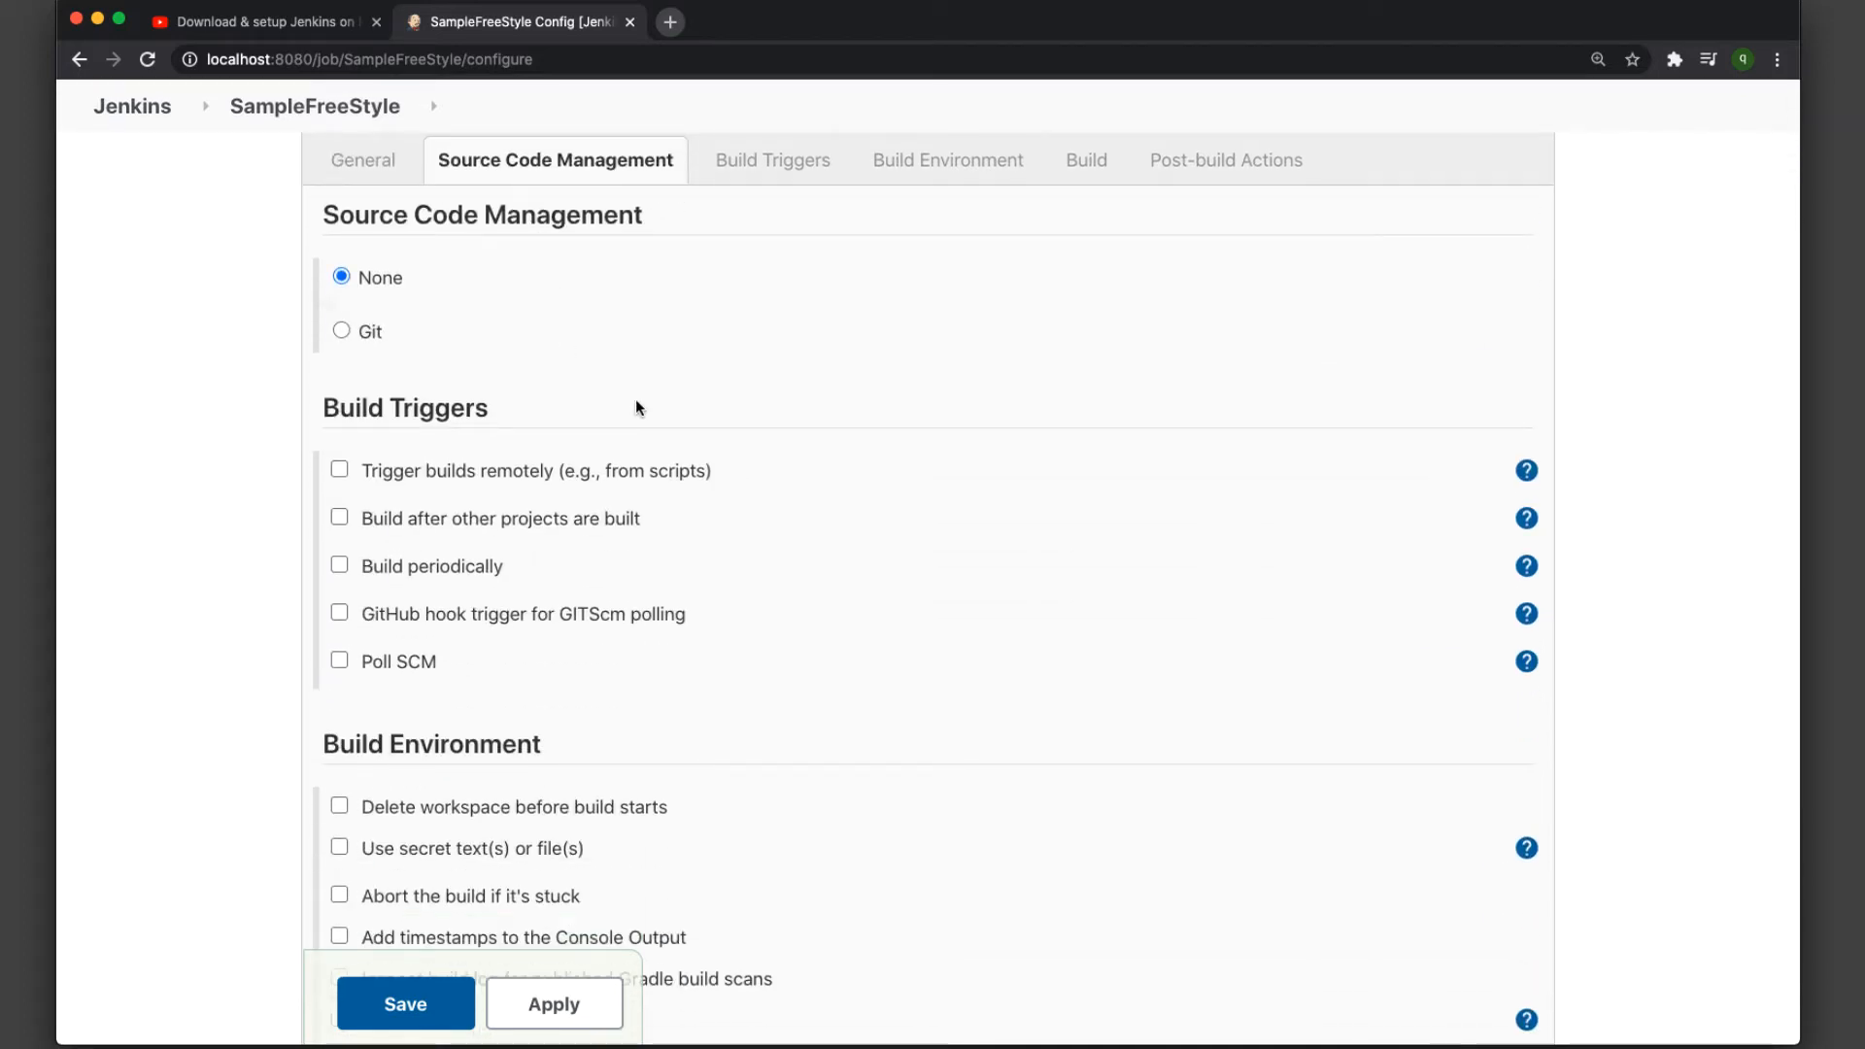
scroll(637, 408, "up", 3)
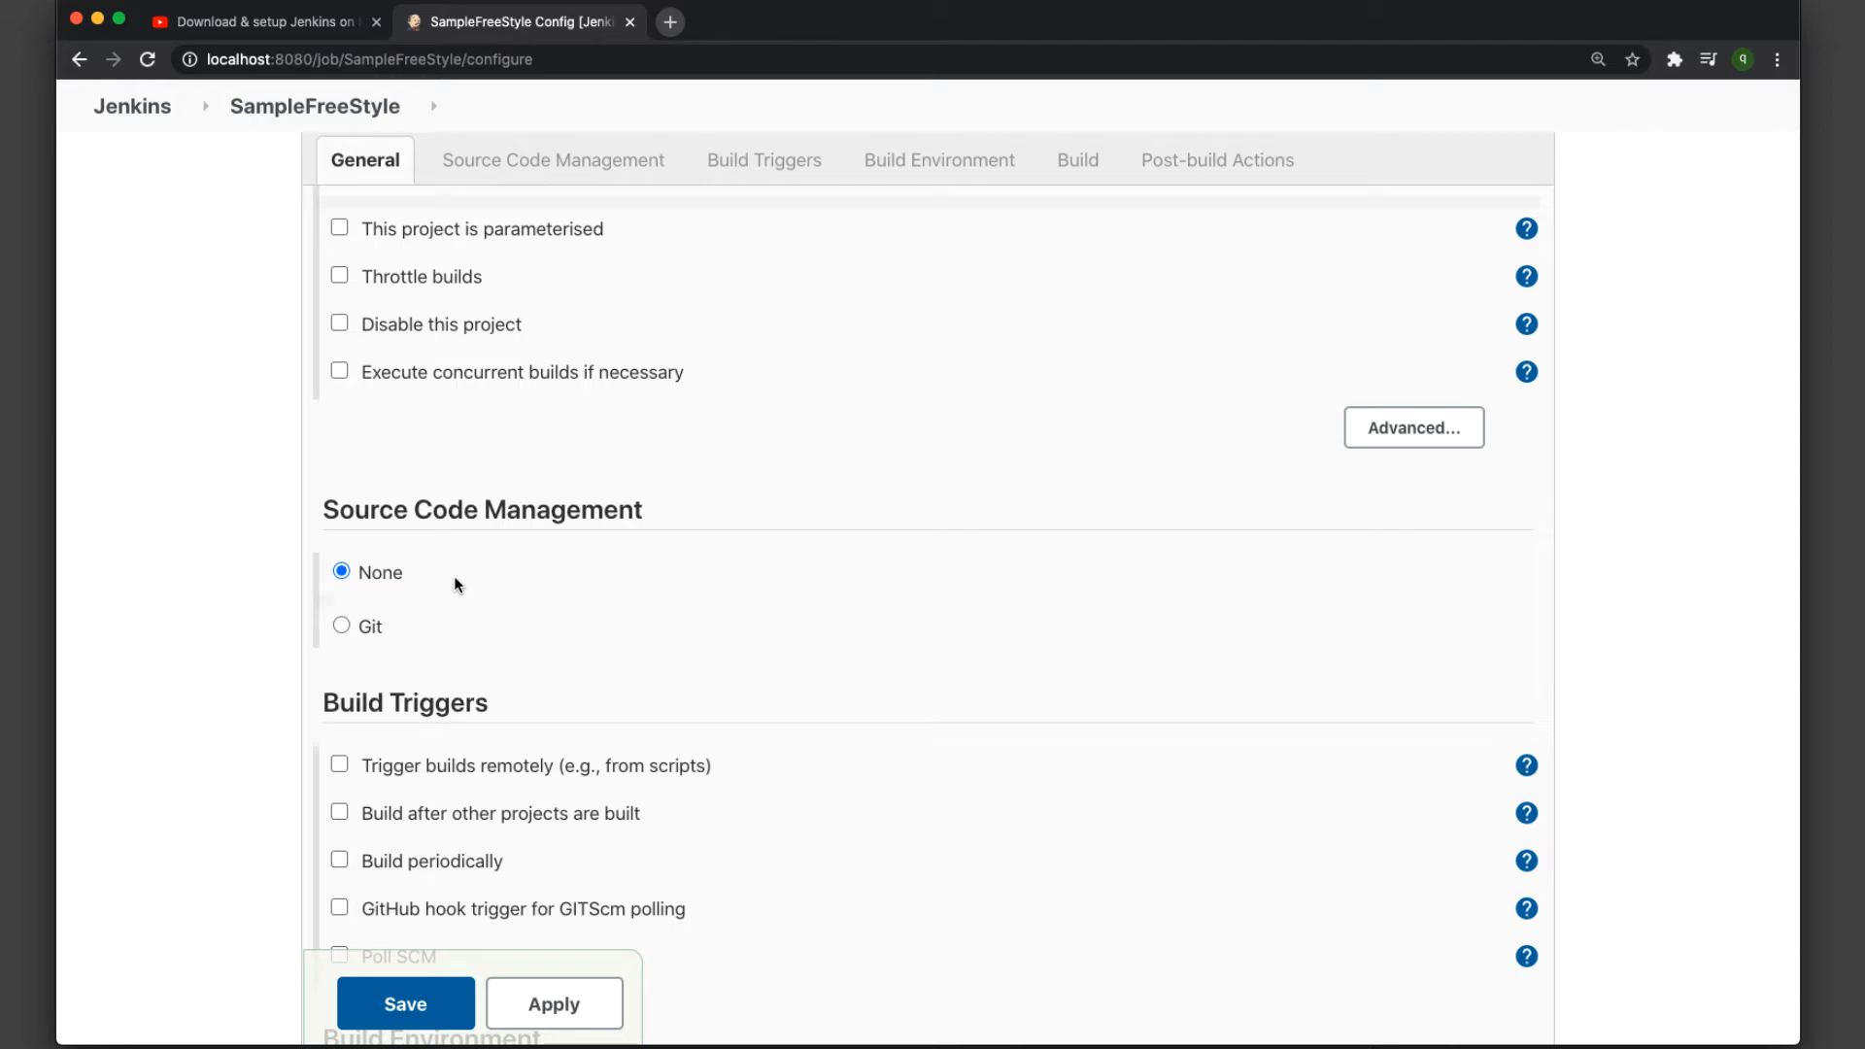
triple_click(486, 512)
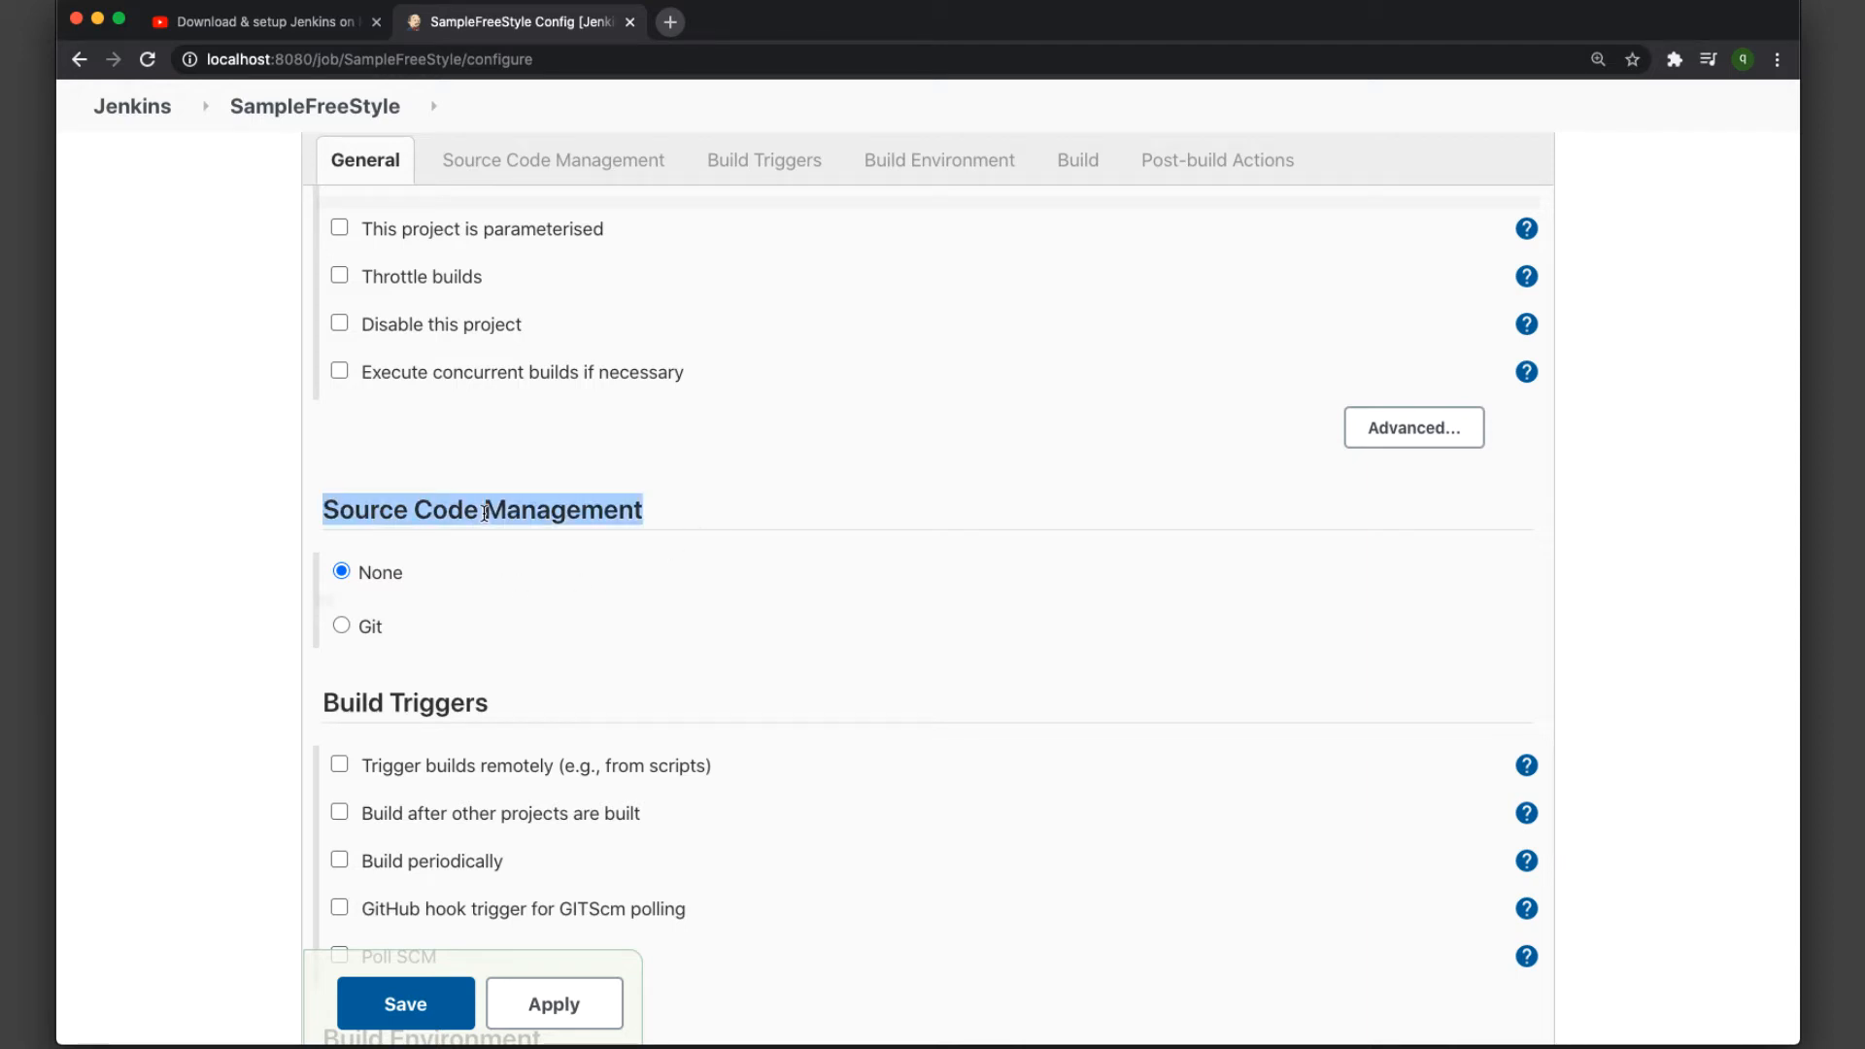
left_click(382, 575)
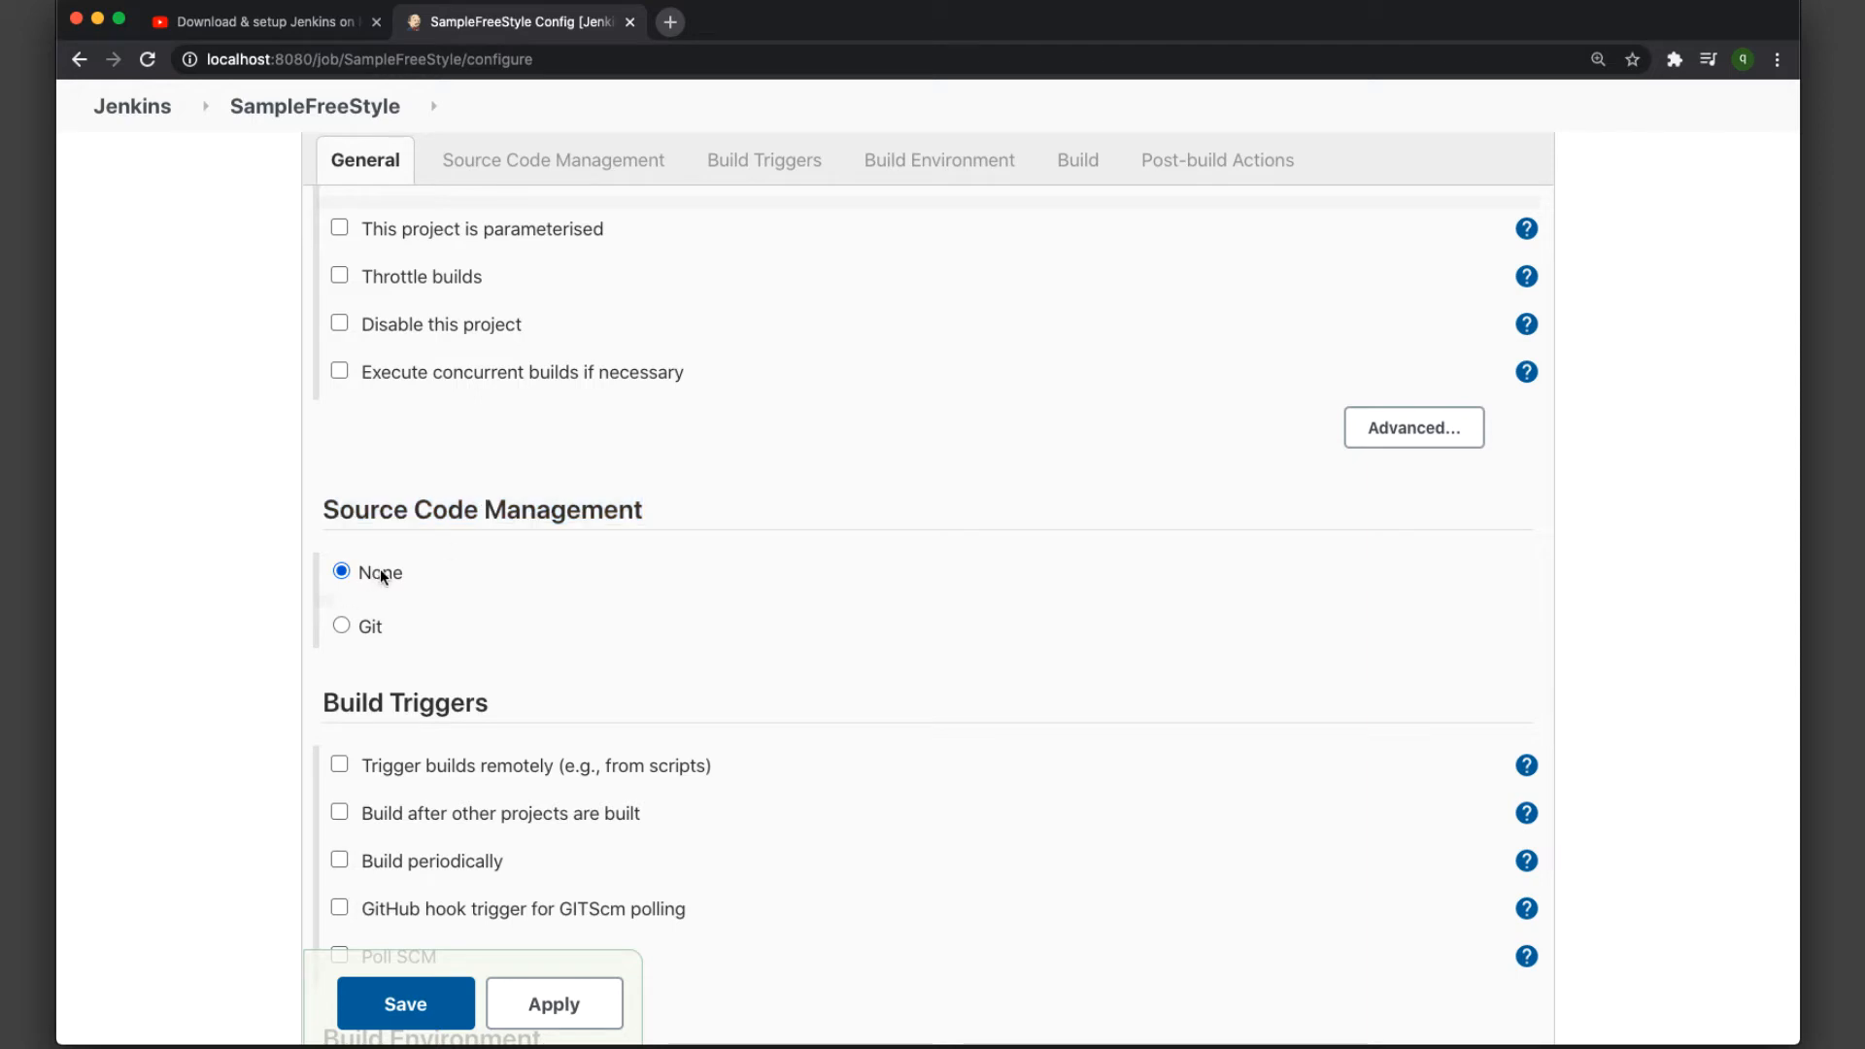
- Choose Git under Source Code Management, look at its repository and branch settings, and switch back to None
left_click(358, 628)
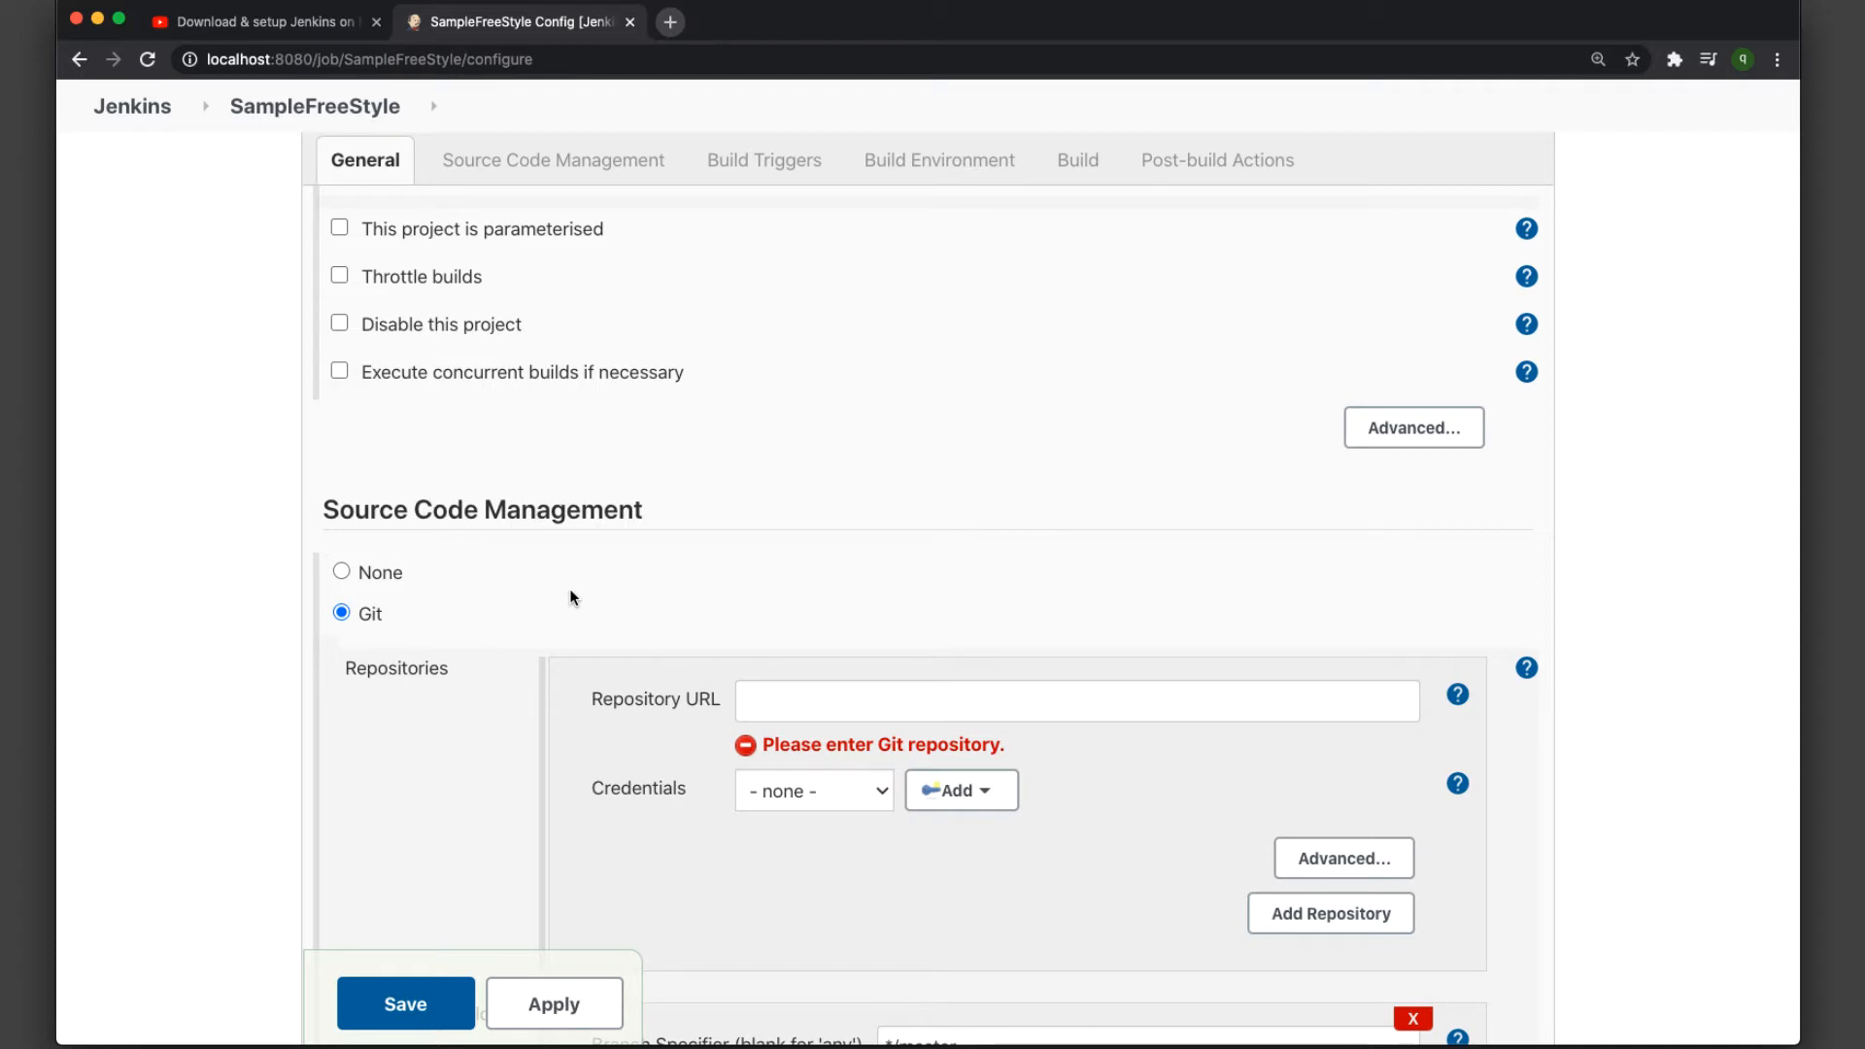
left_click(816, 691)
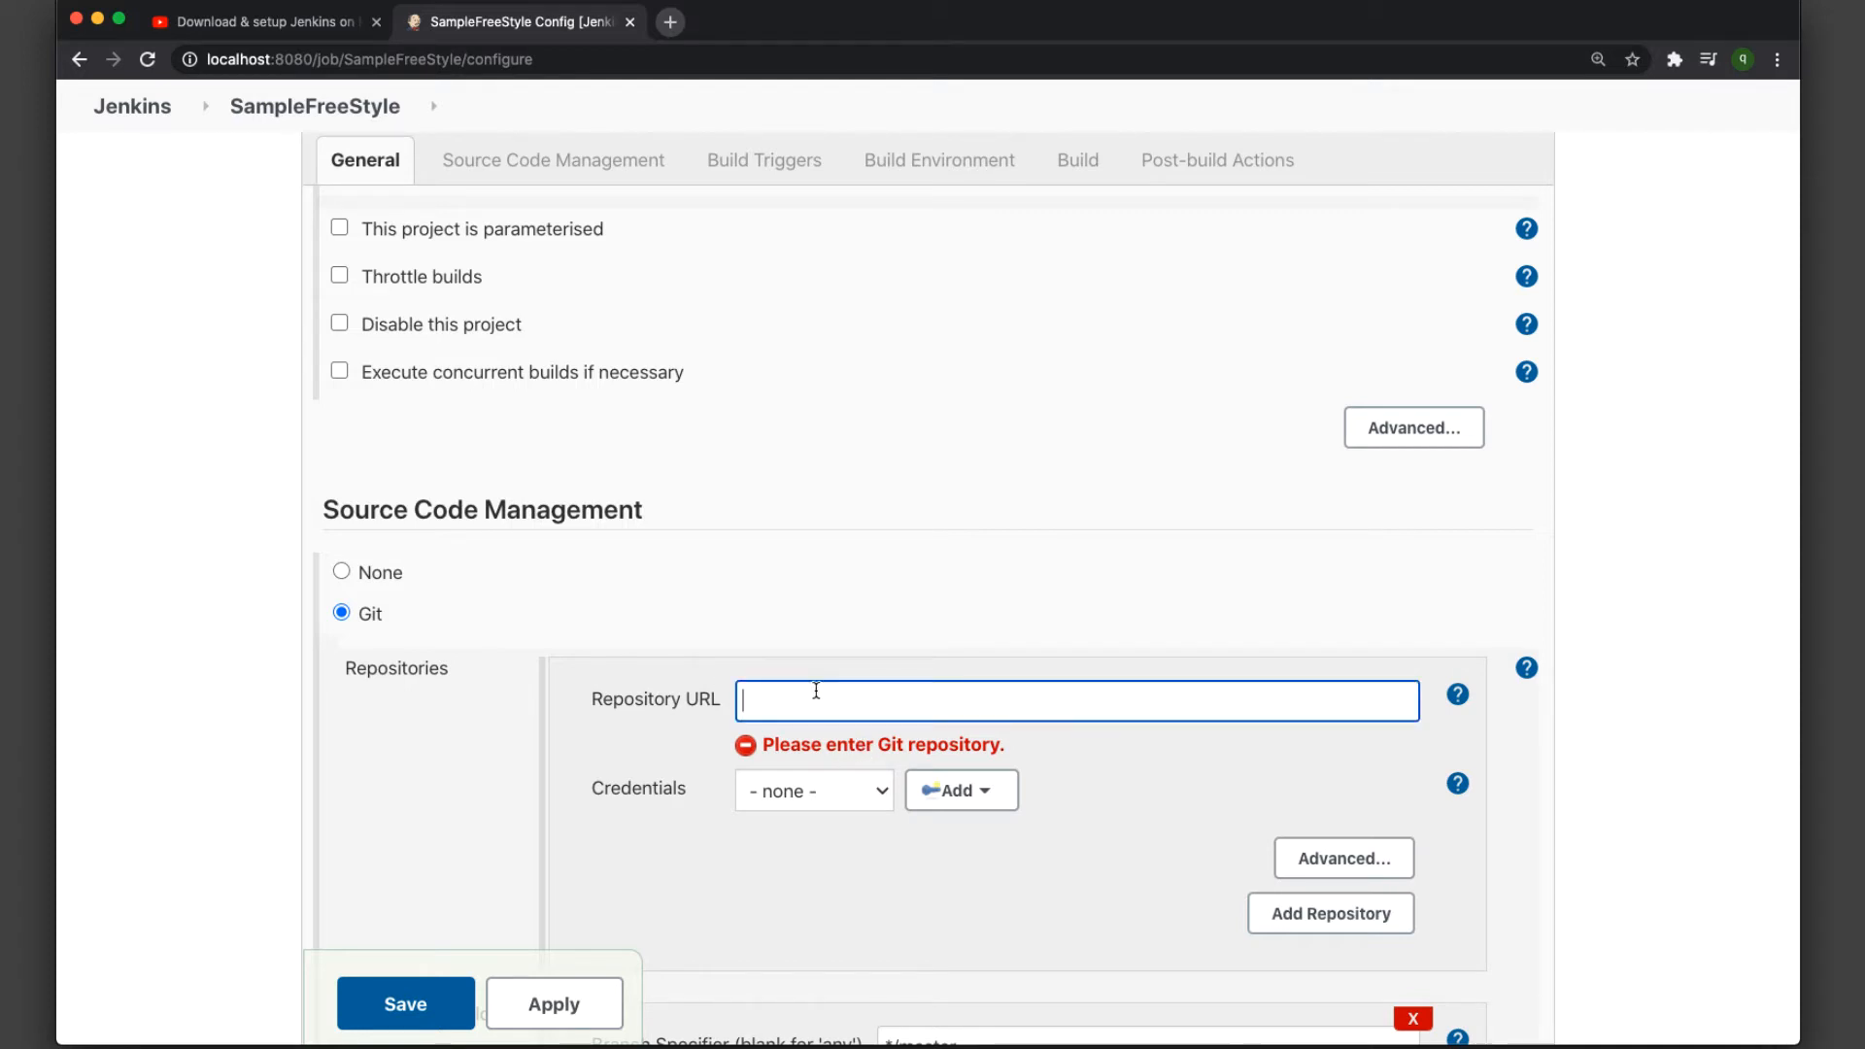
scroll(816, 691, "down", 3)
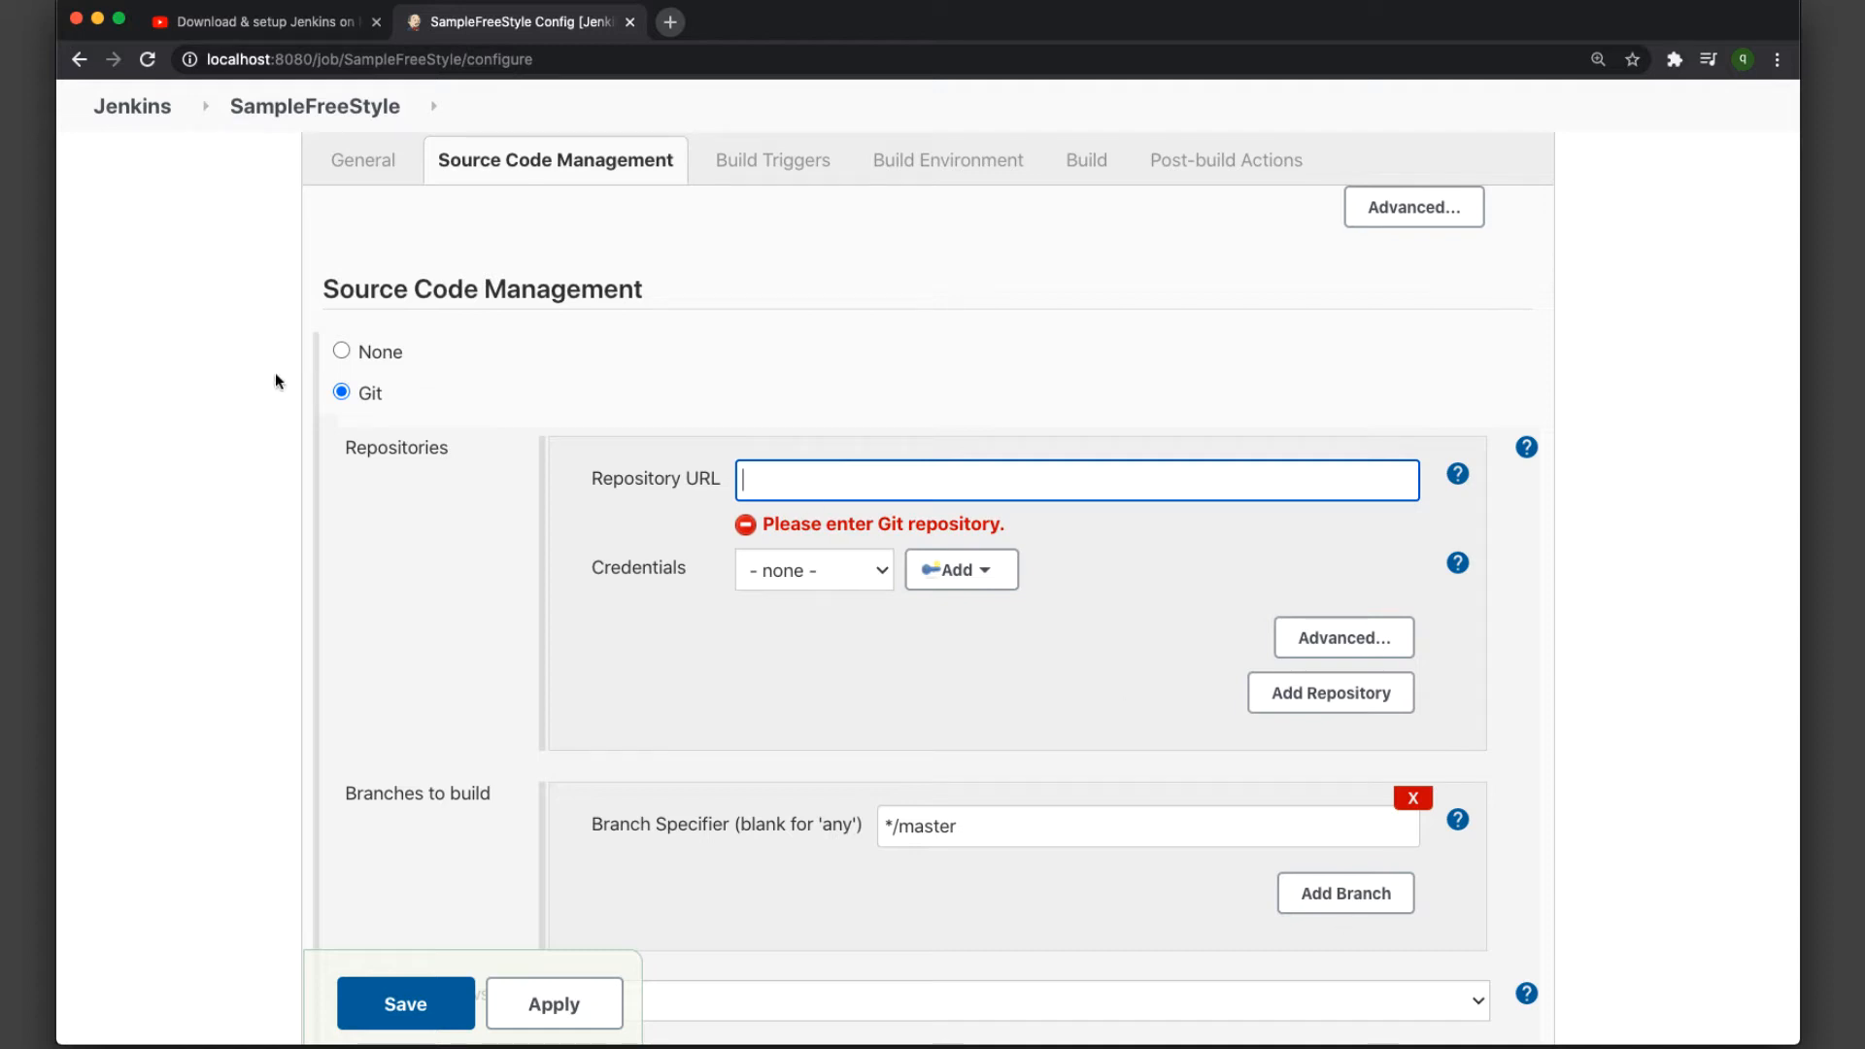
left_click(342, 350)
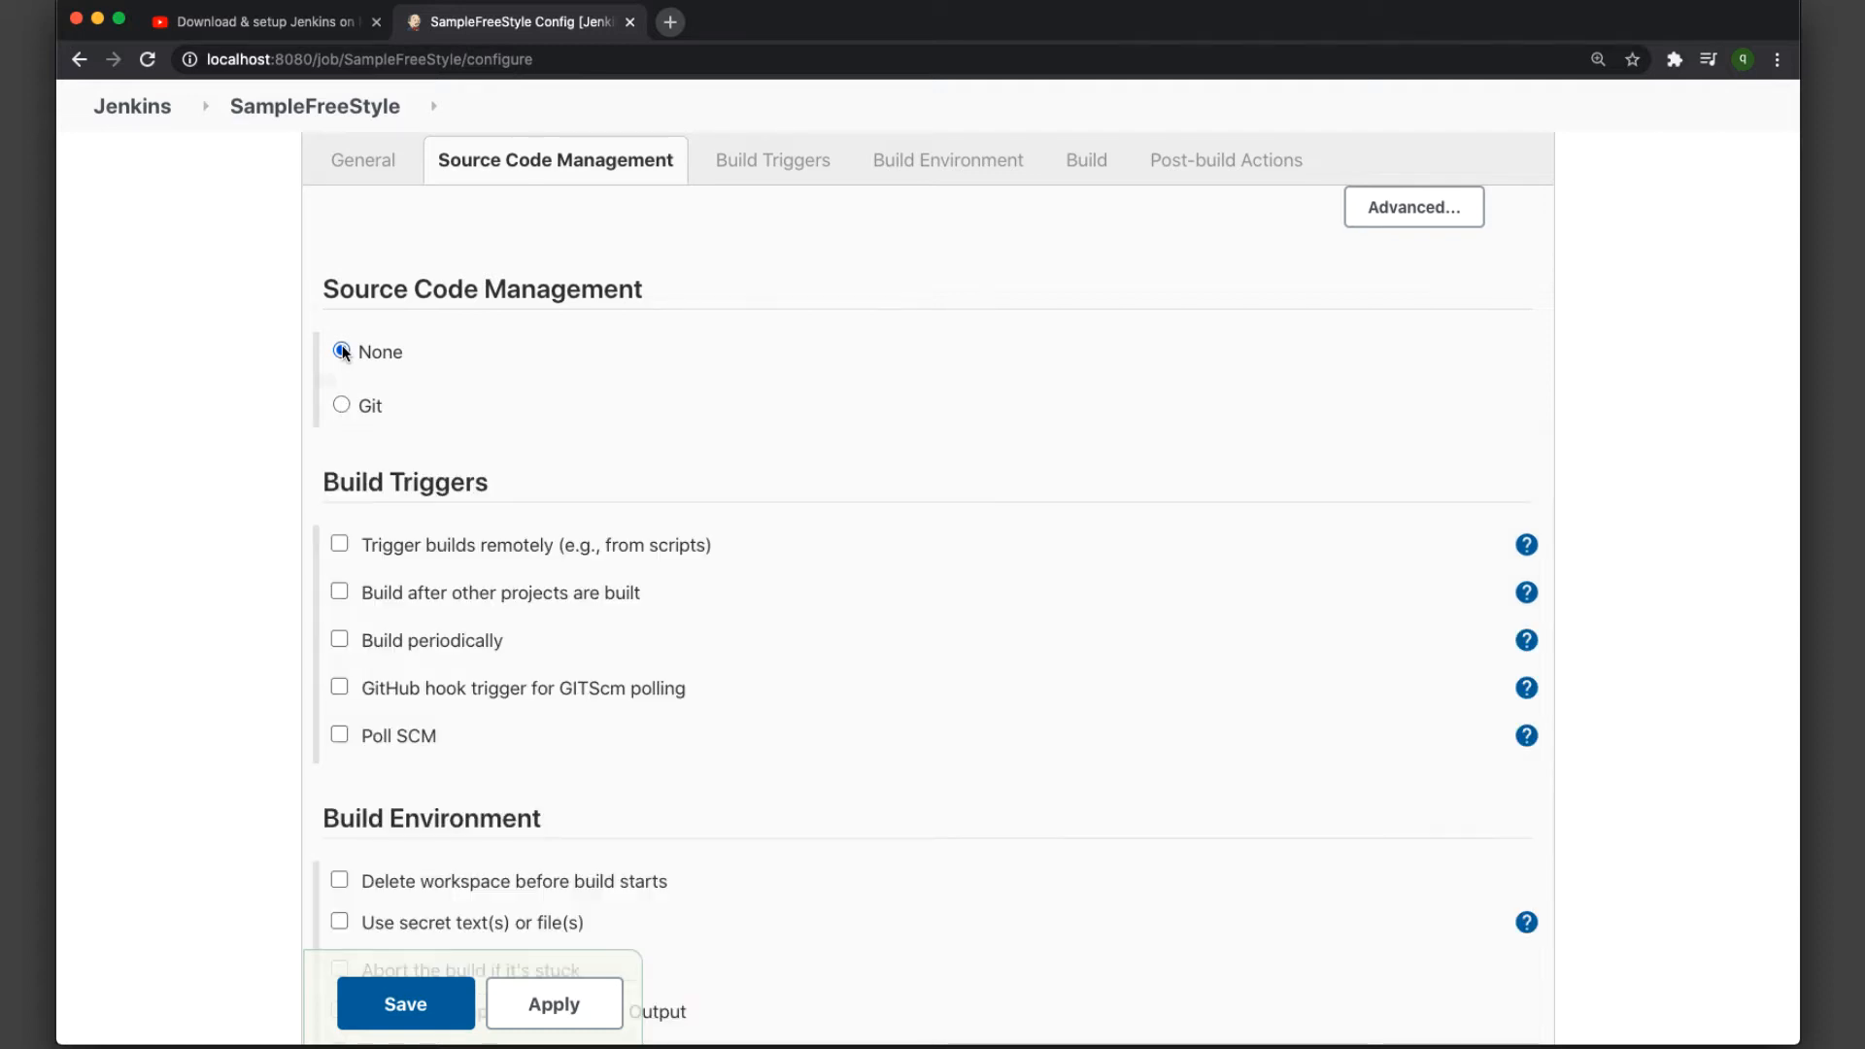
- Enable the Build periodically trigger and open the help for its Schedule field
scroll(1055, 587, "down", 2)
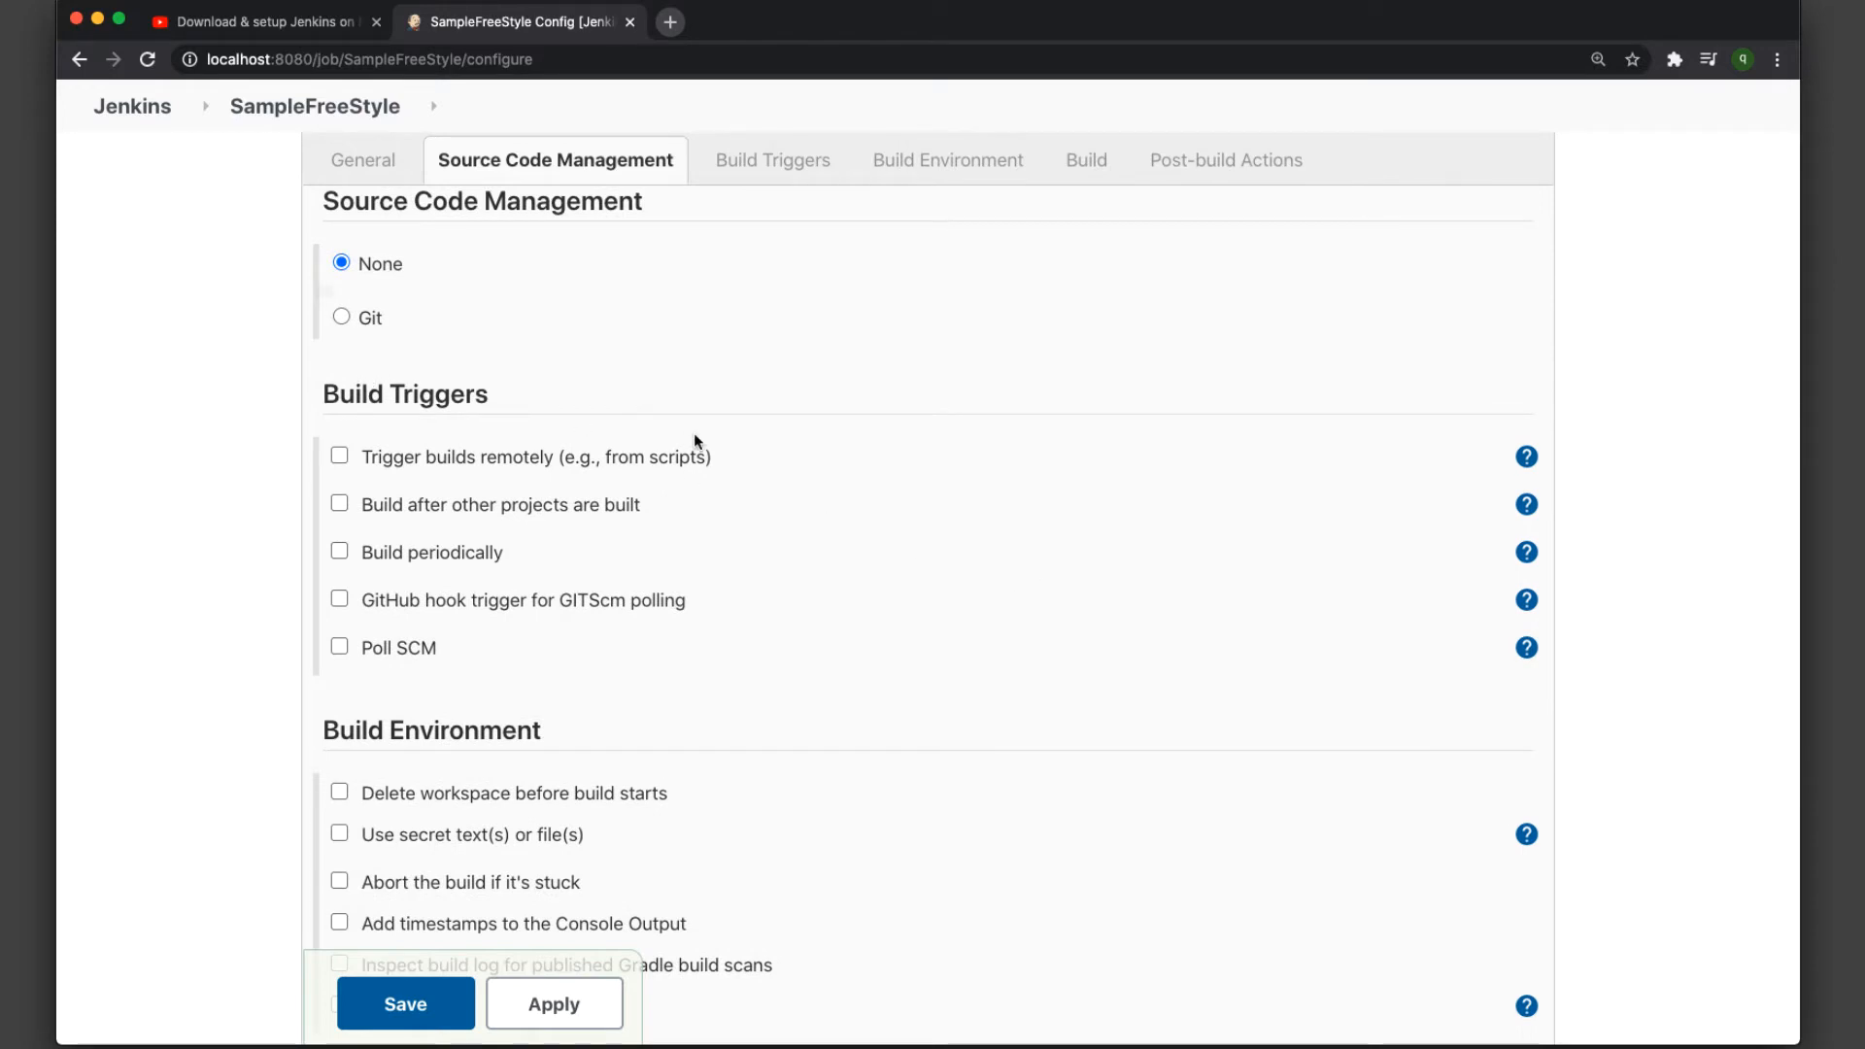
left_click(341, 551)
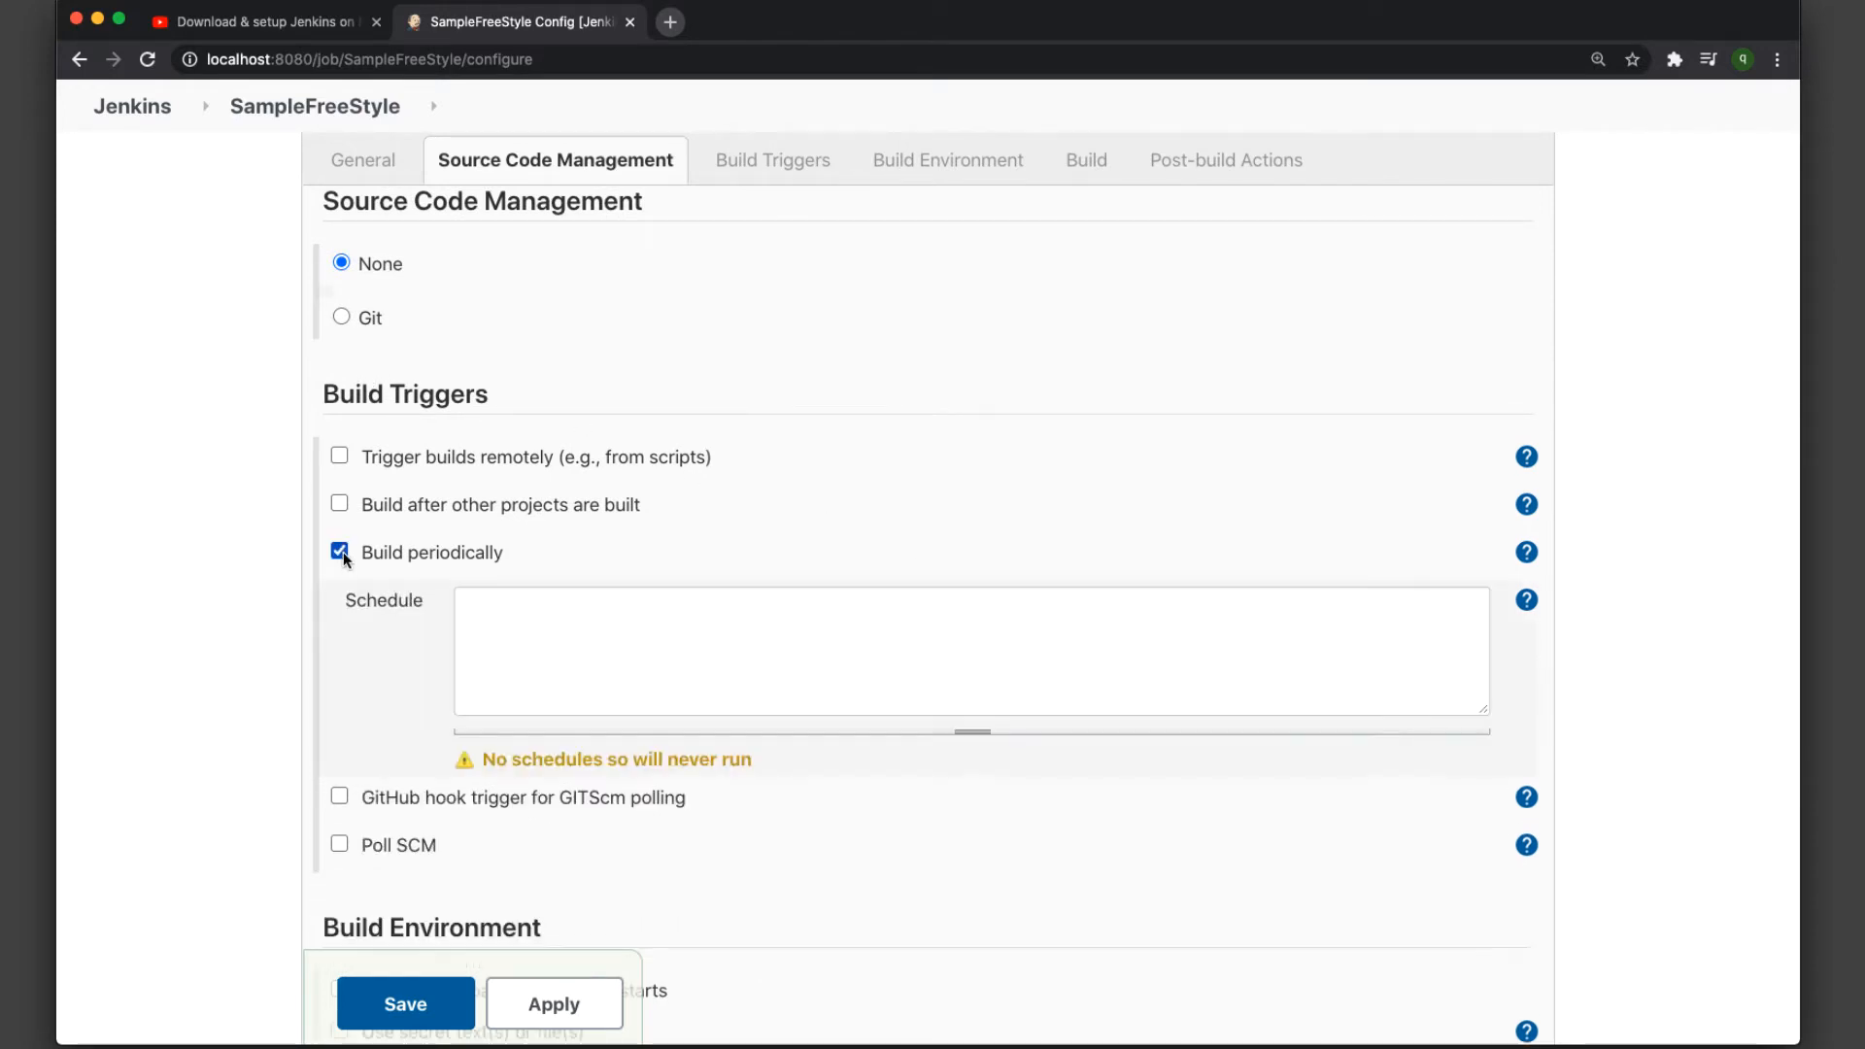
left_click(799, 635)
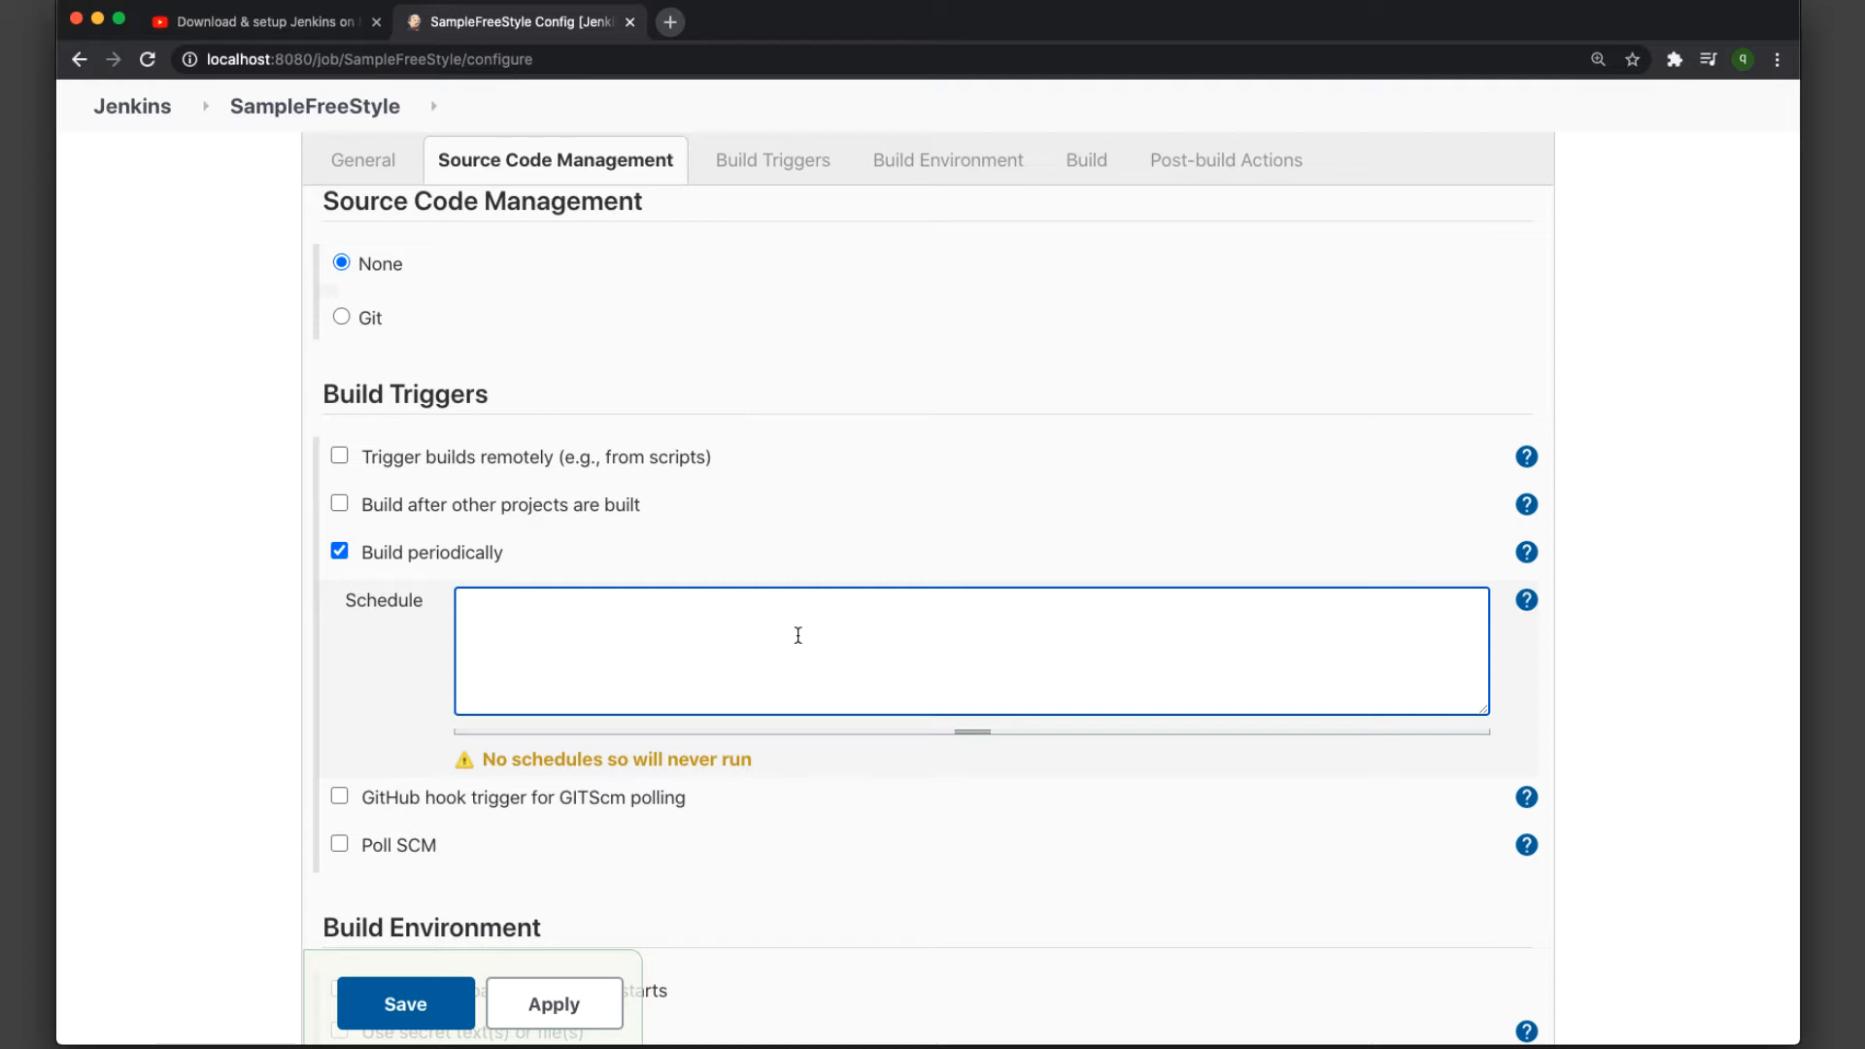
left_click(1529, 602)
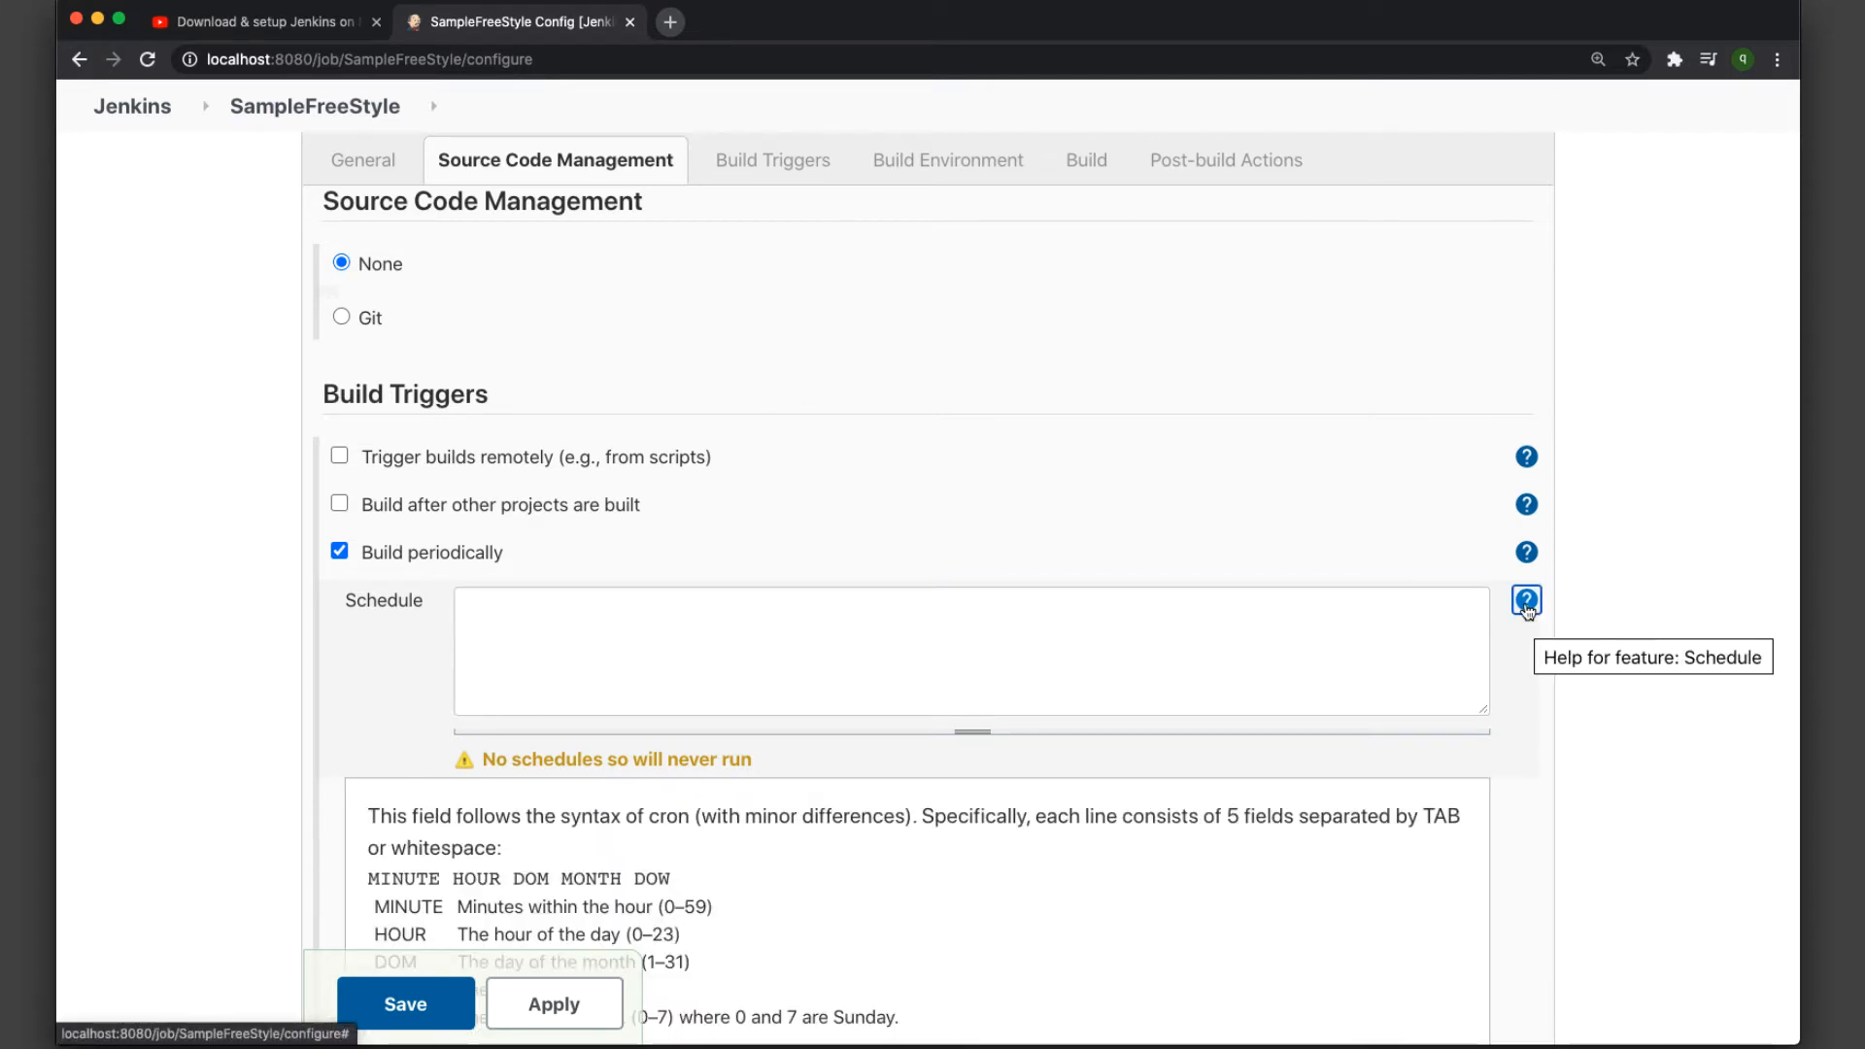
- Read the Schedule help on the five cron fields: MINUTE, HOUR, DOM, MONTH and DOW
scroll(902, 627, "down", 5)
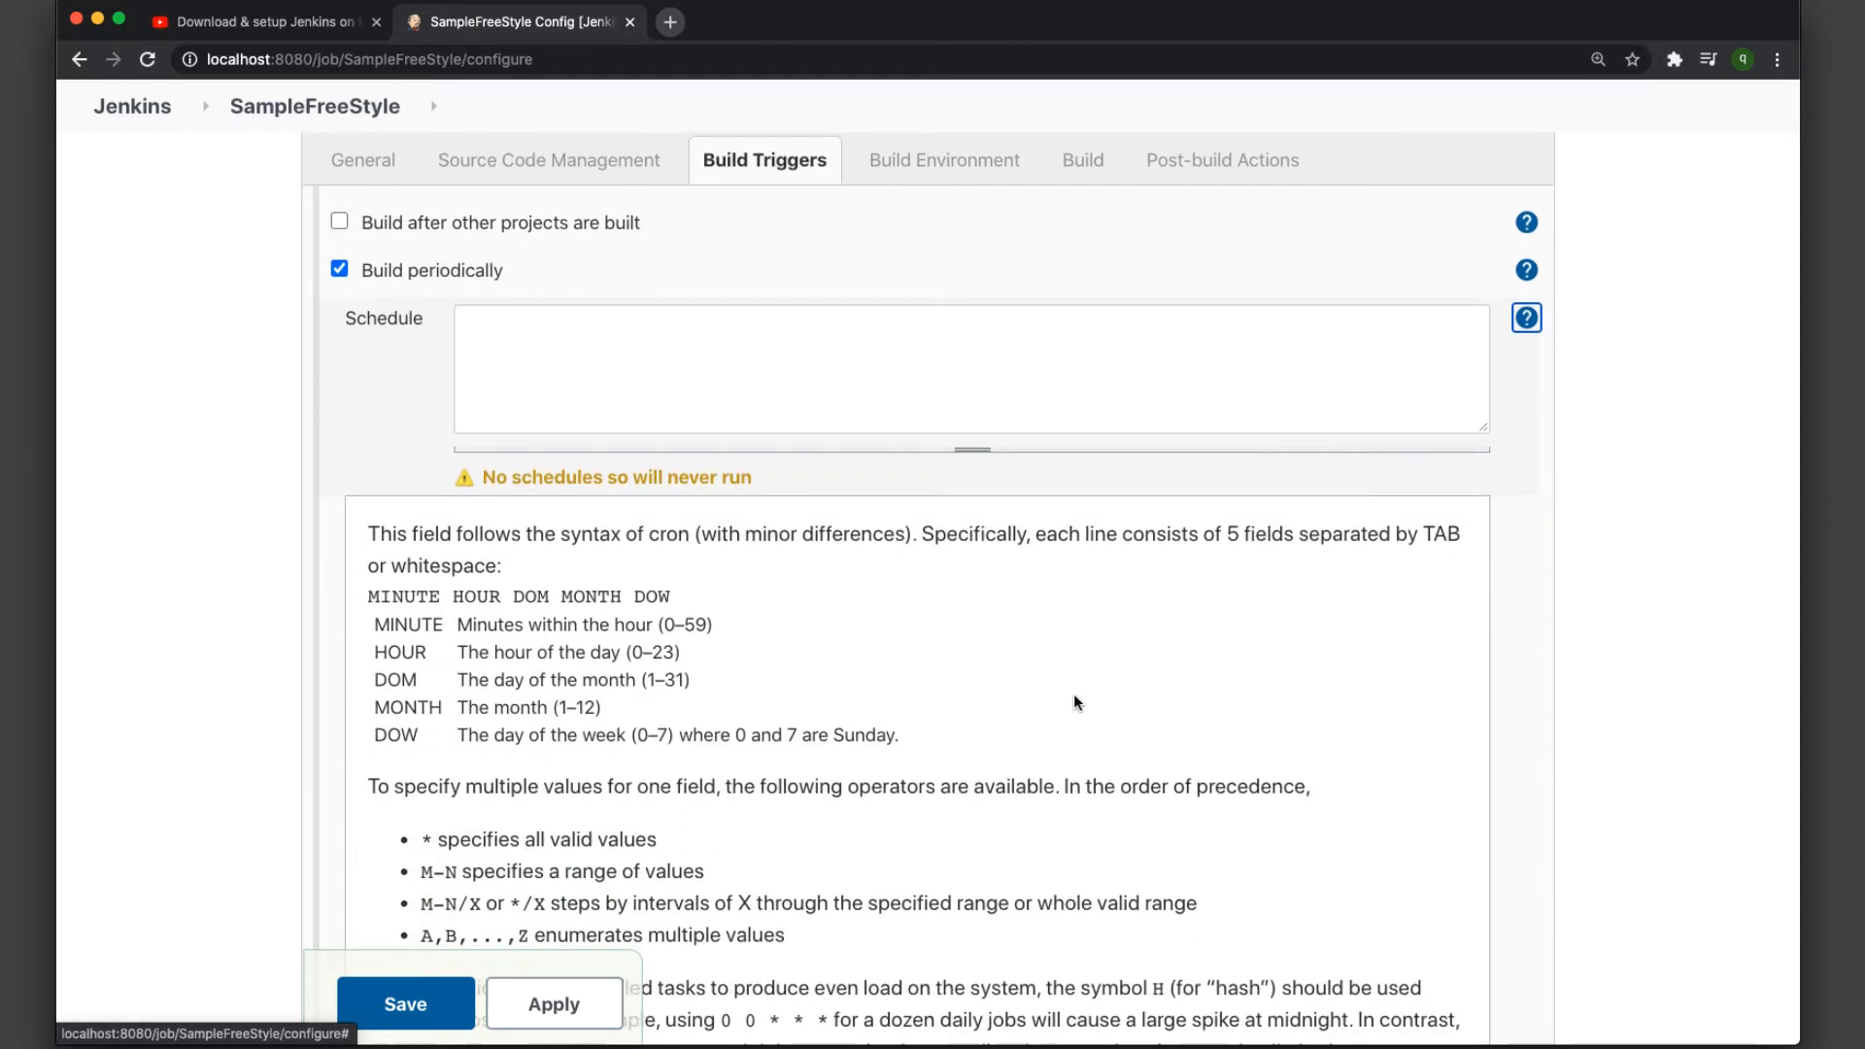
scroll(621, 714, "up", 1)
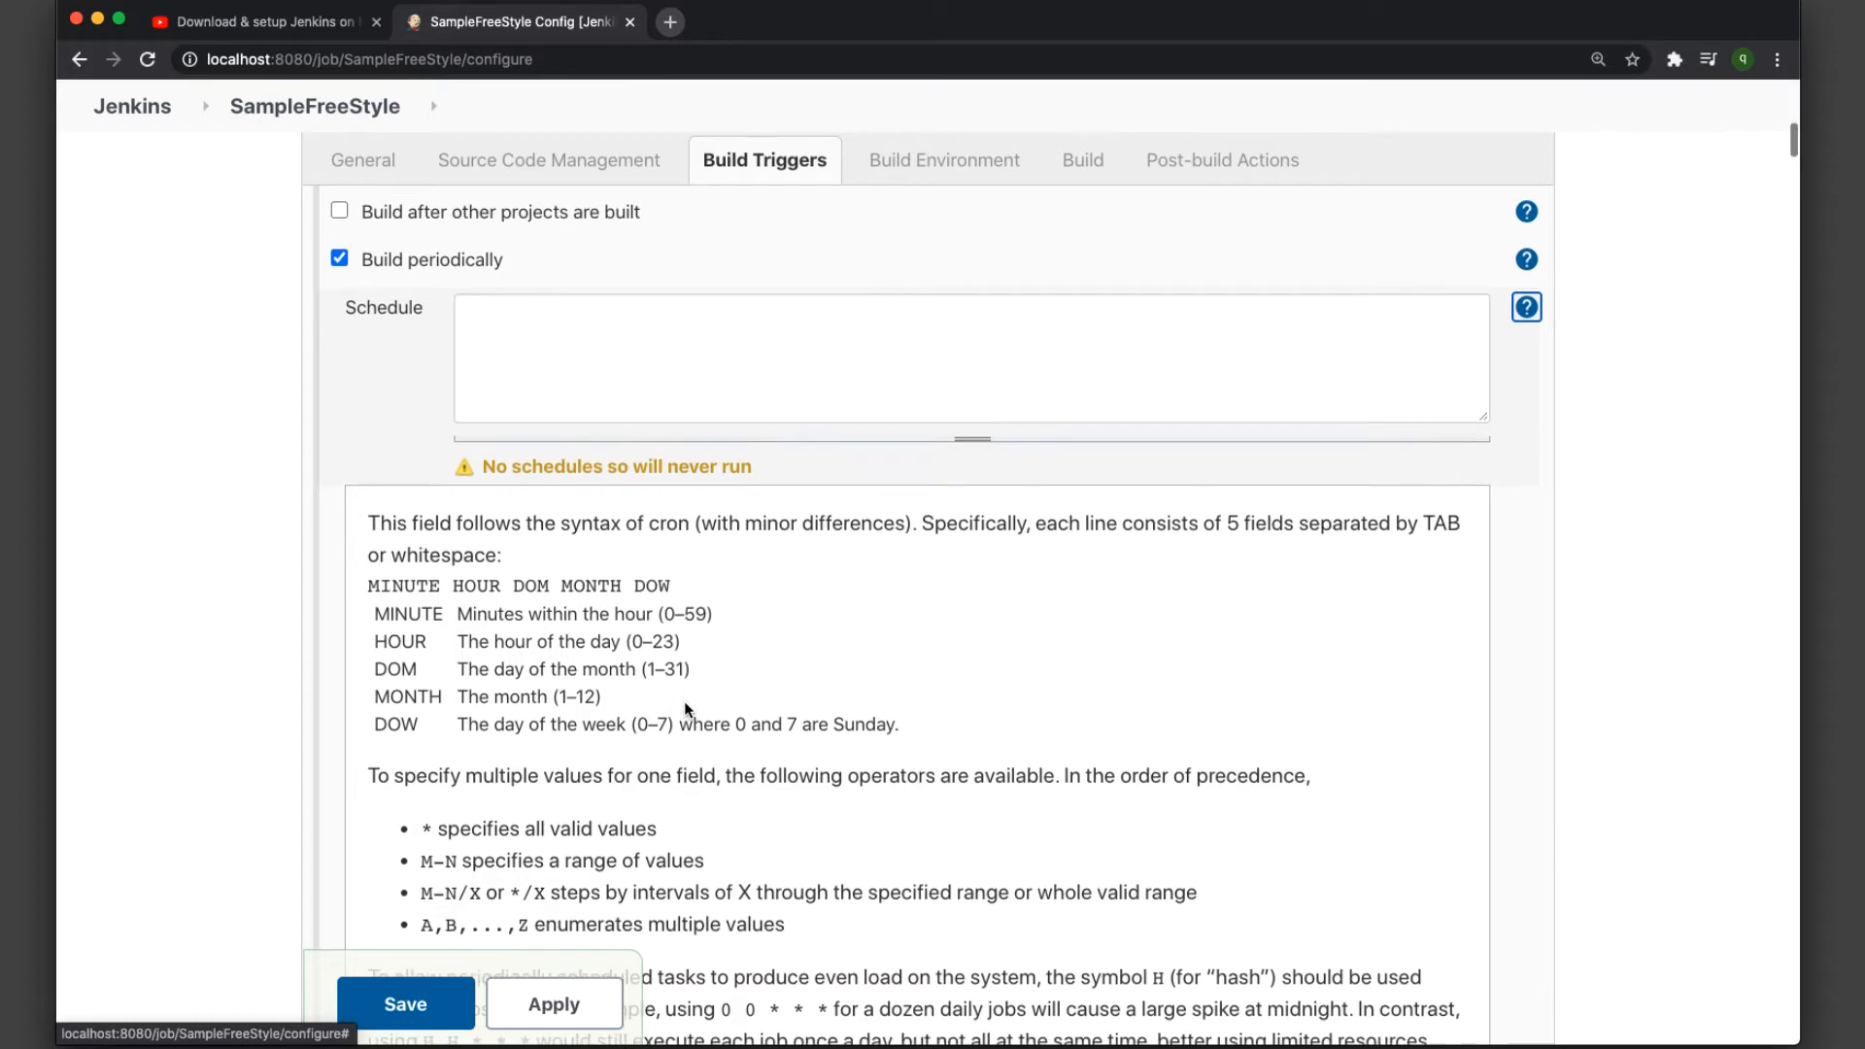
scroll(678, 738, "up", 2)
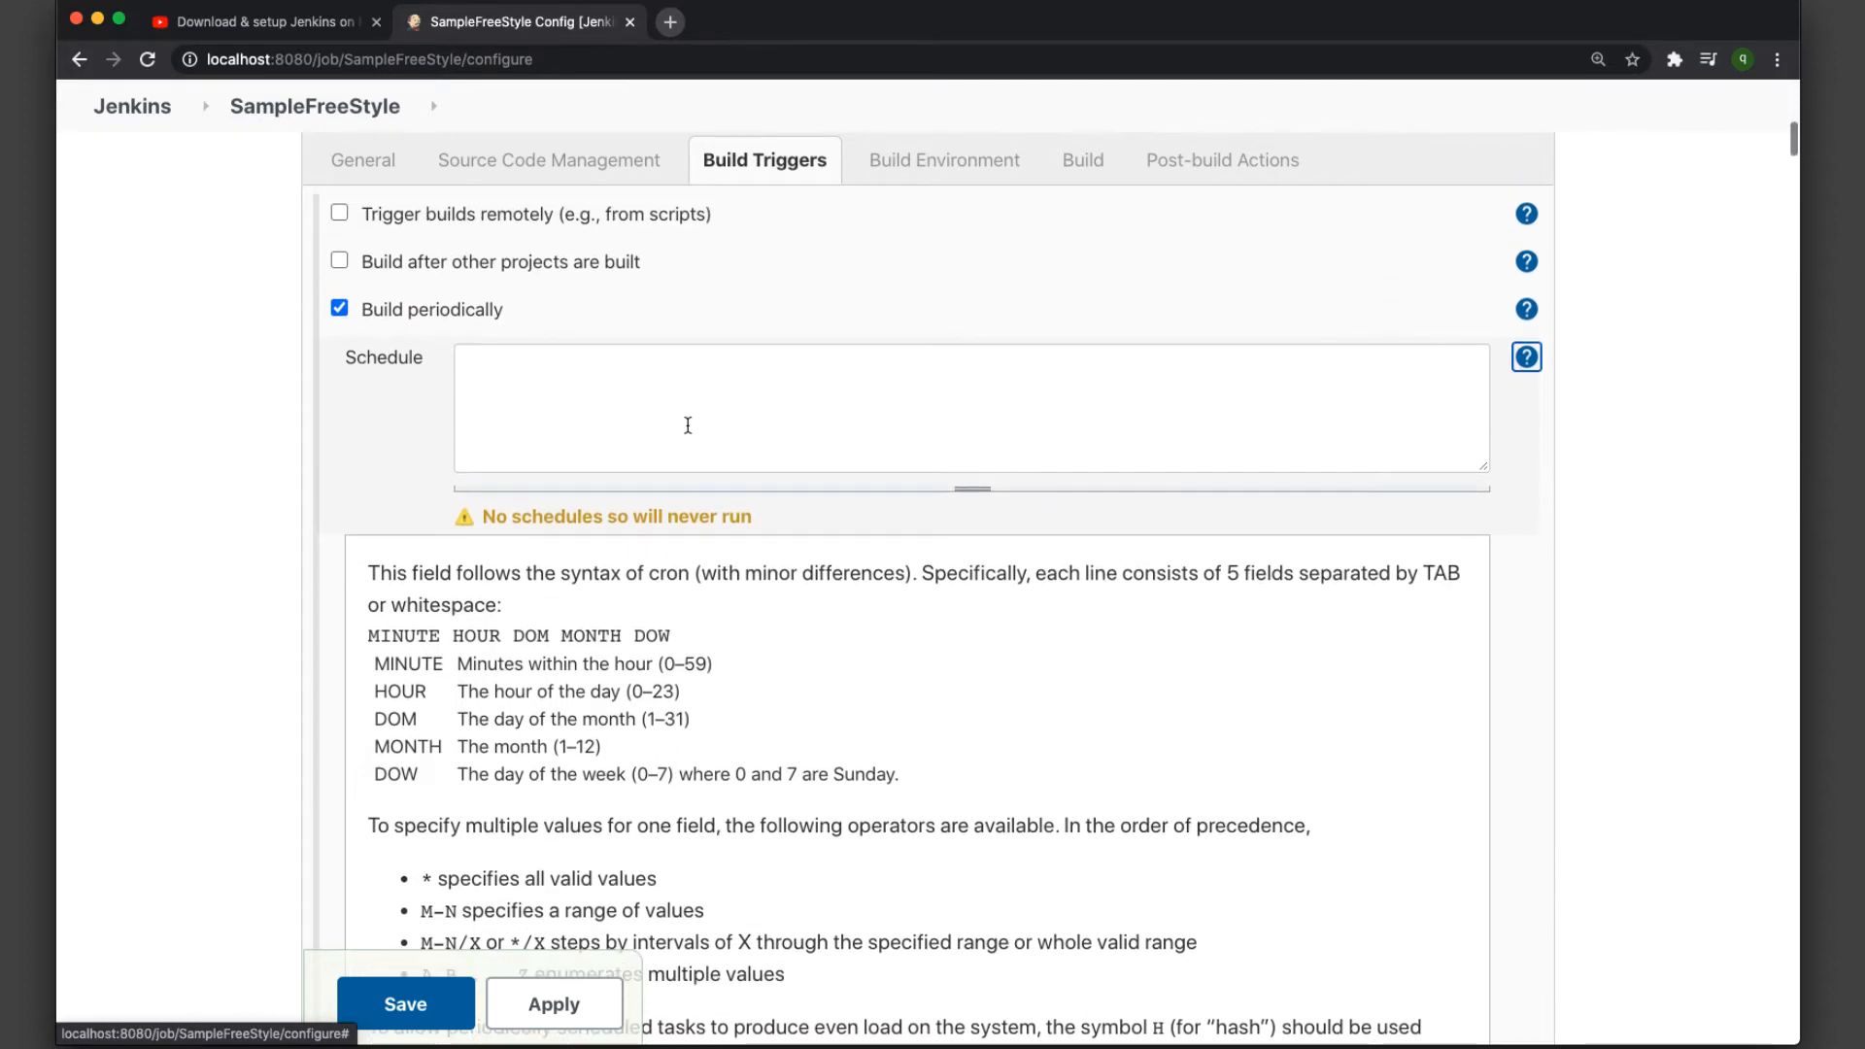
left_click(579, 408)
left_click(518, 631)
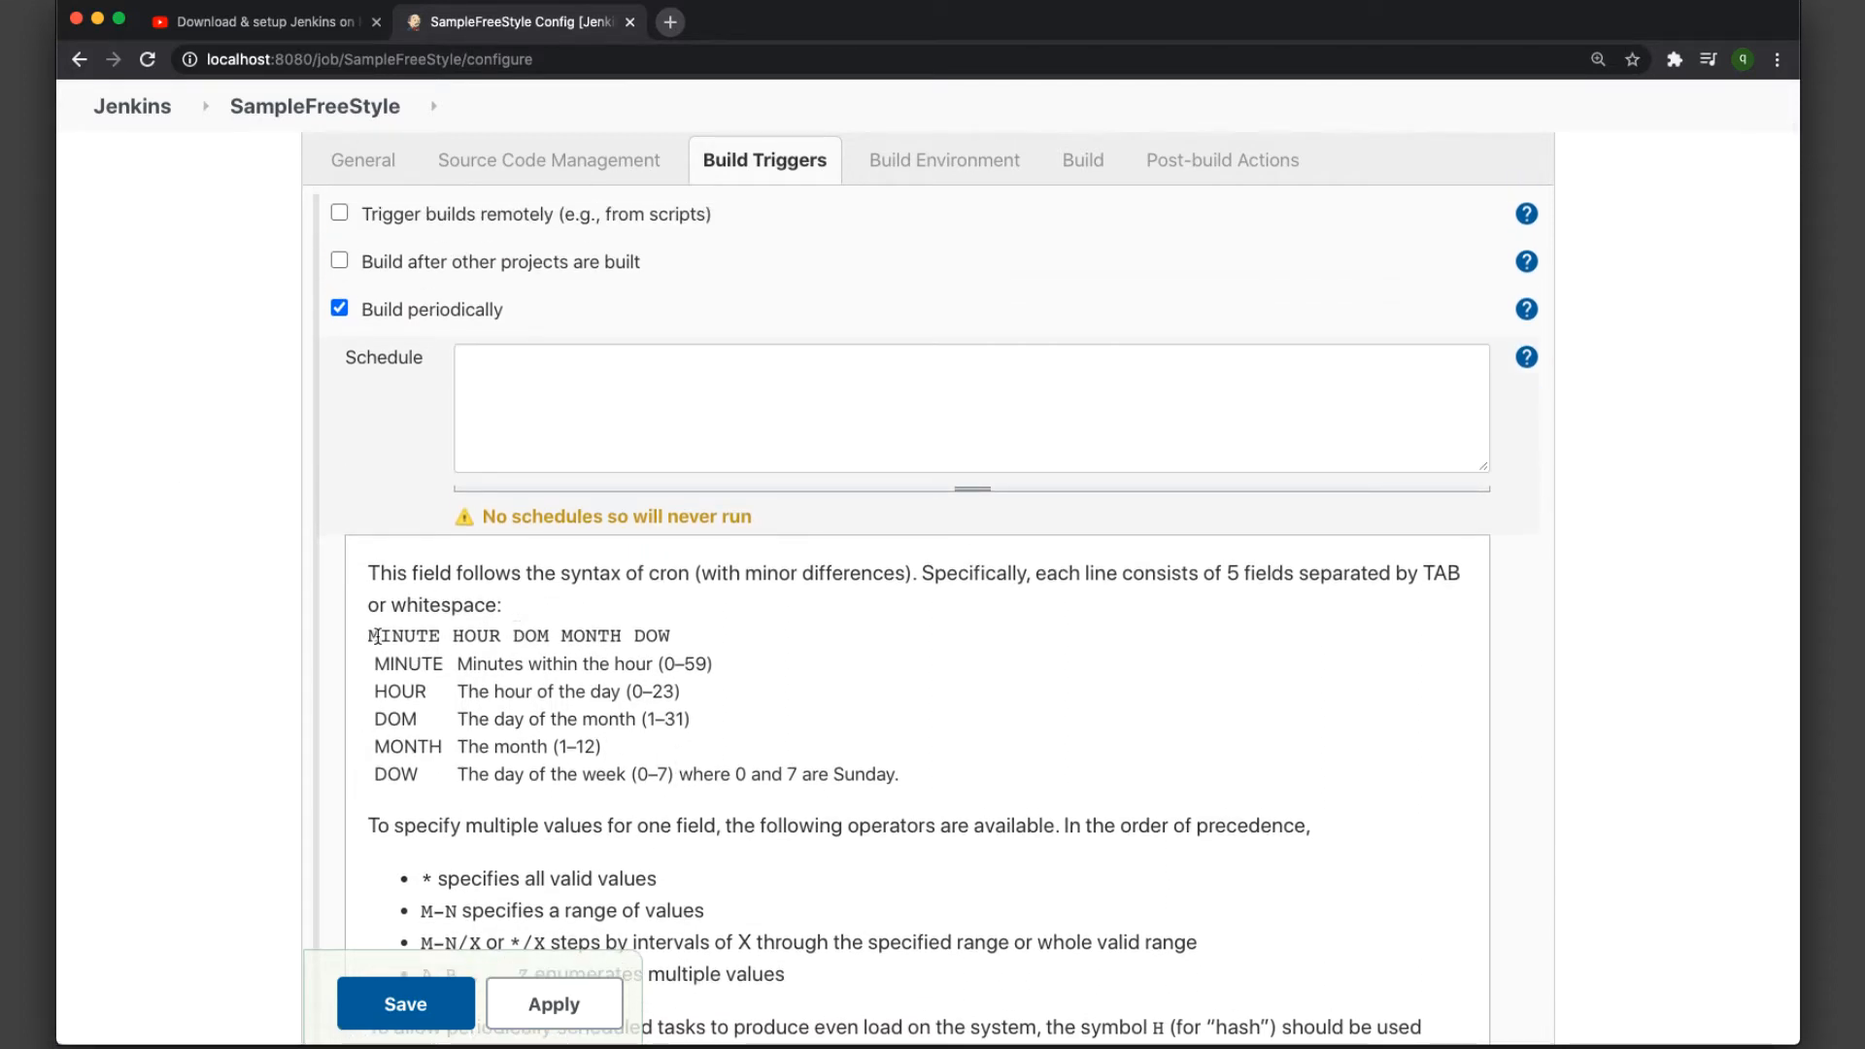
double_click(393, 691)
double_click(394, 719)
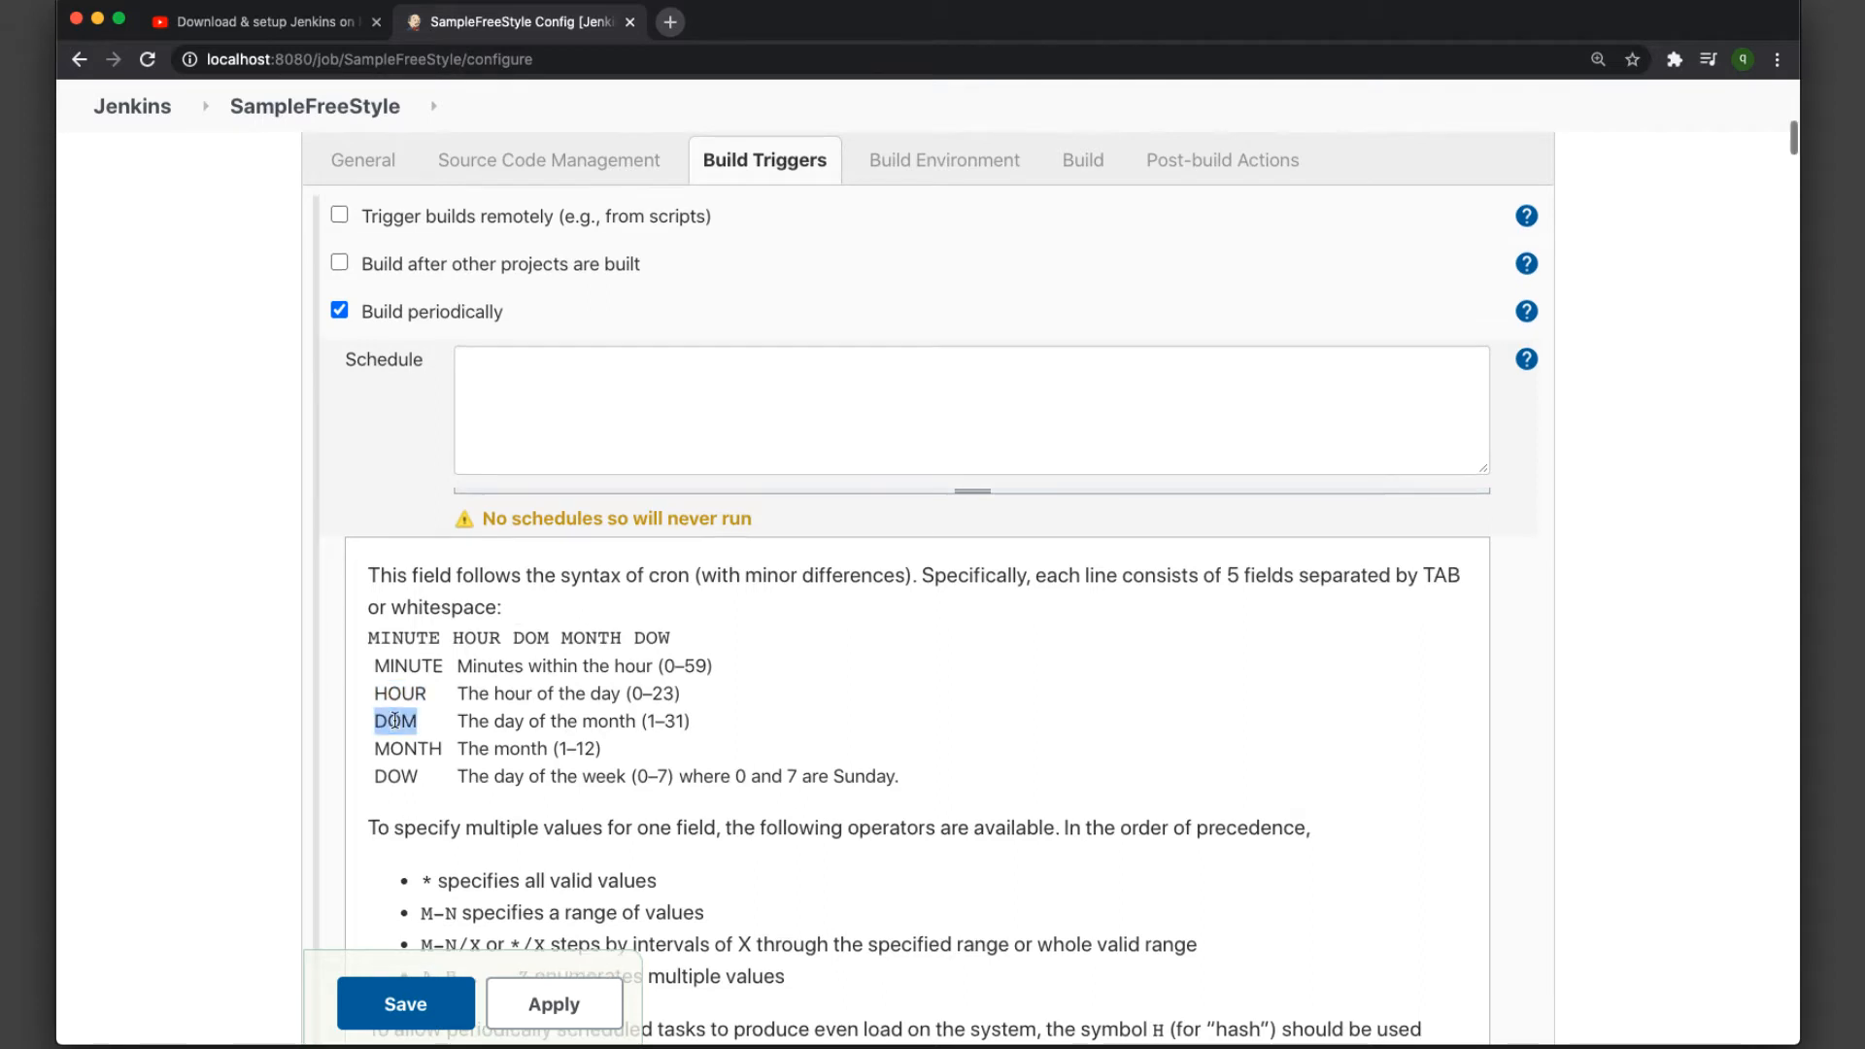
double_click(404, 748)
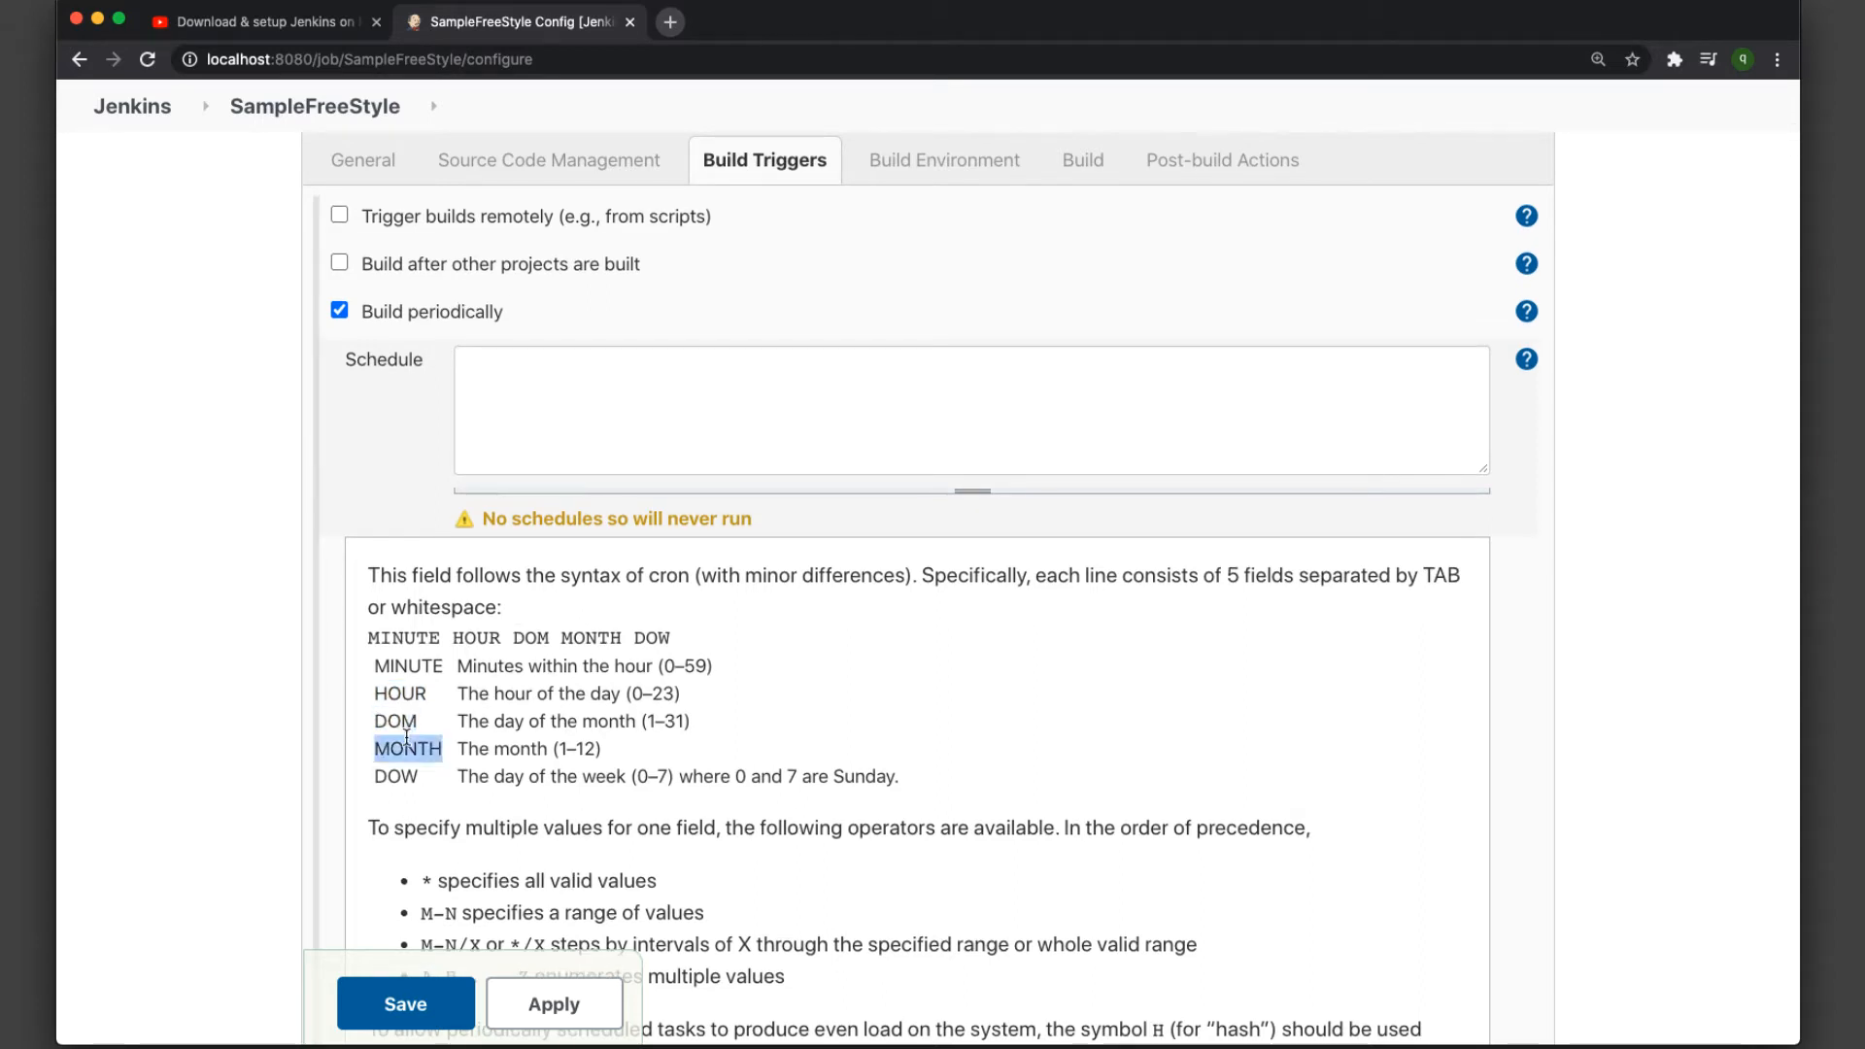
double_click(404, 778)
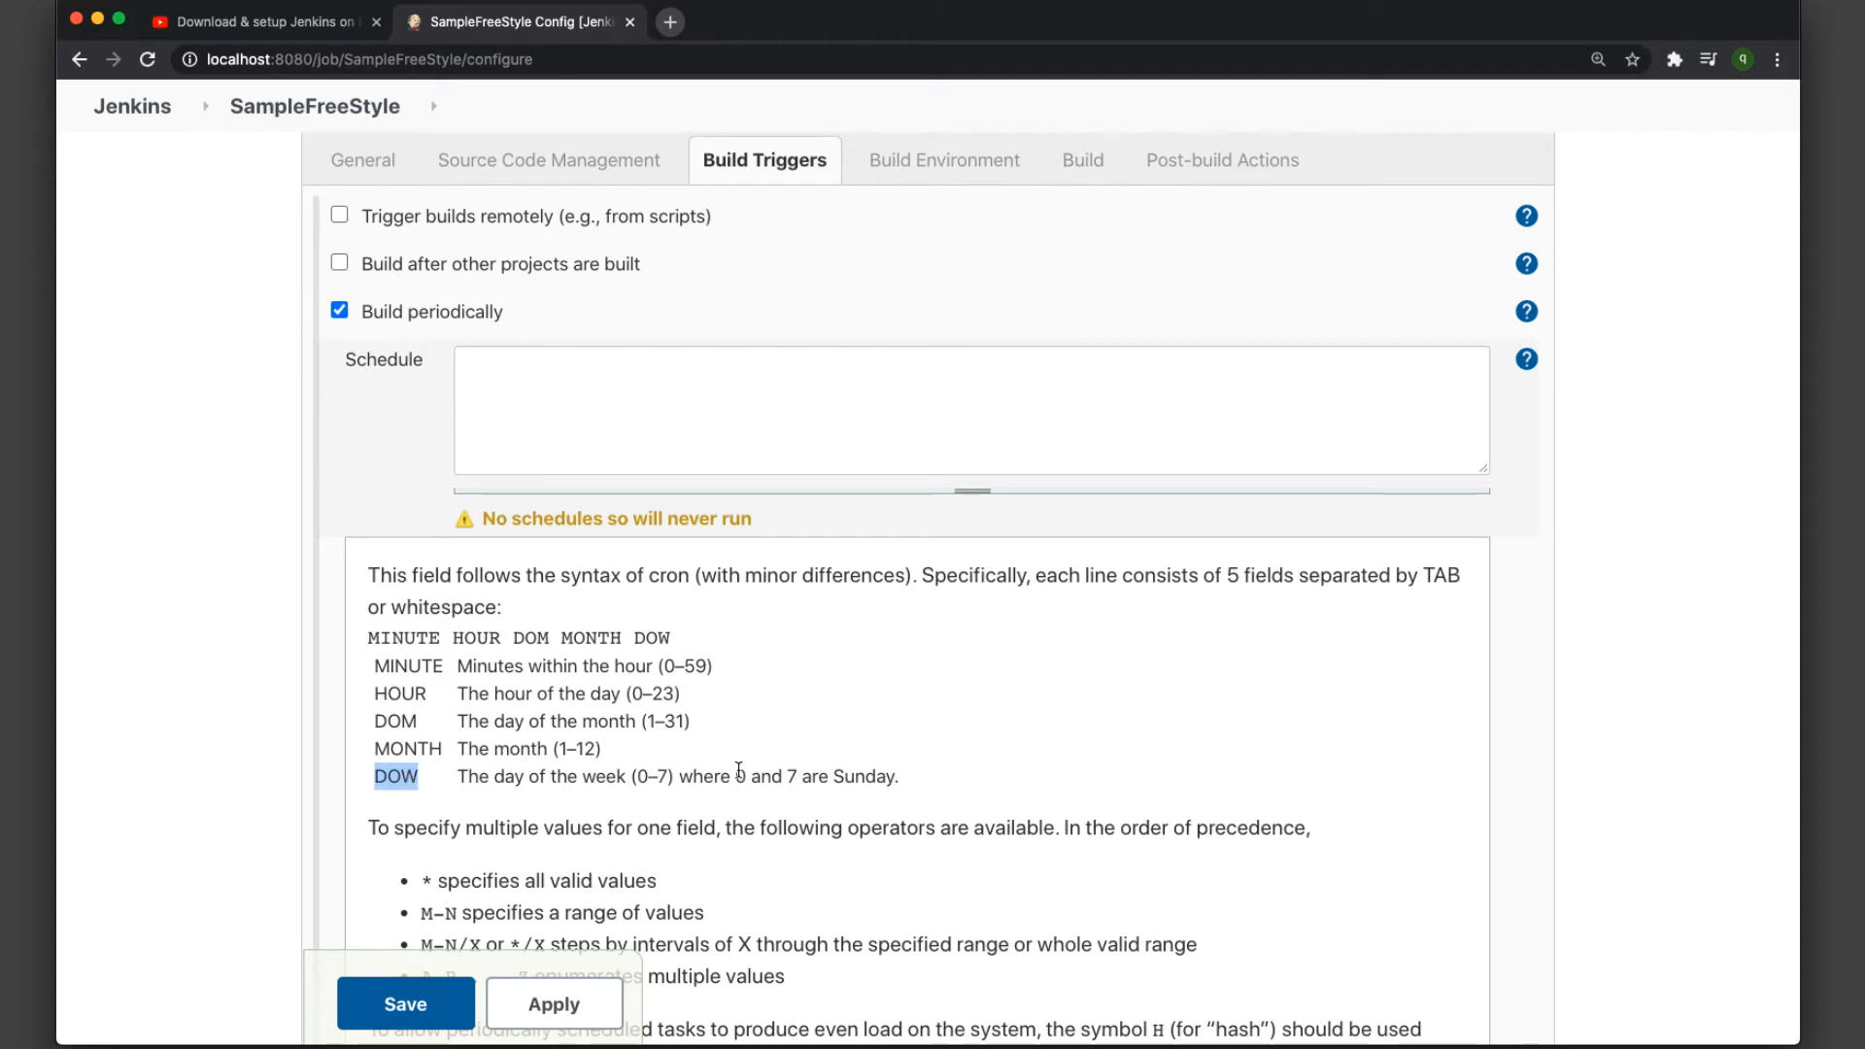
scroll(798, 792, "down", 1)
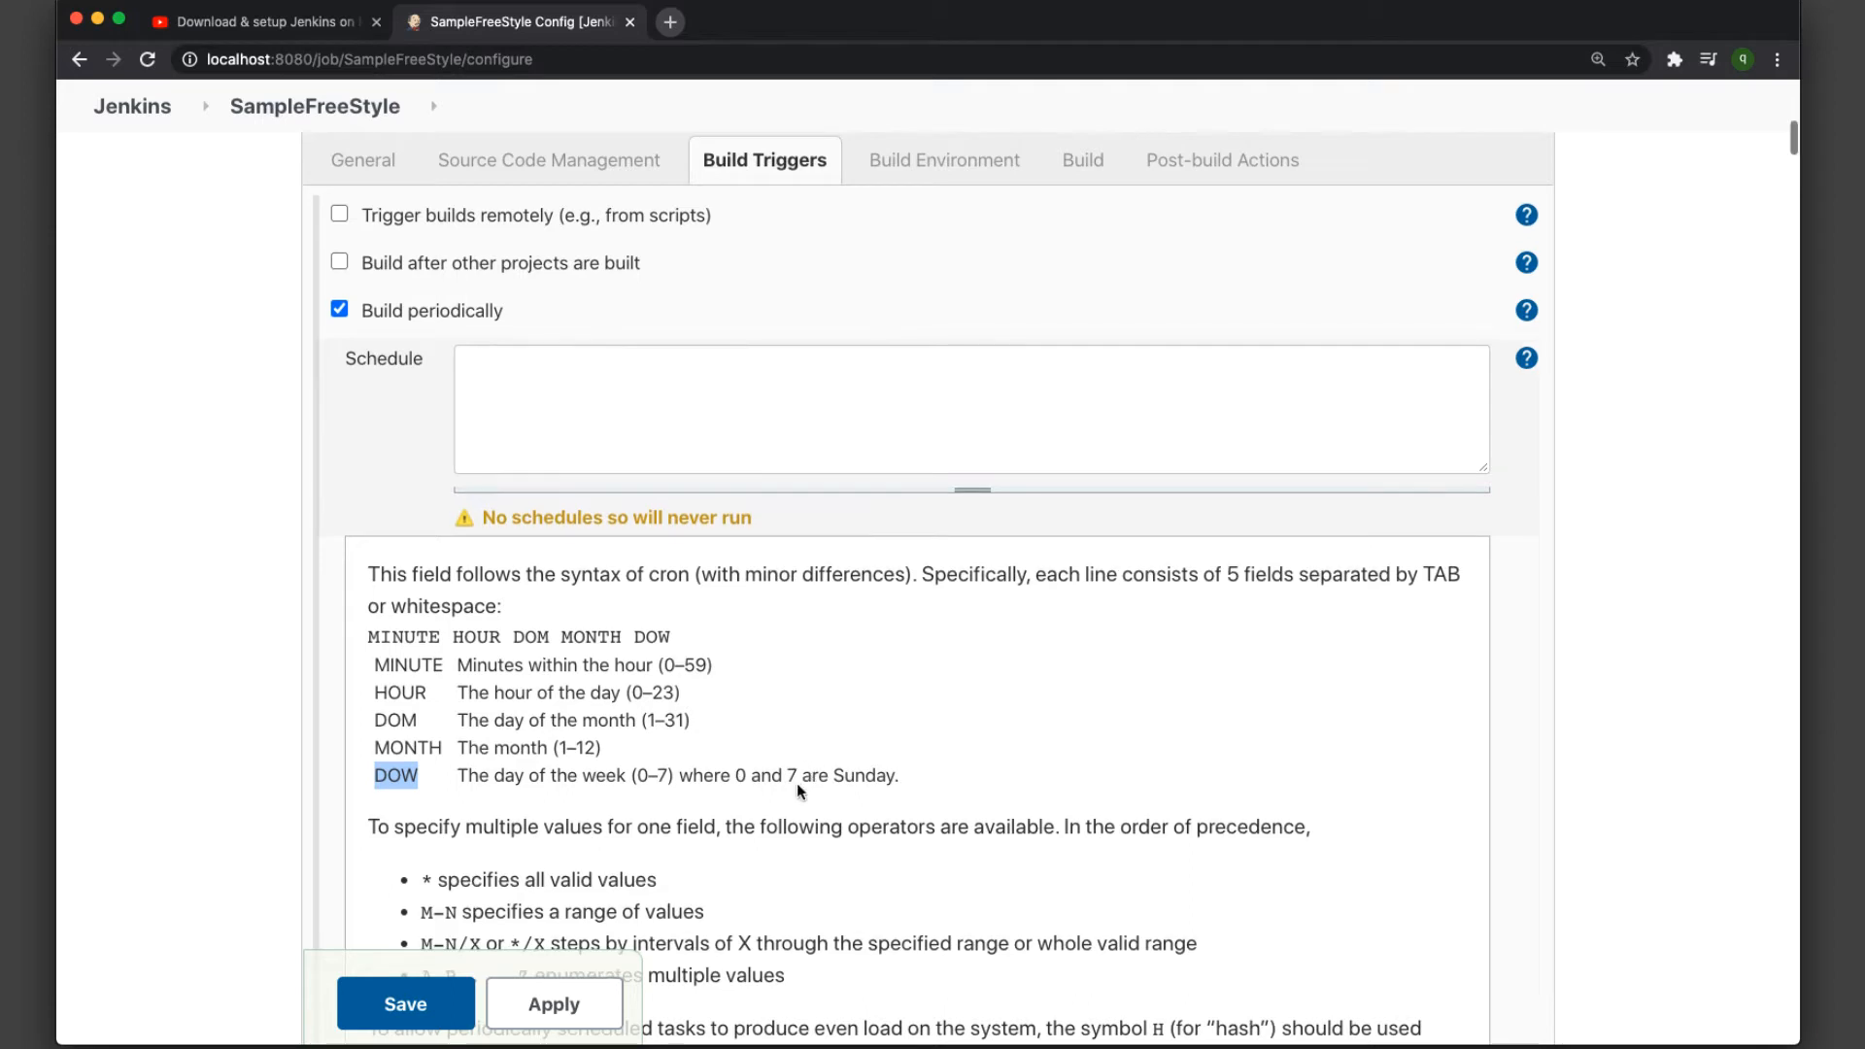
left_click_drag(788, 774, 931, 782)
left_click(969, 774)
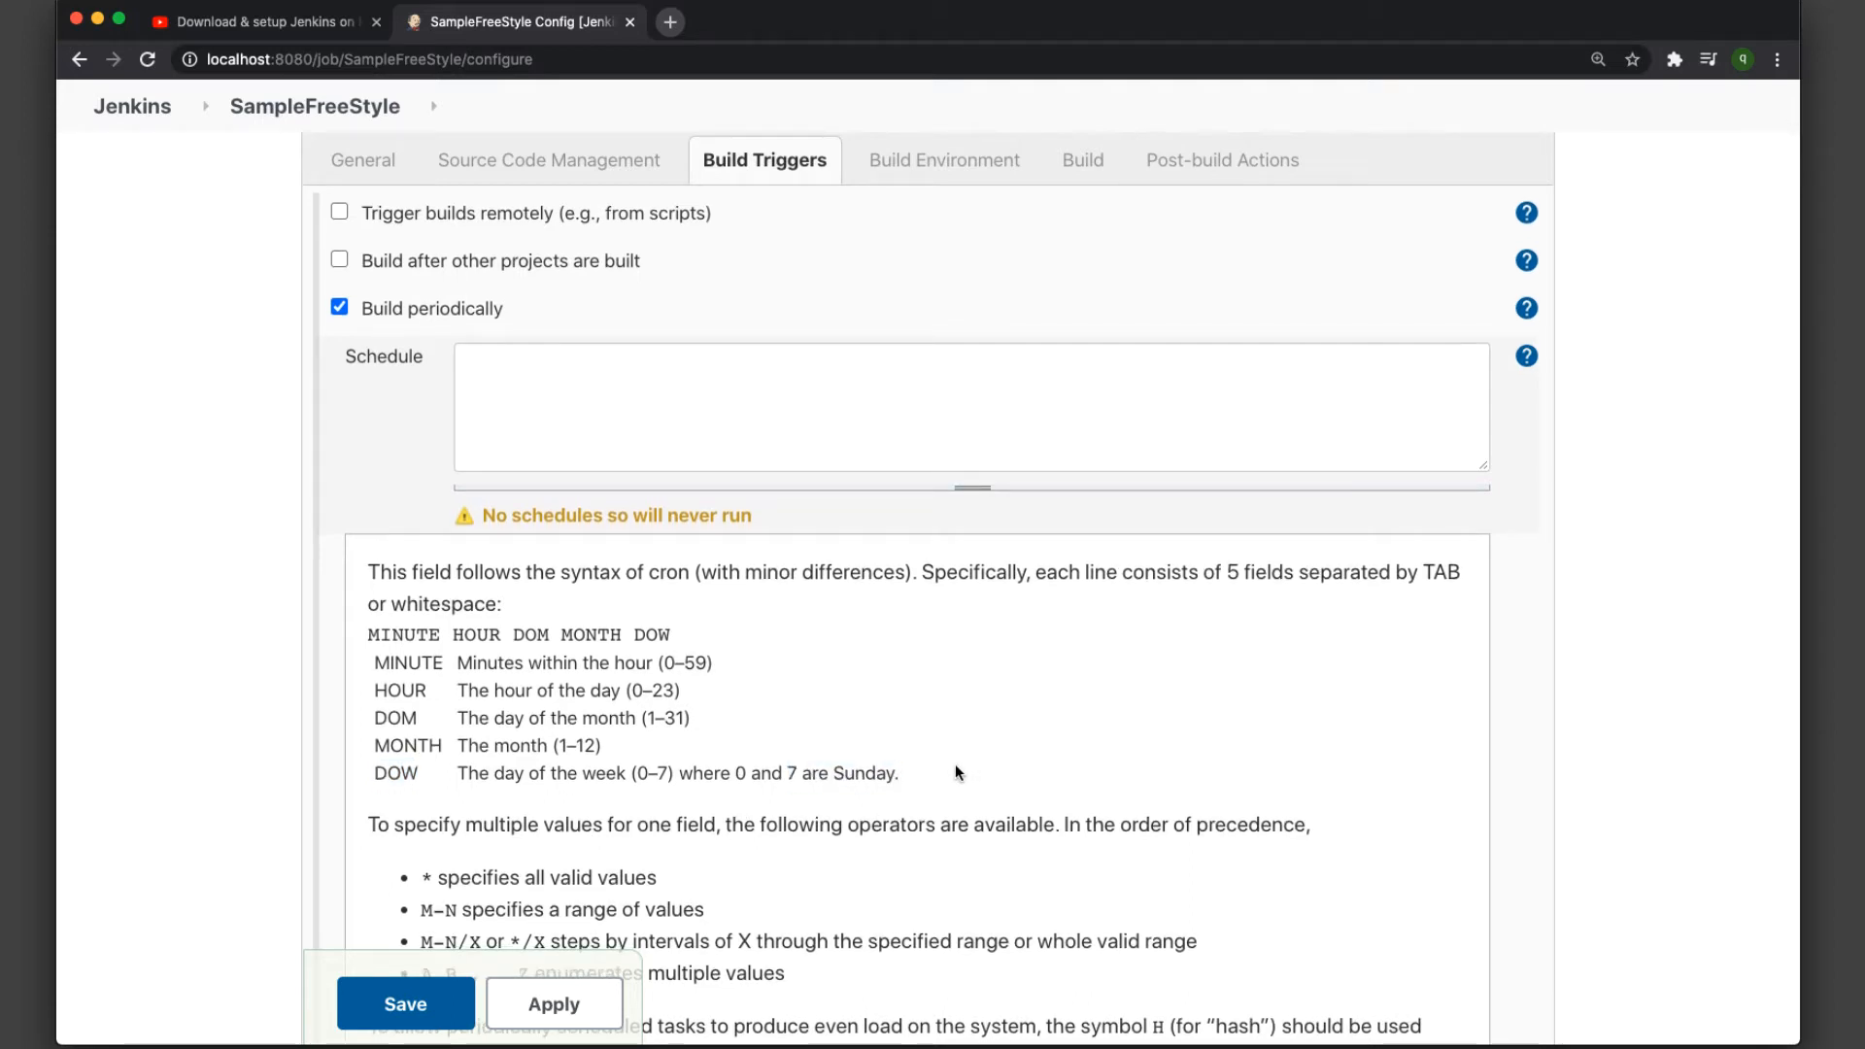
- Check the allowed ranges for month, hour, day of month and minute in the Schedule help, and the meaning of the * operator
double_click(399, 745)
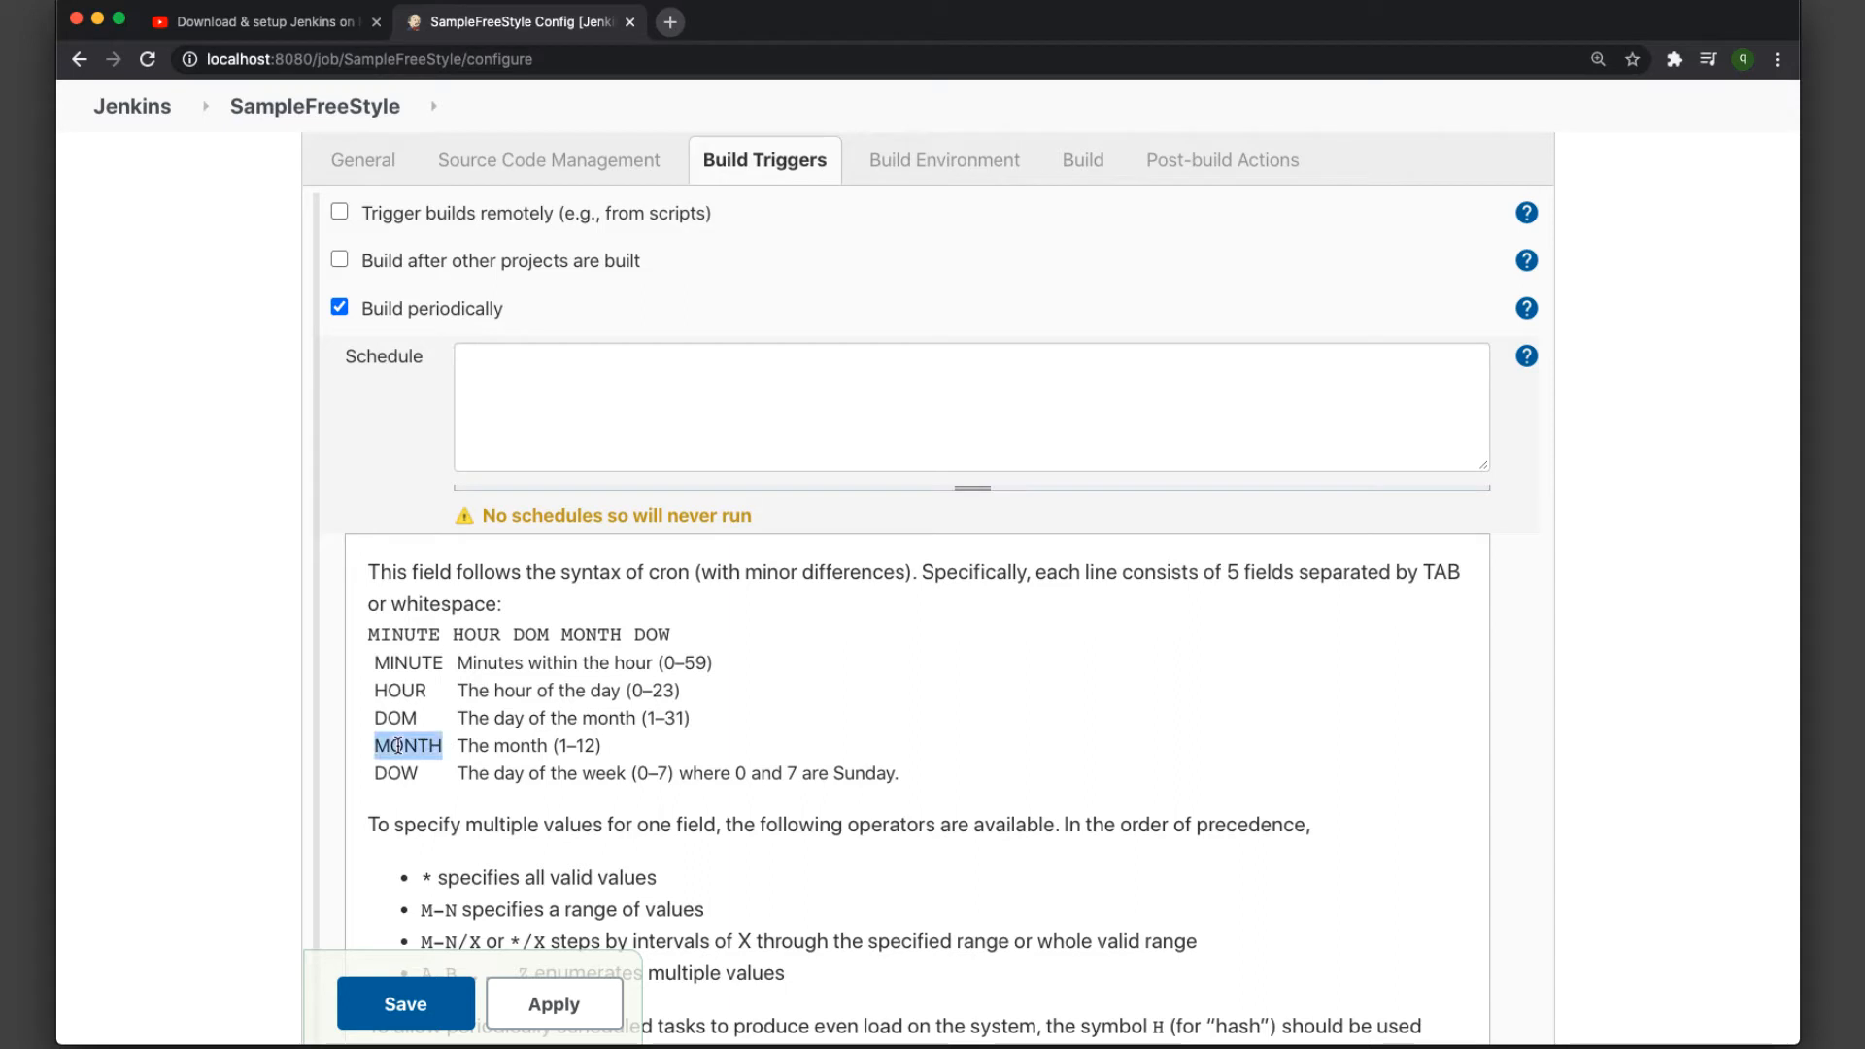
left_click(602, 743)
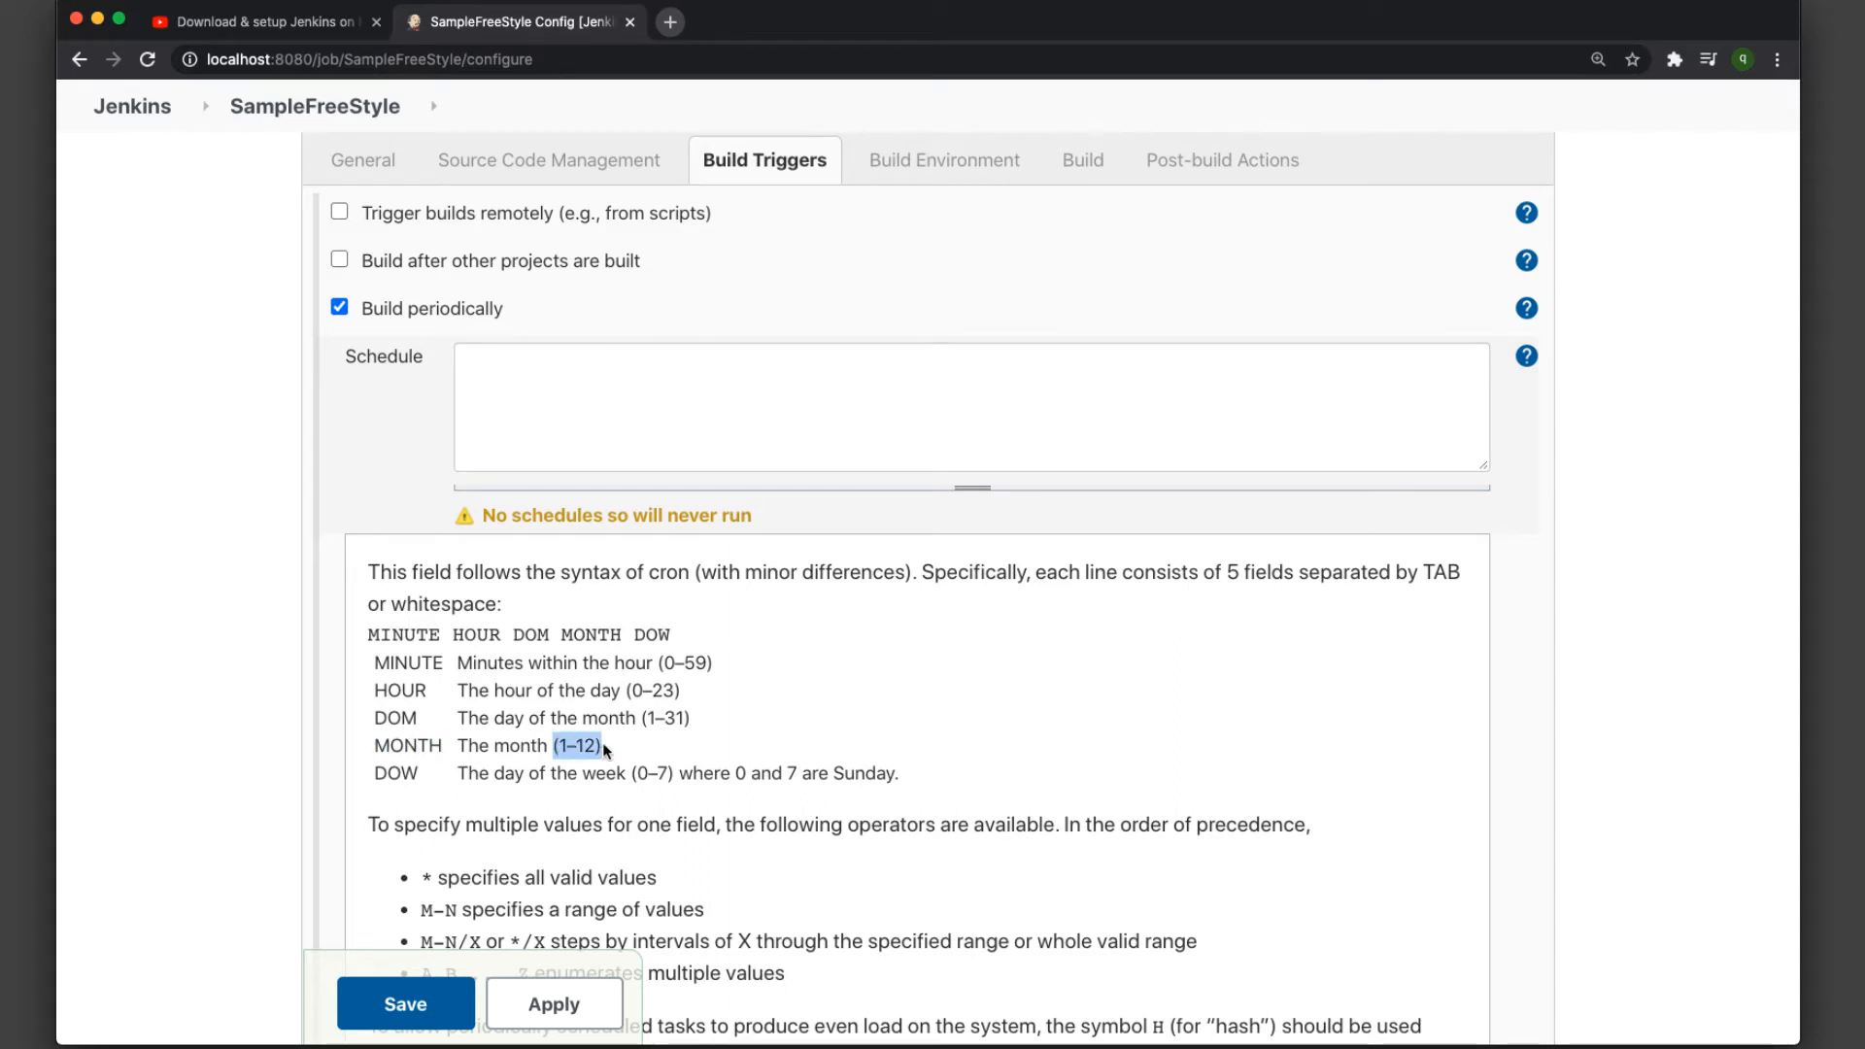
scroll(603, 743, "down", 1)
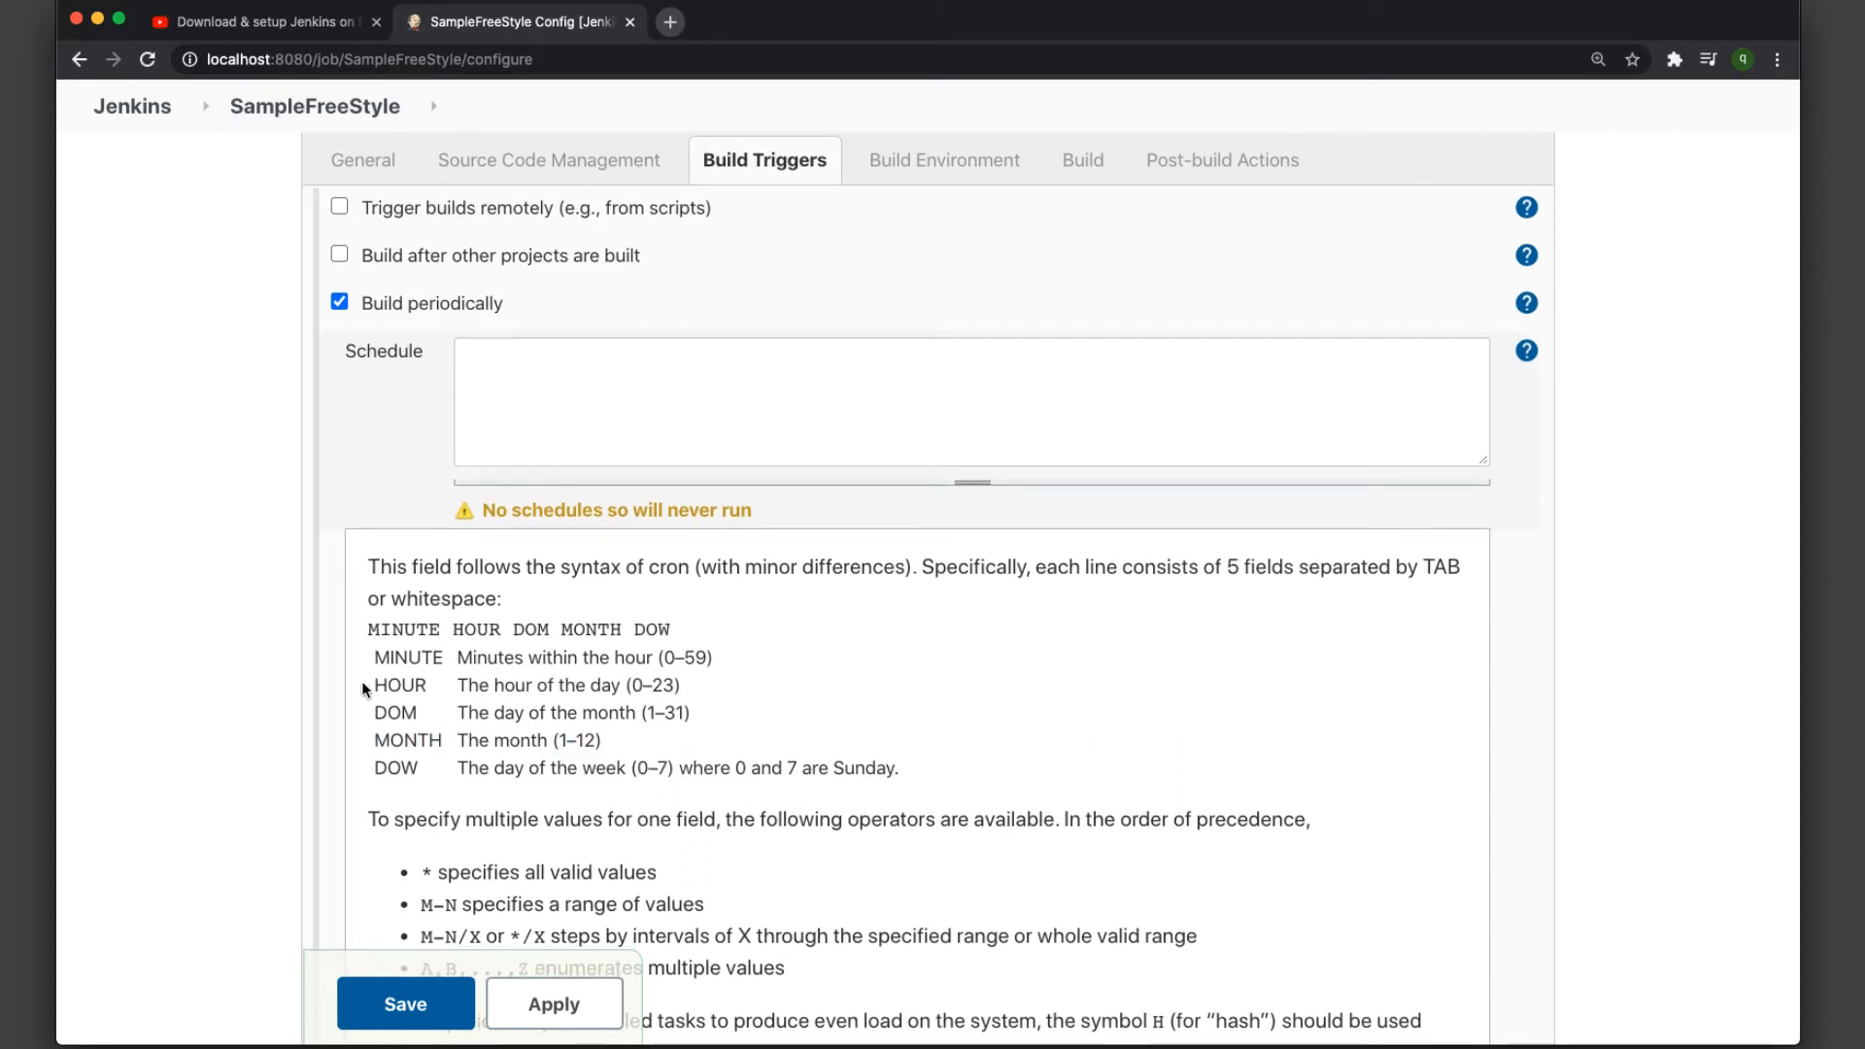
left_click_drag(610, 685, 731, 692)
scroll(736, 689, "down", 1)
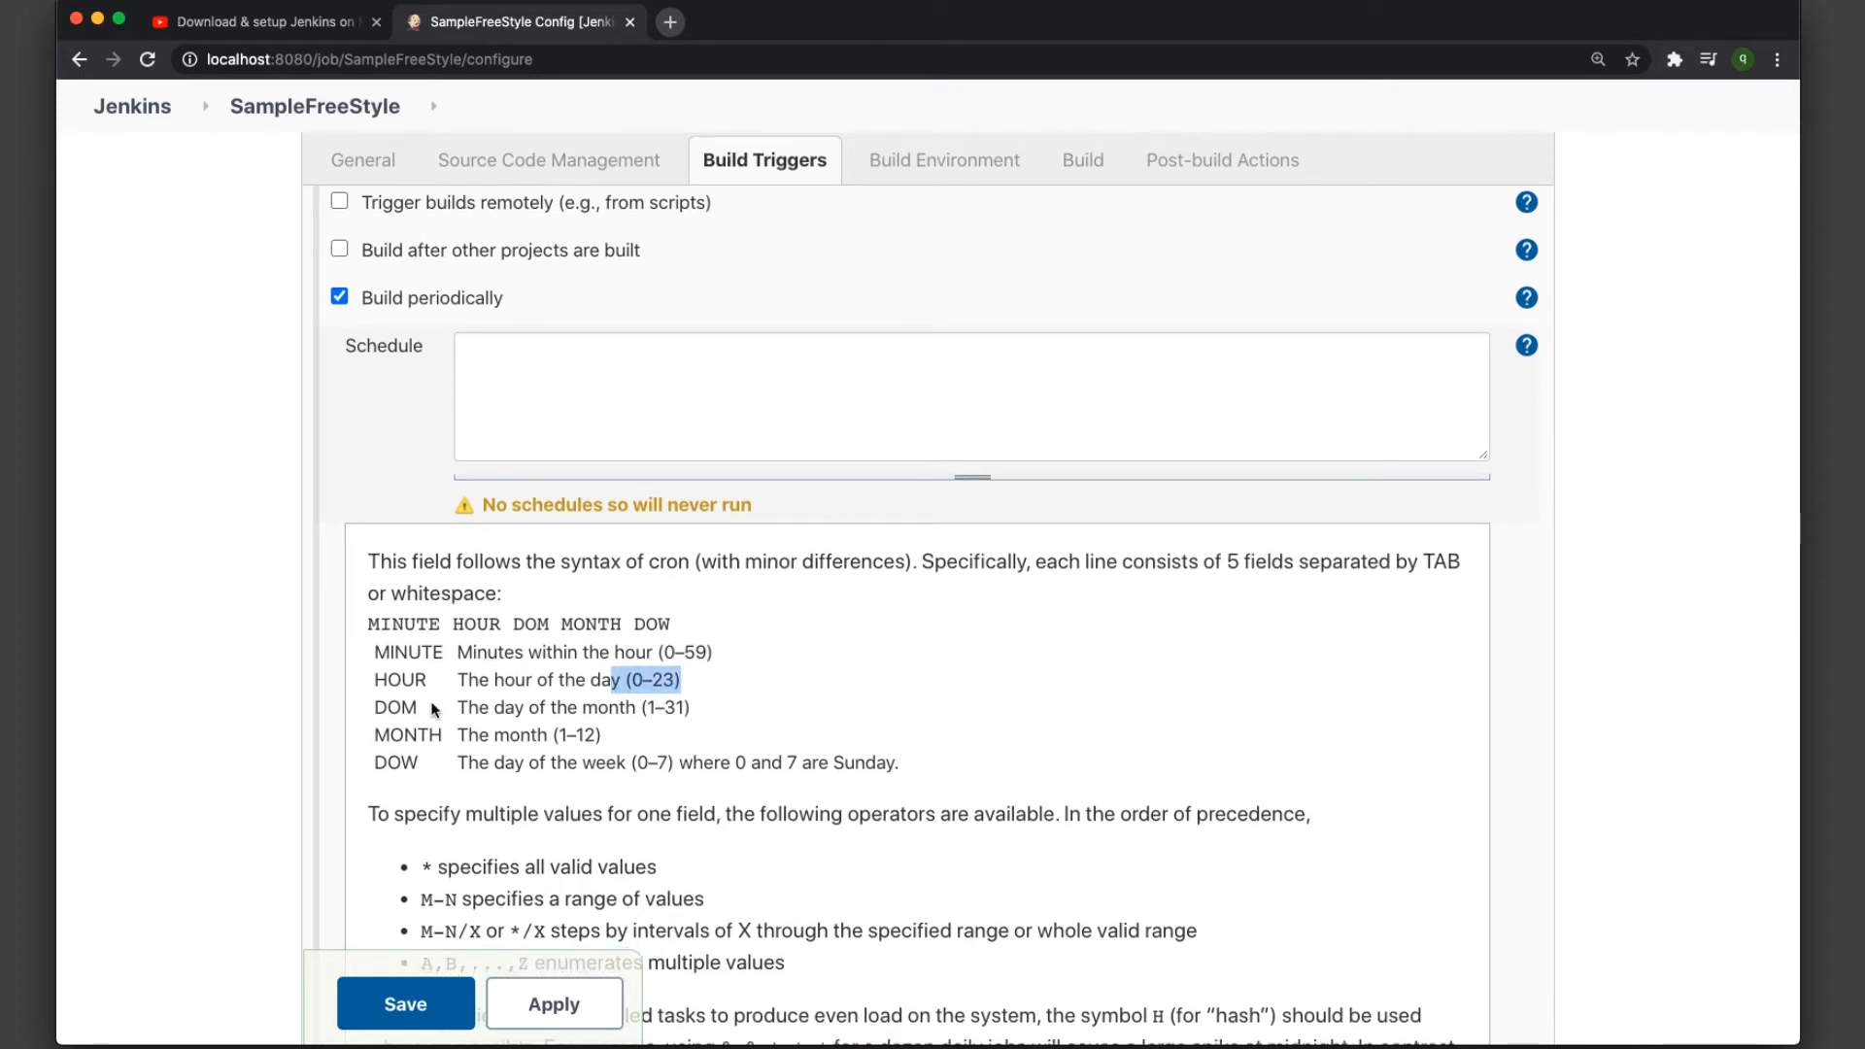
left_click_drag(373, 707, 510, 705)
scroll(760, 708, "up", 1)
scroll(760, 708, "down", 1)
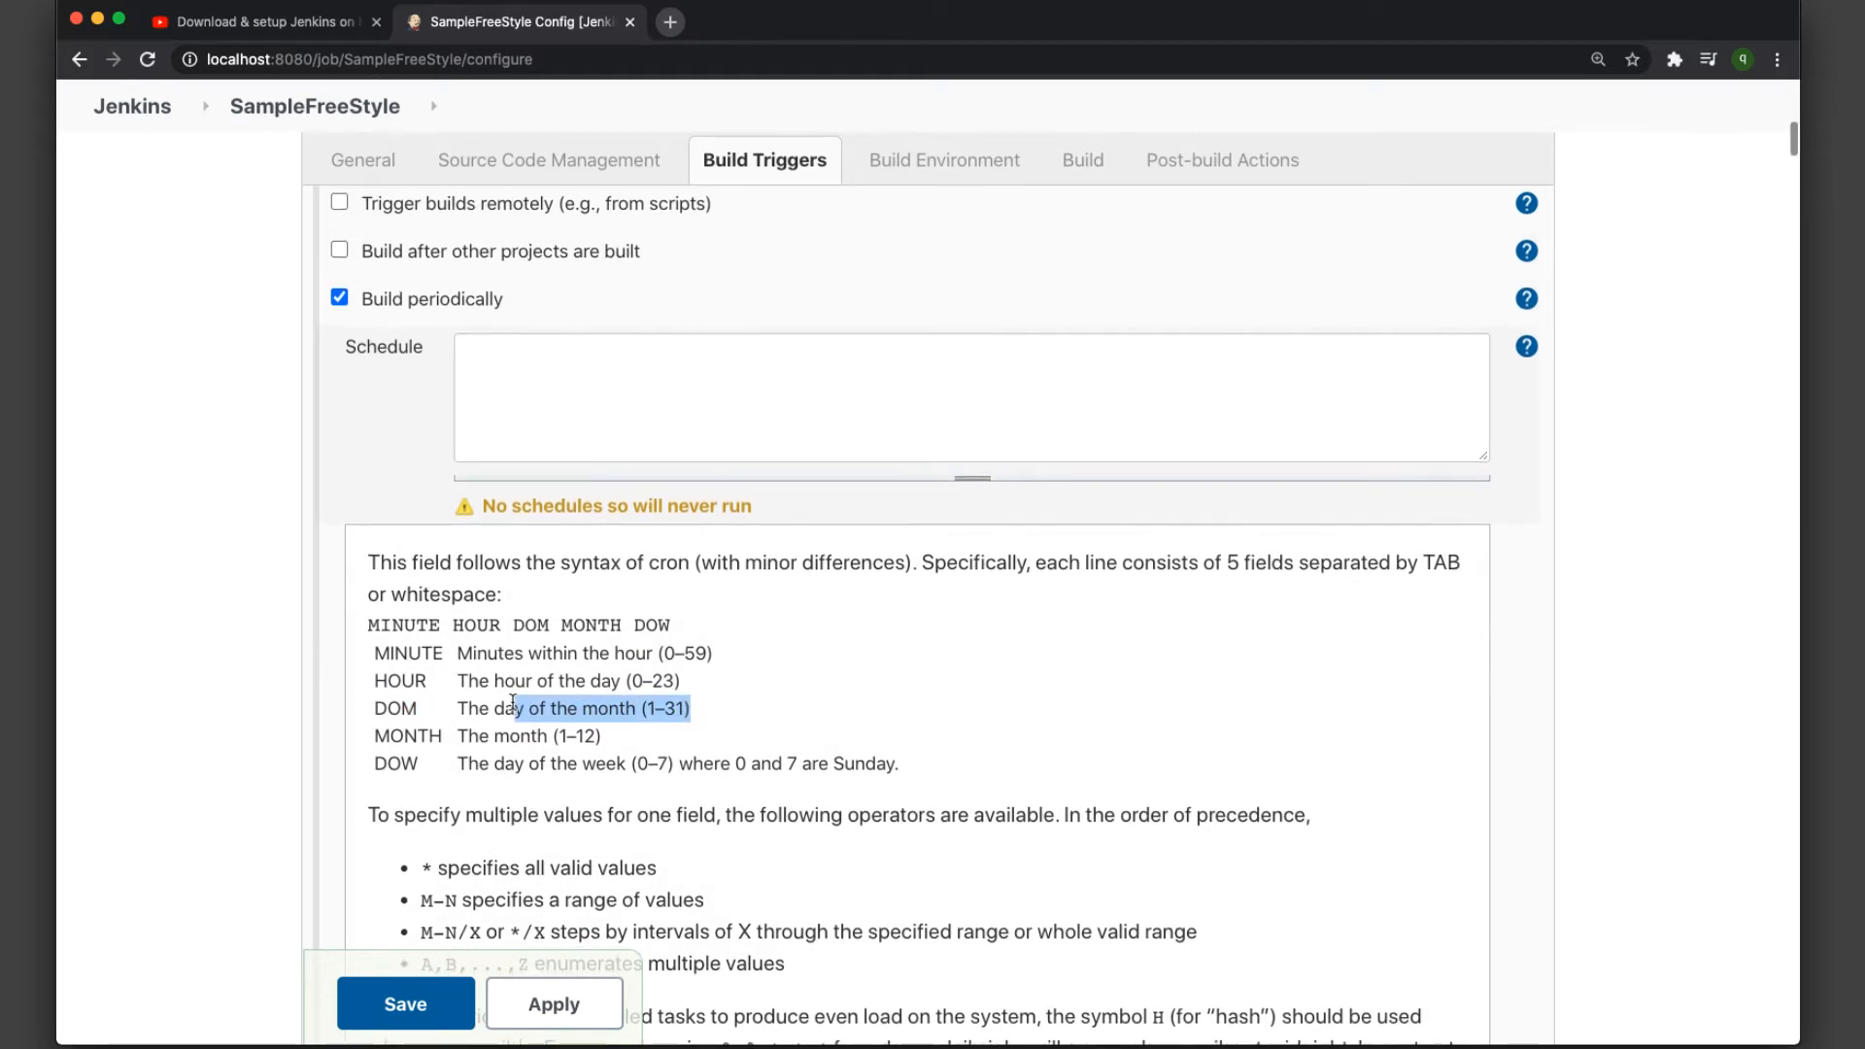
left_click(375, 648)
left_click_drag(375, 648, 767, 645)
scroll(768, 645, "down", 1)
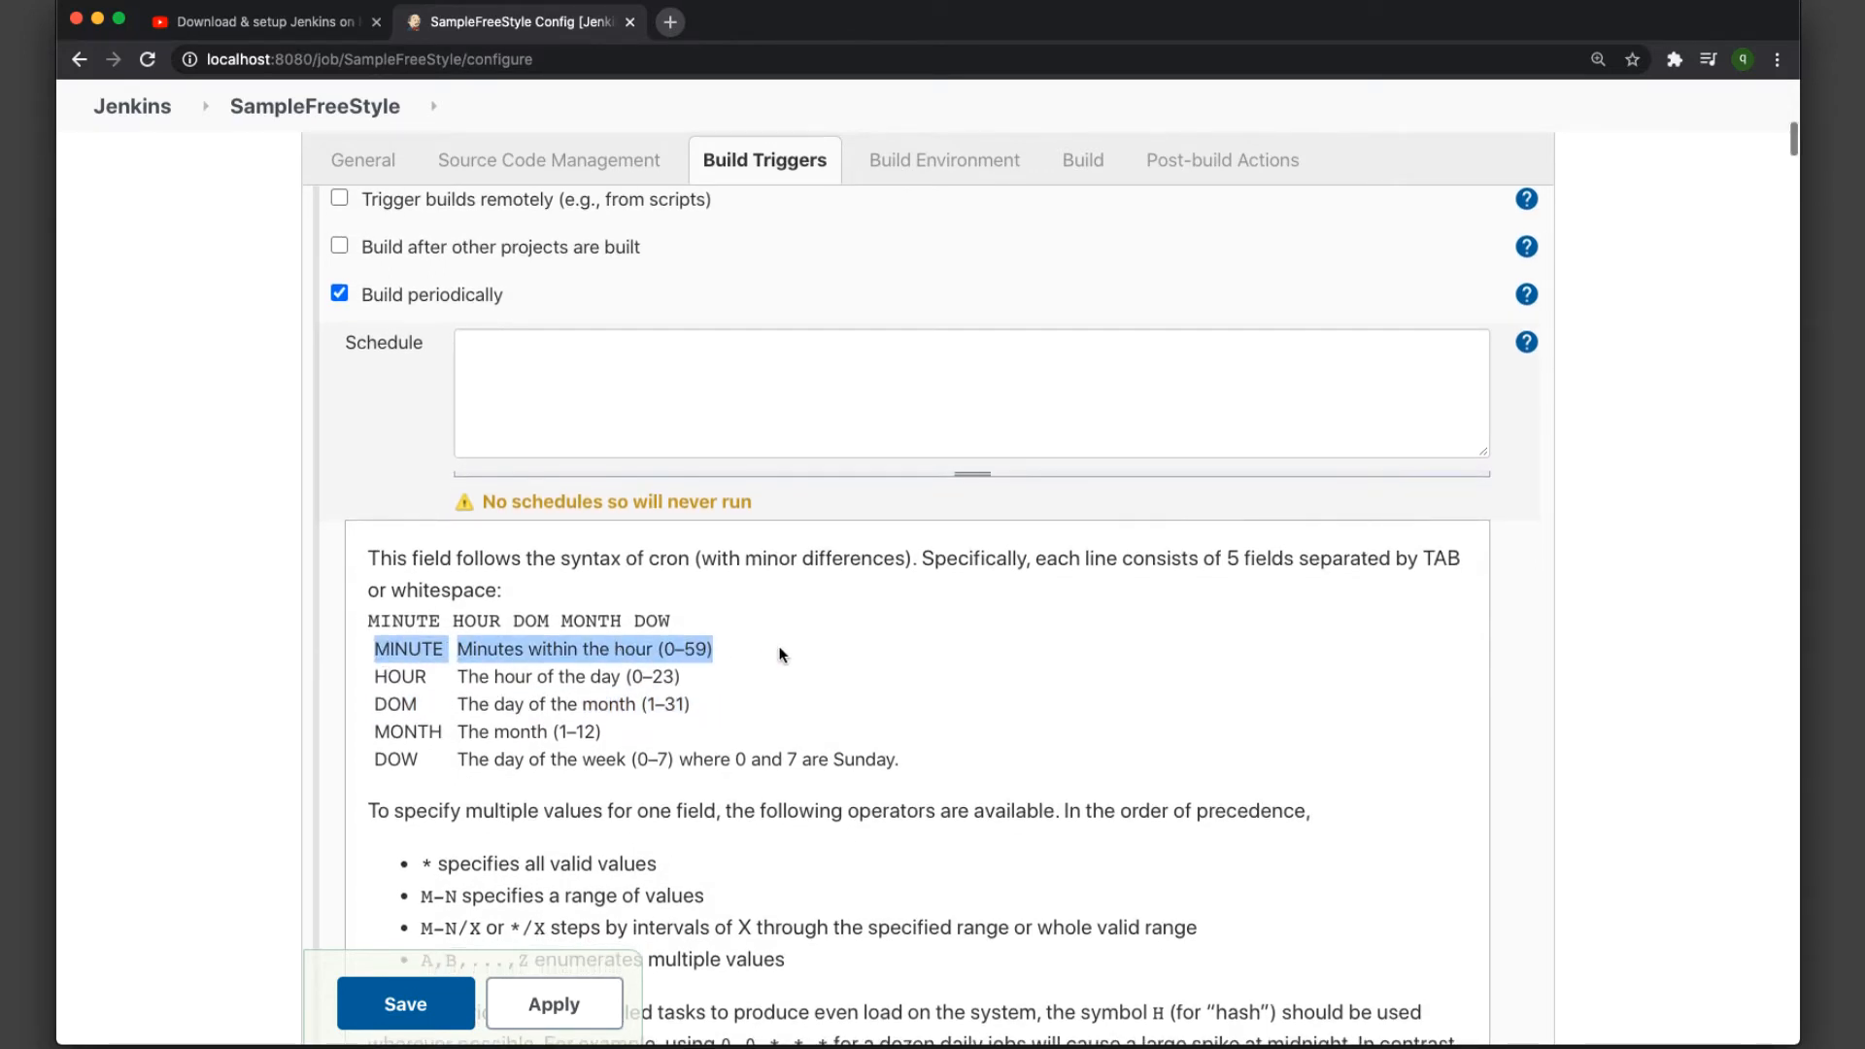
left_click(793, 647)
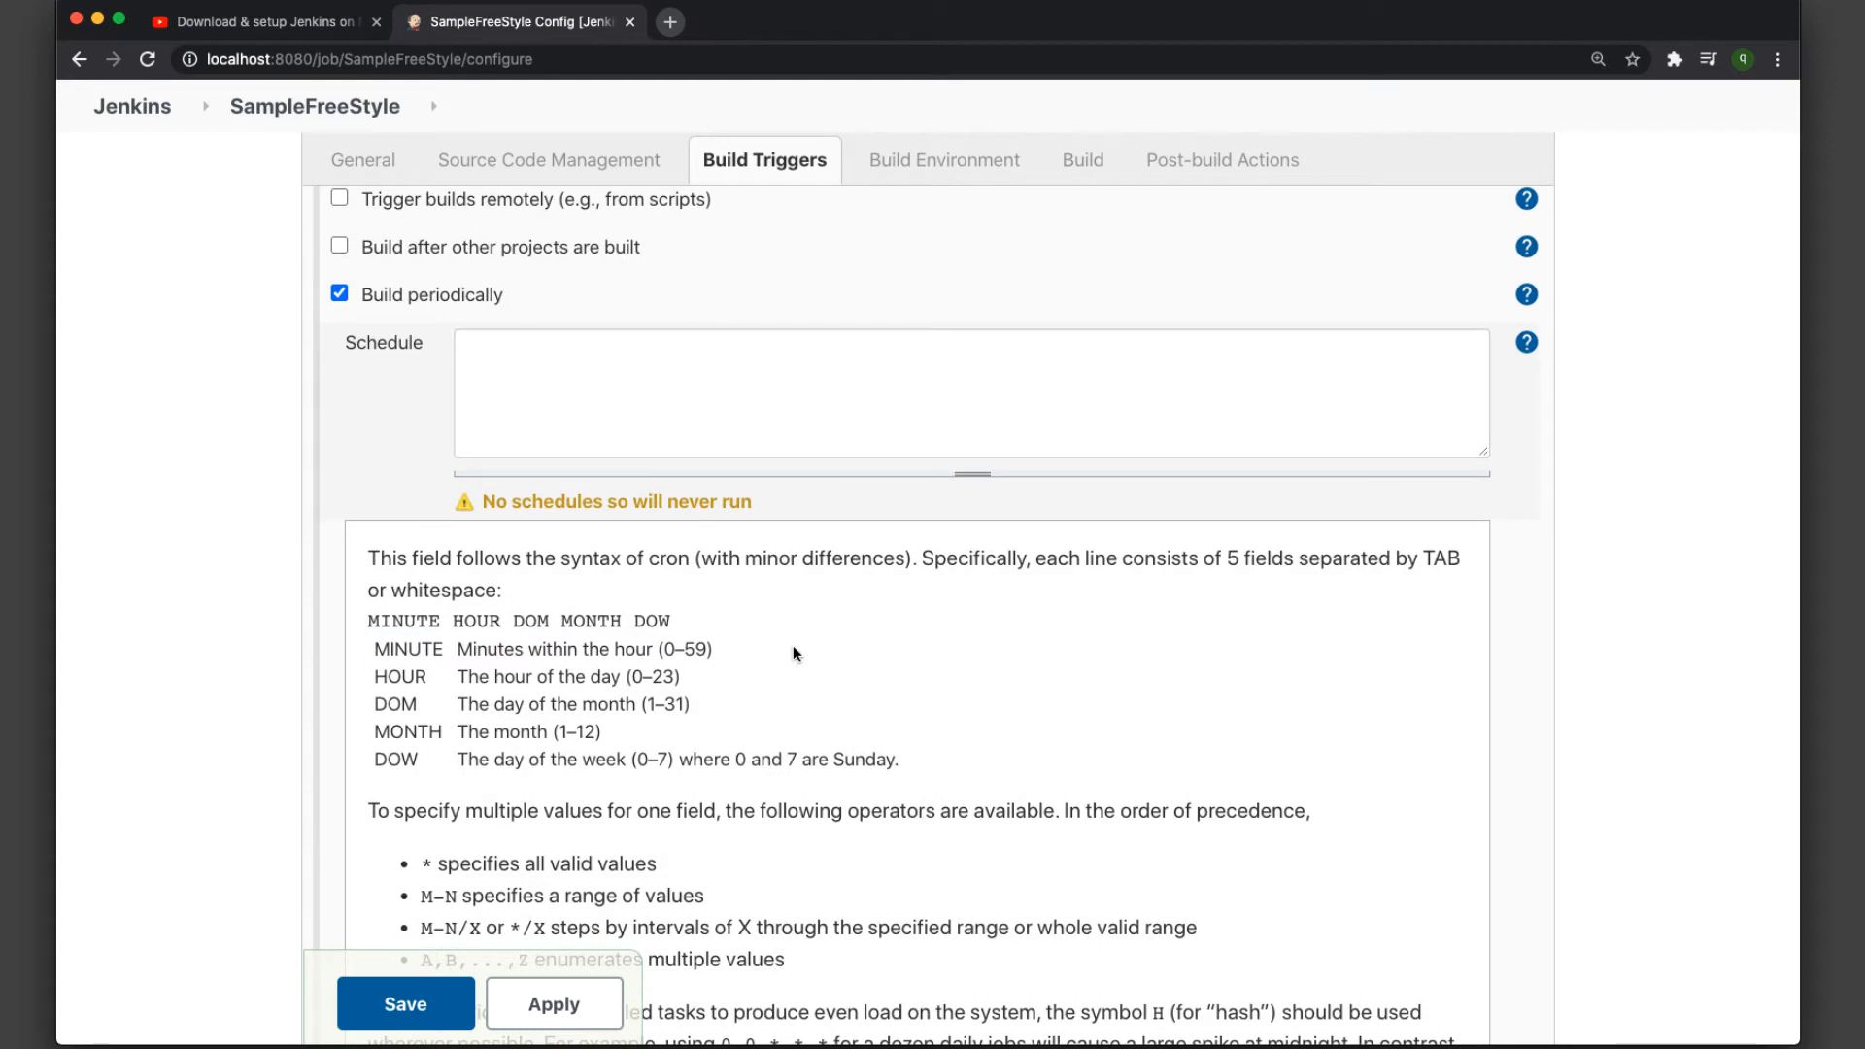
scroll(740, 744, "down", 1)
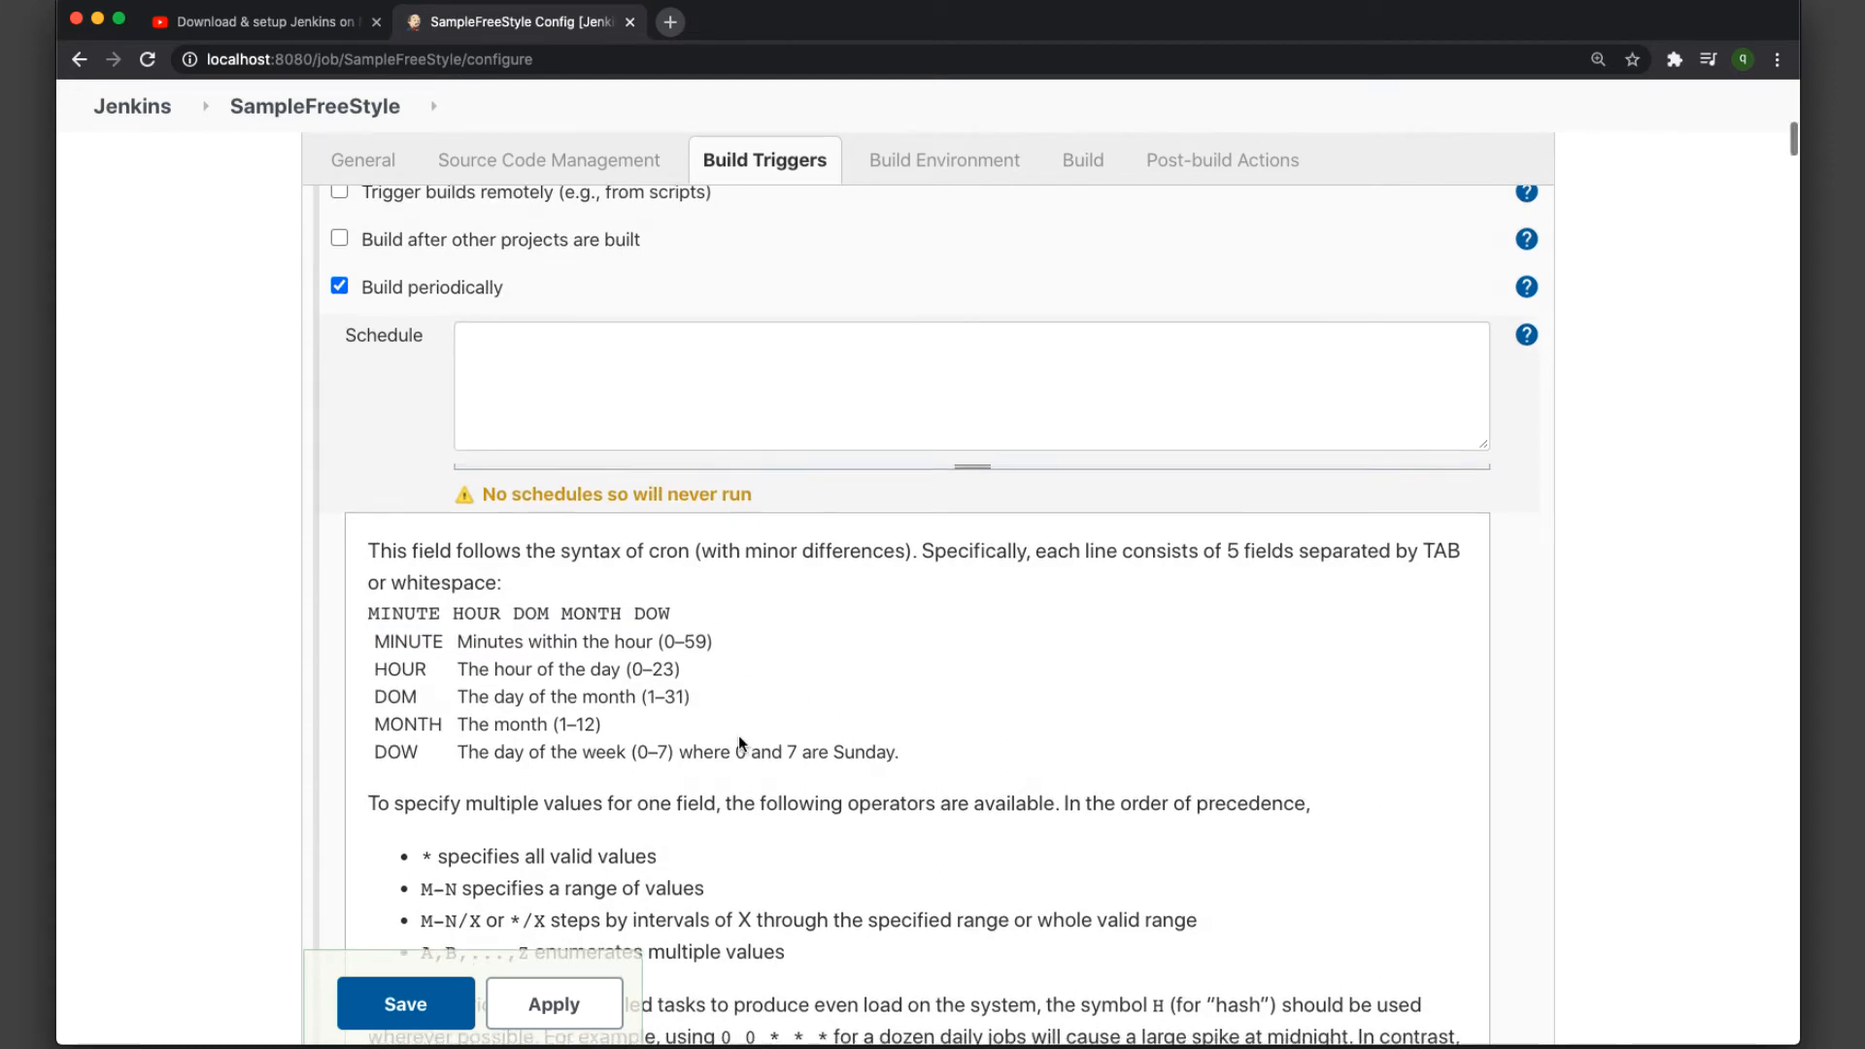
scroll(738, 735, "down", 3)
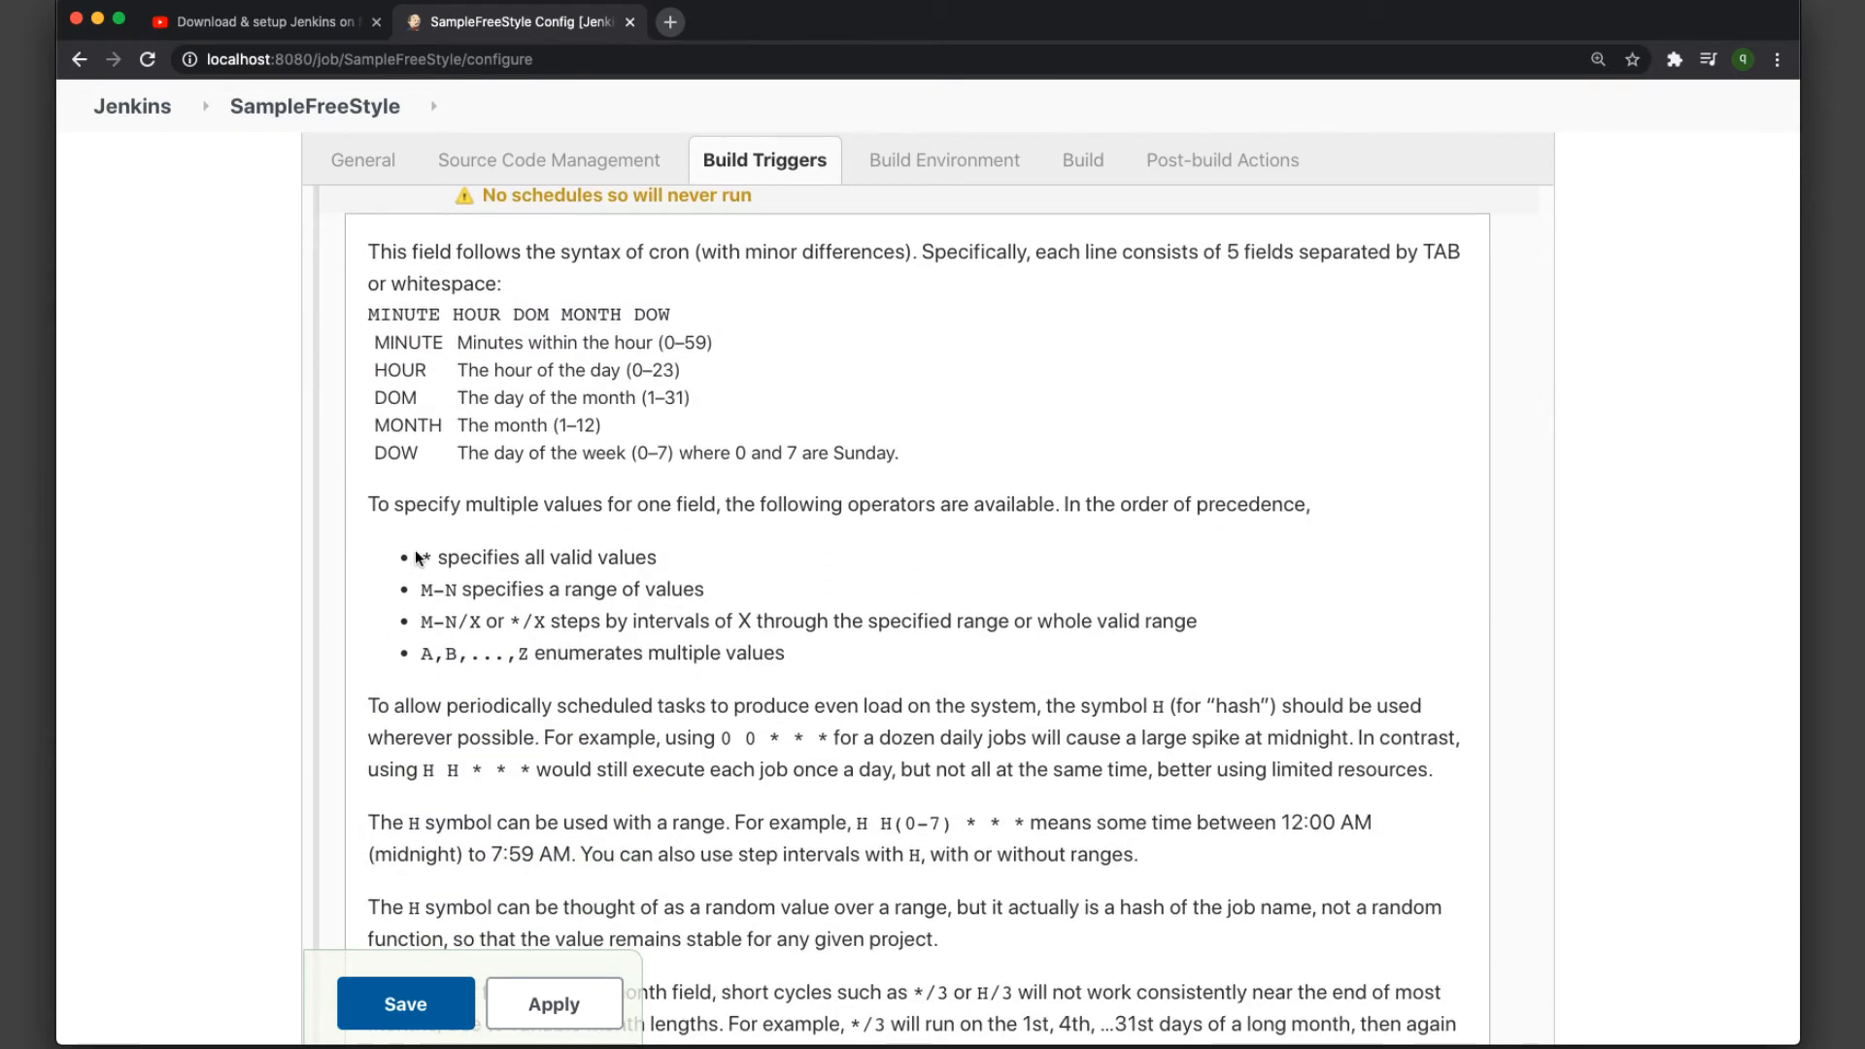
left_click_drag(416, 550, 678, 556)
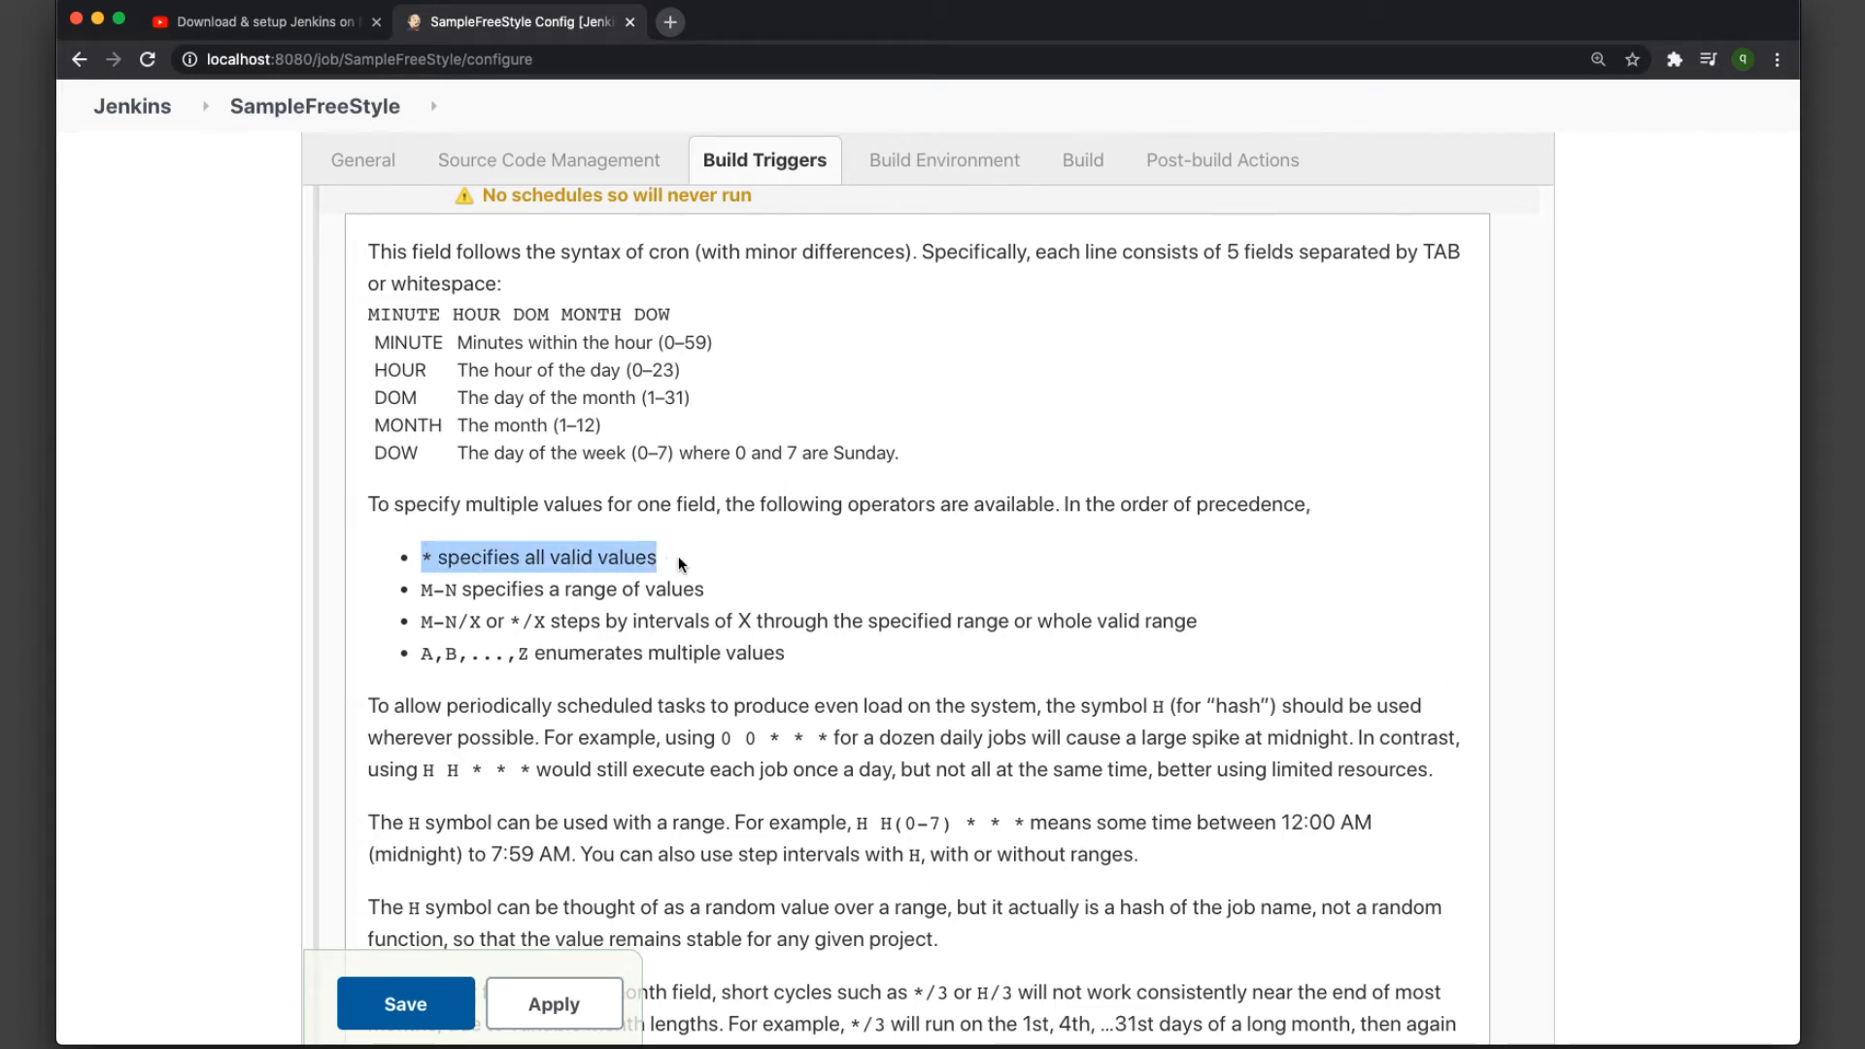
left_click(678, 556)
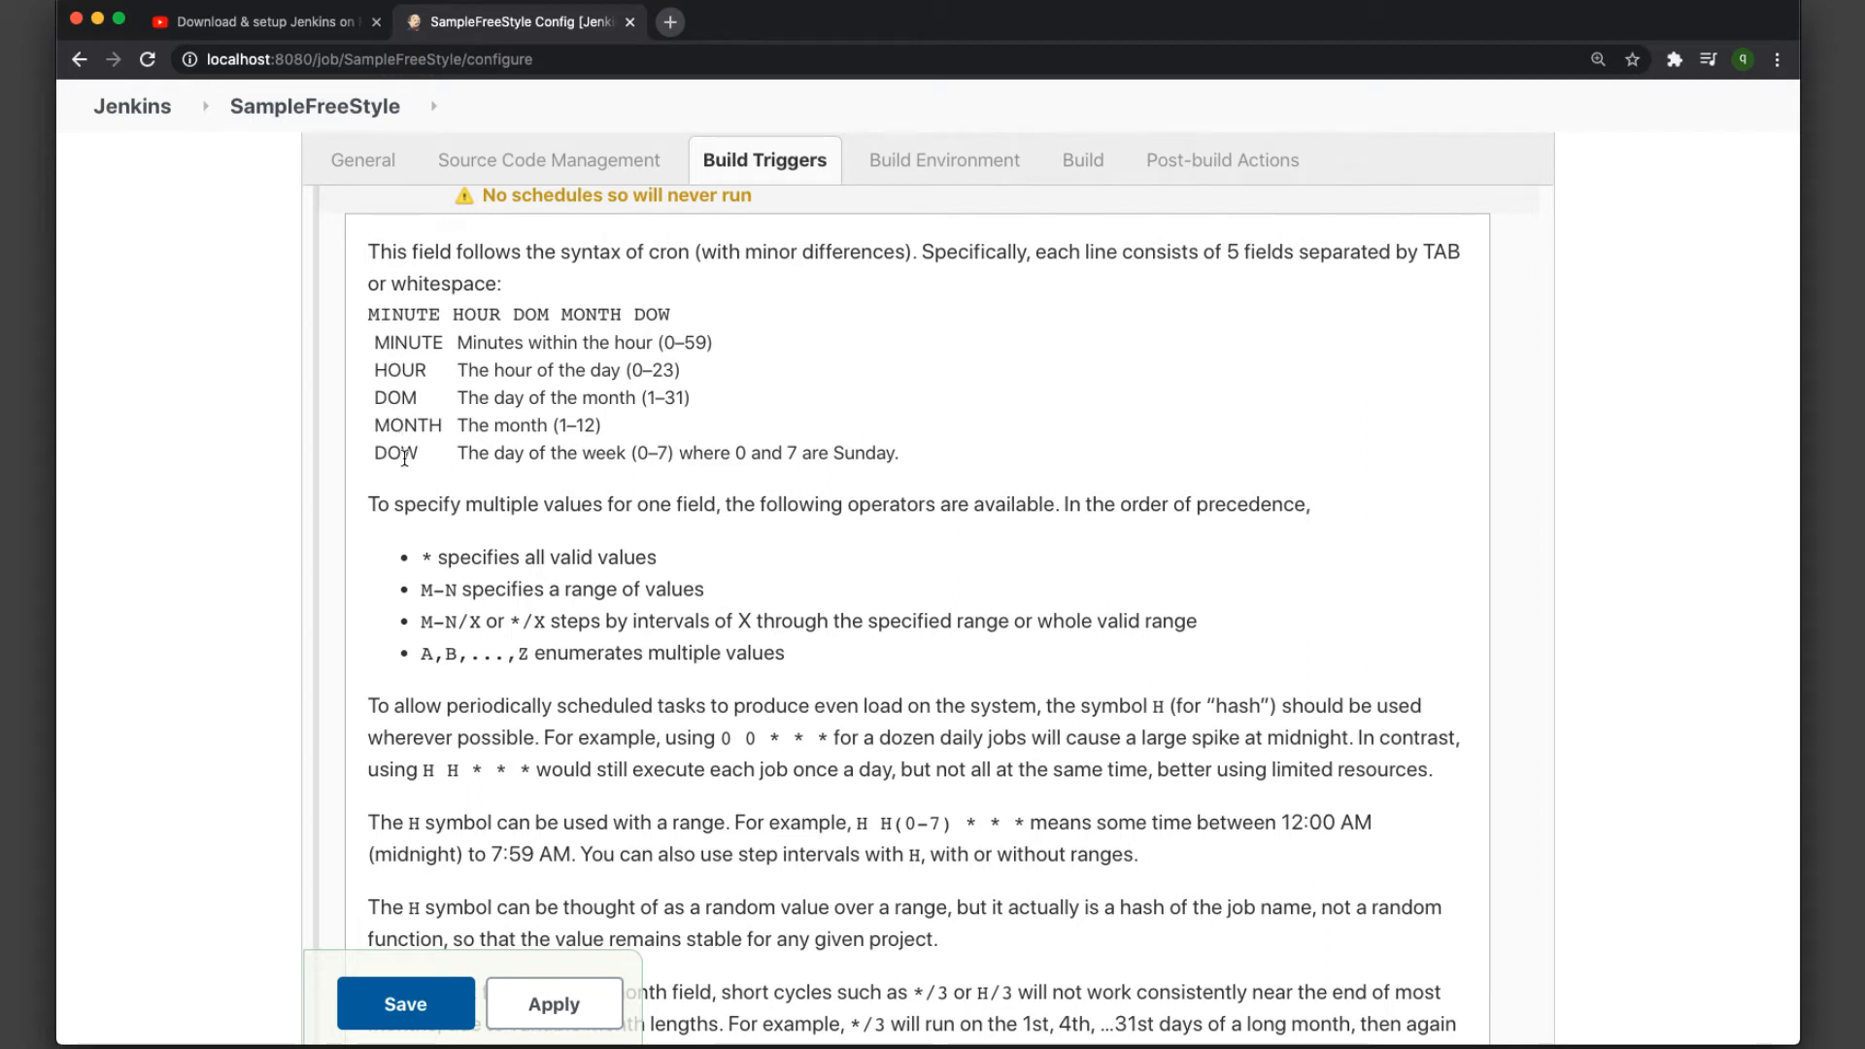
- Enter five asterisks as the periodic build schedule and compare the entry with the cron help
scroll(583, 311, "up", 3)
left_click(556, 296)
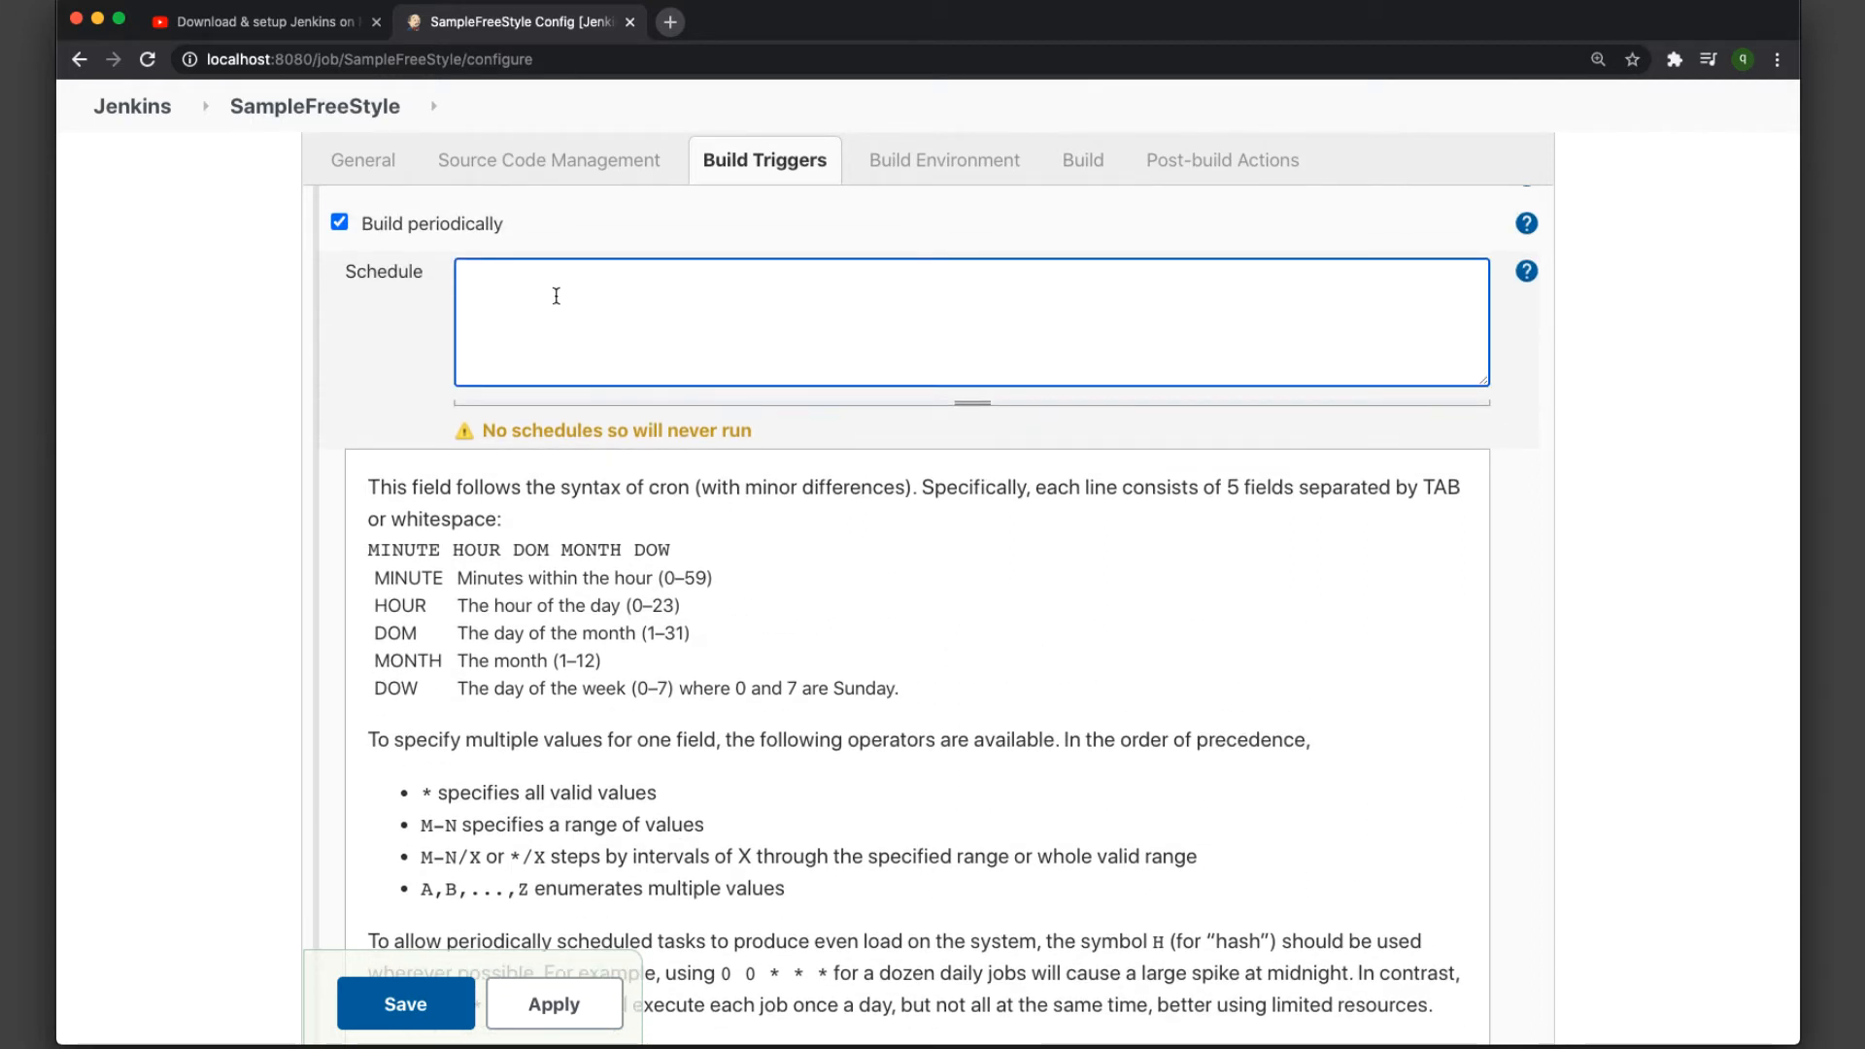
type("*****")
left_click_drag(618, 292, 358, 276)
left_click(581, 283)
scroll(717, 414, "down", 10)
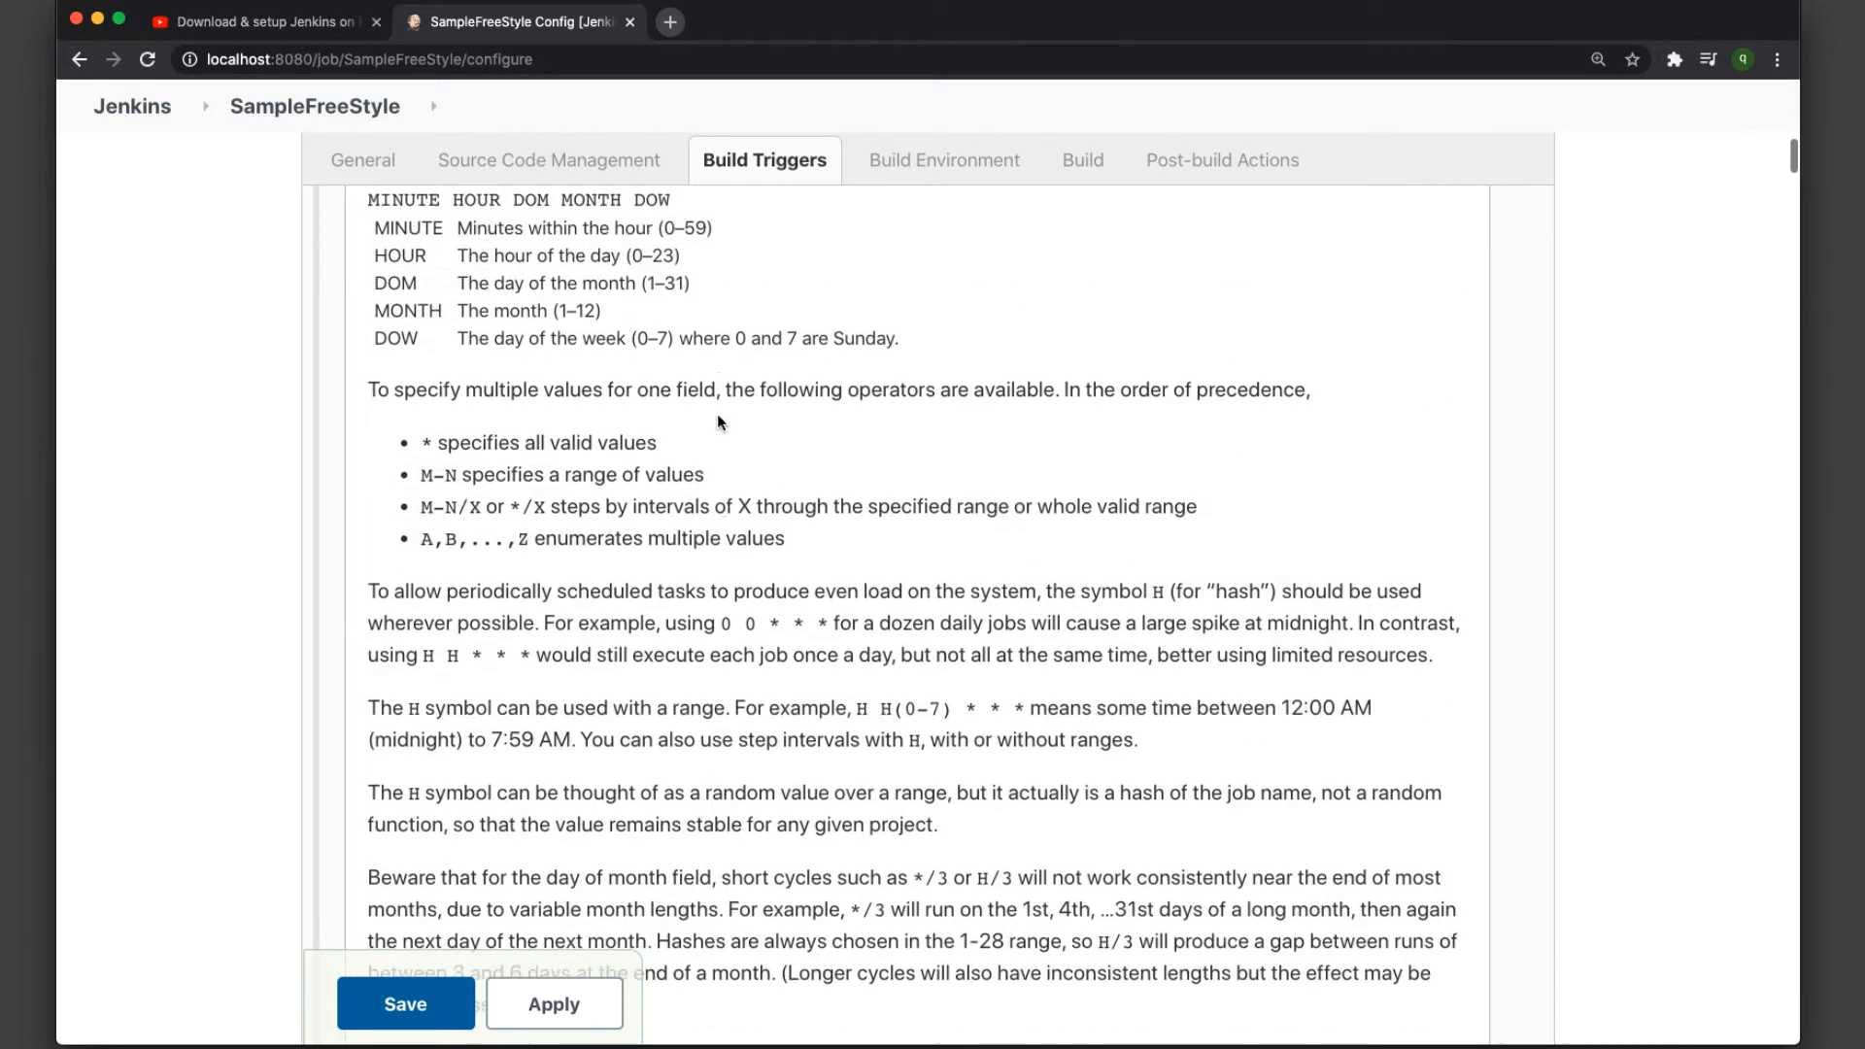
- Examine the help's schedule example H/15 * * * * for a build every fifteen minutes
scroll(719, 418, "down", 2)
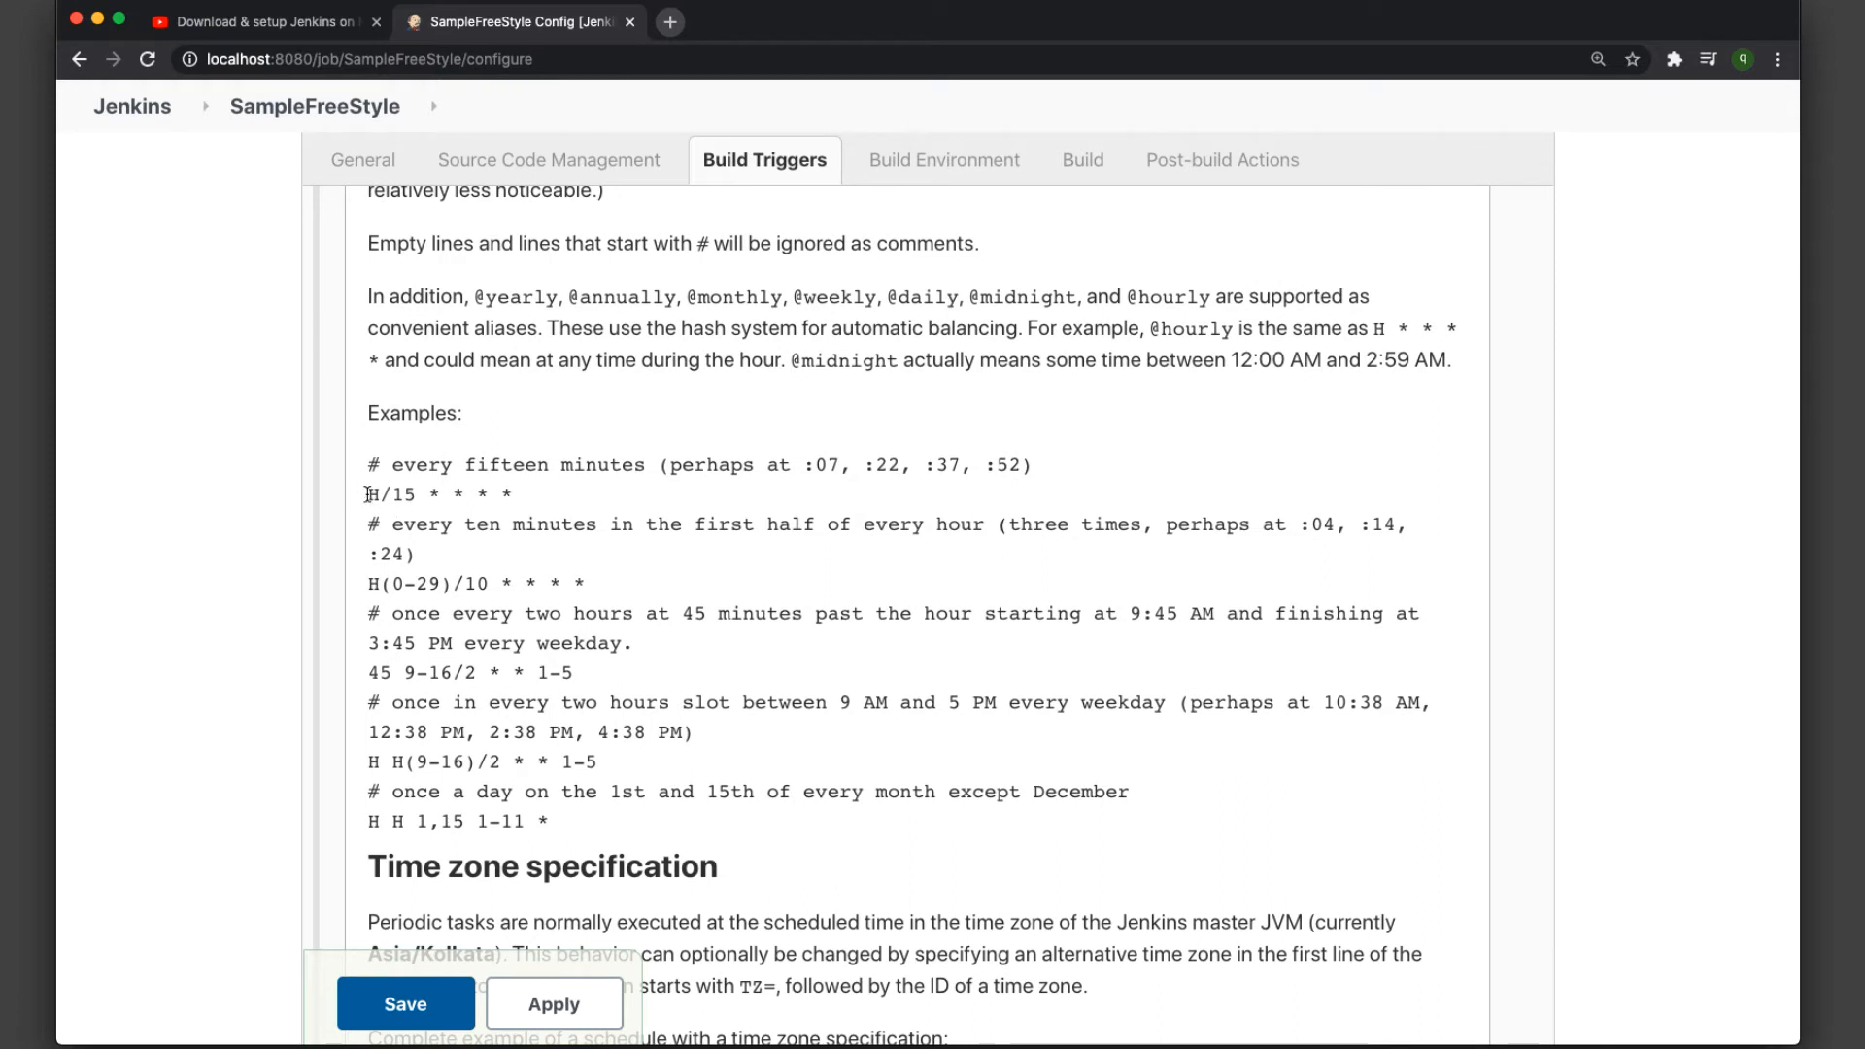
mouse_move(367, 494)
left_mouse_down()
mouse_move(544, 498)
mouse_move(644, 466)
mouse_move(529, 496)
mouse_move(354, 498)
left_mouse_up()
left_click(544, 496)
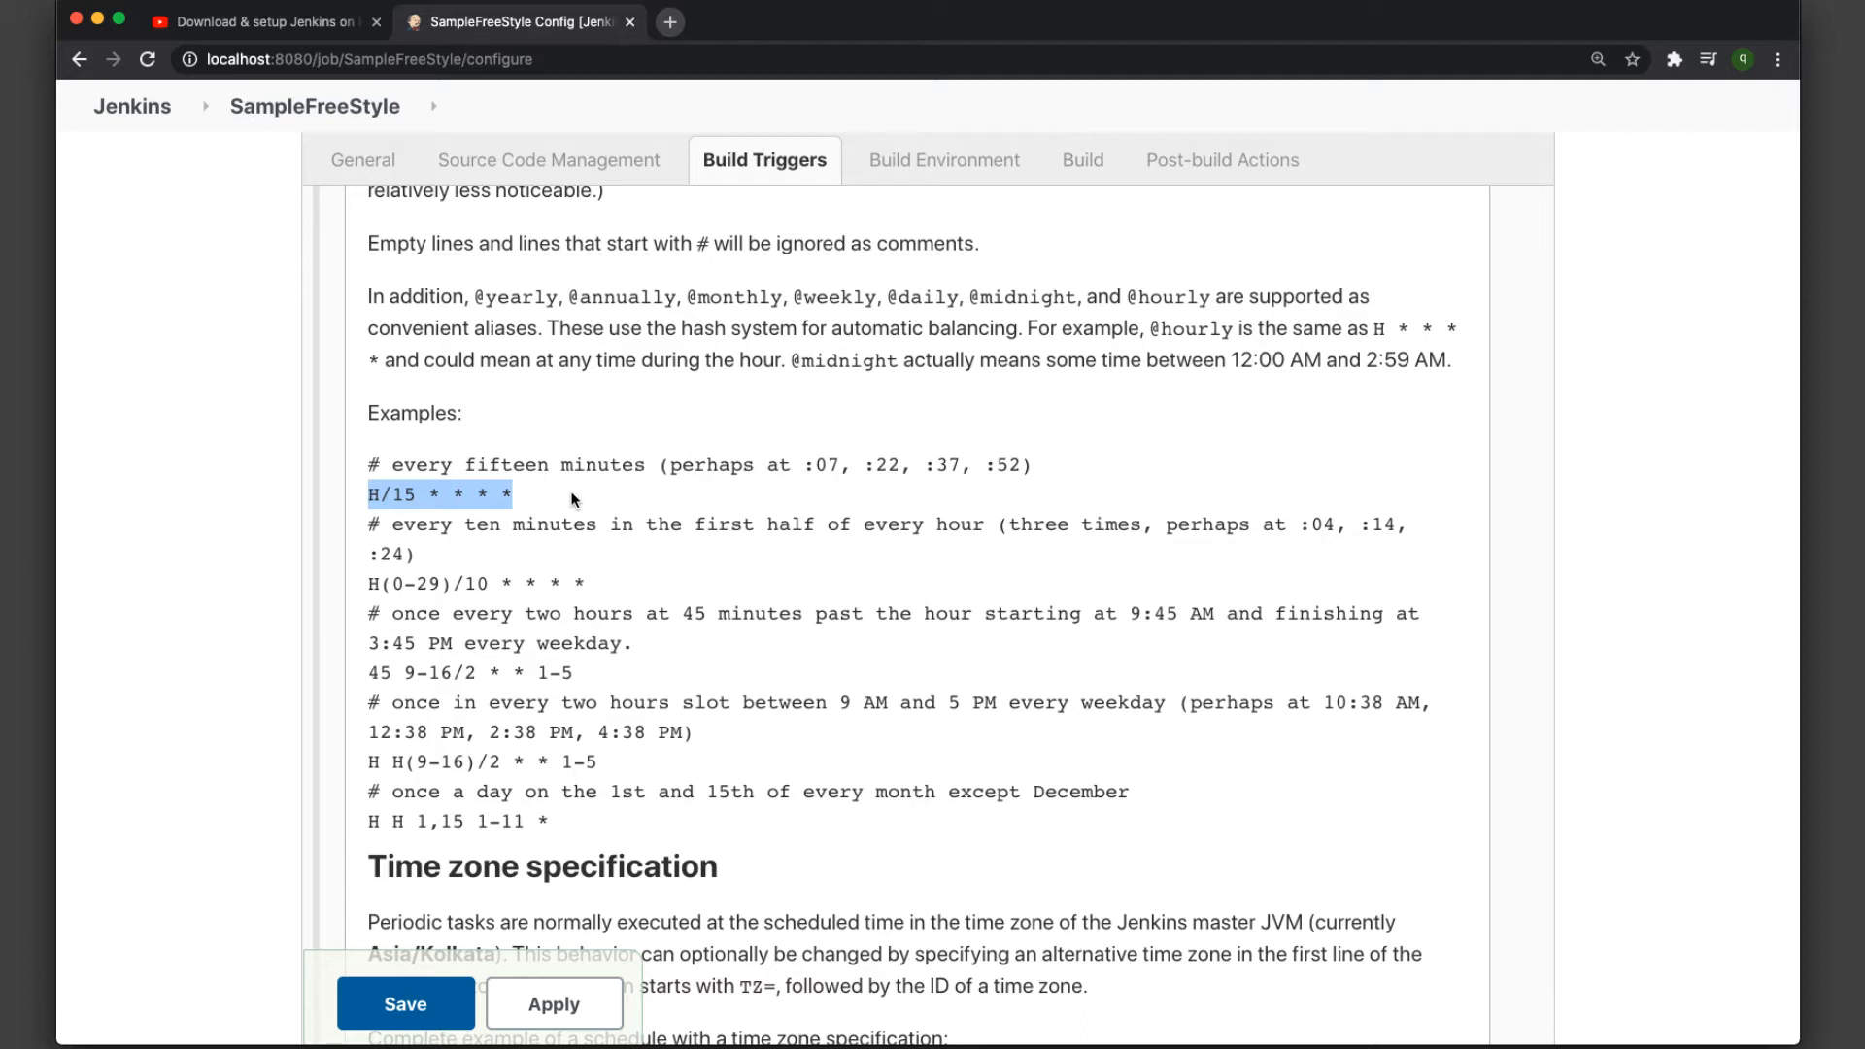
left_click(598, 490)
left_click_drag(601, 490, 345, 490)
left_click(579, 495)
left_click_drag(561, 493, 358, 497)
left_click(589, 494)
- Examine the H(0-29)/10 * * * * example, the remaining schedule examples and the time zone specification in the help
scroll(588, 494, "up", 3)
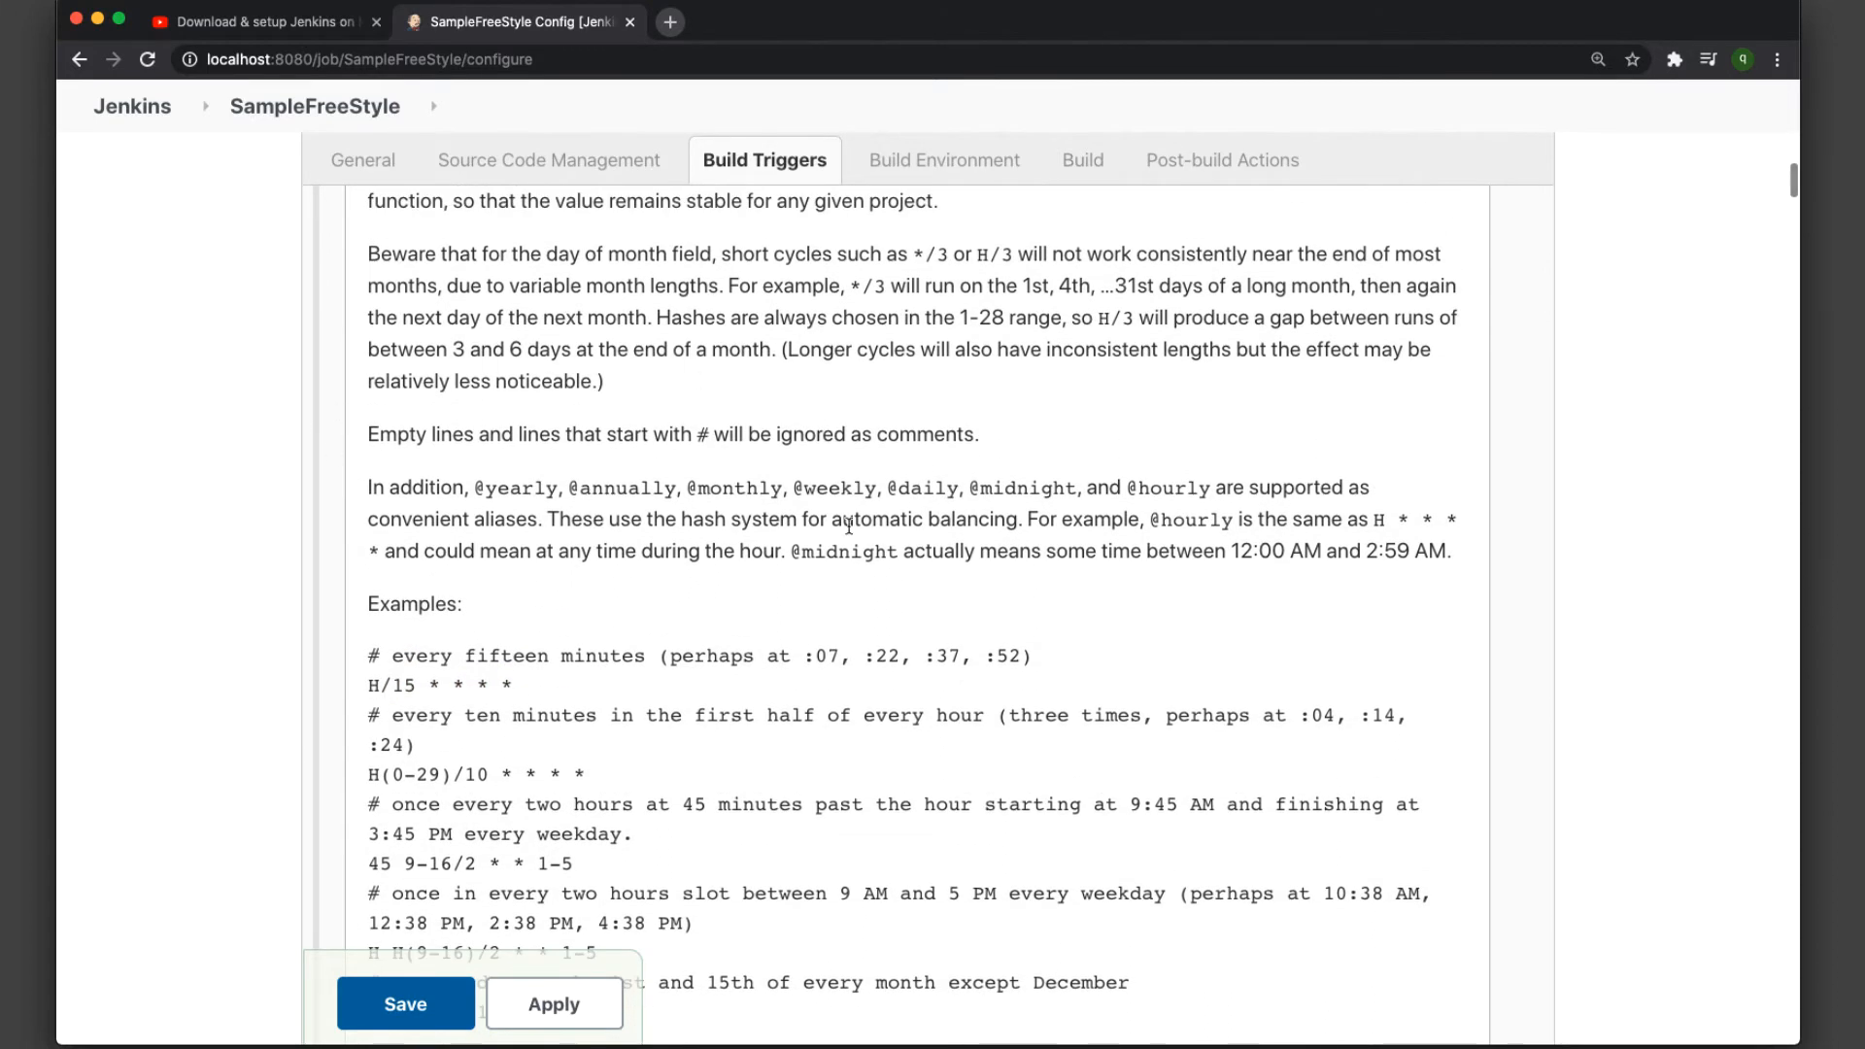
scroll(835, 515, "up", 3)
scroll(749, 431, "down", 4)
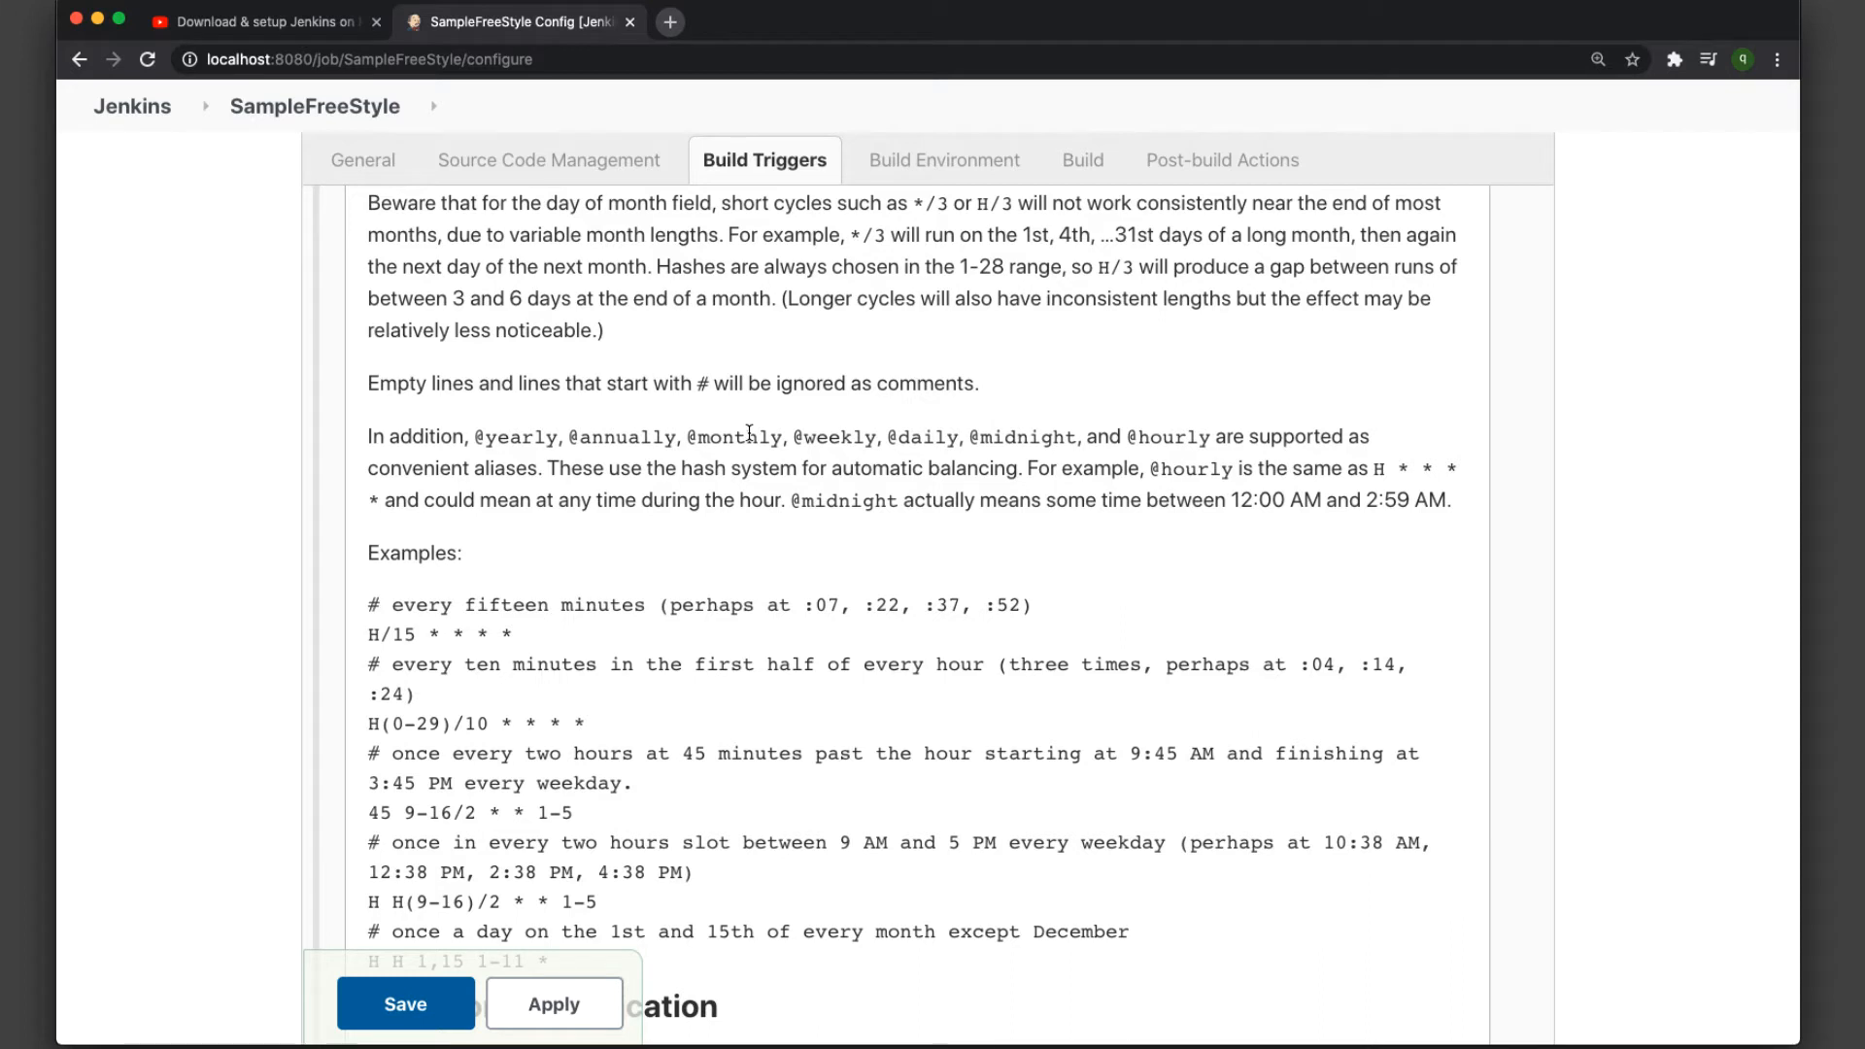
scroll(749, 432, "down", 3)
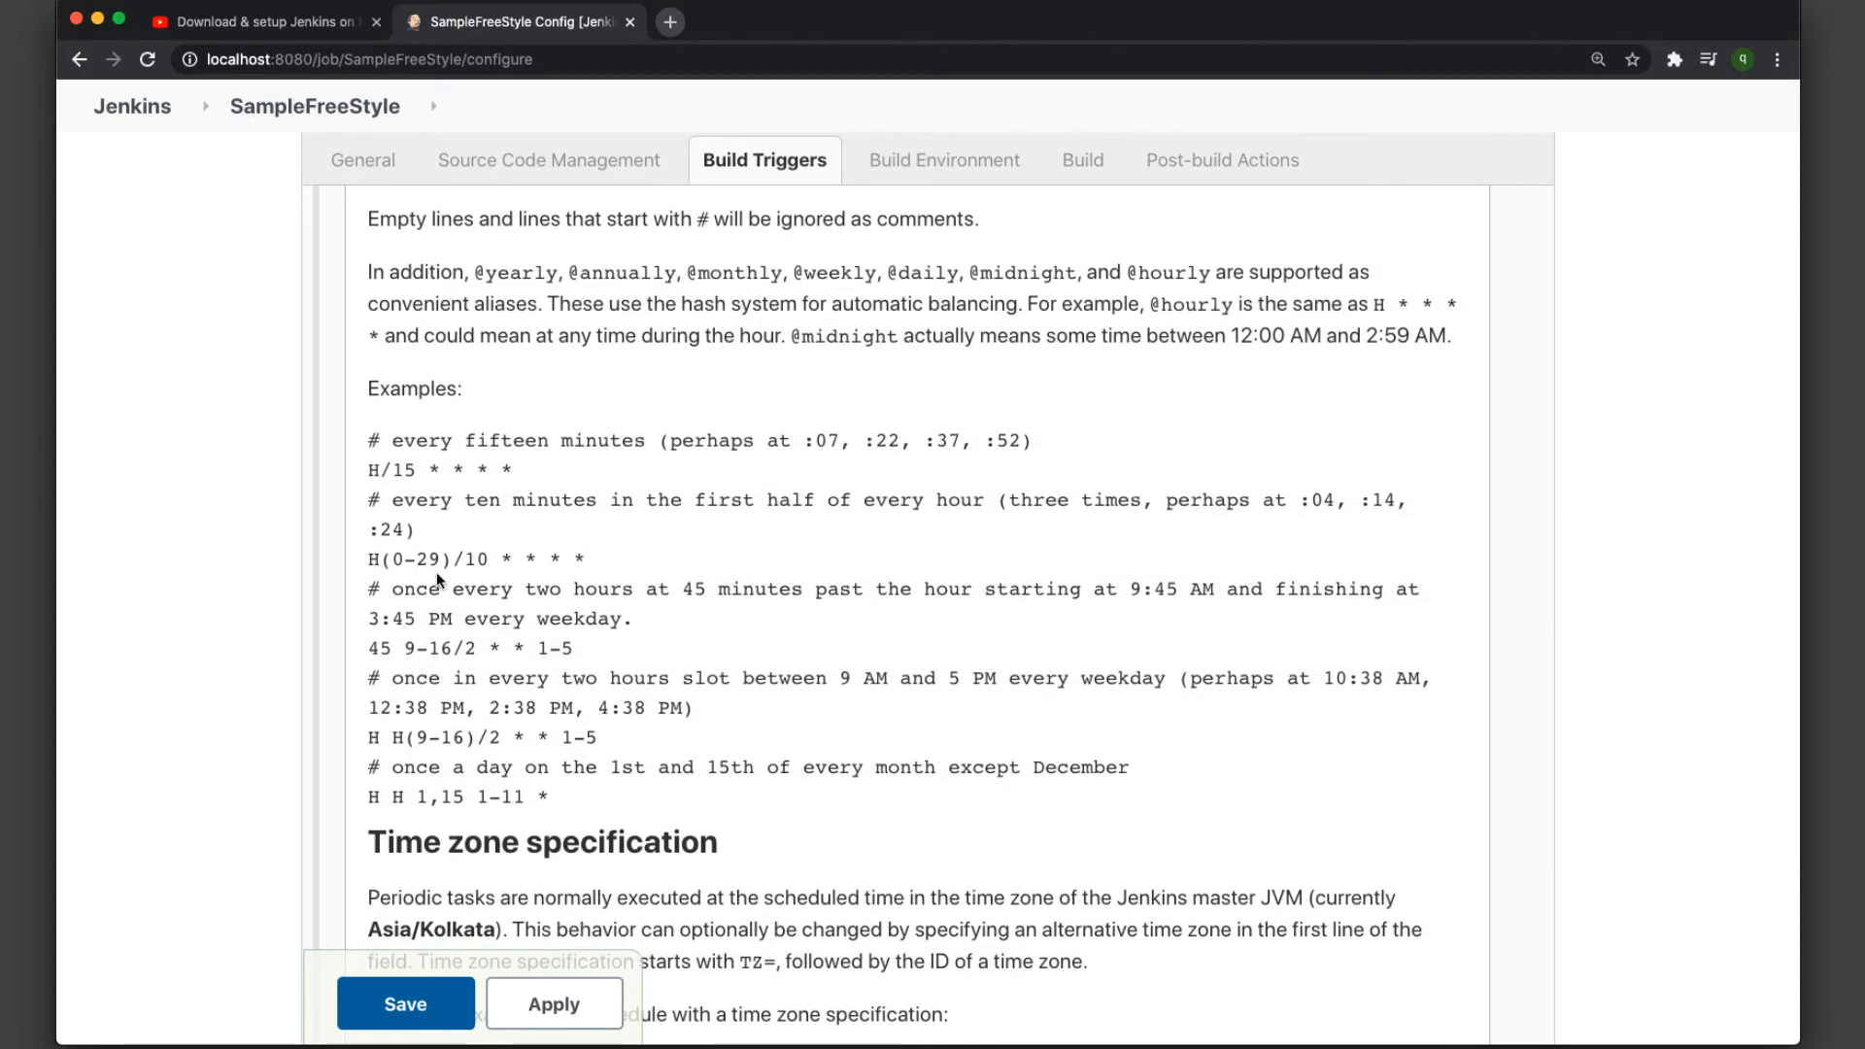
left_click_drag(360, 561, 668, 551)
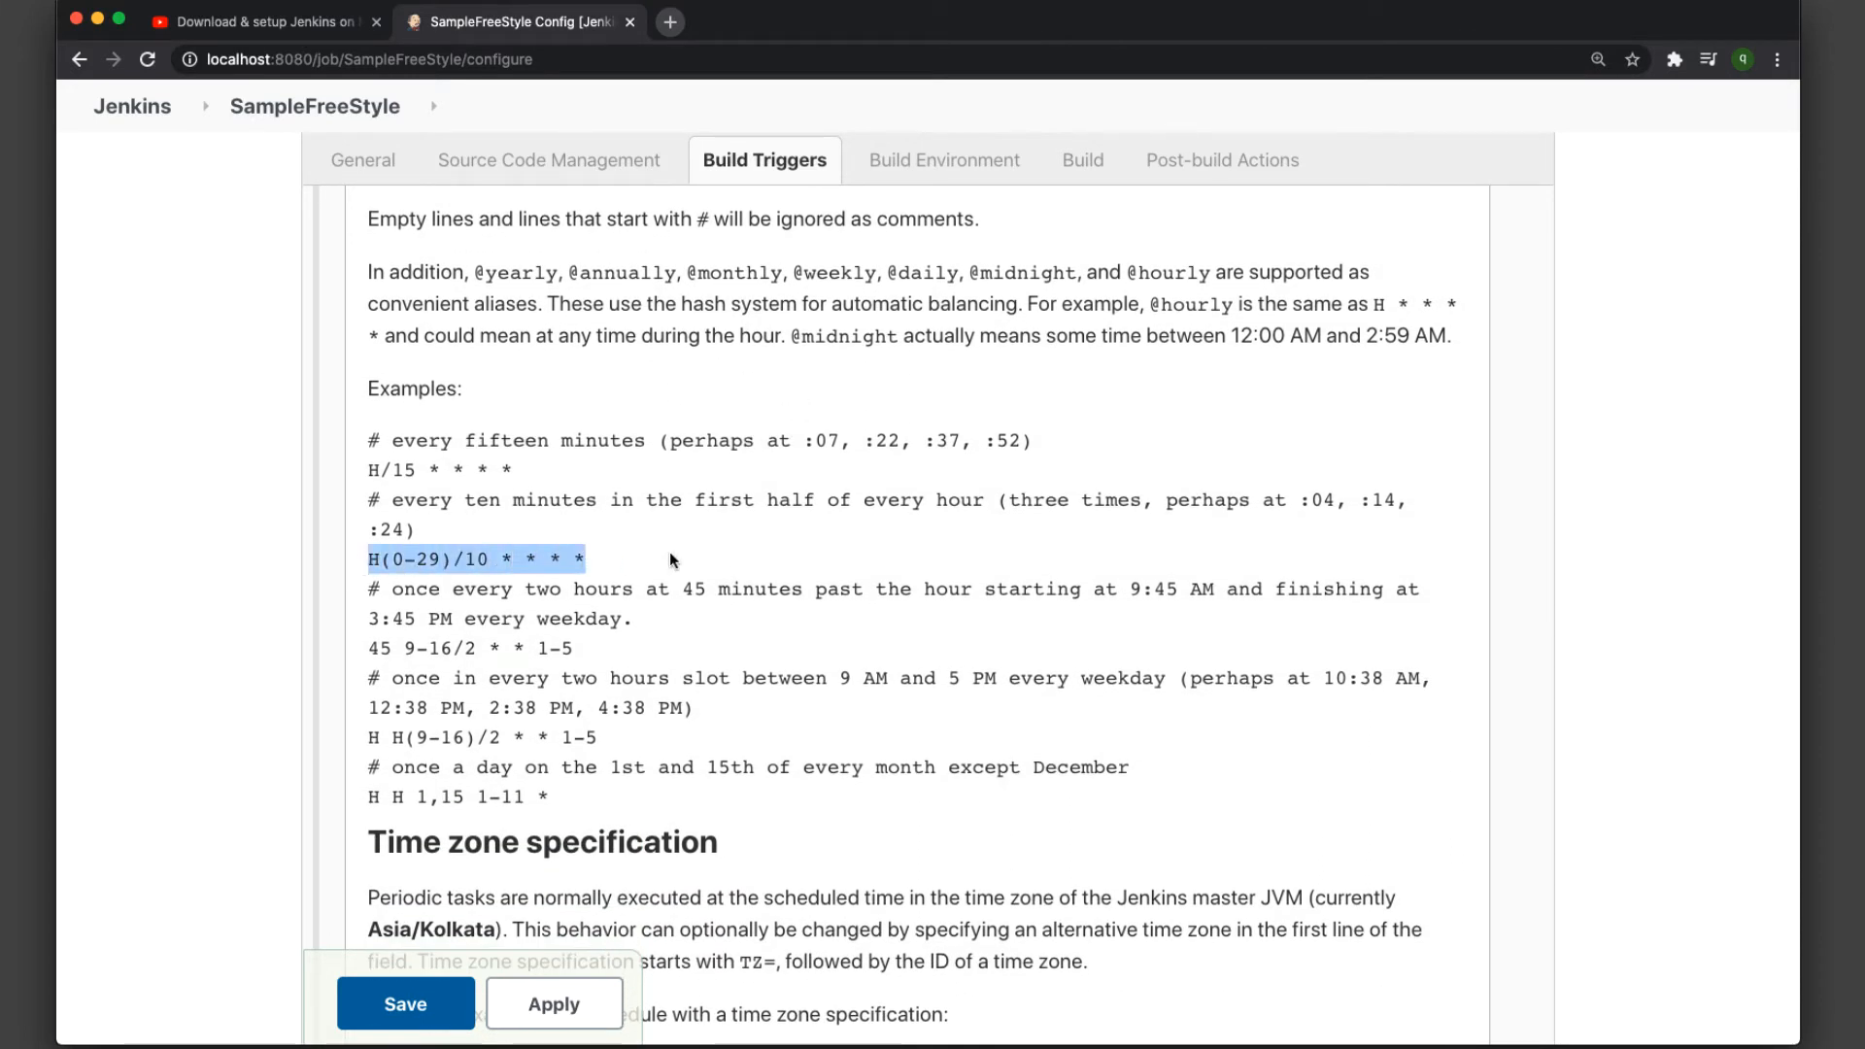
left_click(687, 560)
left_click_drag(391, 560, 490, 558)
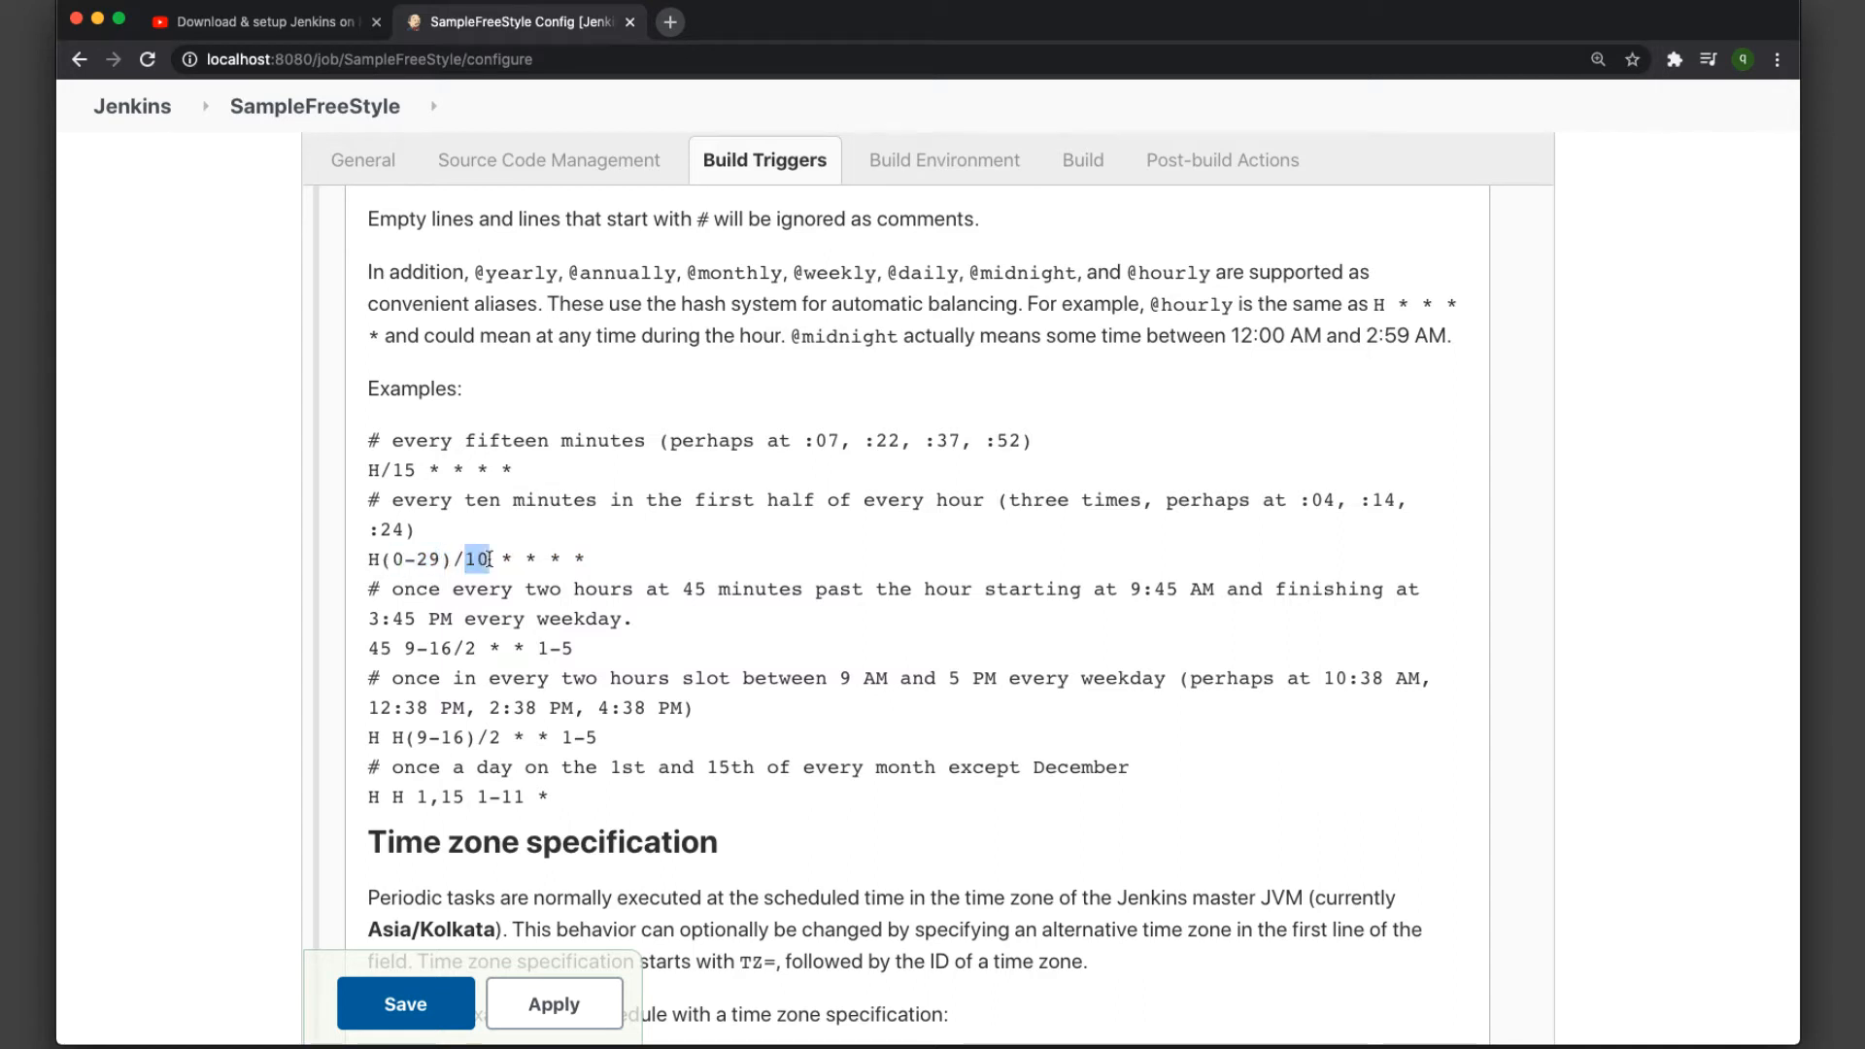
left_click(606, 559)
scroll(606, 559, "down", 4)
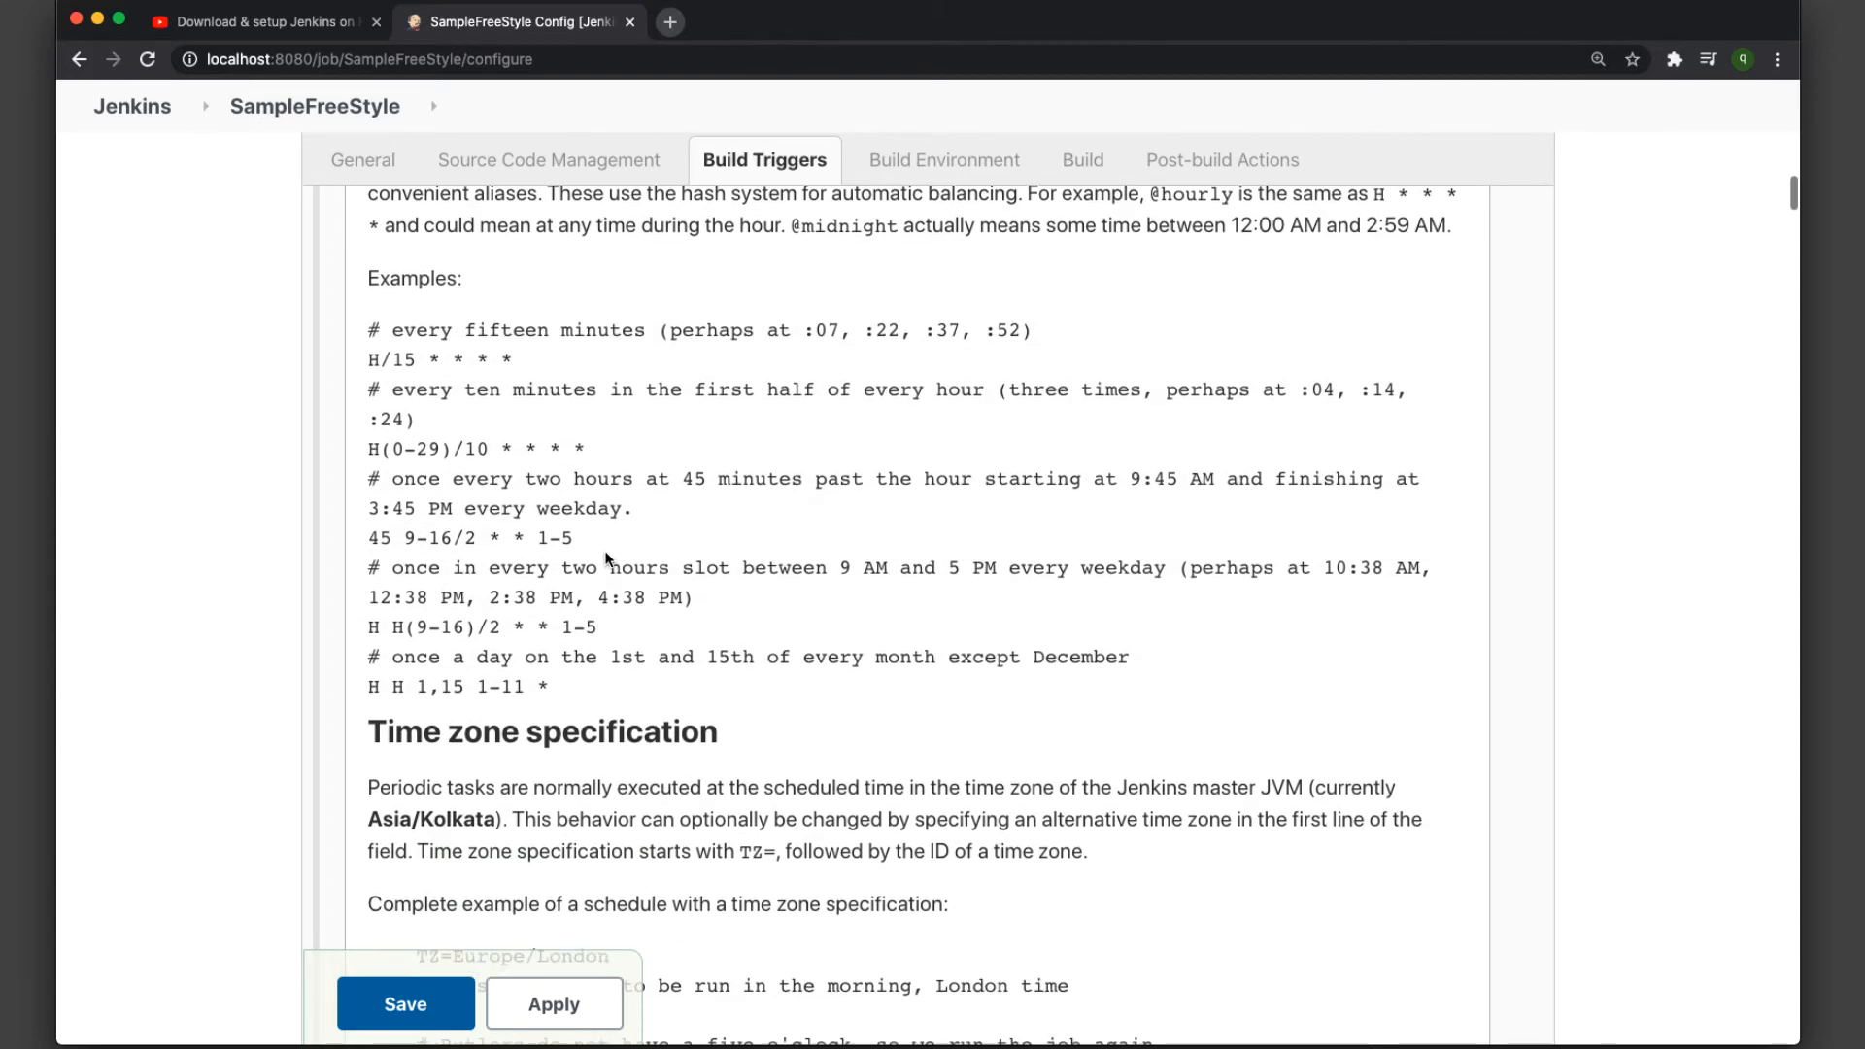
scroll(606, 558, "up", 5)
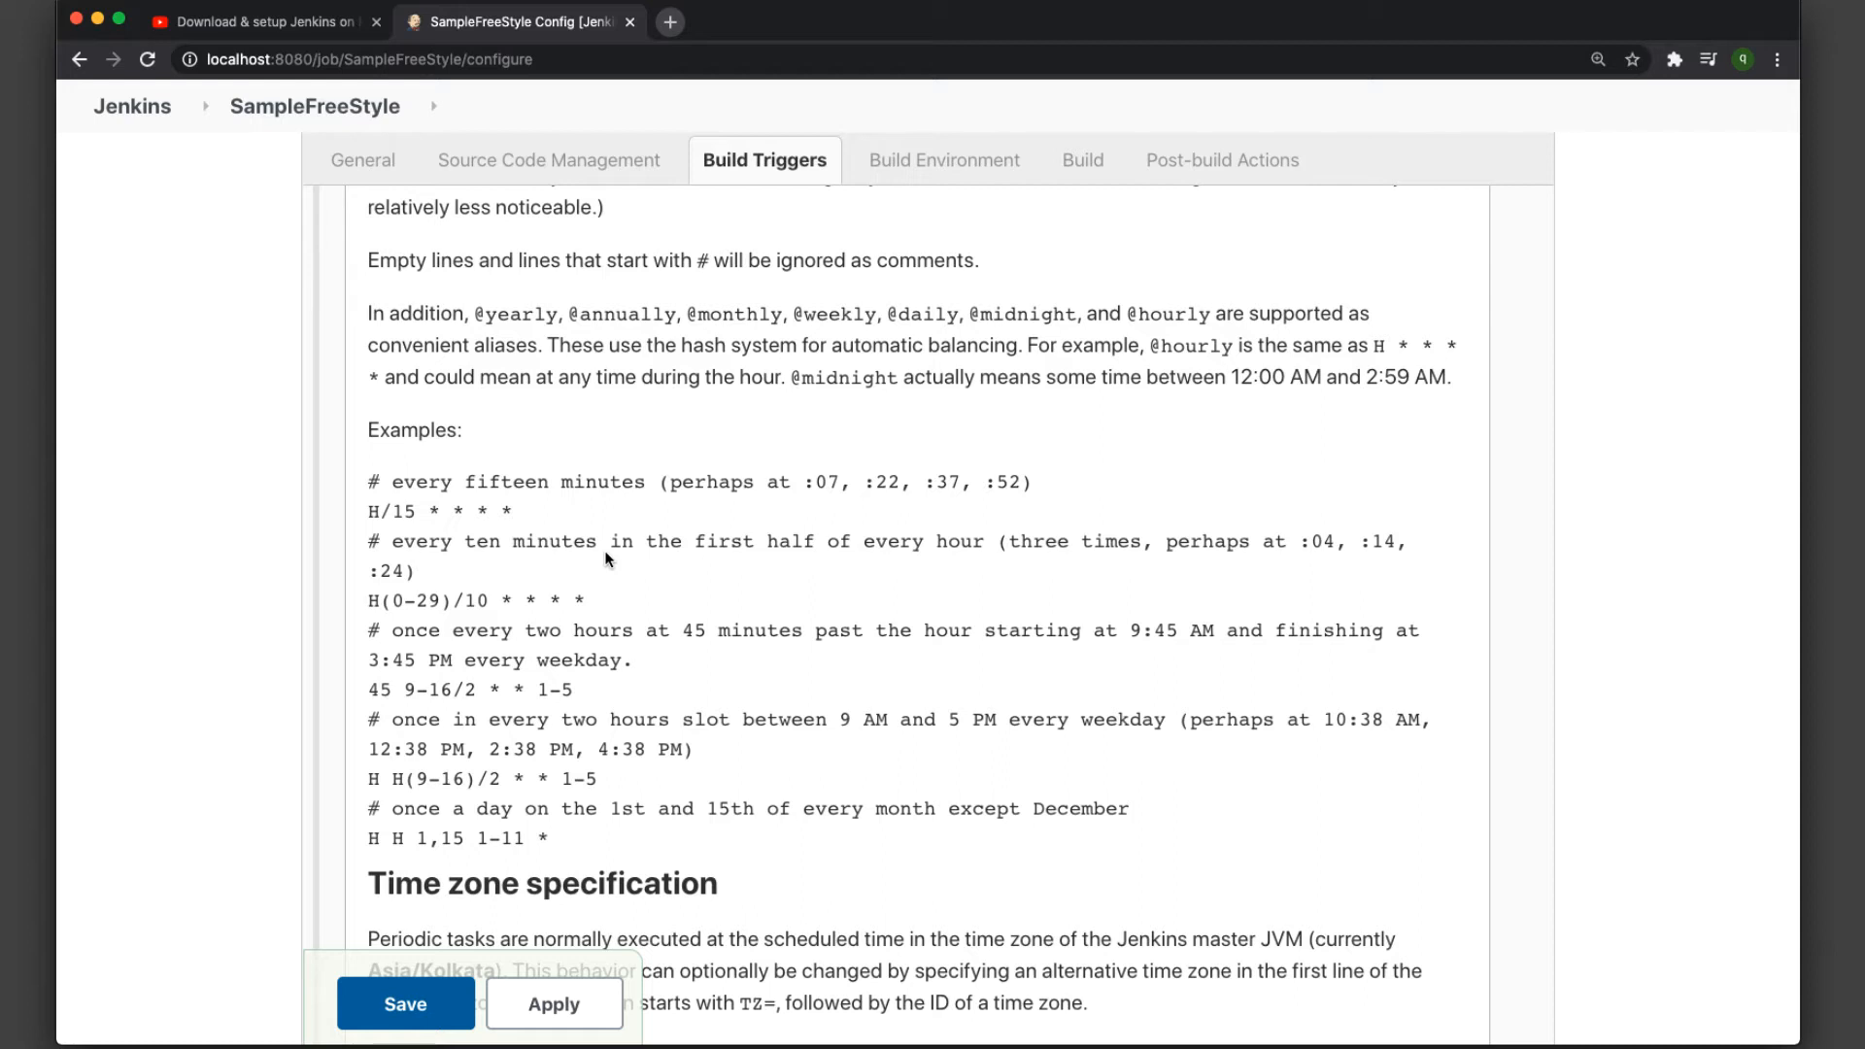
scroll(606, 559, "down", 3)
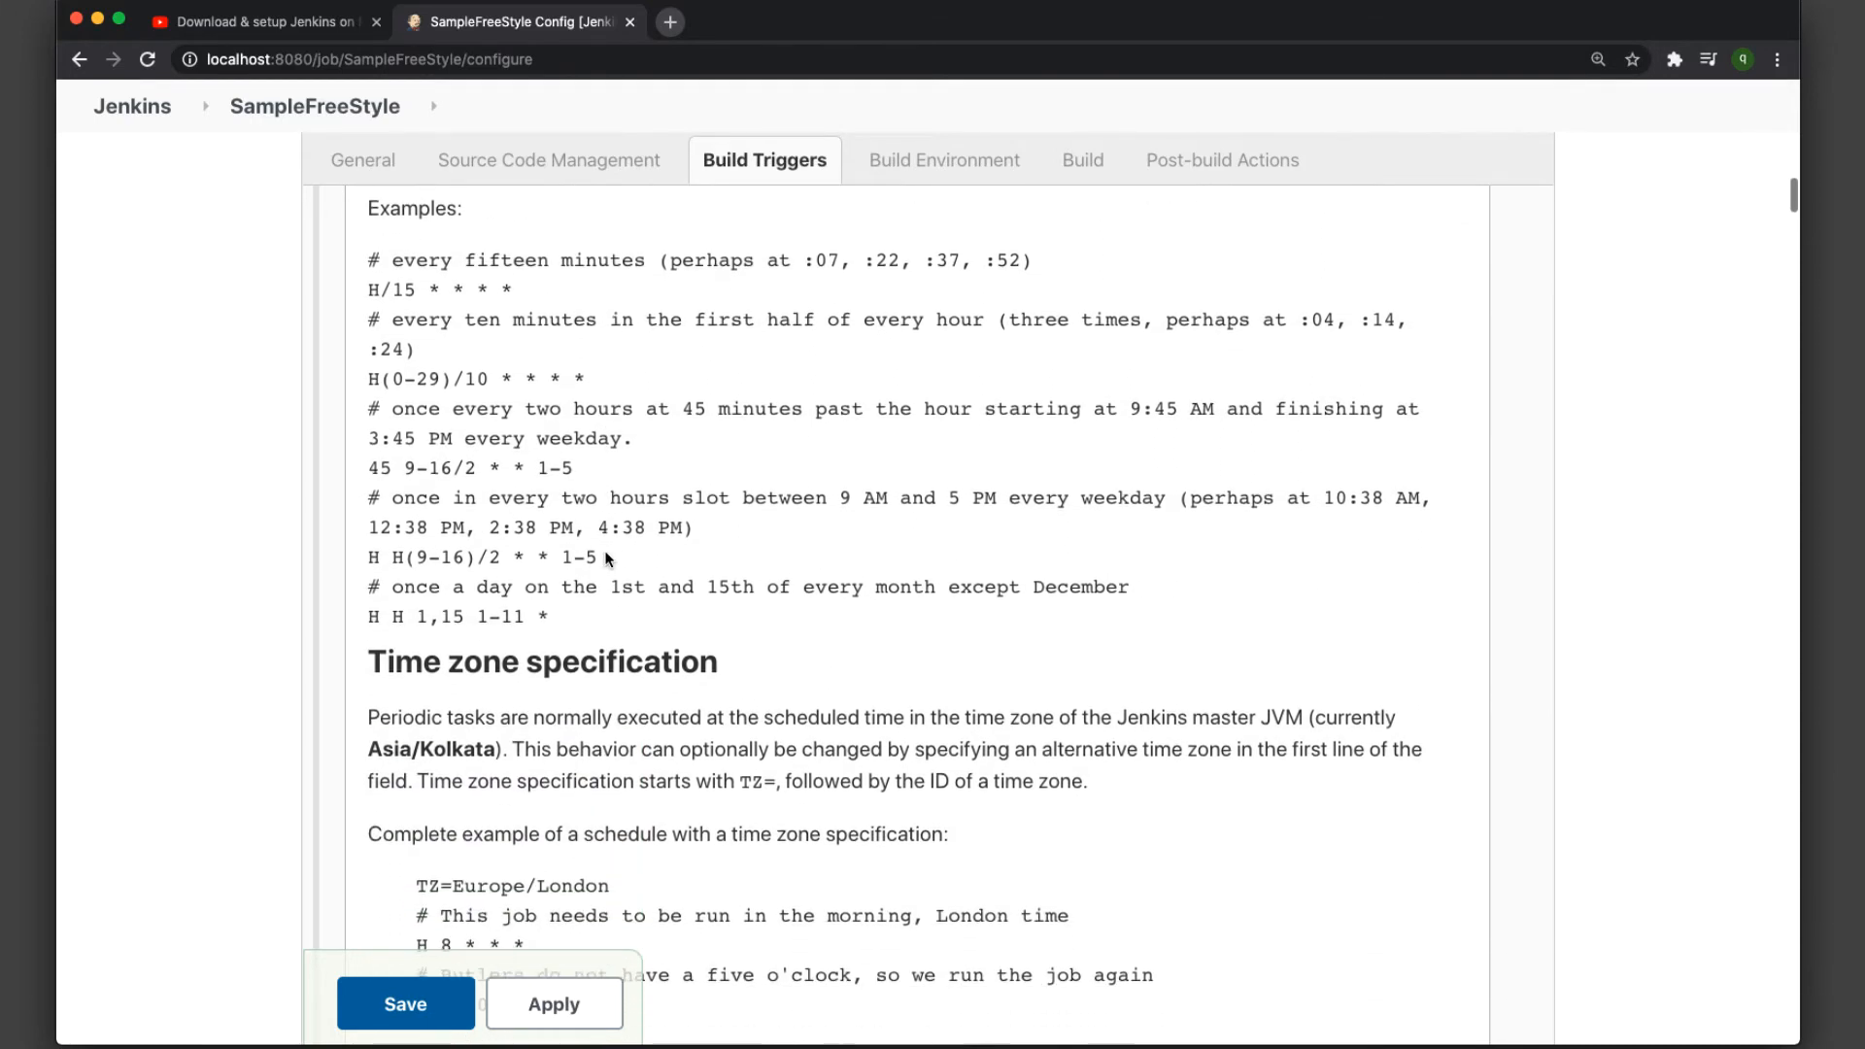
scroll(607, 558, "down", 2)
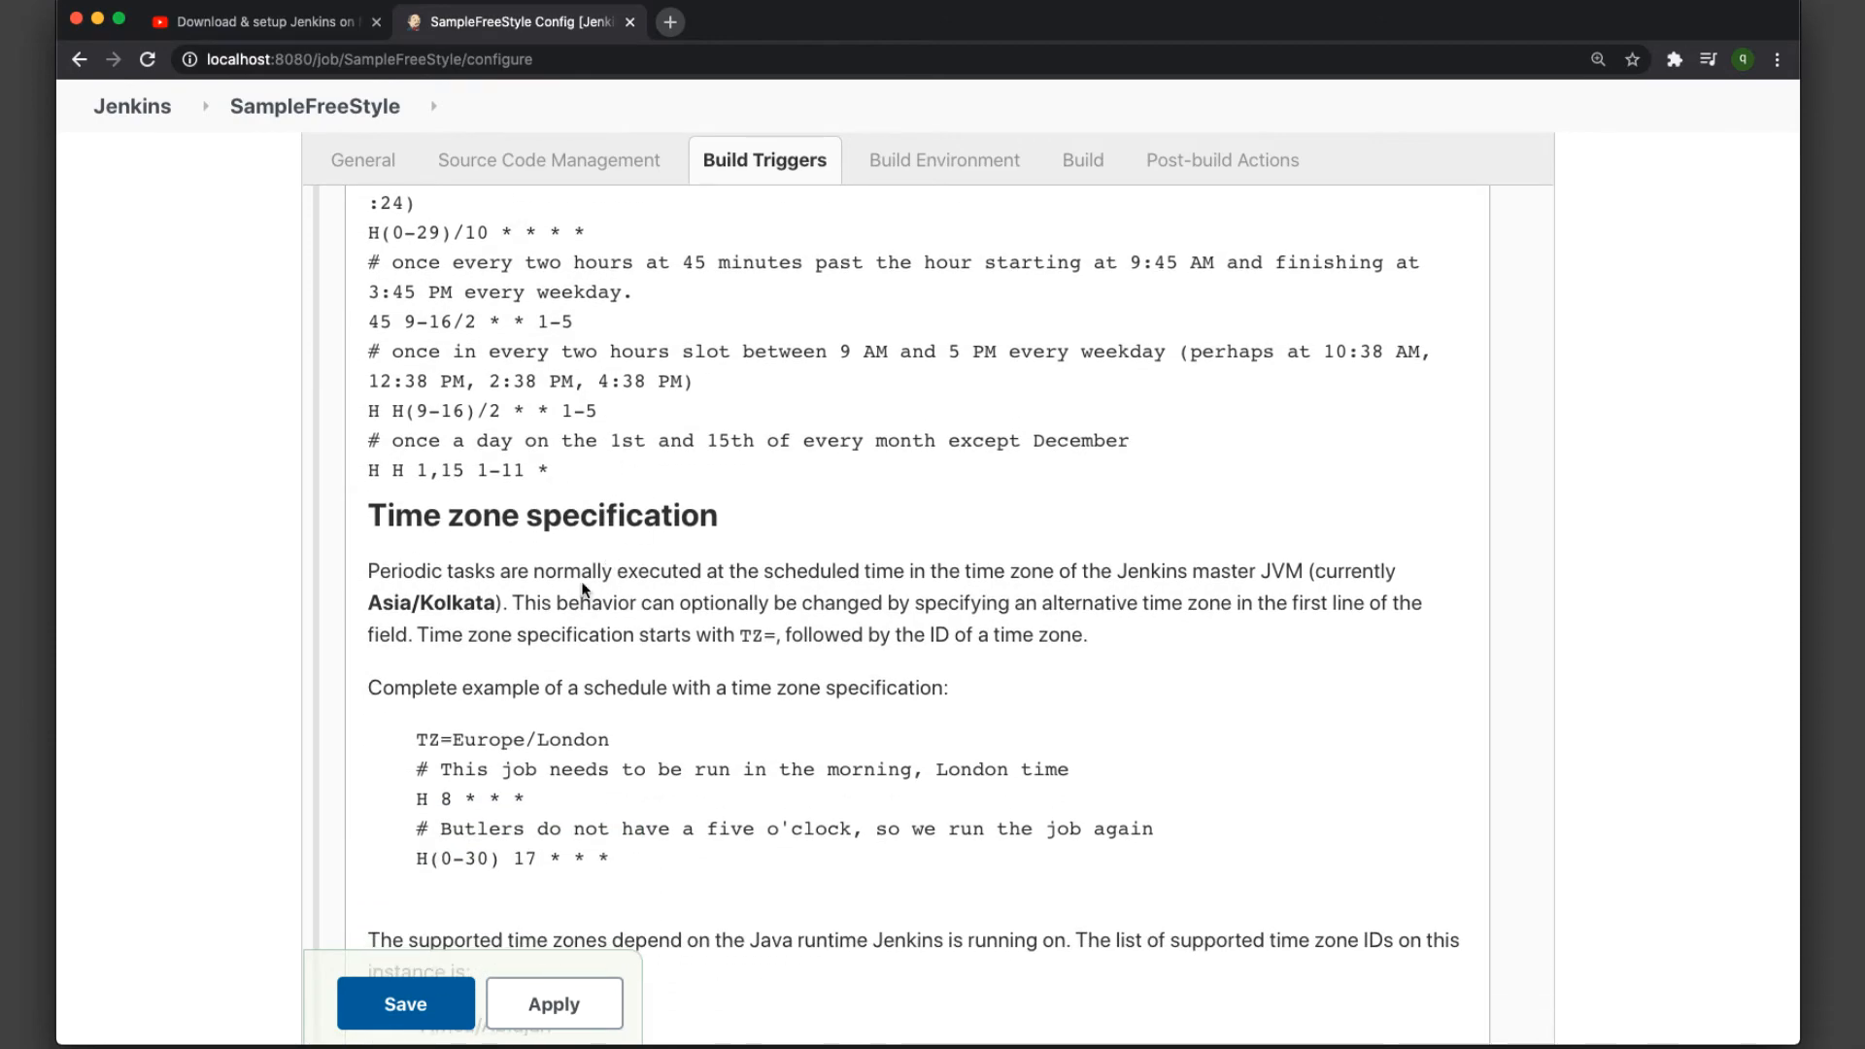
- Add a time zone line starting with TZ= above the five asterisks in the Build periodically schedule
scroll(583, 588, "up", 5)
scroll(583, 589, "up", 15)
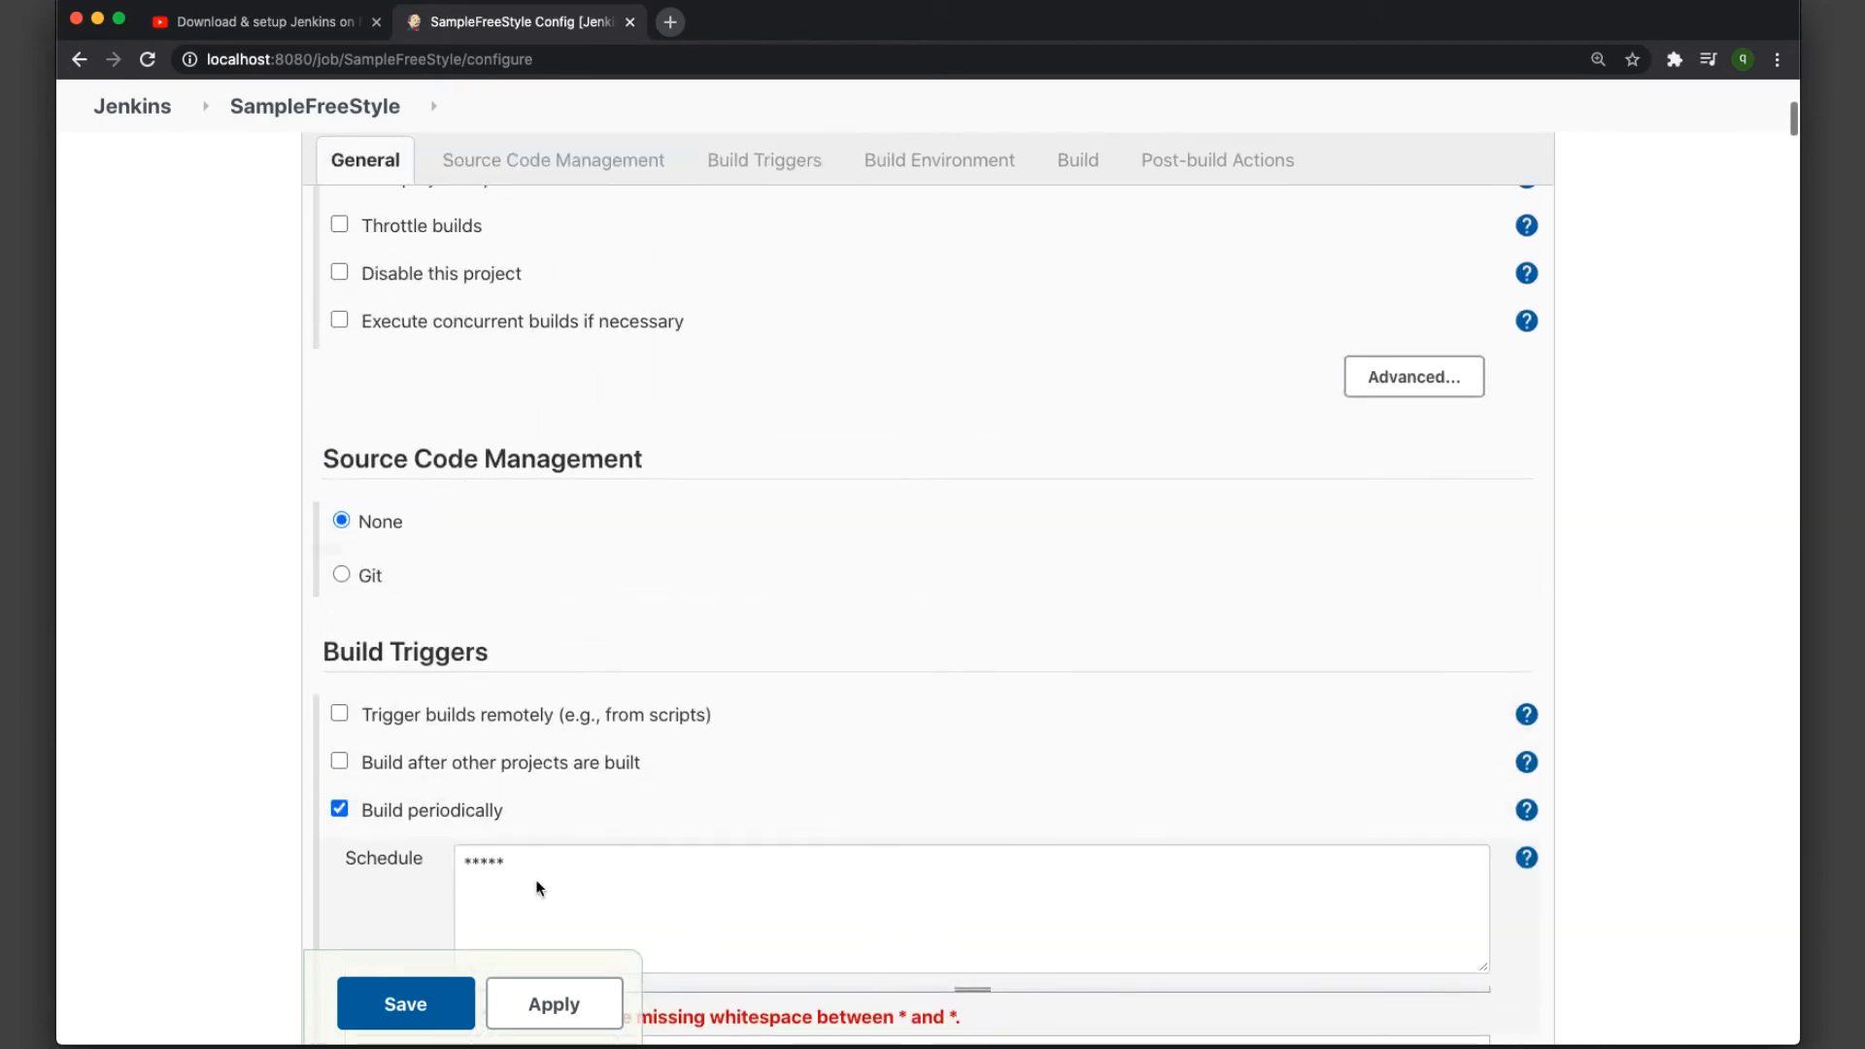
scroll(534, 866, "down", 1)
left_click(465, 702)
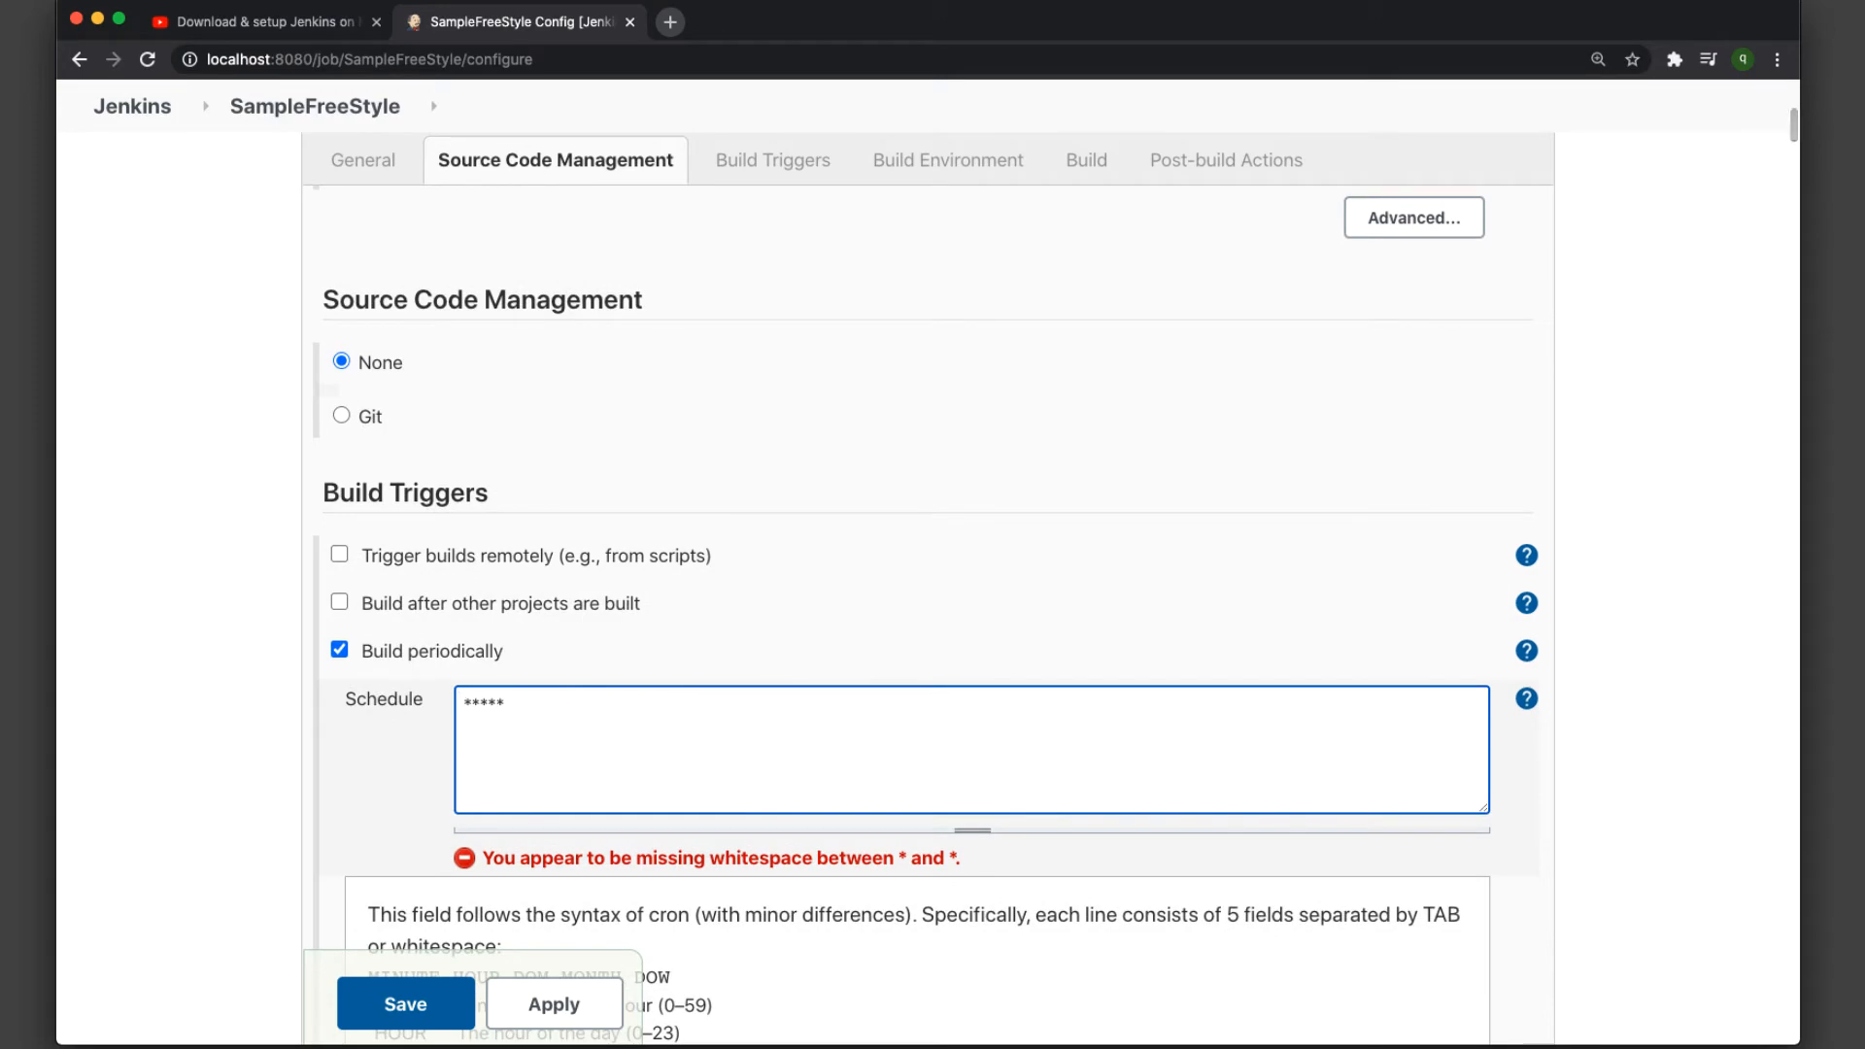
key("Return")
type("TZ")
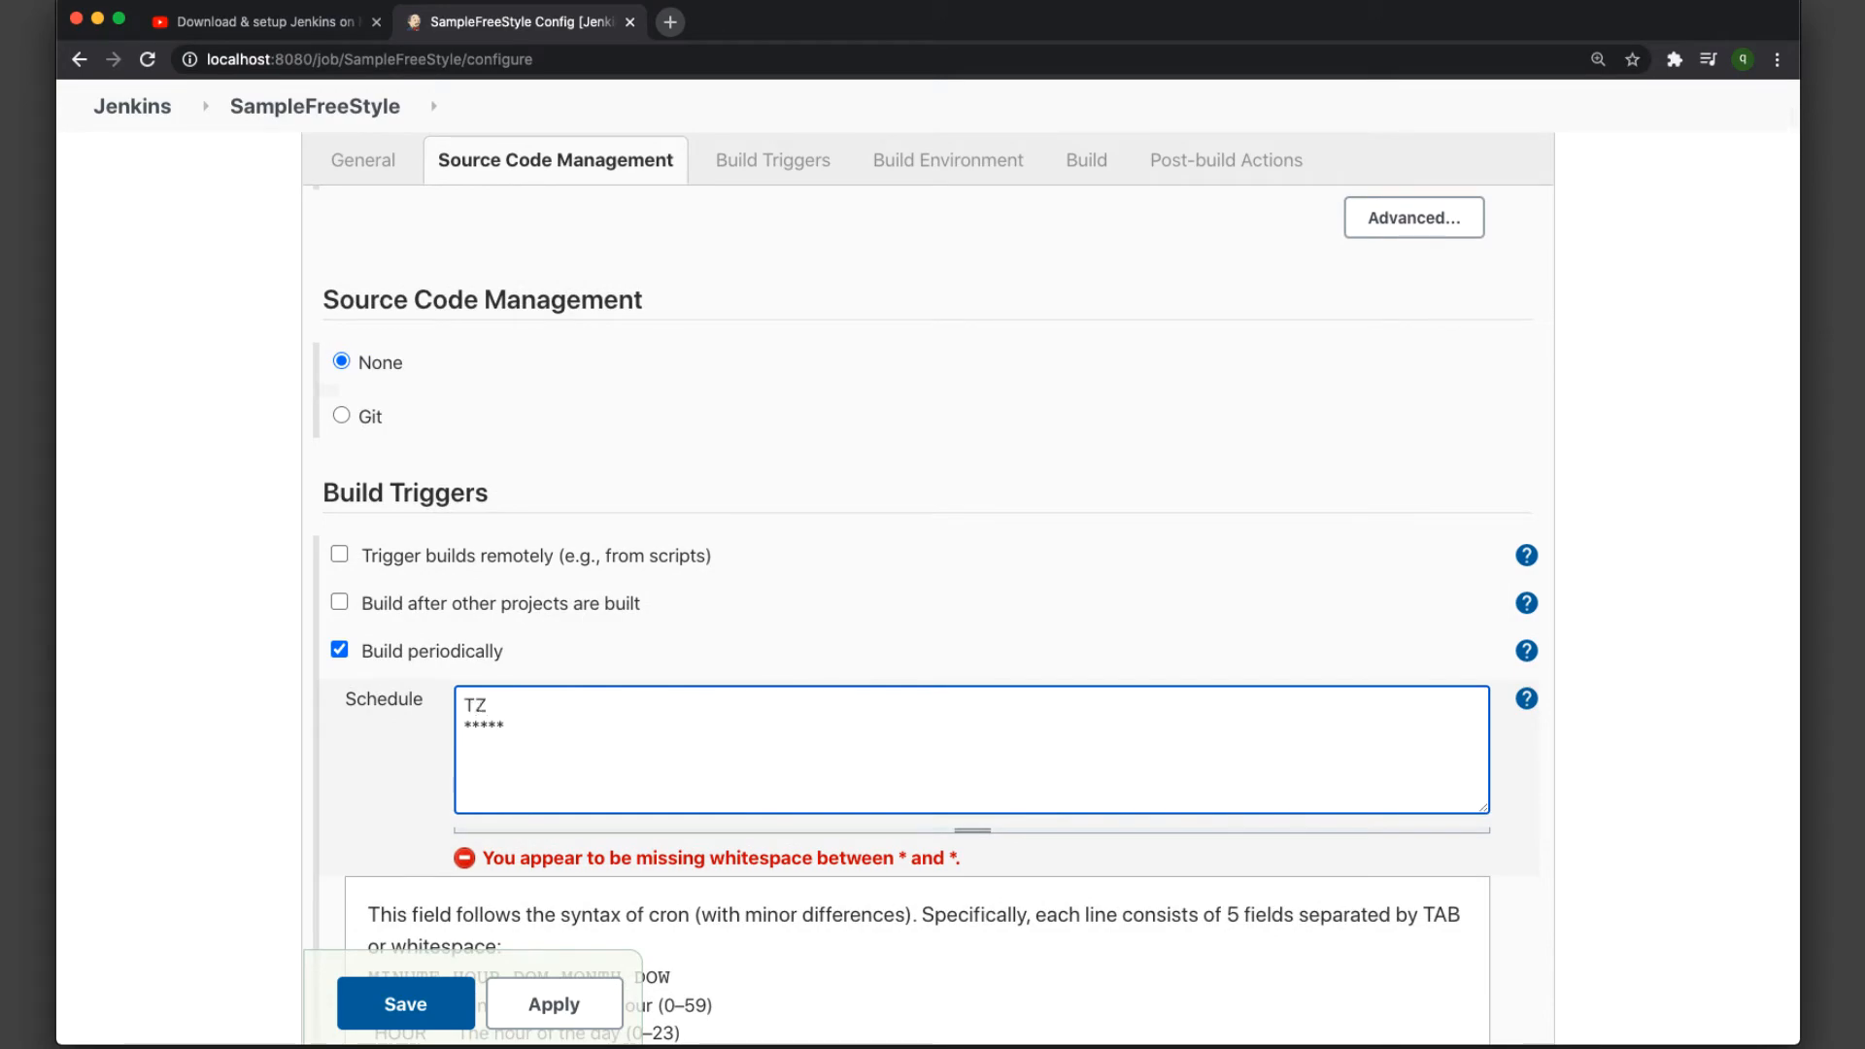
type("=")
- Read the TZ=Europe/London example in the Schedule help and browse the list of supported time zone IDs
scroll(847, 660, "down", 15)
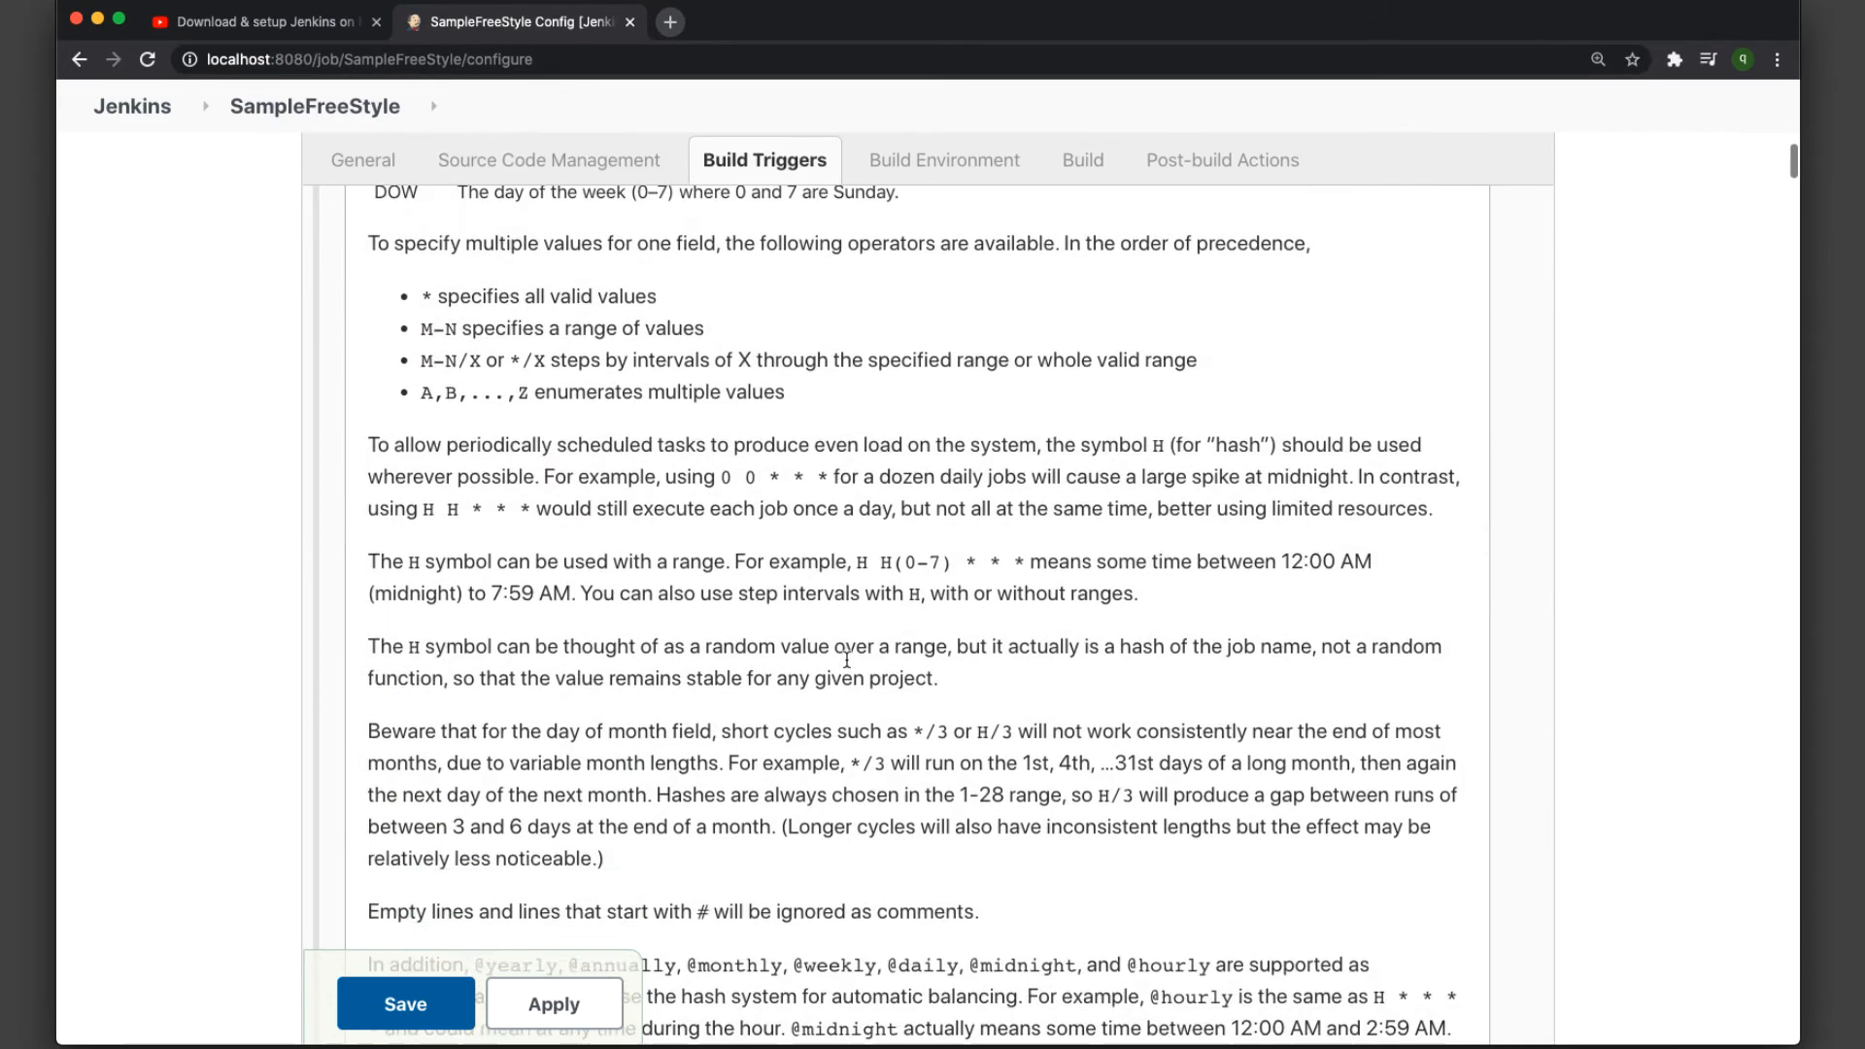
scroll(846, 657, "down", 10)
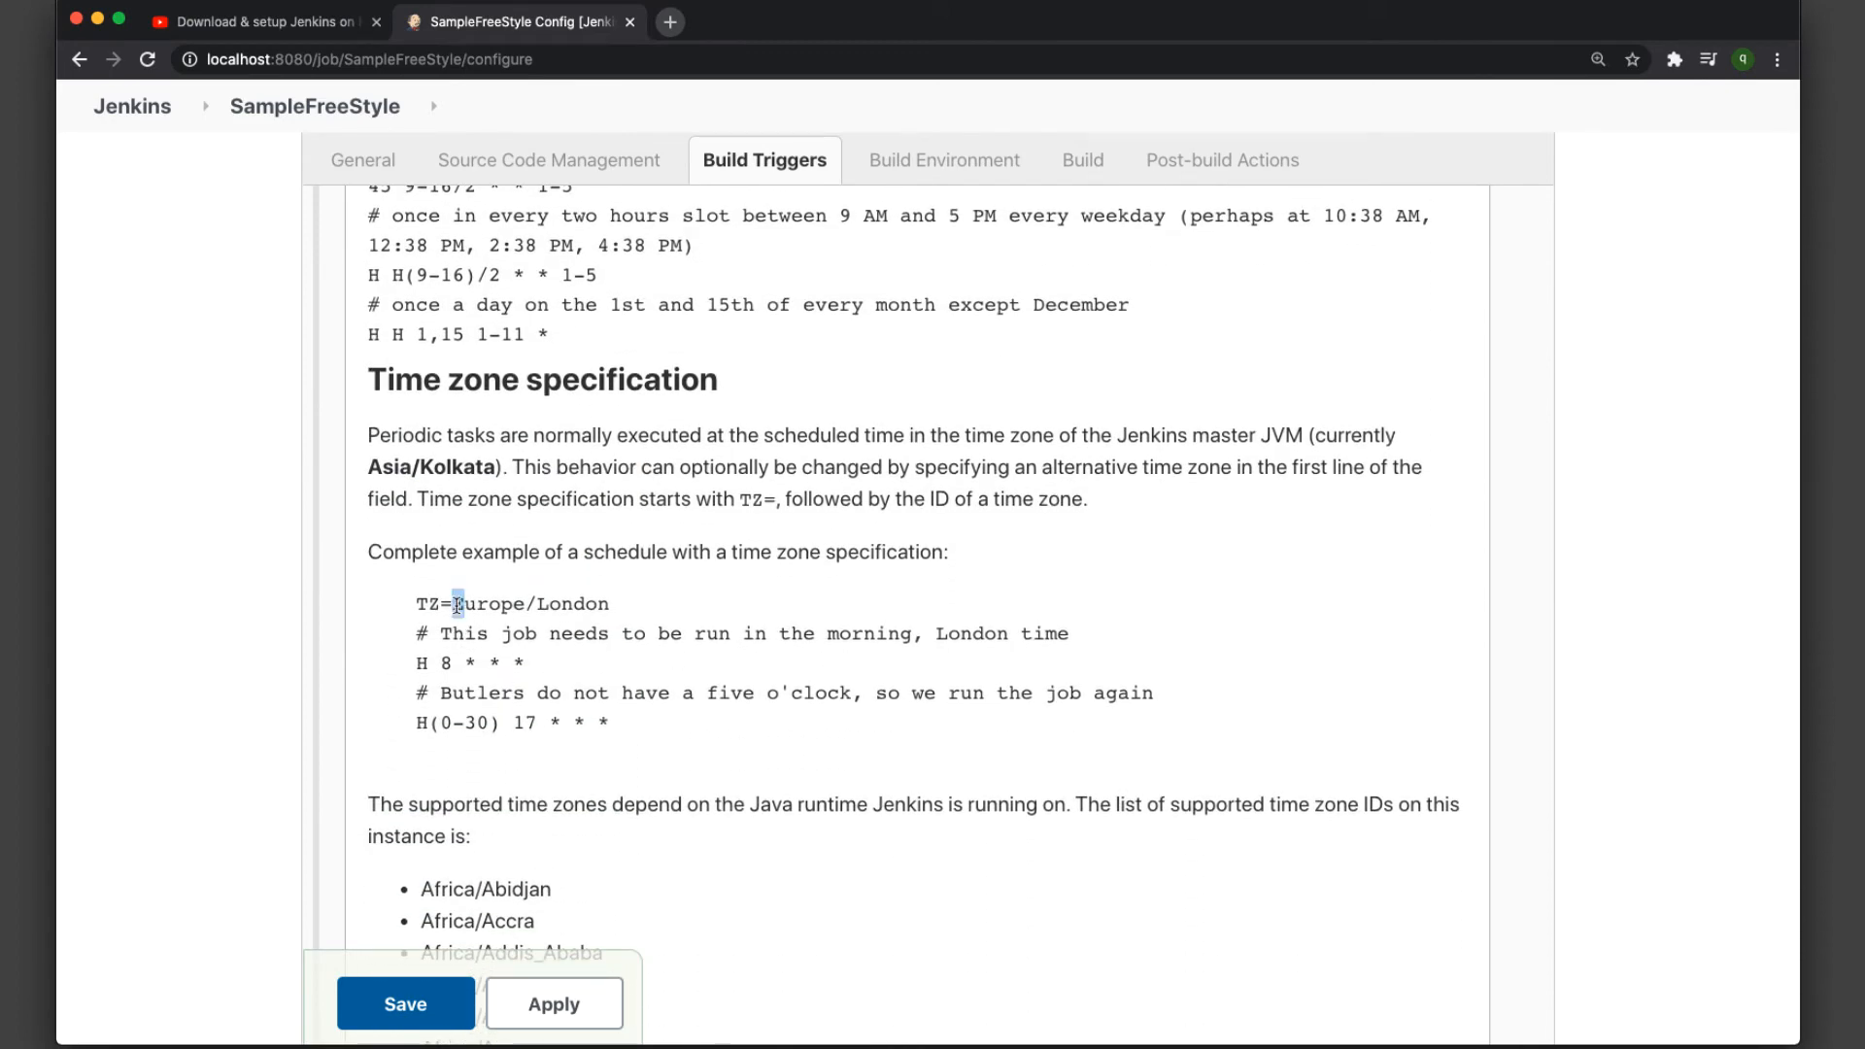
left_click_drag(458, 604, 636, 607)
left_click(647, 603)
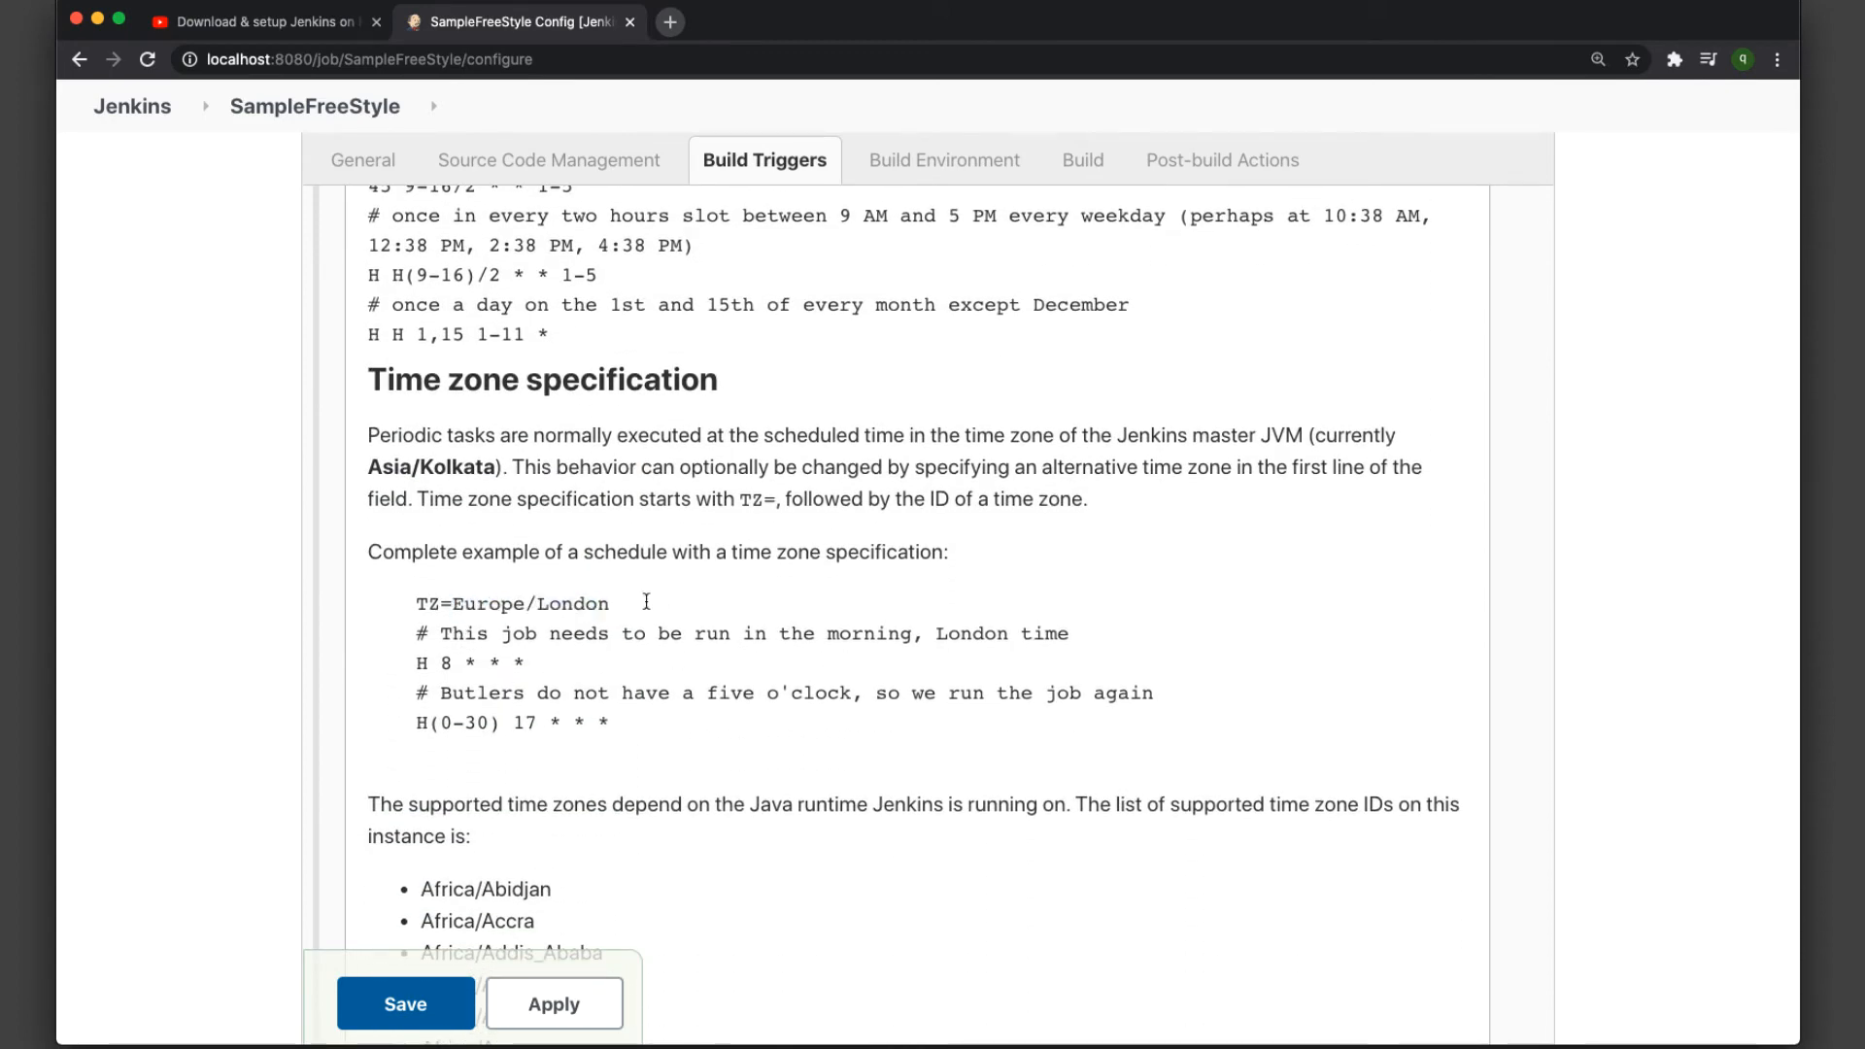
double_click(568, 602)
scroll(690, 662, "down", 4)
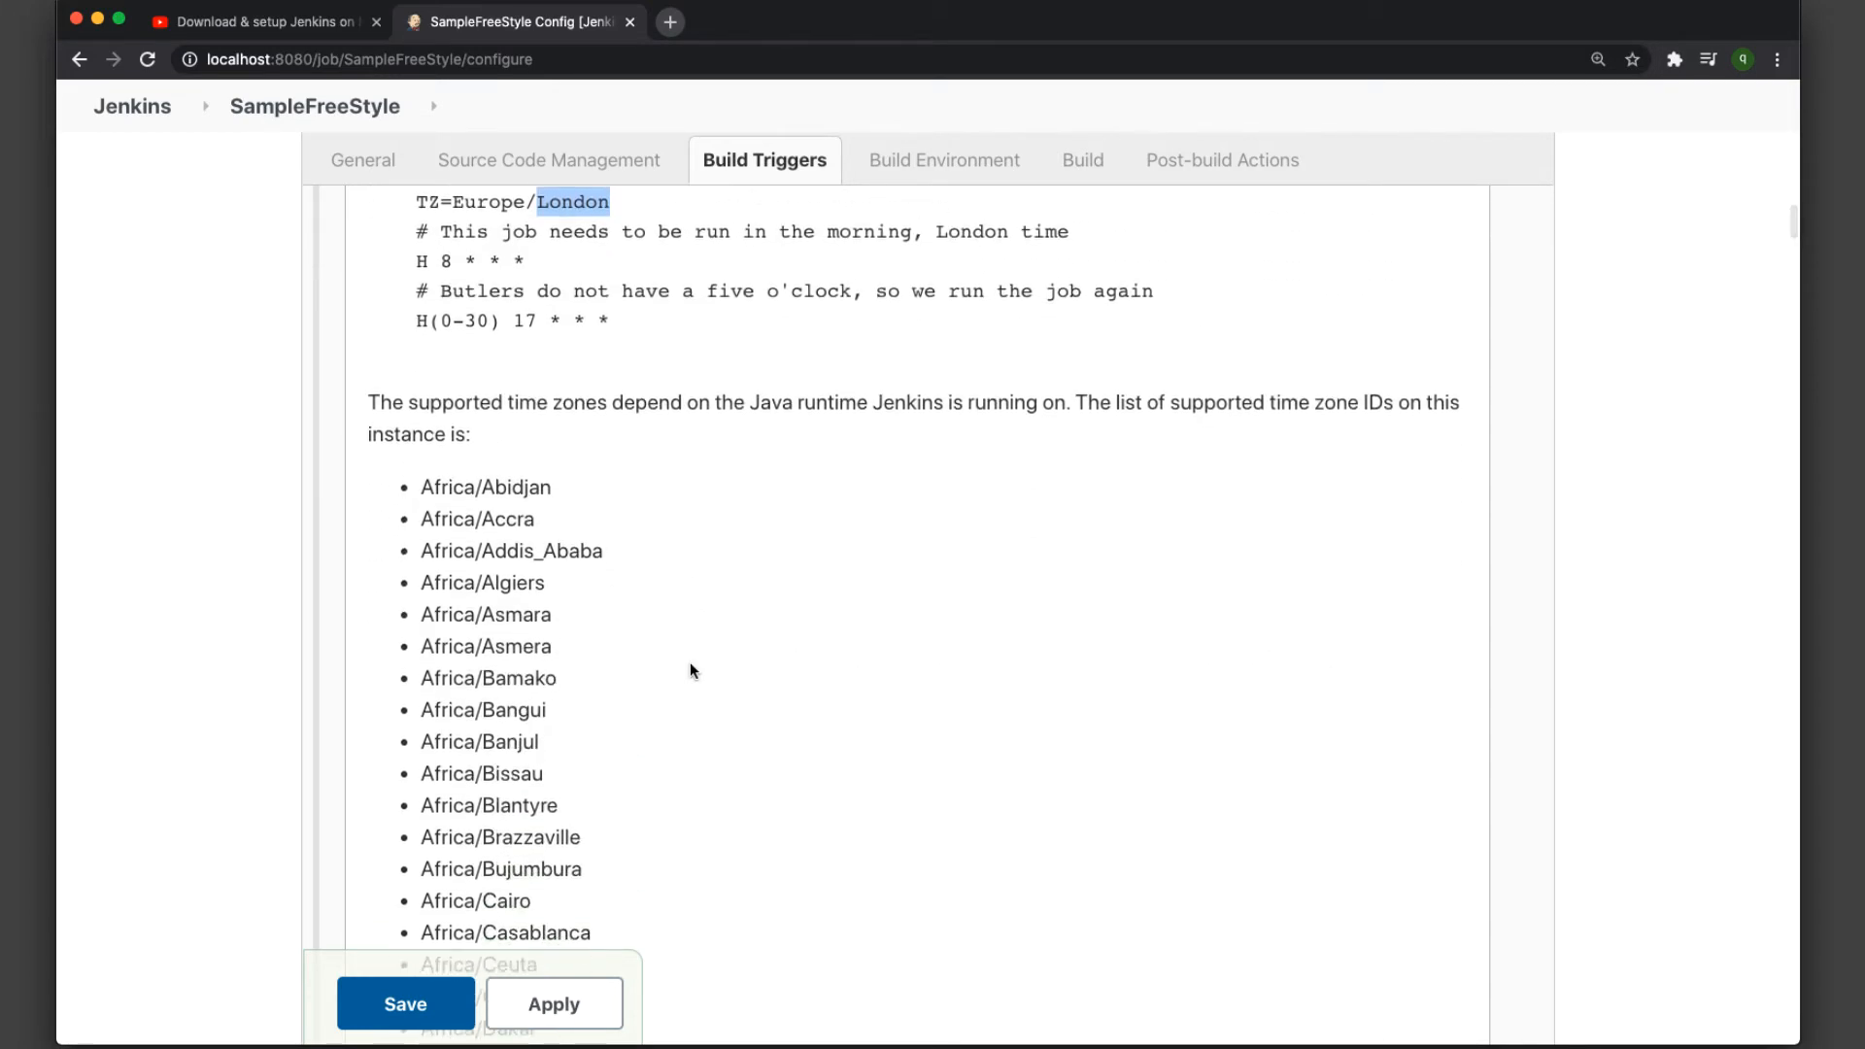
scroll(692, 664, "down", 2)
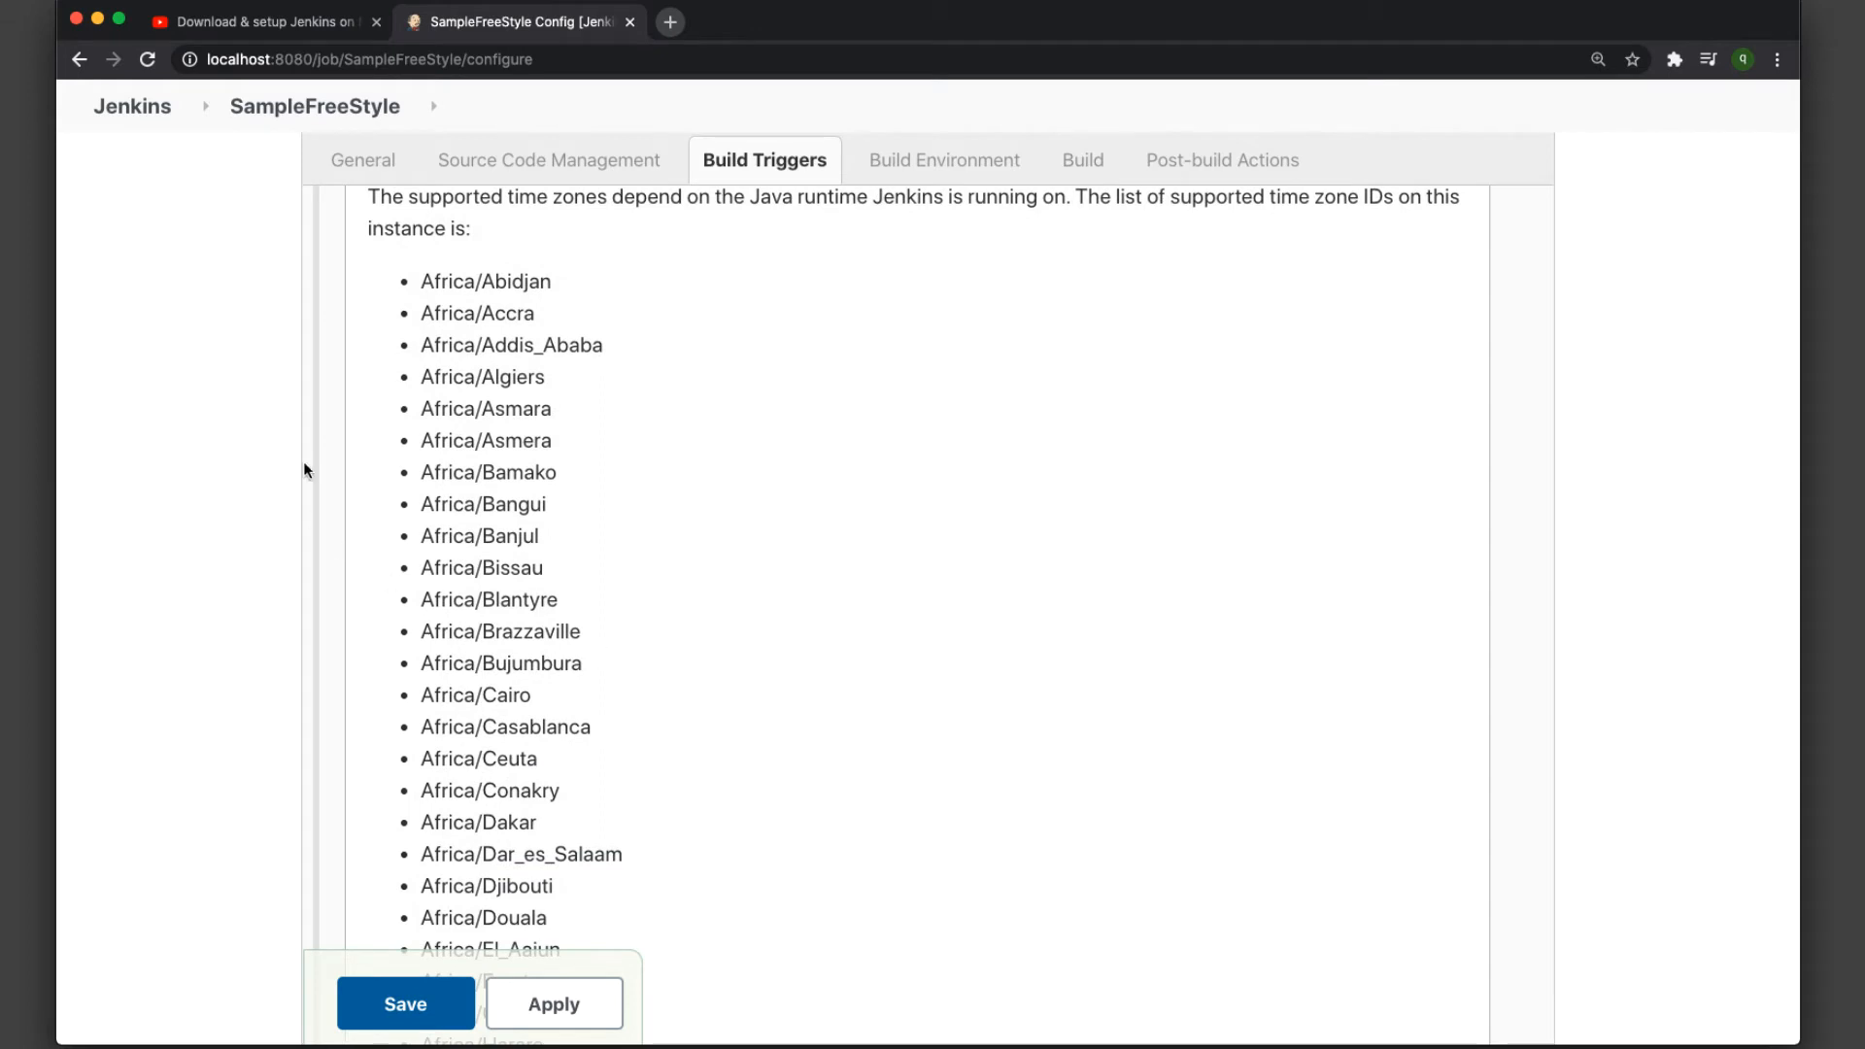
scroll(644, 583, "down", 14)
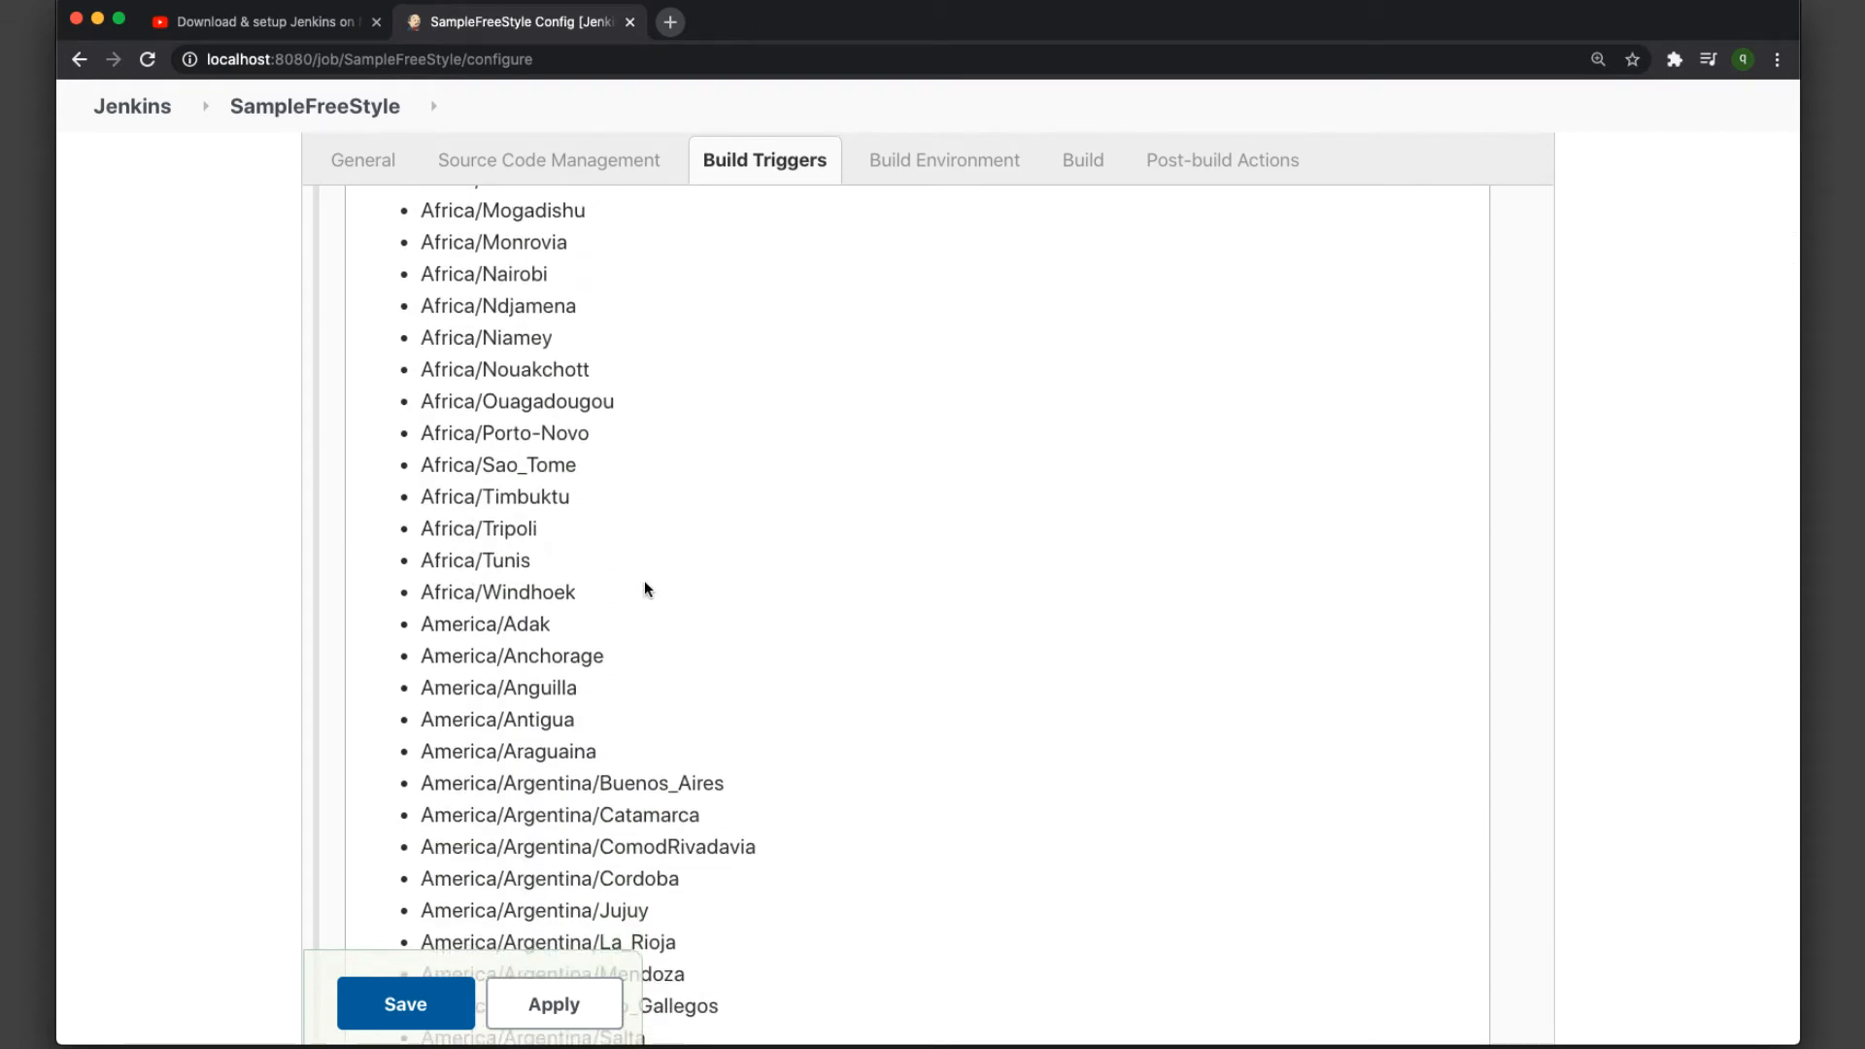
scroll(644, 583, "down", 9)
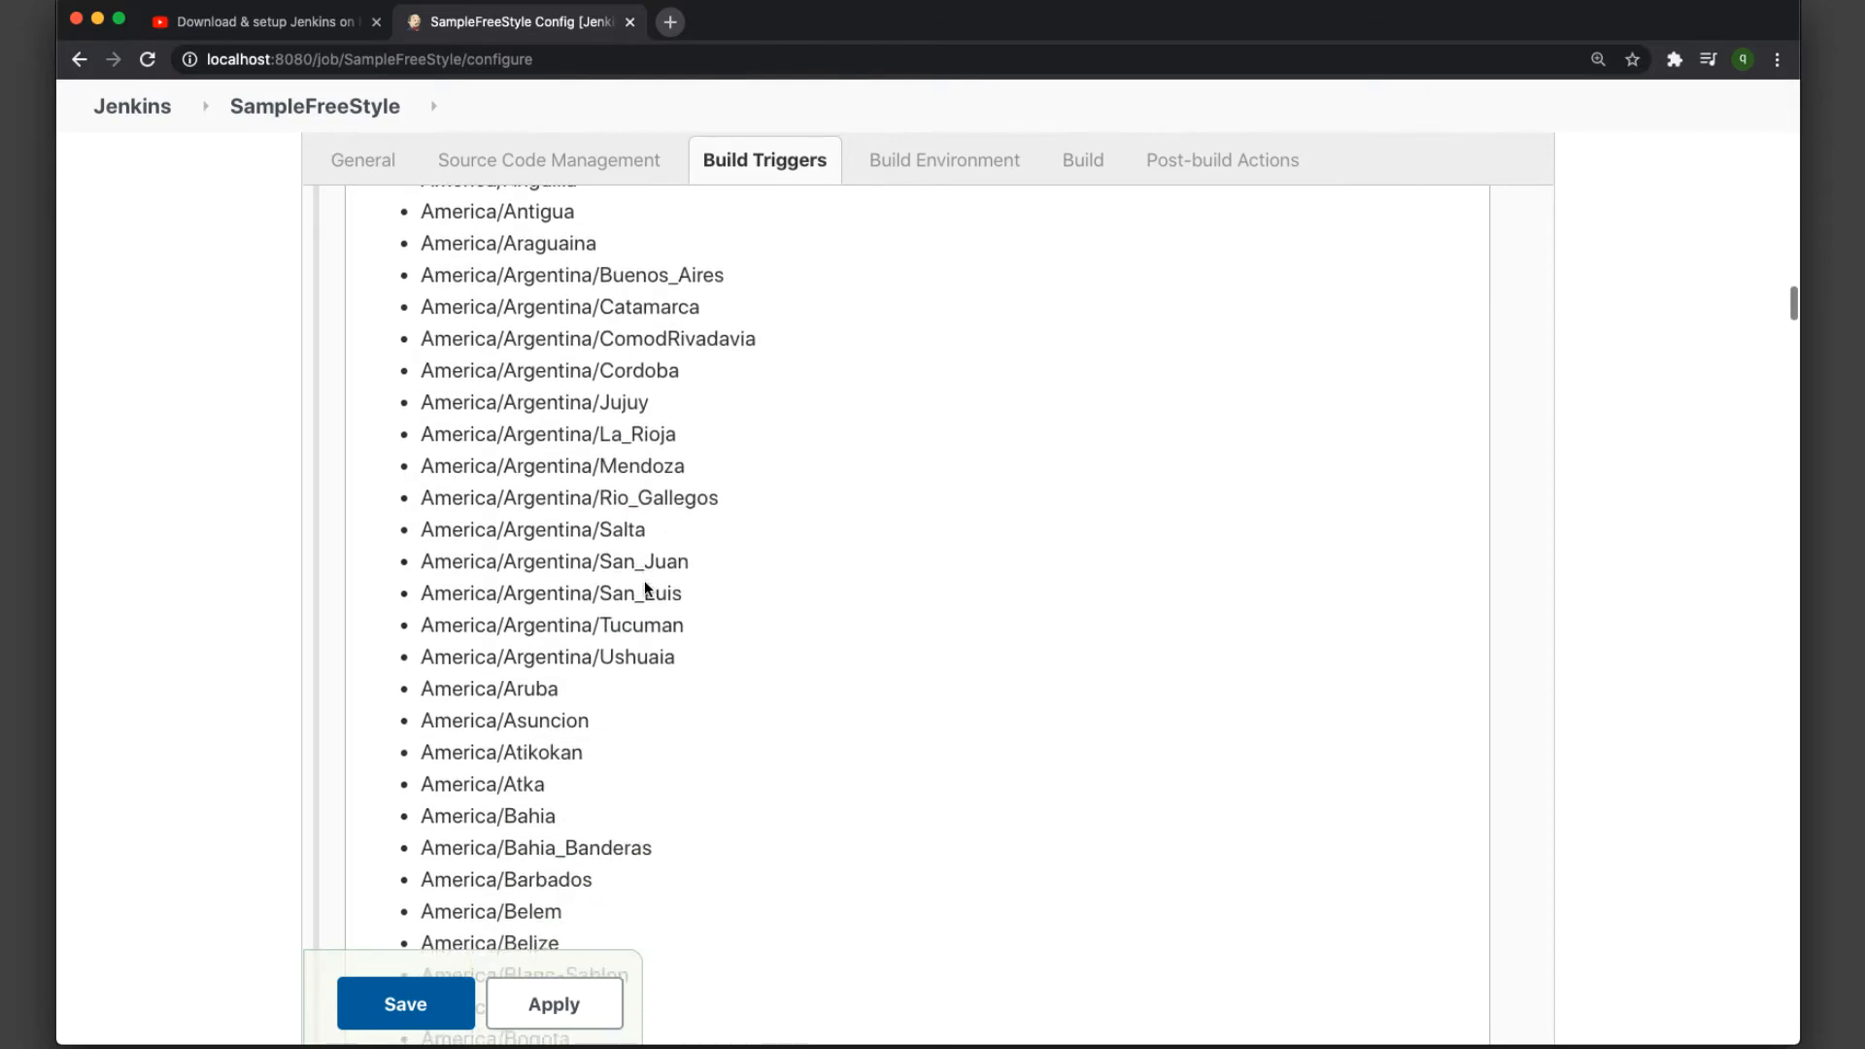
- Review the TZ= line and the asterisks in the periodic schedule against the cron field descriptions
scroll(645, 582, "up", 20)
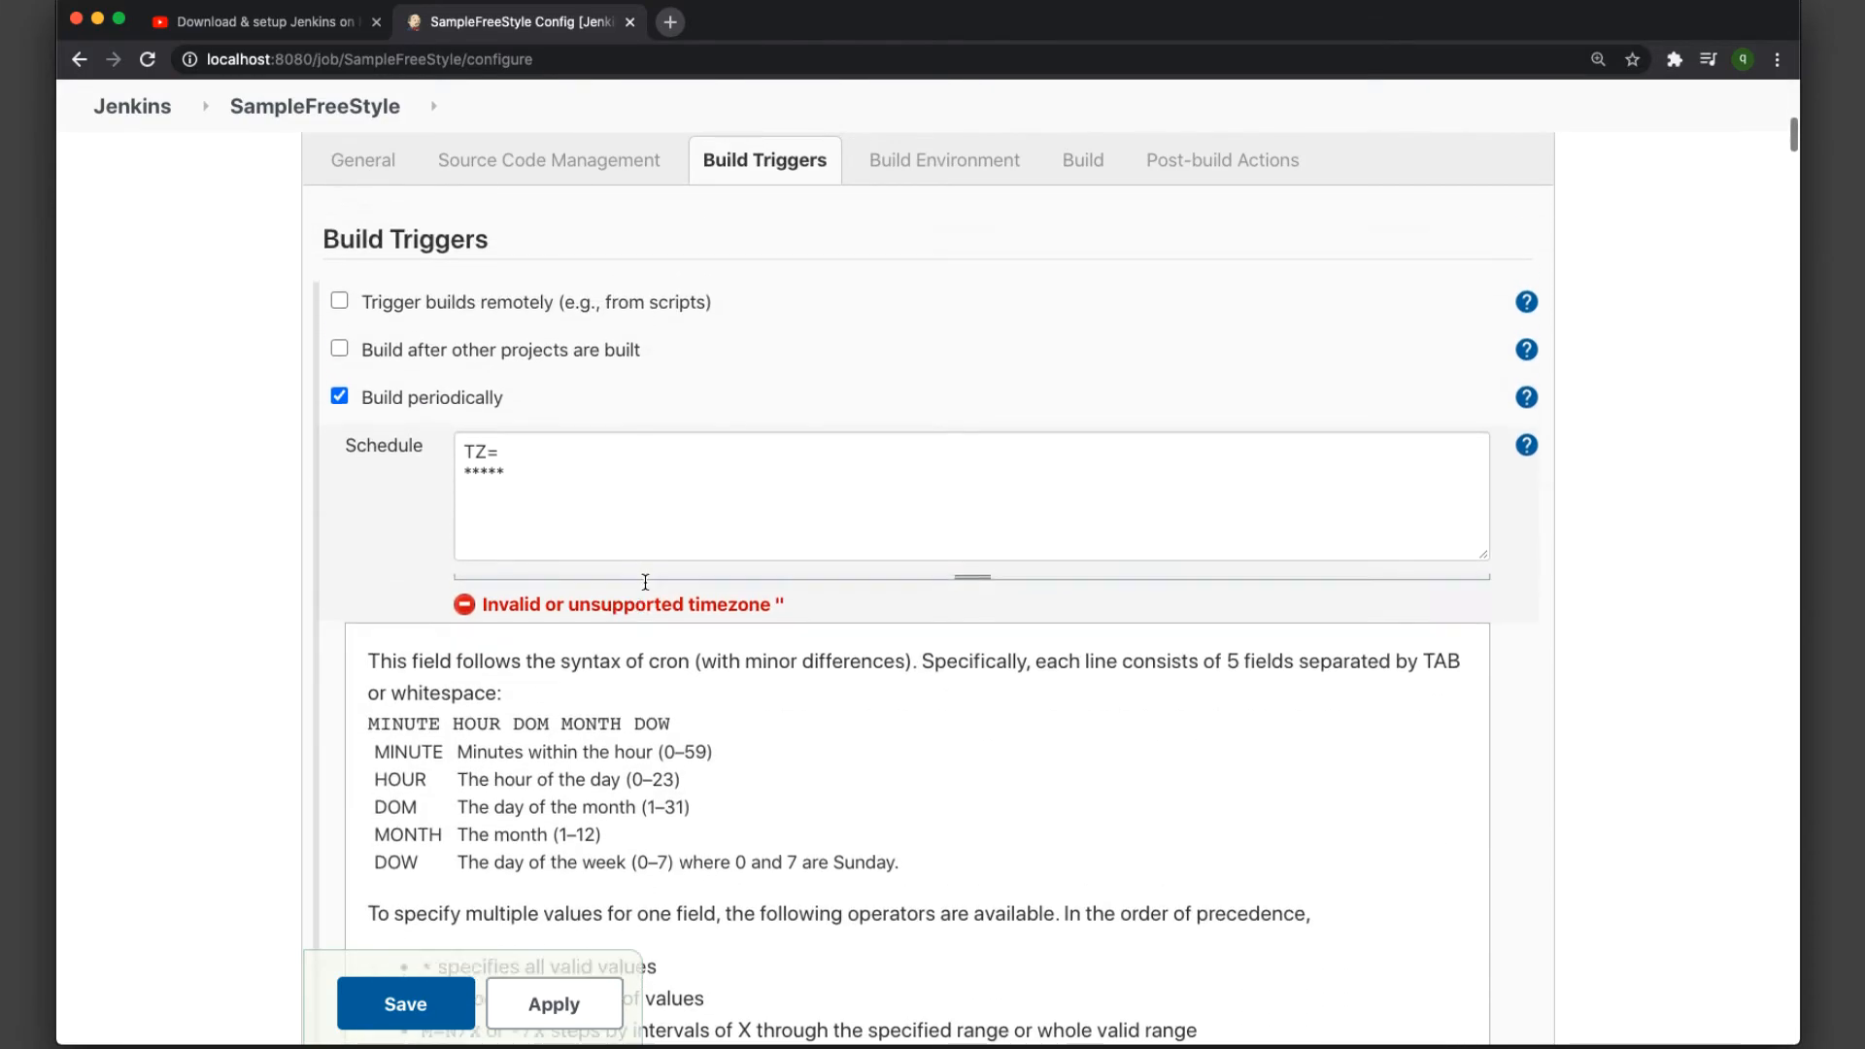
left_click_drag(558, 607, 428, 610)
left_click(584, 609)
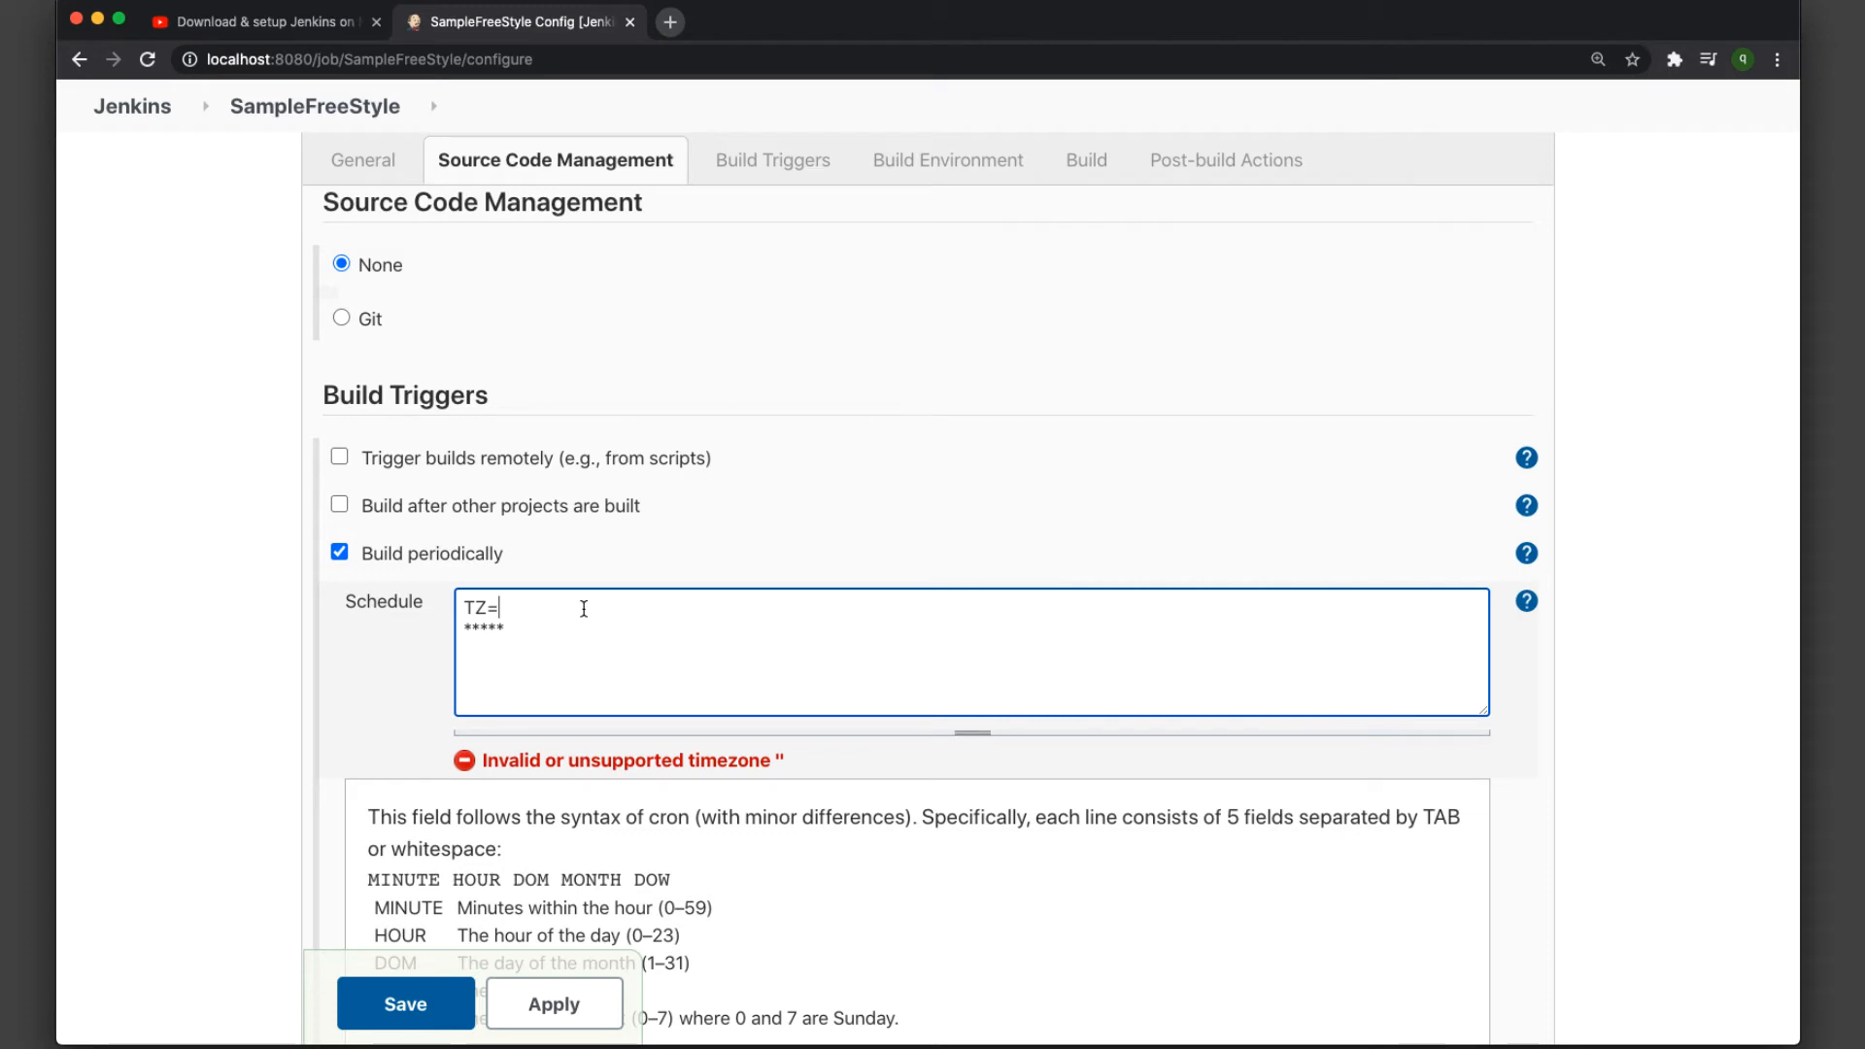
triple_click(584, 610)
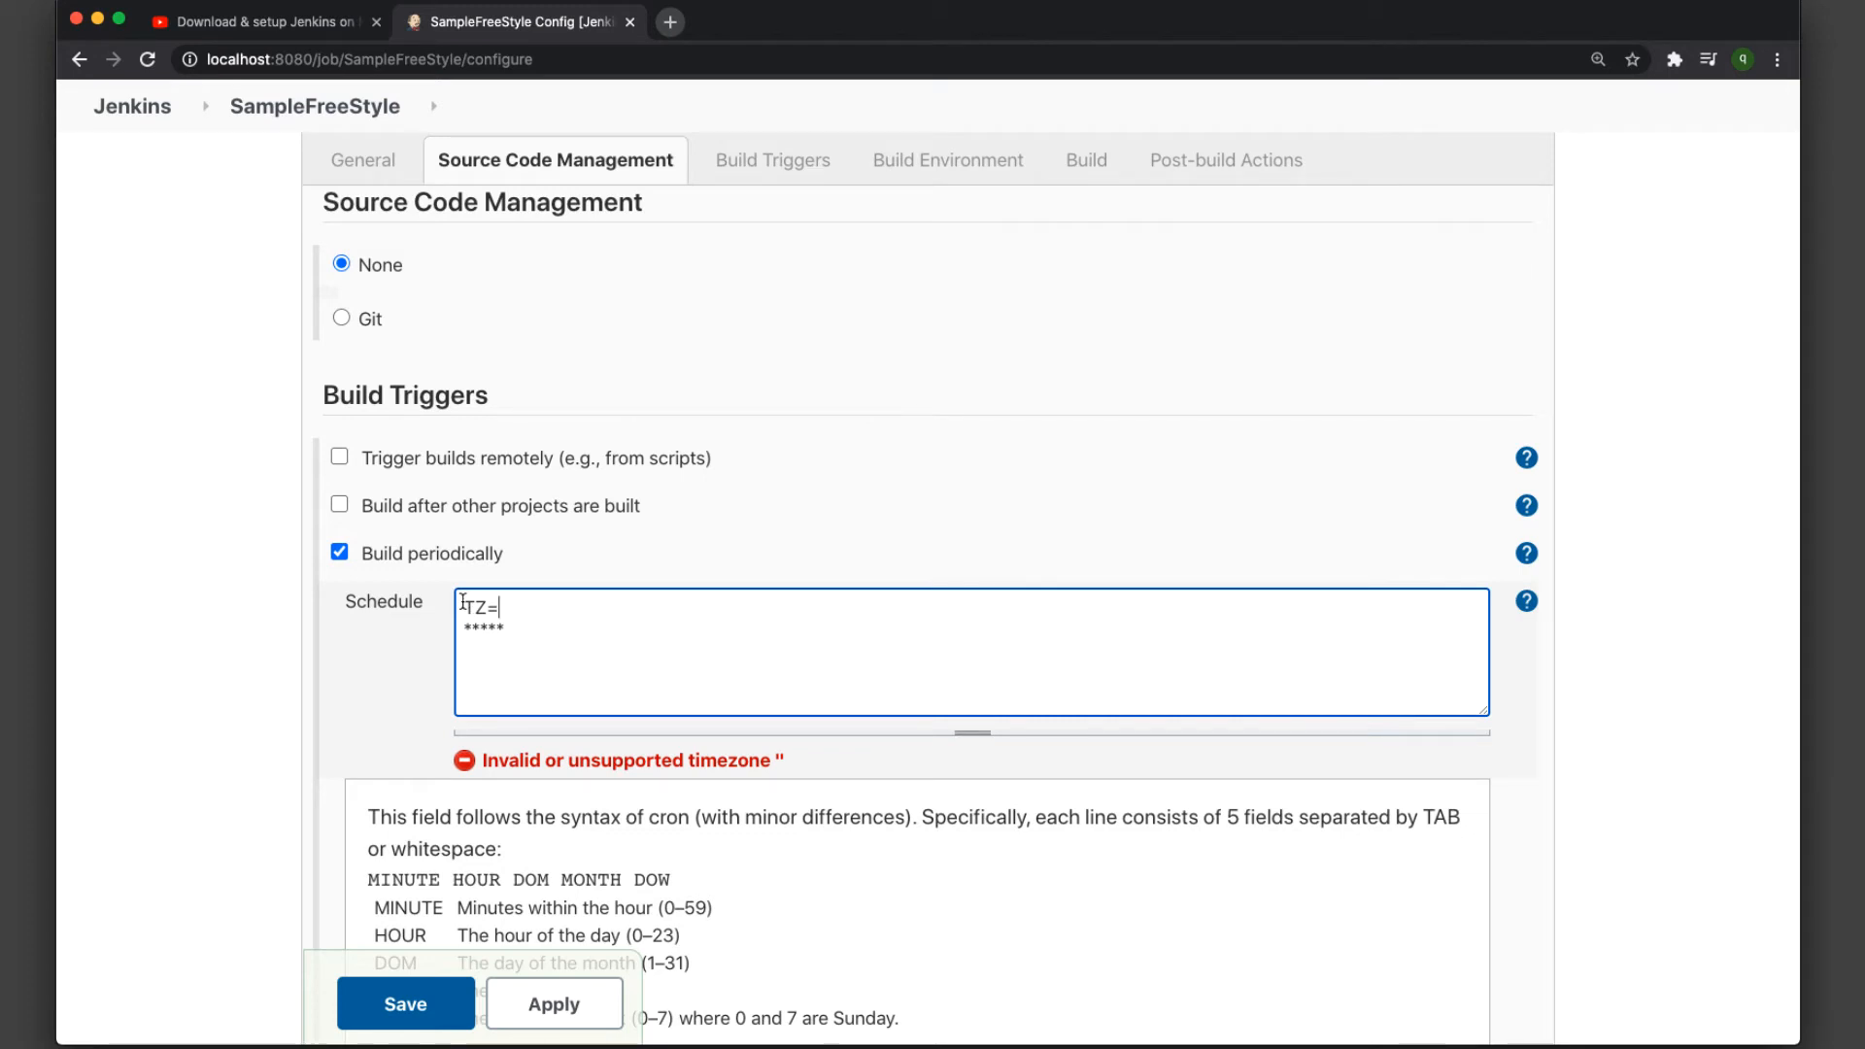
left_click(644, 617)
scroll(644, 617, "down", 5)
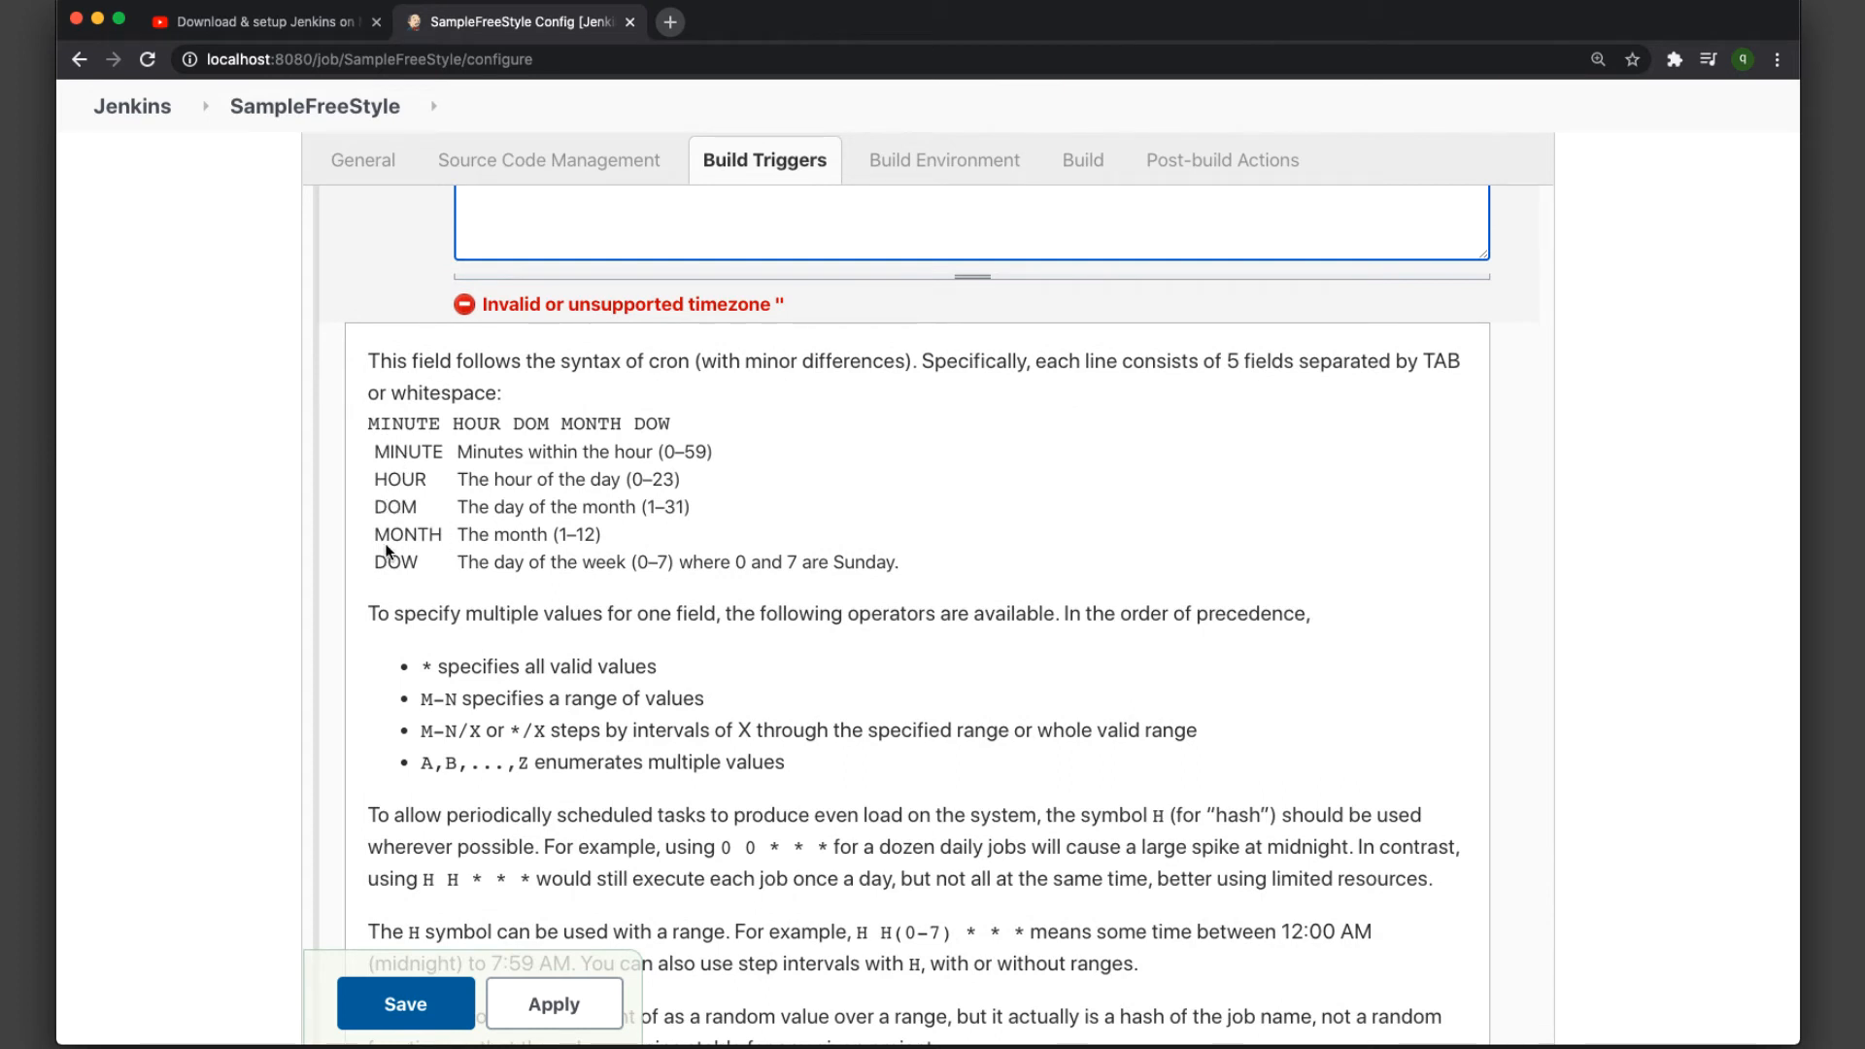
scroll(583, 525, "up", 3)
scroll(584, 526, "up", 1)
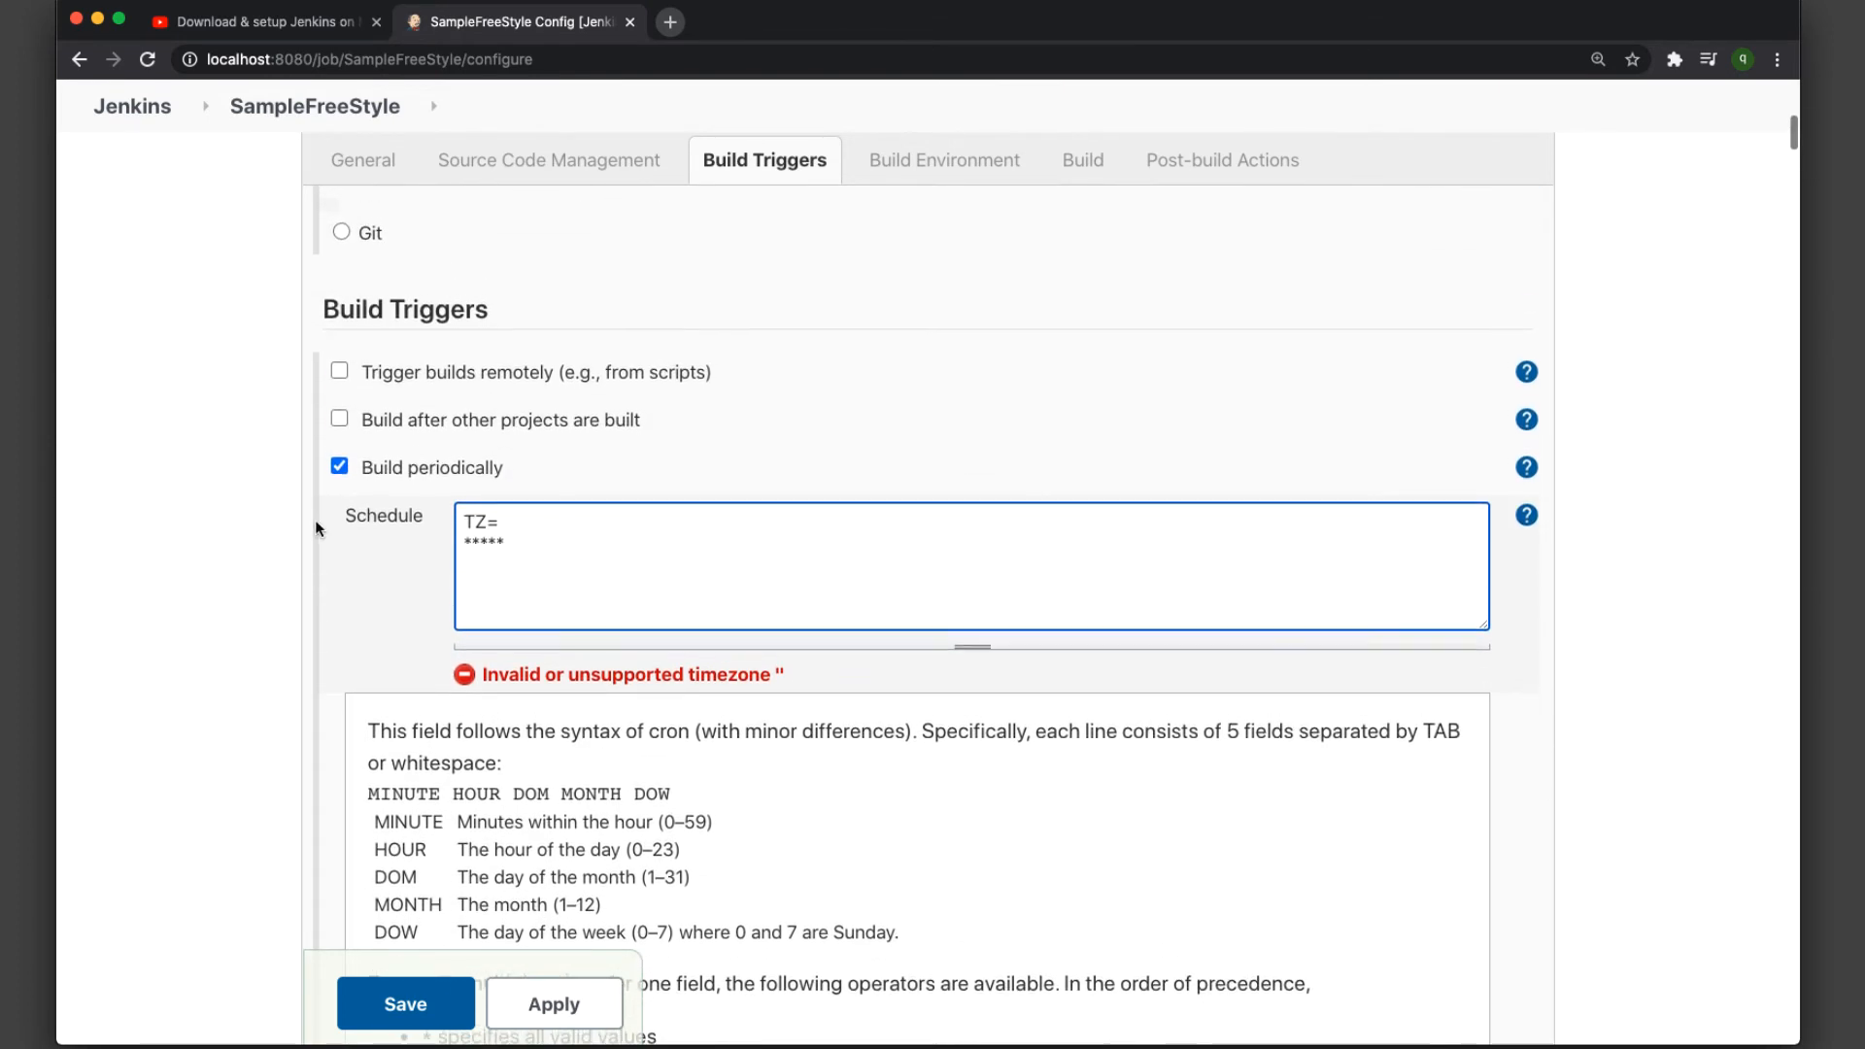
- Disable the Build periodically trigger and enable Poll SCM instead
left_click(340, 467)
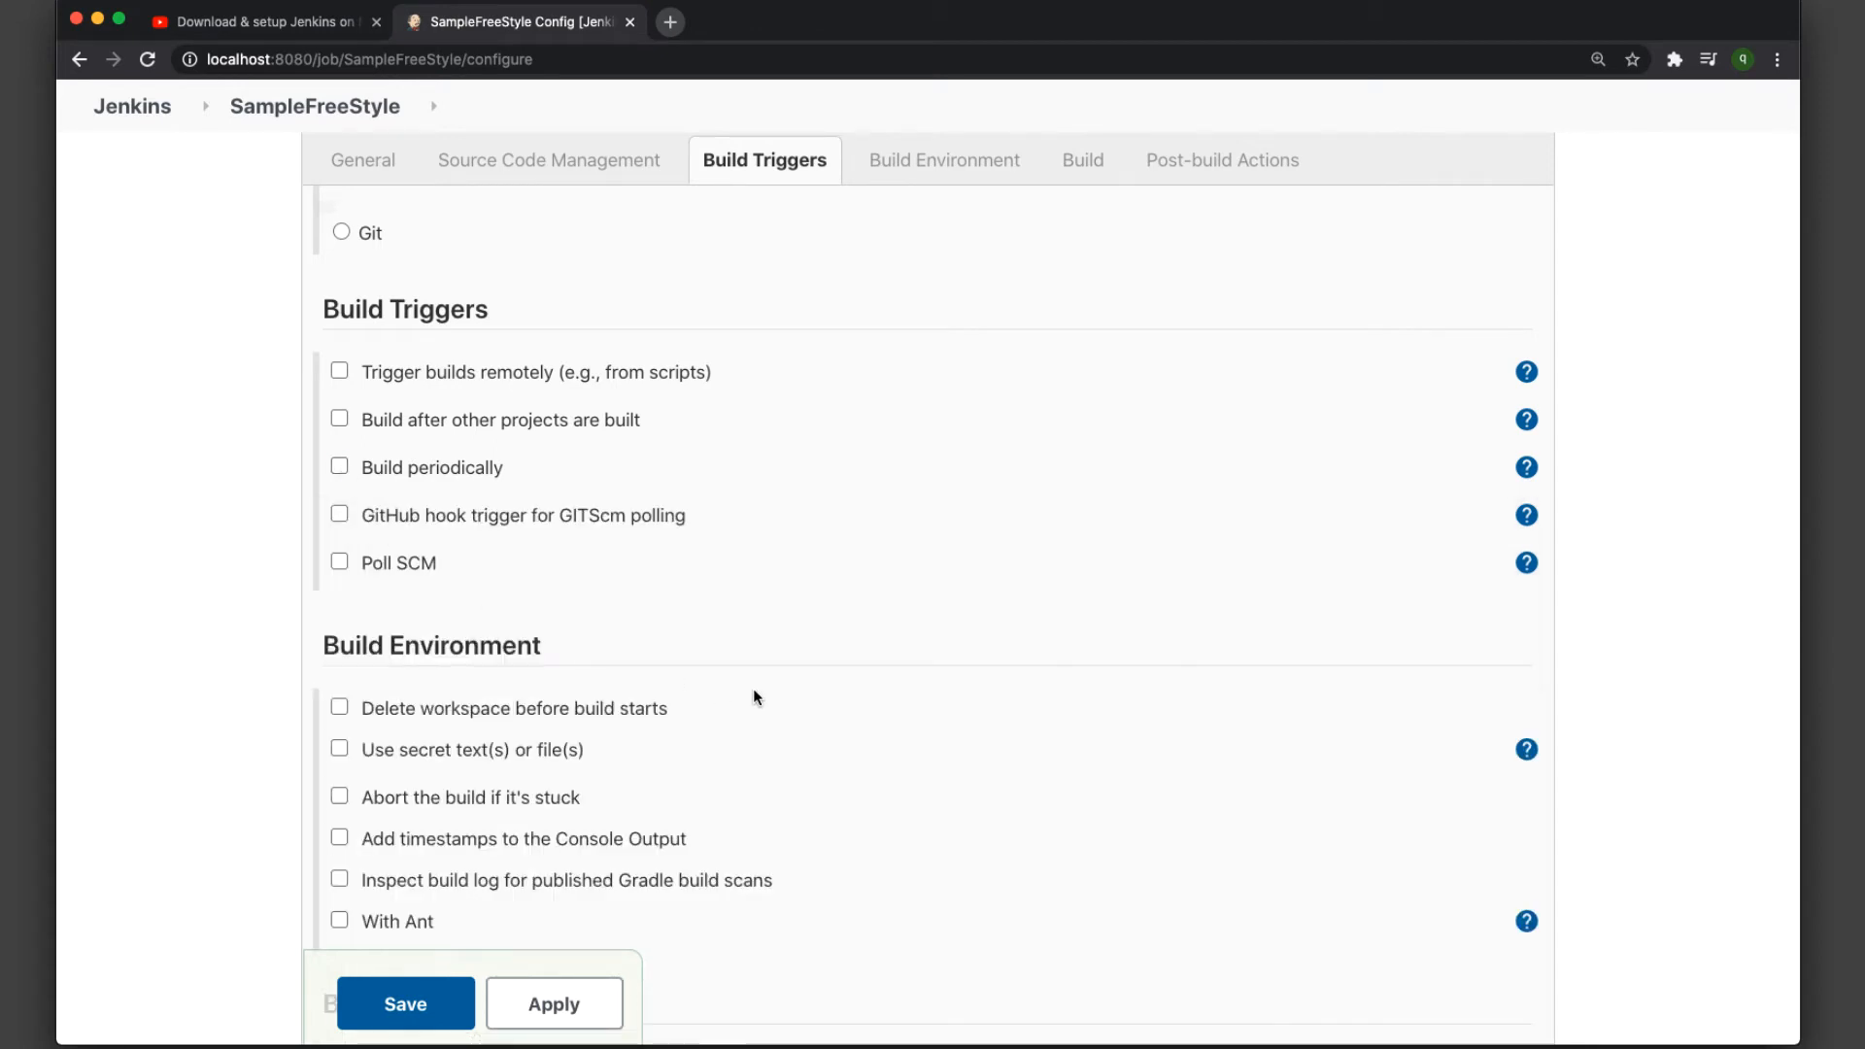
scroll(754, 688, "down", 1)
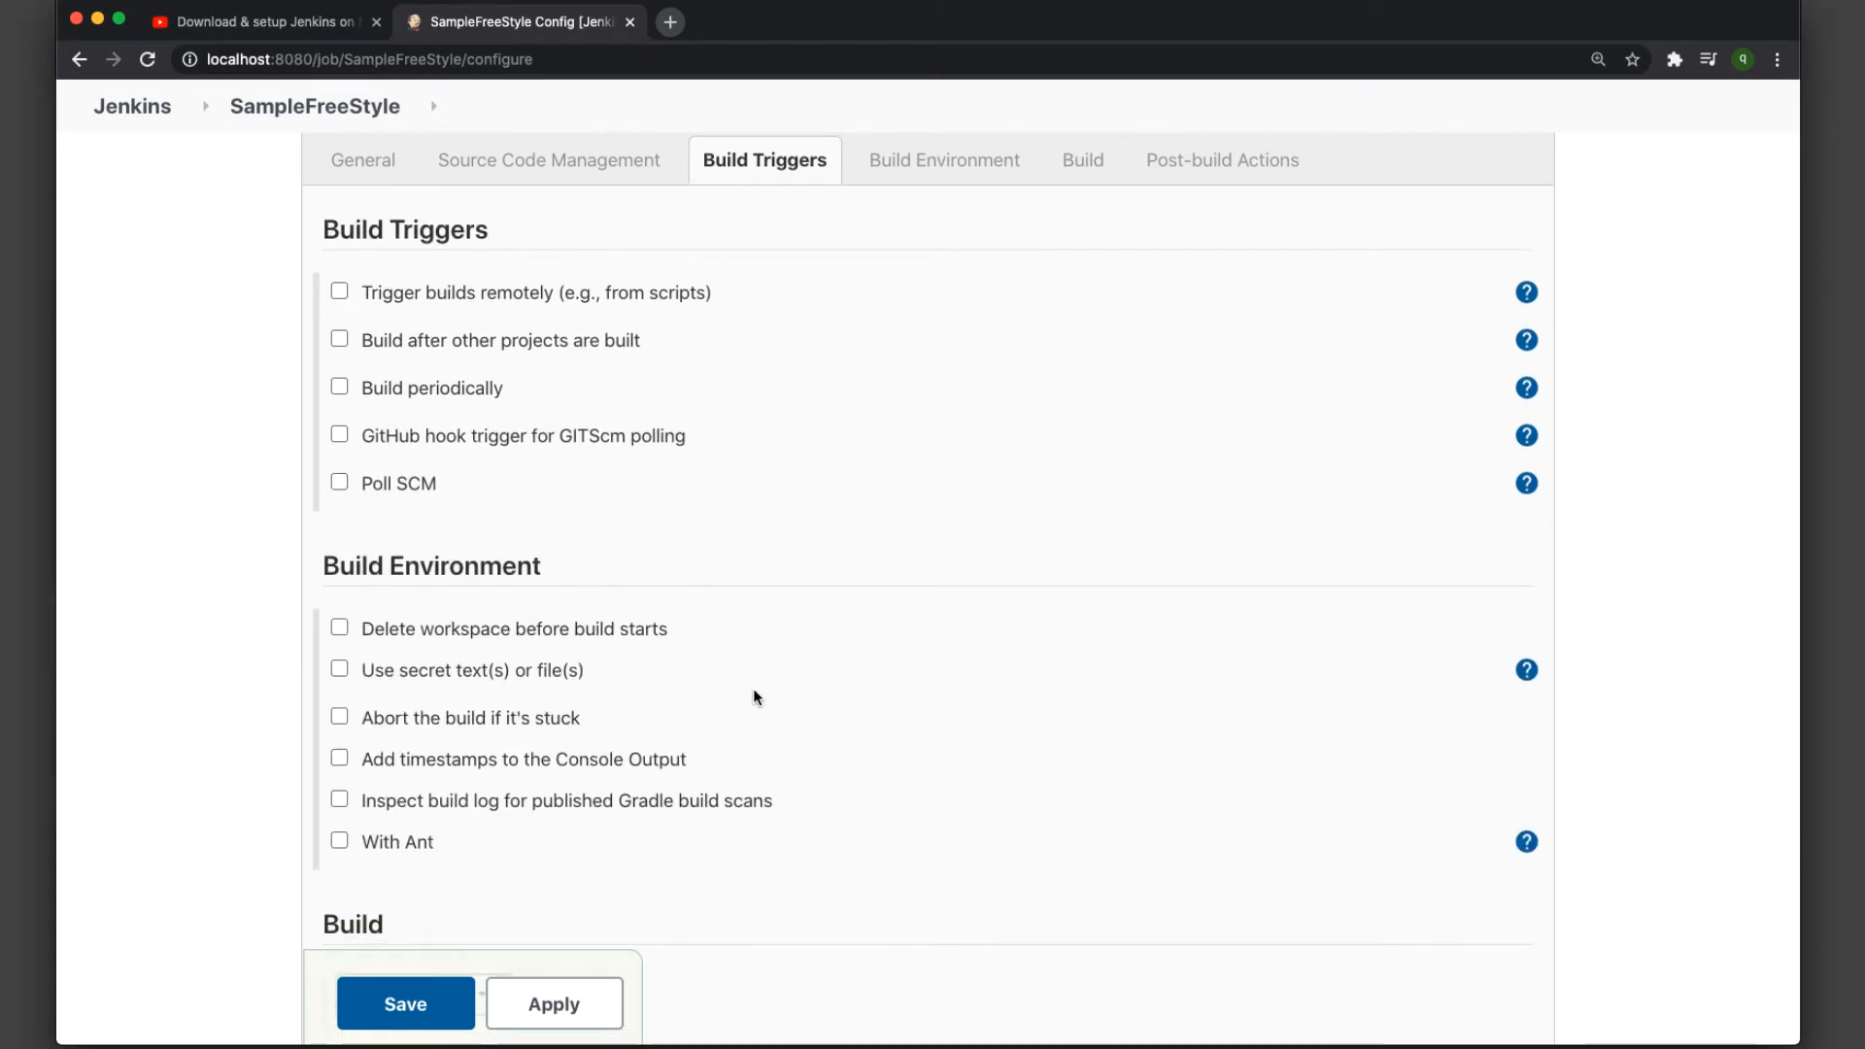
left_click(340, 482)
- Set the Poll SCM schedule to * * * * *, with a space between each asterisk
left_click(576, 547)
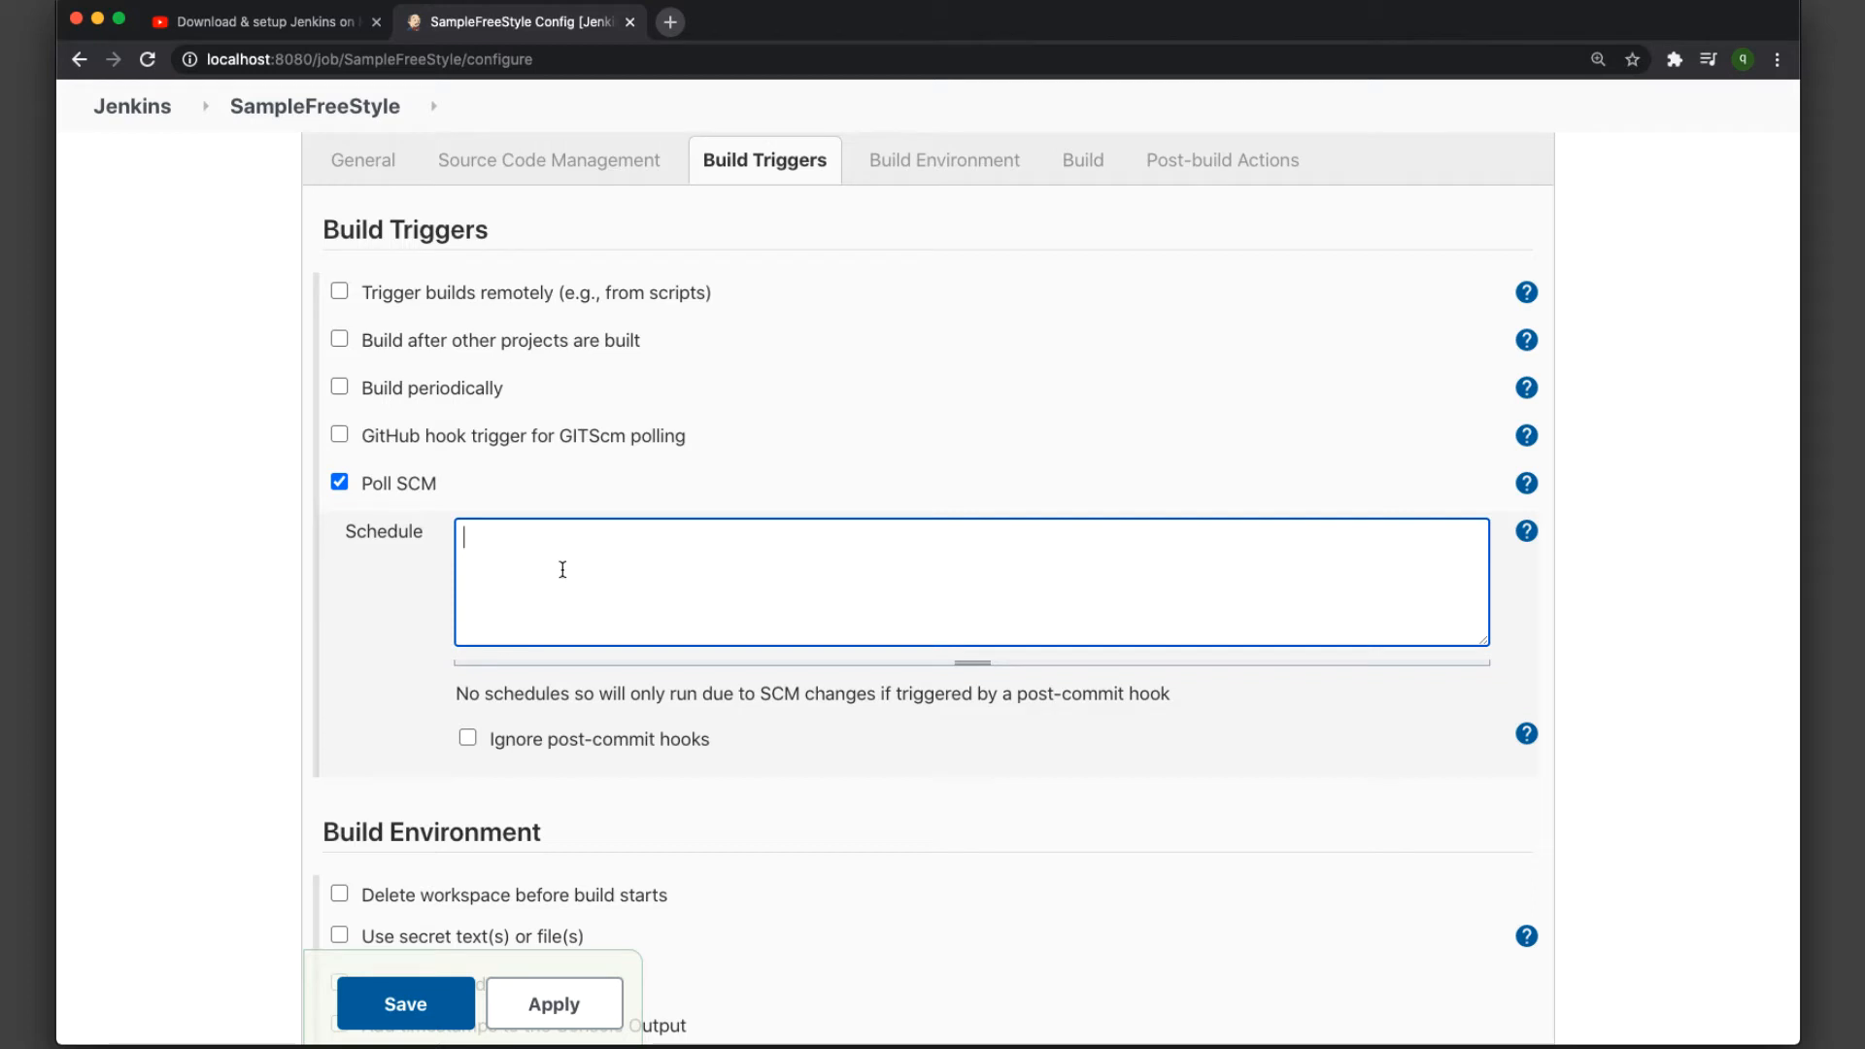
type("*****")
left_click(386, 634)
left_click(751, 561)
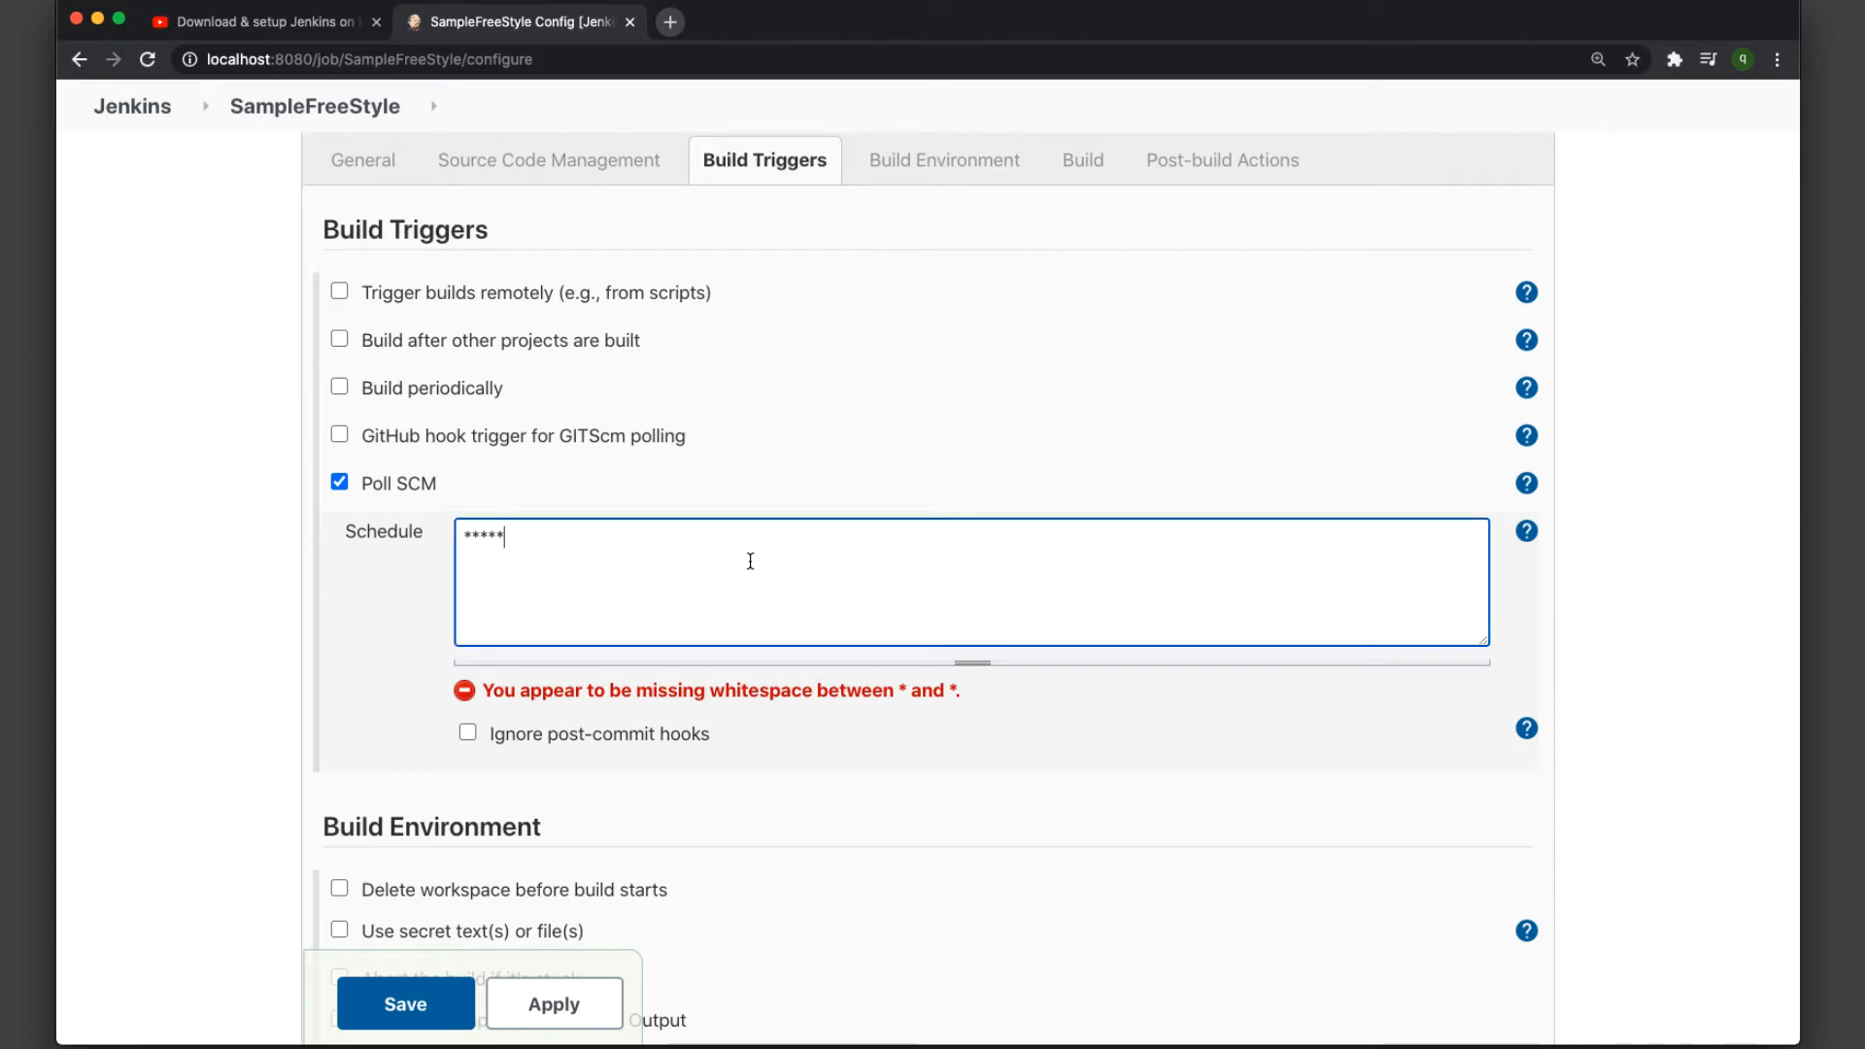
left_click(473, 536)
left_click(485, 537)
left_click(499, 537)
left_click(512, 536)
left_click_drag(624, 549, 411, 532)
left_click(710, 574)
- Choose Git as the project's source code management
scroll(710, 573, "up", 10)
scroll(708, 570, "down", 3)
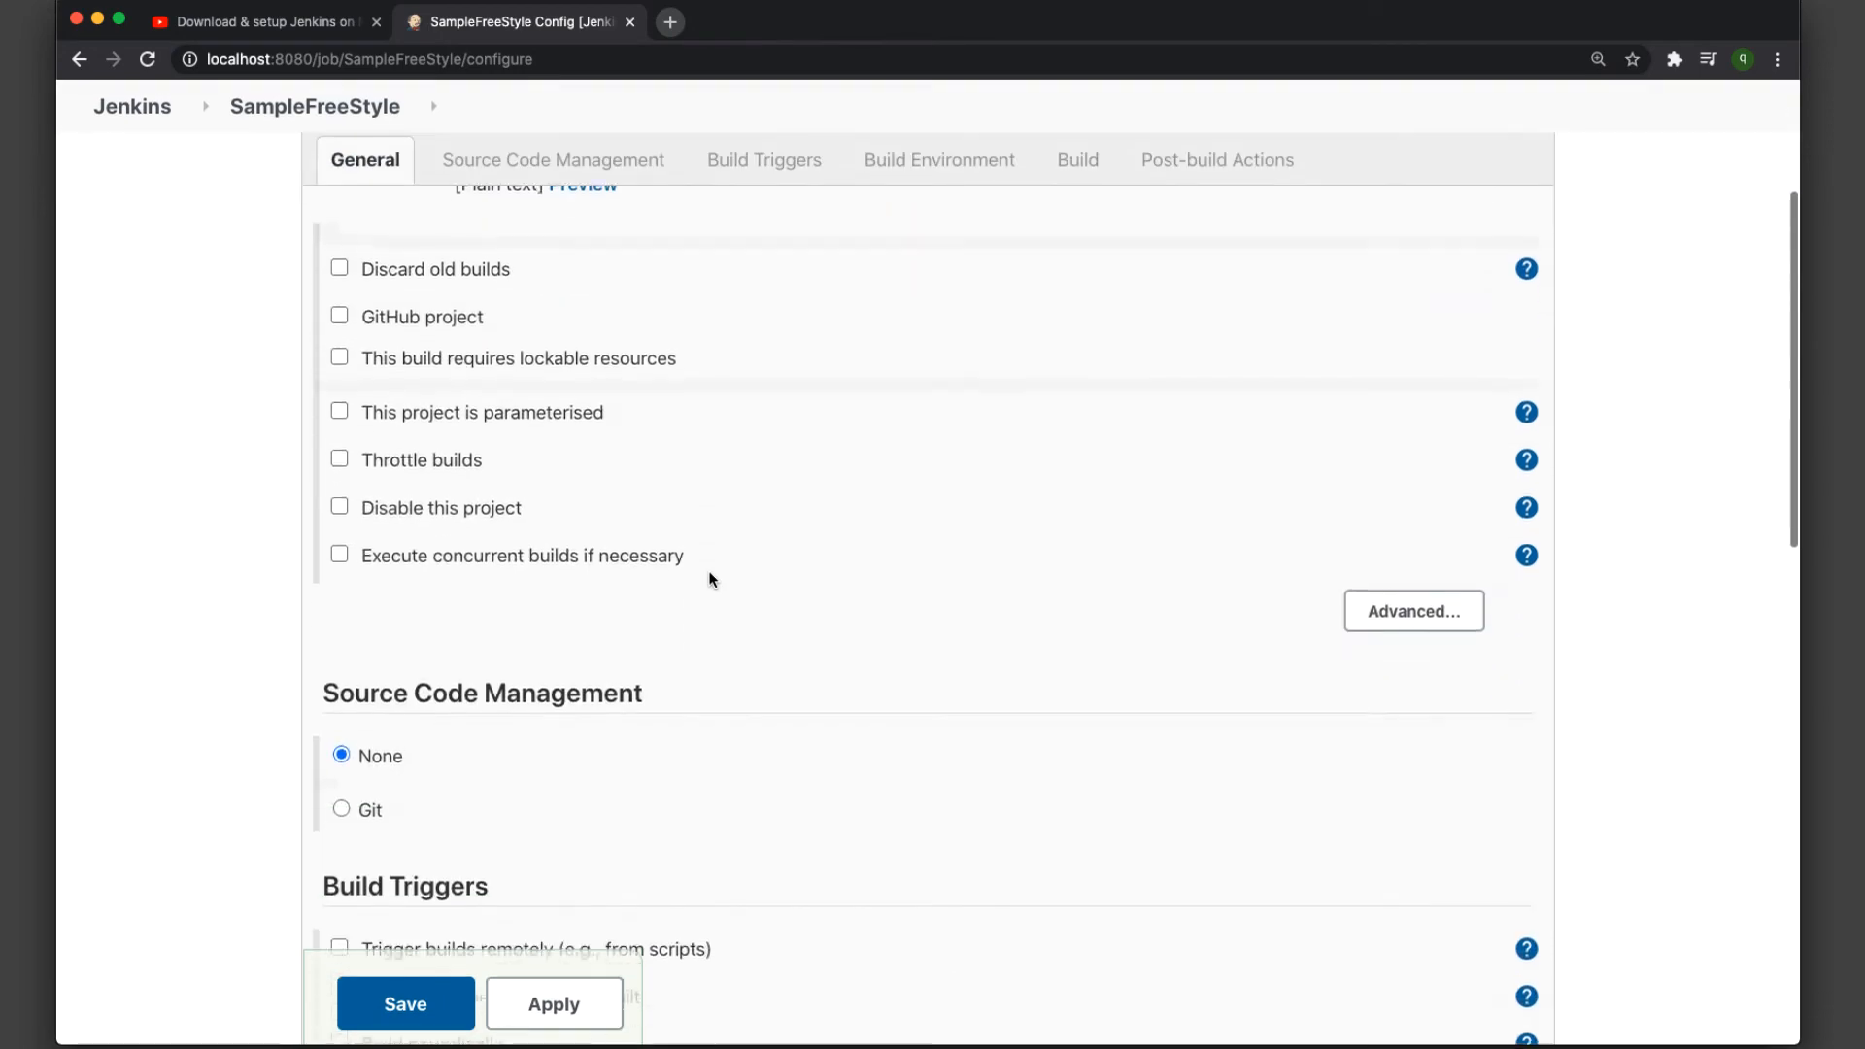
scroll(708, 579, "down", 4)
left_click(341, 441)
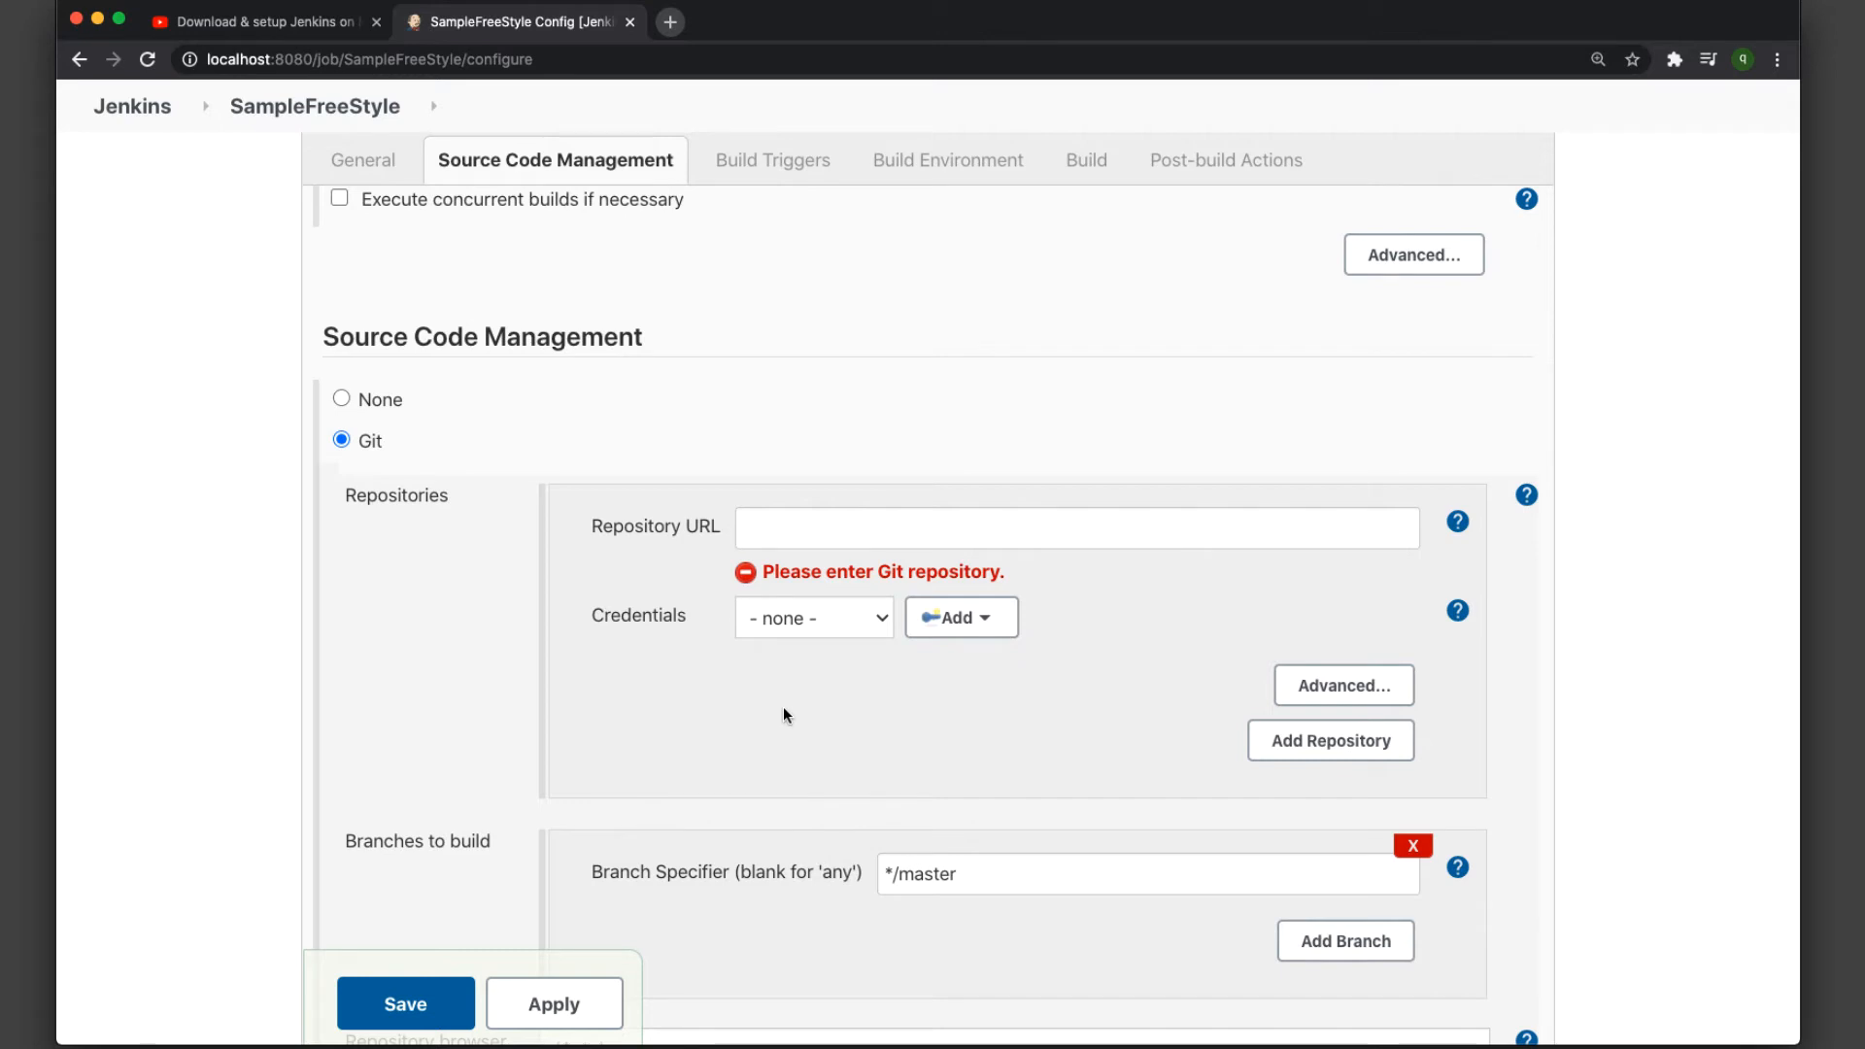
- Review the Poll SCM trigger, the Build Environment options and the Build and Post-build Actions sections
scroll(784, 707, "down", 8)
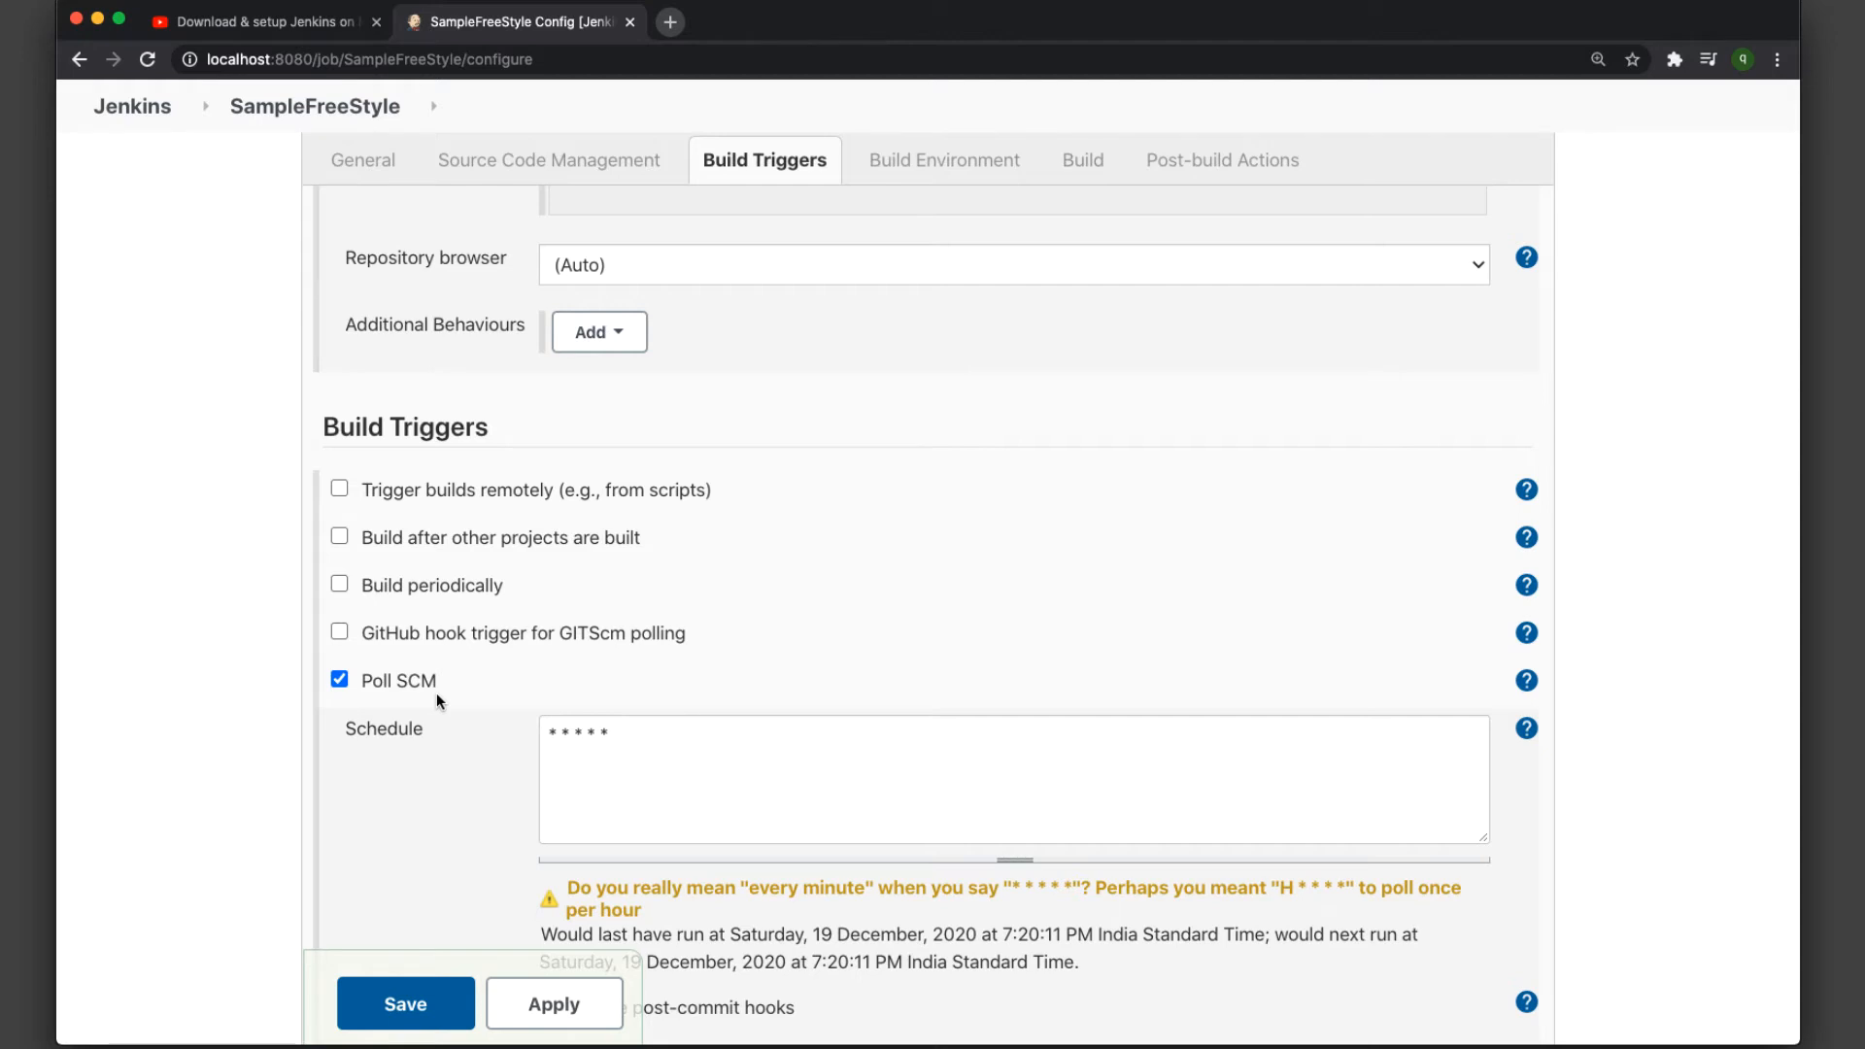
scroll(1301, 872, "down", 5)
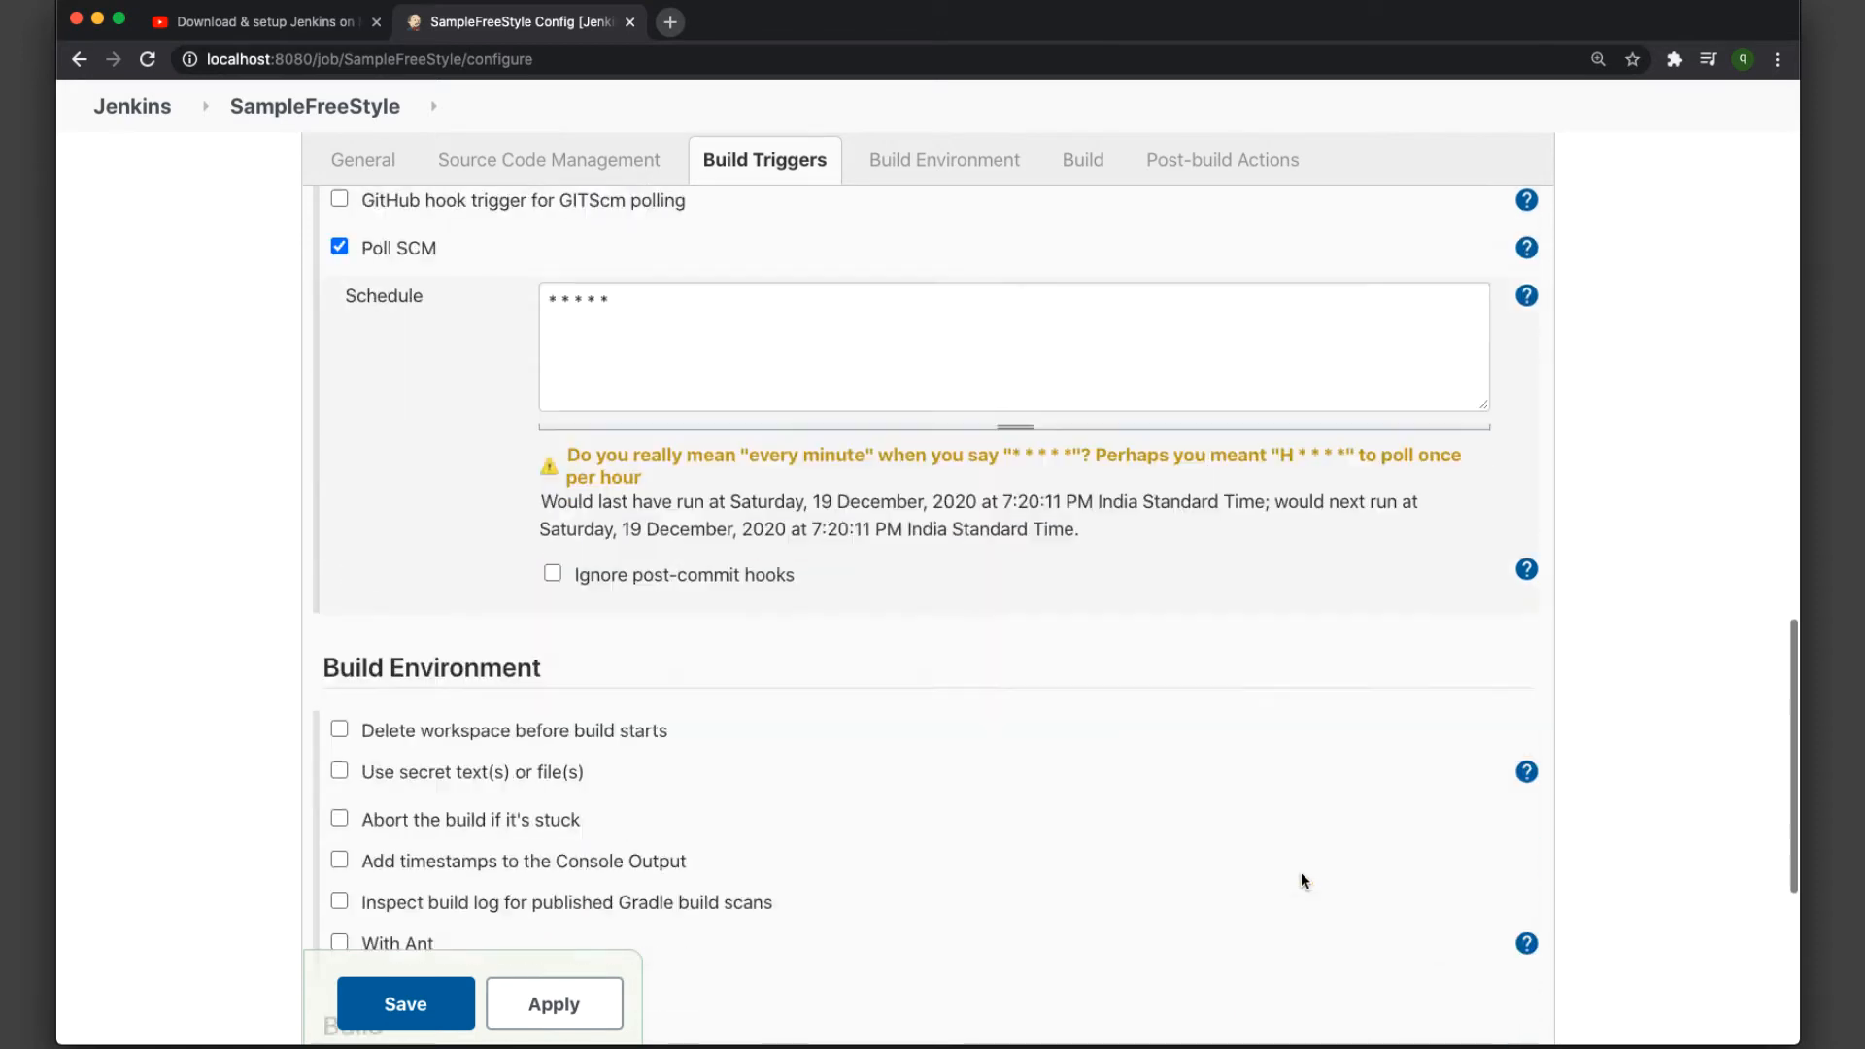
scroll(1301, 872, "down", 5)
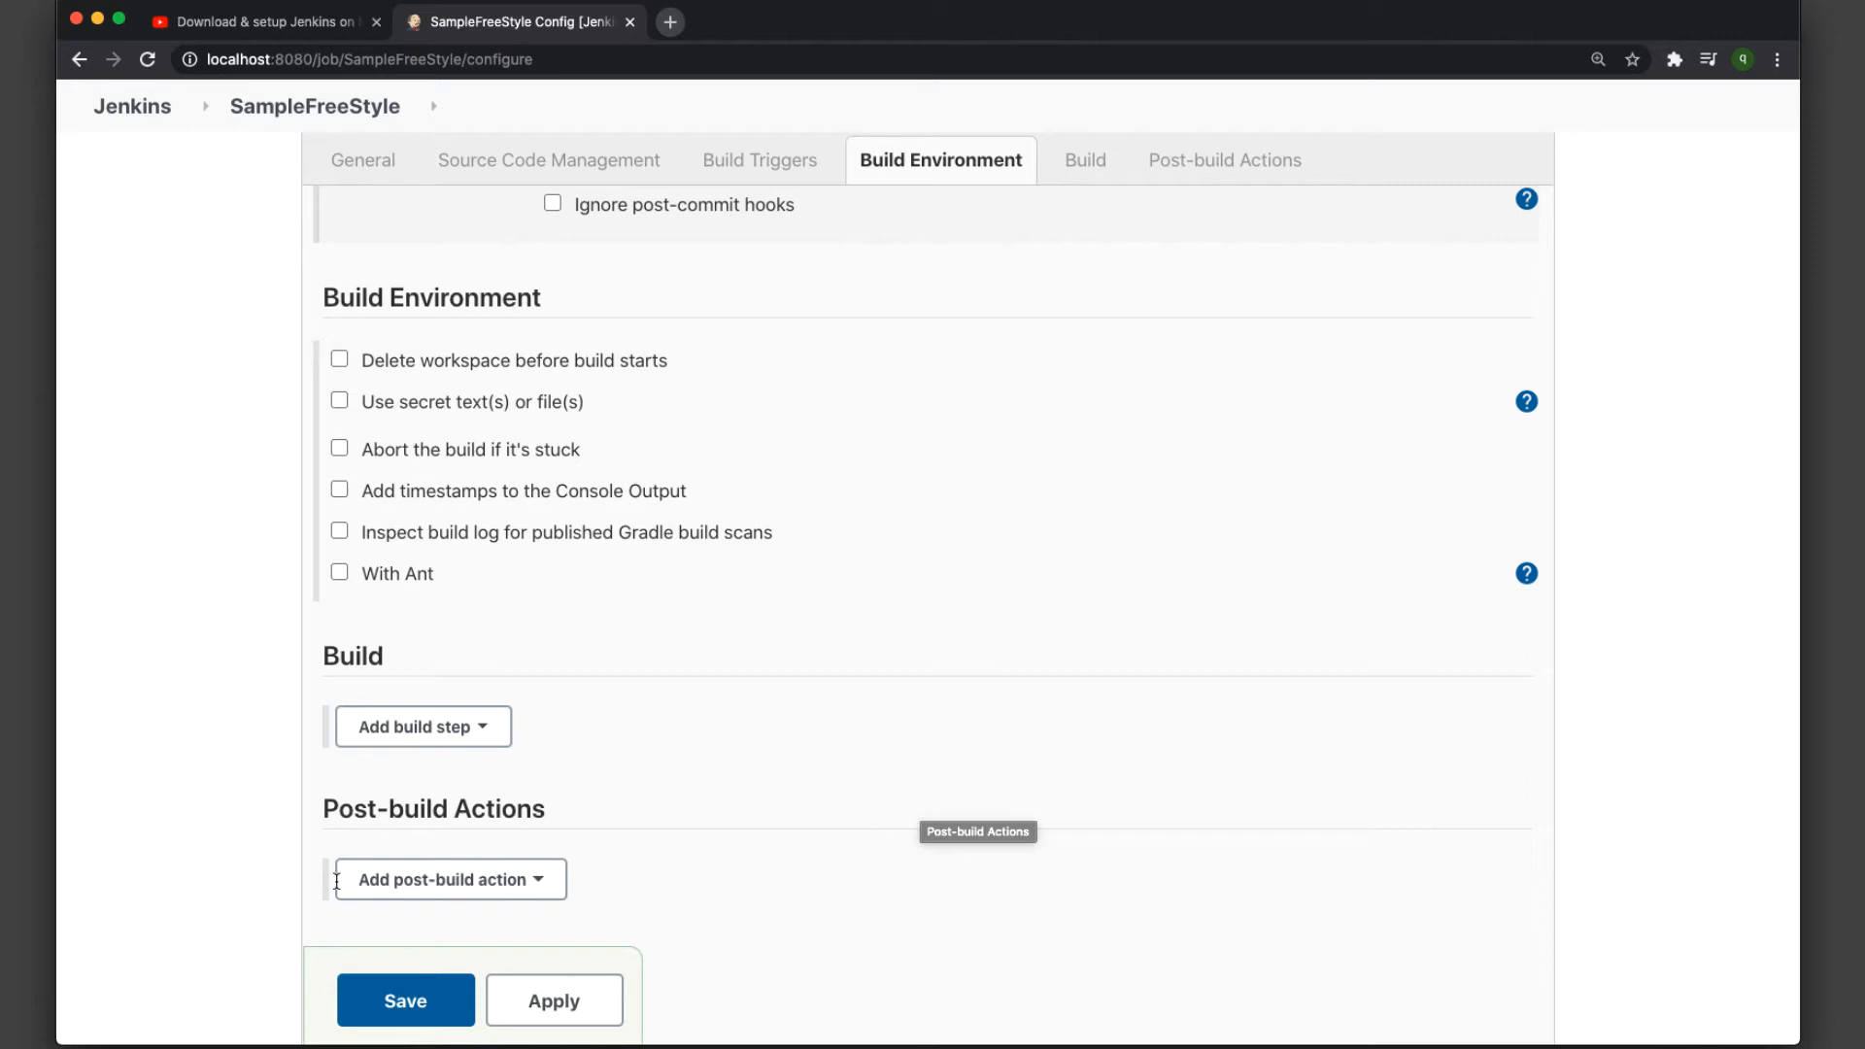
- Disable the Poll SCM build trigger
scroll(722, 855, "up", 6)
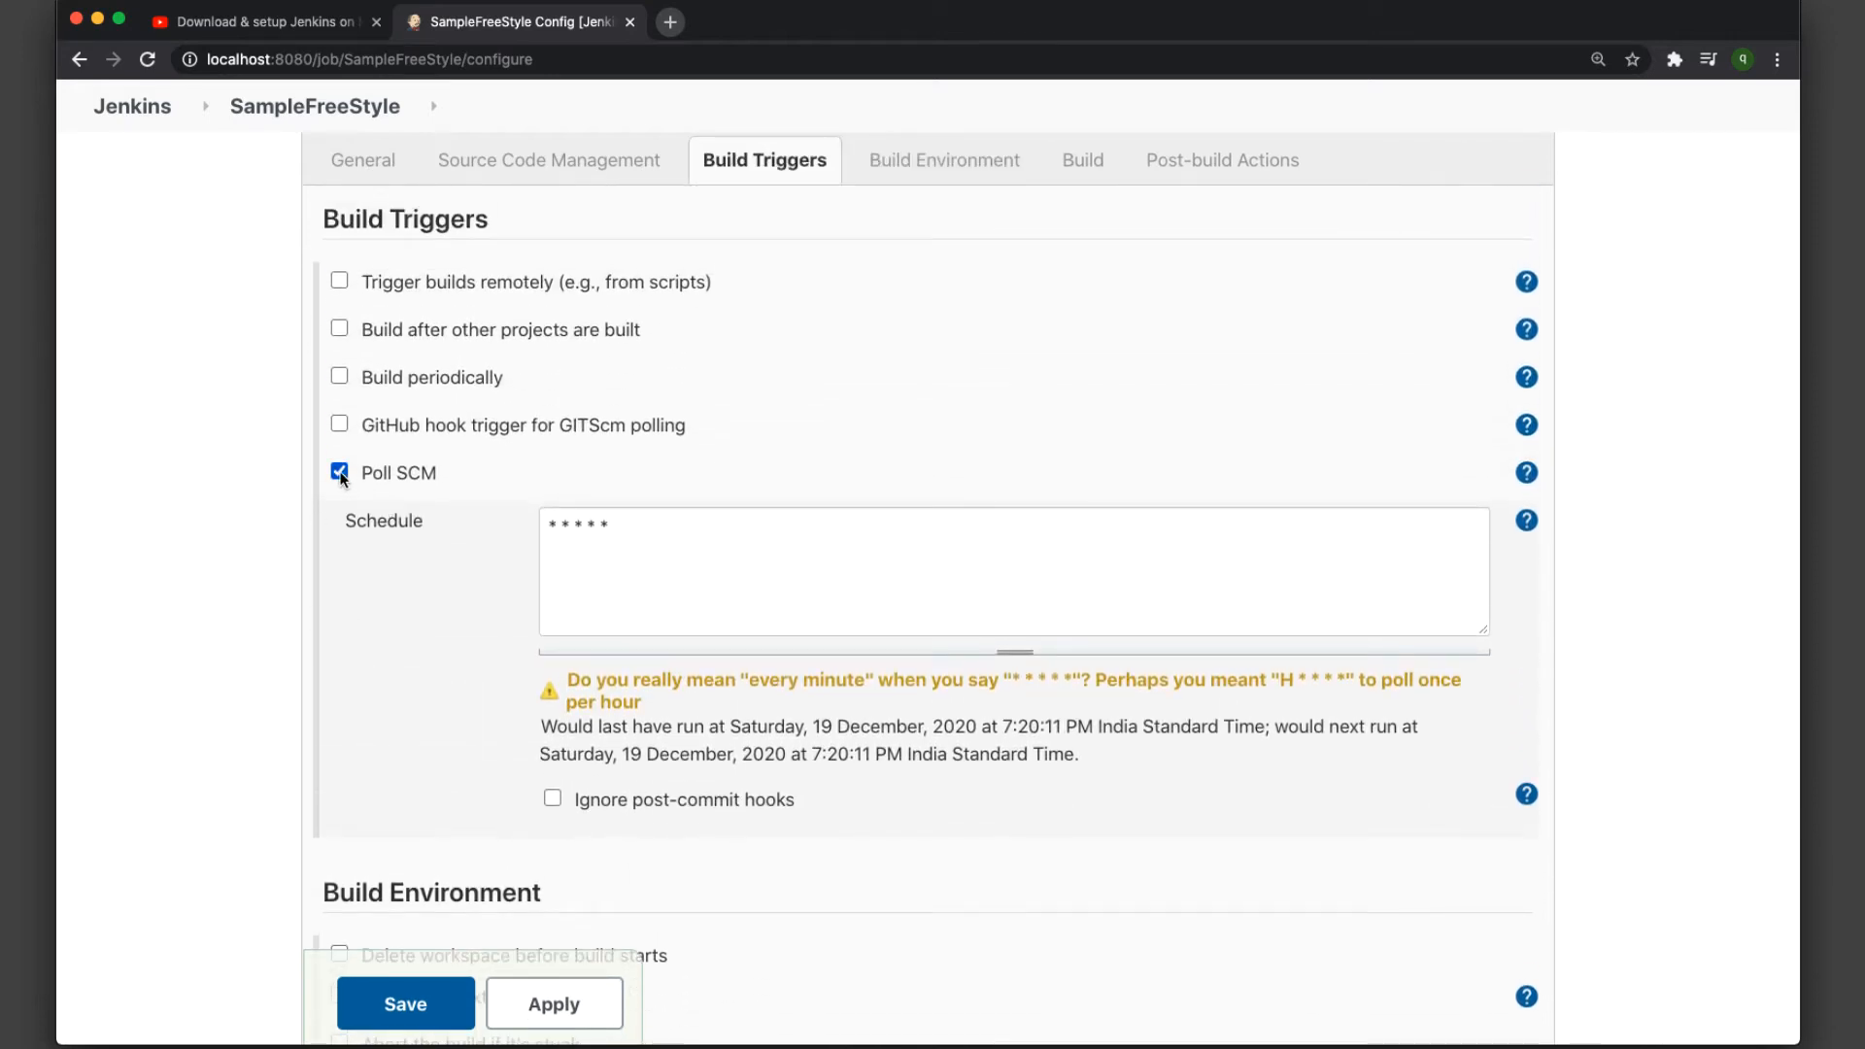
left_click(340, 473)
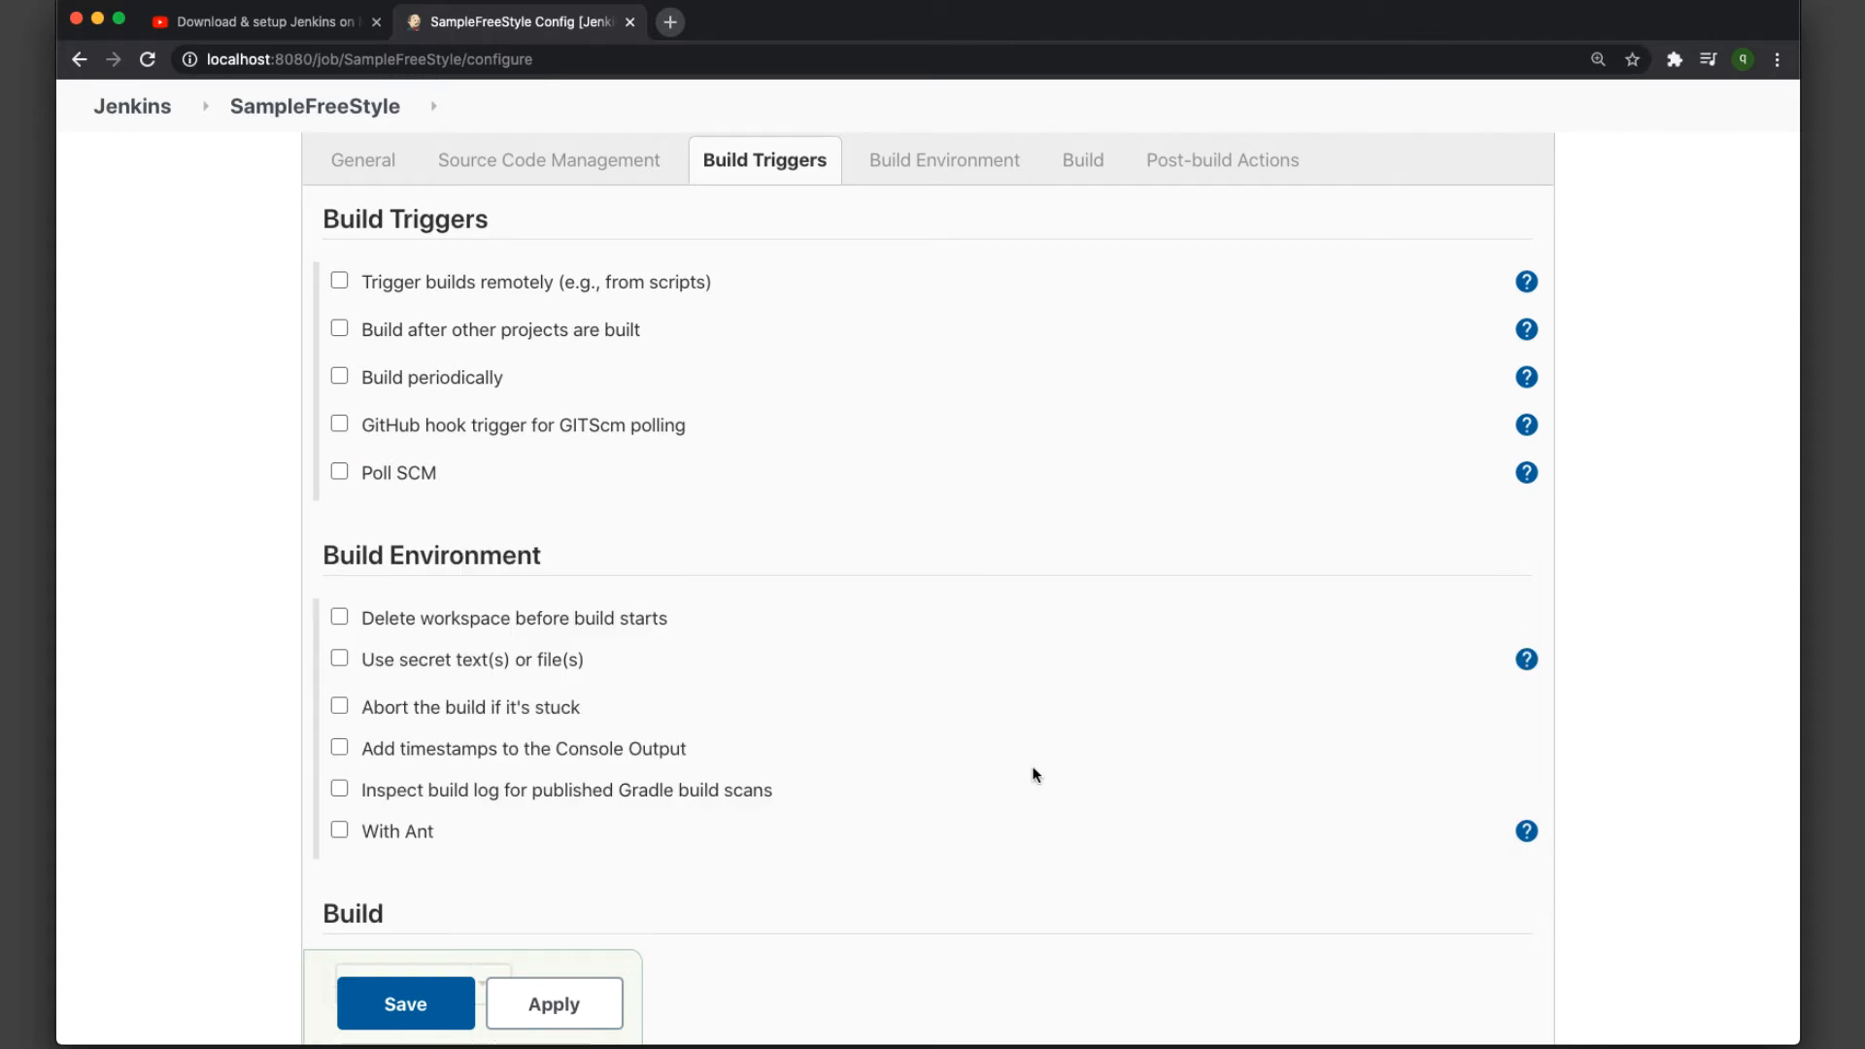
scroll(1037, 774, "up", 5)
scroll(1037, 774, "down", 5)
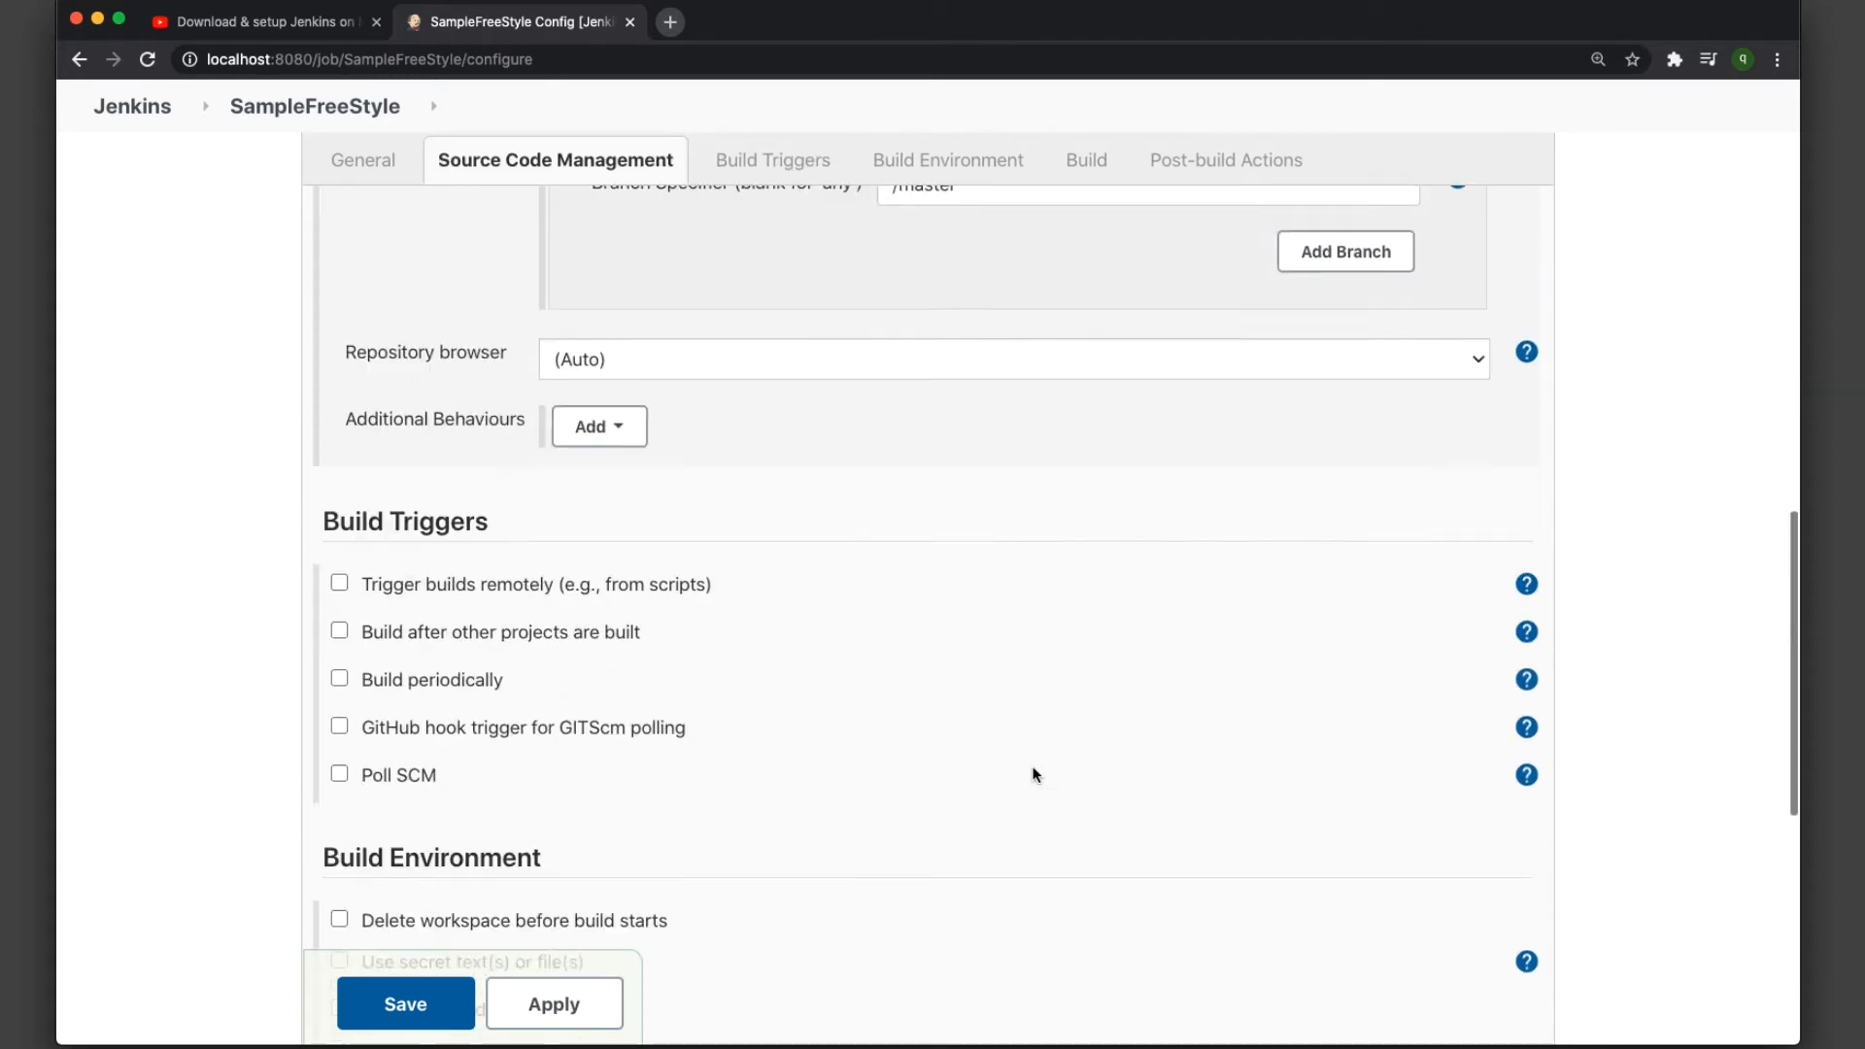
scroll(1037, 774, "down", 3)
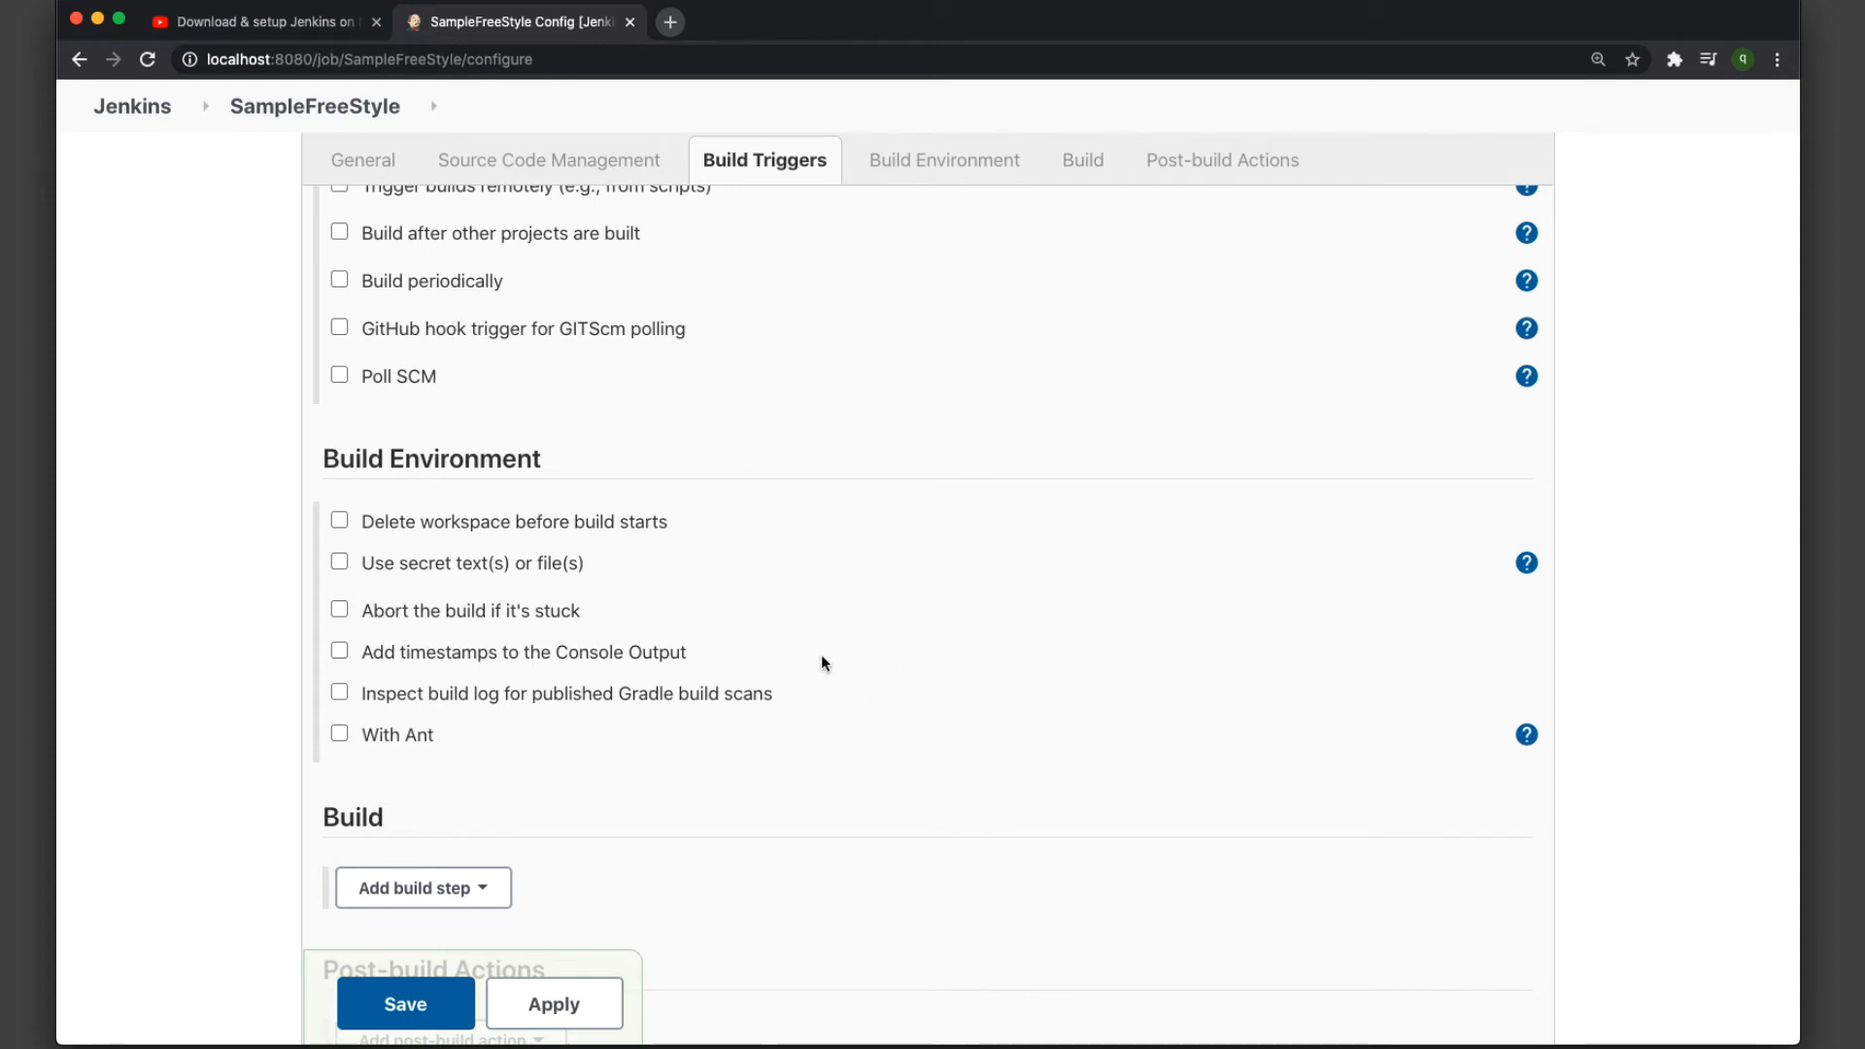
- Try out an Execute Windows batch command build step, and remove it without entering a command
scroll(822, 664, "down", 3)
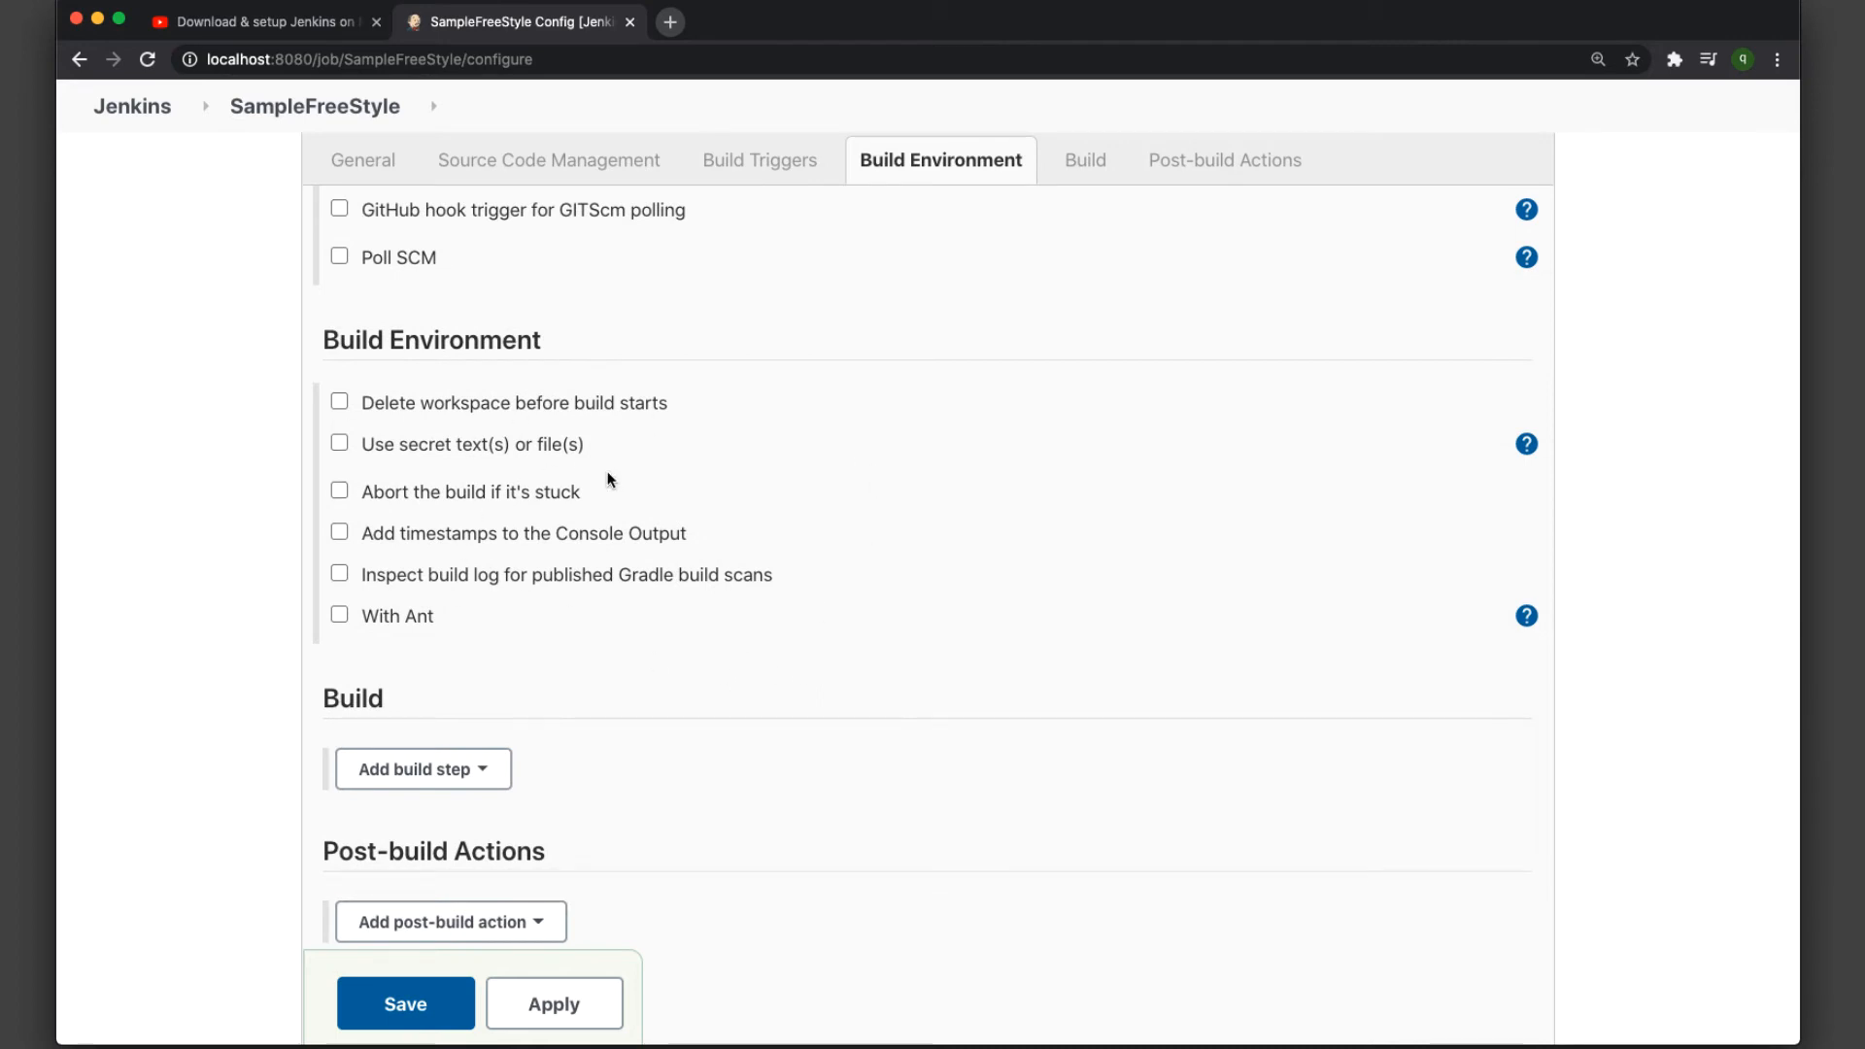
scroll(609, 479, "down", 3)
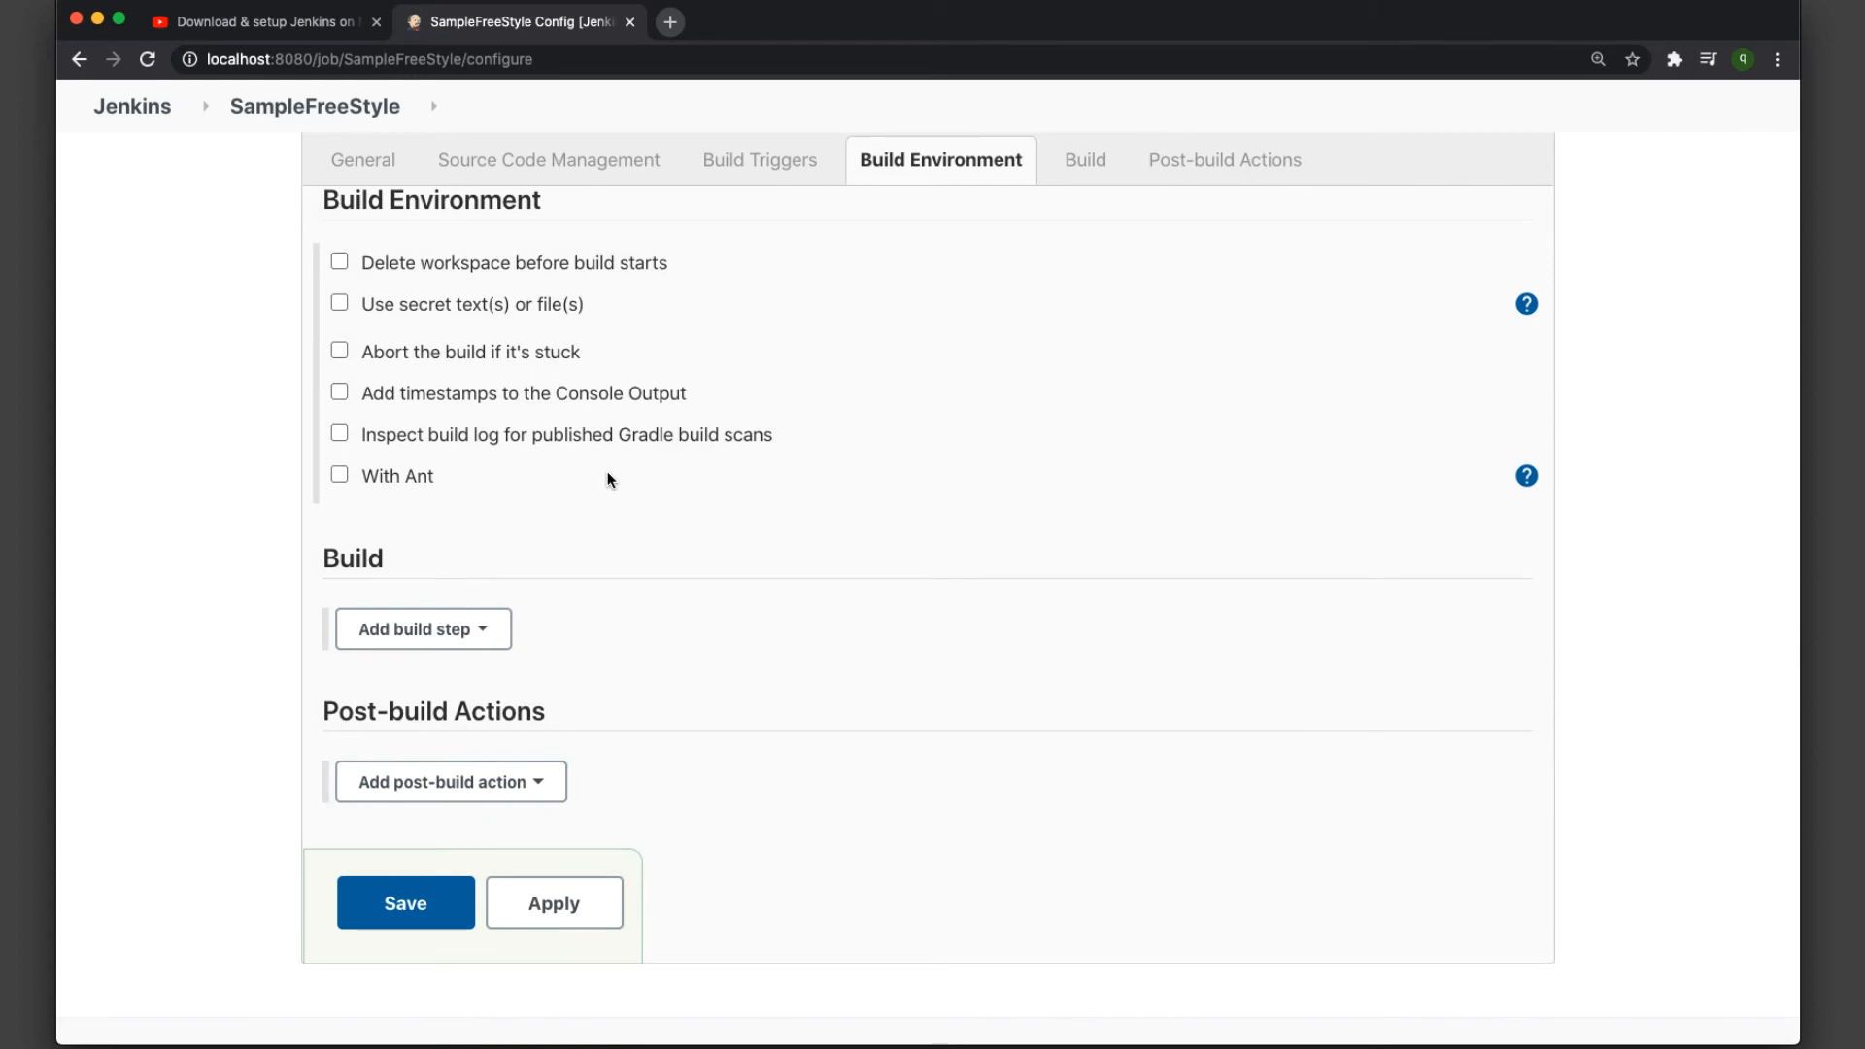
scroll(608, 479, "up", 2)
scroll(608, 479, "down", 3)
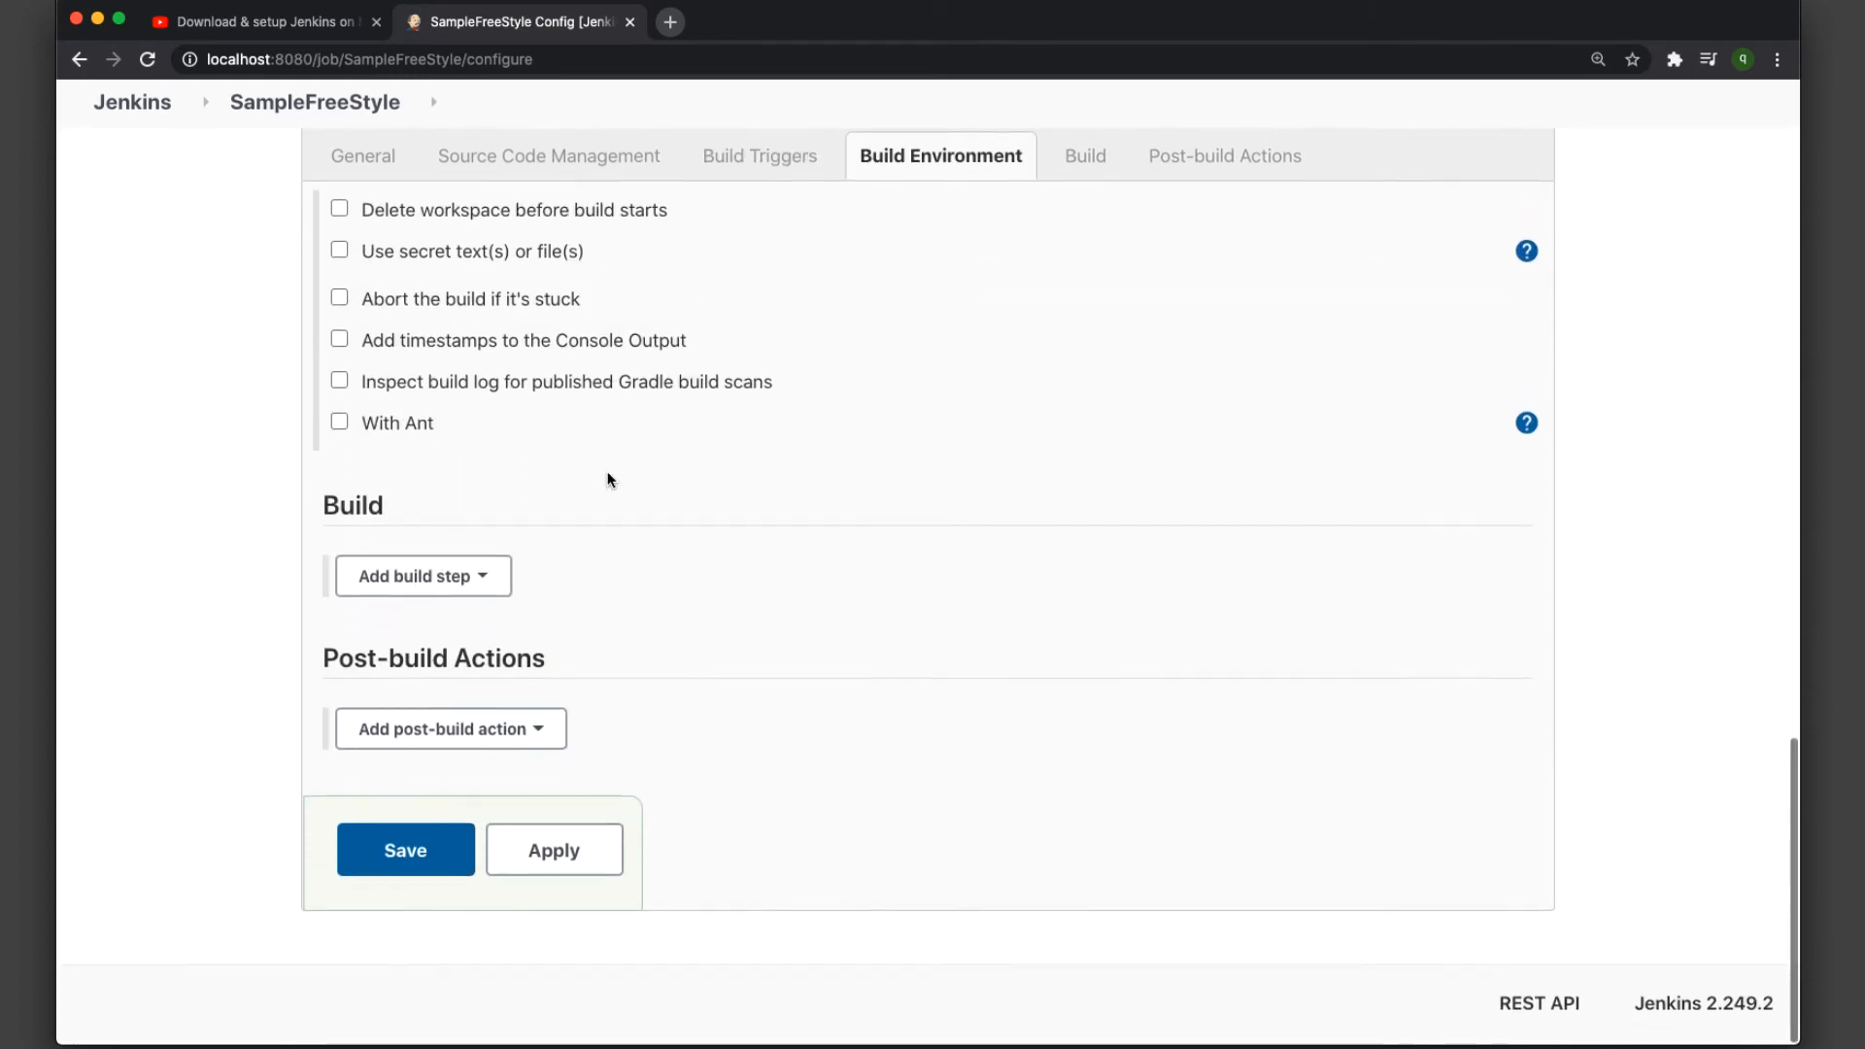
left_click(469, 579)
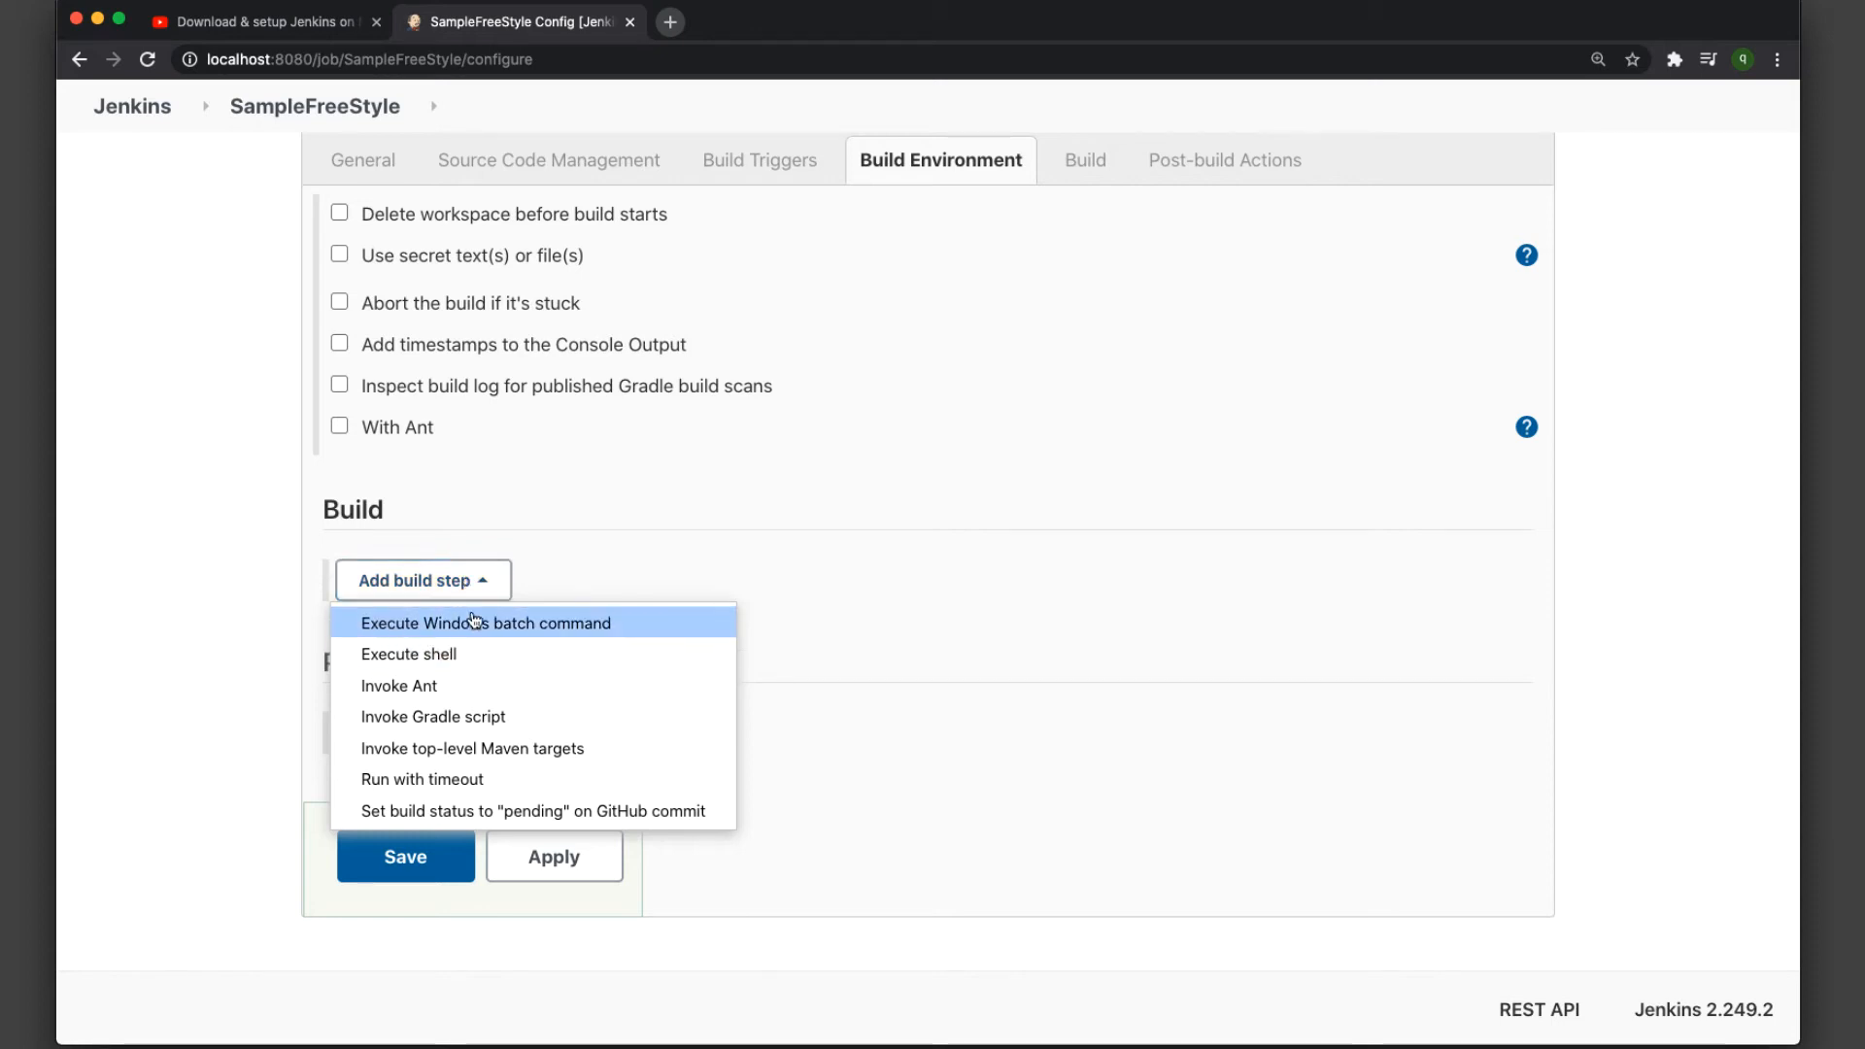
left_click(535, 623)
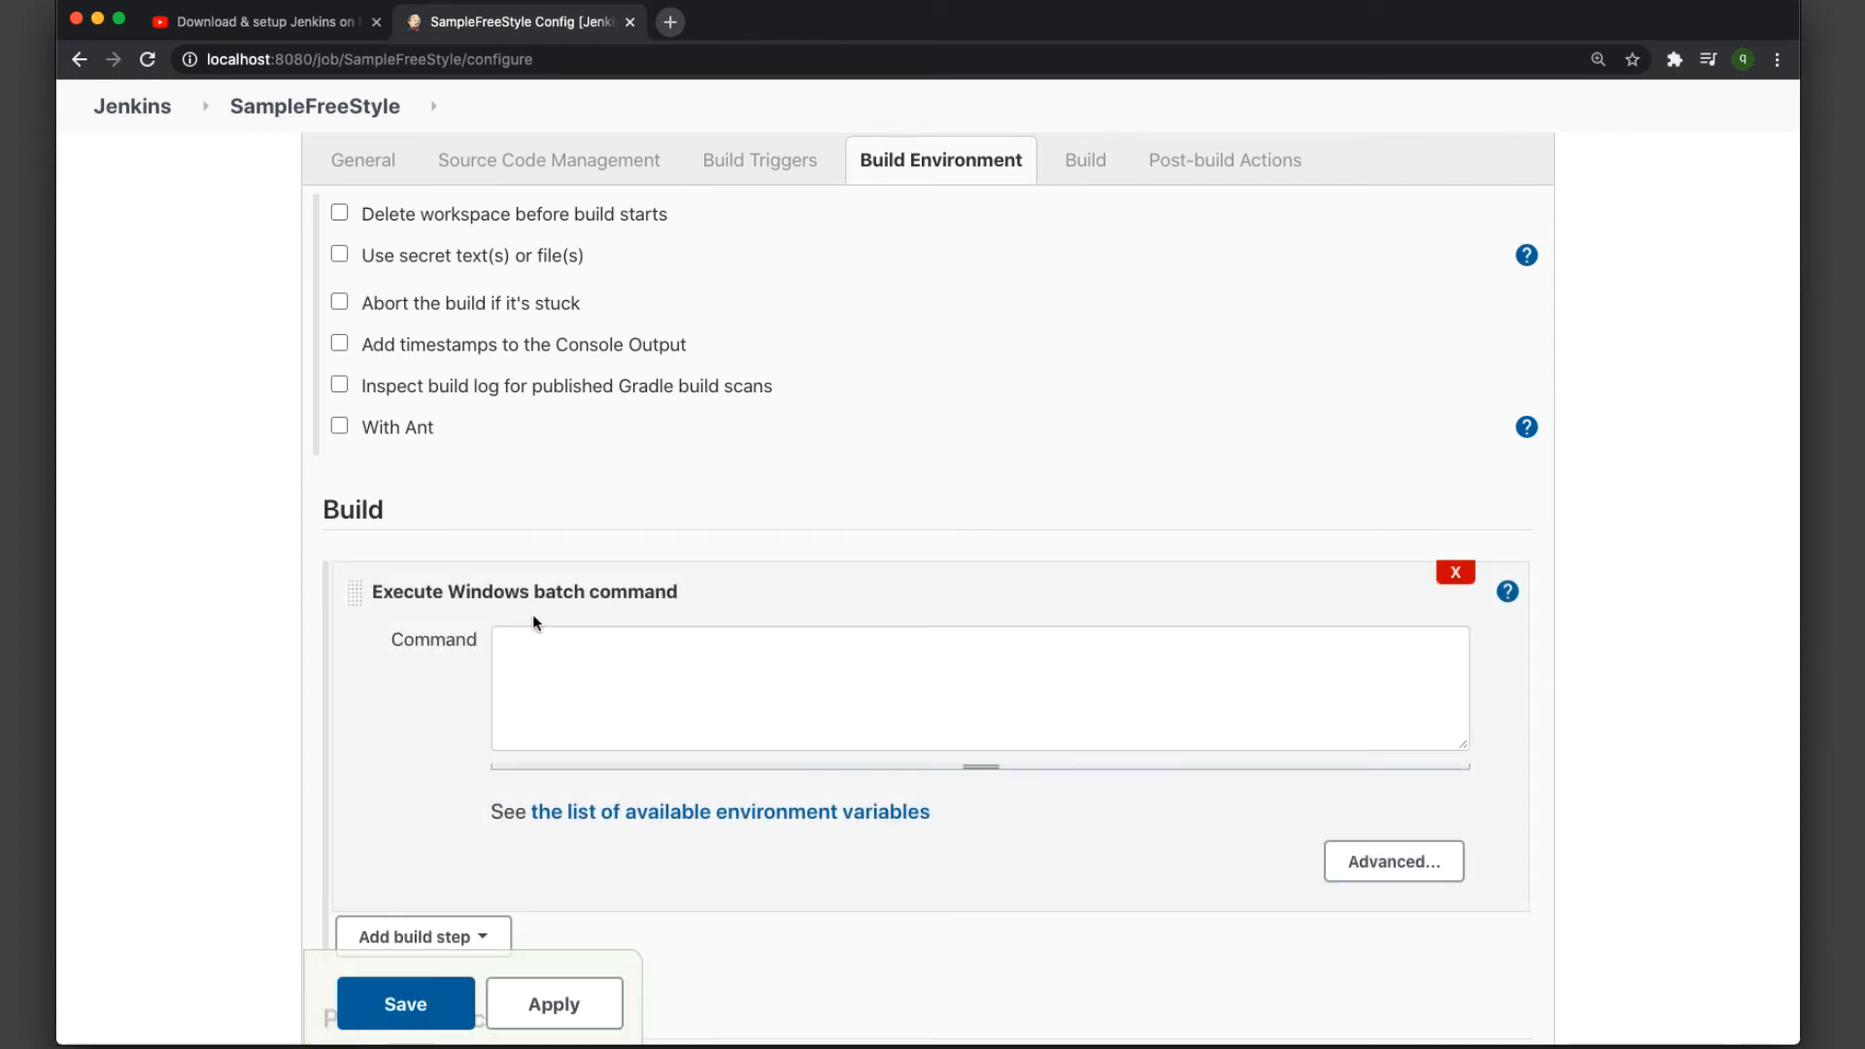
left_click(624, 672)
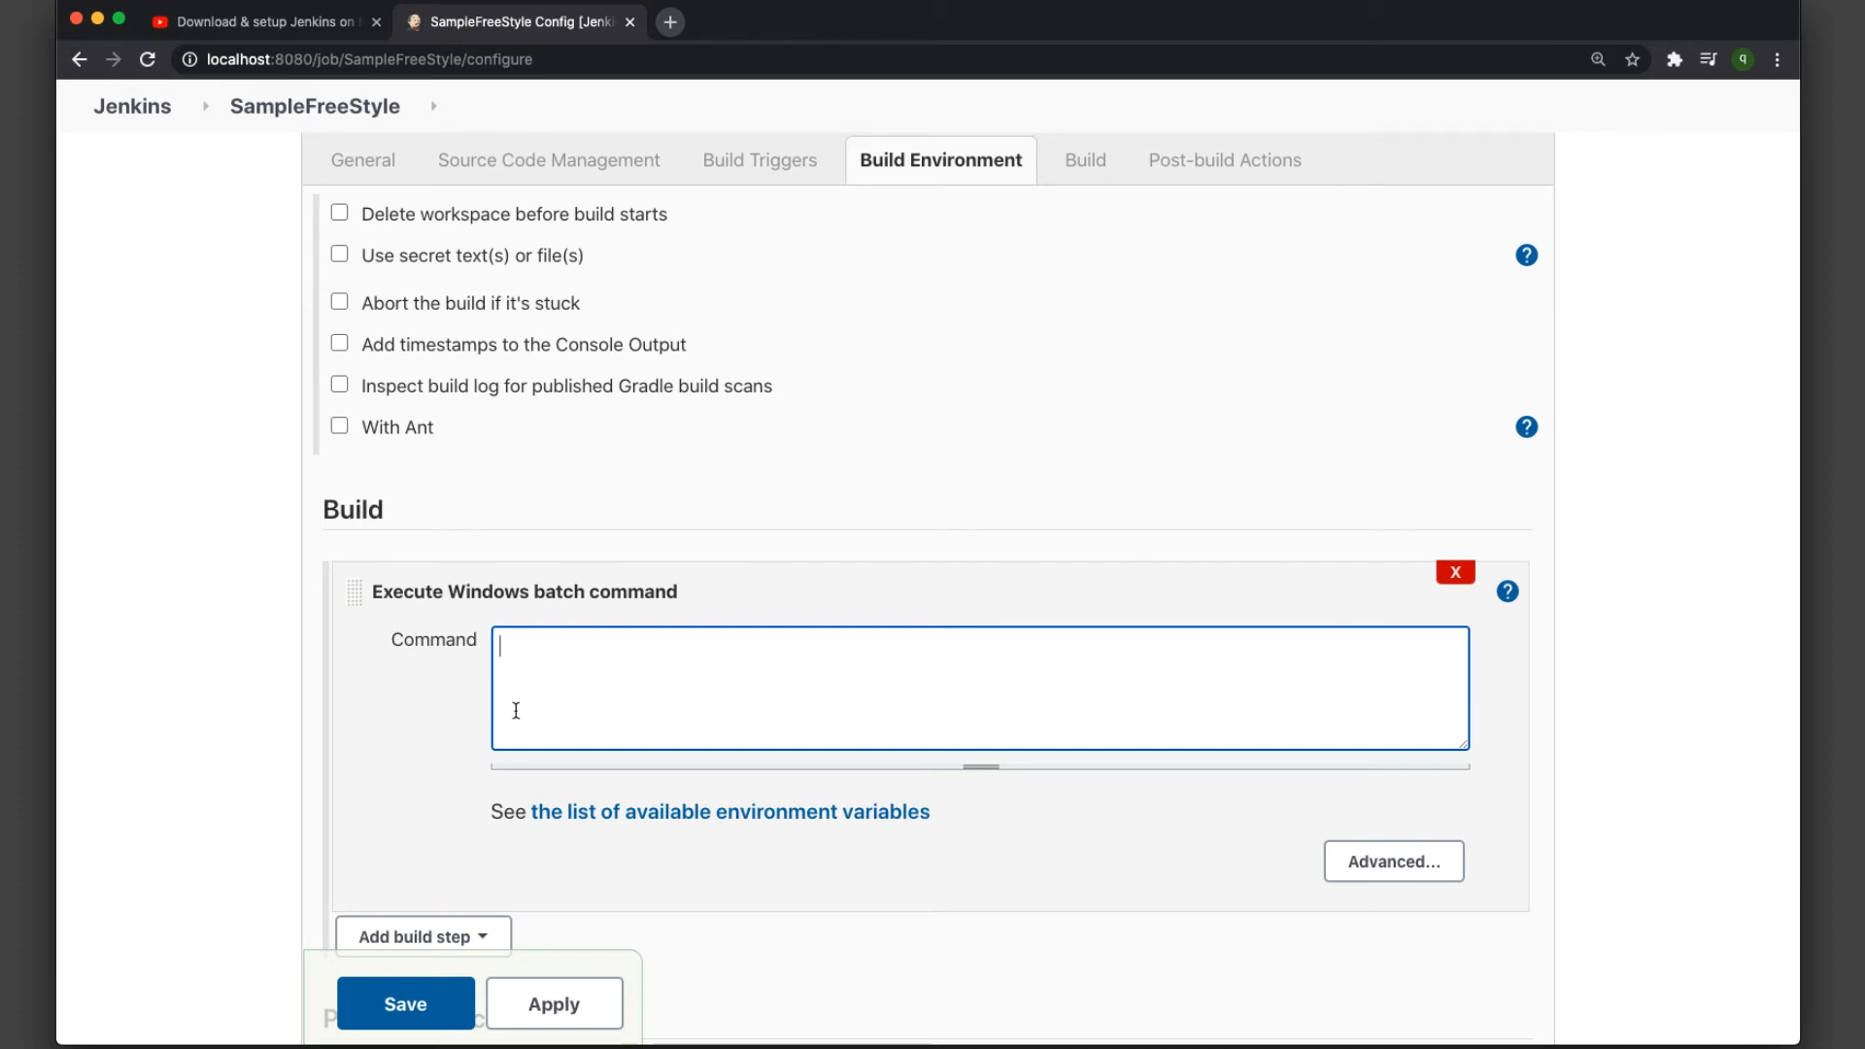
left_click(1455, 573)
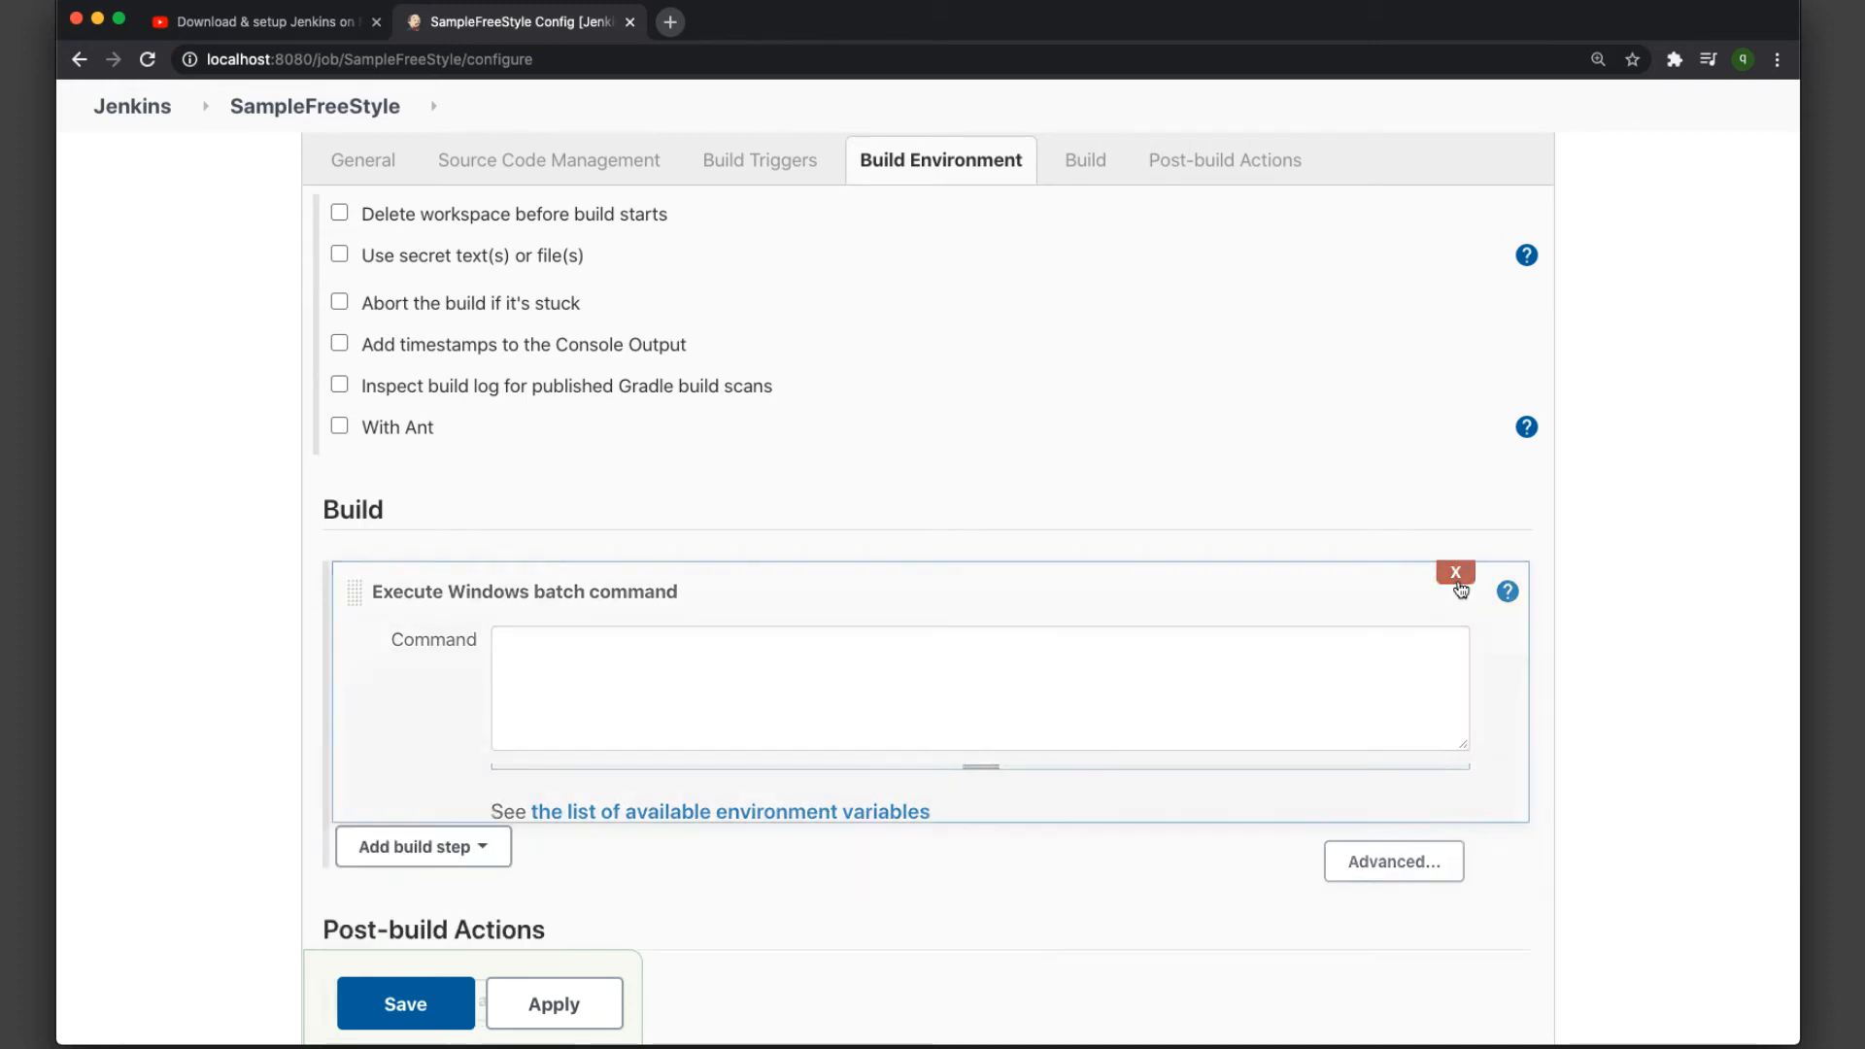
- Try out an Invoke Ant build step, and remove it without entering targets
left_click(454, 583)
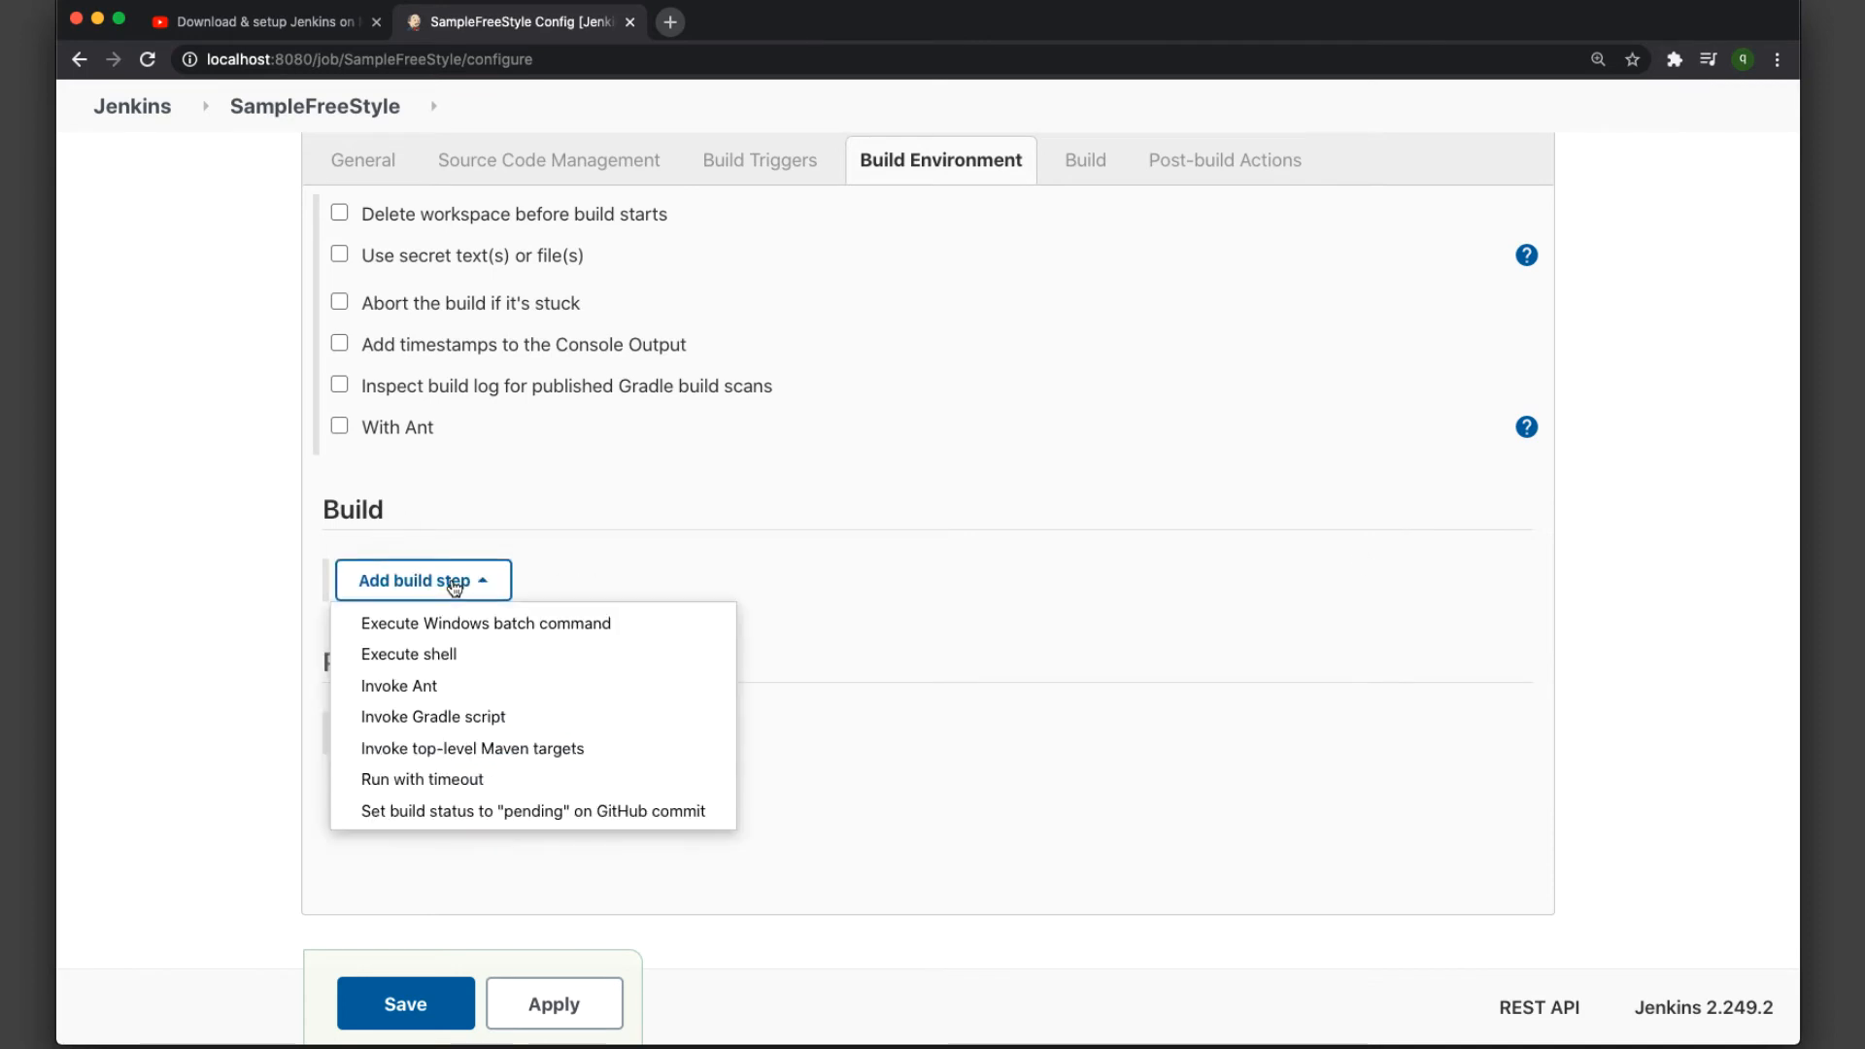
left_click(521, 678)
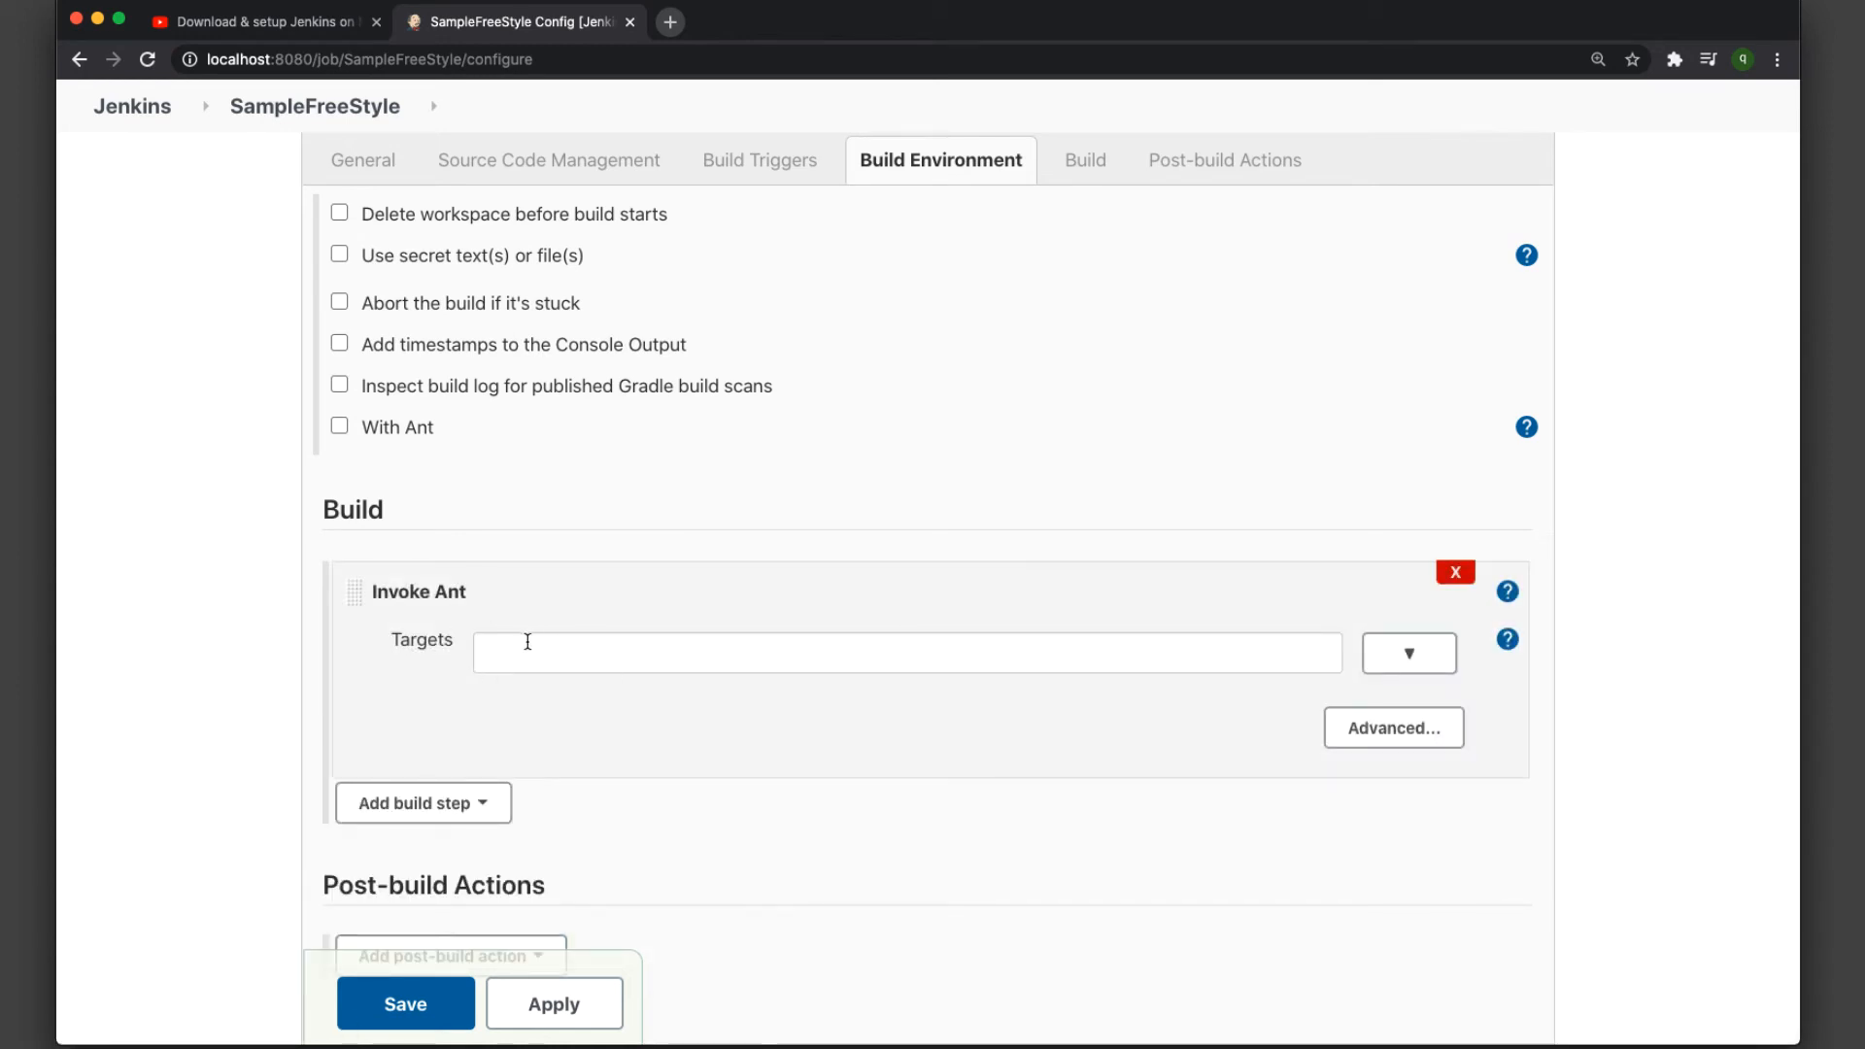
left_click(562, 648)
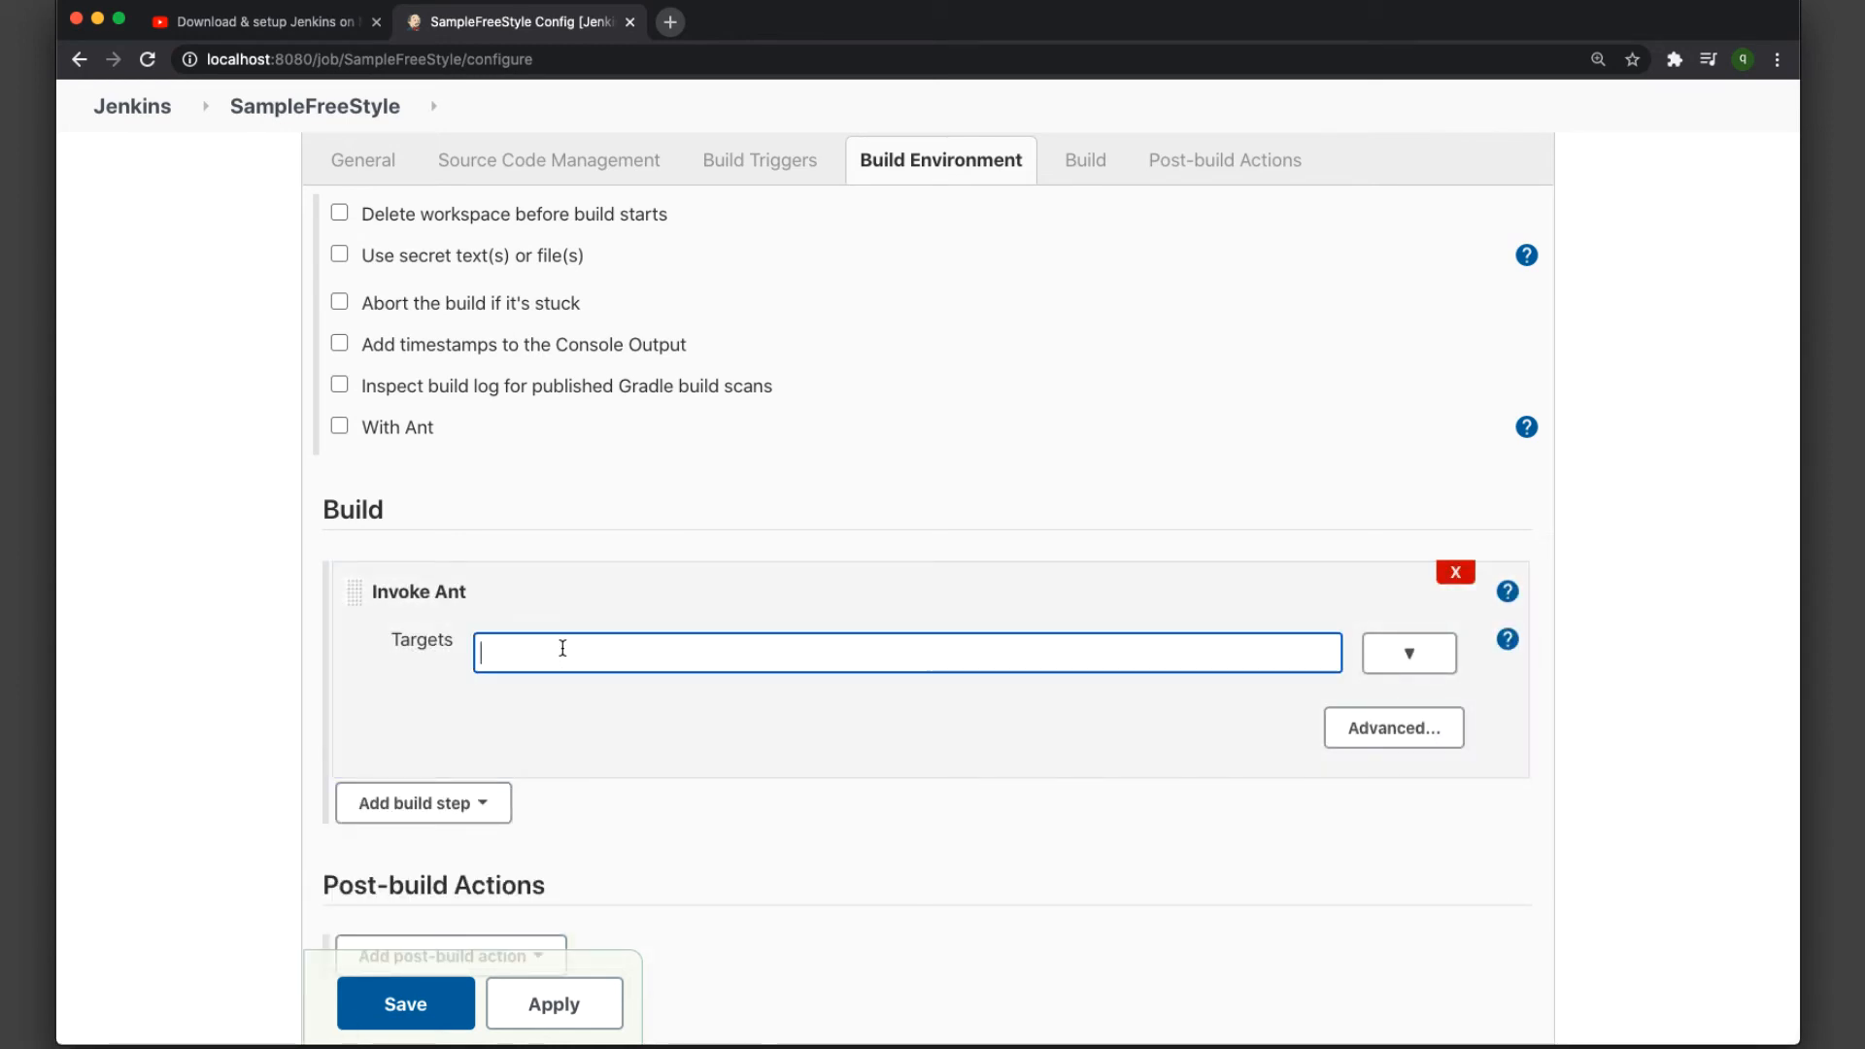
left_click(1455, 573)
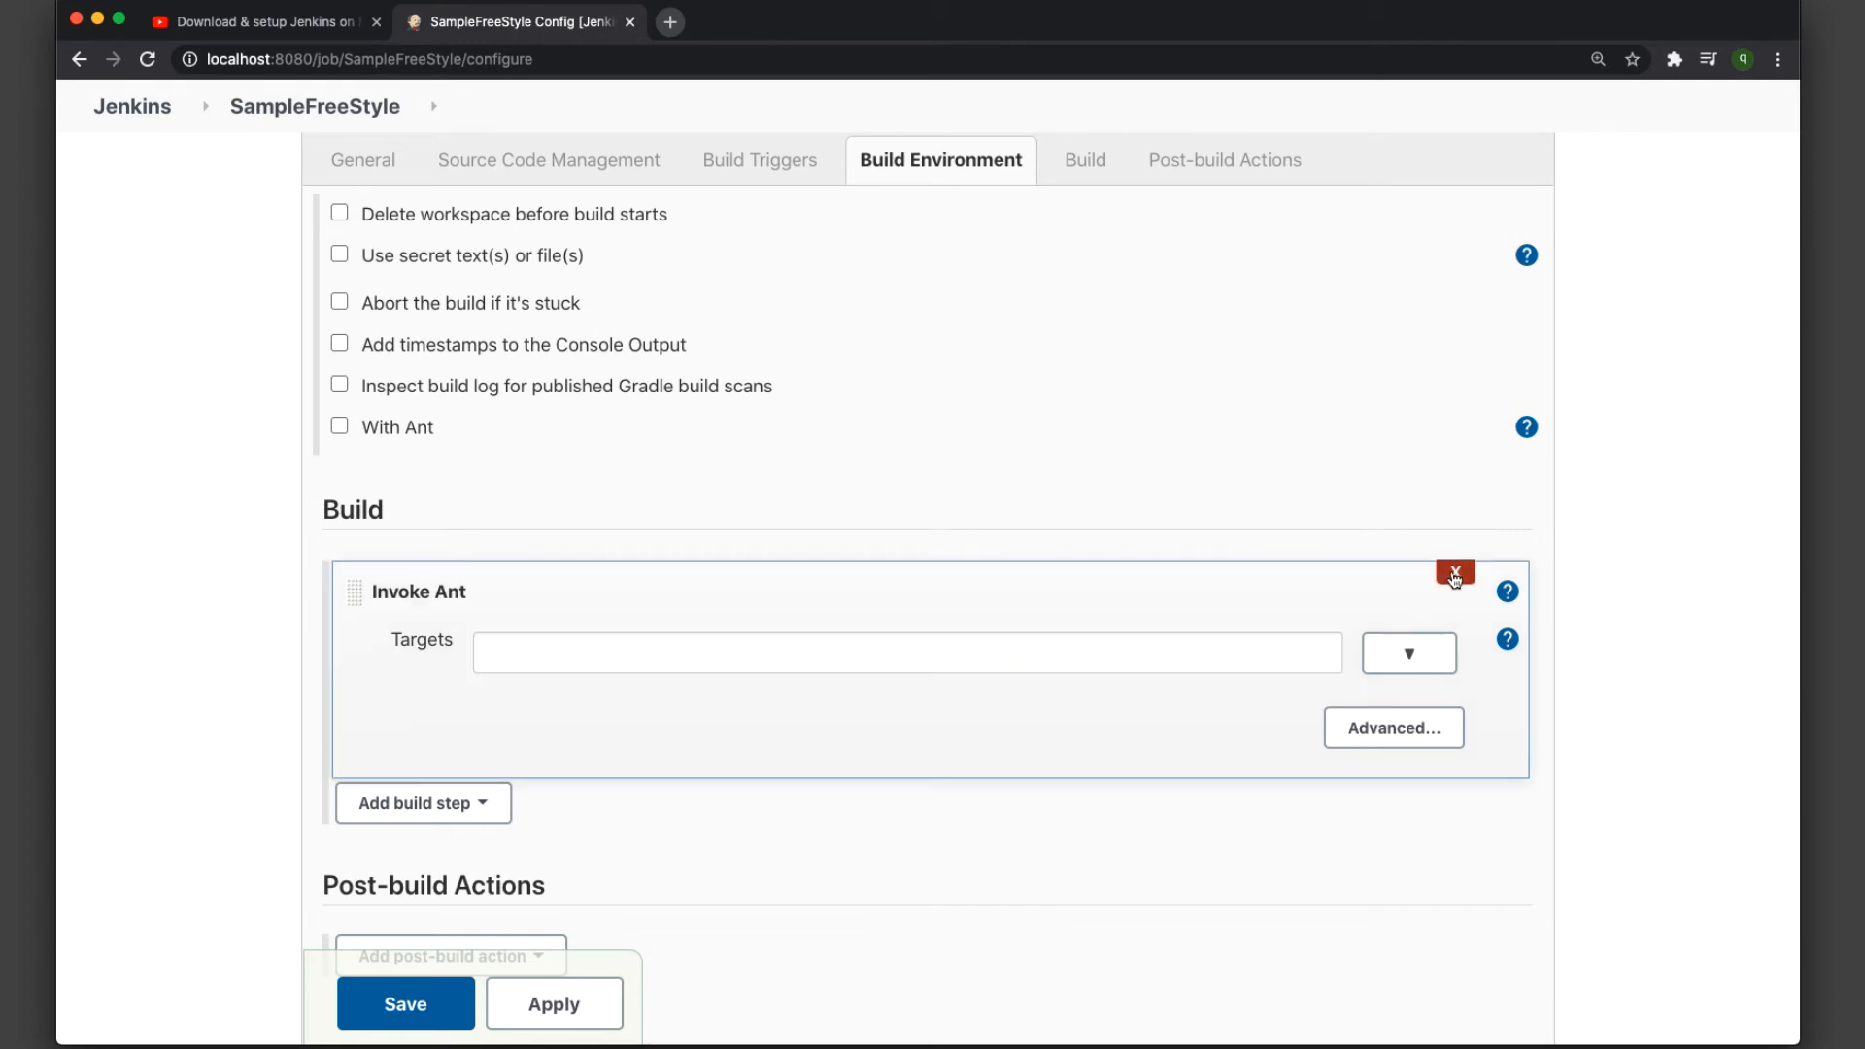
- Add an Execute shell build step with pwd as its first command
left_click(443, 583)
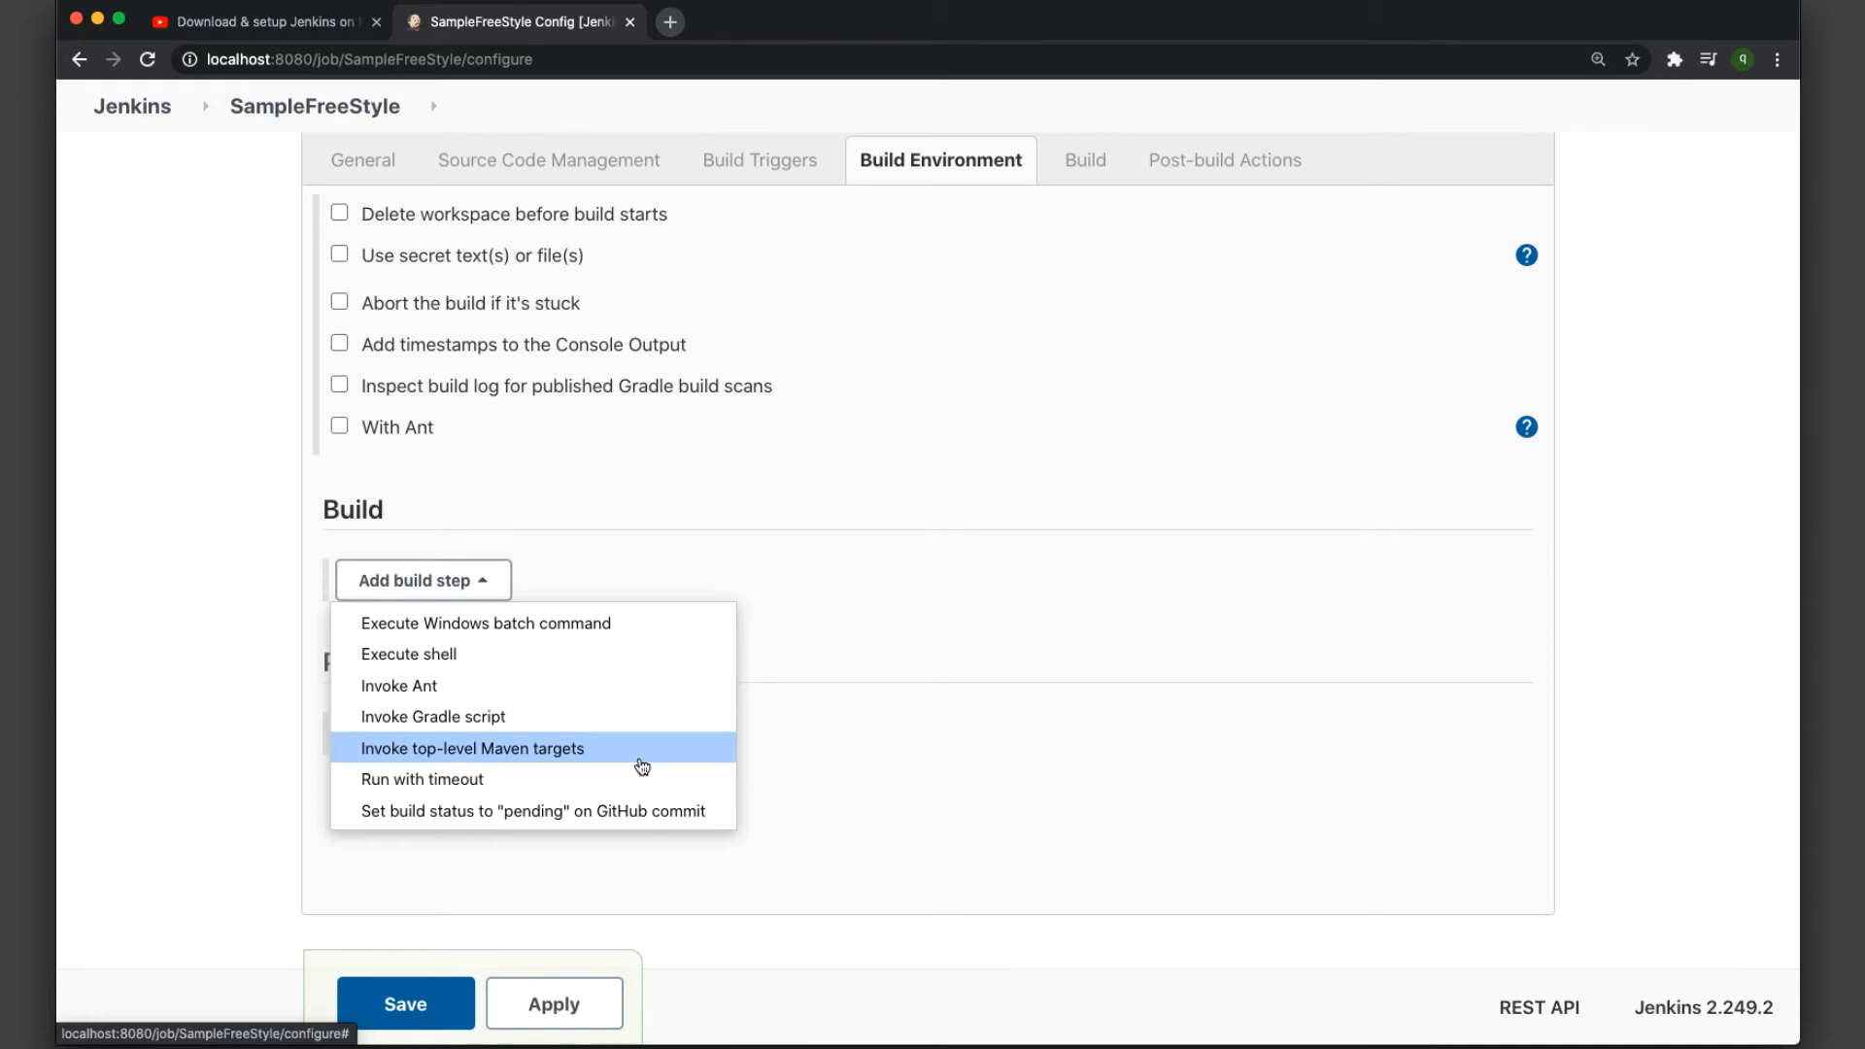
left_click(607, 656)
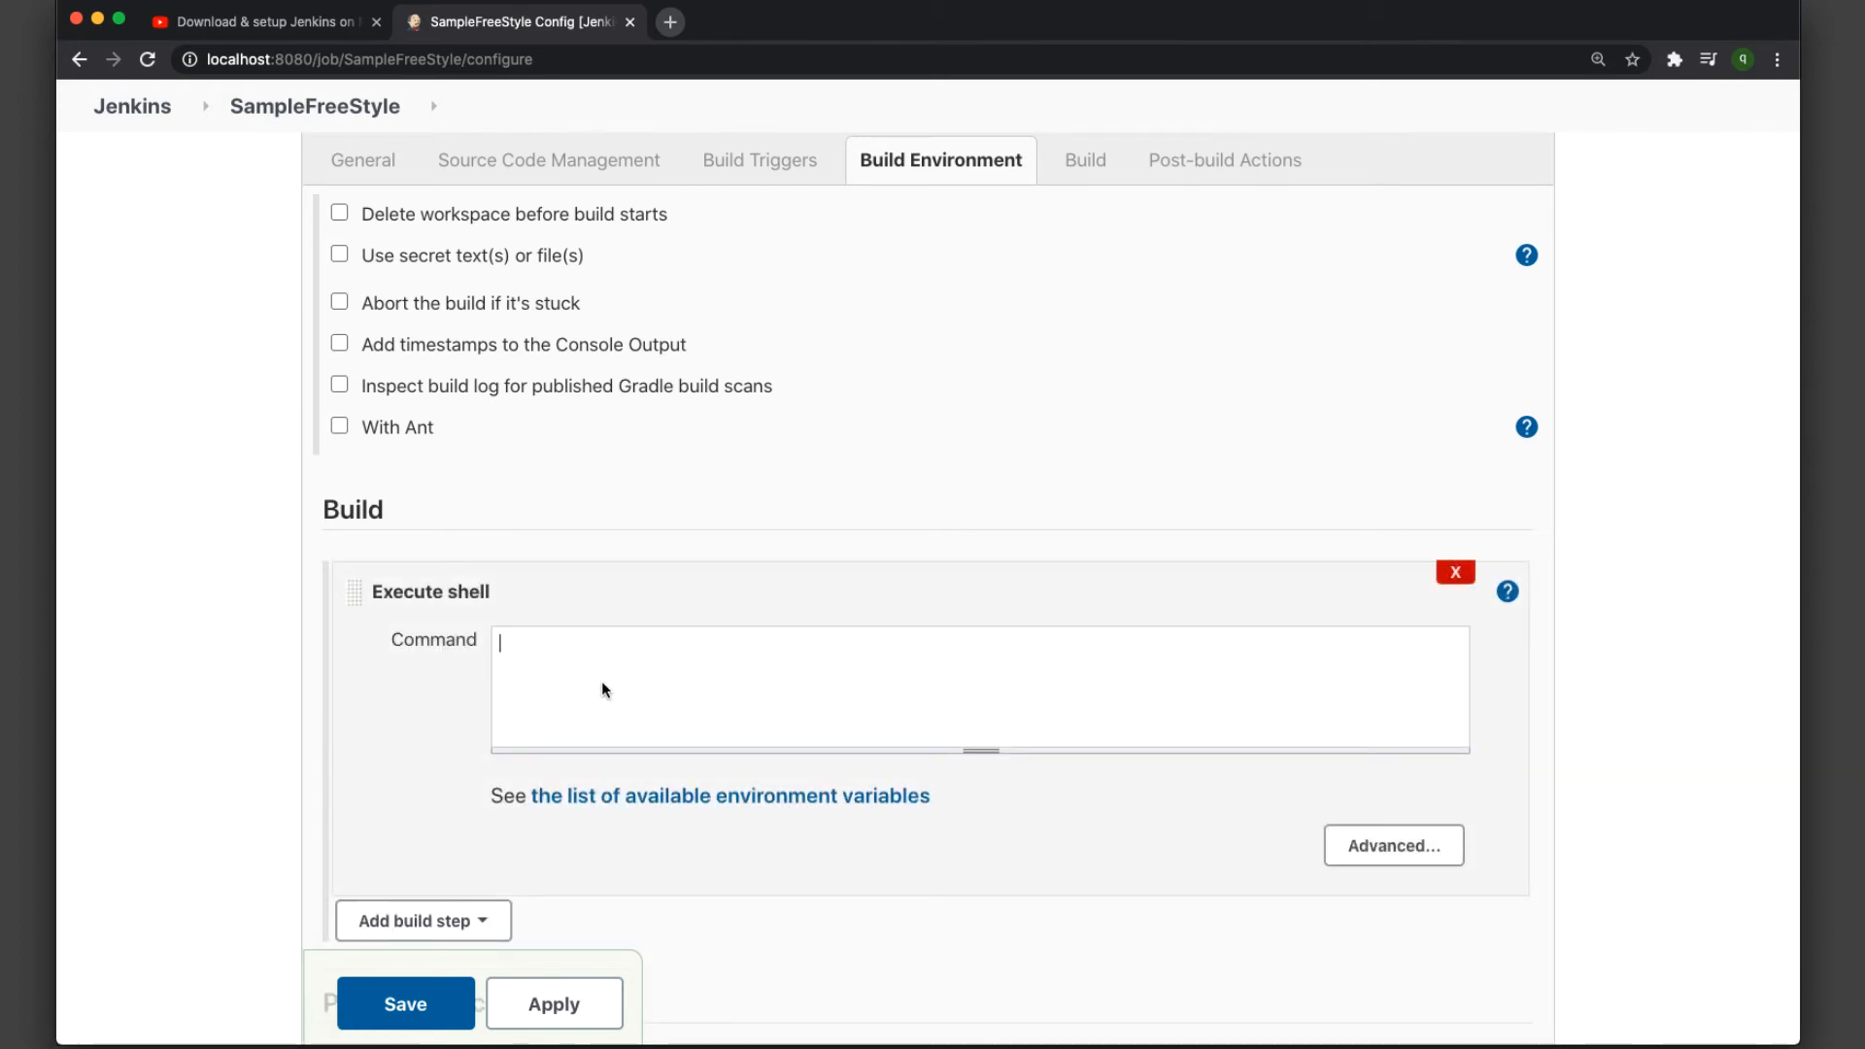
left_click(602, 688)
type("pwd")
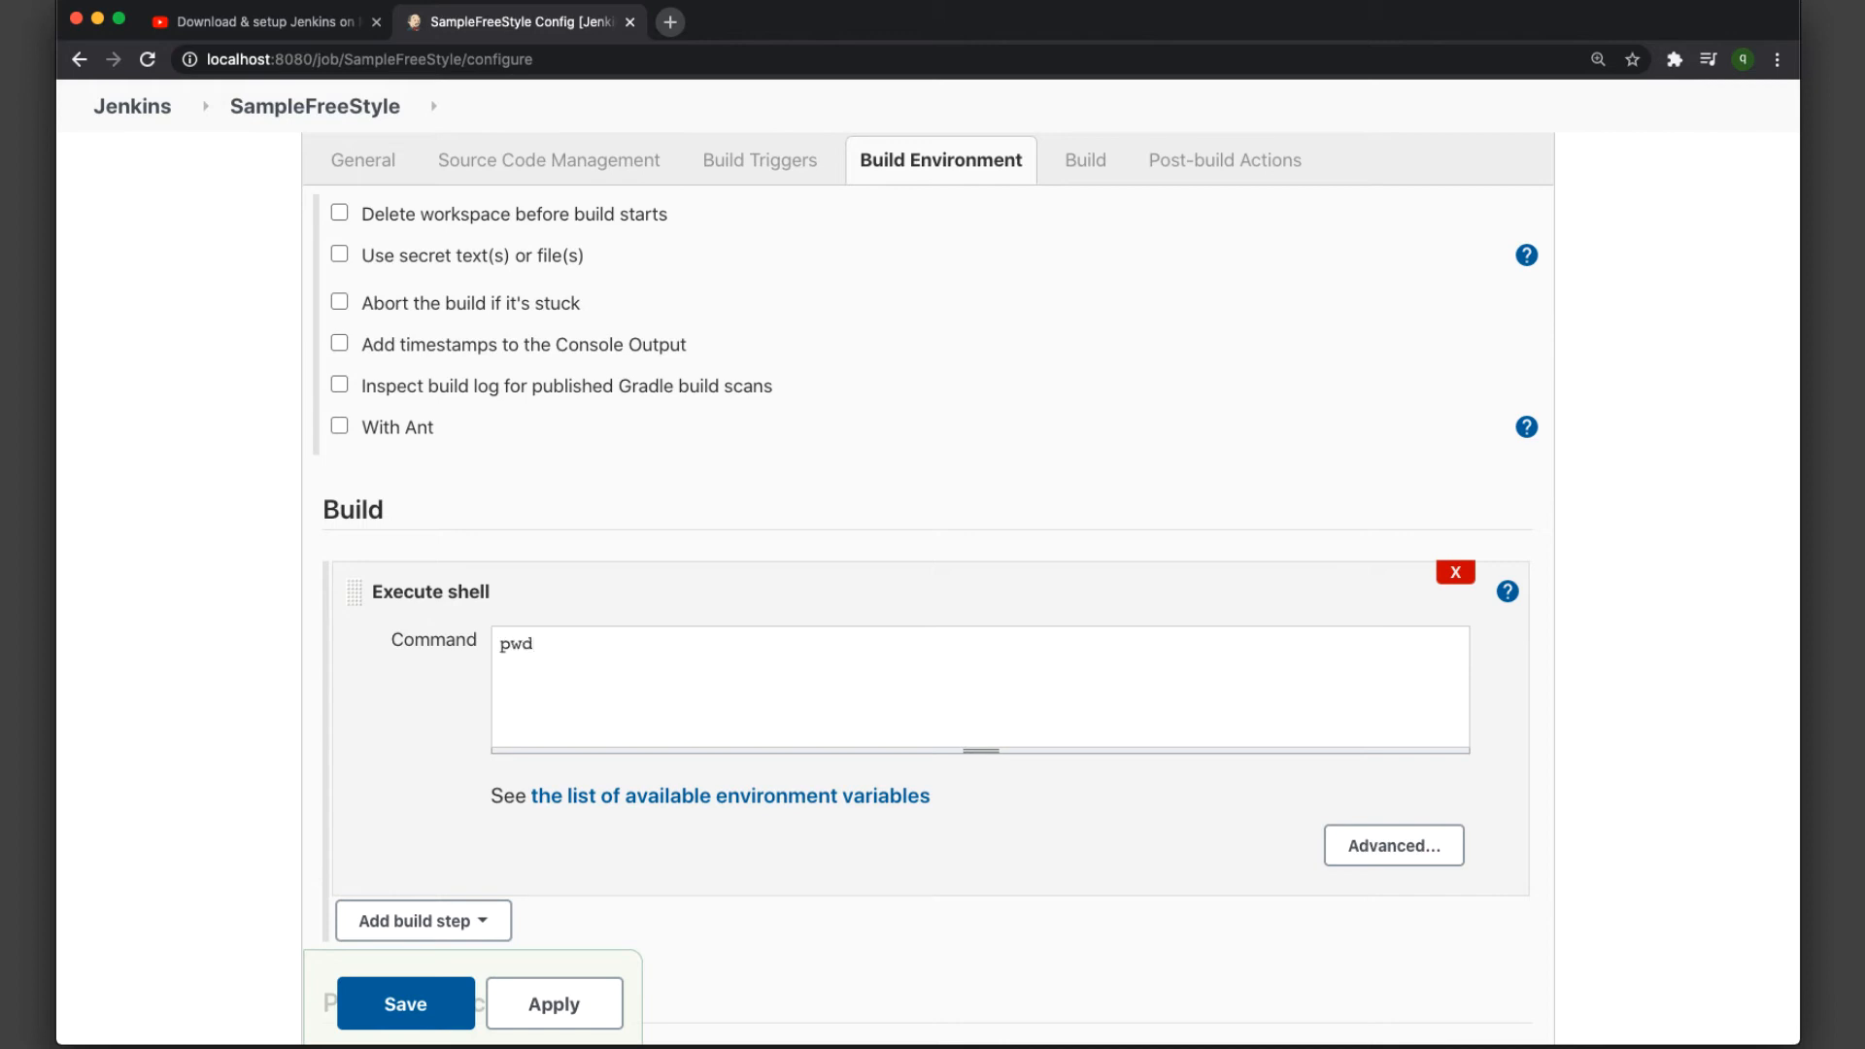
- Enter echo "Welcome to QAVBOX" as the second line of the shell command
type("echo")
type(" \"\"")
type("Wlc")
key("BackSpace")
key("BackSpace")
type("ecl")
key("BackSpace")
key("Escape")
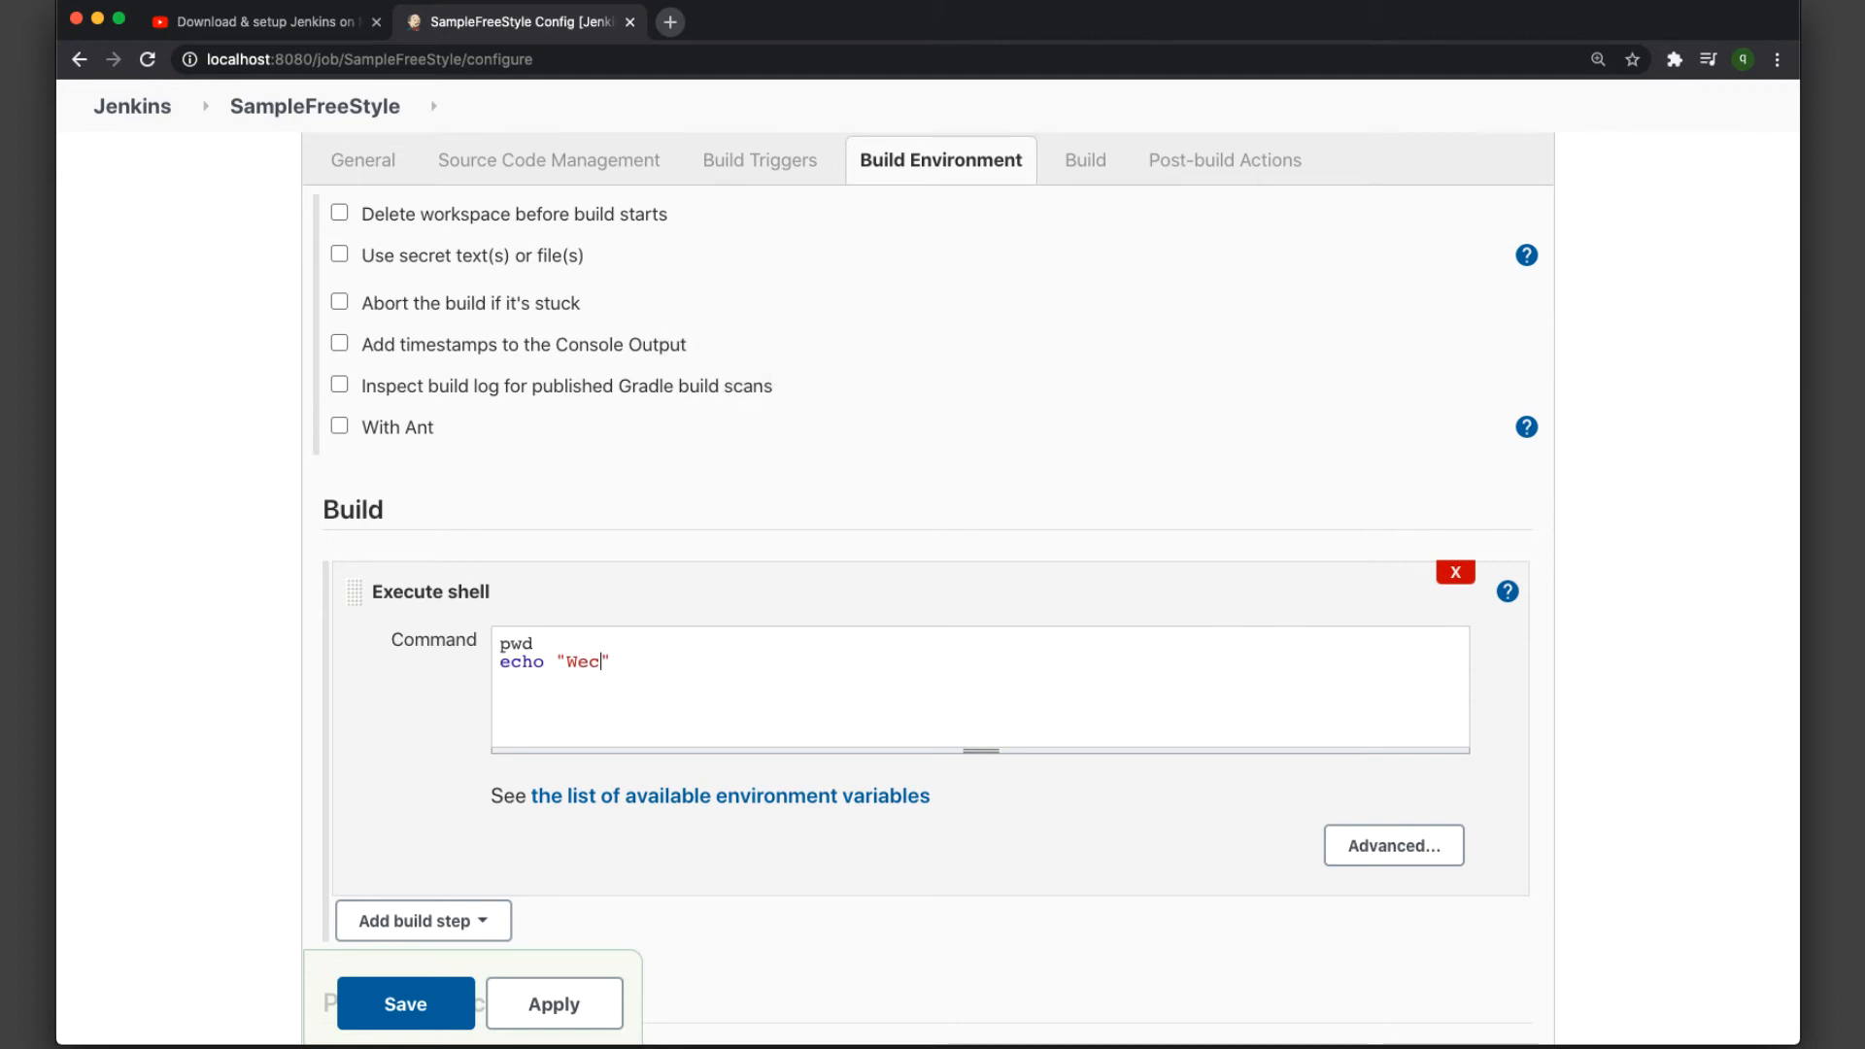
key("BackSpace")
type("lcome to QAVBOX")
scroll(612, 684, "down", 3)
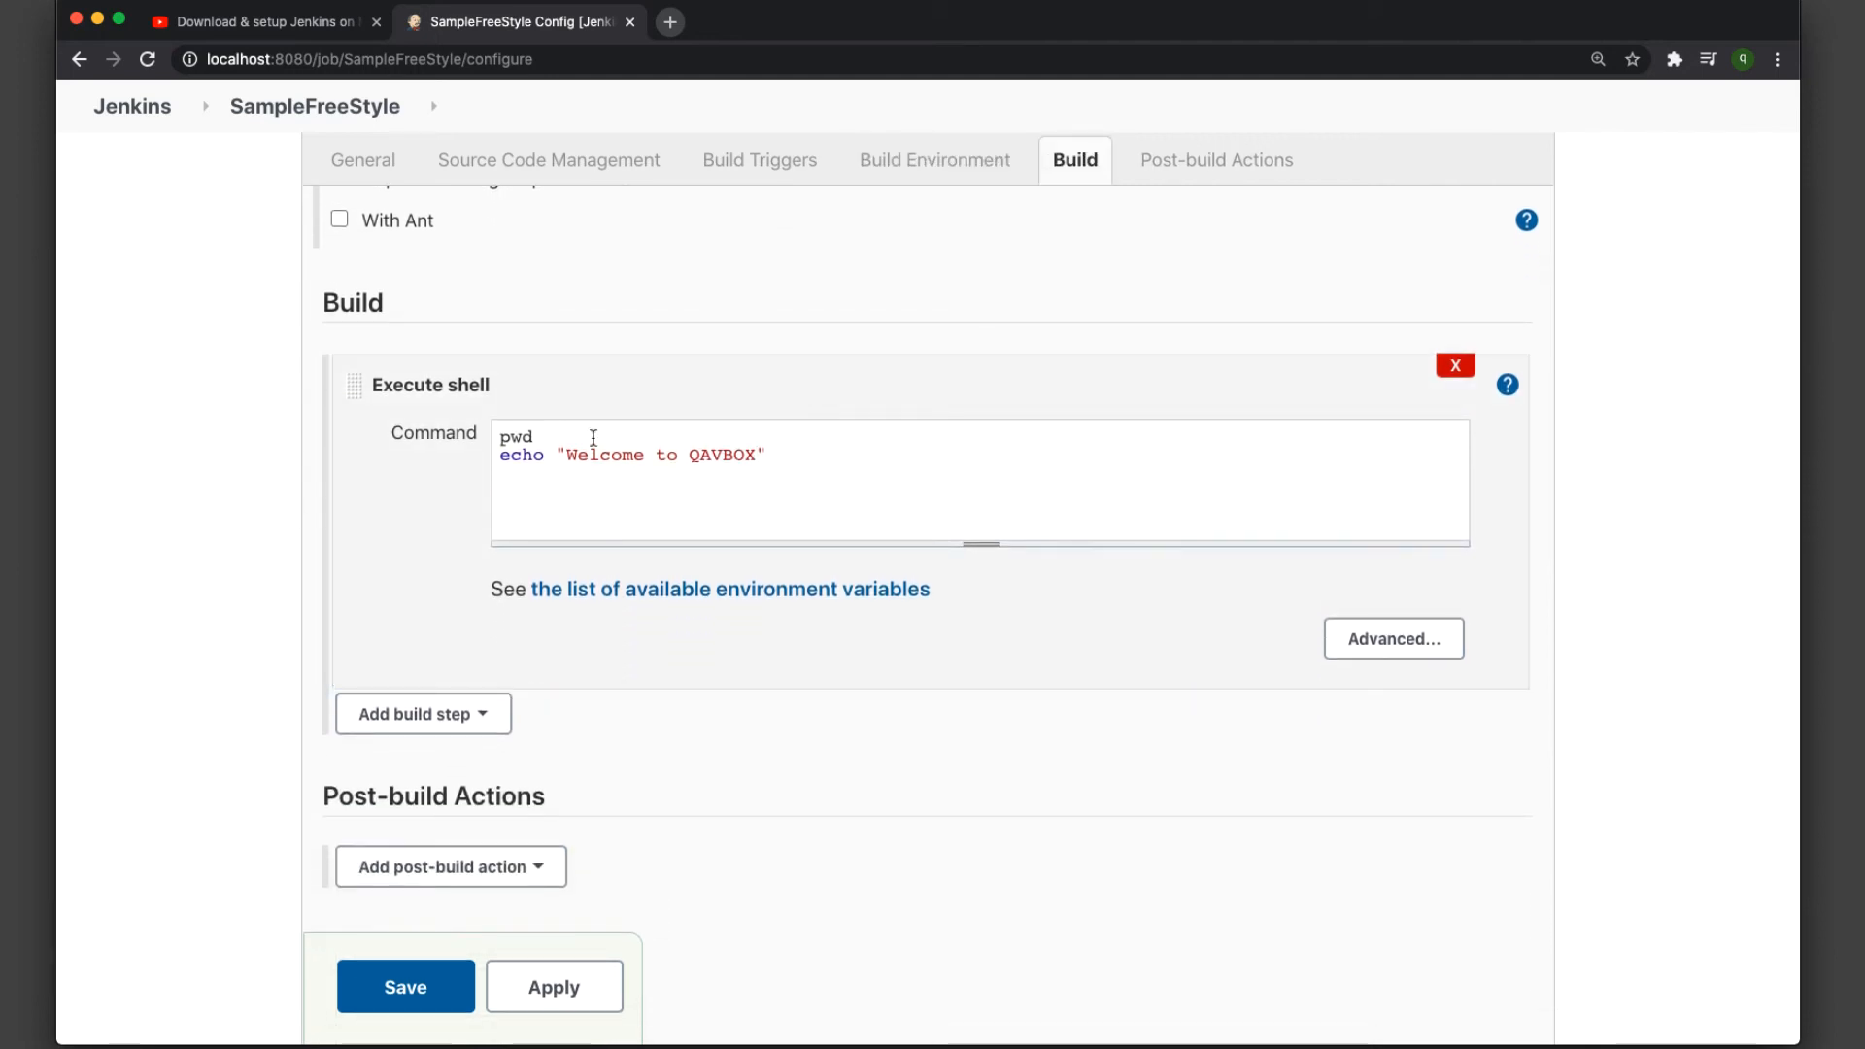
left_click_drag(900, 483, 409, 428)
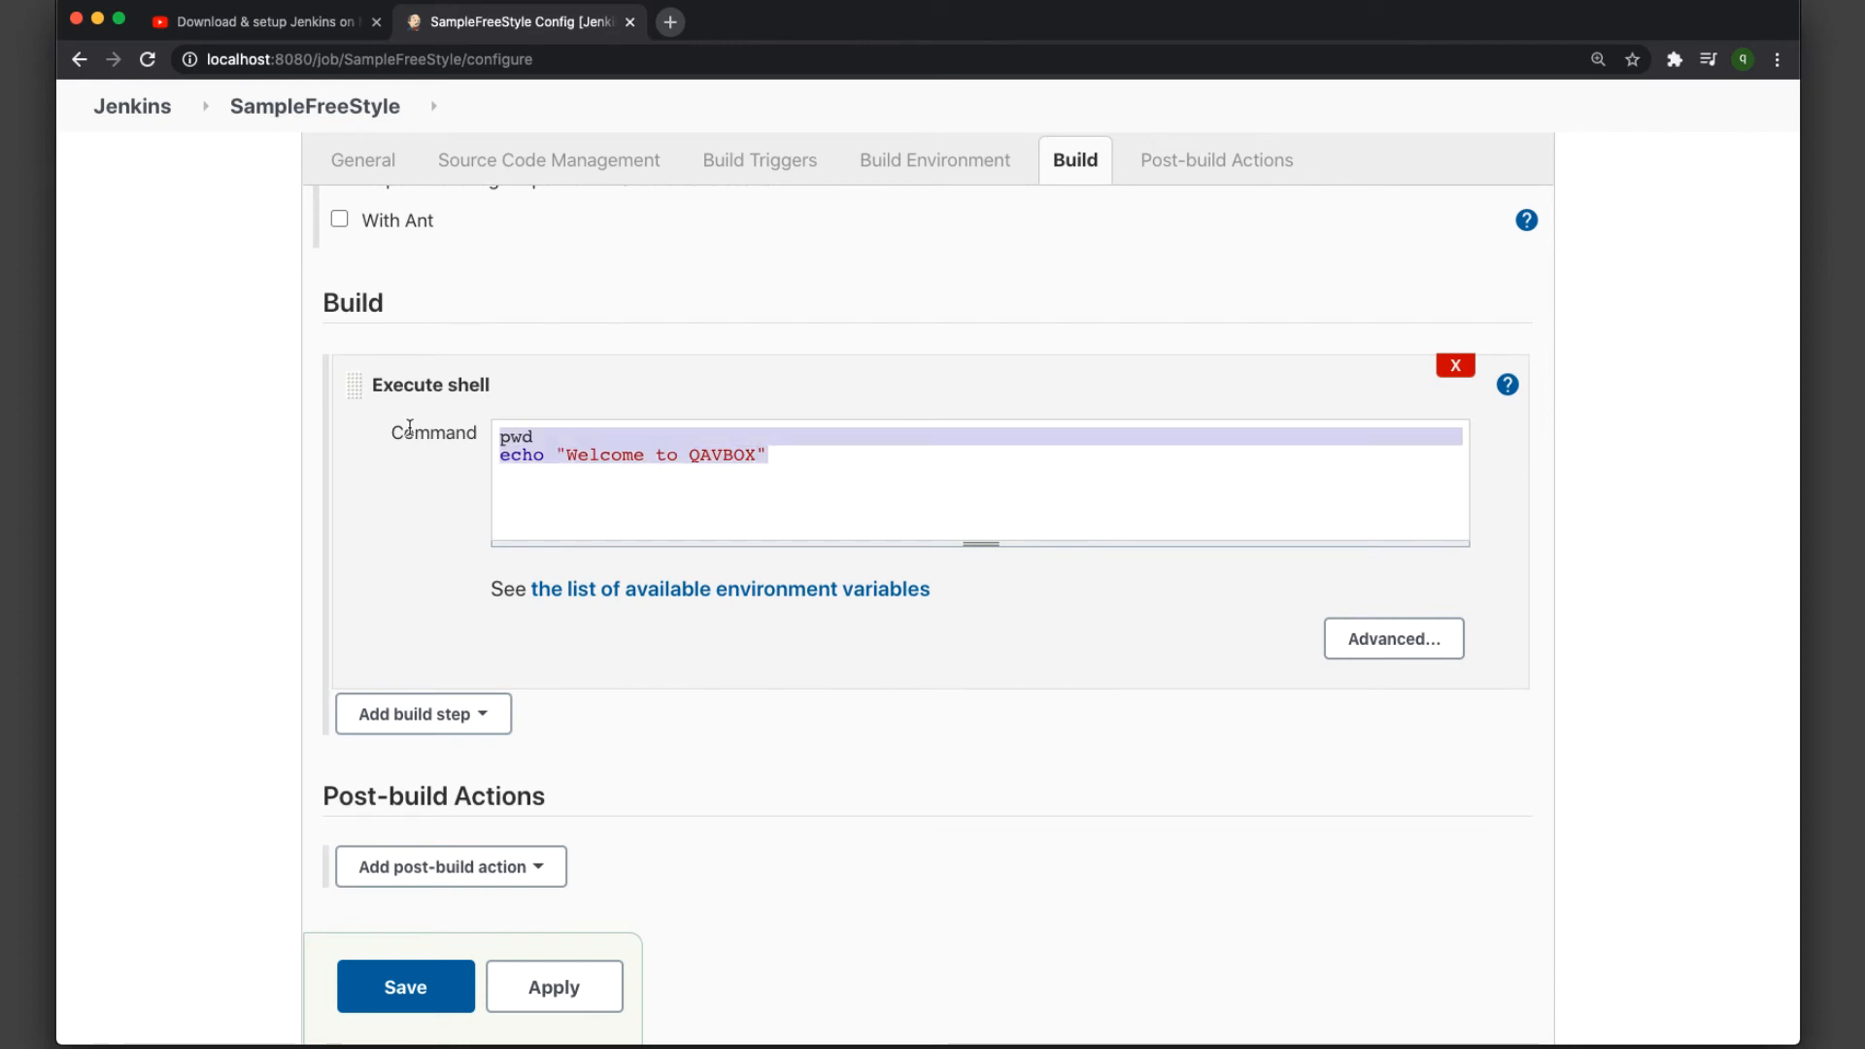
left_click(838, 491)
- Examine the available post-build actions, such as report publishing, e-mail notification and workspace deletion, without adding any
scroll(837, 491, "down", 2)
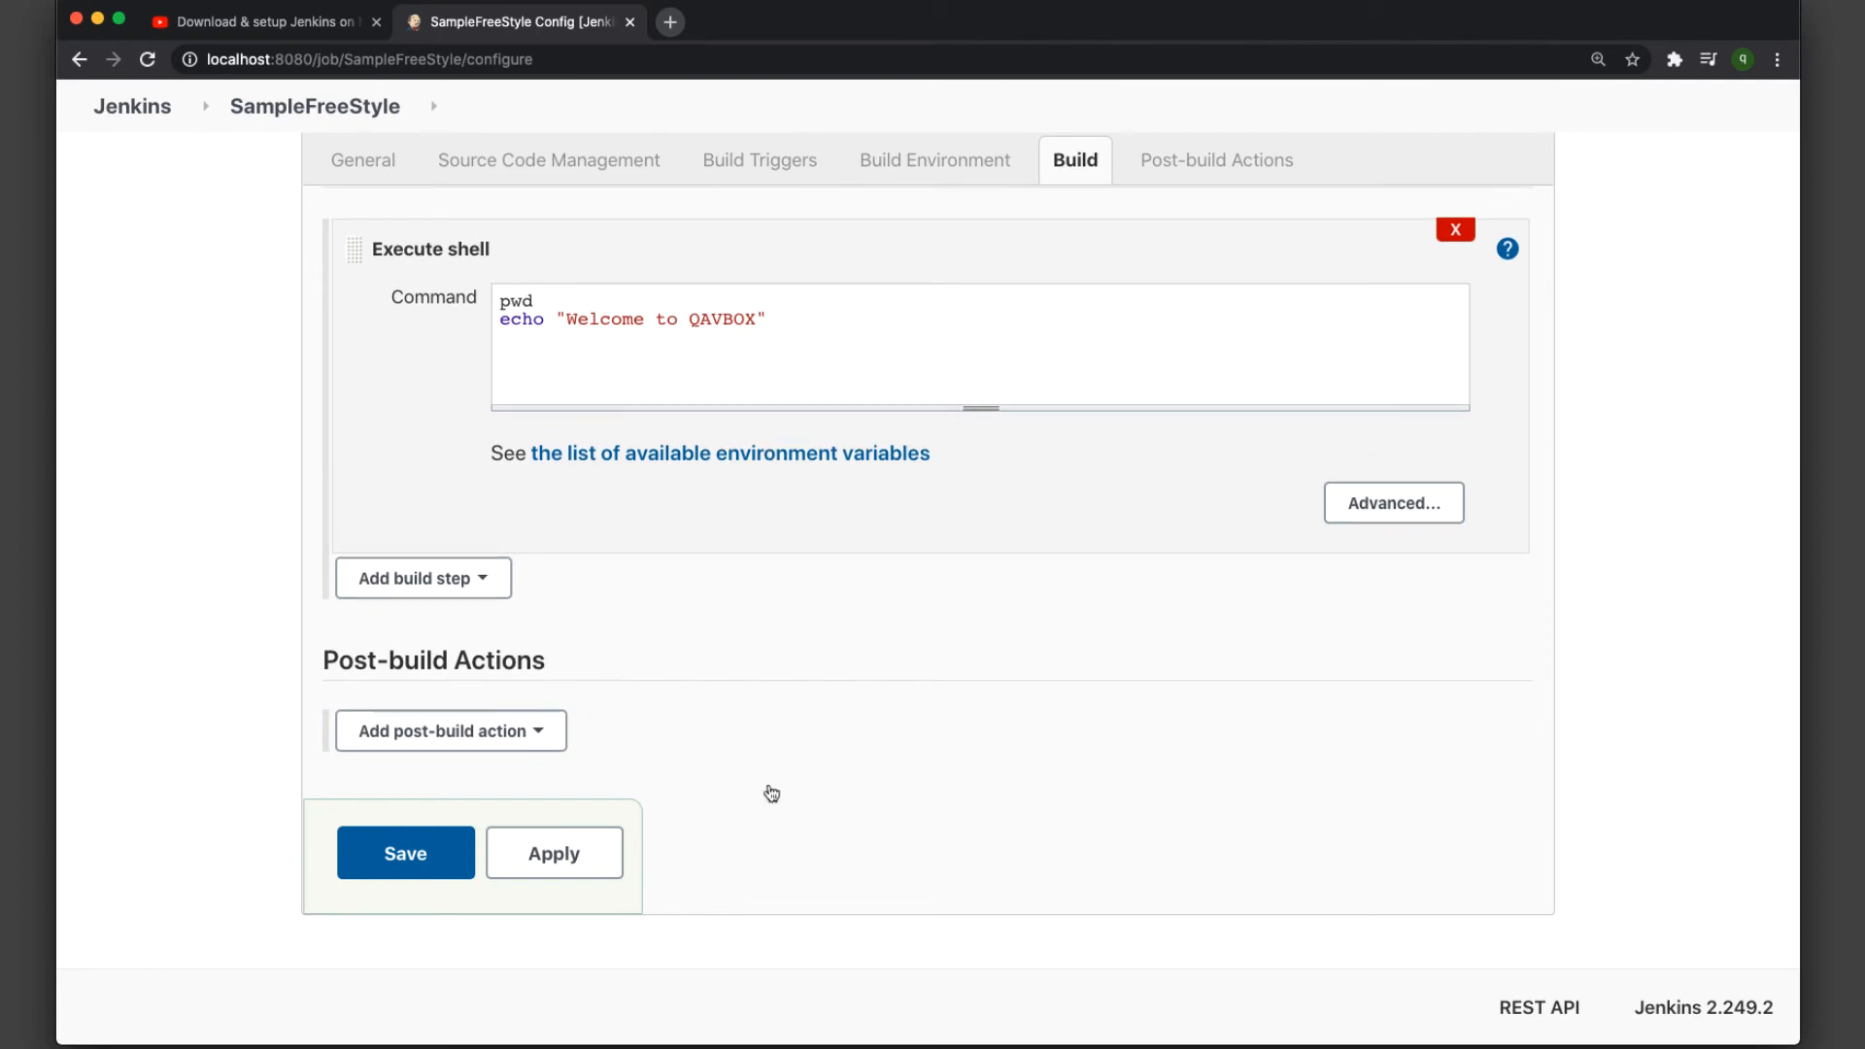
left_click(529, 734)
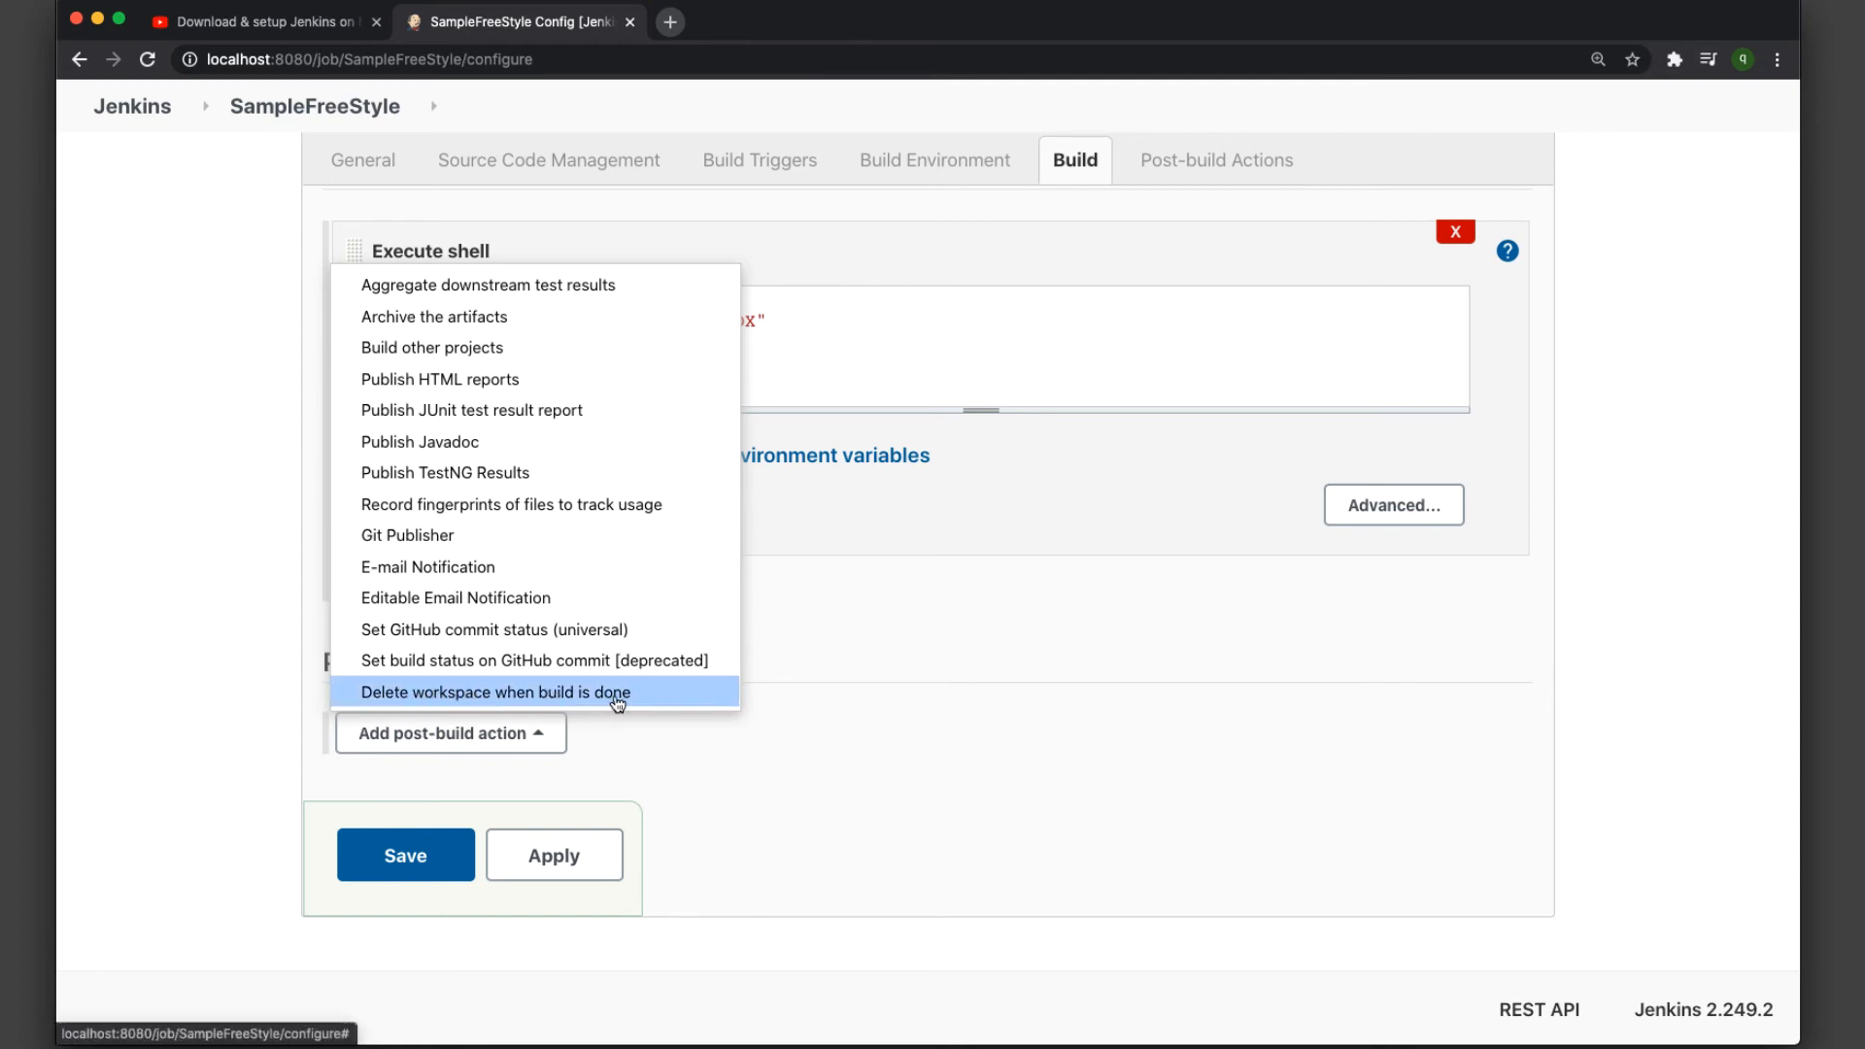
left_click(1703, 744)
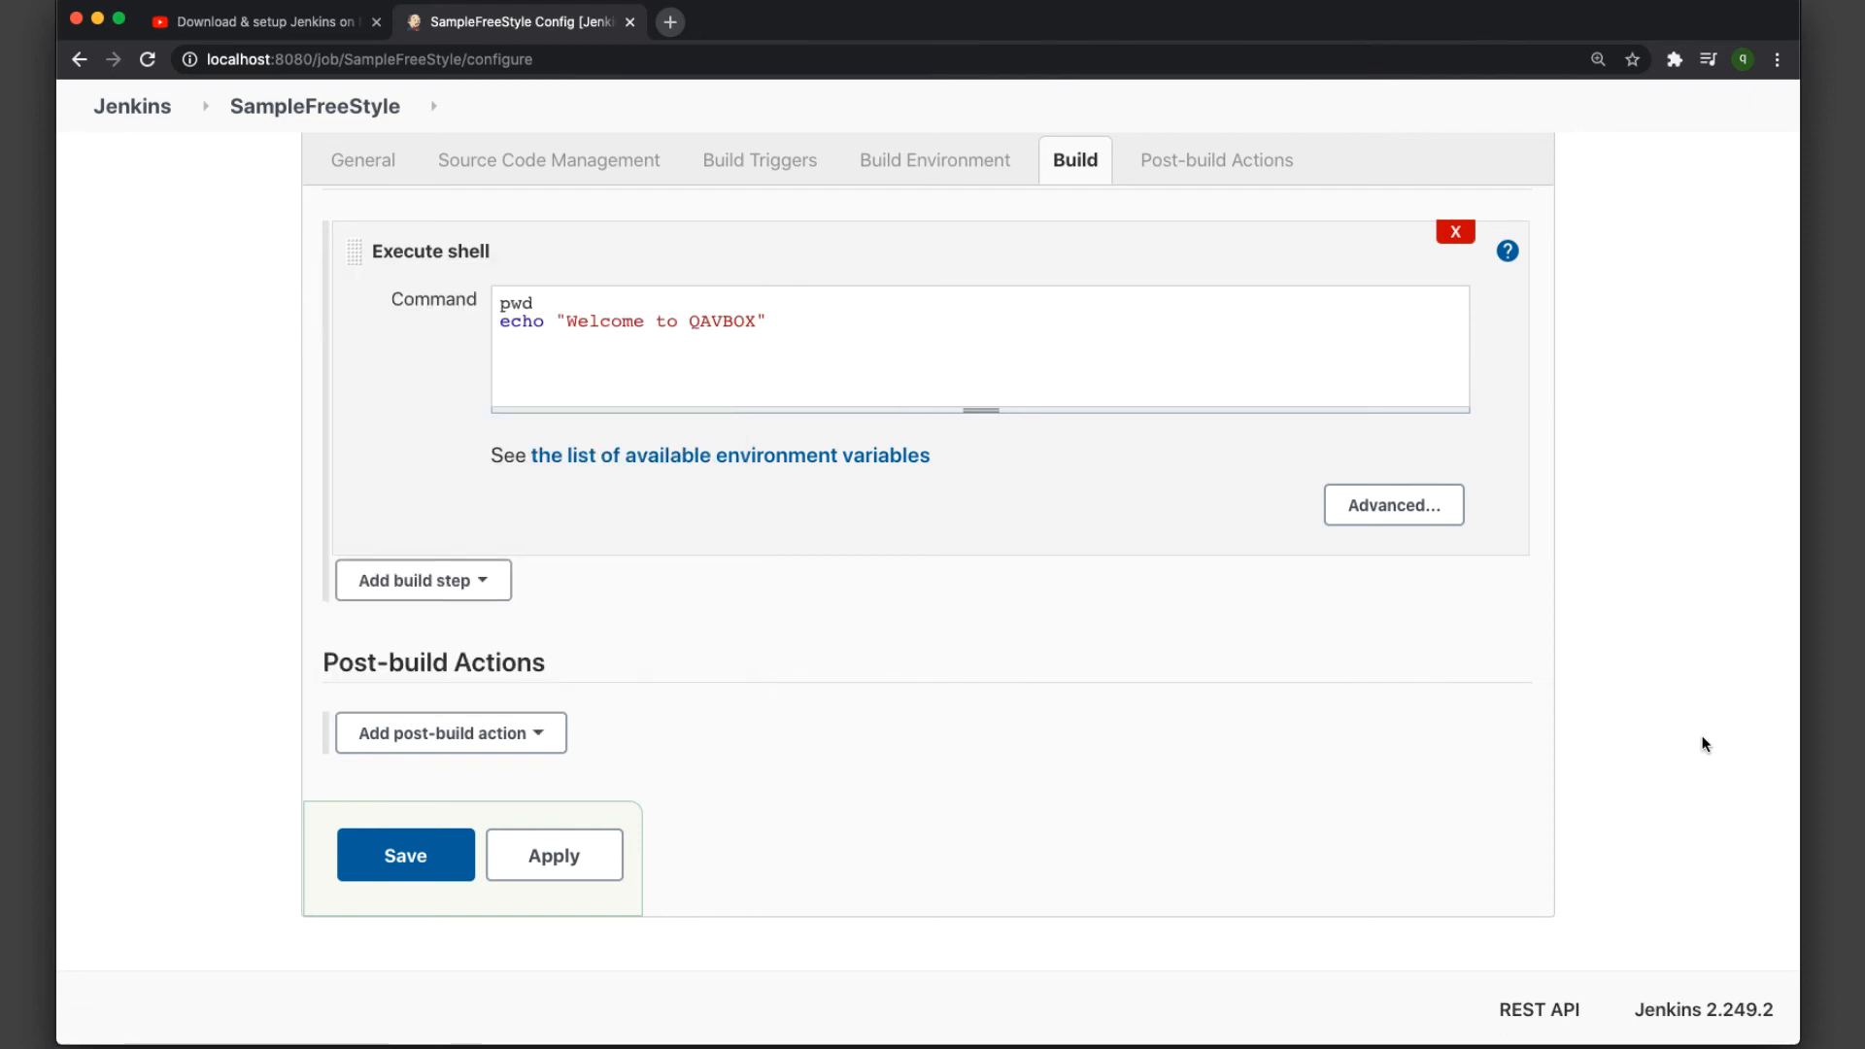
left_click(511, 738)
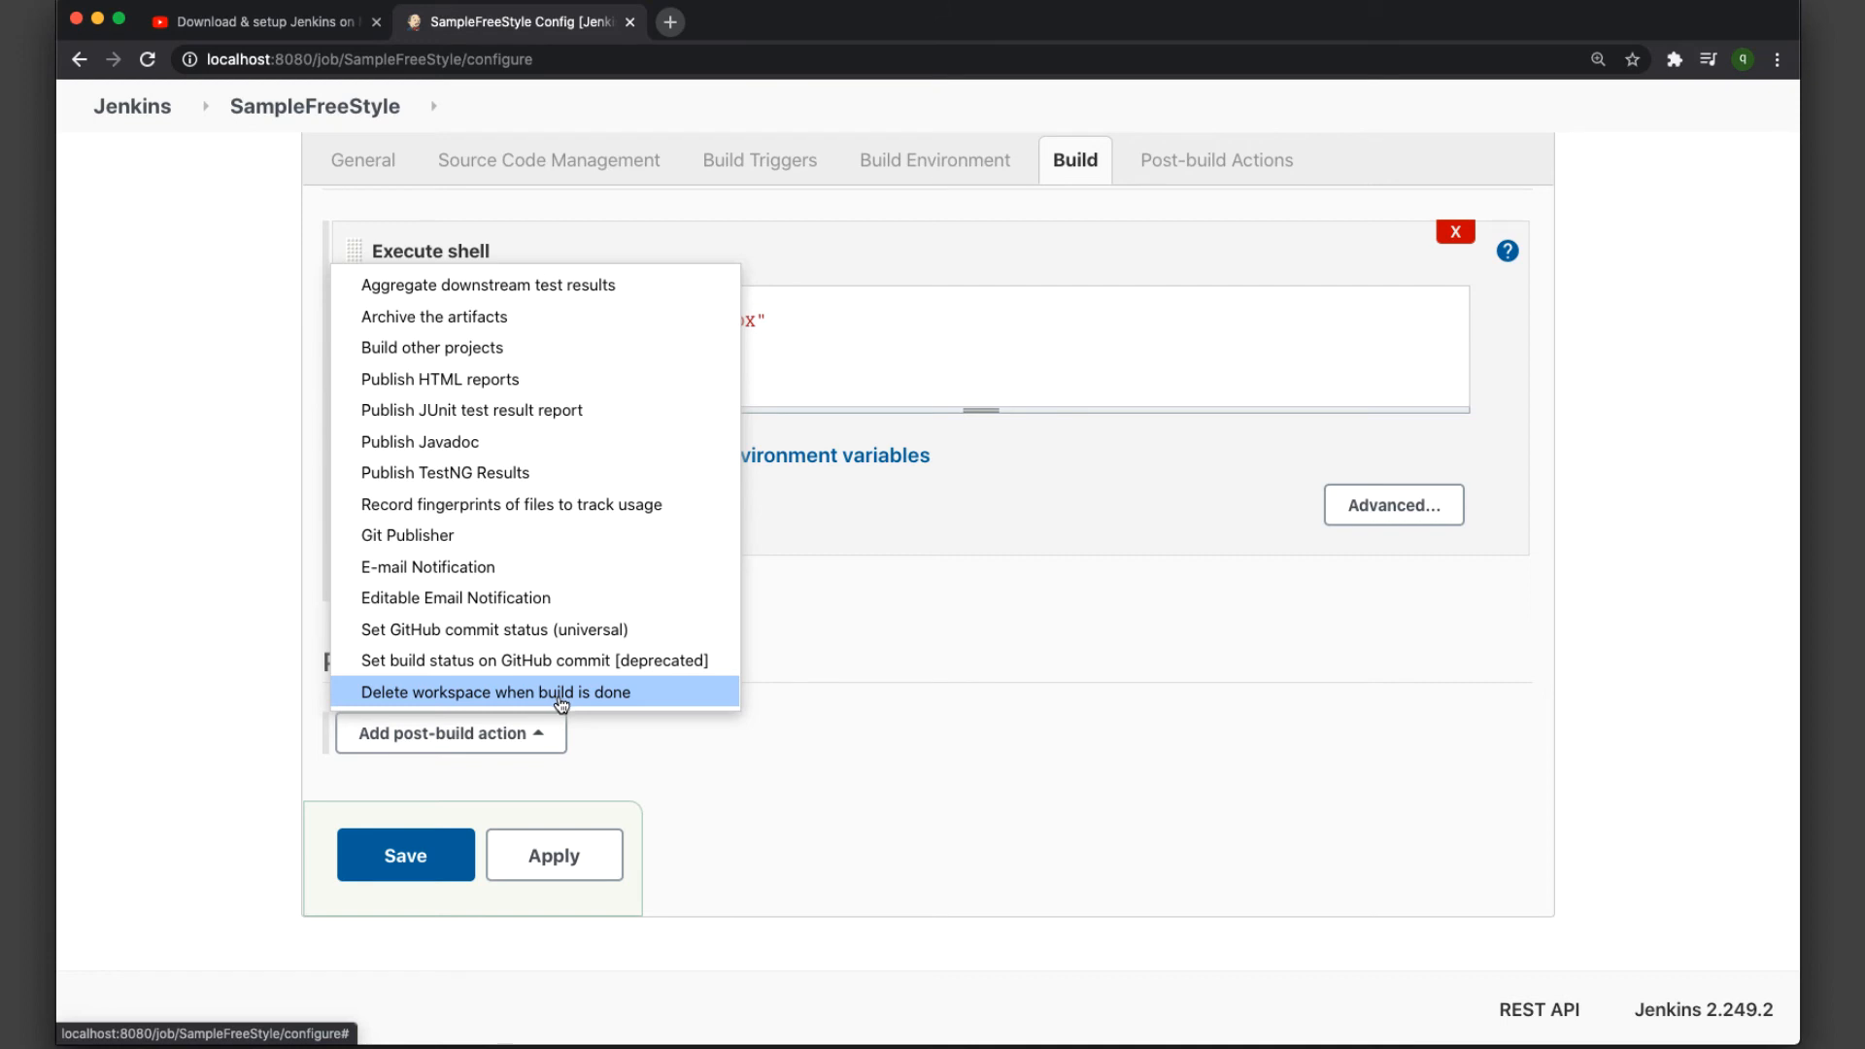
left_click(1716, 780)
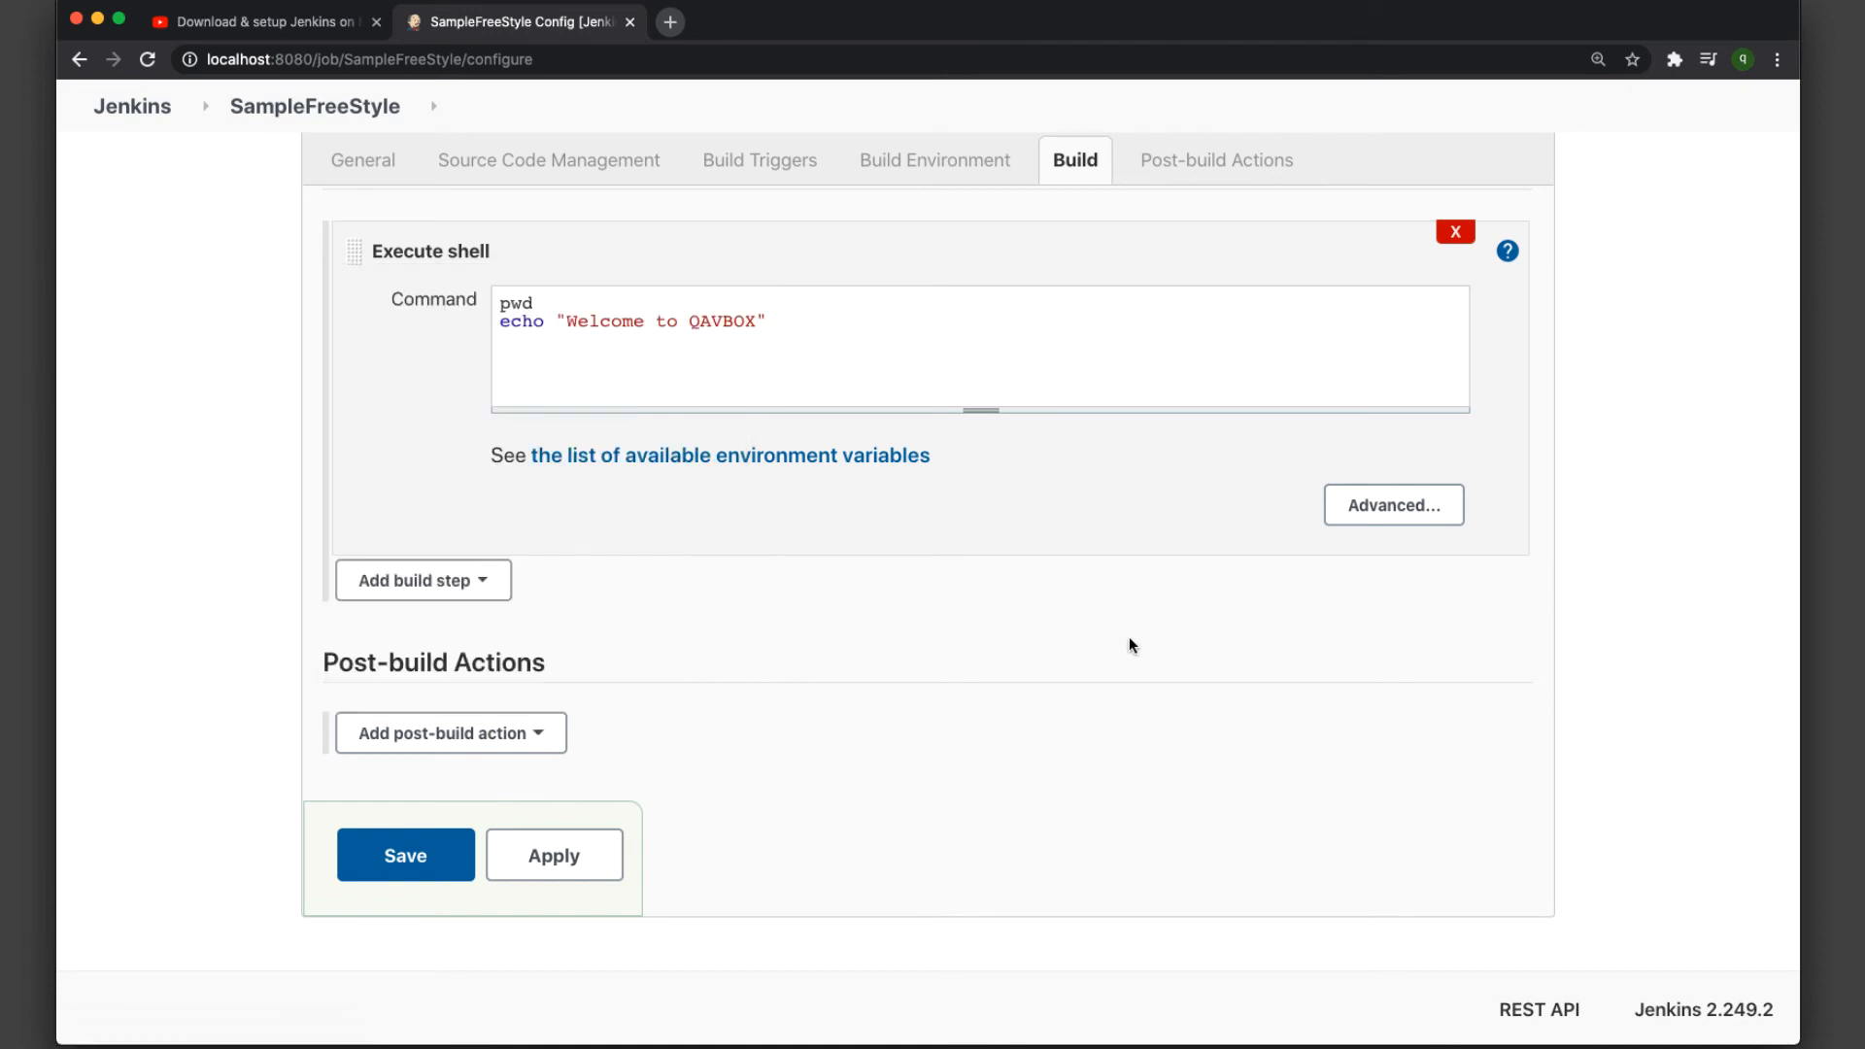
- Save the SampleFreeStyle project configuration
scroll(1128, 645, "up", 1)
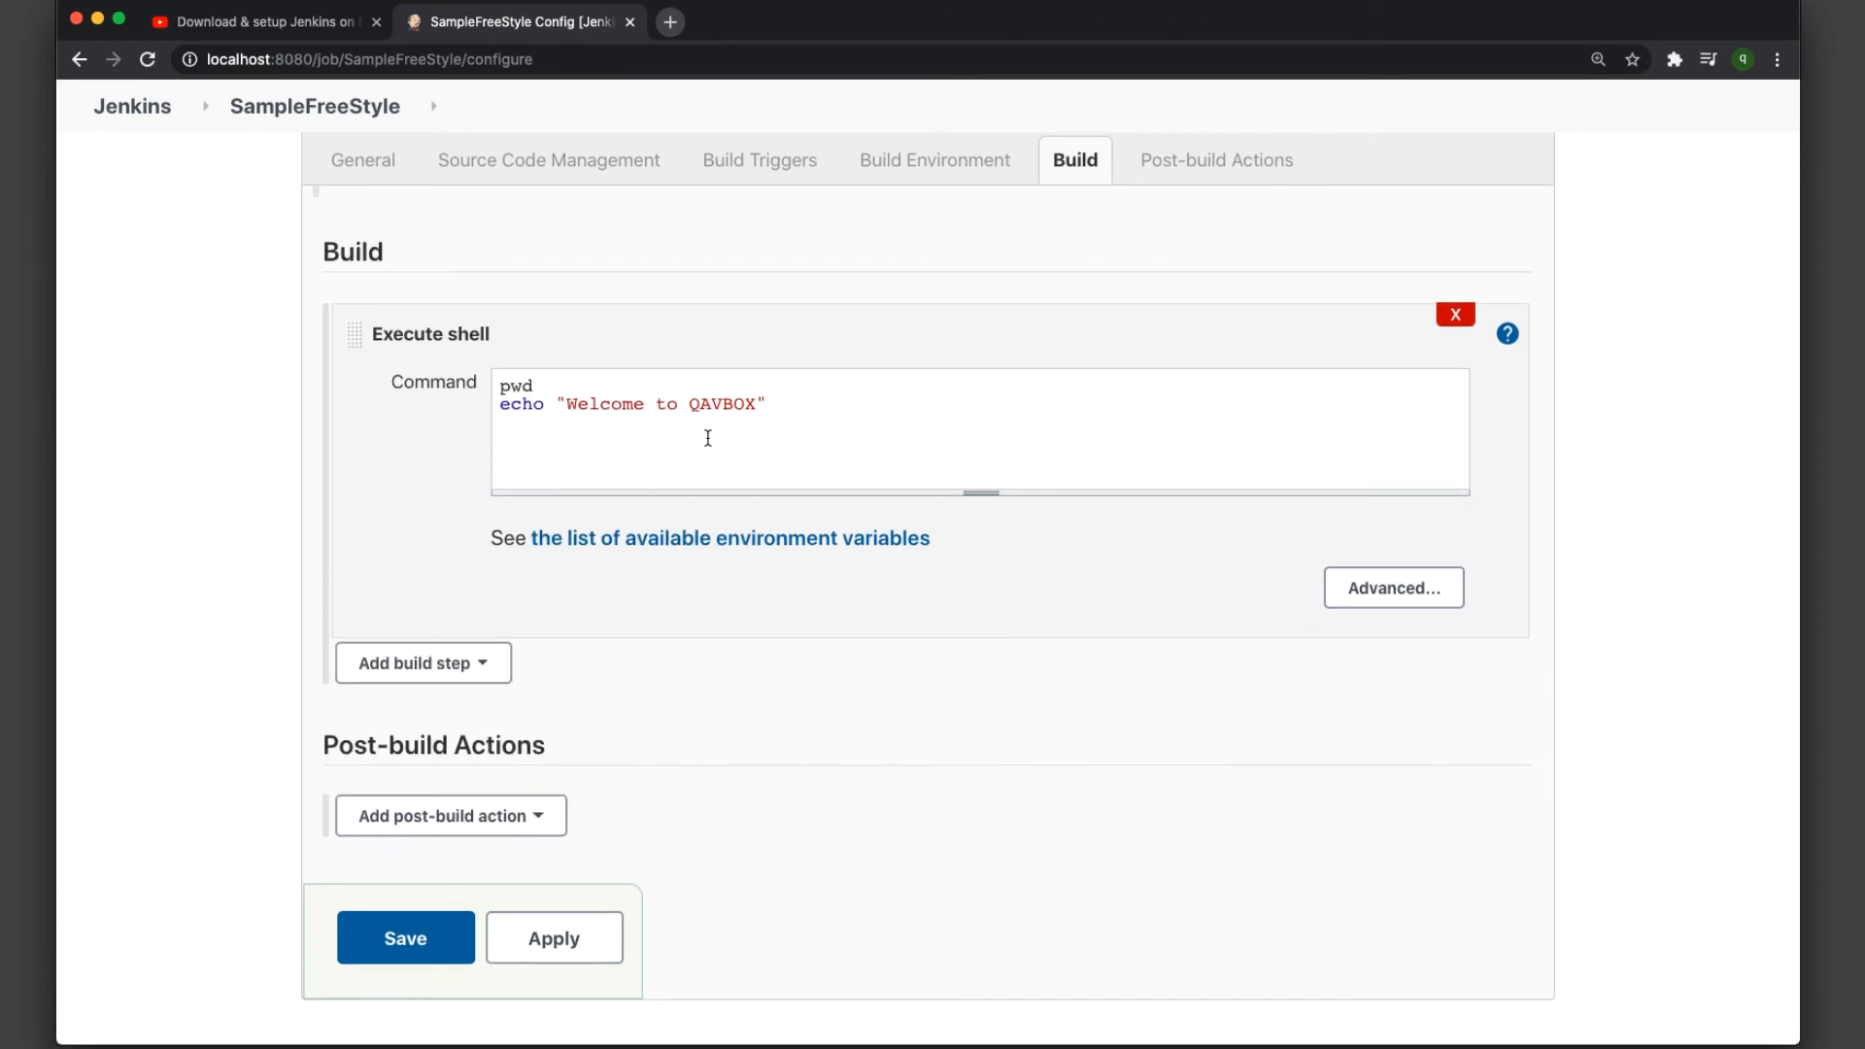
scroll(631, 641, "down", 1)
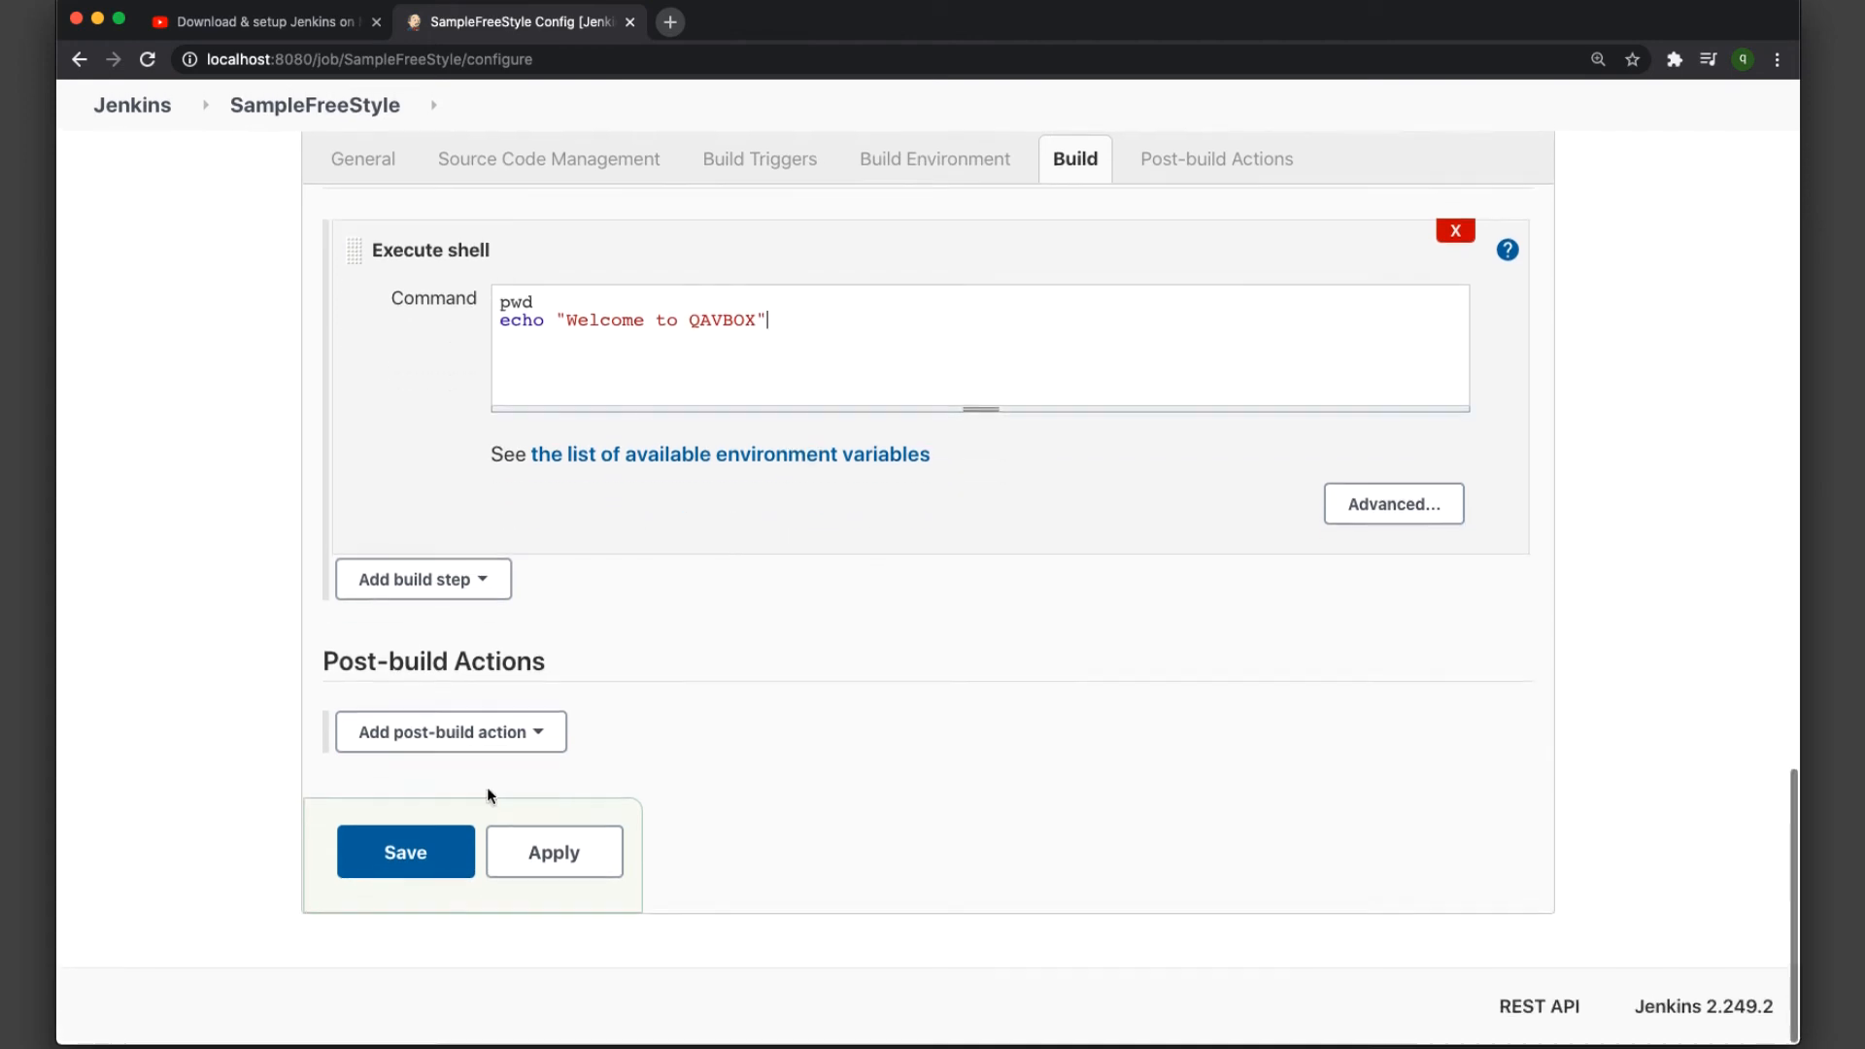
left_click(418, 857)
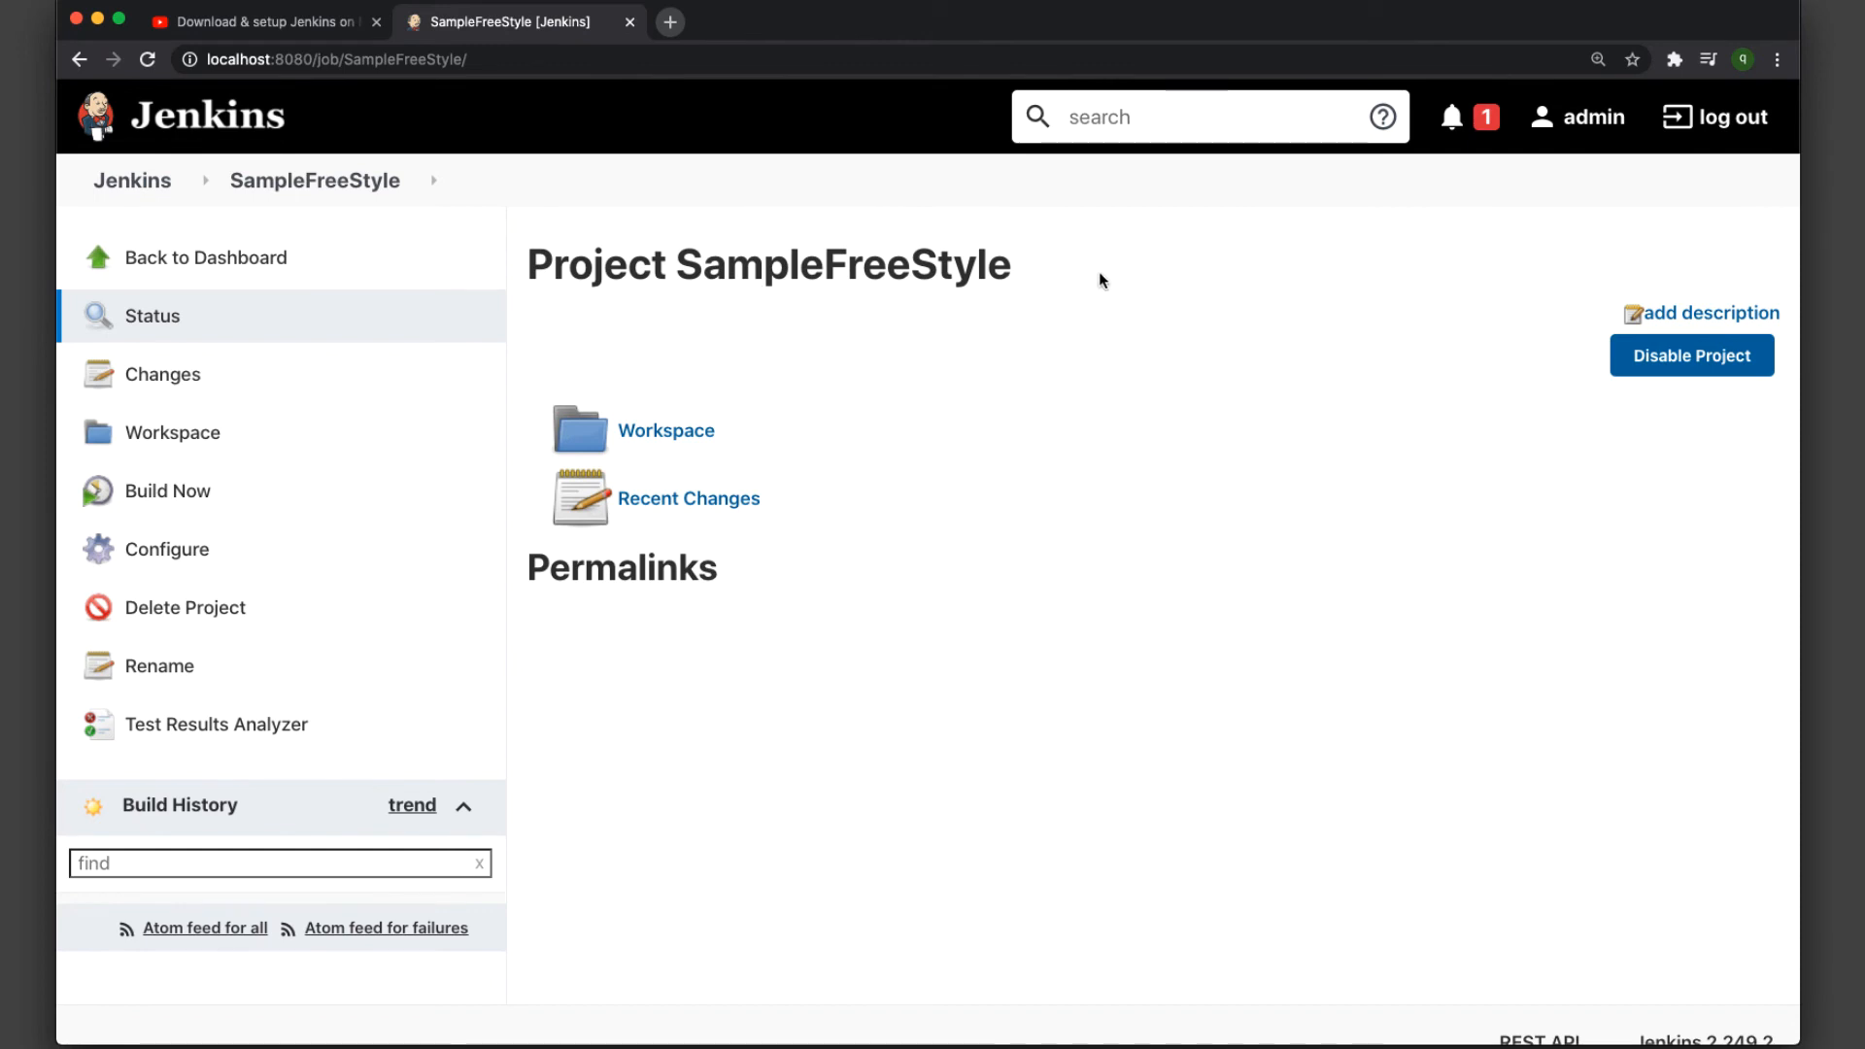
- Look through the main Jenkins navigation options and the Manage Jenkins entries from the project page
left_click_drag(1101, 280, 542, 260)
left_click(1016, 521)
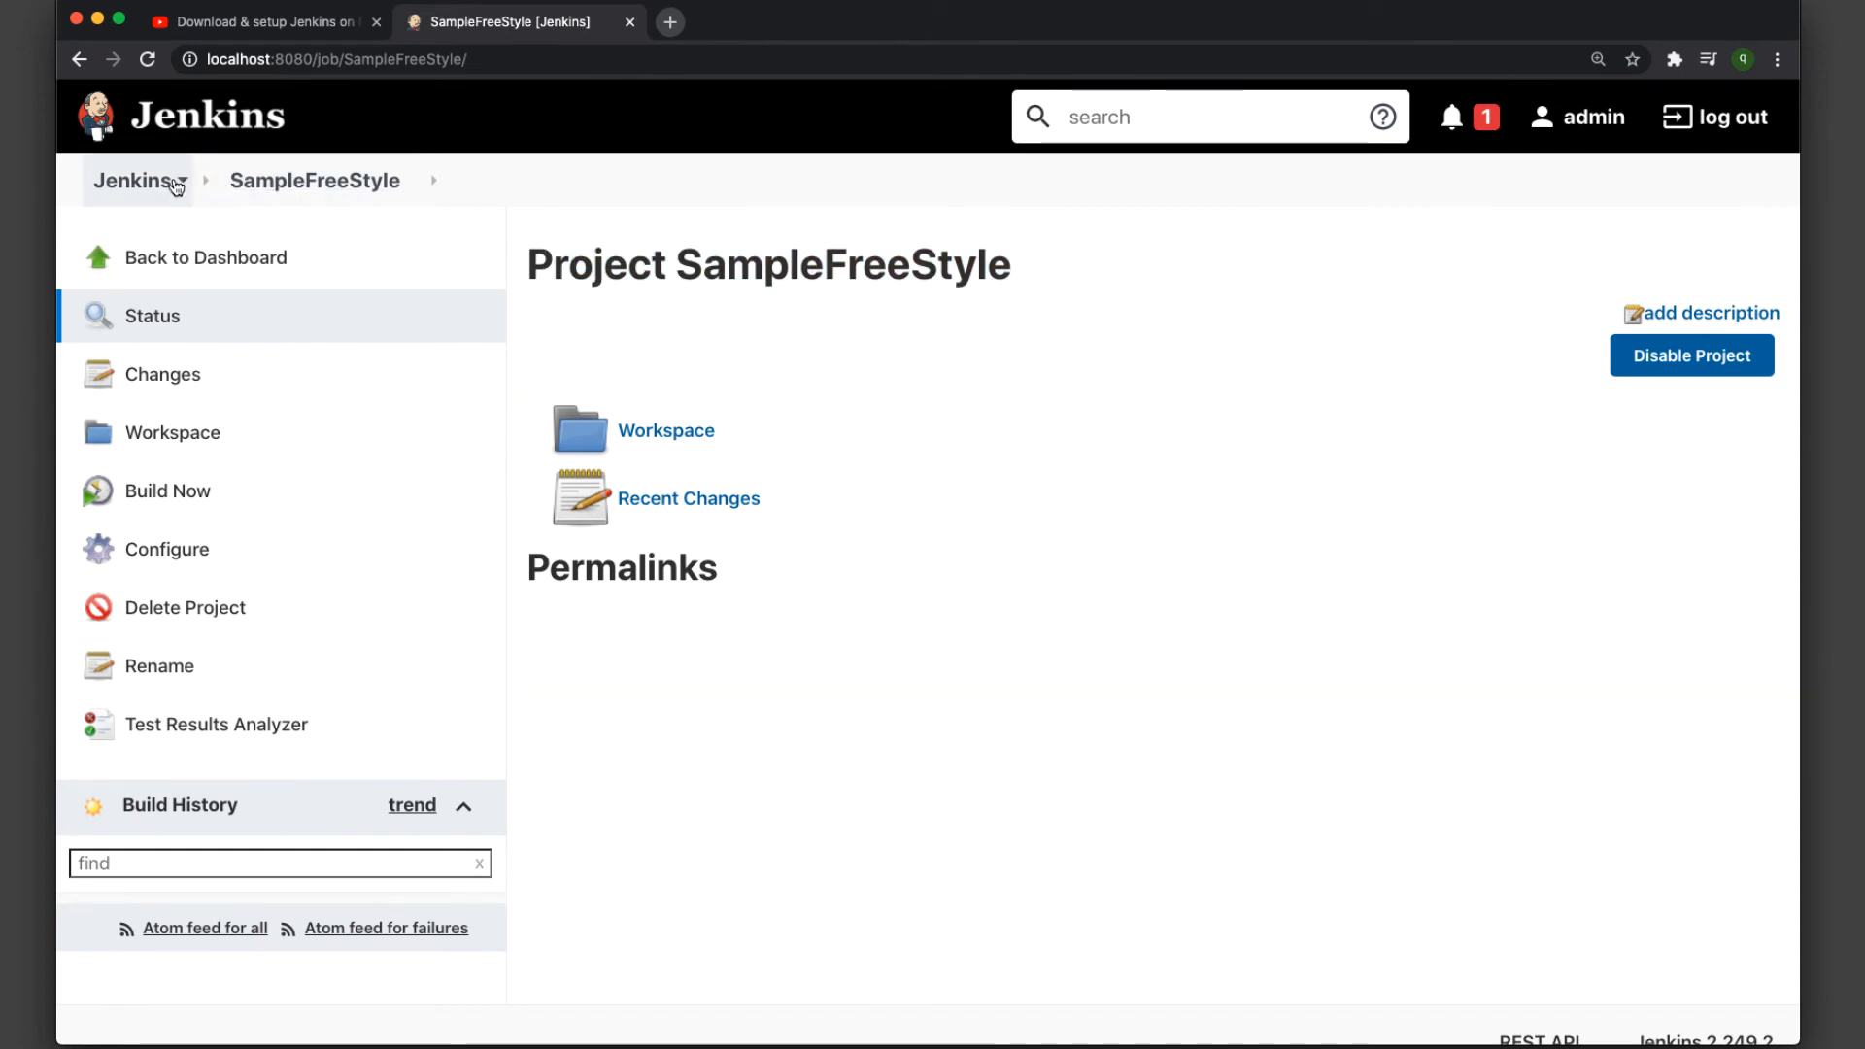
left_click(181, 183)
mouse_move(245, 467)
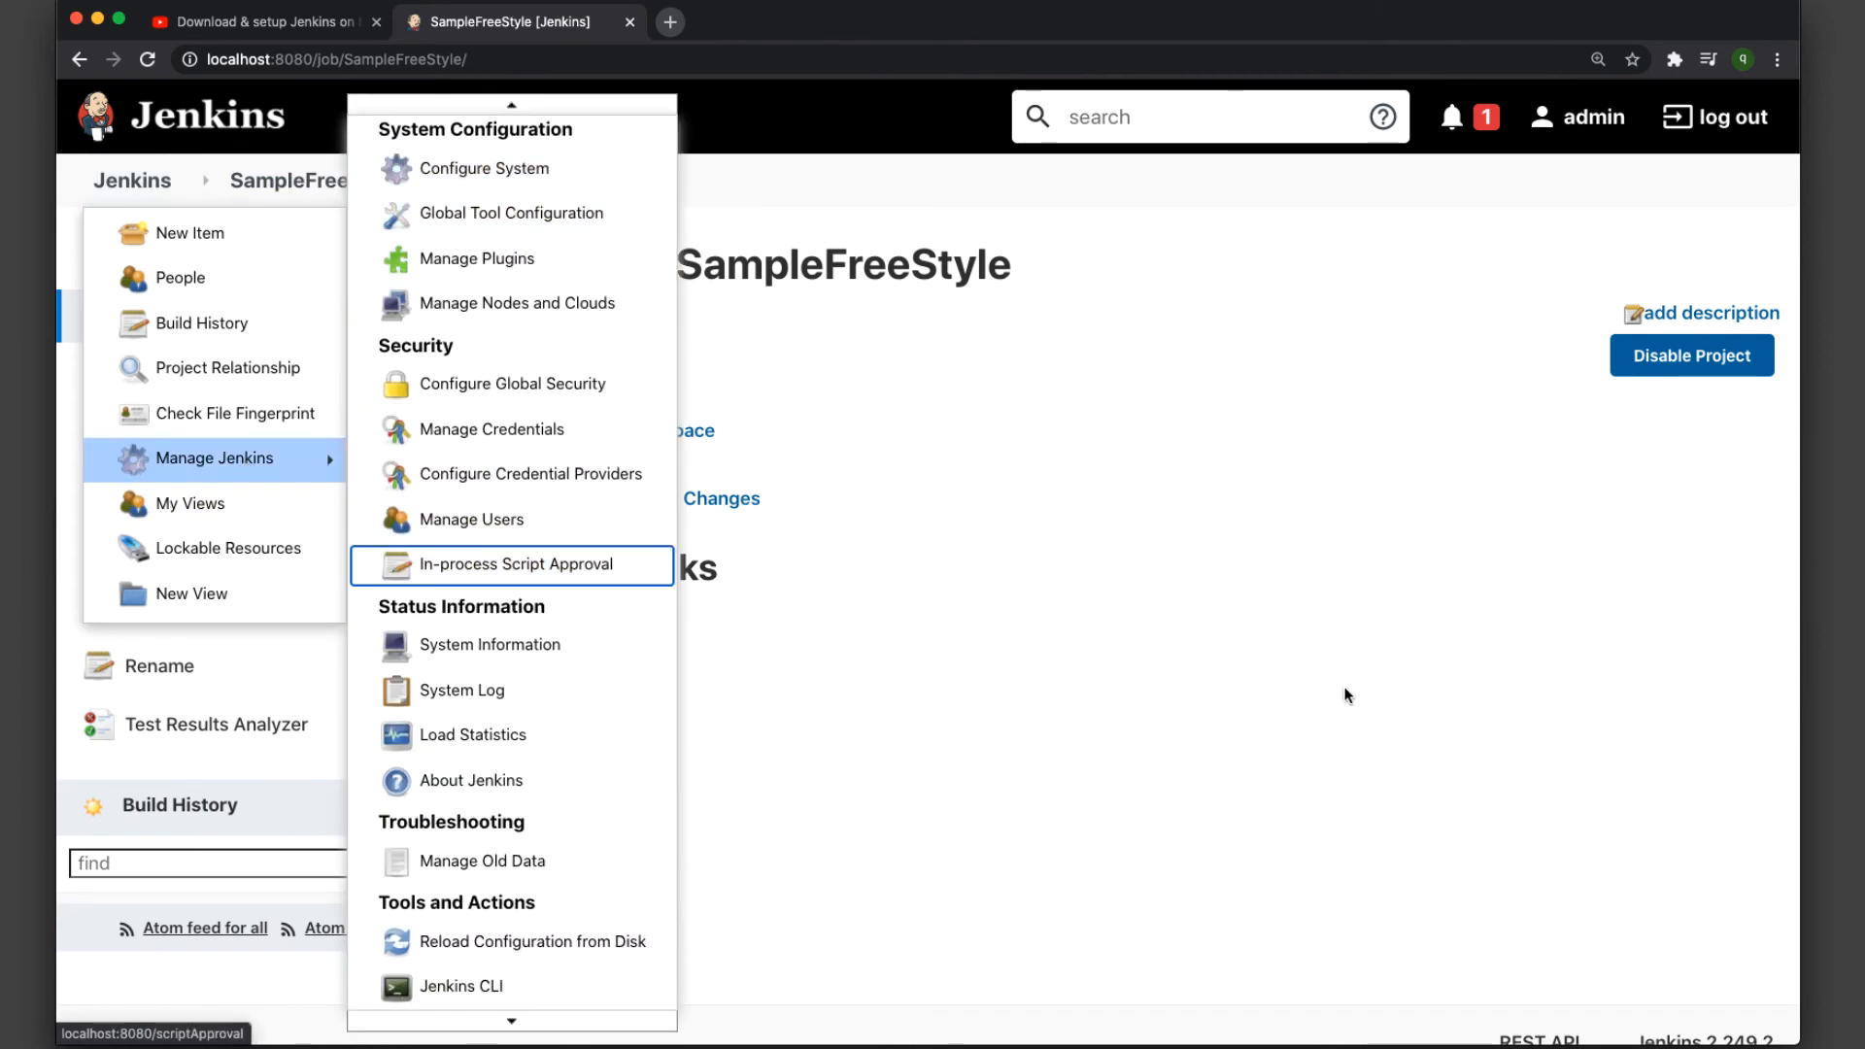
left_click(1273, 672)
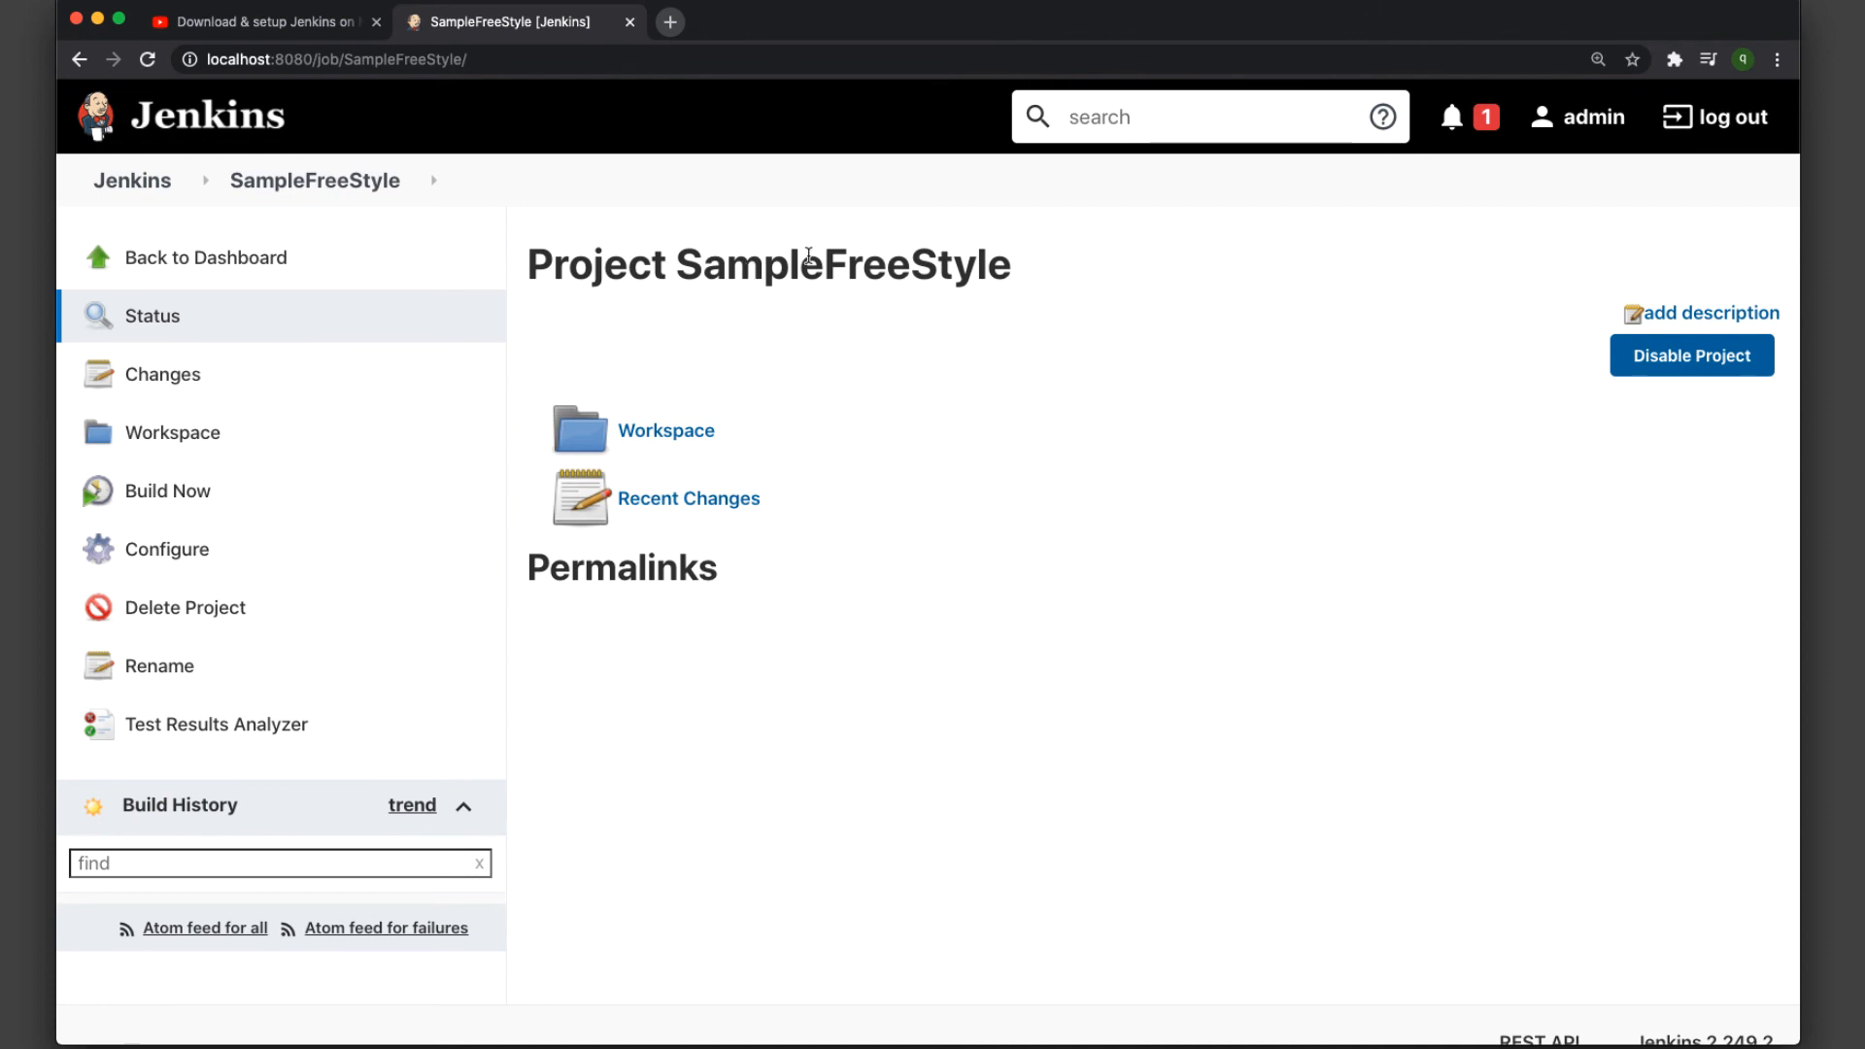
- View the project's Changes page and return to its Status page
double_click(807, 258)
left_click(1020, 565)
left_click(183, 377)
left_click(167, 331)
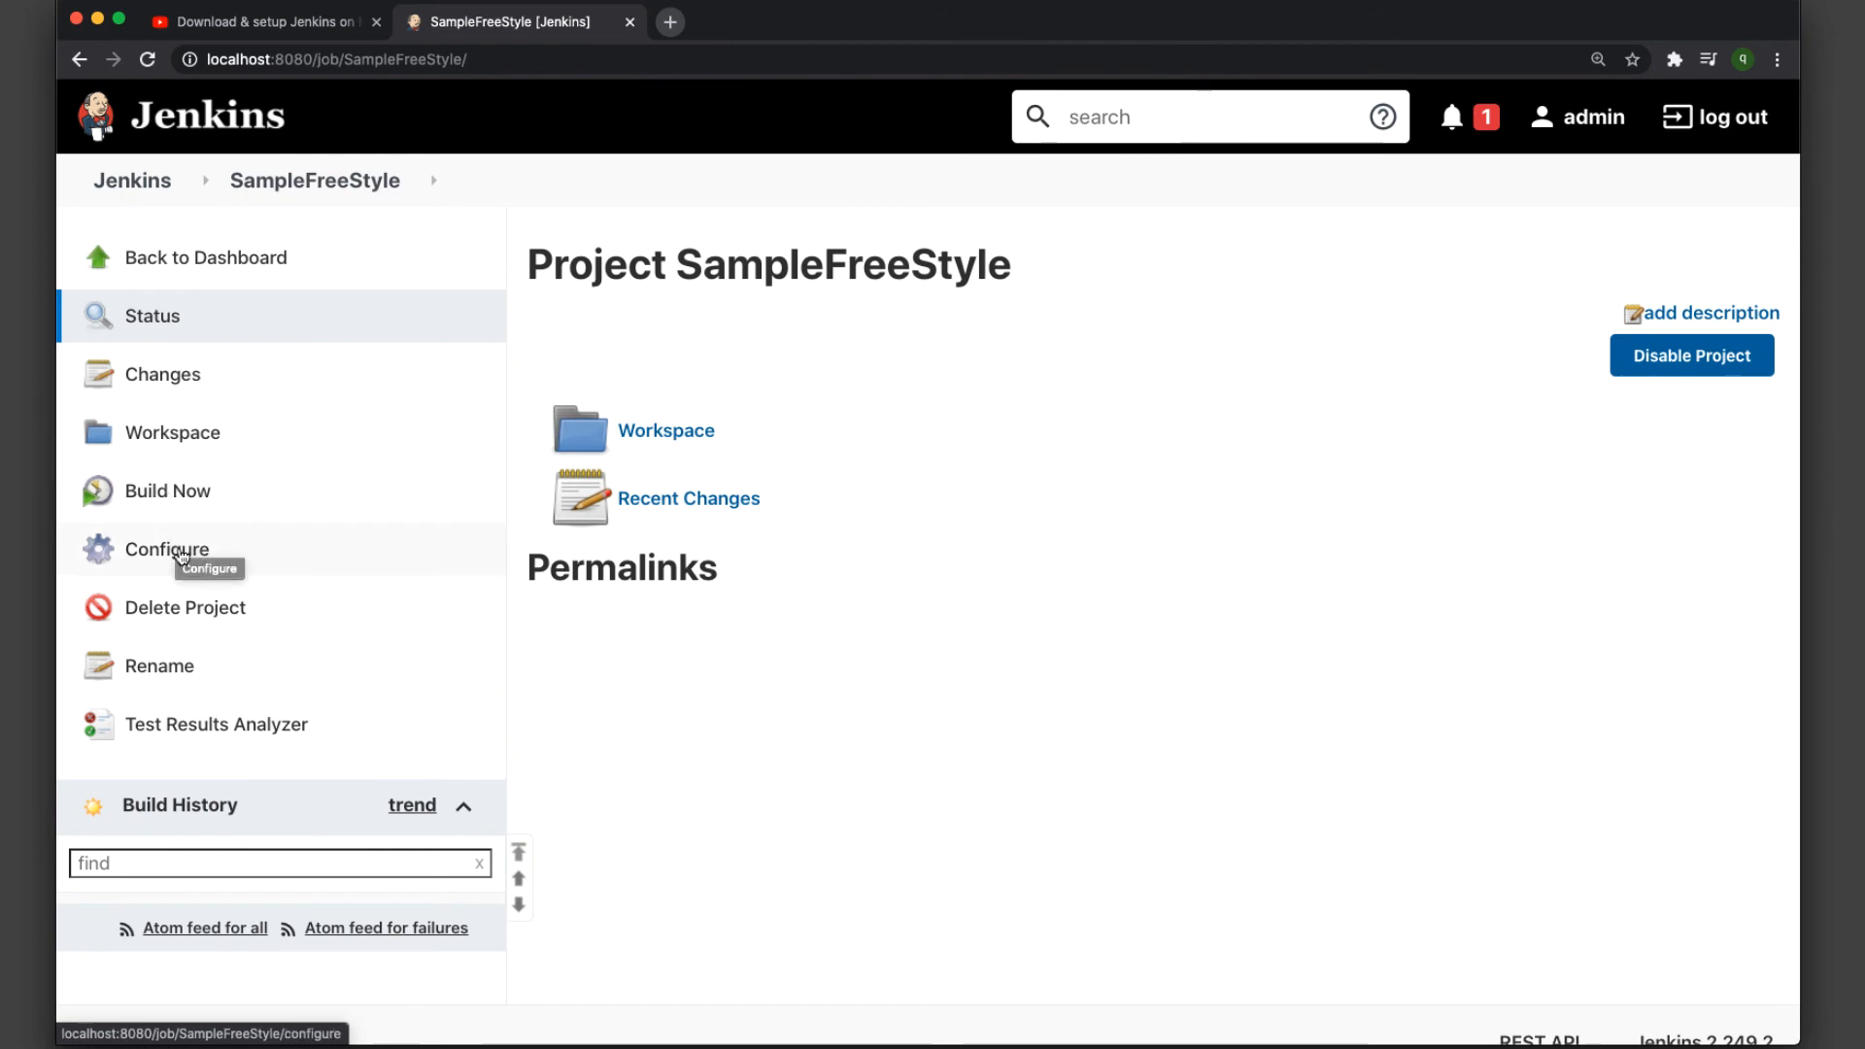
- Reopen the SampleFreeStyle configuration and apply it without leaving the page
left_click(199, 554)
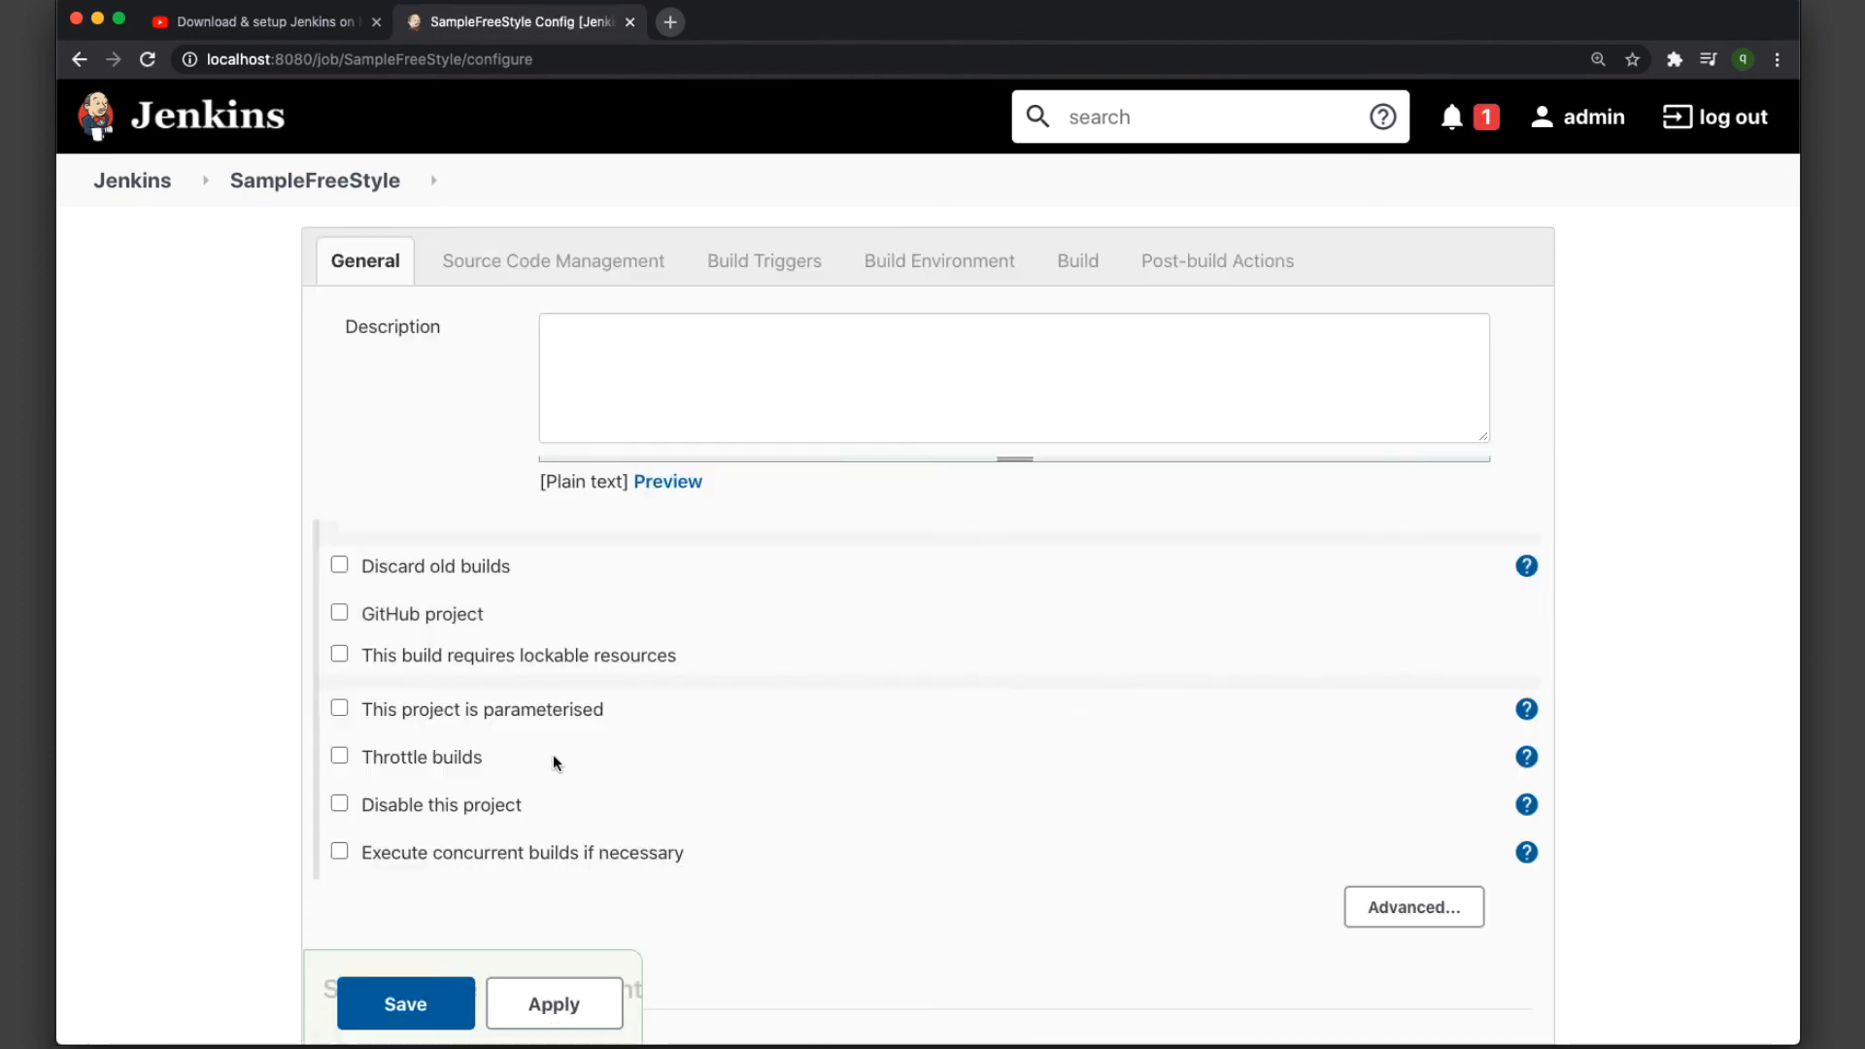
left_click(580, 1021)
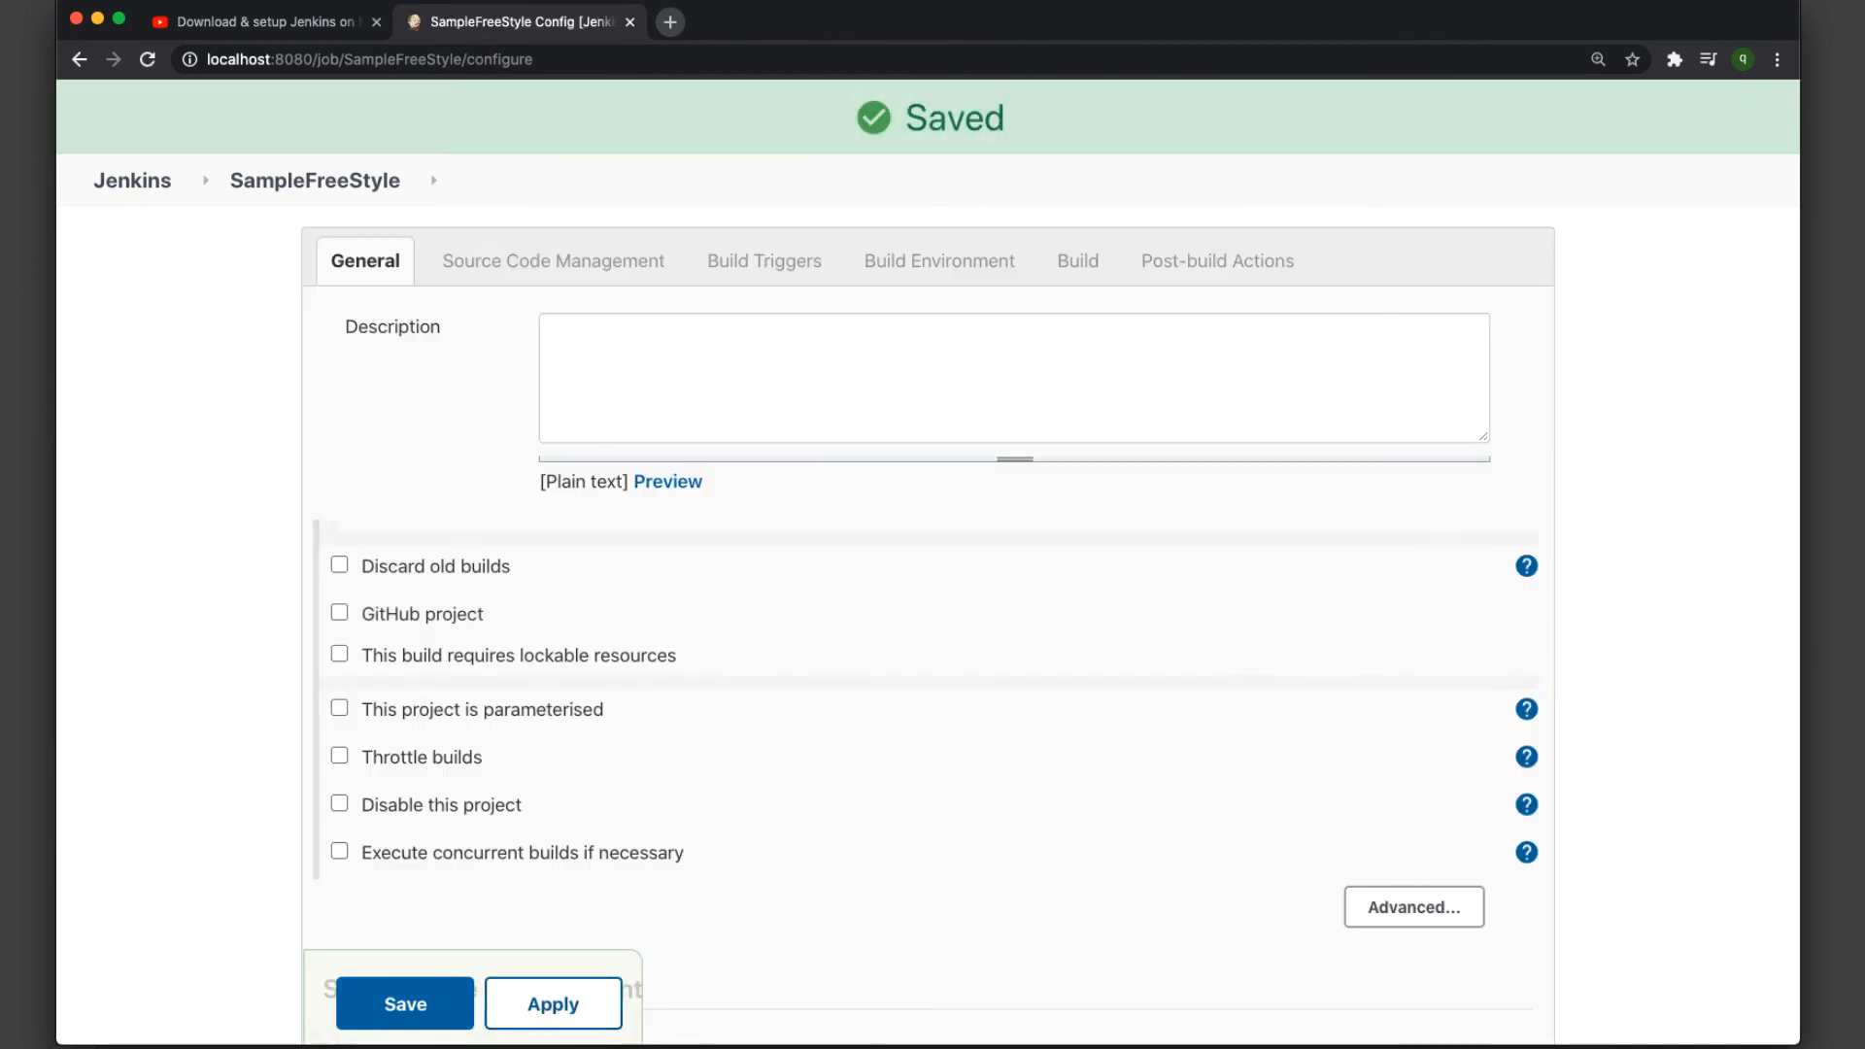
- Save the SampleFreeStyle configuration and start a build of the project
left_click(408, 1003)
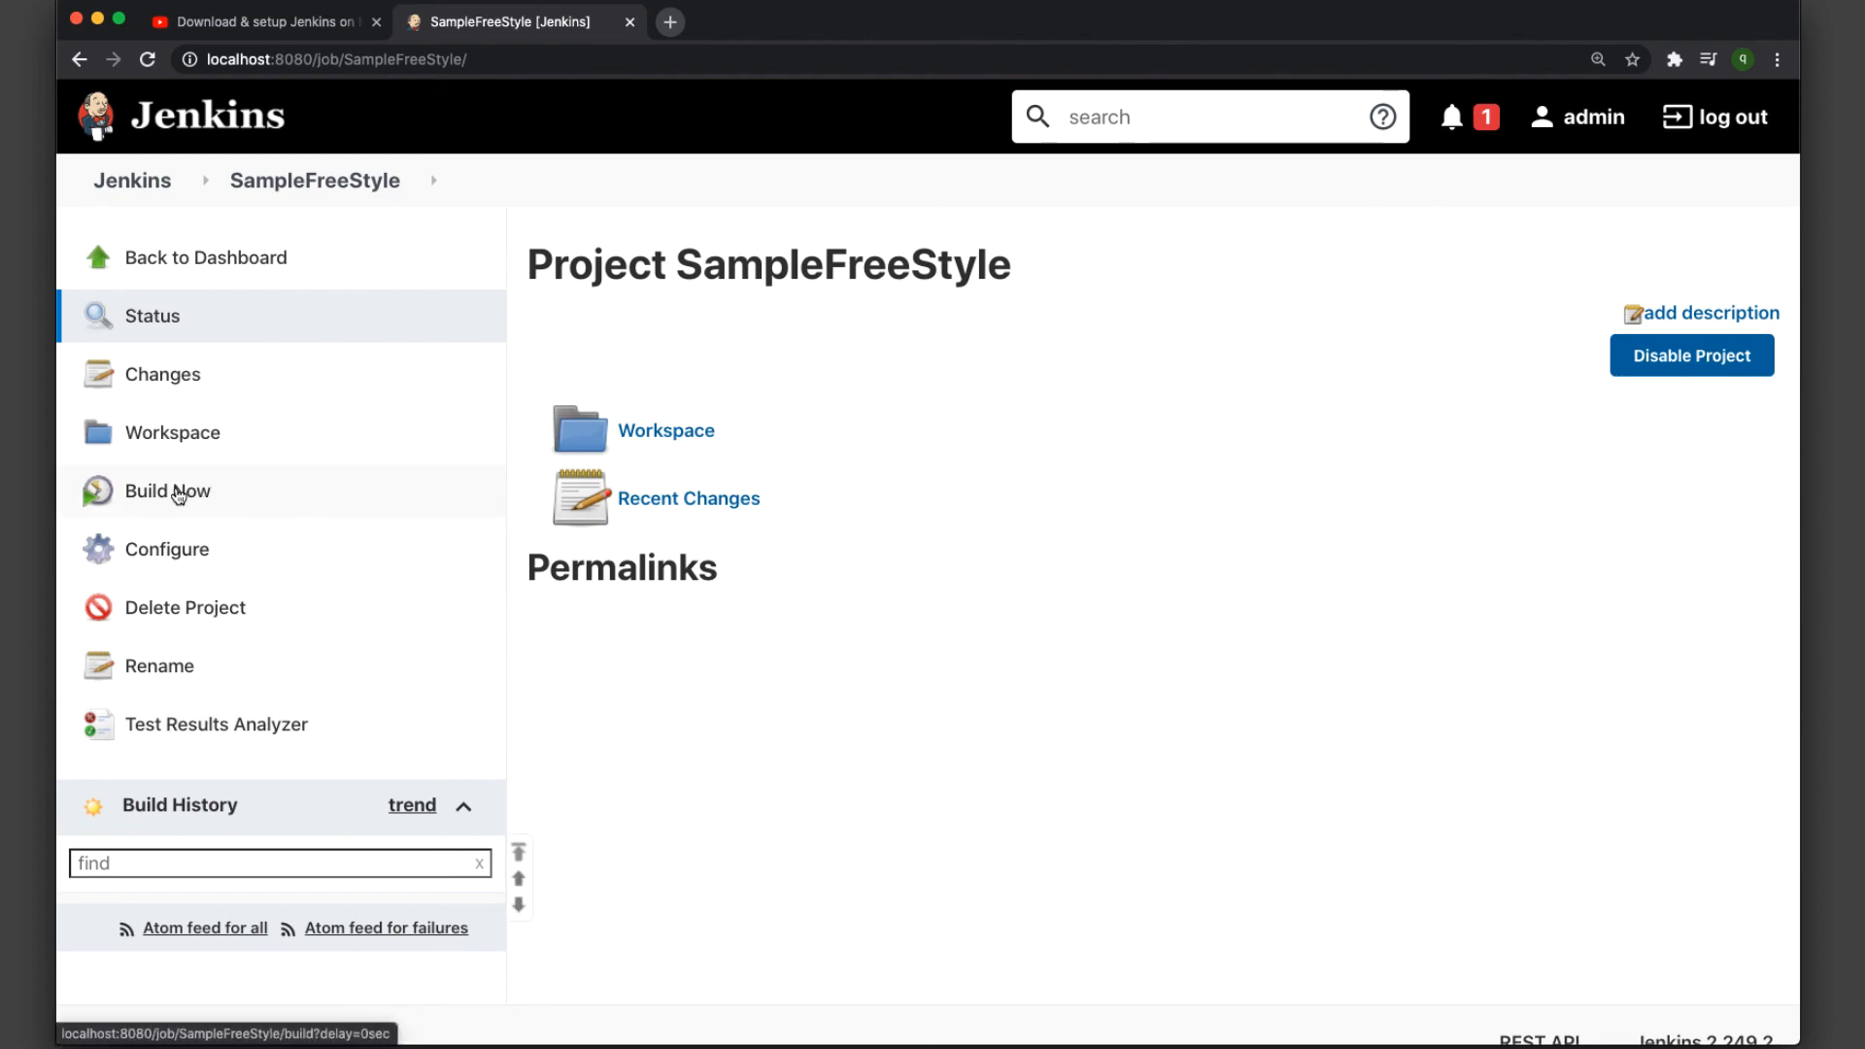
left_click(178, 493)
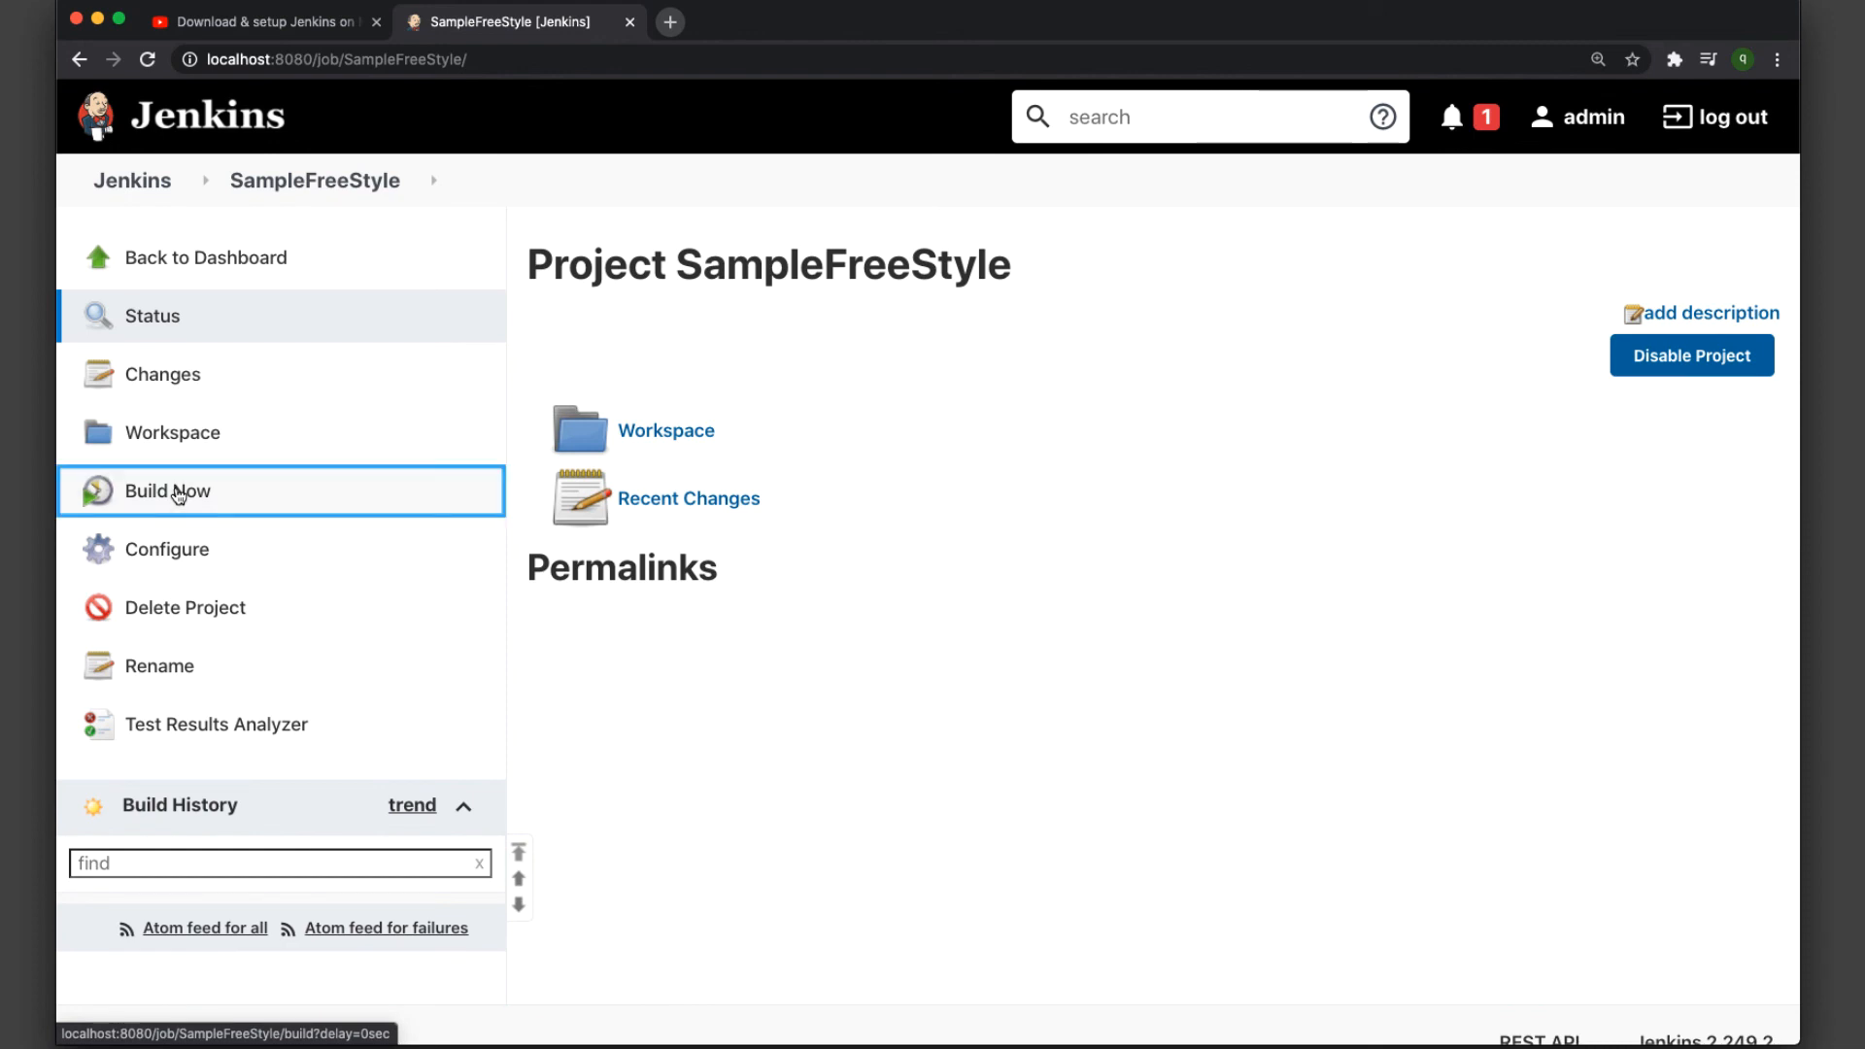
- Open the console output of build #1 and examine its log for the cause of the build result
scroll(993, 651, "down", 2)
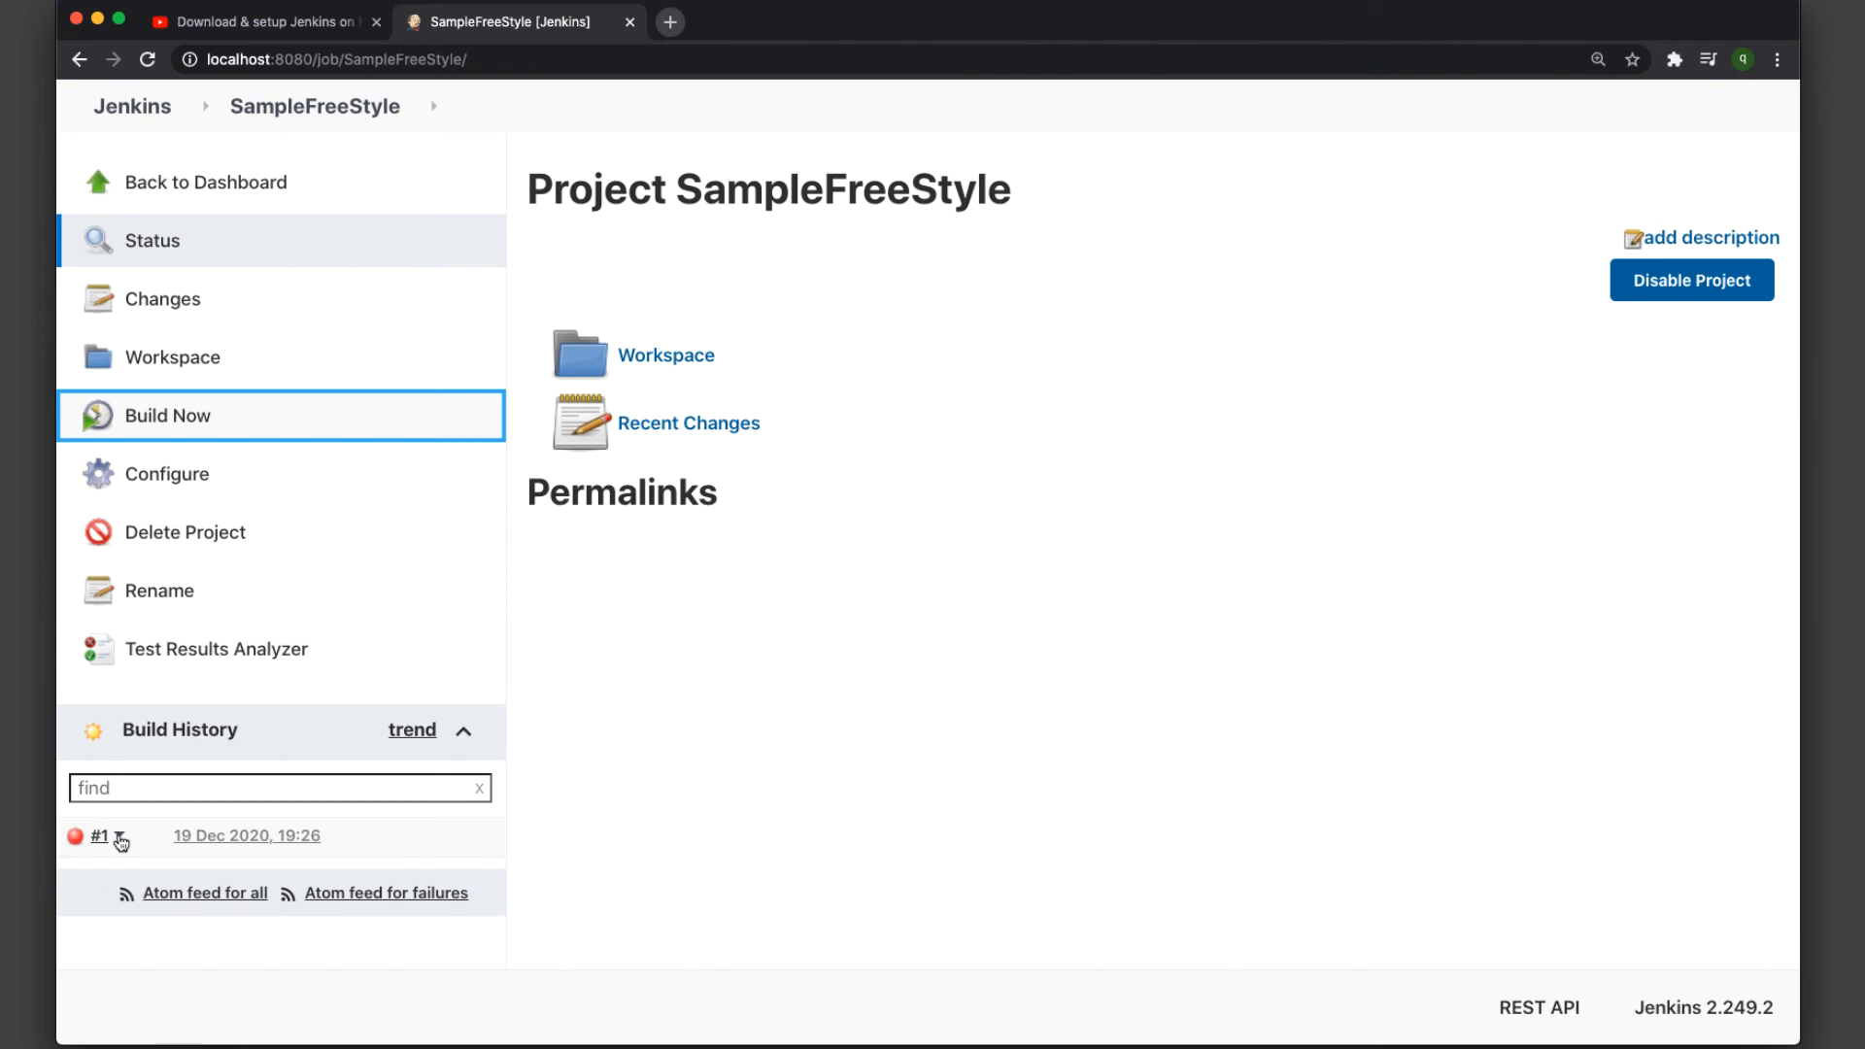
left_click(118, 835)
left_click(236, 938)
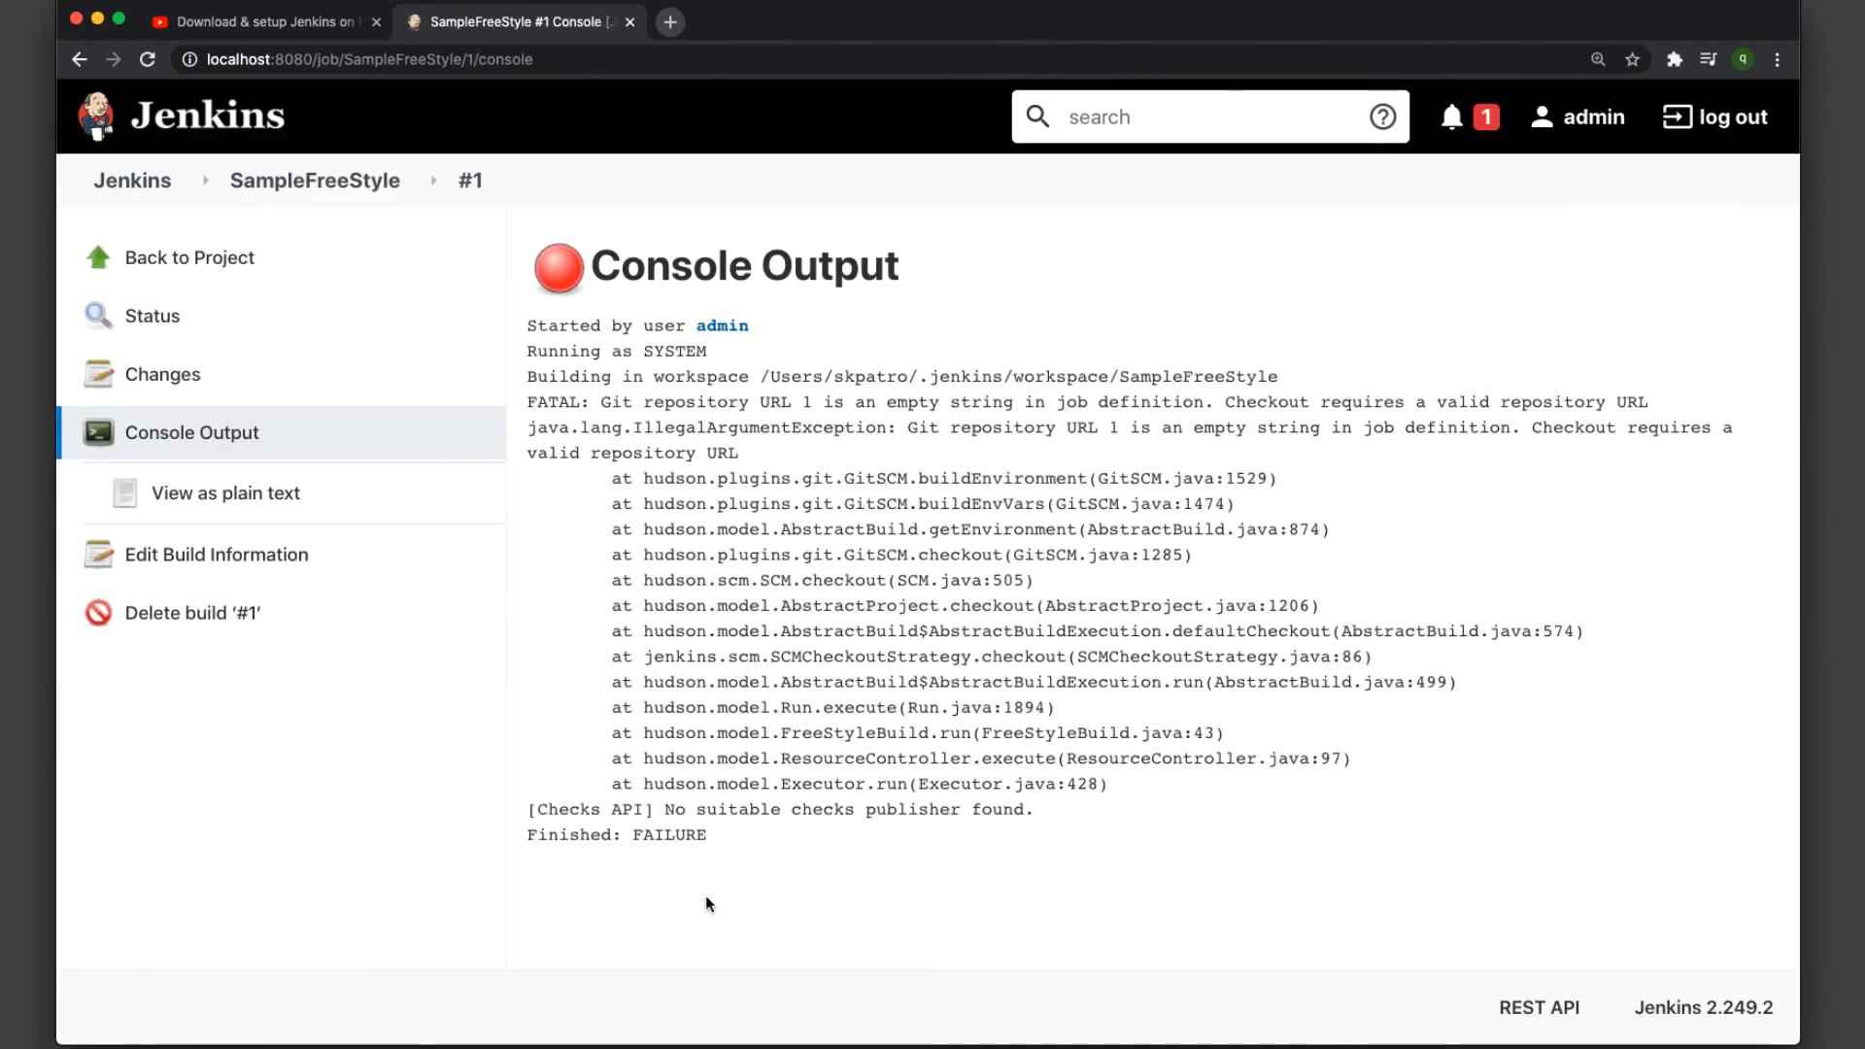
left_click_drag(1074, 899, 590, 326)
left_click(1502, 559)
left_click_drag(599, 402, 808, 427)
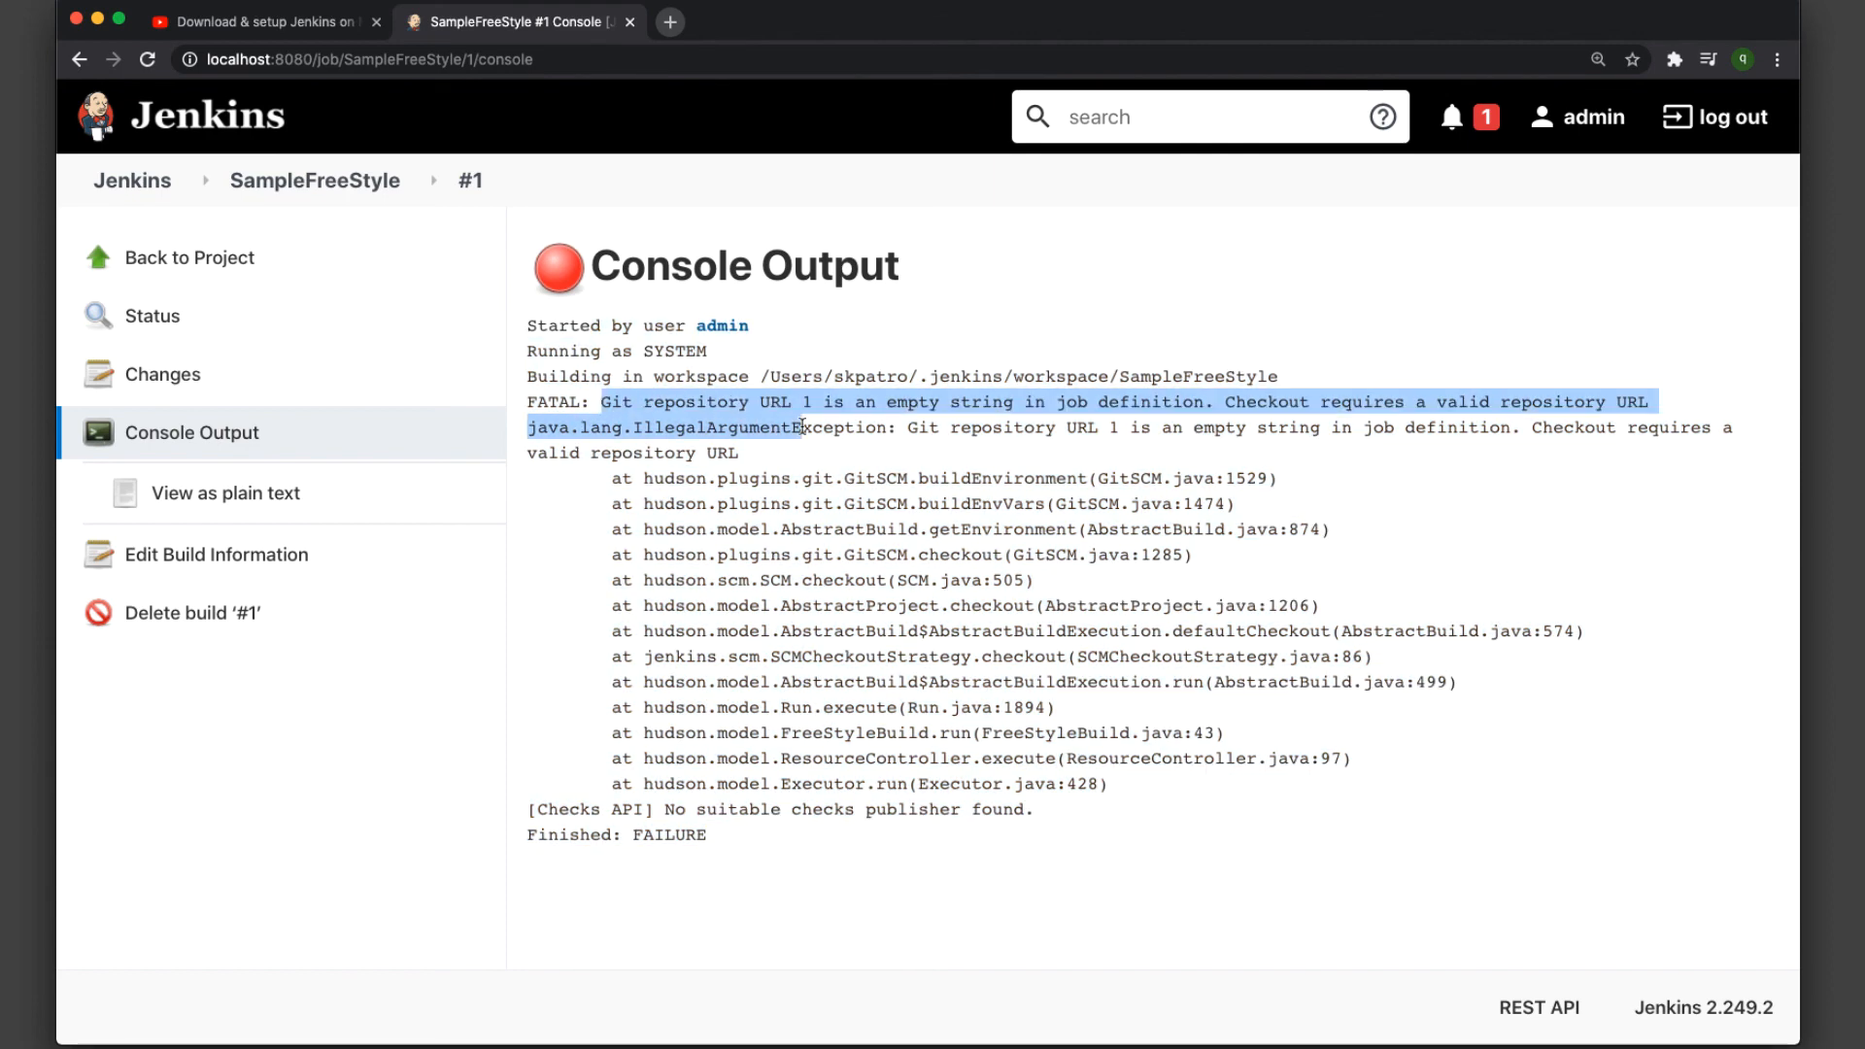
left_click(1172, 561)
- Set Source Code Management to None in the SampleFreeStyle configuration and save the project
left_click(191, 259)
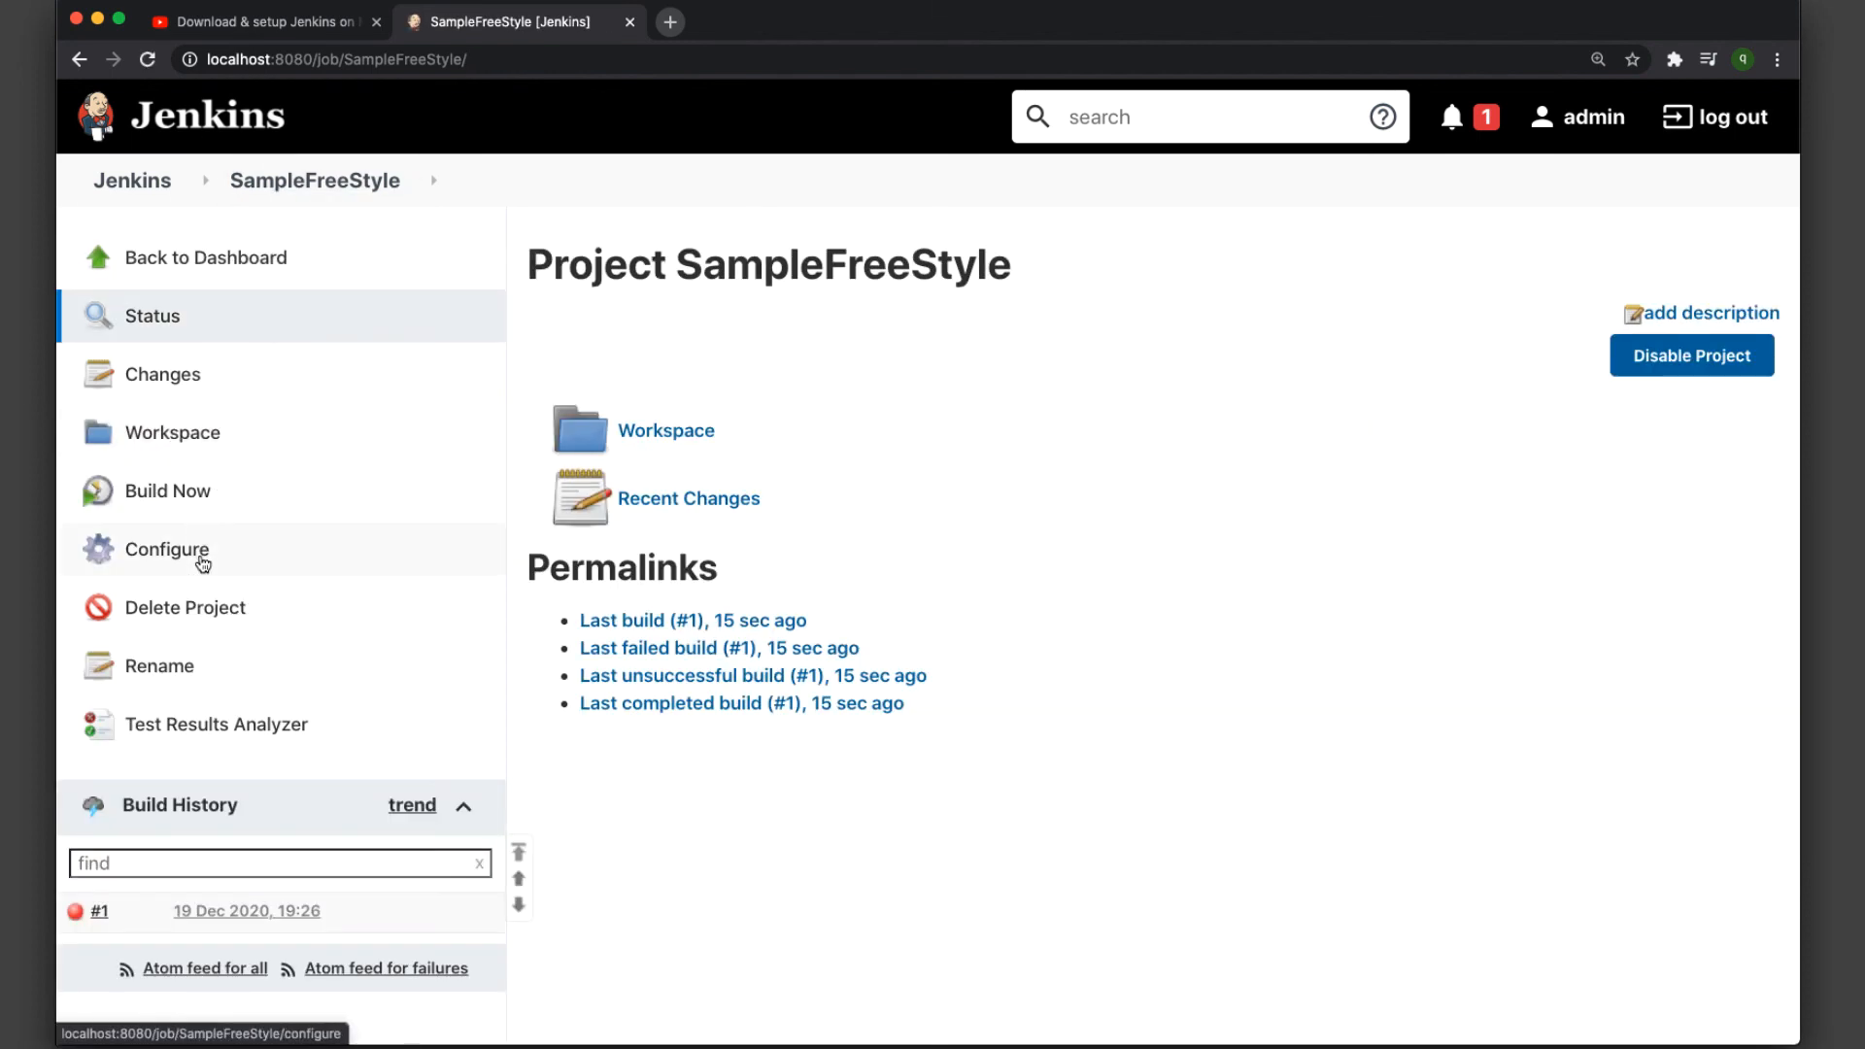
left_click(167, 549)
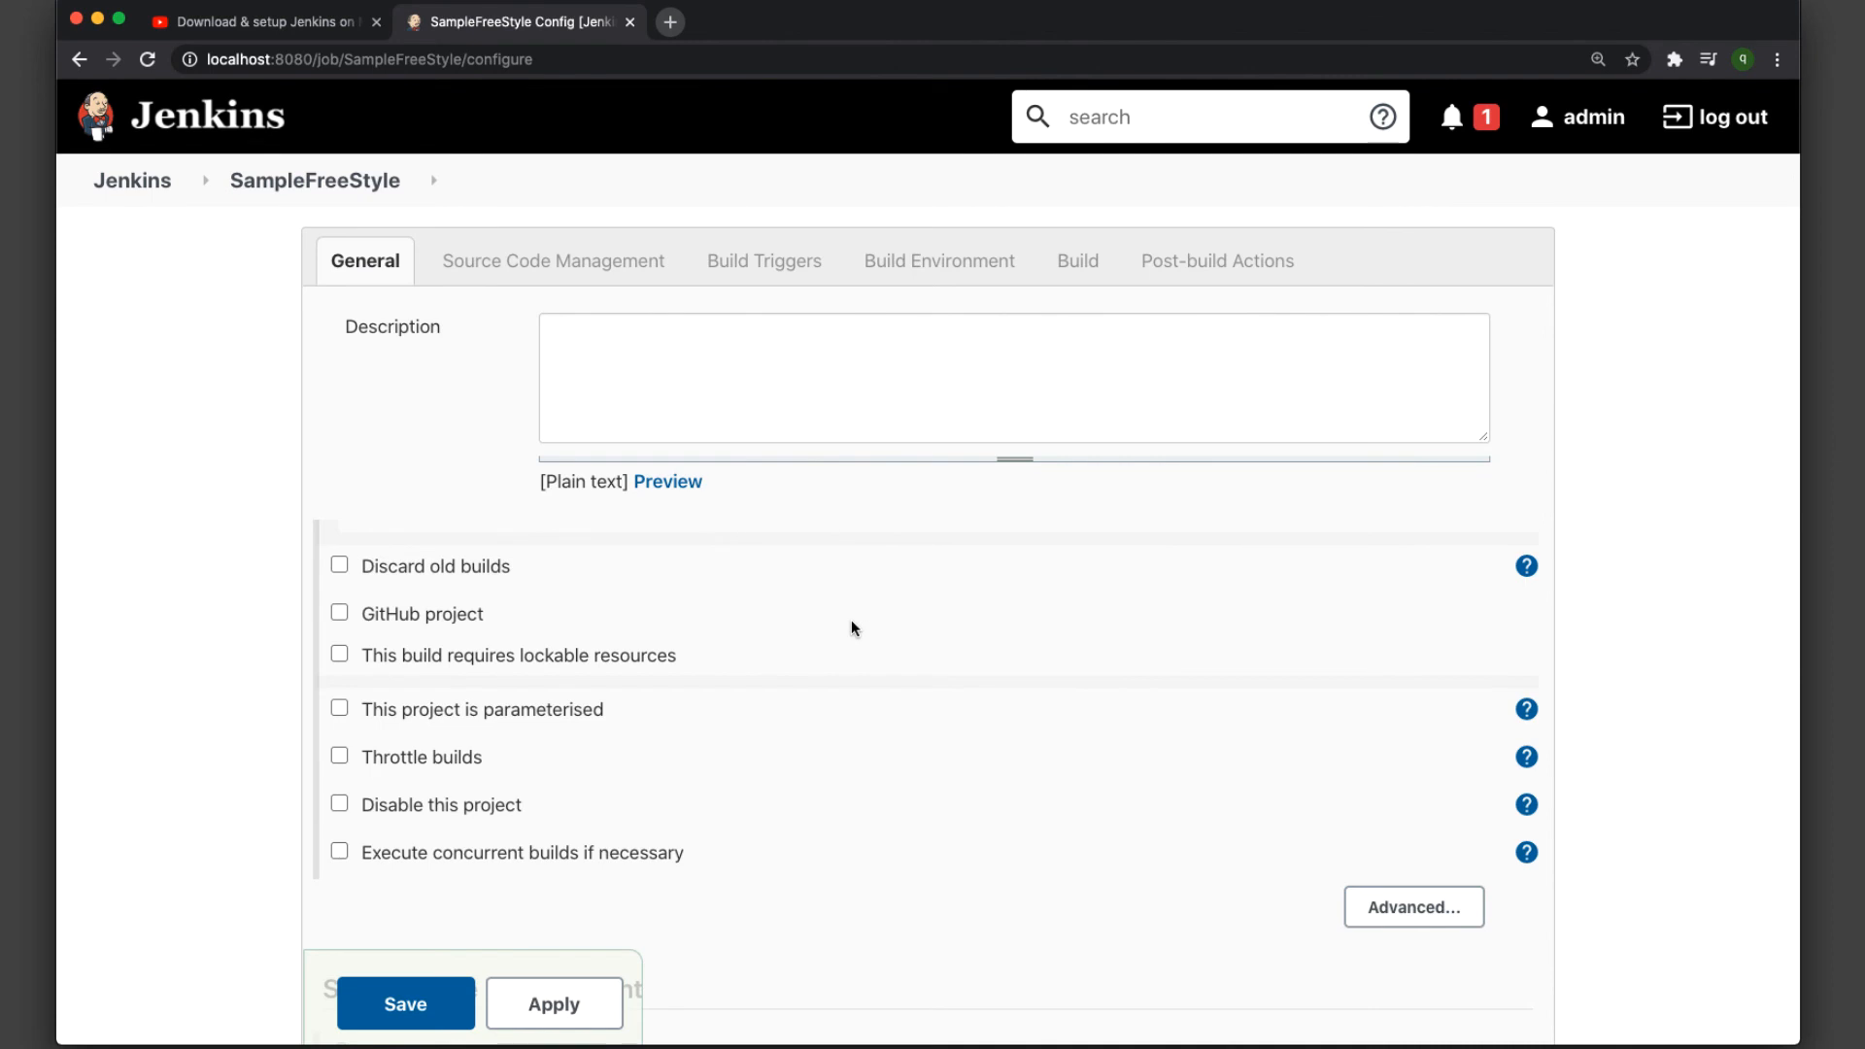
scroll(851, 620, "down", 6)
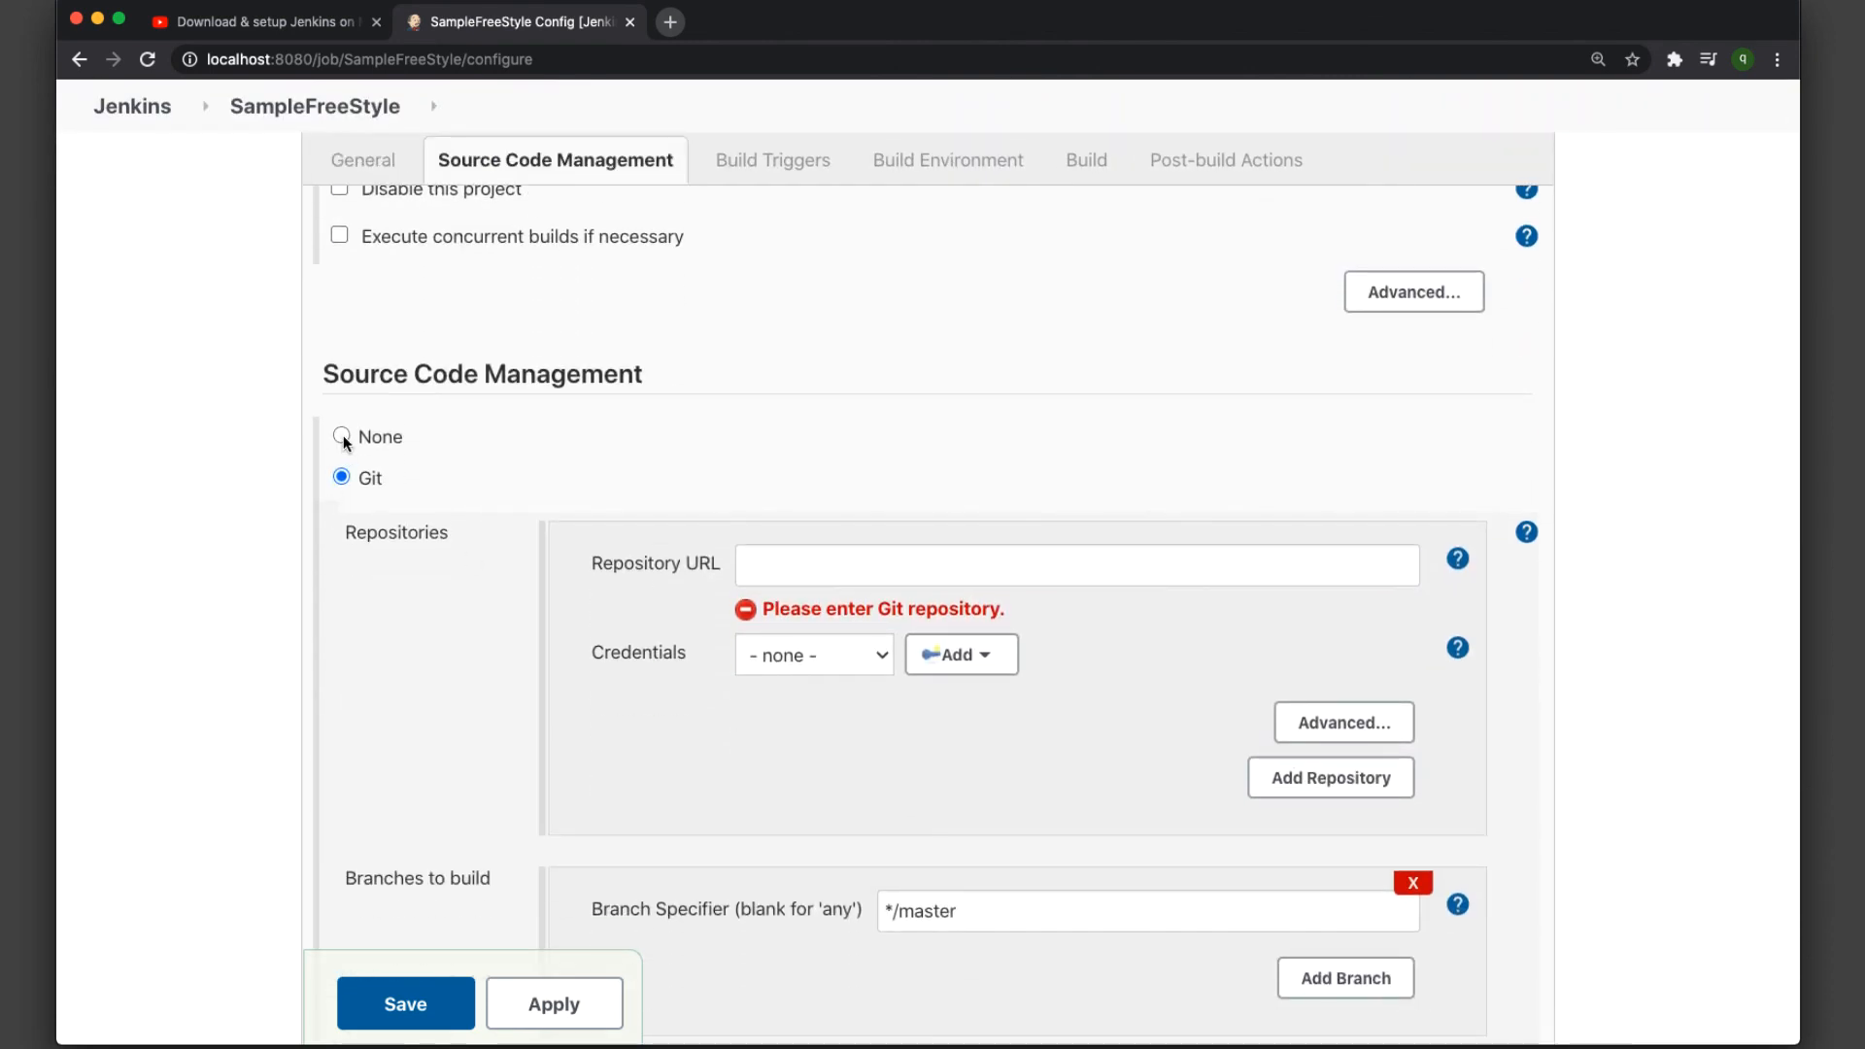
left_click(342, 435)
left_click(424, 1003)
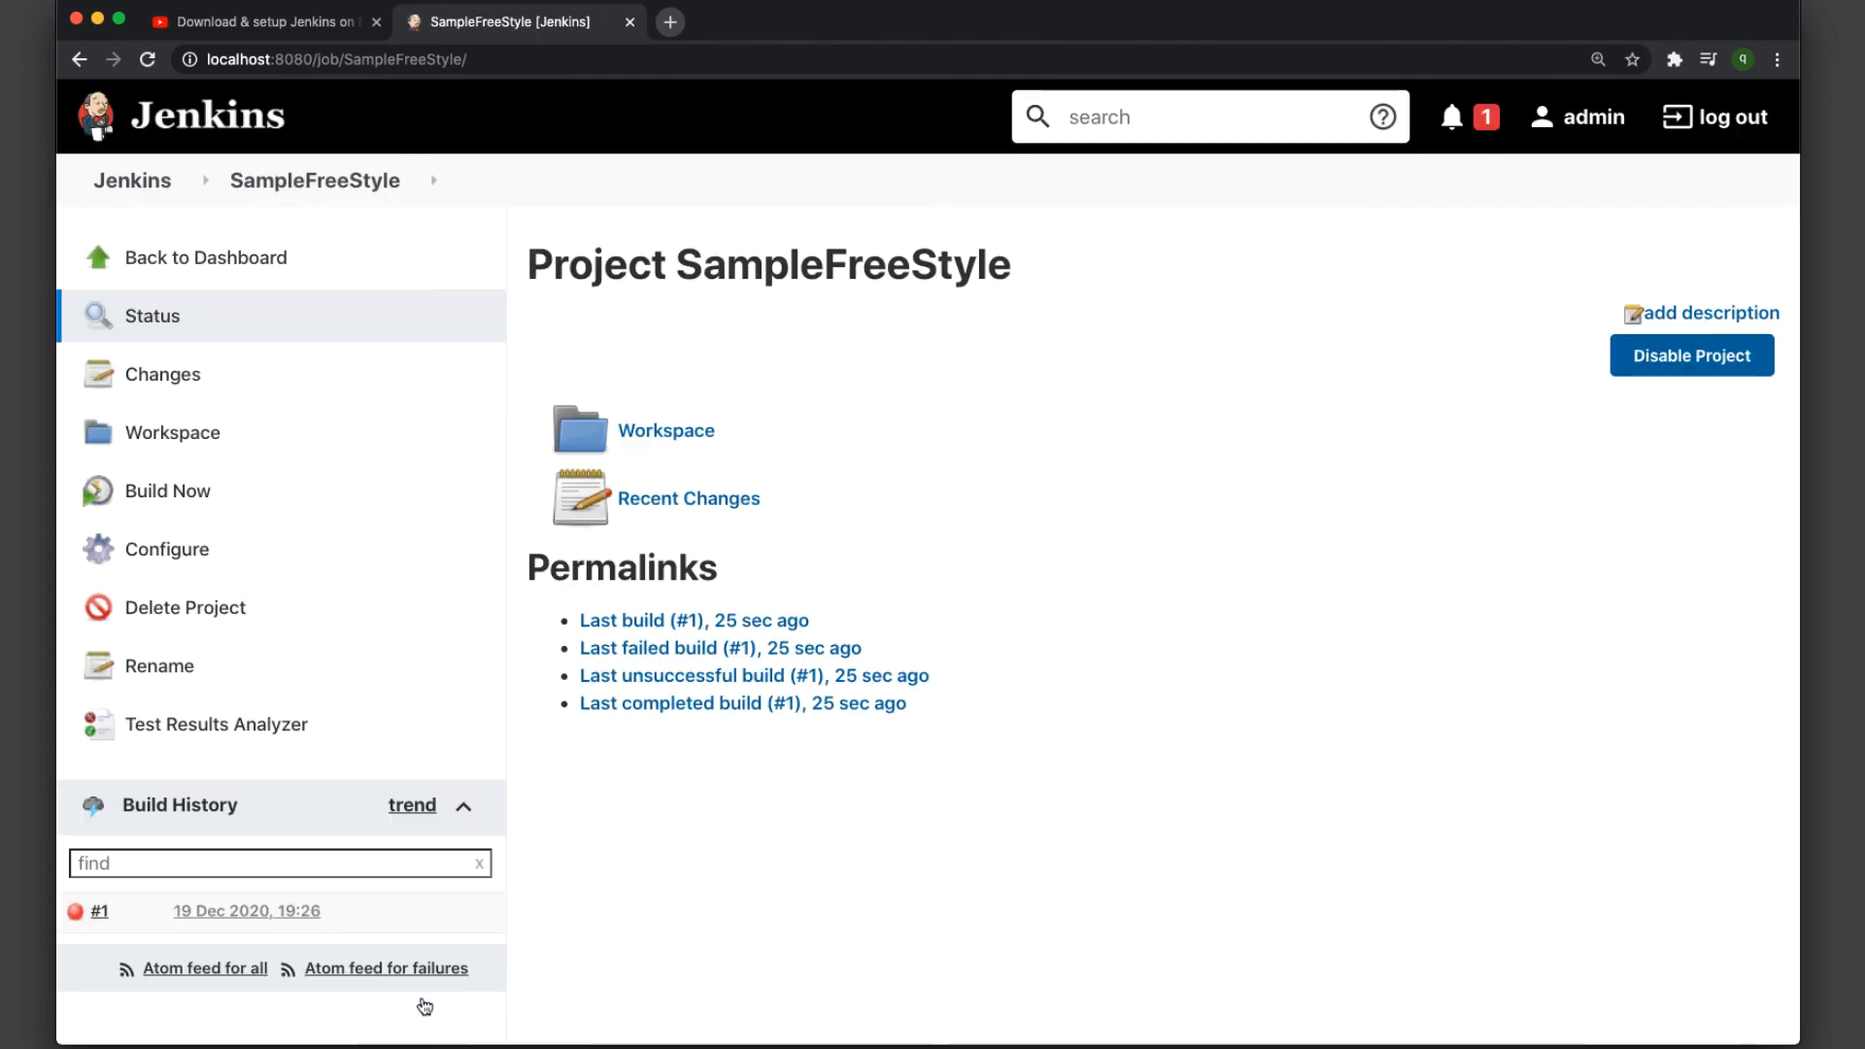
- Build the SampleFreeStyle project again and open the console output of build #2
left_click(168, 493)
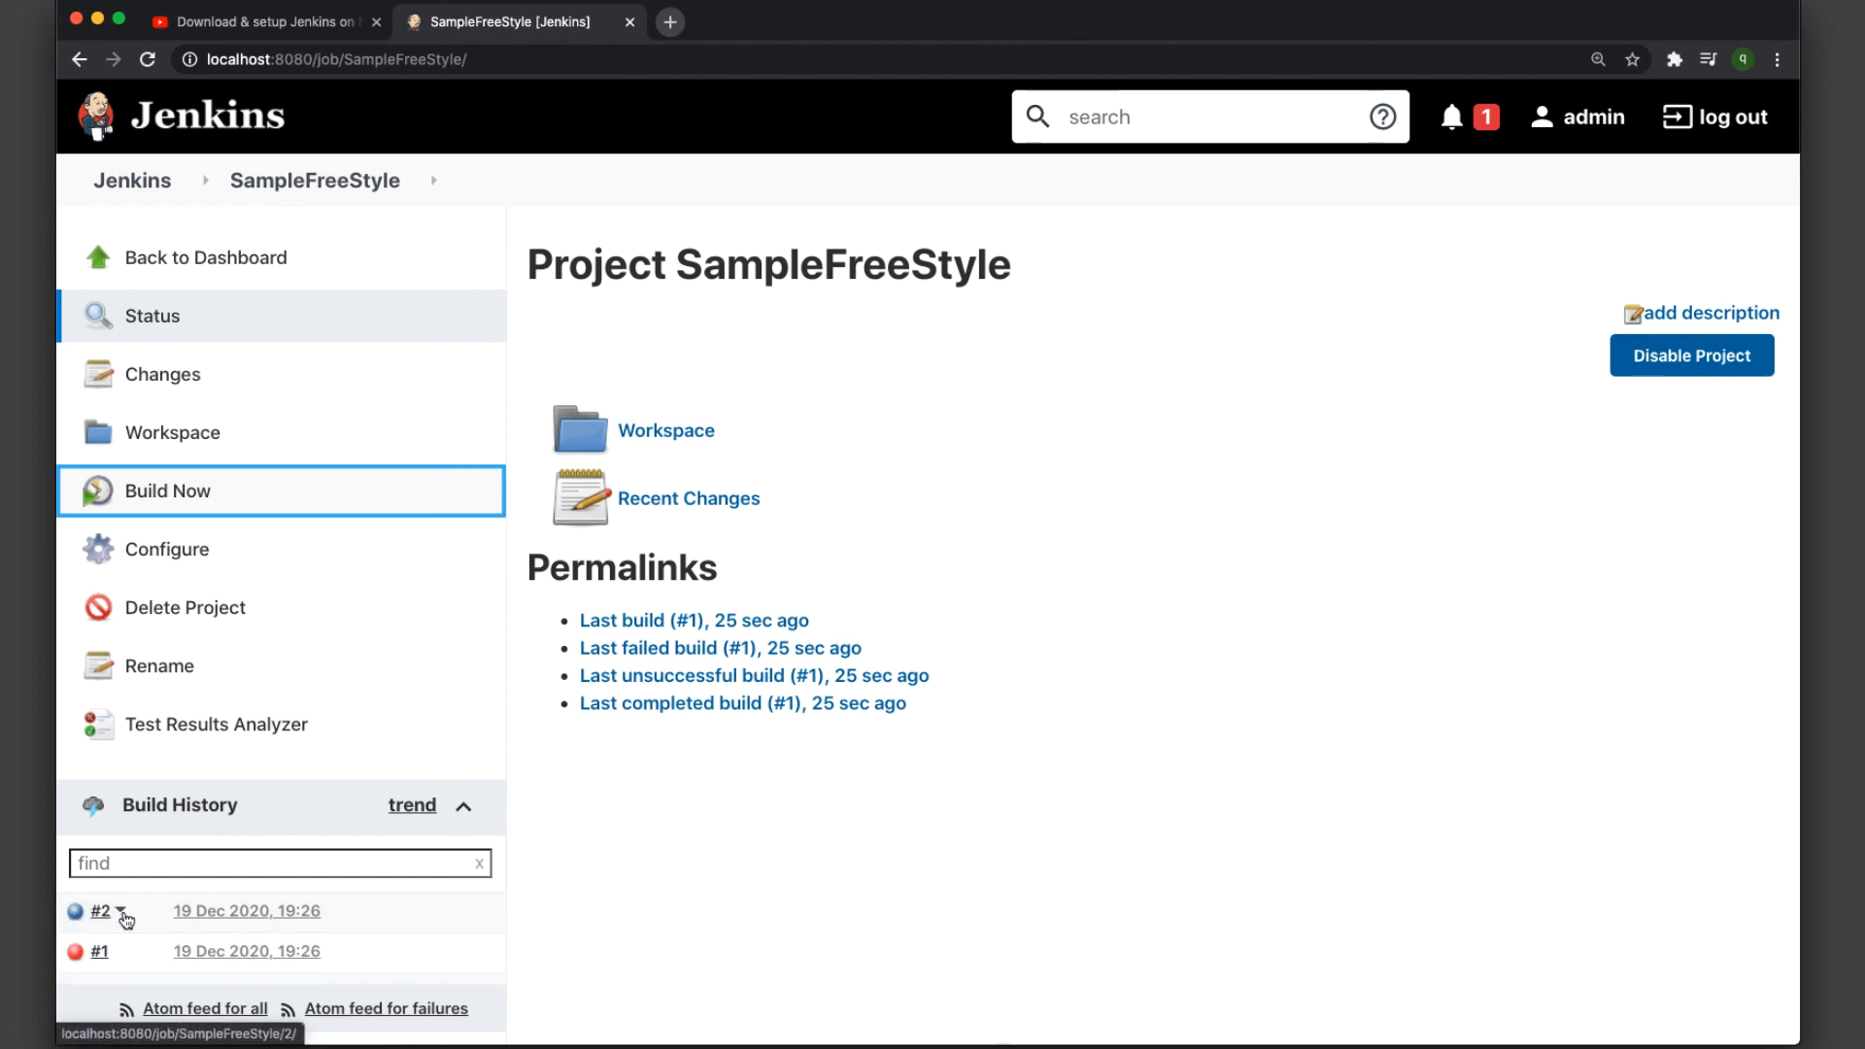
left_click(122, 911)
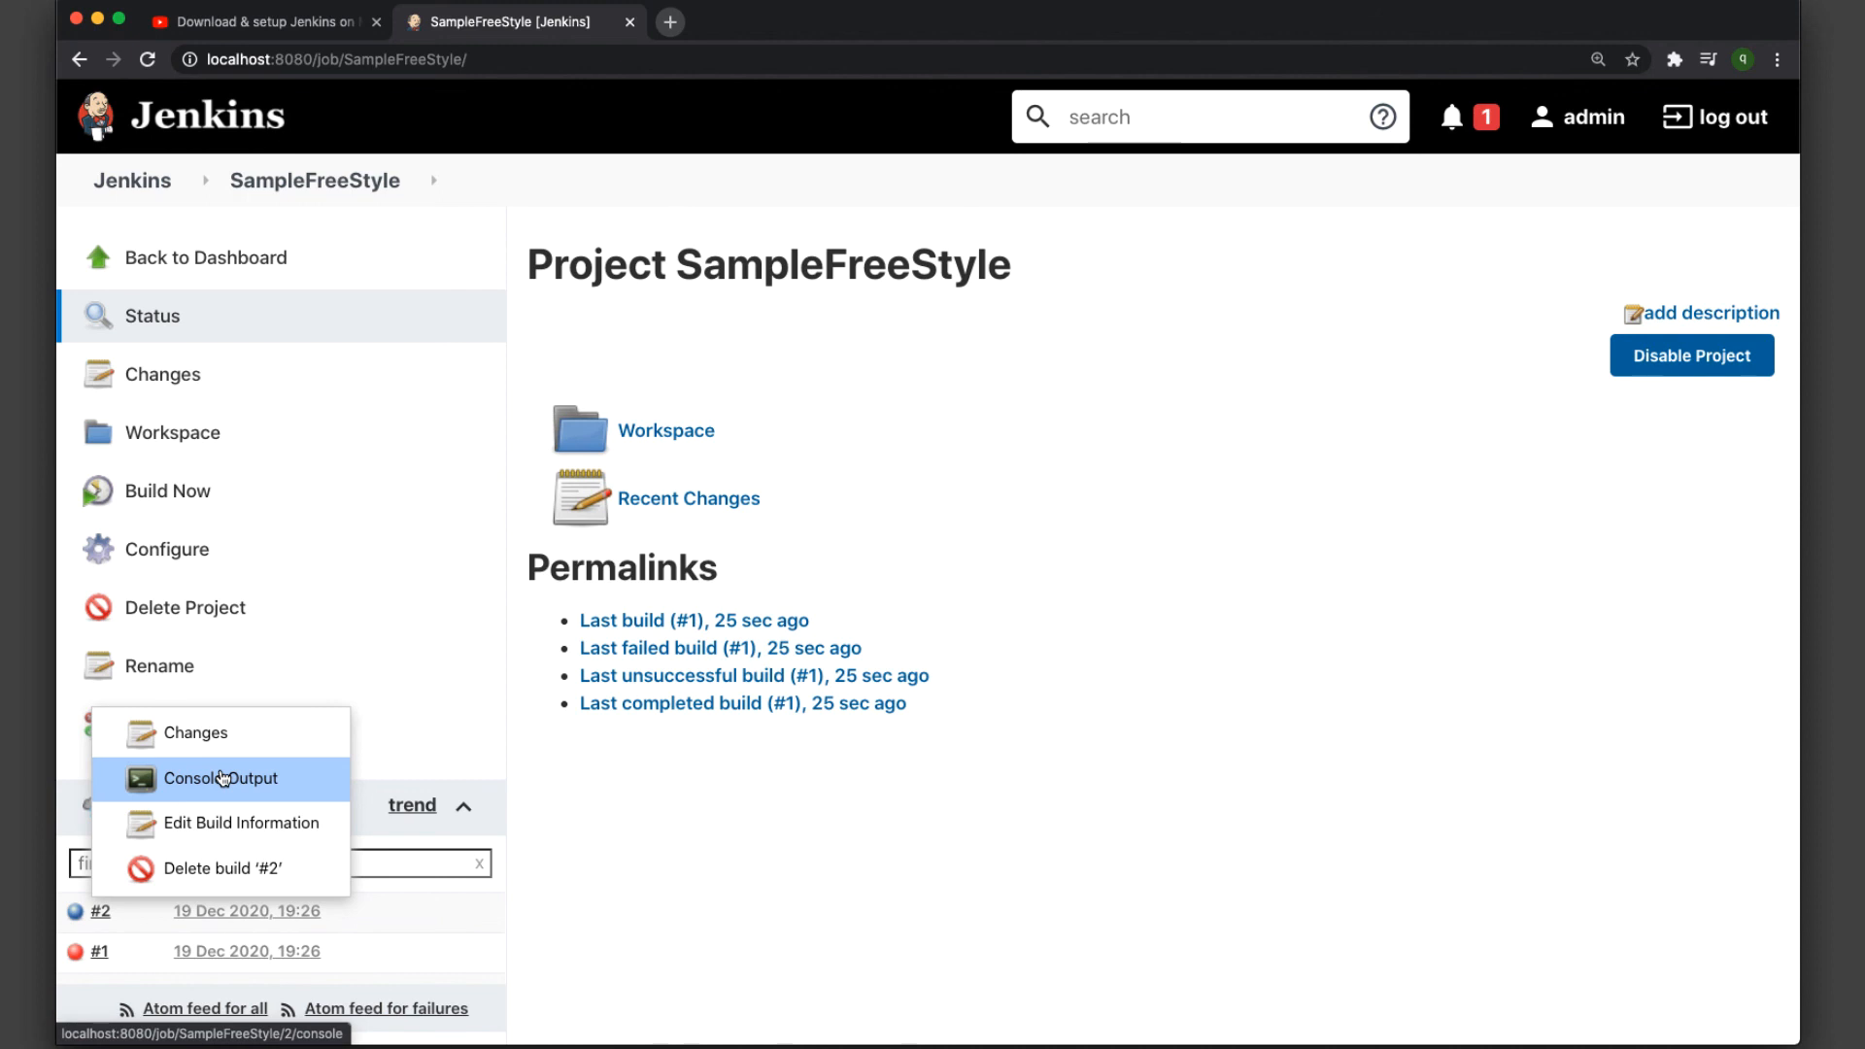
left_click(223, 778)
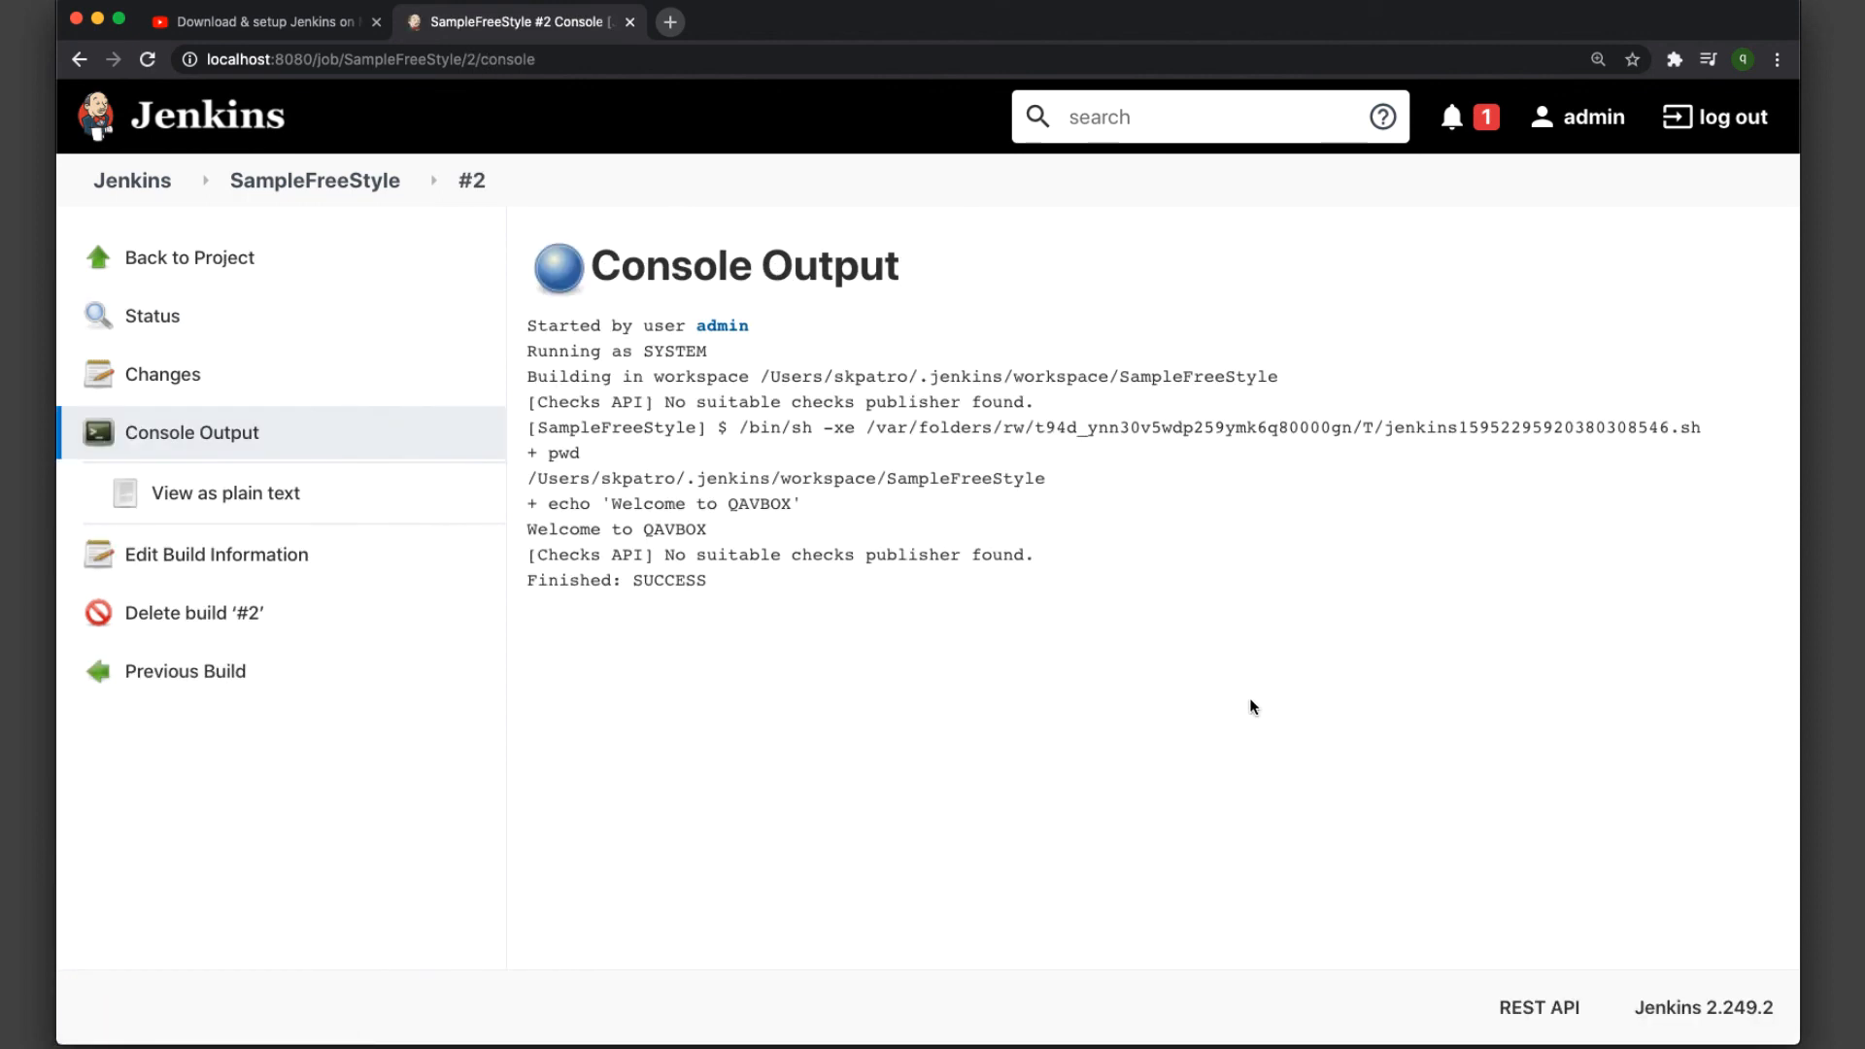
- Examine the pwd and echo command output and the final status in build #2's console log
mouse_move(539, 454)
left_mouse_down()
mouse_move(683, 459)
mouse_move(530, 454)
left_mouse_up()
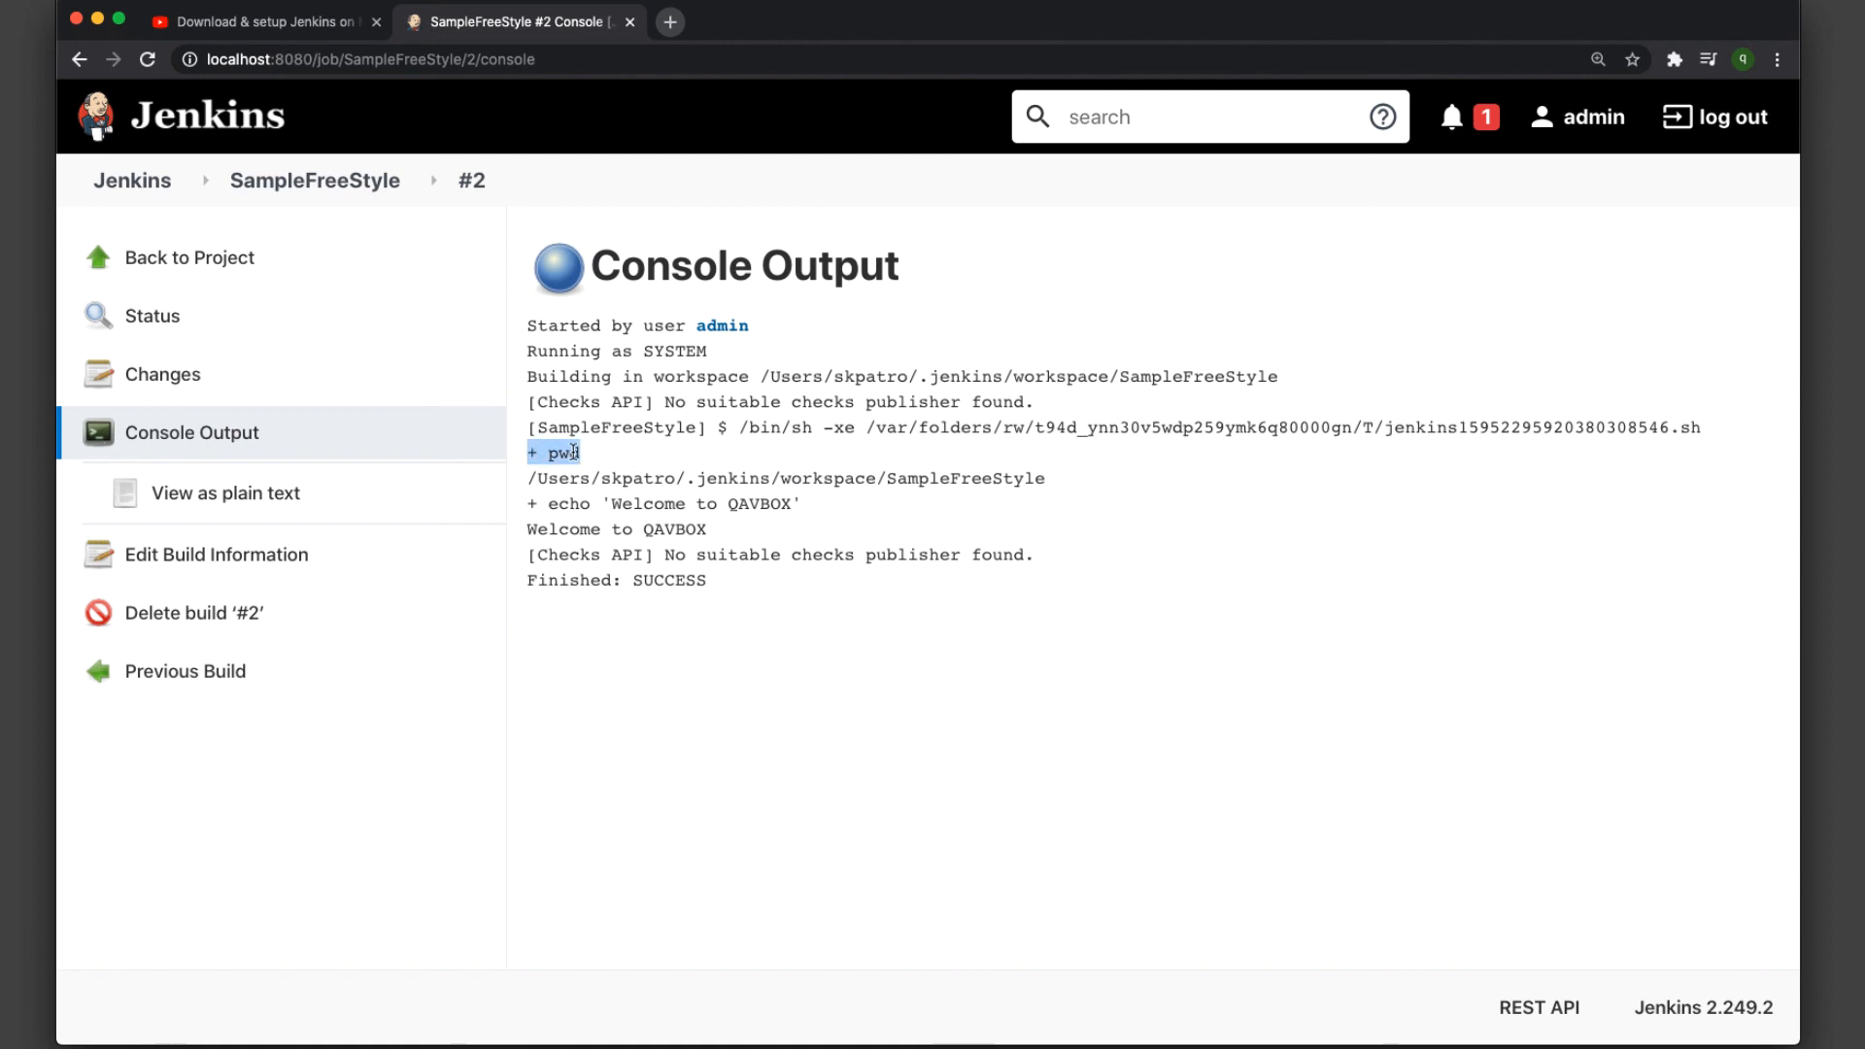
left_click_drag(1107, 471, 515, 540)
left_click(518, 509)
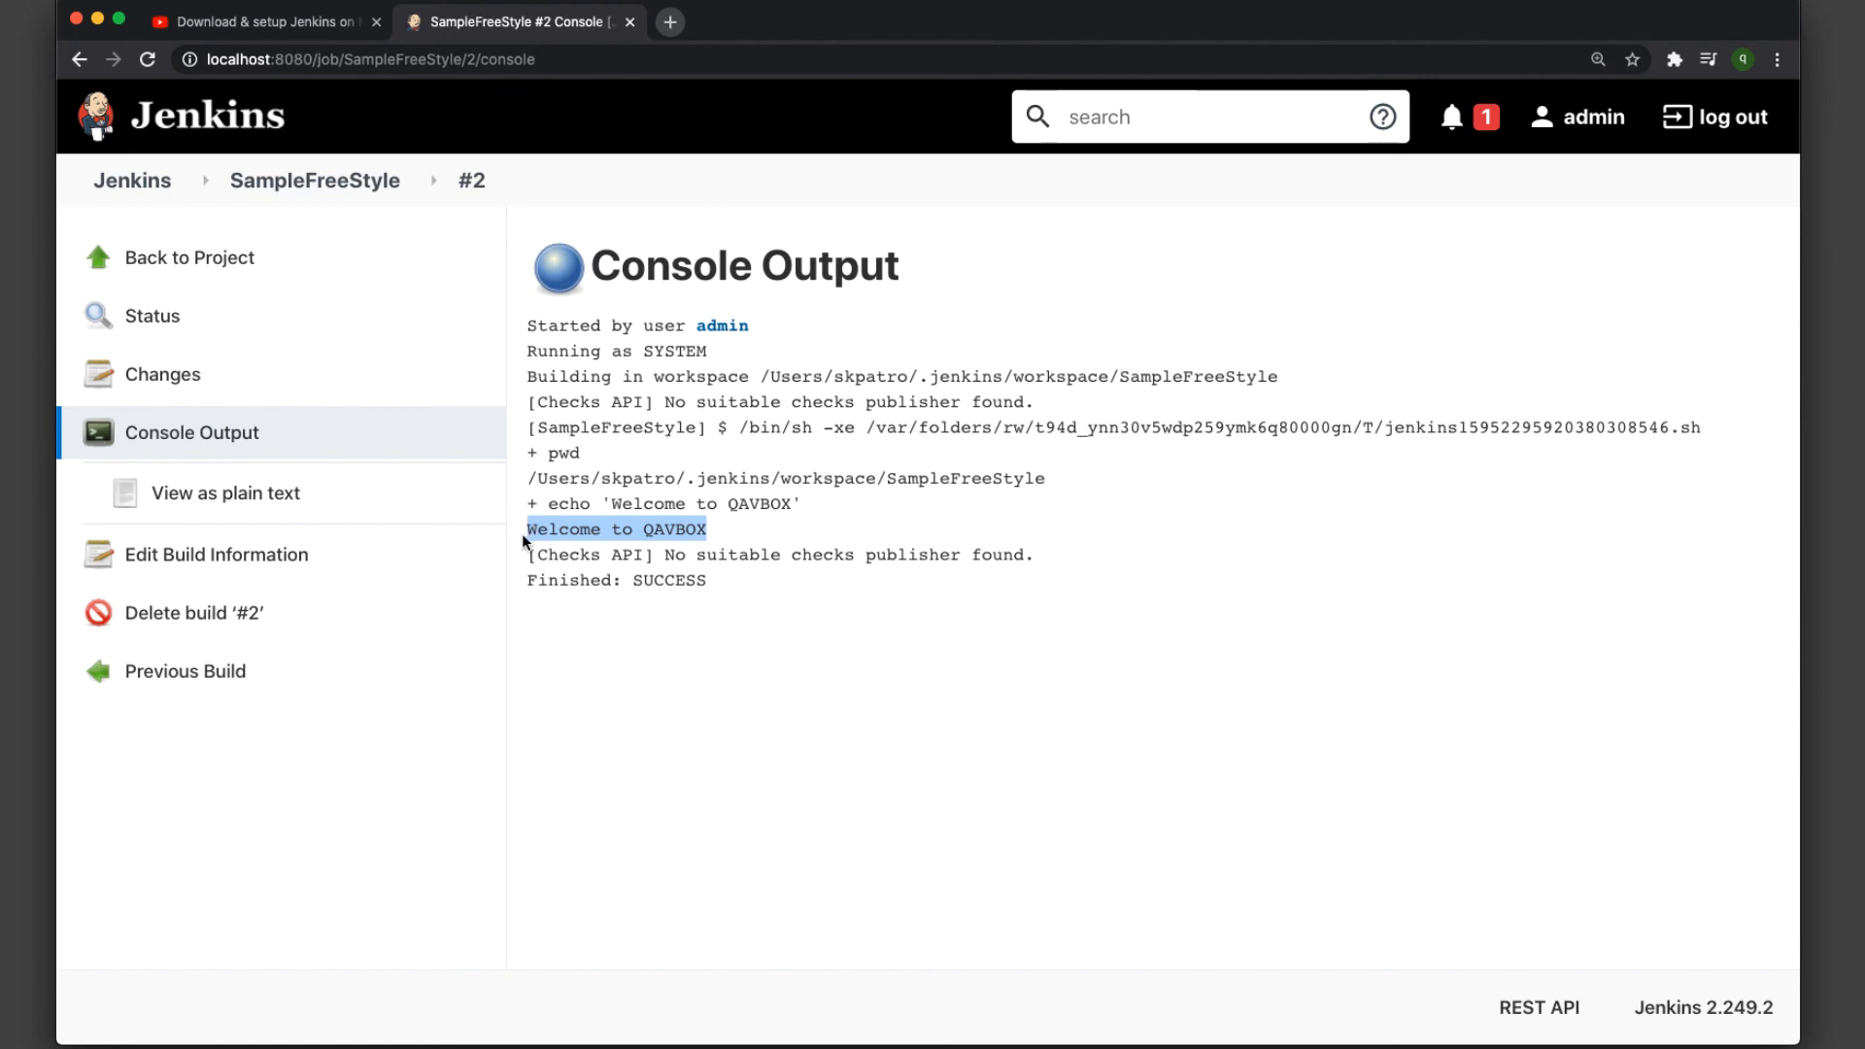
left_click(808, 563)
left_click_drag(1083, 597, 165, 374)
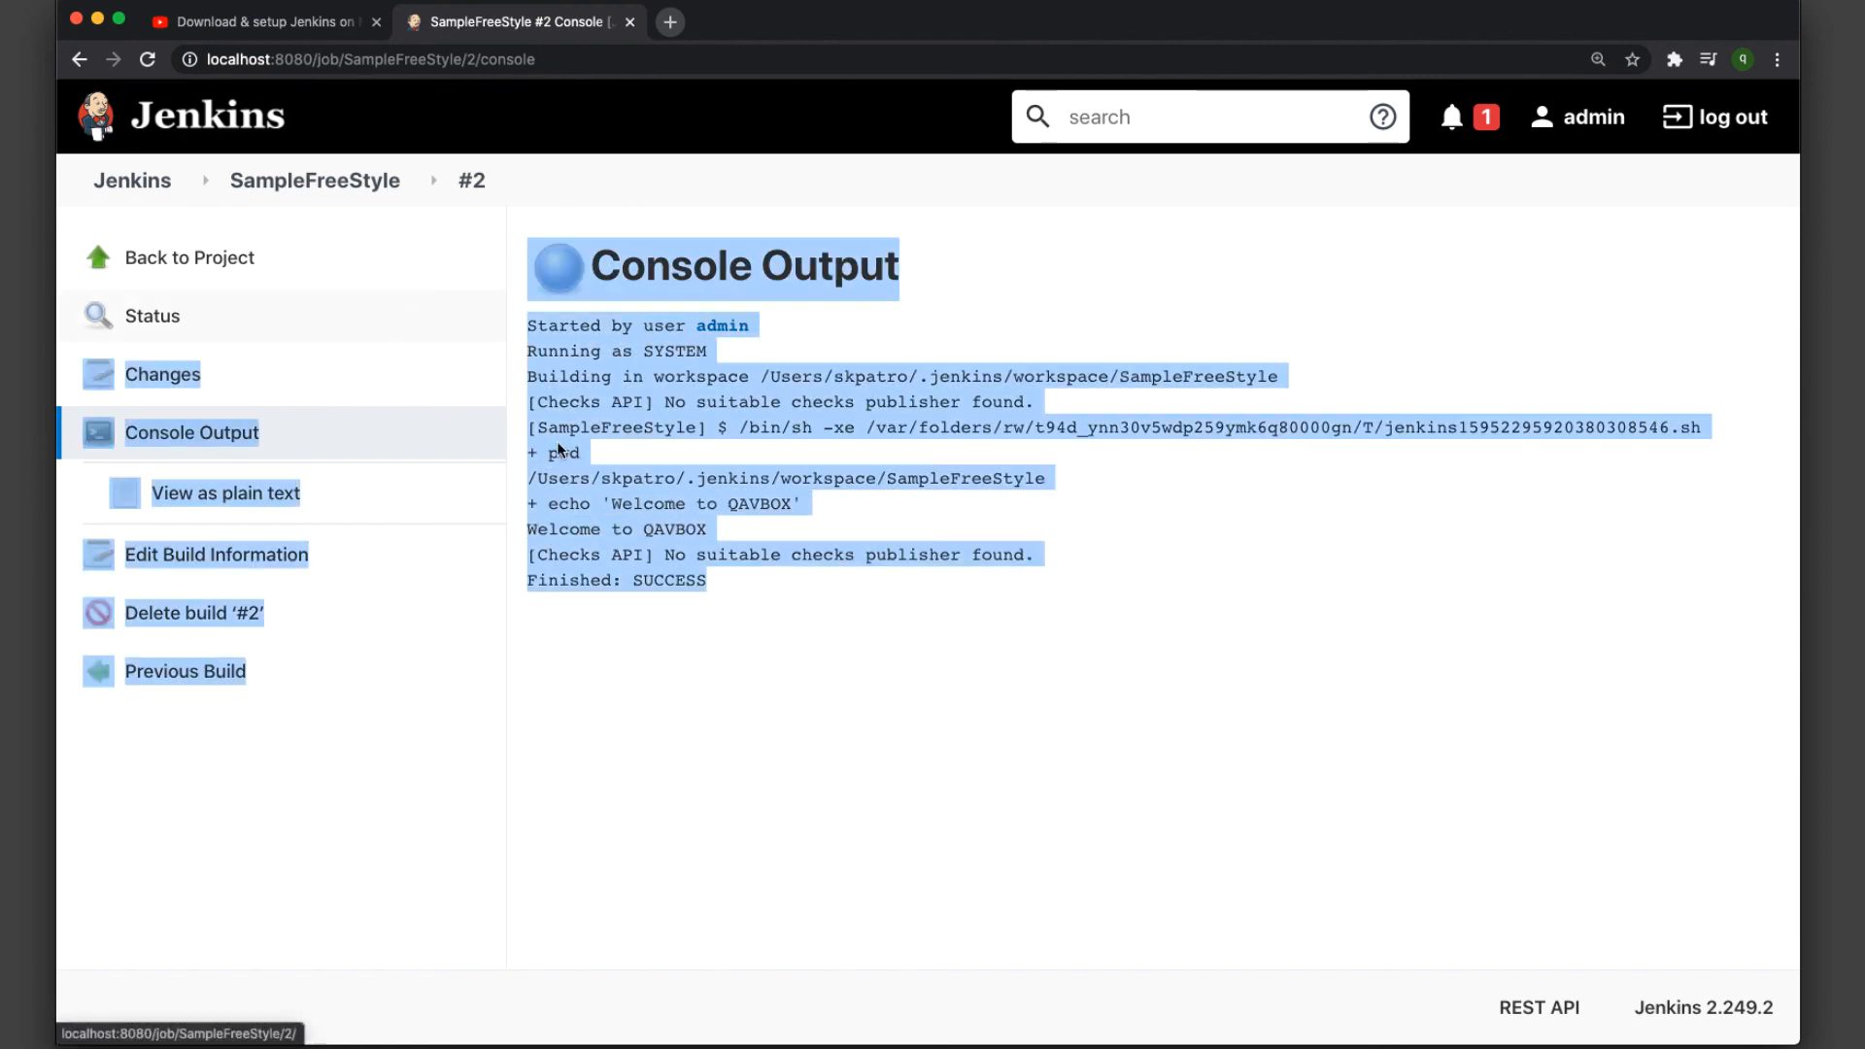
left_click(960, 712)
double_click(670, 580)
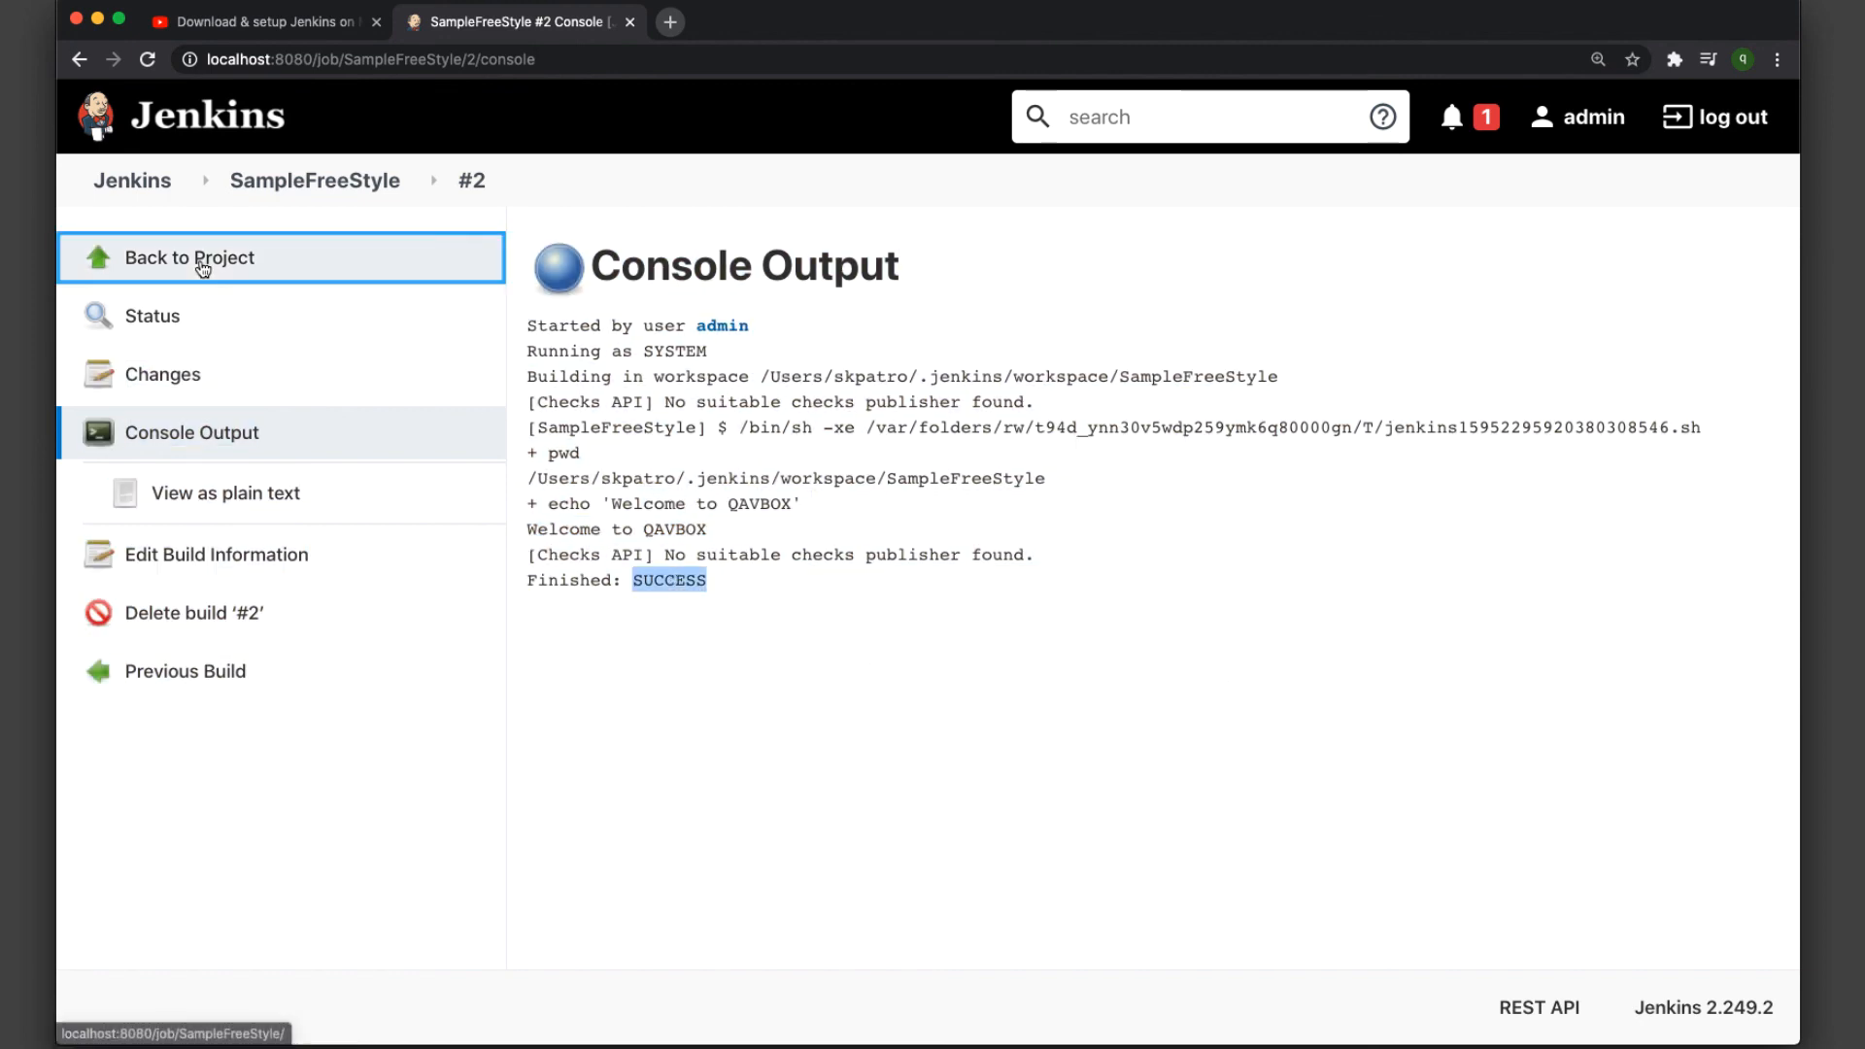
- Review the permalinks and build history on the SampleFreeStyle project page and return to the Jenkins dashboard
left_click(200, 258)
scroll(1387, 823, "down", 2)
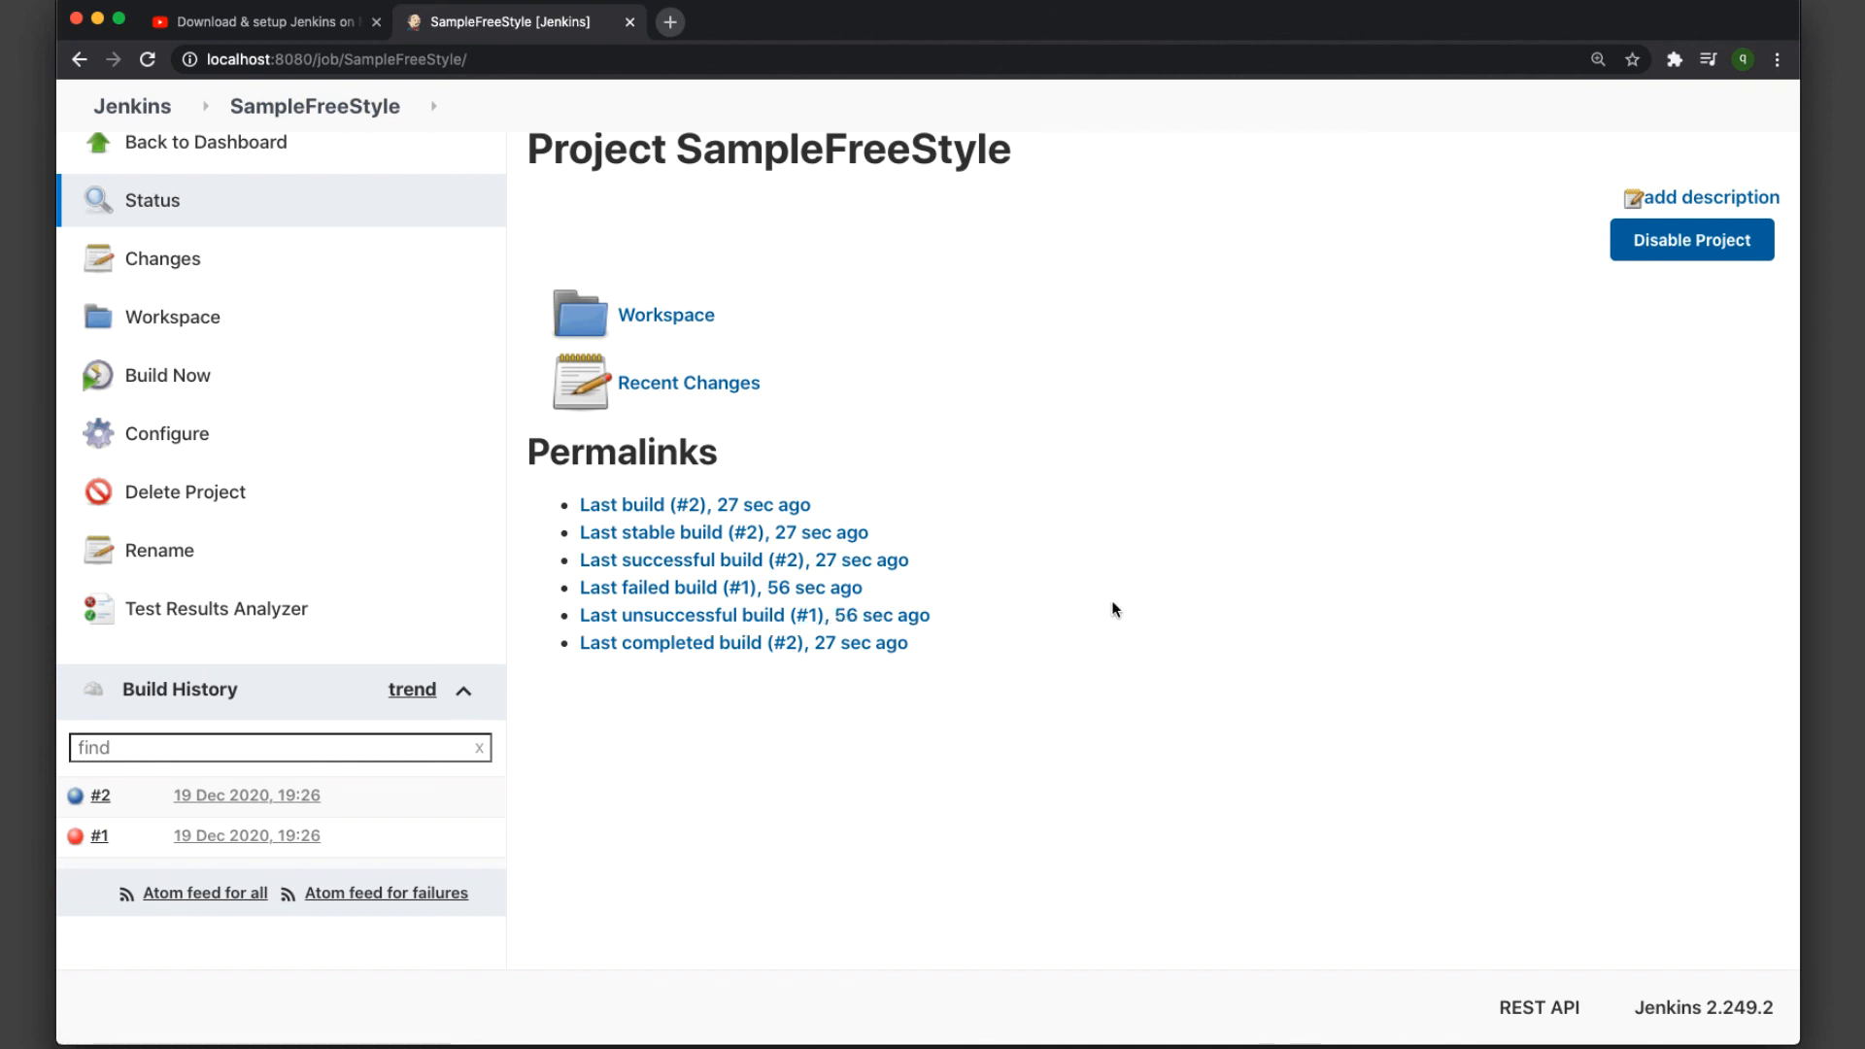
scroll(1115, 609, "up", 2)
left_click(305, 193)
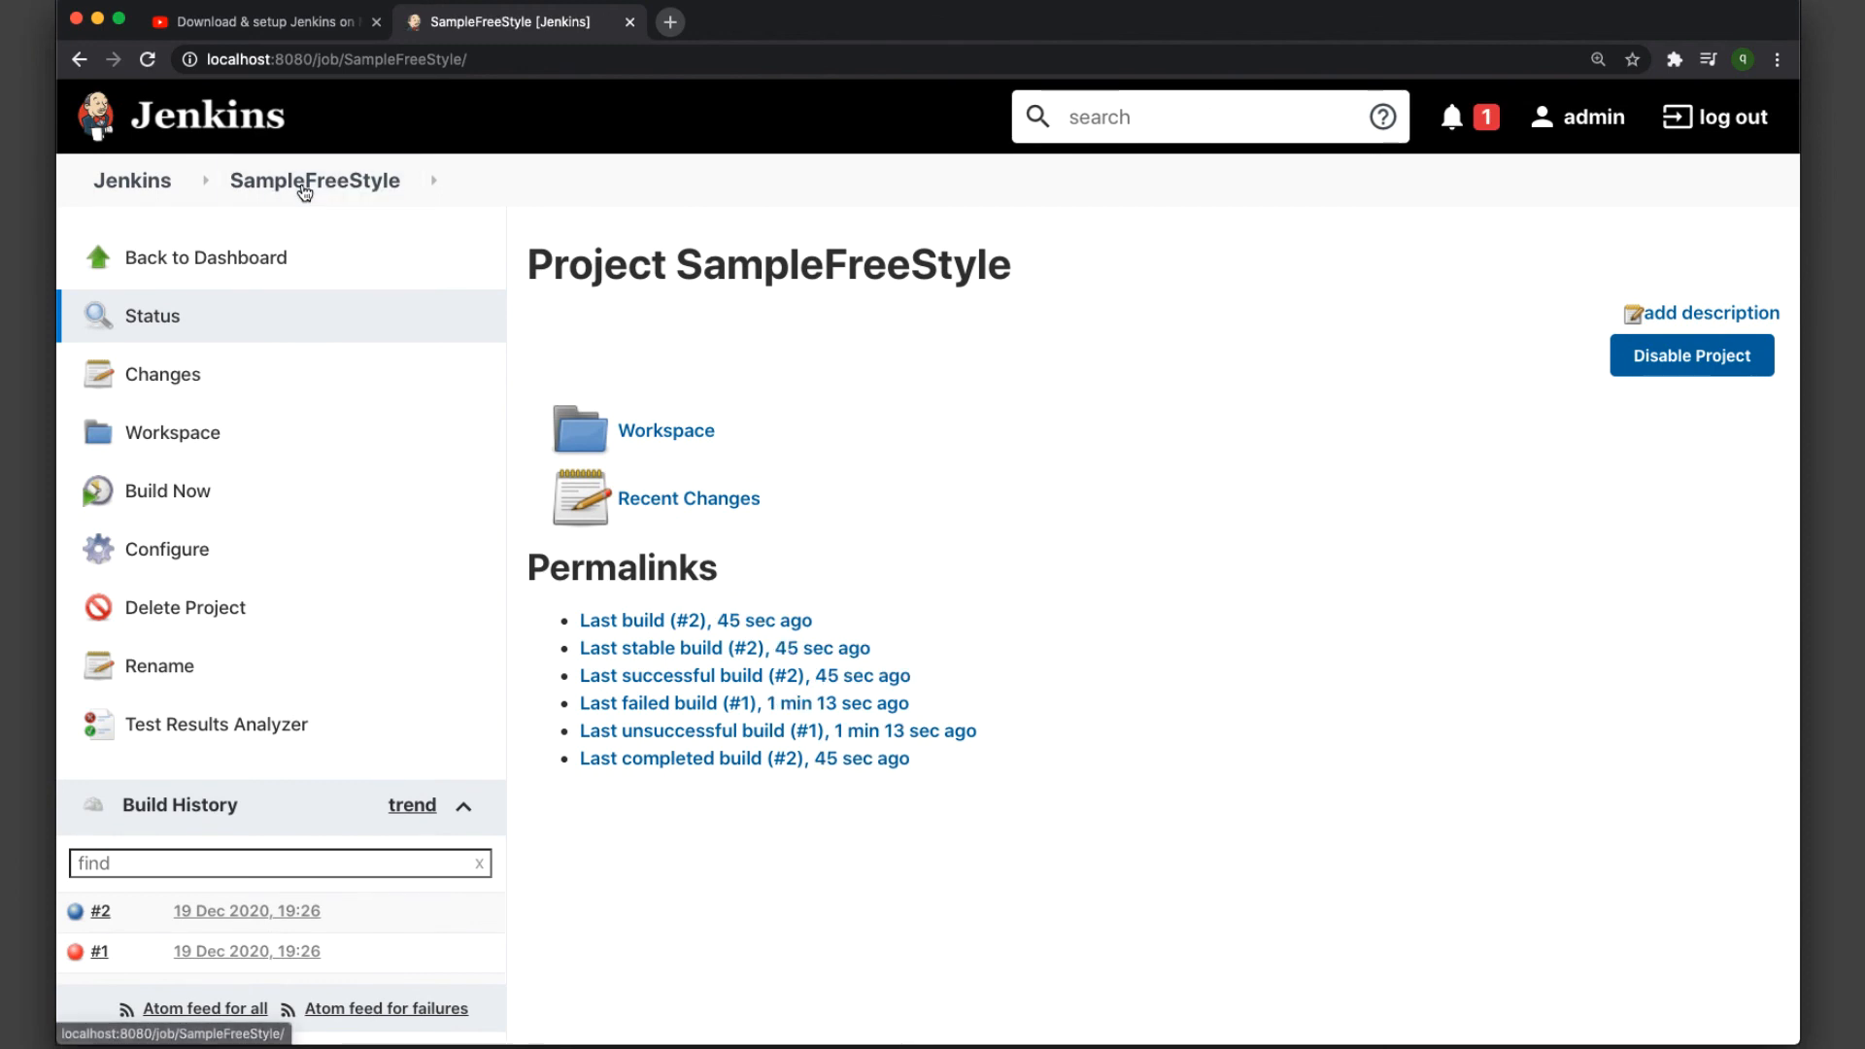
left_click(144, 257)
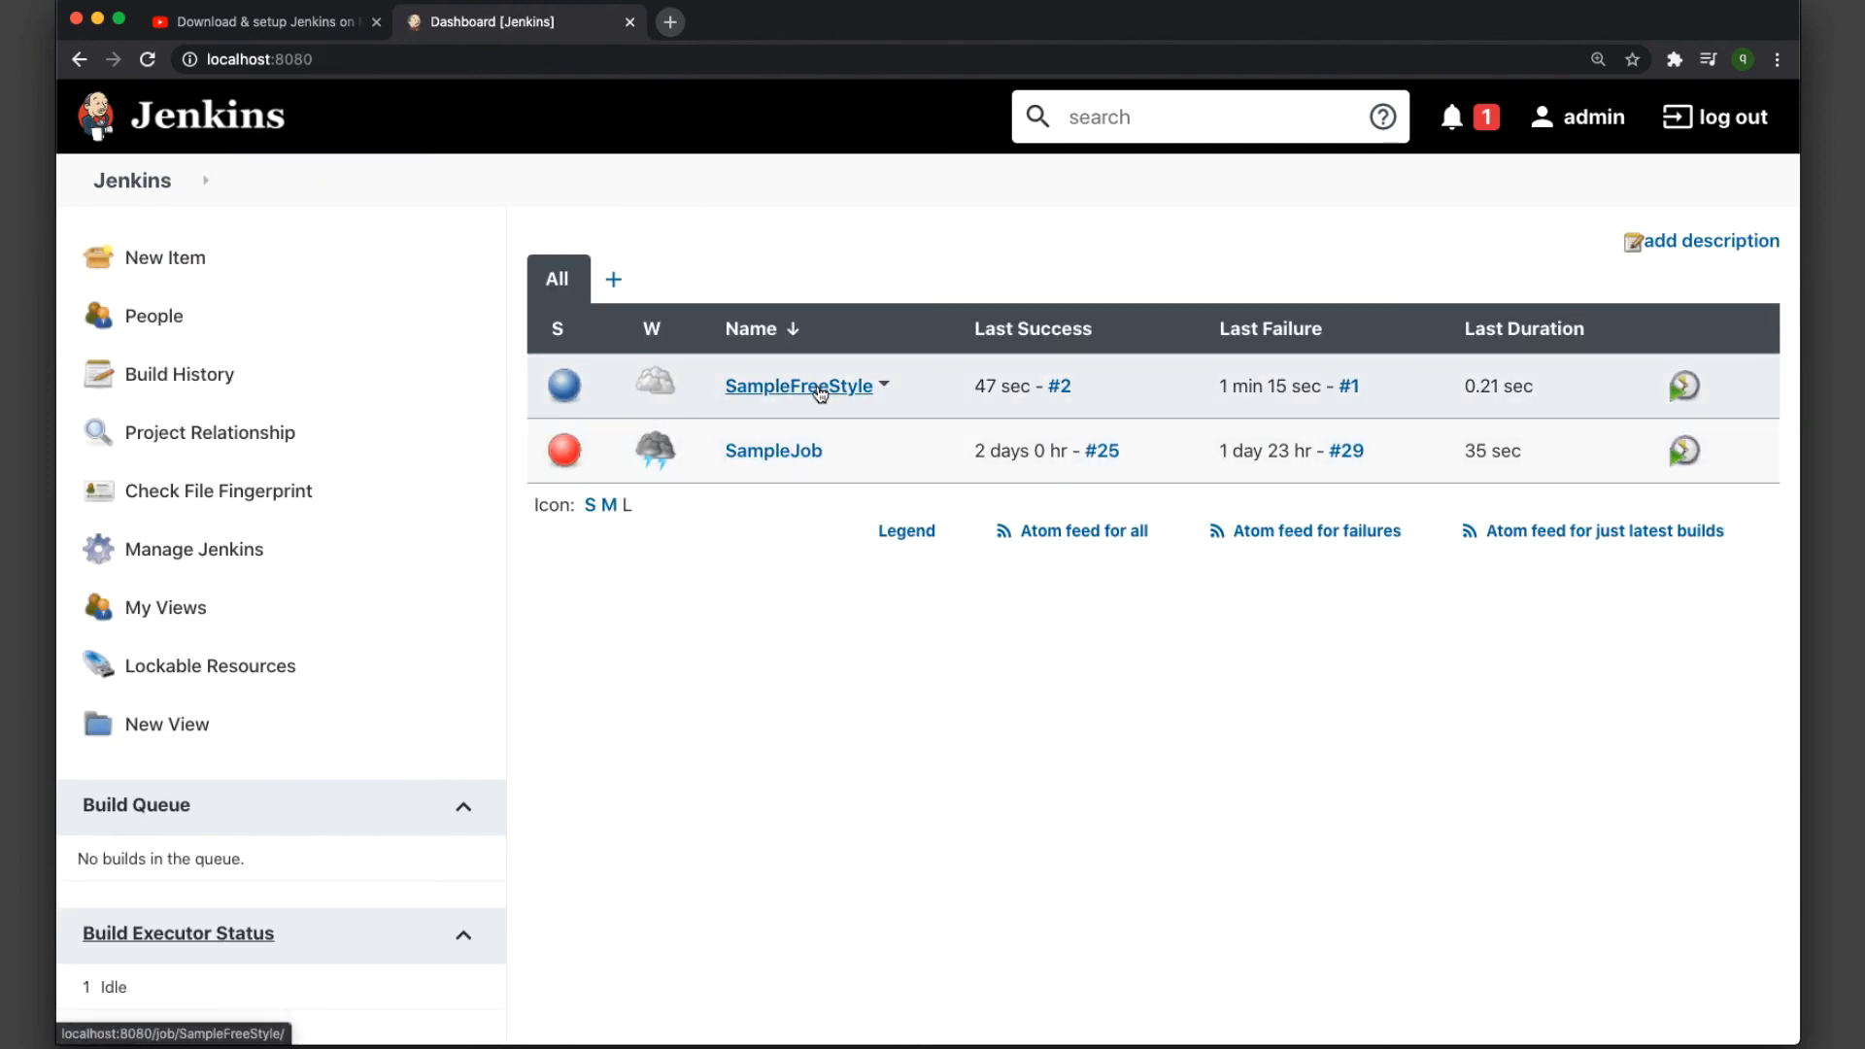
- Reopen the SampleFreeStyle configuration from the dashboard and review its sections, including the Execute shell commands
left_click(819, 387)
left_click(168, 550)
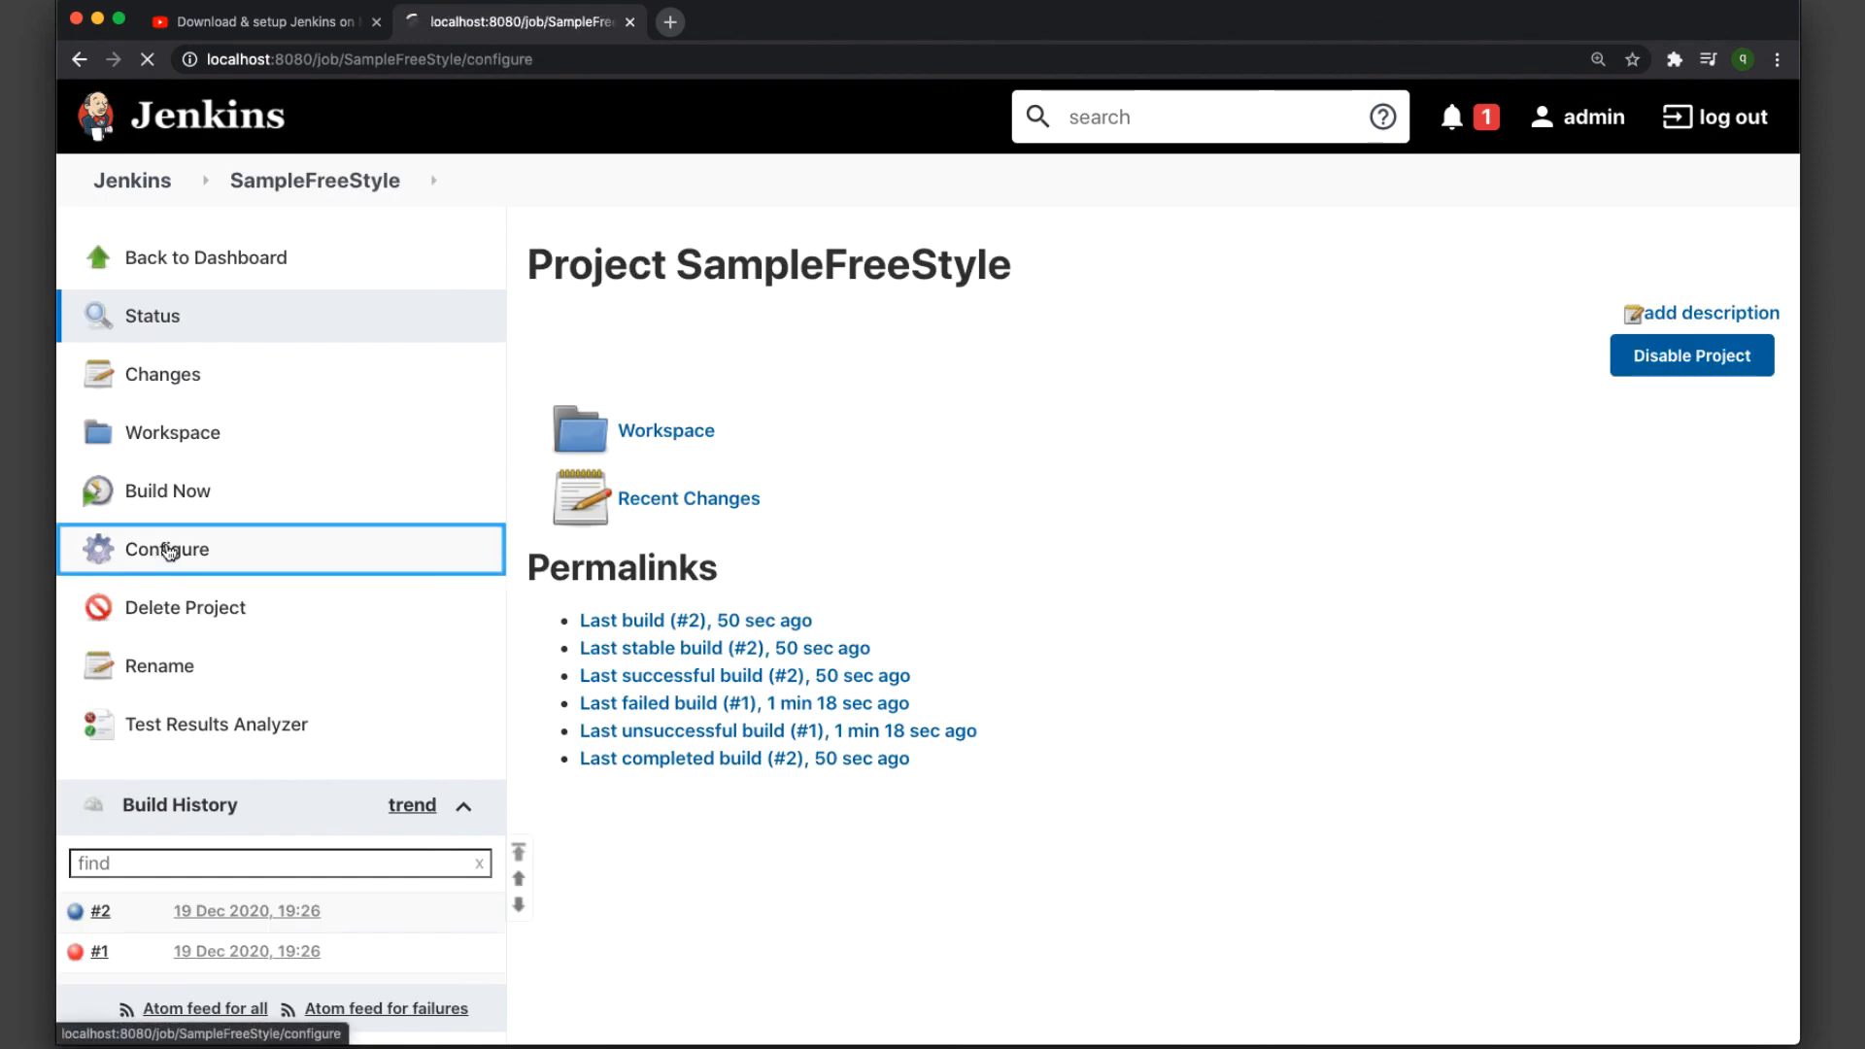
scroll(976, 659, "down", 10)
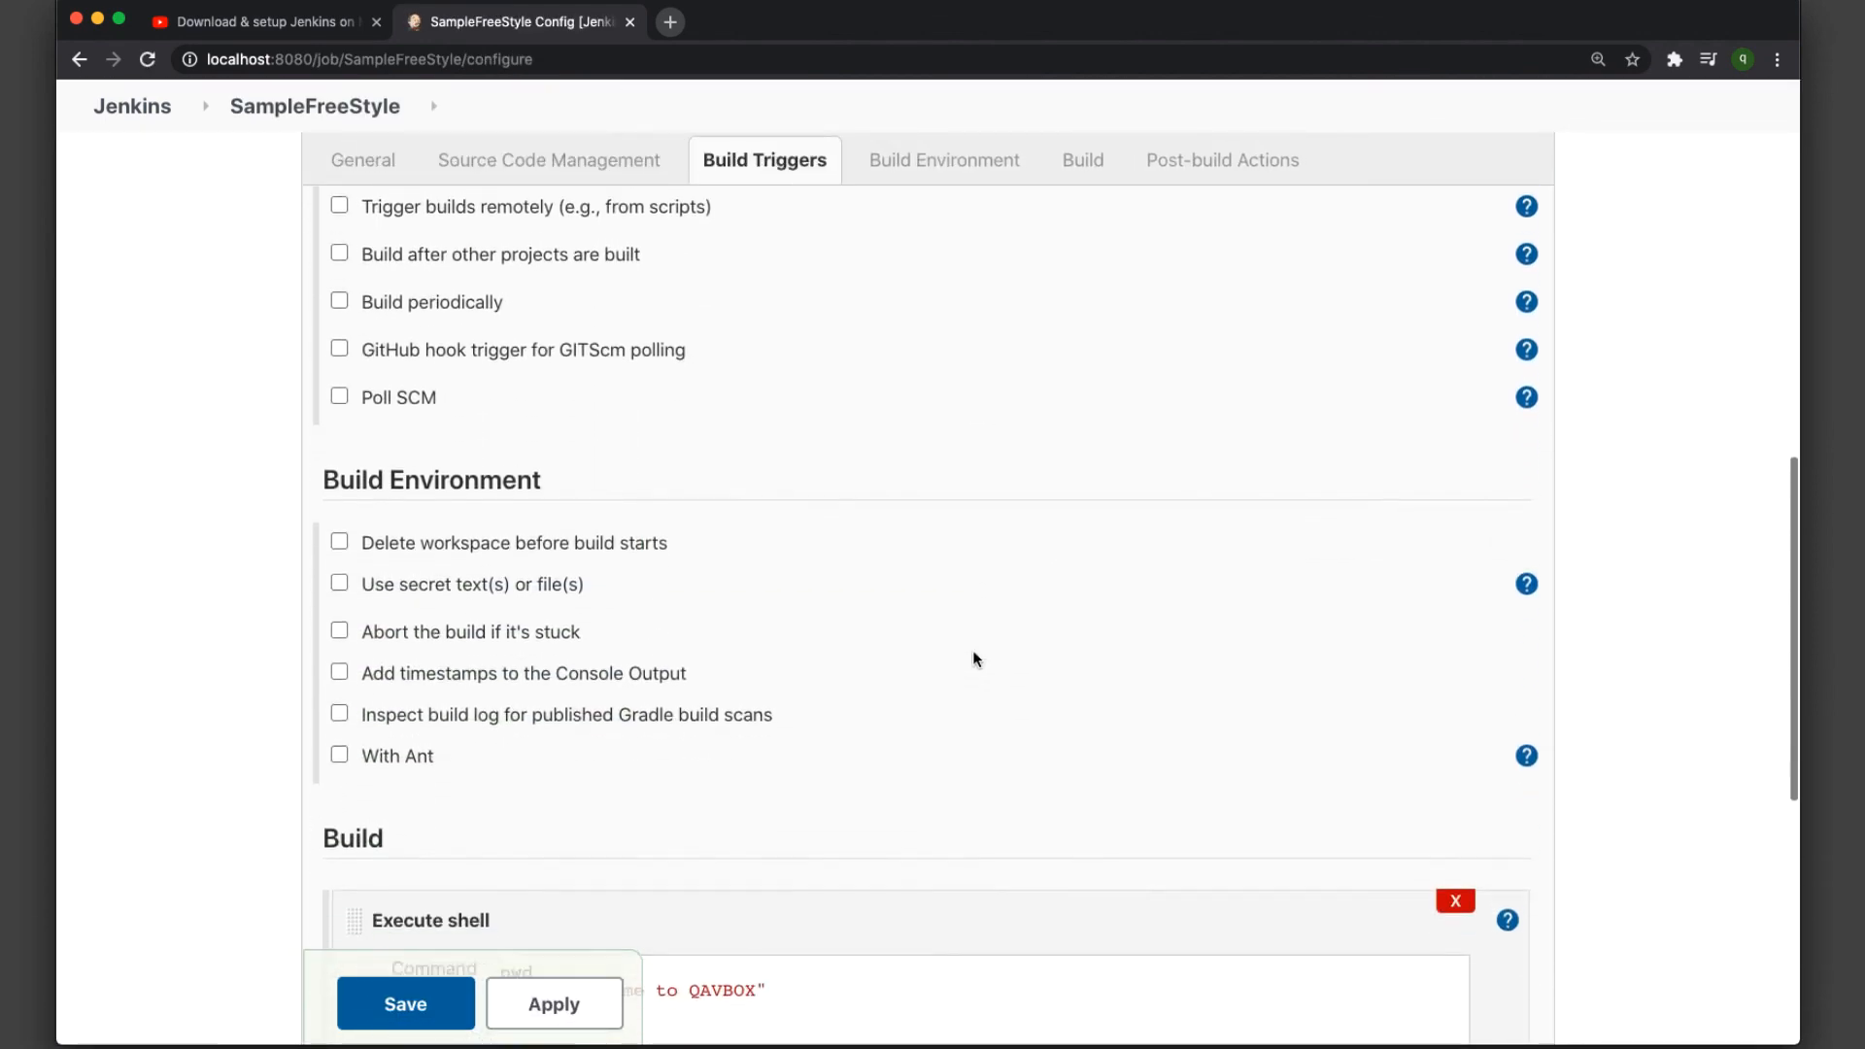
scroll(976, 659, "down", 1)
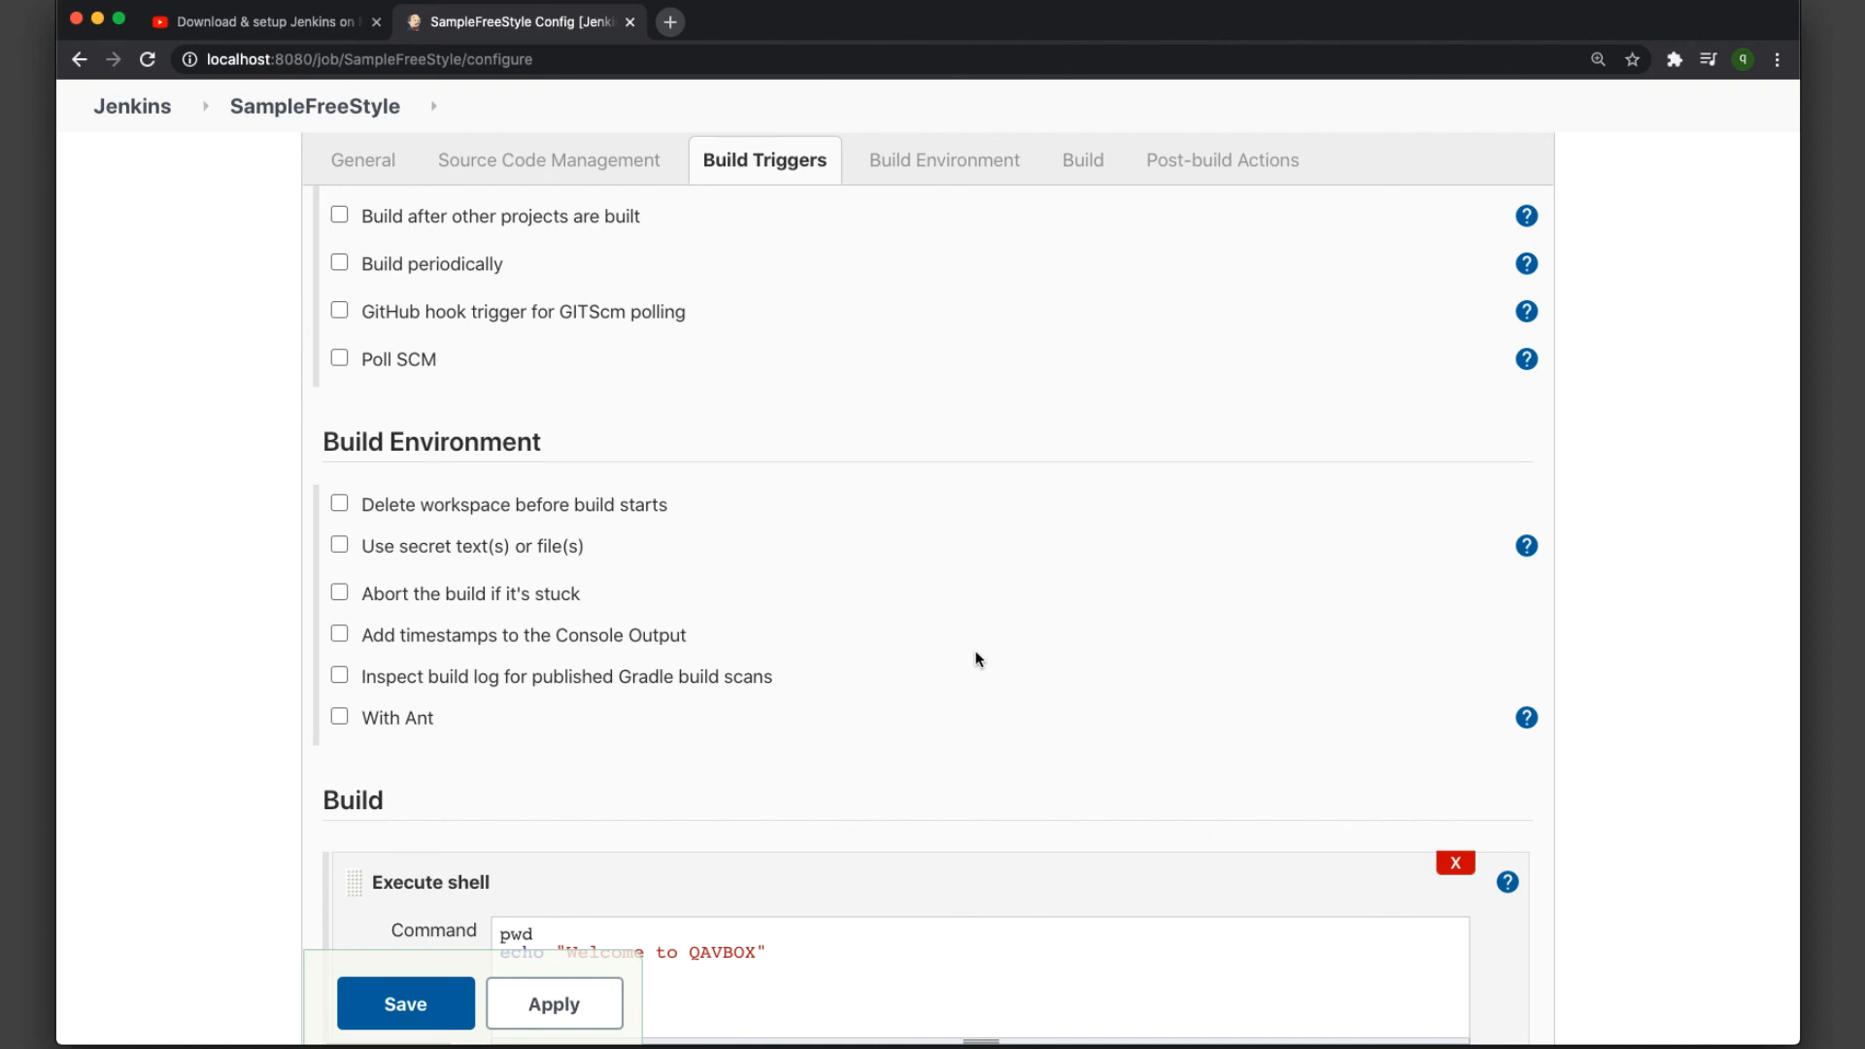
scroll(975, 650, "down", 5)
left_click_drag(828, 717, 449, 683)
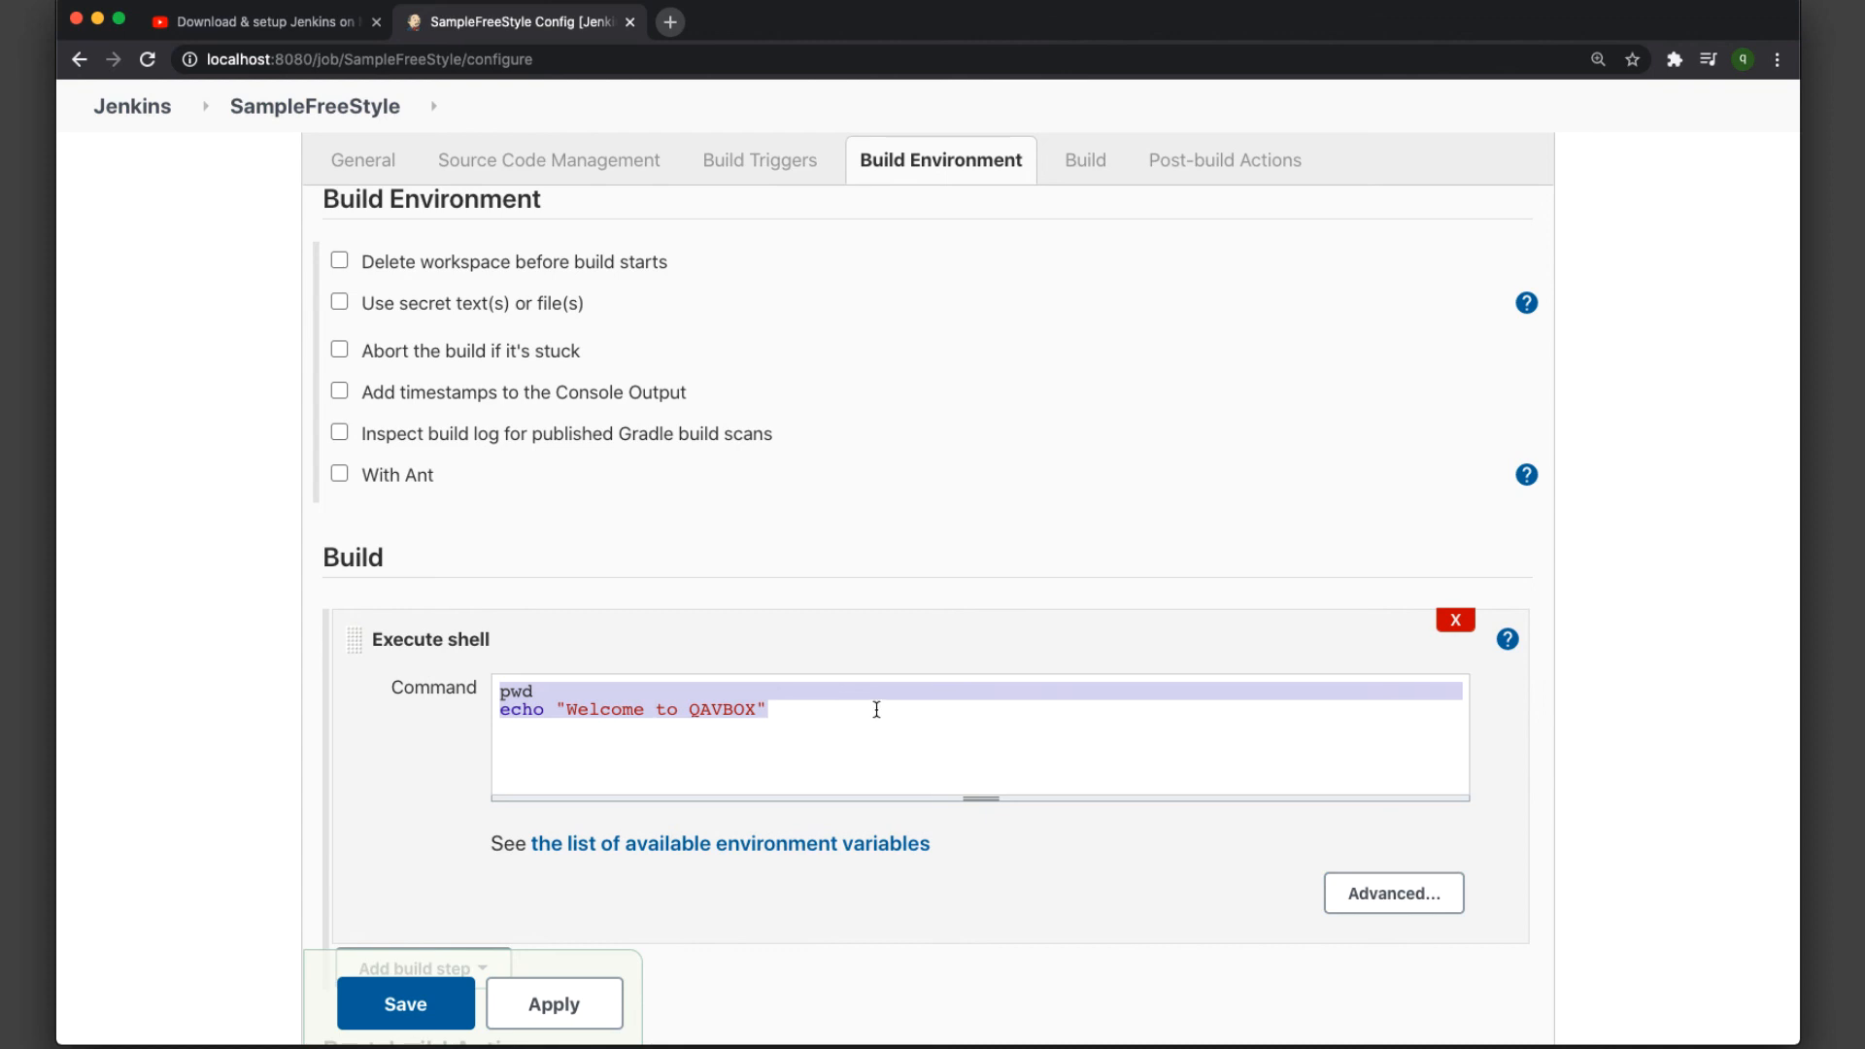
left_click(1685, 706)
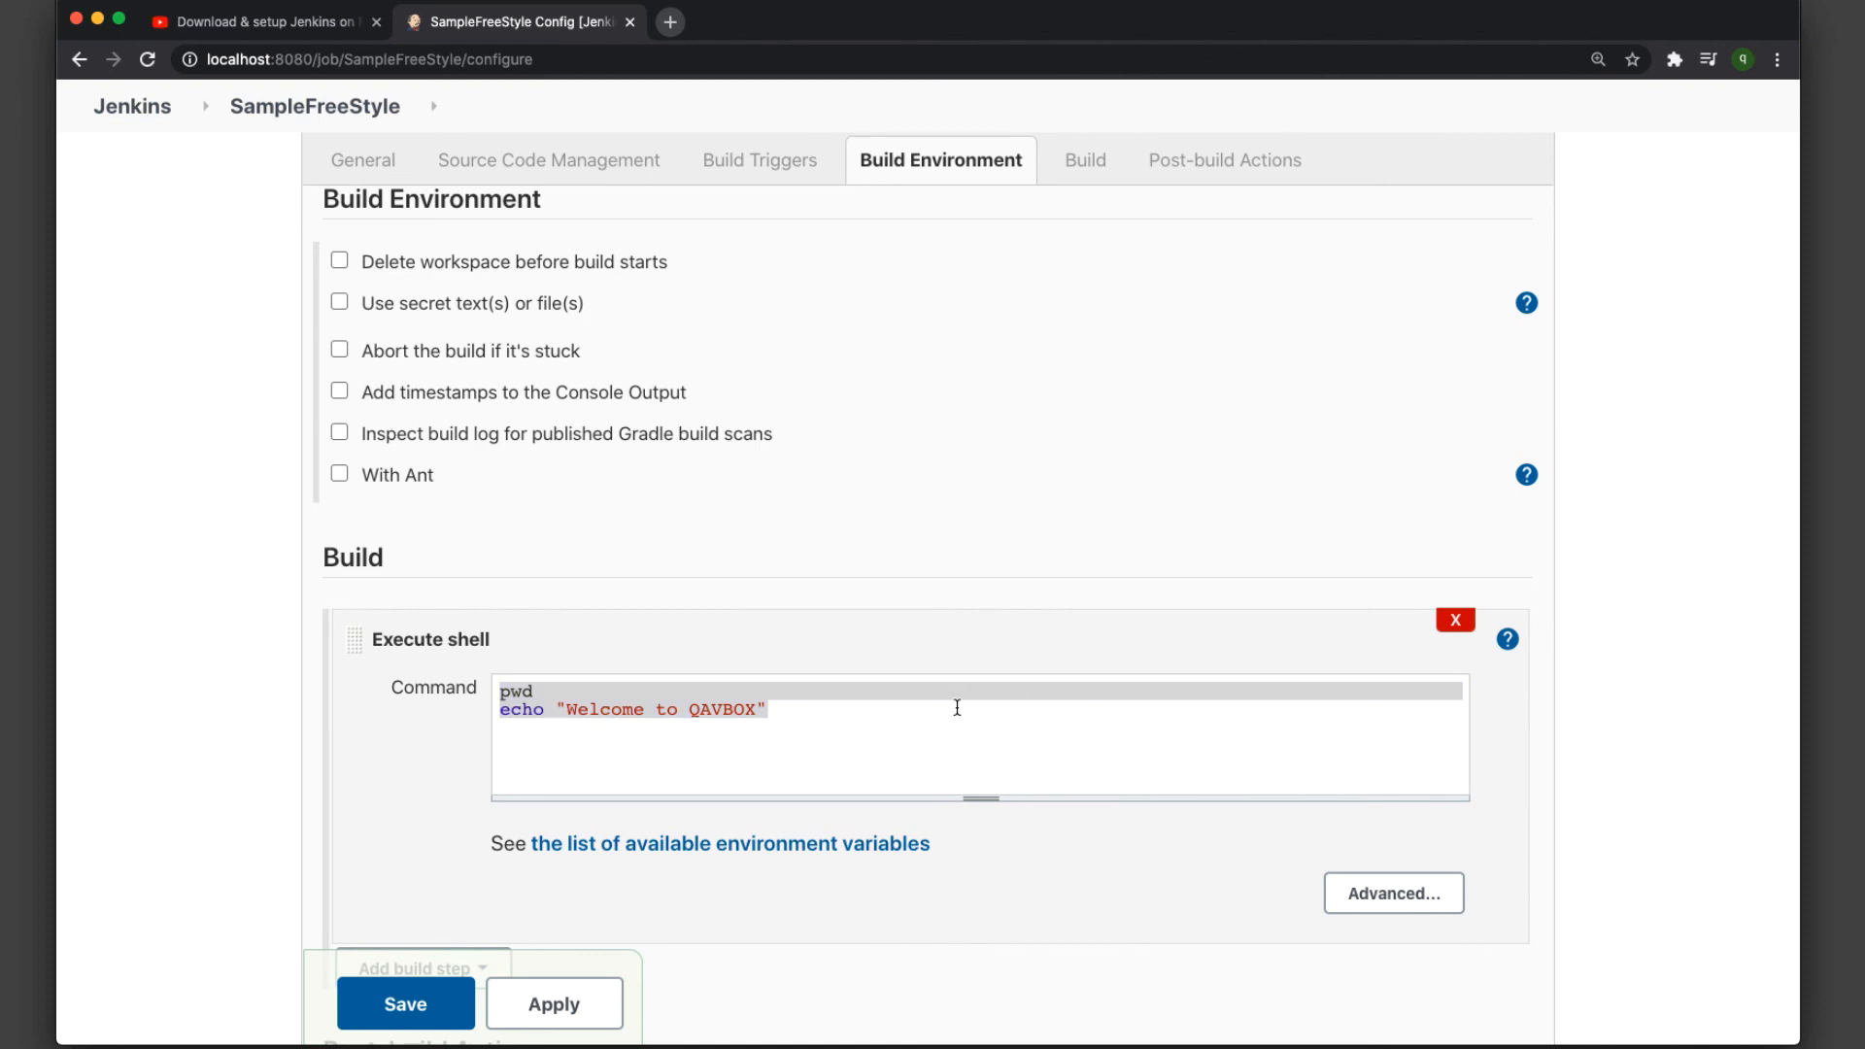
left_click(956, 706)
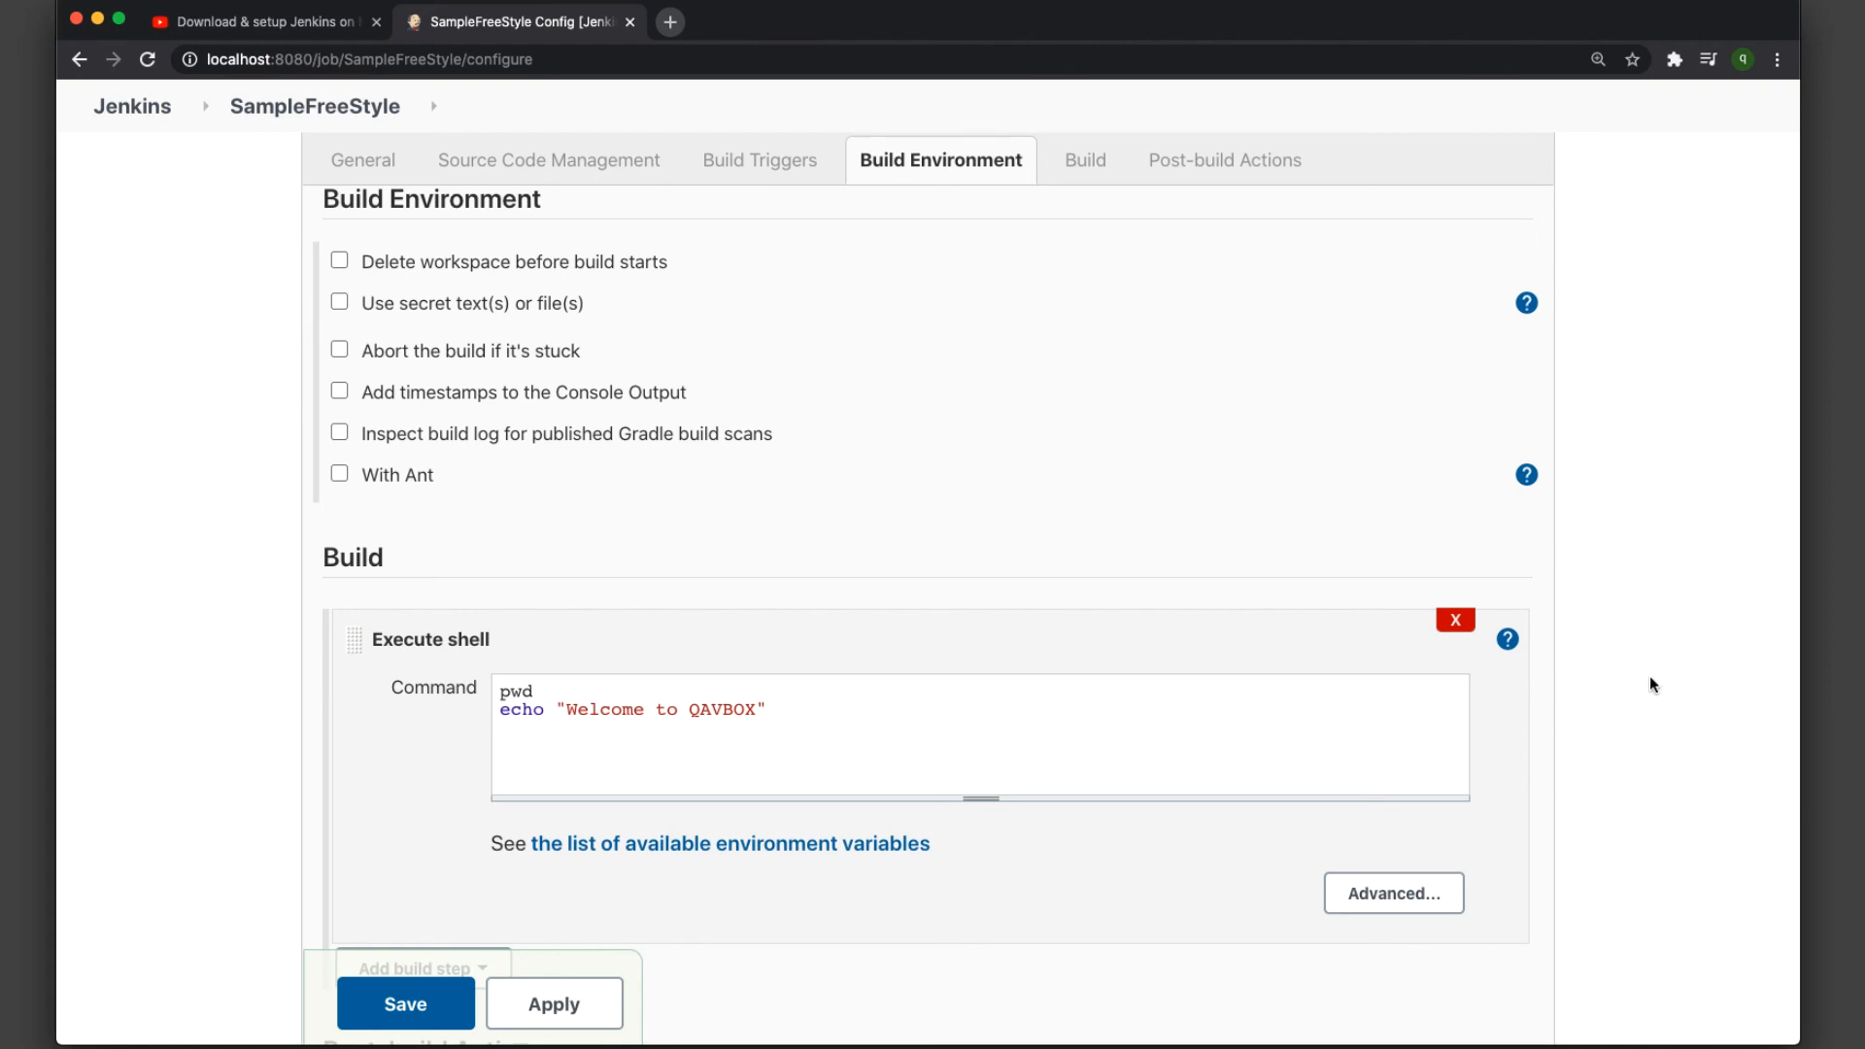
scroll(1650, 675, "up", 10)
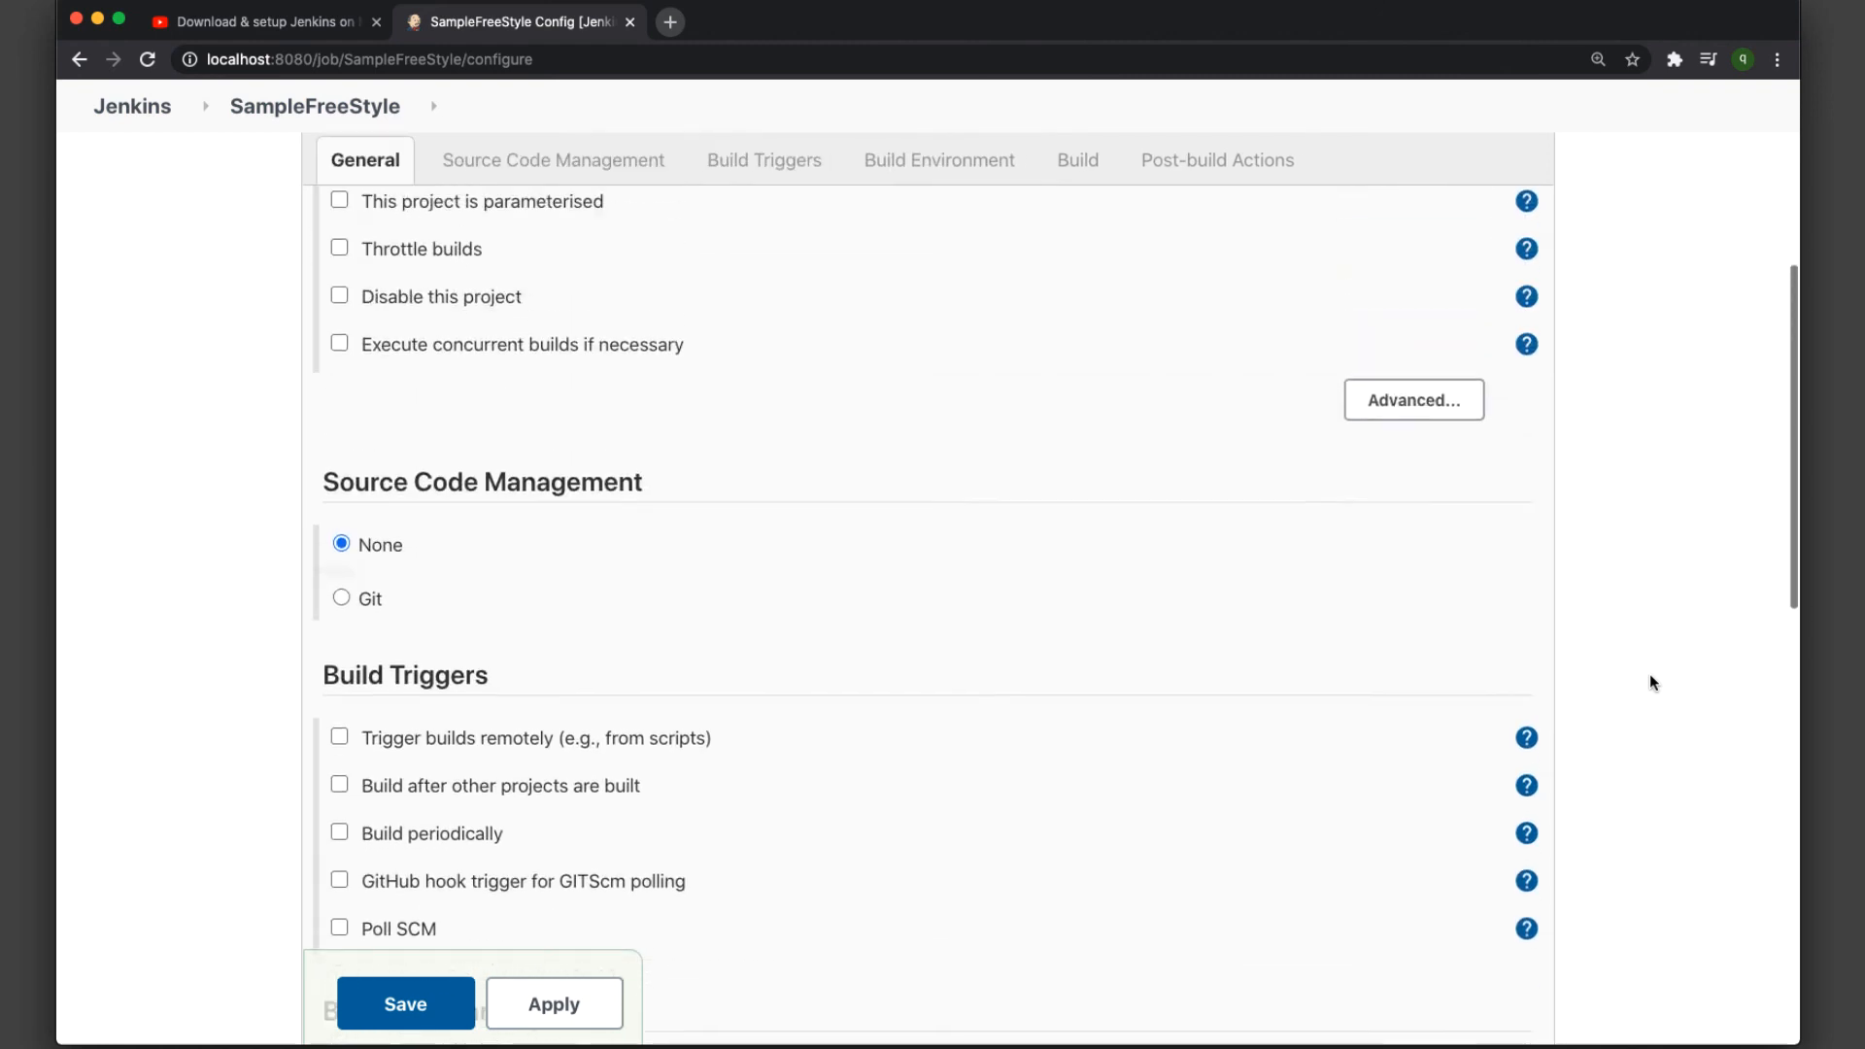
scroll(1649, 677, "up", 5)
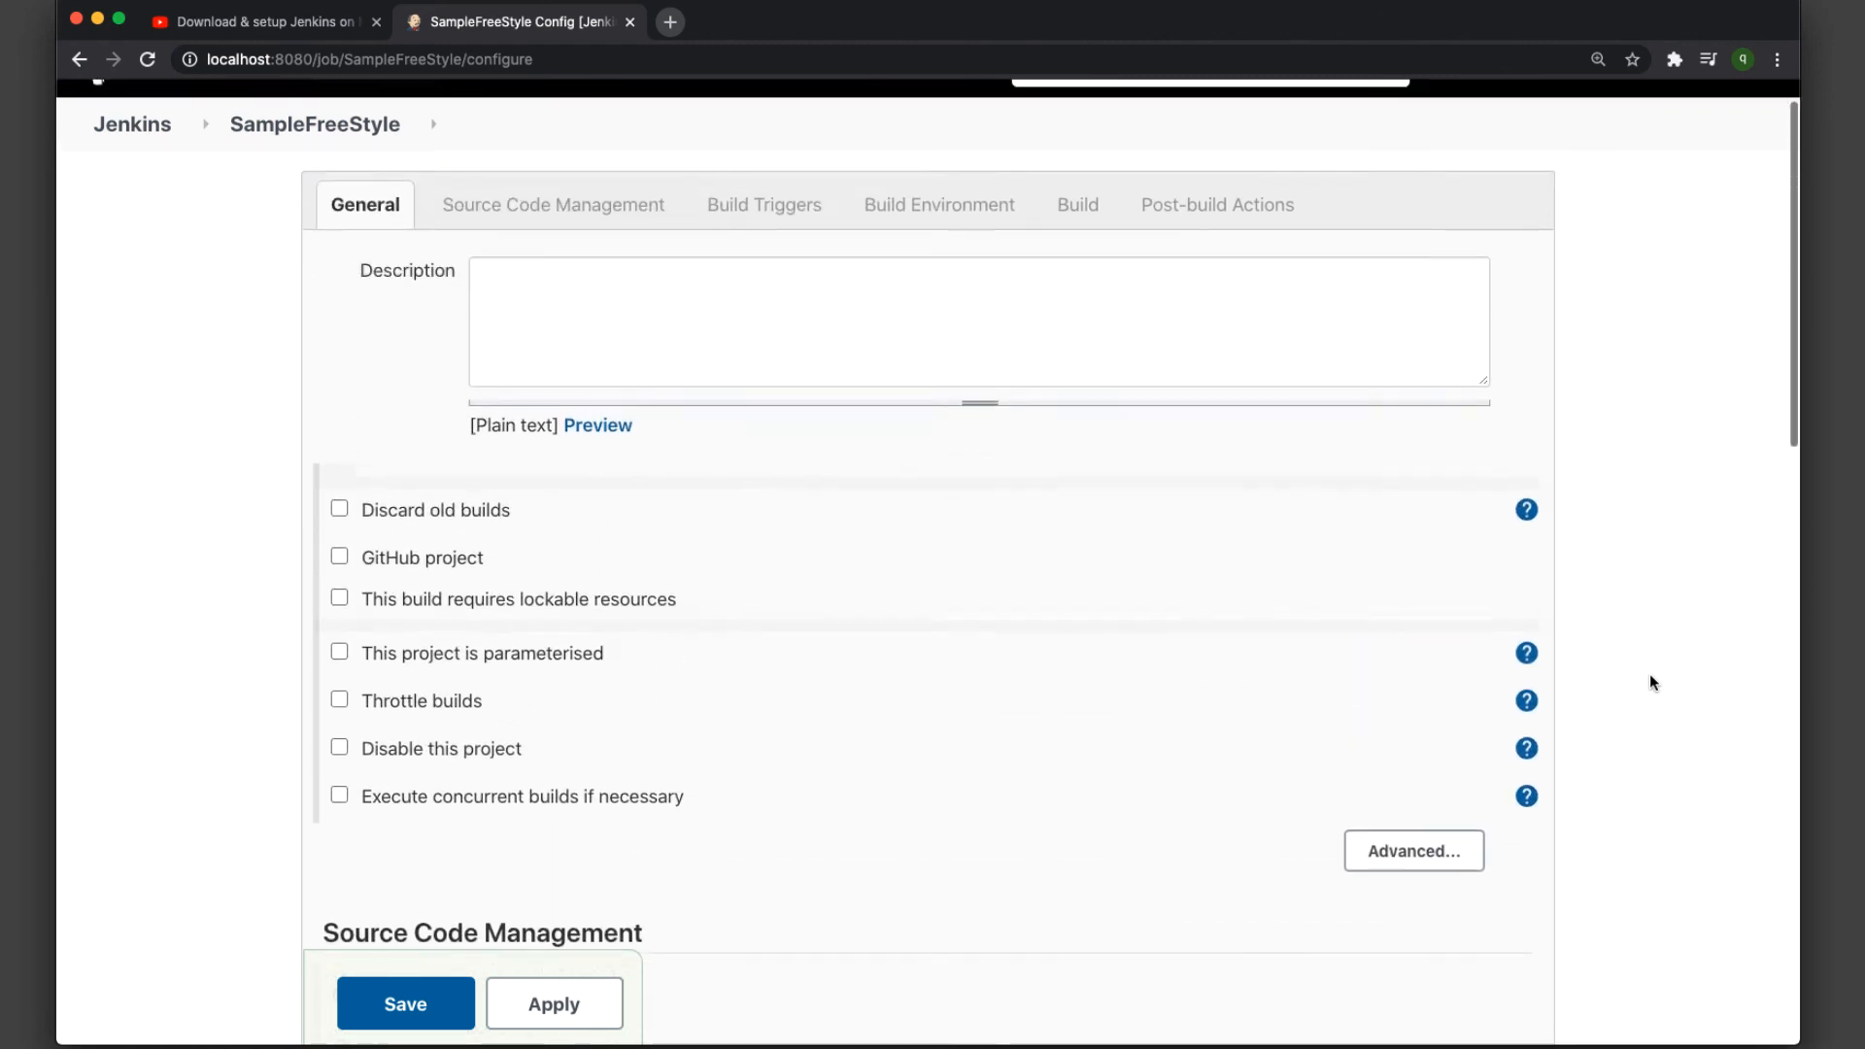
scroll(1650, 676, "up", 1)
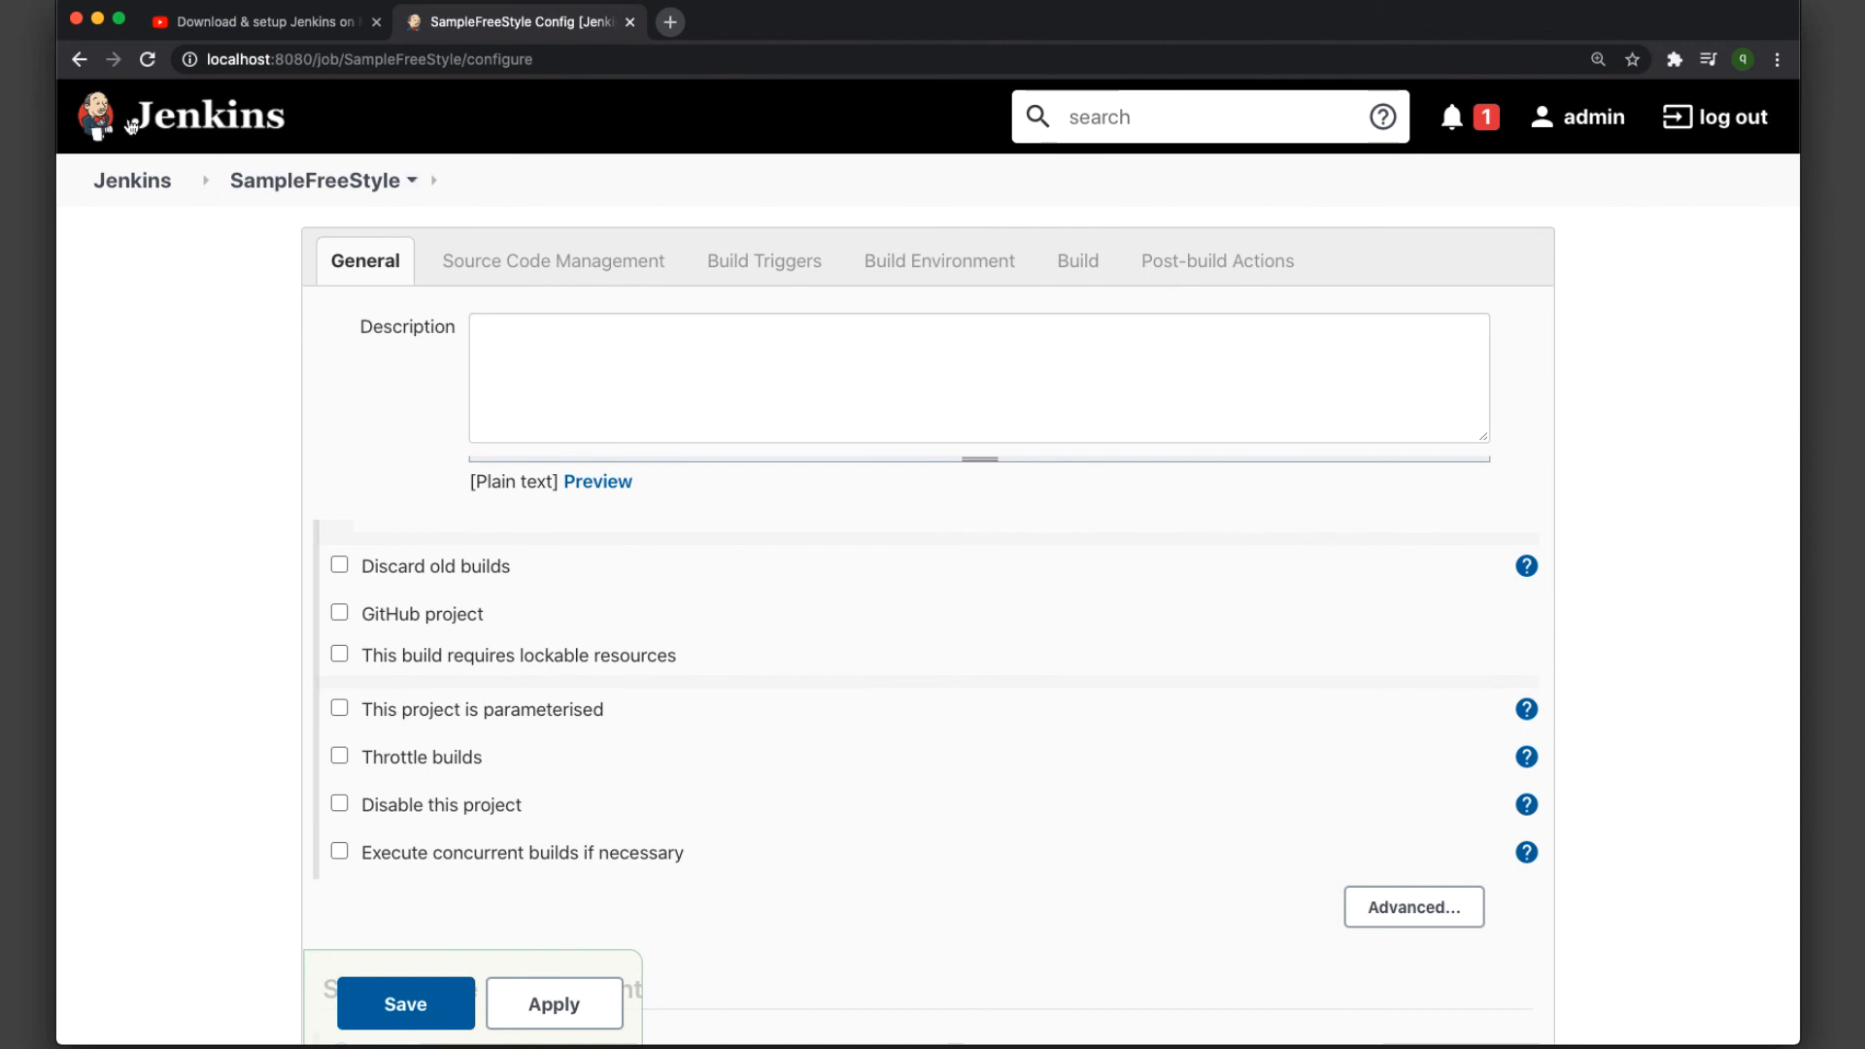